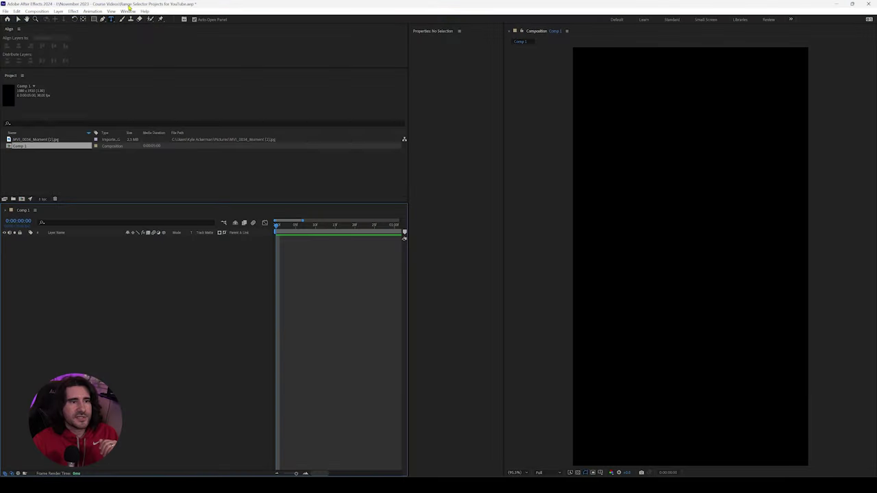
Open the Window menu to see the available workspaces and panels
left_click(128, 9)
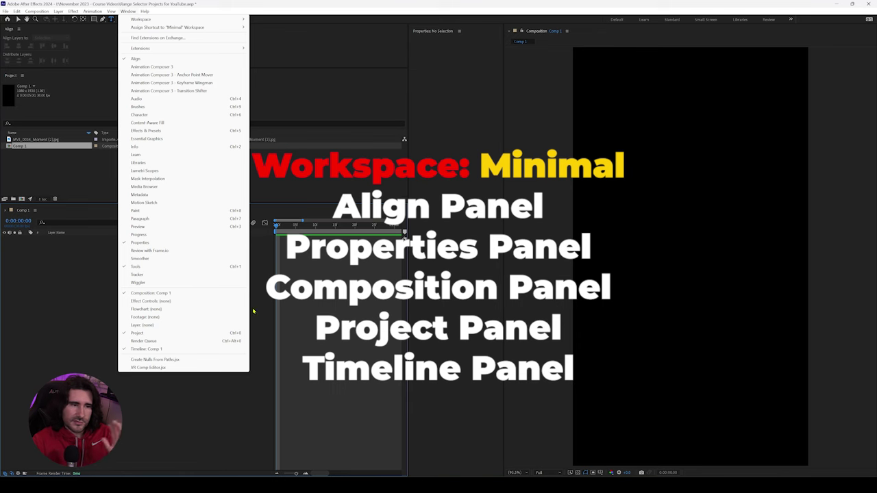
Create a text layer reading 'YOU ARE THE BEST IN THE BIZ' and select all of its text
left_click(360, 311)
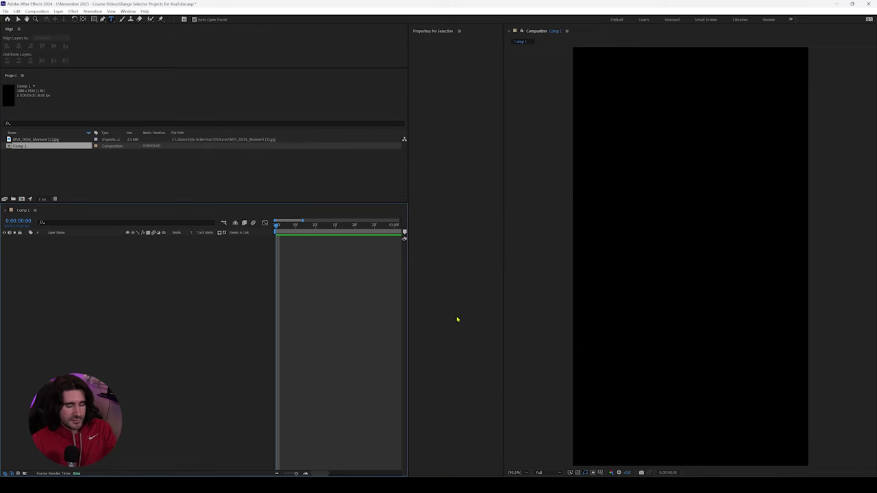
left_click(654, 192)
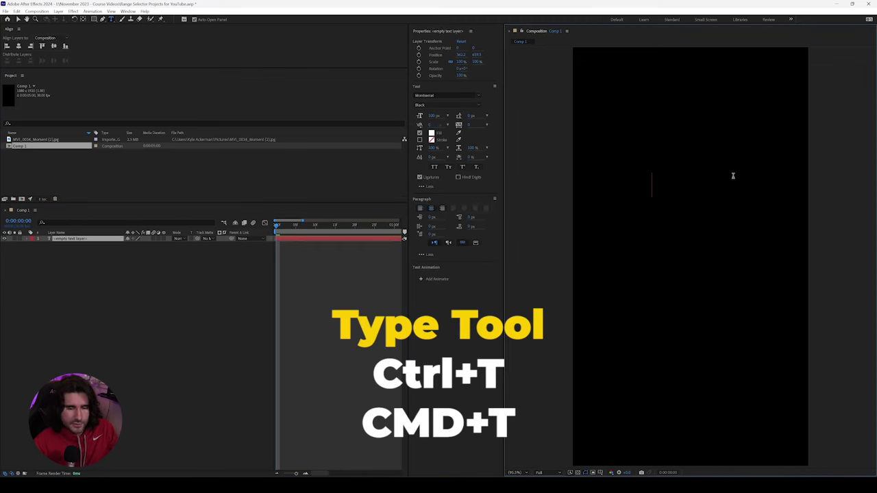
type("YOU ARE THE")
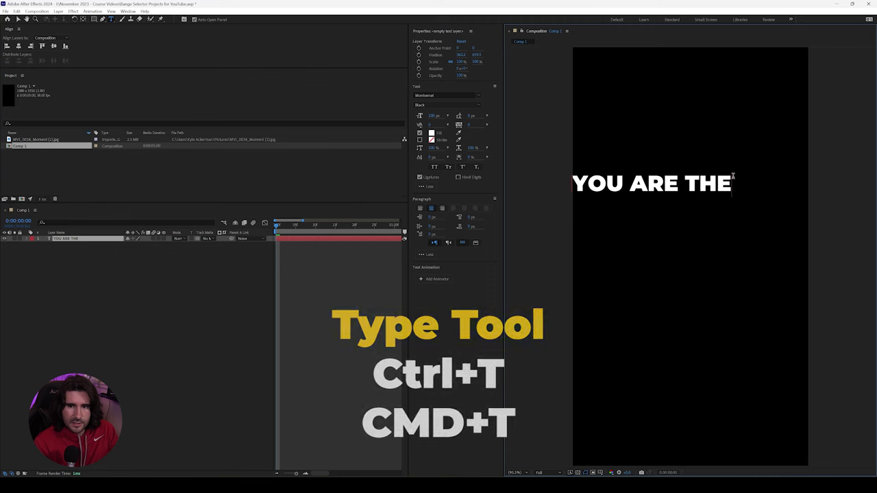
type(" BEST")
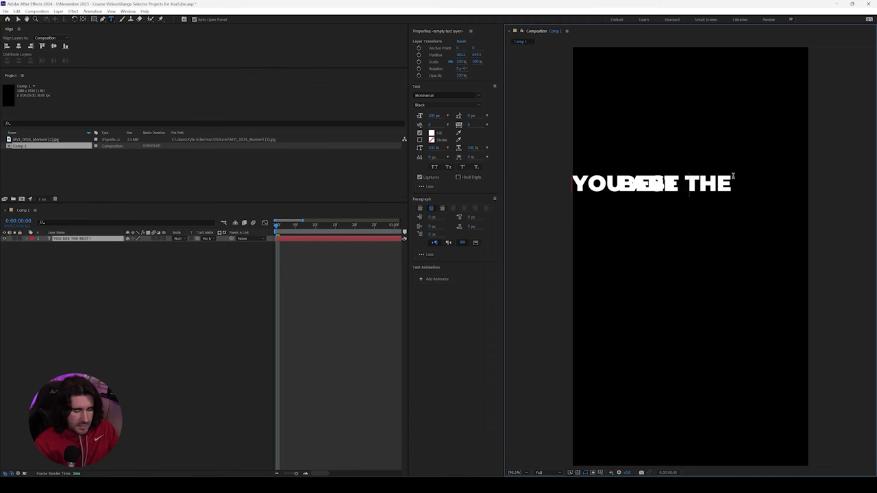
type(" IN THE BIZ")
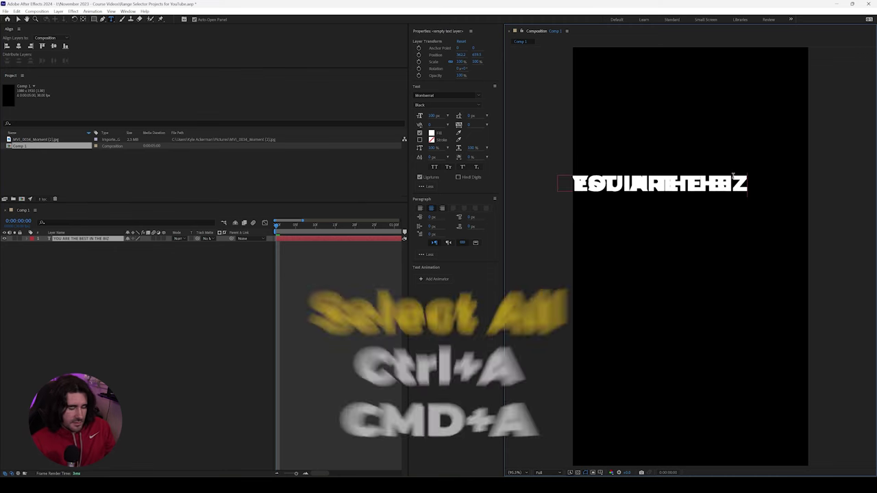
key("ctrl+a")
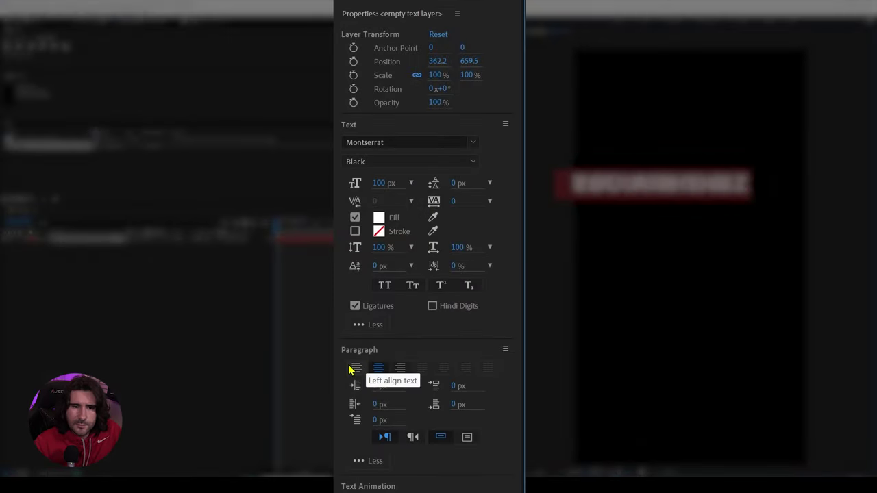
Centre-align the text and set its leading to 125 px
left_click(431, 208)
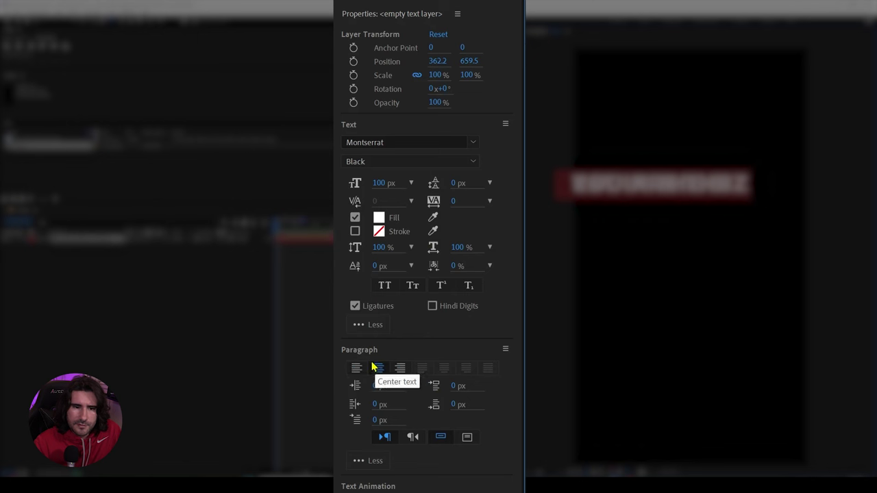
left_click(457, 183)
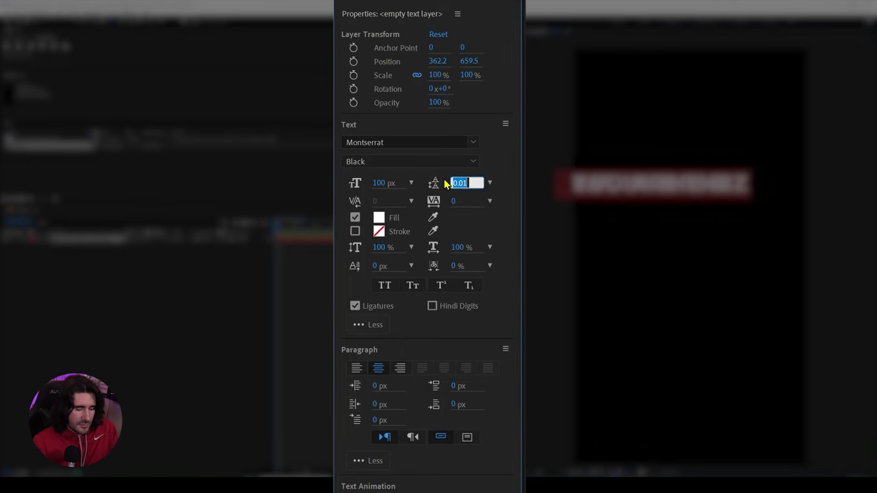
type("125")
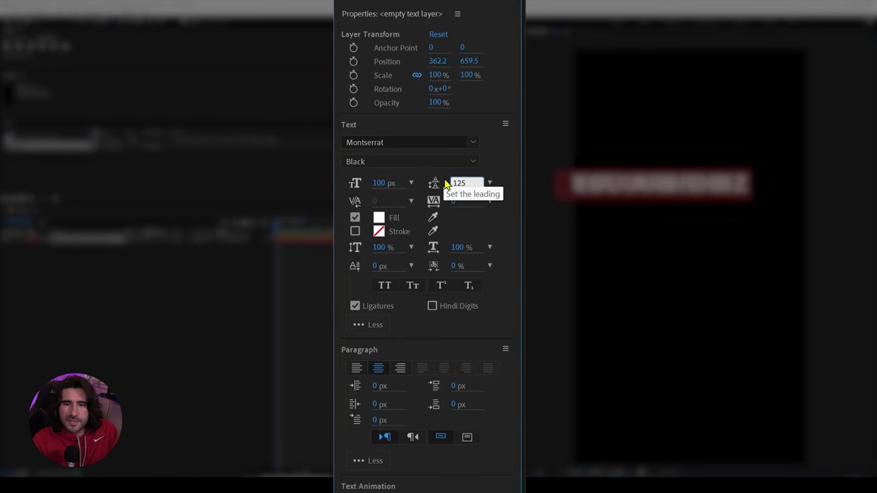
key("Return")
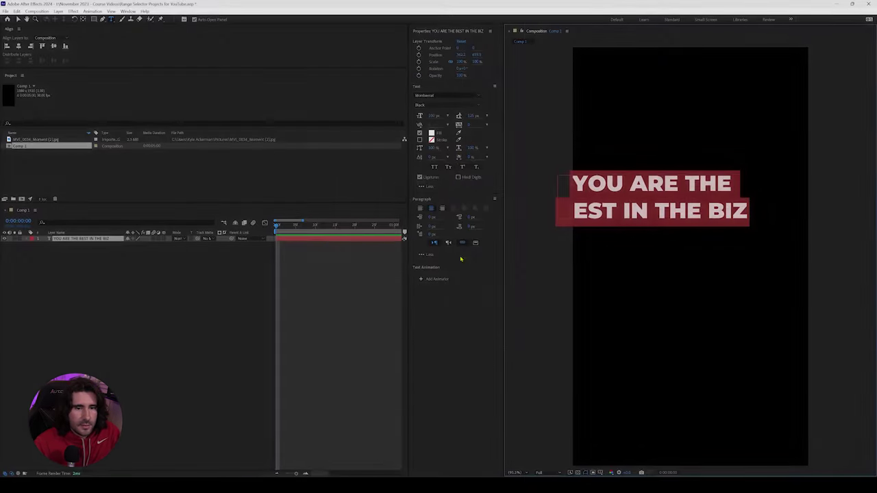
Centre the text layer's anchor point and align the layer to the comp centre (540, 960)
left_click(18, 19)
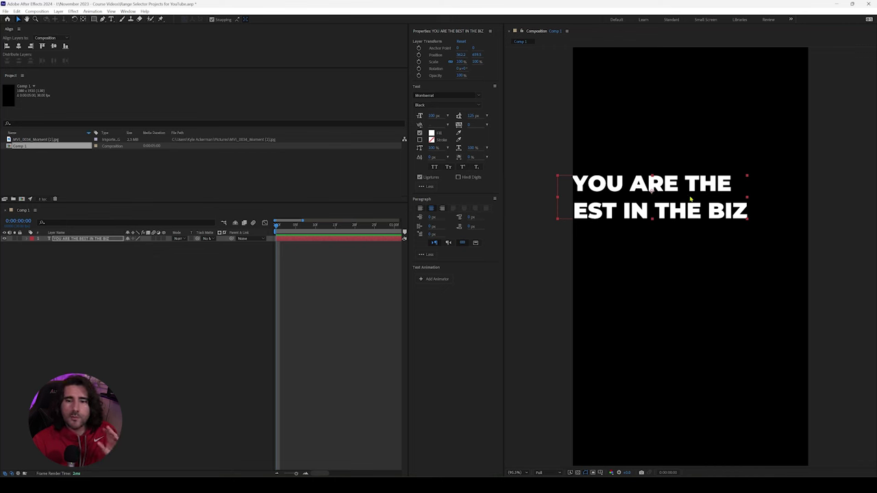
left_click(82, 251)
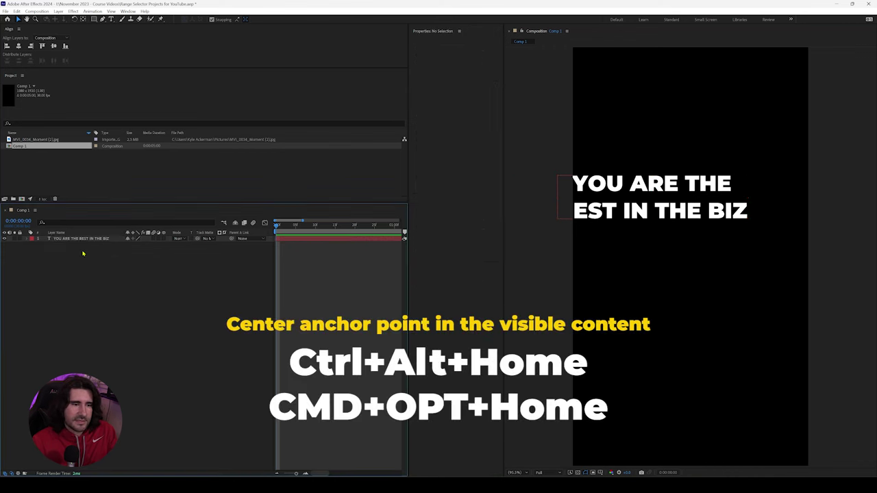
left_click(78, 240)
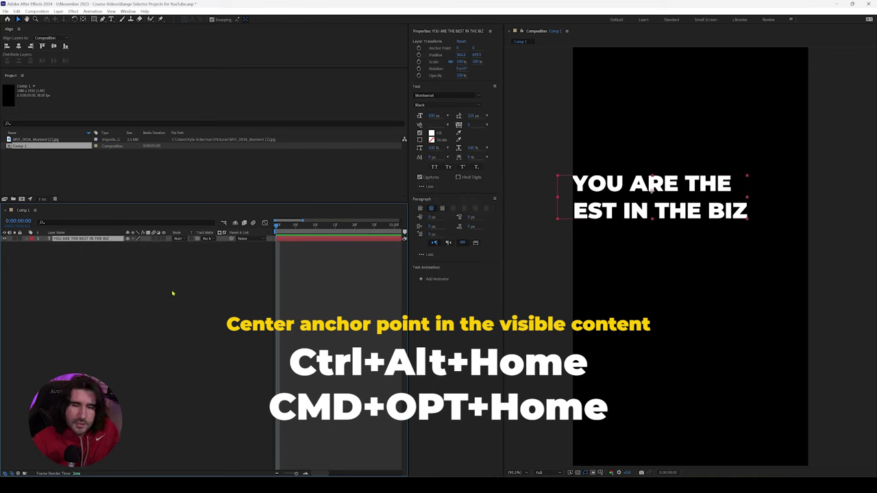
key("ctrl+alt+Home")
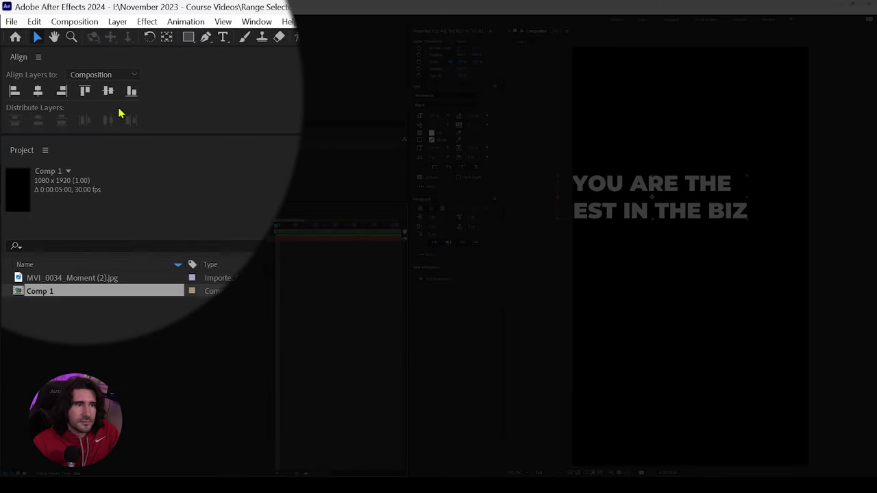
left_click(37, 91)
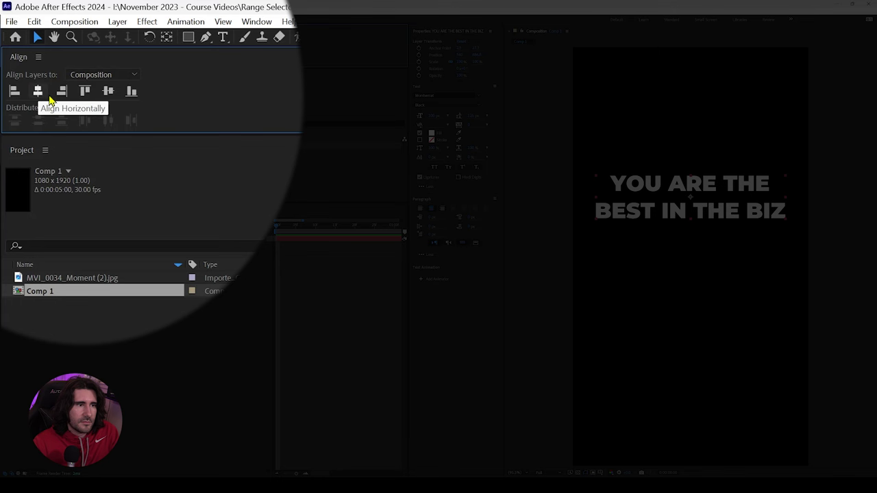
left_click(105, 94)
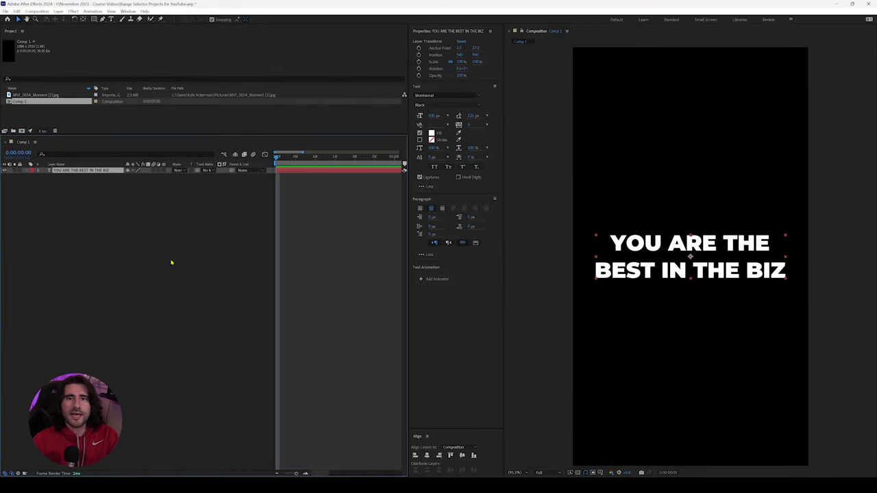
Twirl open the text layer's Transform group and select its Anchor Point and Position properties
left_click(28, 171)
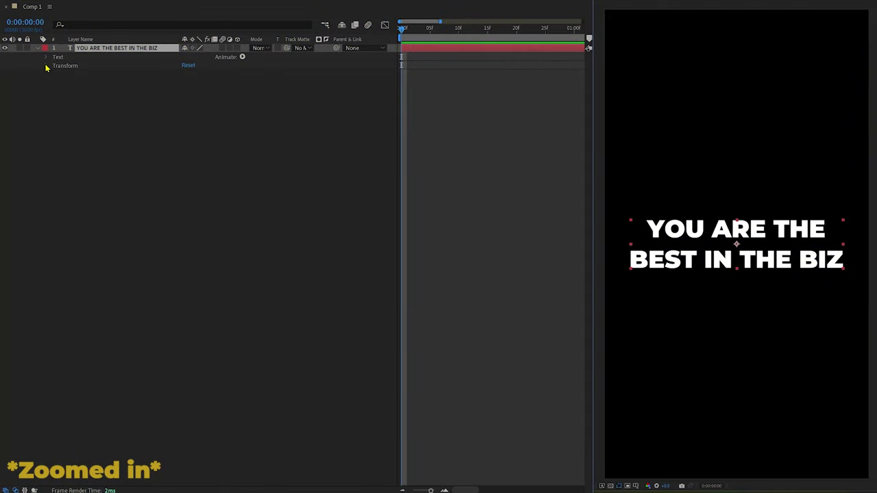
left_click(46, 66)
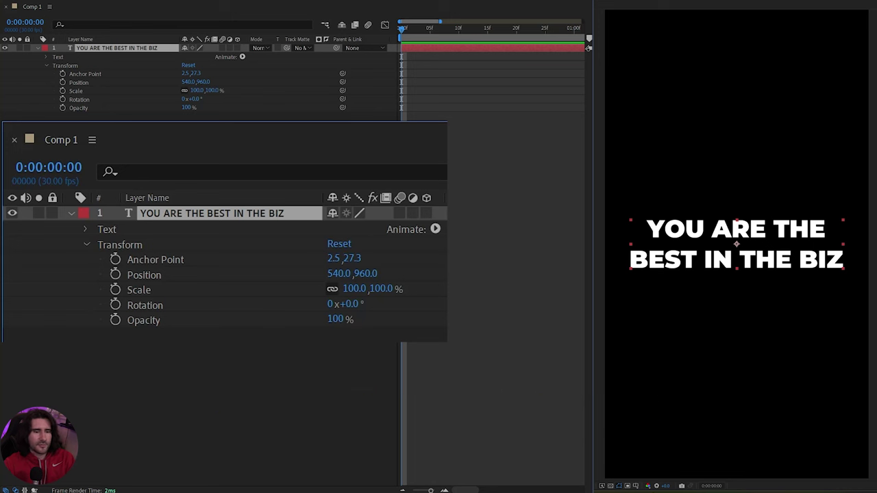
left_click(163, 260)
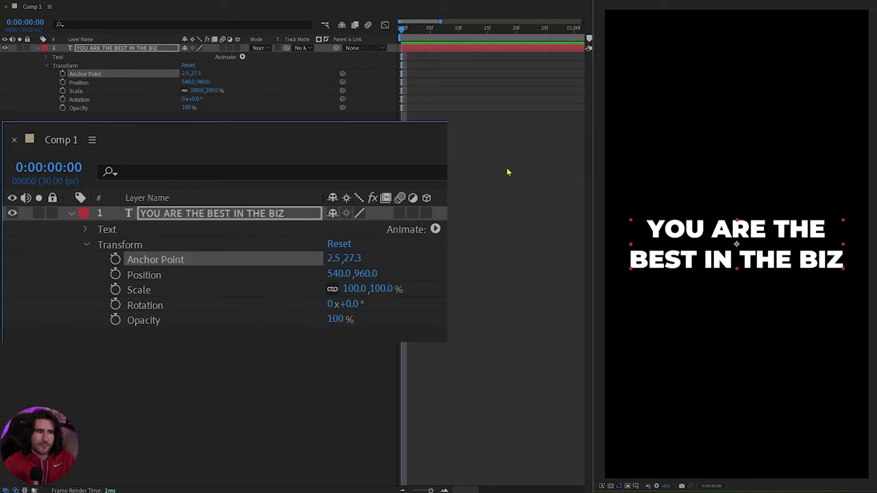
left_click(167, 277)
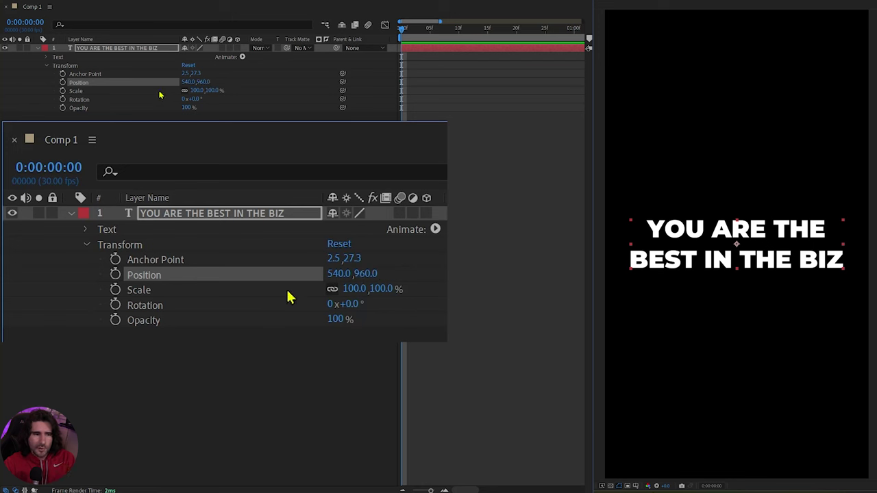
right_click(243, 281)
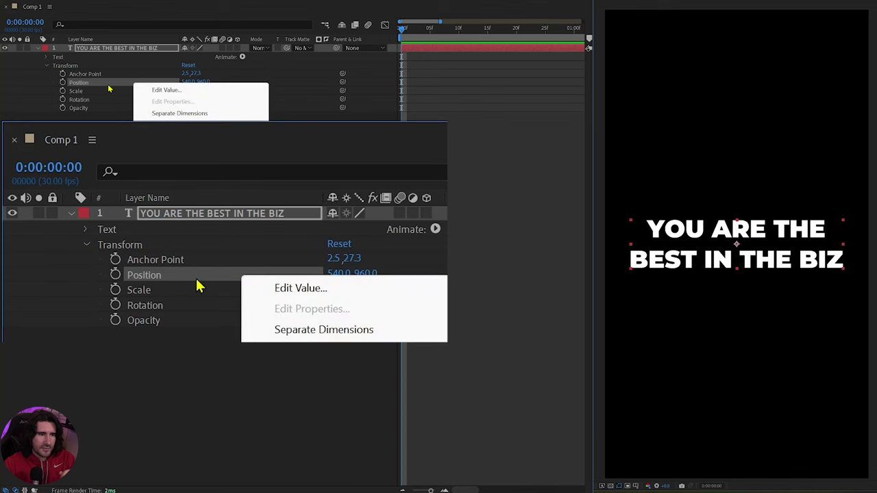
left_click(330, 332)
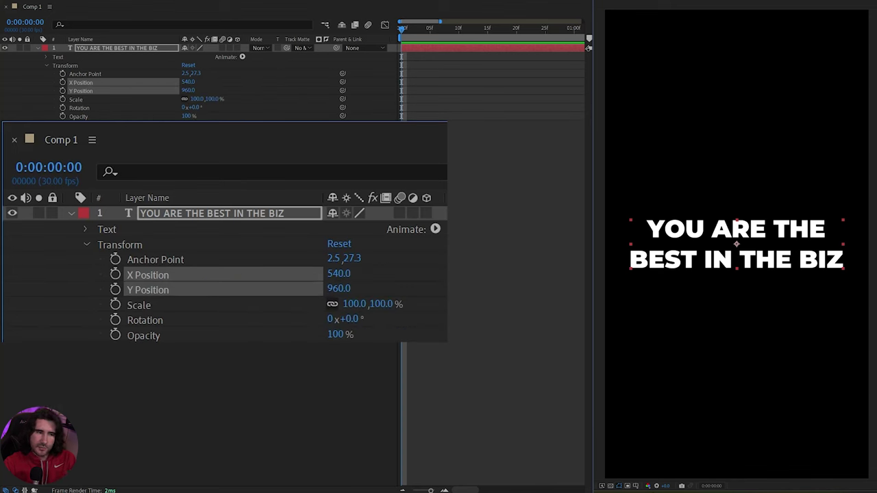
right_click(253, 286)
left_click(295, 336)
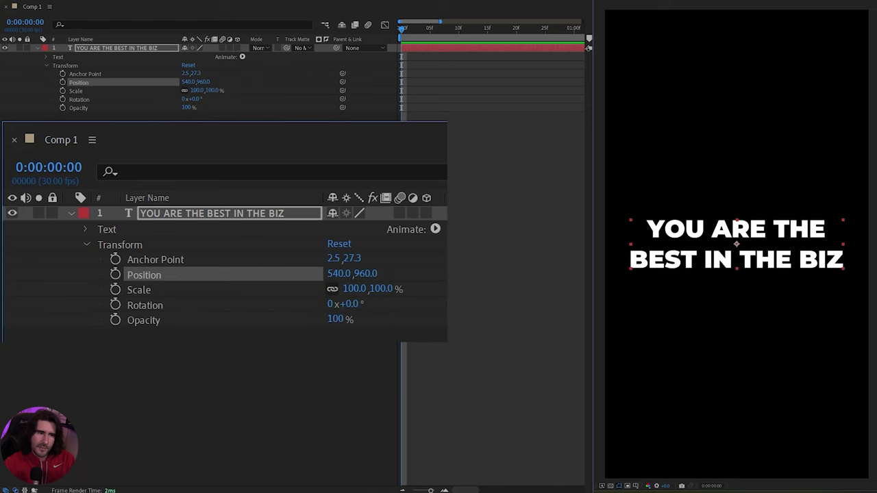
left_click(206, 296)
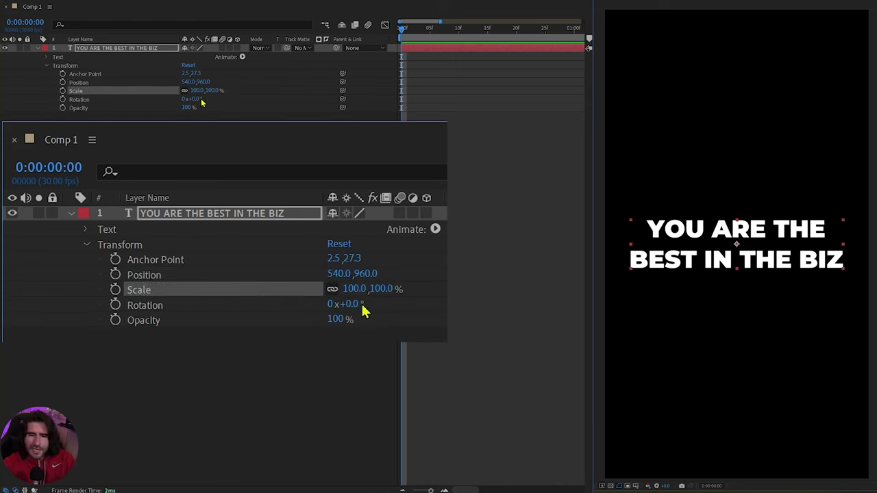
left_click_drag(346, 290, 298, 286)
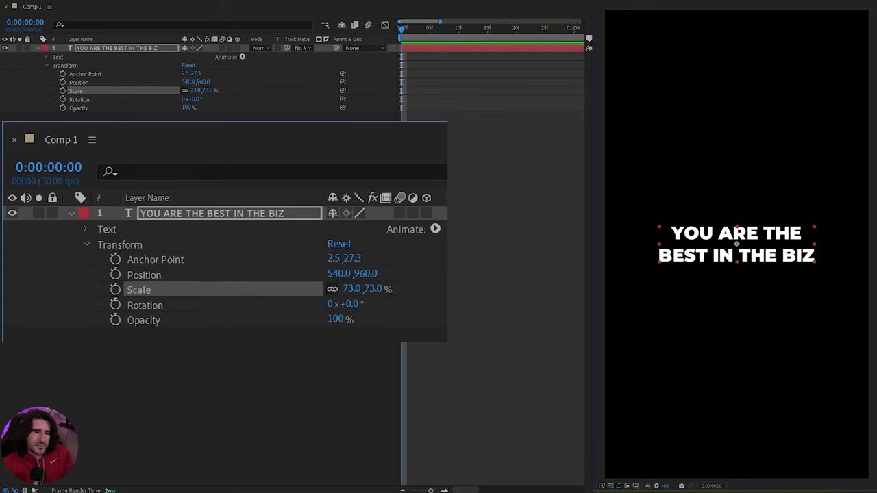
key("ctrl+z")
left_click(171, 307)
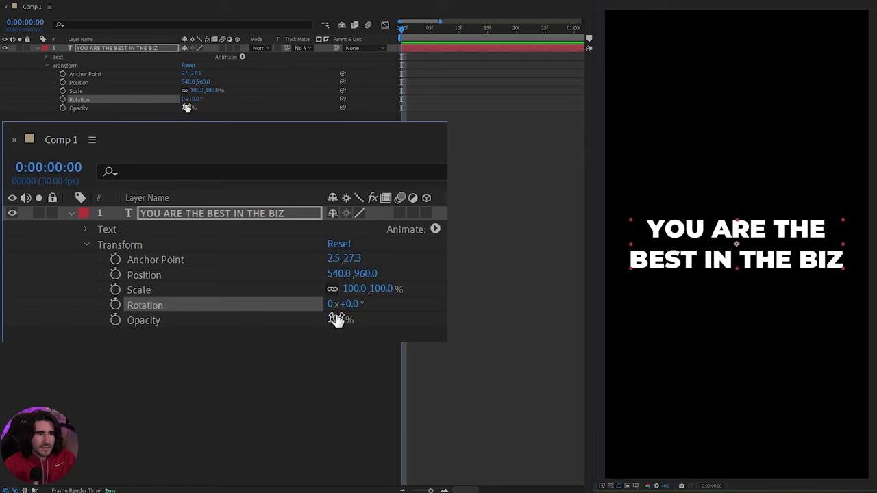
left_click_drag(336, 319, 410, 314)
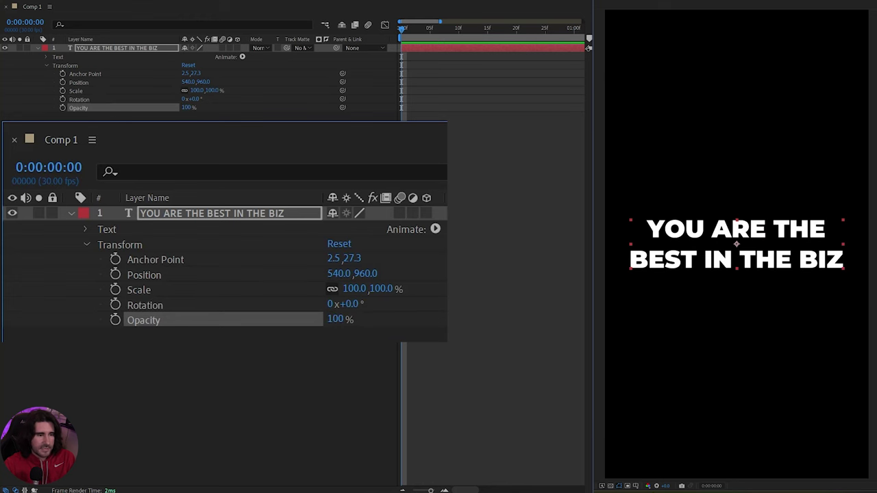
key("F2")
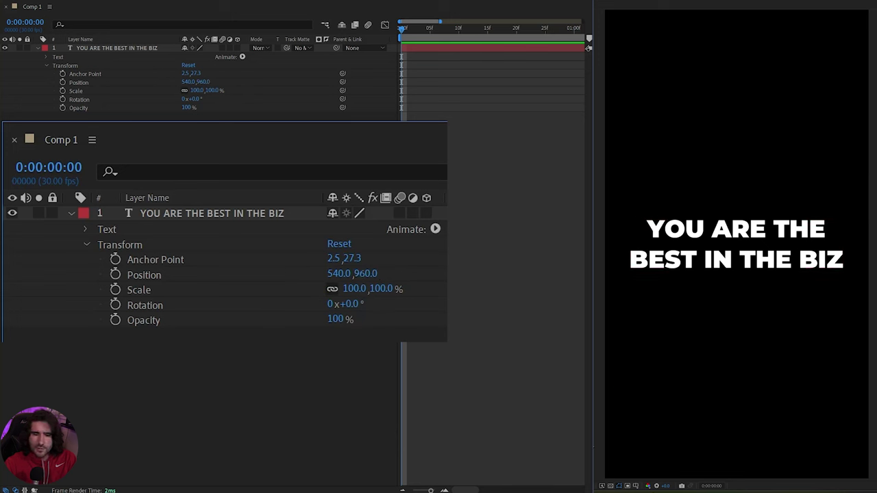
Turn on the grid and rulers in the Composition viewer
left_click(636, 486)
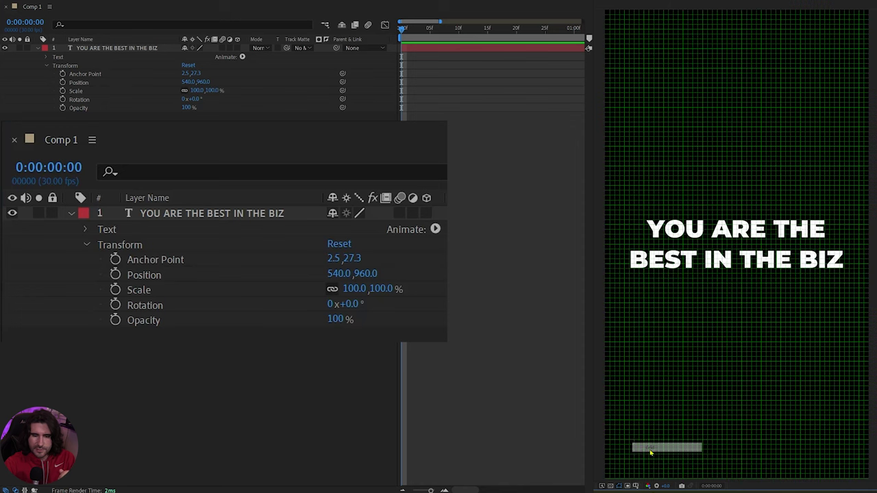
left_click(650, 449)
left_click(636, 486)
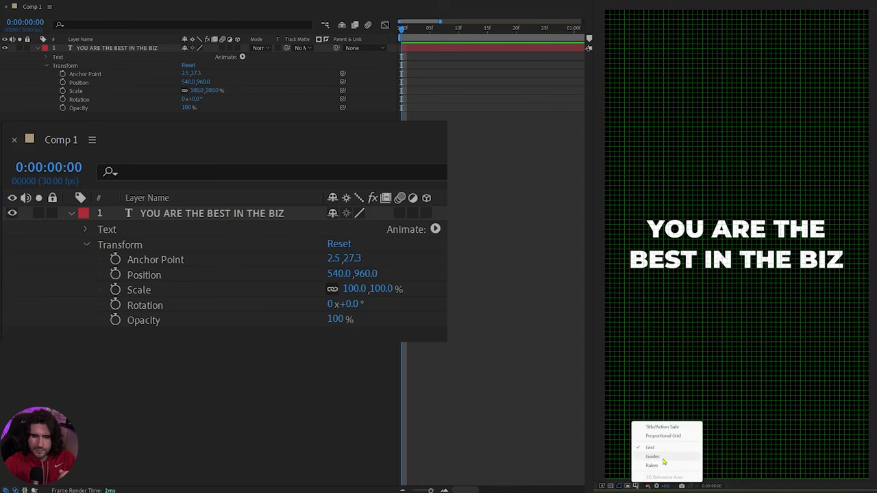
left_click(743, 442)
left_click(636, 486)
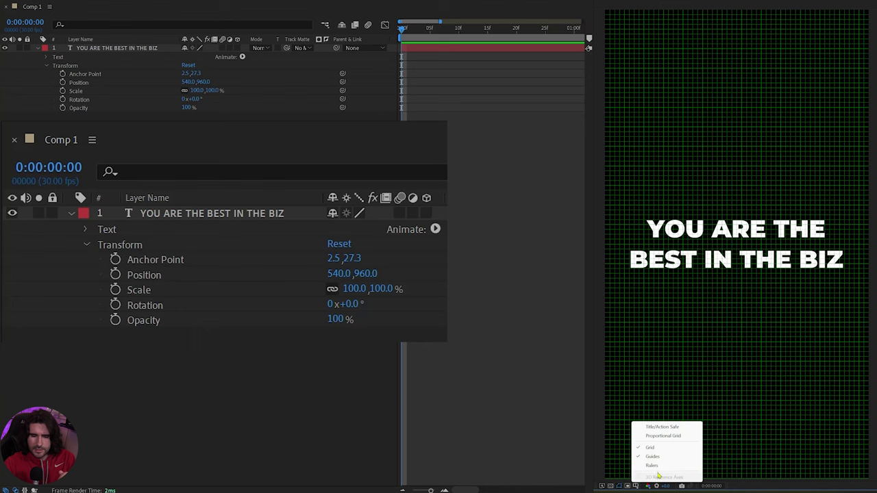
left_click(660, 464)
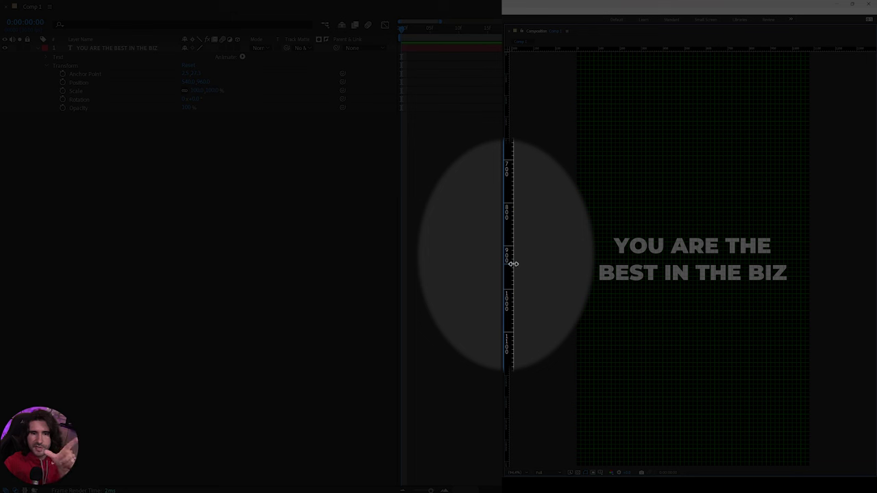
Drag a vertical guide to x=540 and a horizontal guide to y=960
left_click_drag(525, 264, 659, 264)
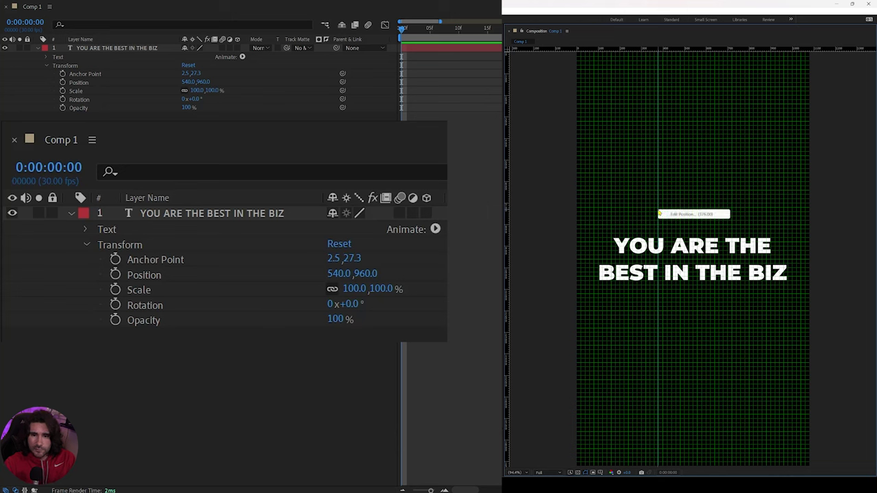
left_click_drag(660, 216, 660, 215)
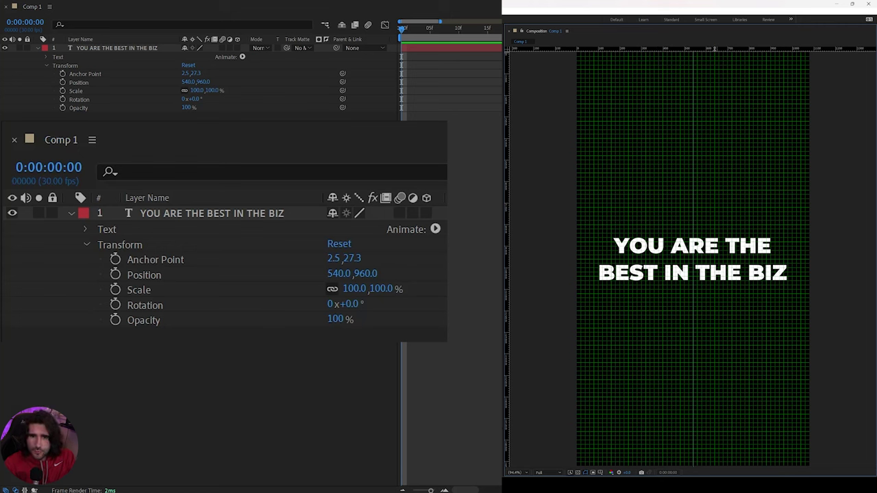
left_click_drag(720, 68, 744, 260)
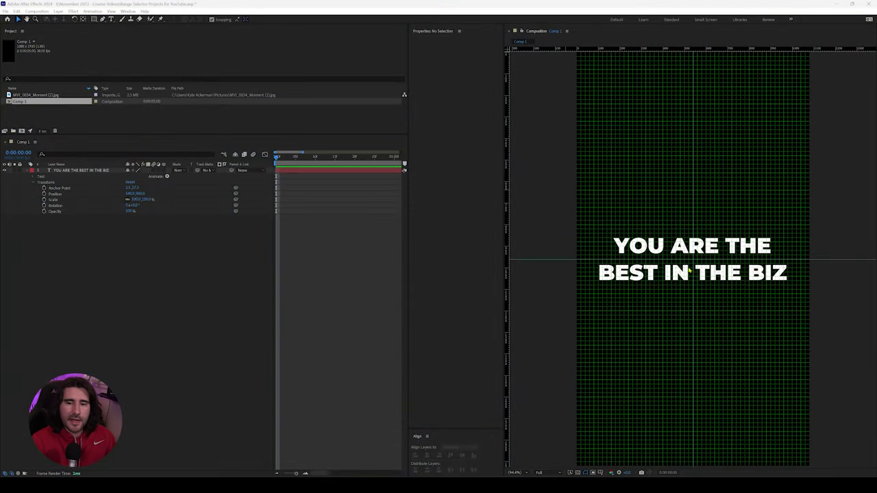
Set the text's Position X to 0 and zoom the viewer to 50%
left_click(128, 194)
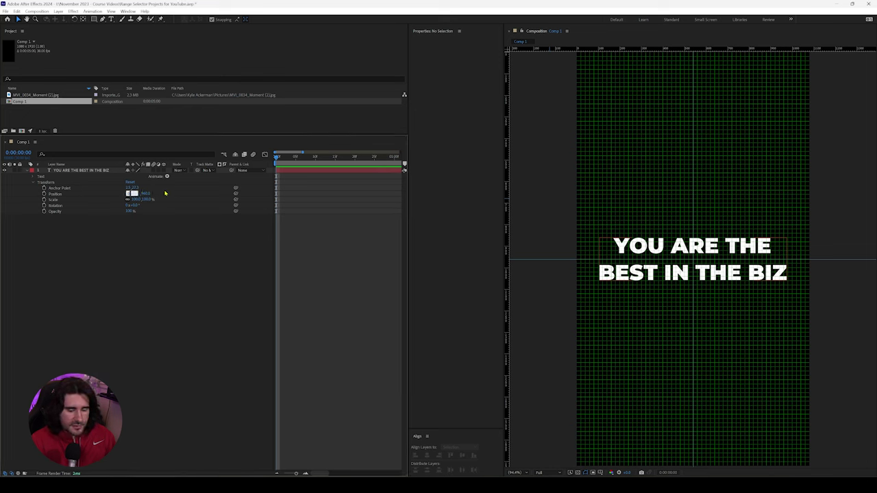
type("0")
key("Return")
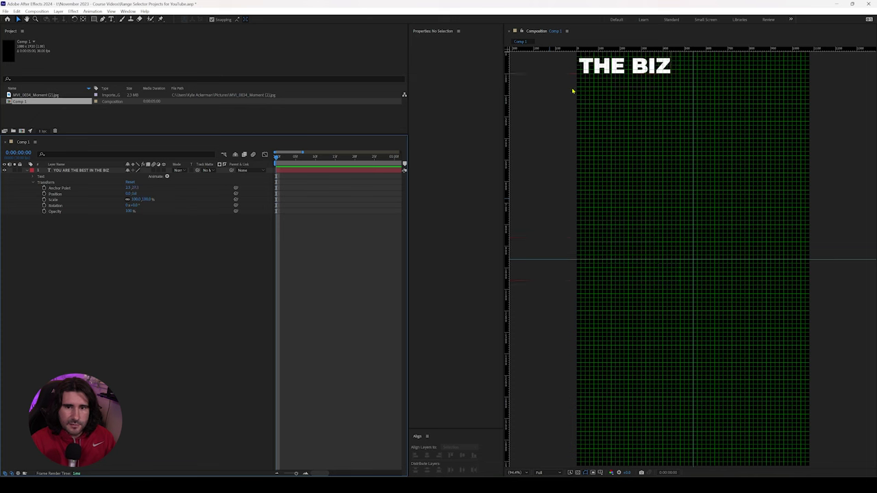
left_click(519, 473)
left_click(528, 385)
Try Position values 1080, 1920 and 0, then recentre the text horizontally and vertically
left_click(663, 148)
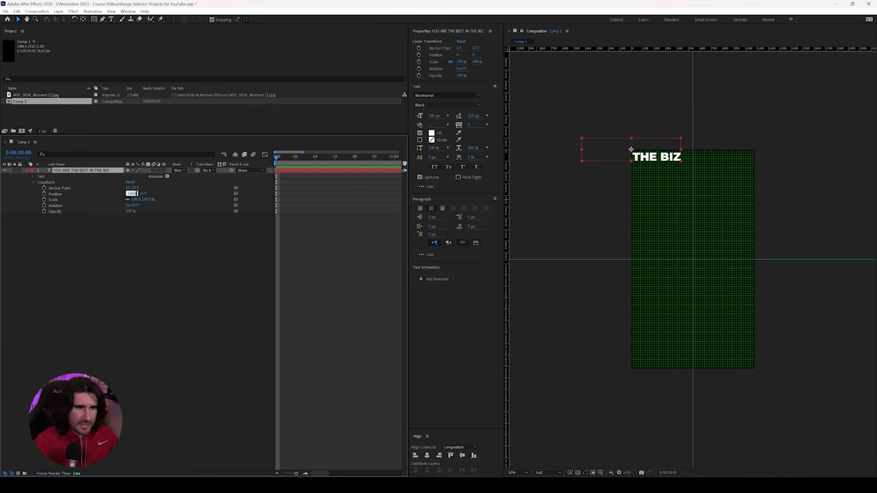
key("Return")
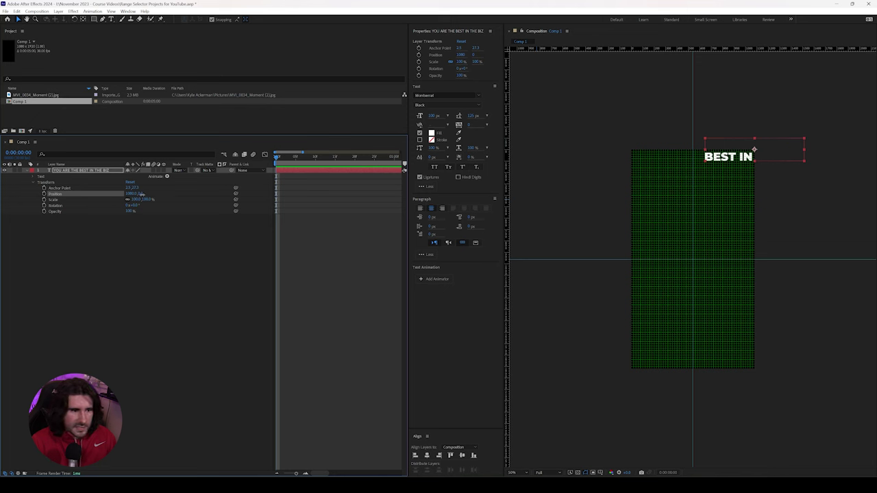
key("Return")
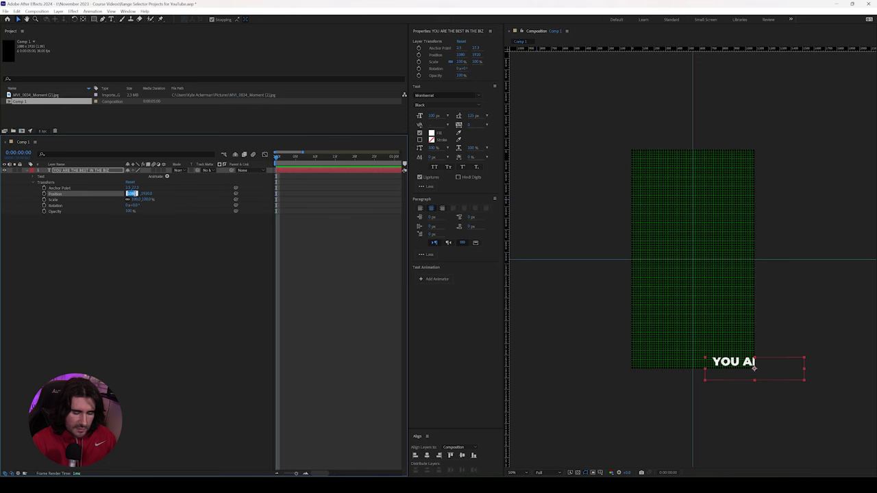
type("0")
key("Return")
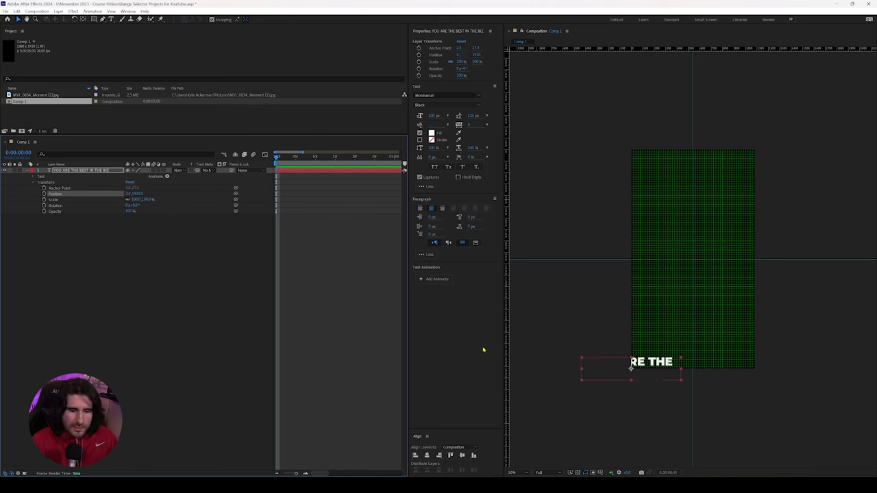
left_click(462, 456)
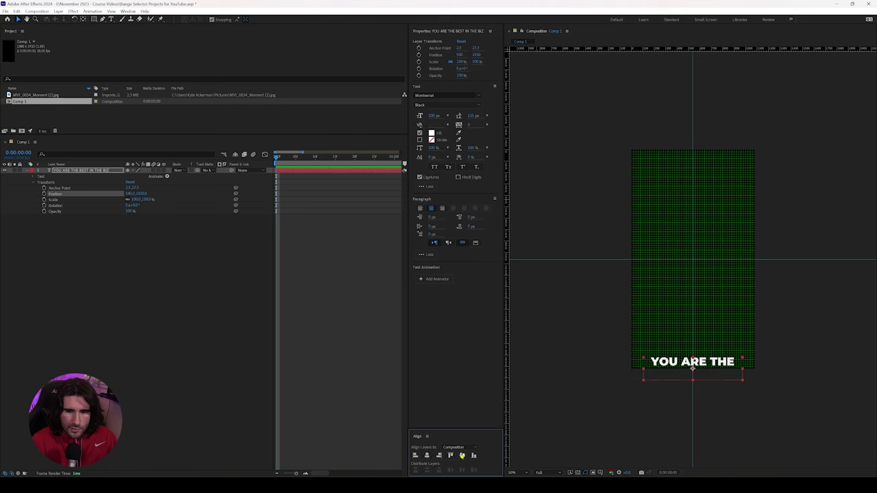
left_click(462, 456)
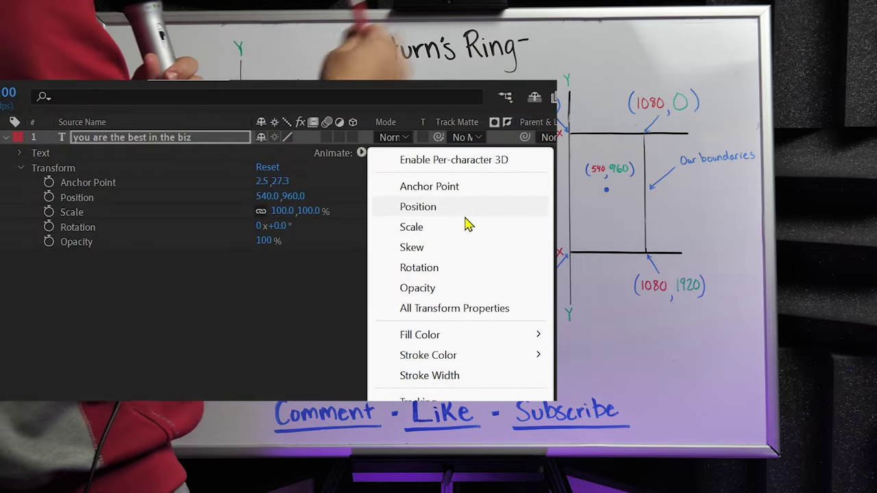
Add a Position animator to the text layer from its Animate menu
left_click(458, 214)
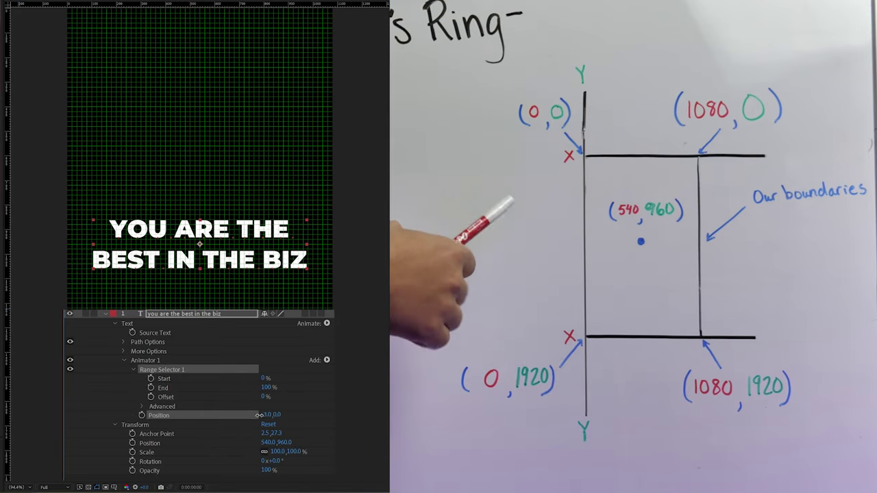
left_click_drag(259, 415, 229, 416)
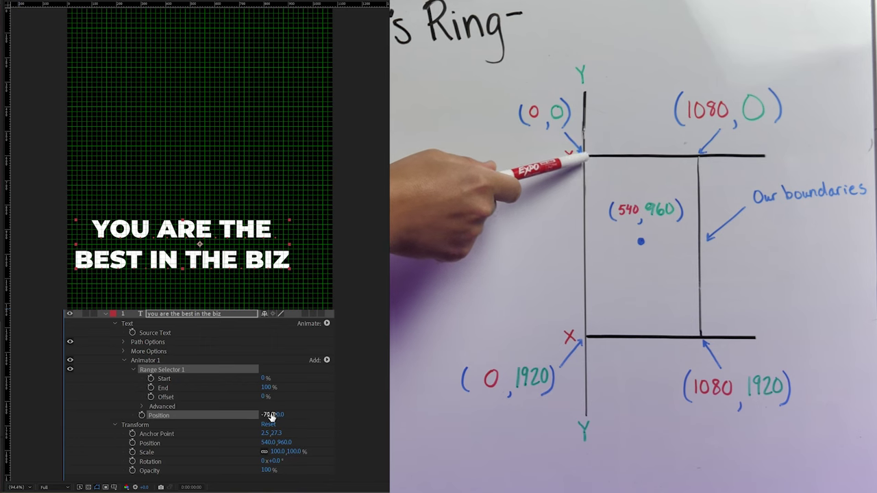
left_click_drag(274, 417, 295, 418)
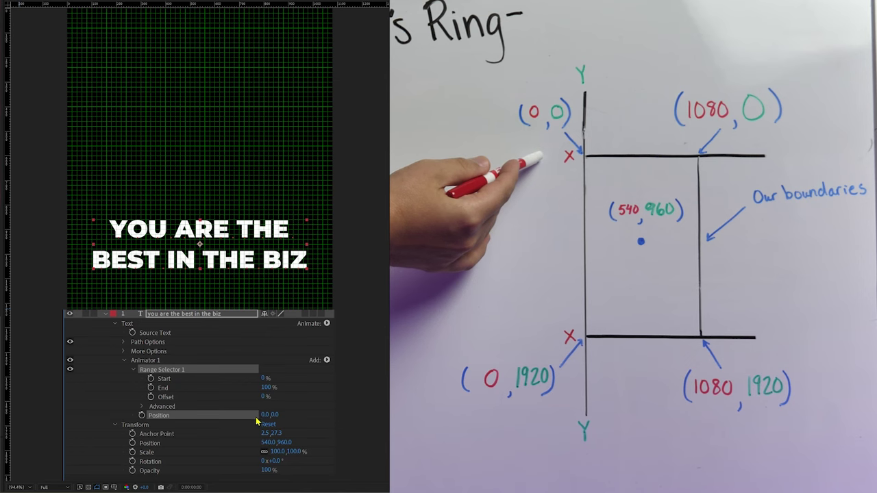
left_click_drag(261, 415, 265, 425)
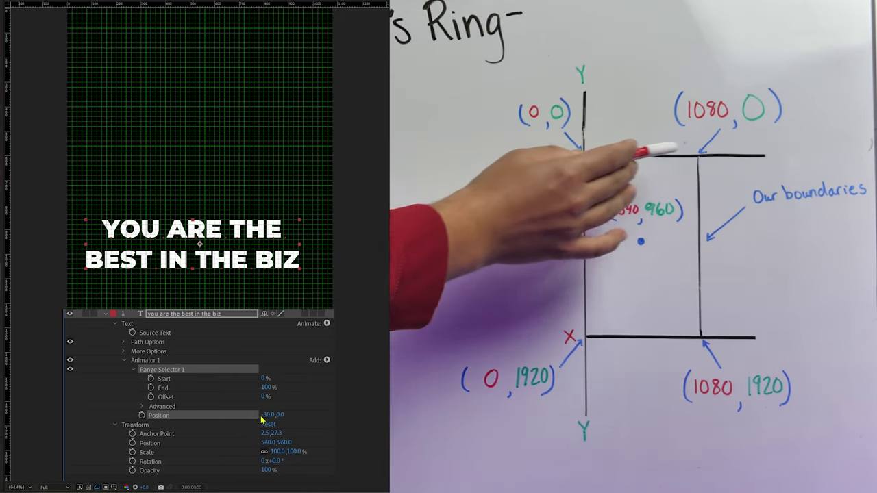
mouse_move(268, 414)
left_mouse_down()
mouse_move(283, 416)
mouse_move(272, 419)
left_mouse_up()
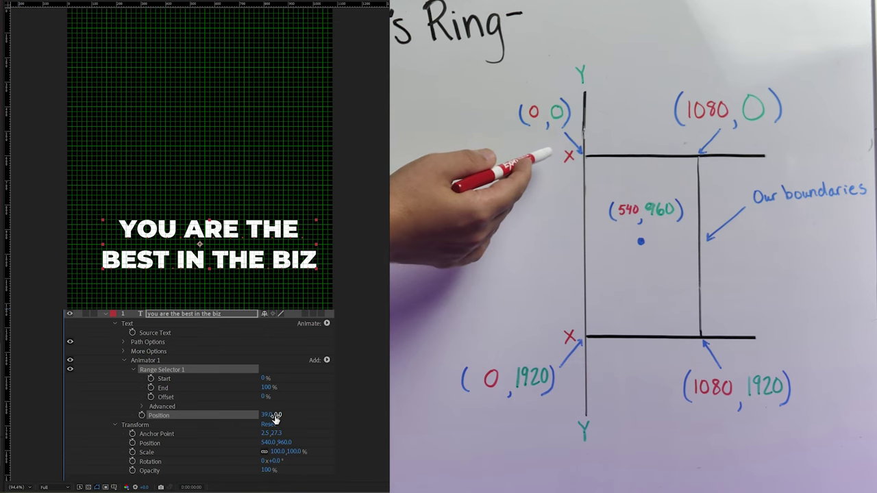
left_click_drag(277, 416, 228, 410)
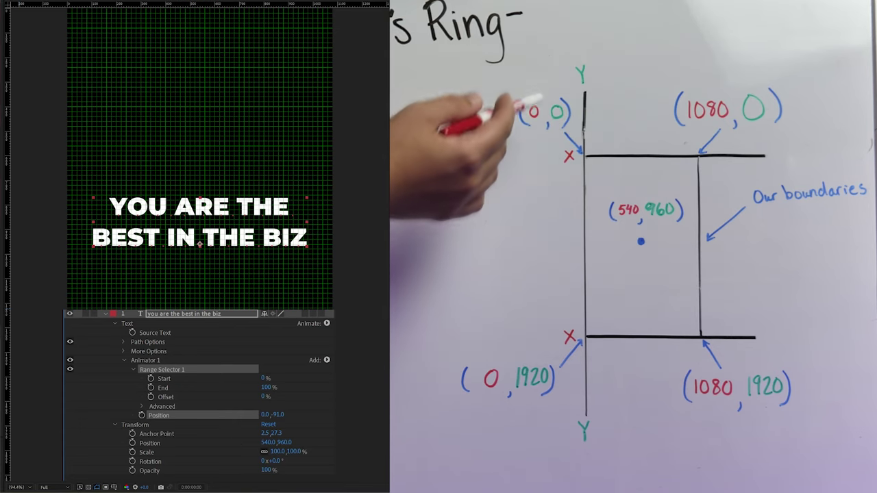
left_click_drag(277, 416, 297, 437)
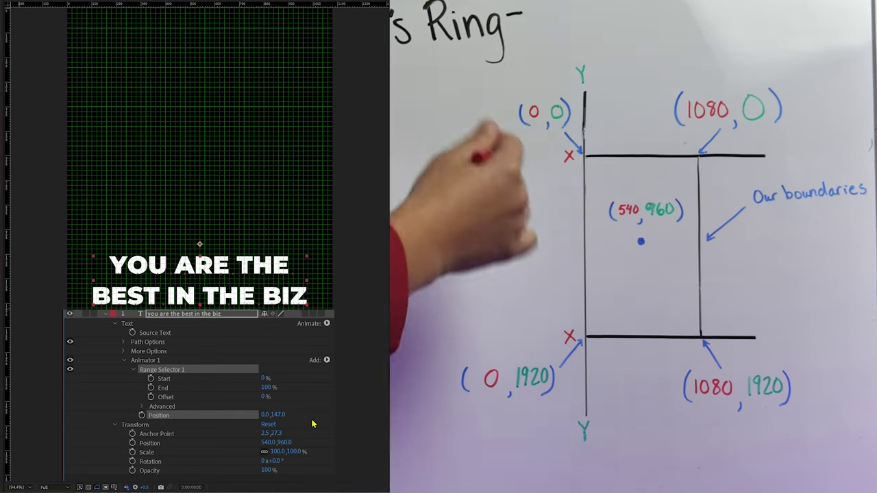
key("ctrl+z")
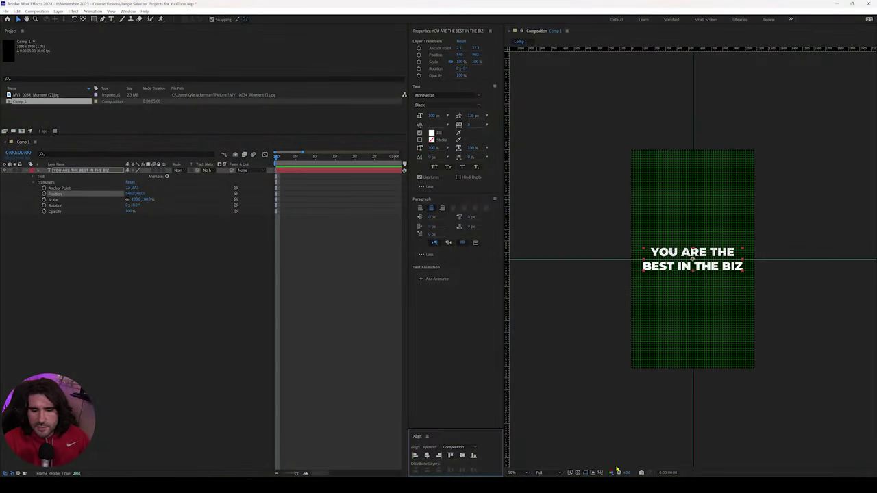
Turn off the grid and the guides in the Composition viewer
left_click(601, 473)
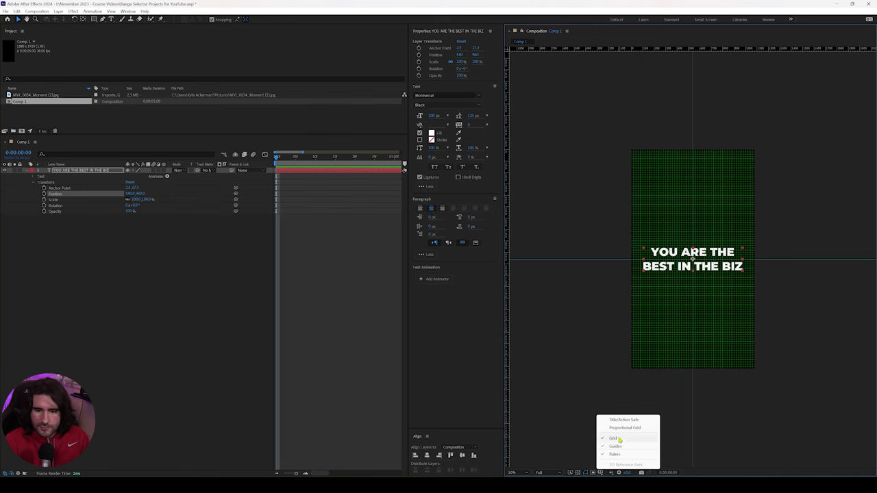
left_click(613, 438)
left_click(600, 473)
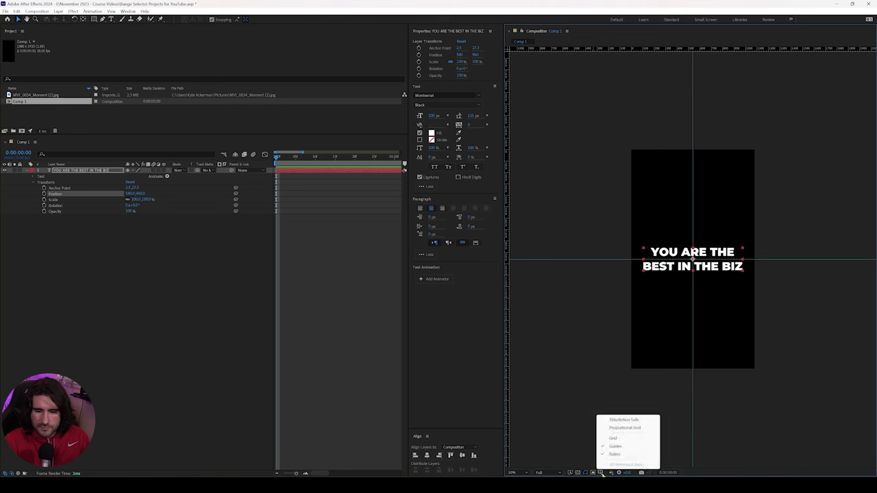
left_click(622, 447)
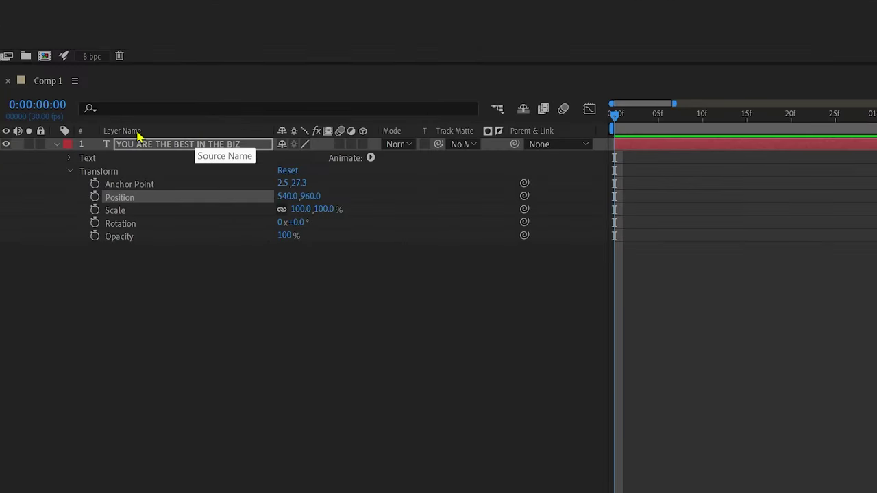
List the text layer by Source Name, review the column options, and turn on its Motion Blur switch
left_click(137, 131)
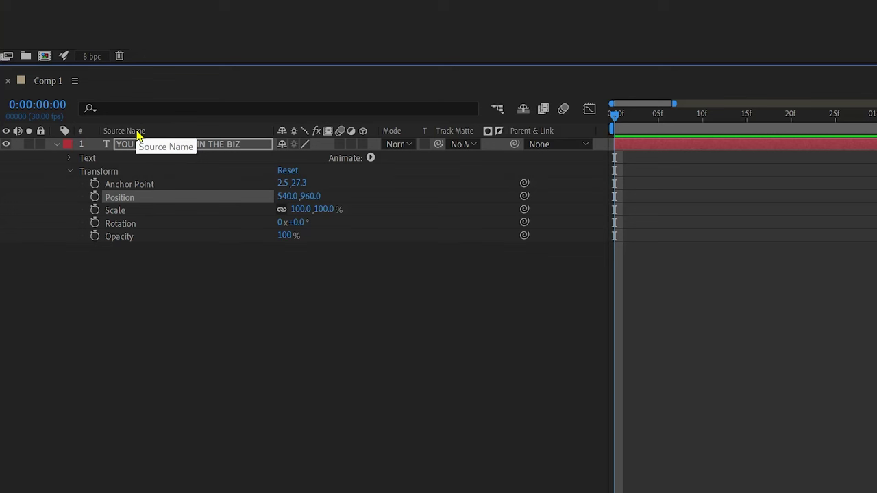
right_click(165, 131)
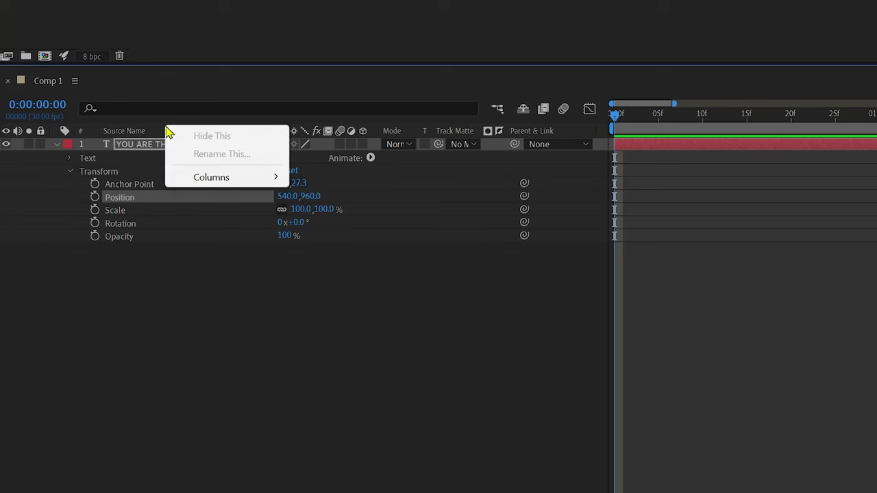
mouse_move(243, 179)
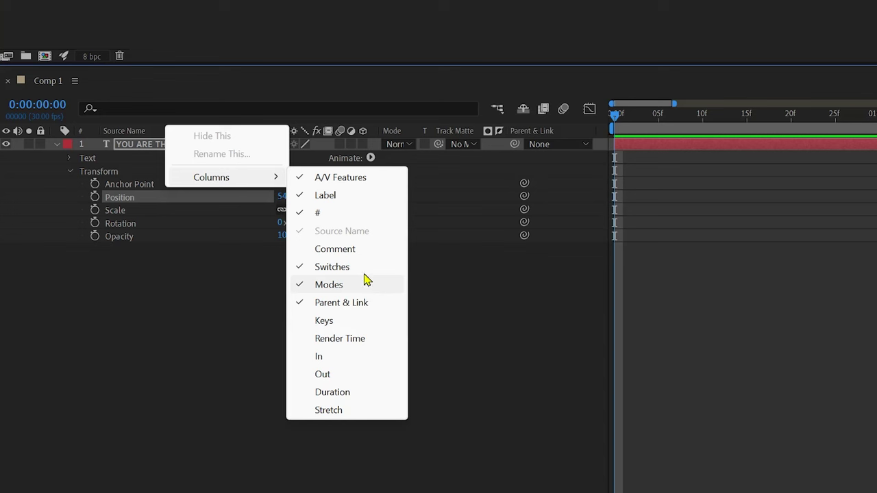
left_click(479, 278)
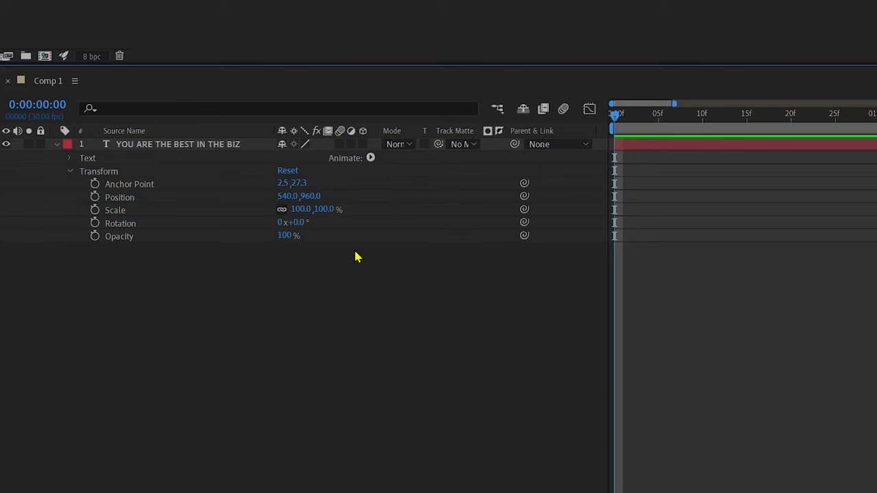
left_click(340, 144)
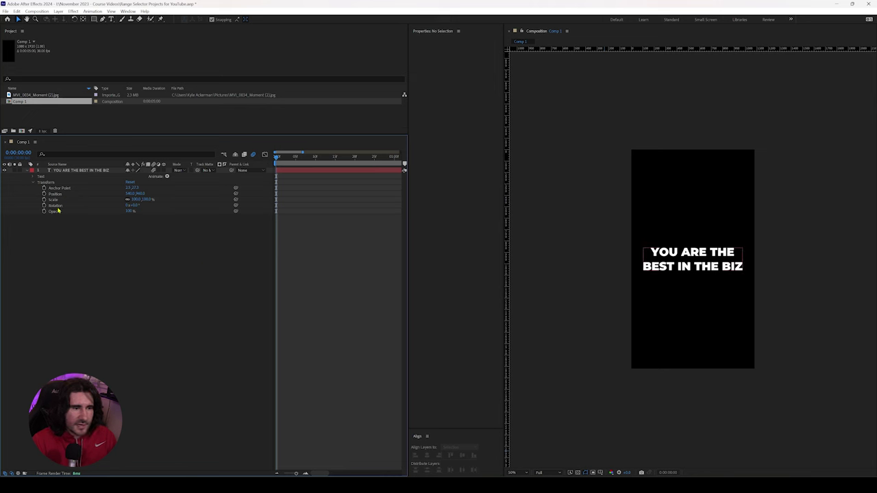
Use the Pan Behind tool to move the text layer's anchor point to its lower-left corner
left_click(658, 267)
key("y")
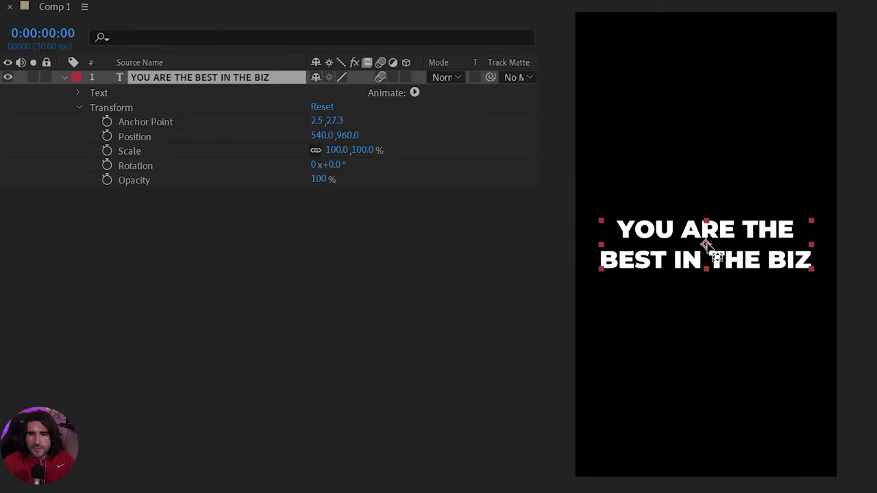
left_click_drag(706, 245, 609, 257)
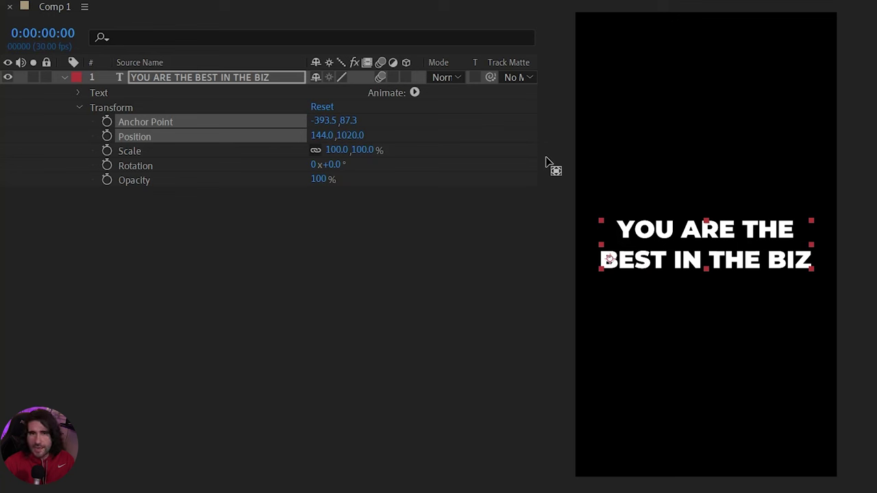
Try scaling and rotating the text around the new anchor, then reset rotation to 0
left_click(337, 150)
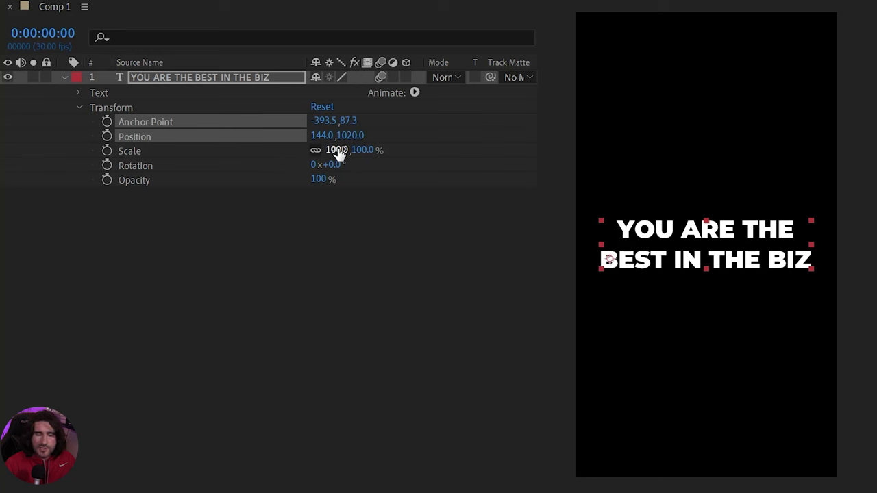
left_click_drag(339, 152, 367, 144)
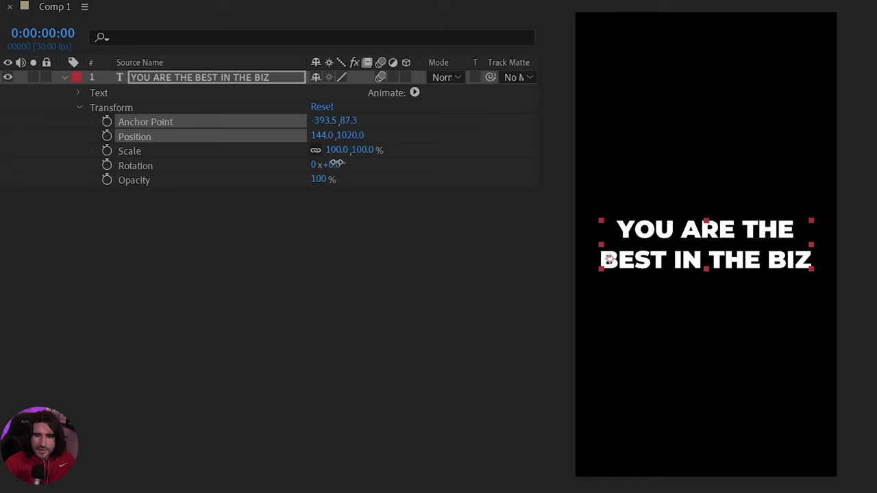
left_click_drag(337, 164, 396, 229)
left_click(361, 276)
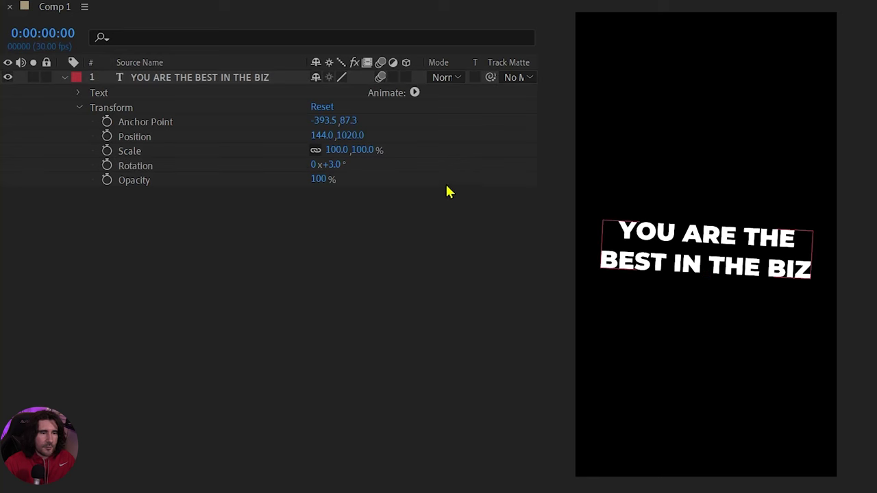
left_click(340, 168)
type("0")
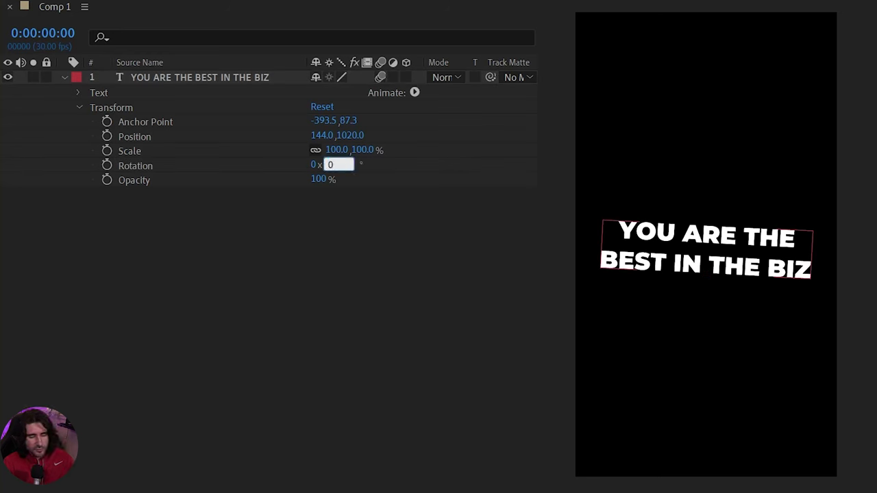
key("Return")
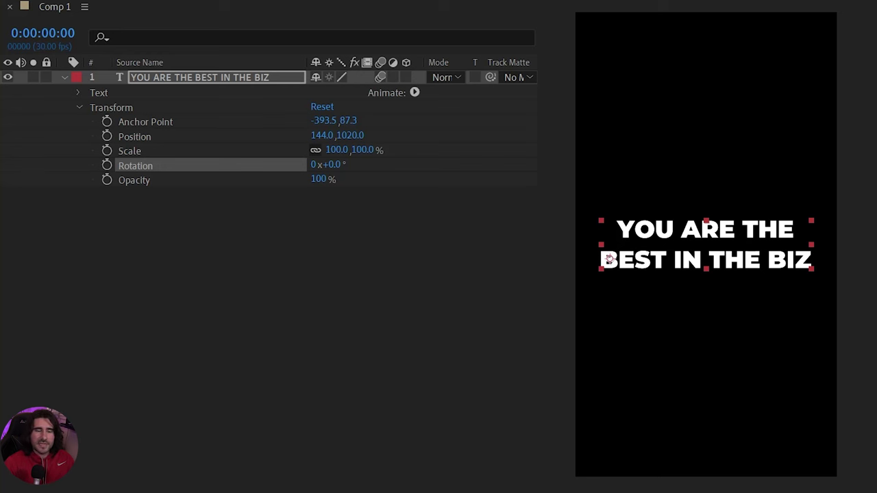
left_click(154, 113)
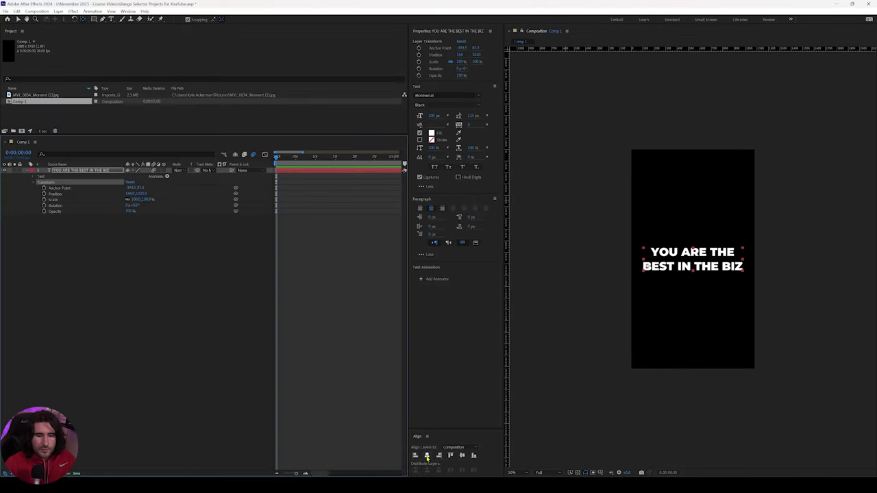
left_click(426, 456)
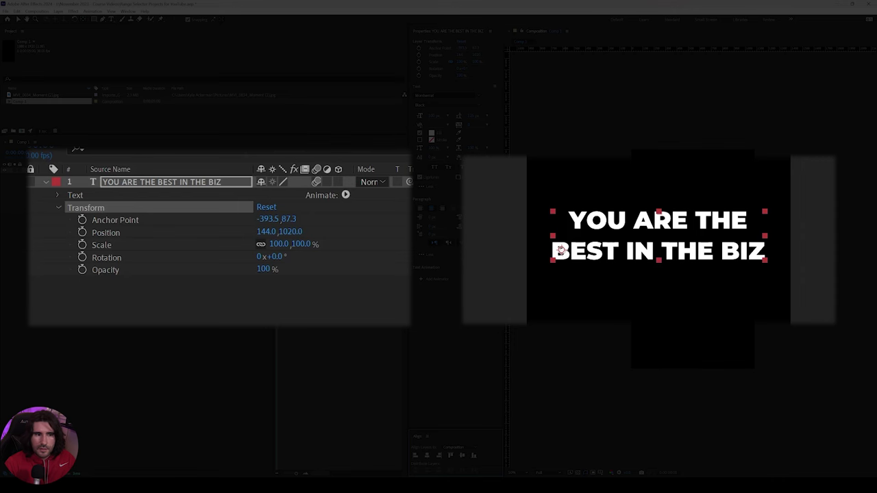
left_click(91, 195)
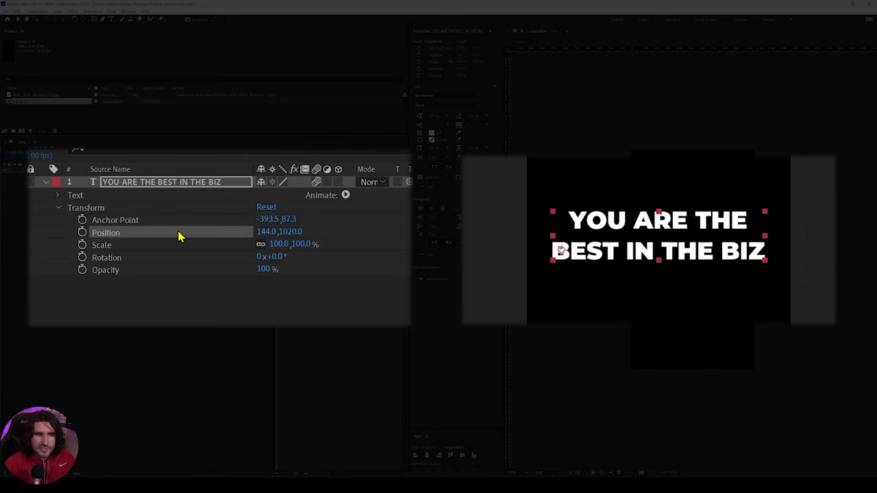
left_click(291, 231)
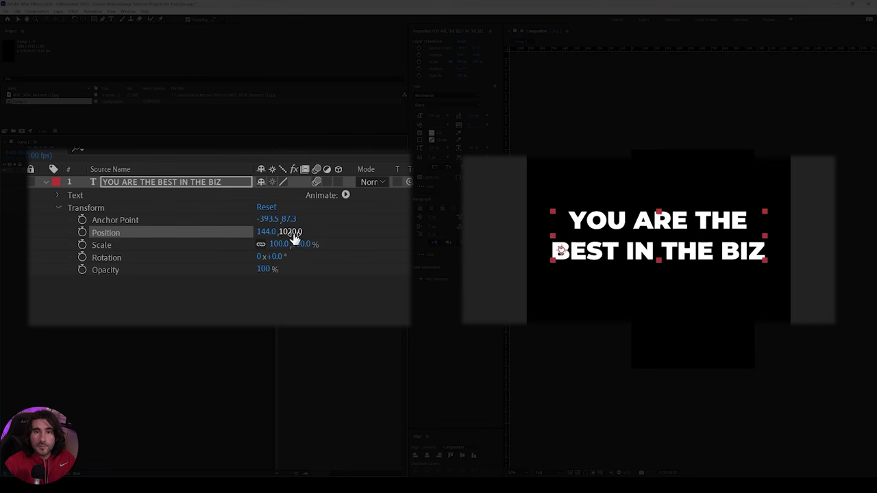
key("Return")
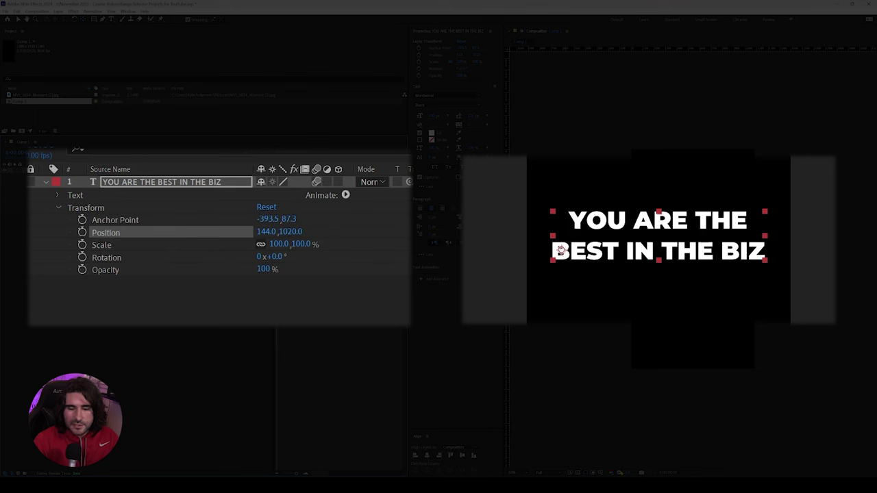
key("ctrl+apostrophe")
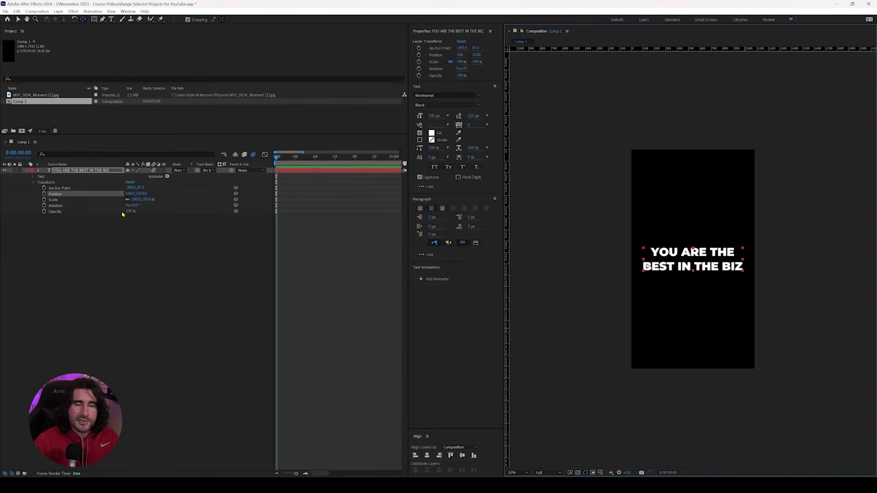
left_click(86, 170)
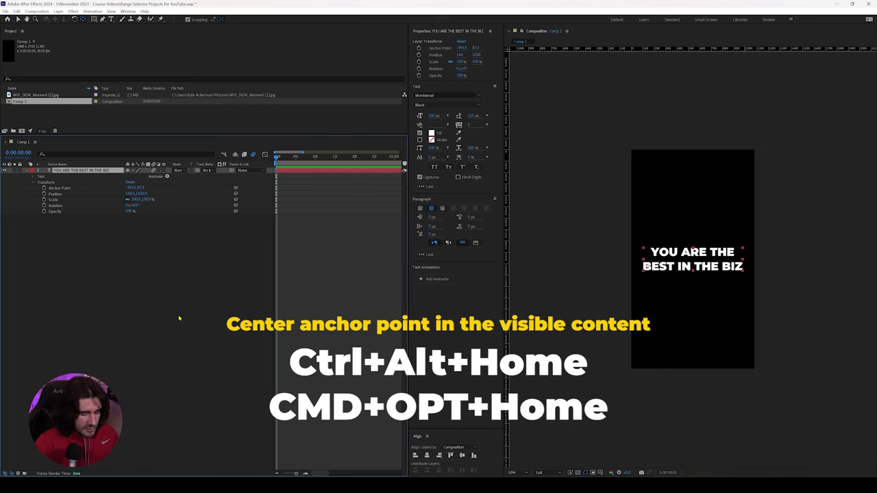
Centre the anchor point on the text and set the layer Position to 415, 960
key("ctrl+alt+Home")
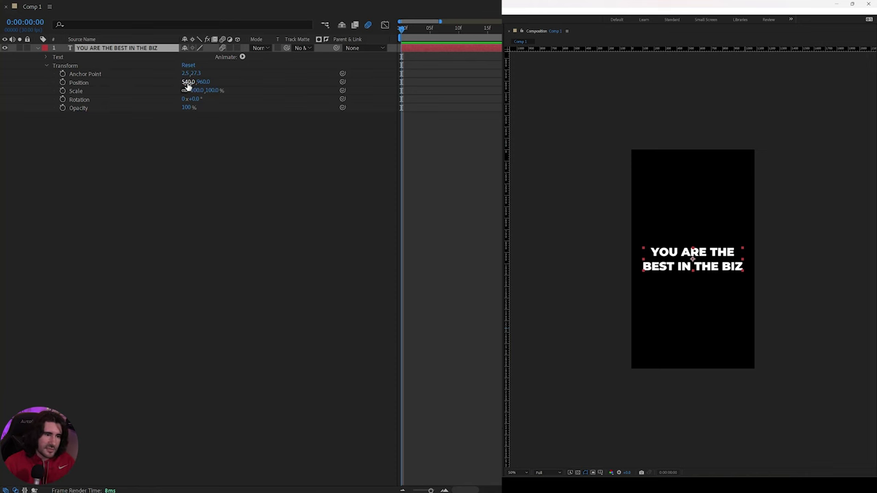
left_click_drag(194, 86, 130, 85)
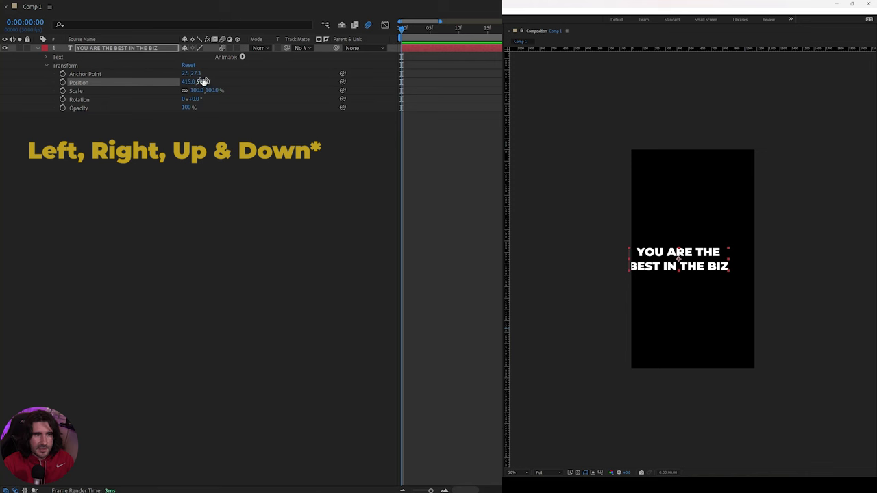
left_click_drag(203, 82, 227, 82)
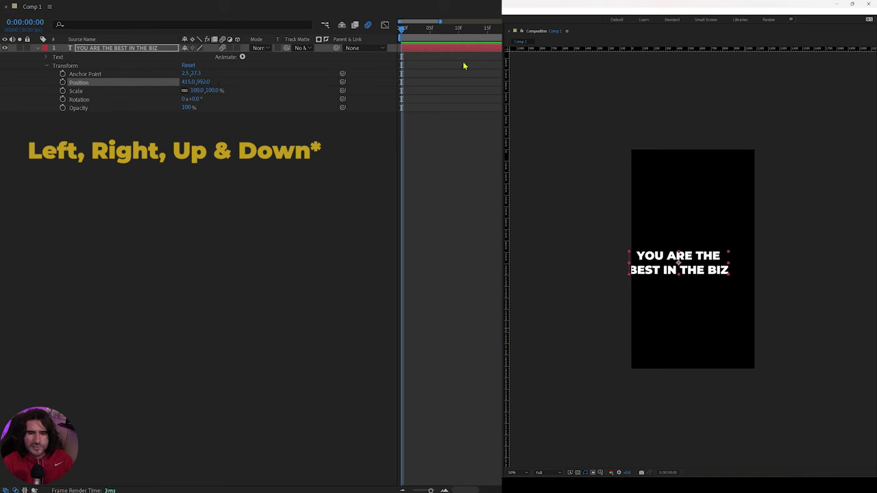
key("ctrl+z")
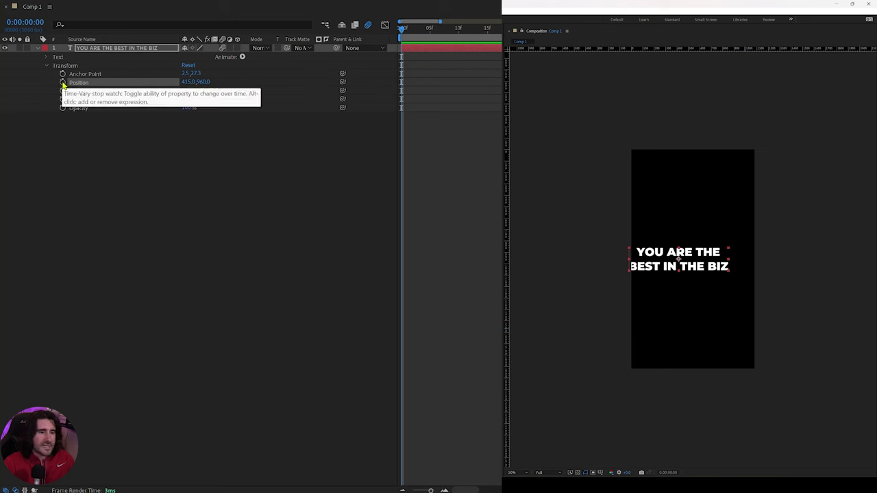
Enable Position keyframing and shorten the work area to about 2.5 seconds
left_click(63, 82)
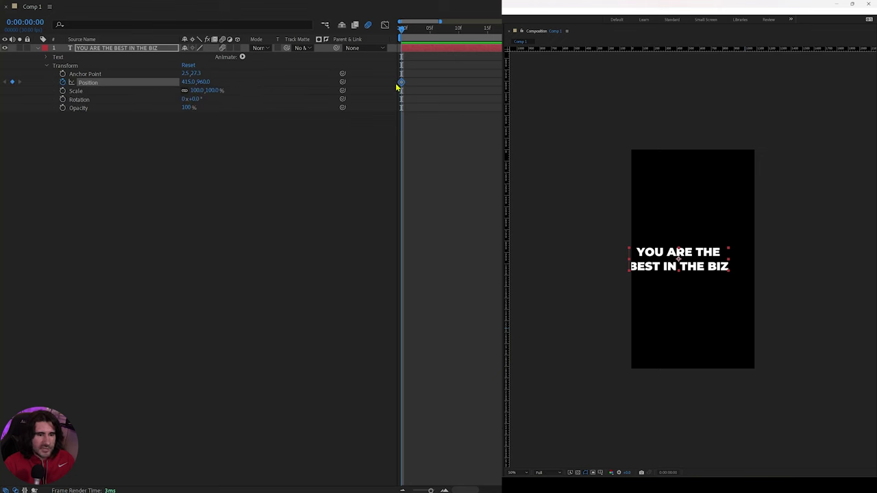
key("Page_Down")
key("Page_Down")
key("Page_Down")
key("Page_Down")
key("Page_Down")
key("Page_Down")
key("Page_Down")
key("Page_Down")
key("Page_Down")
key("Page_Down")
key("Page_Down")
key("Page_Down")
key("Page_Down")
key("Page_Down")
key("Page_Down")
key("Page_Down")
key("Page_Down")
key("Page_Down")
key("Page_Down")
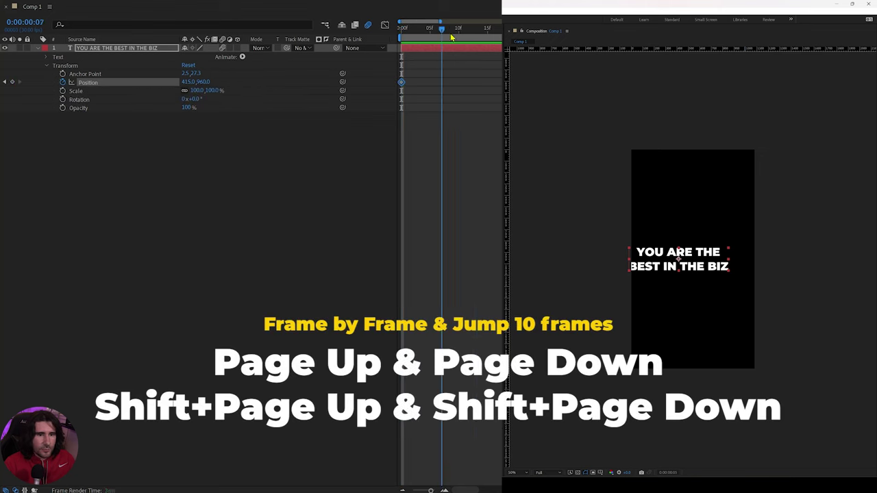
key("shift+Page_Down")
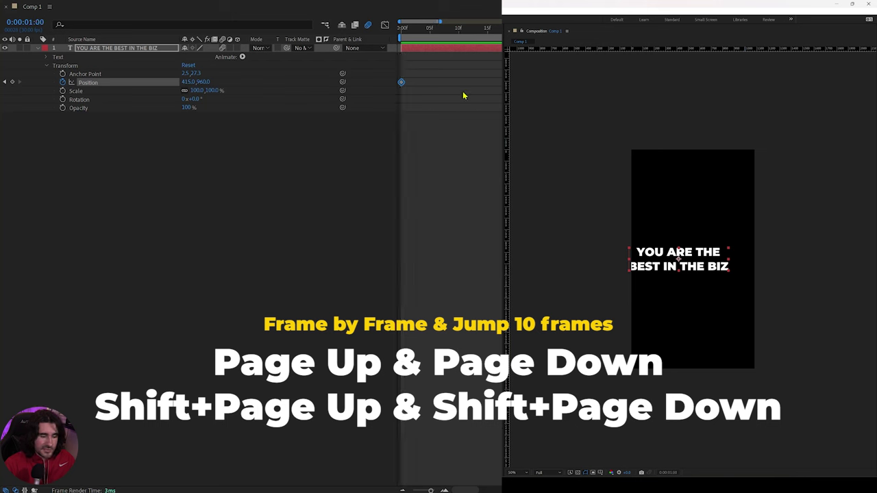
key("d")
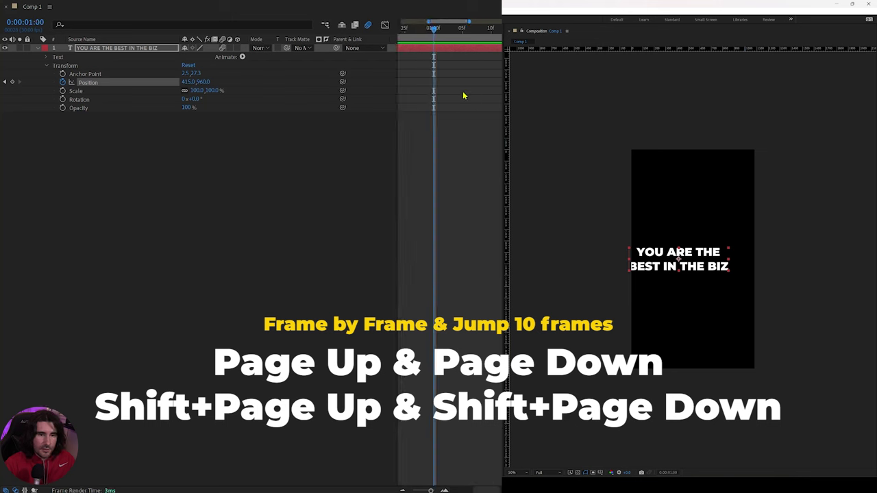
key("shift+Page_Up")
key("shift+Page_Up")
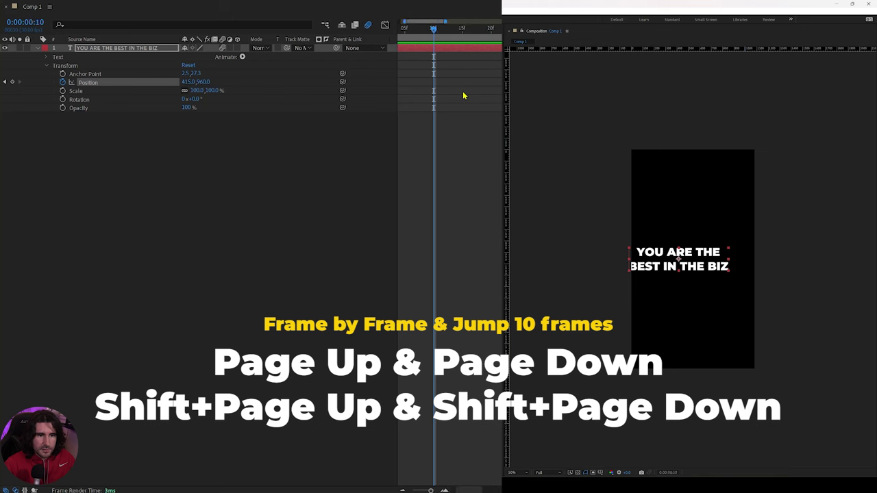
key("shift+Page_Down")
key("shift+Page_Down")
key("shift+Page_Down")
key("shift+Page_Up")
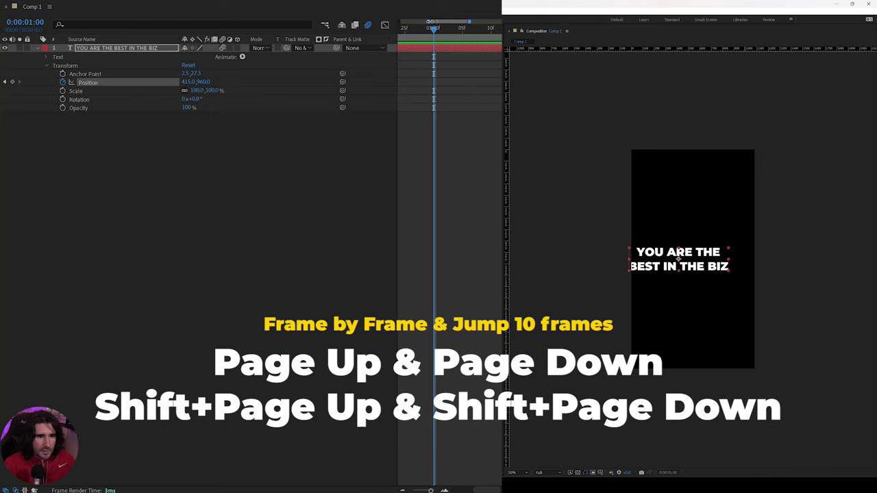
left_click_drag(433, 27, 583, 21)
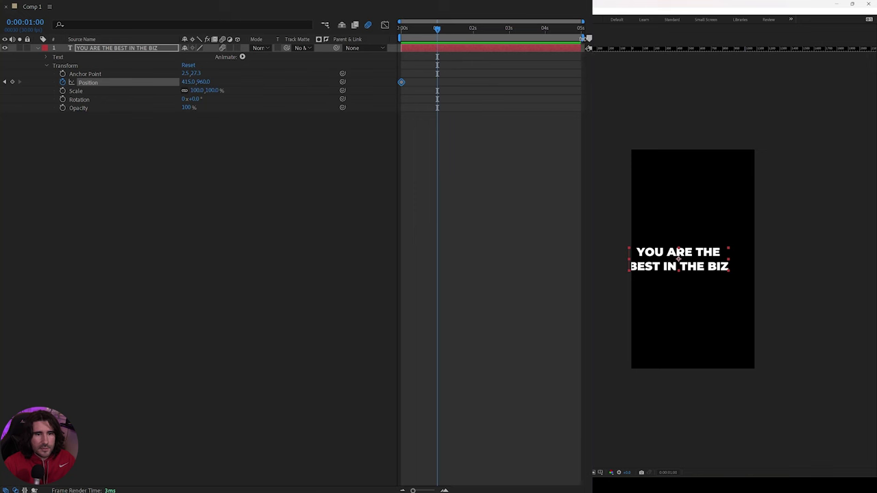
mouse_move(585, 39)
left_mouse_down()
mouse_move(479, 39)
mouse_move(490, 41)
left_mouse_up()
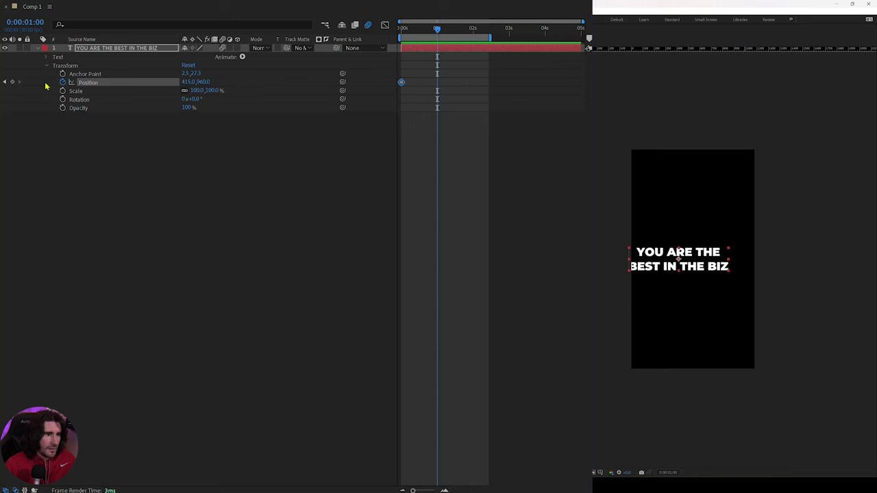
Keyframe Position X at 540 at one second and -460 at frame 0
left_click(12, 83)
left_click(188, 82)
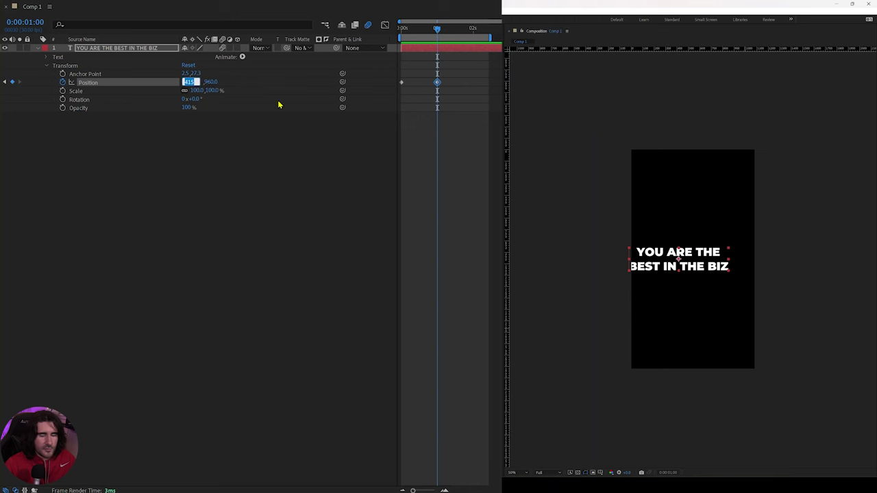
type("540")
key("Return")
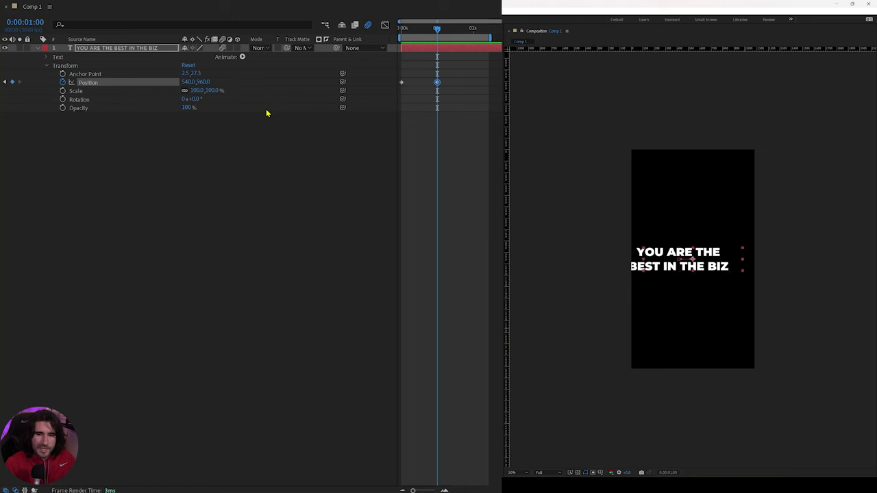
left_click_drag(441, 30, 382, 35)
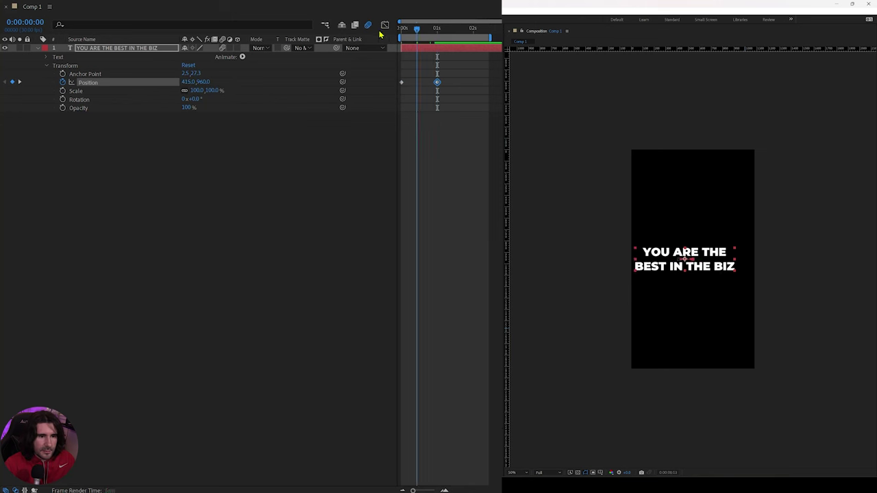
left_click_drag(184, 78, 122, 78)
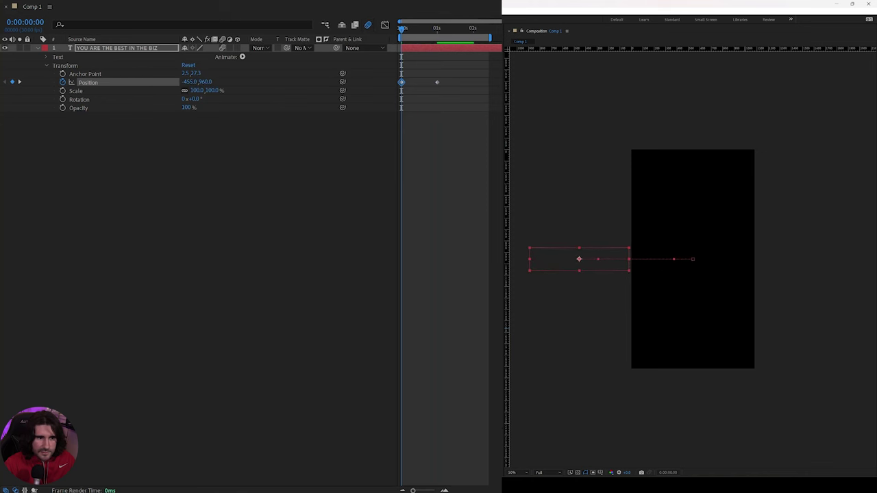
left_click(187, 82)
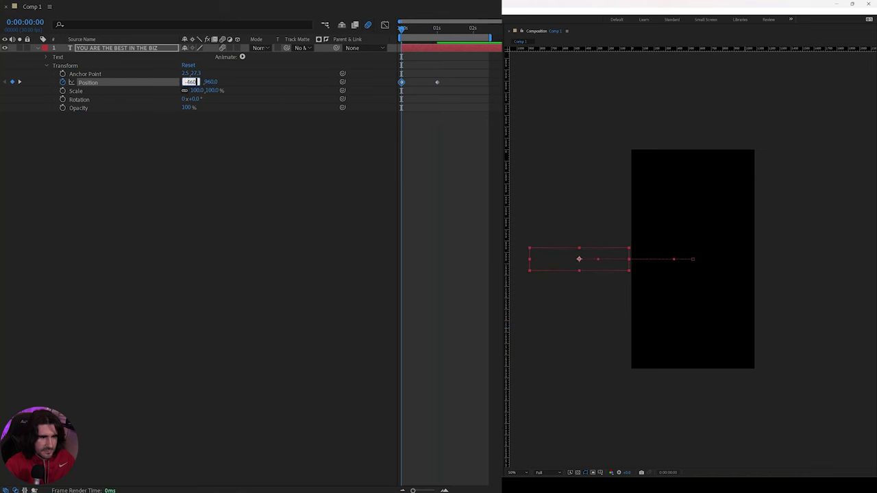
type("-460")
key("Return")
Preview the slide-in animation and return the playhead to the start
left_click(459, 101)
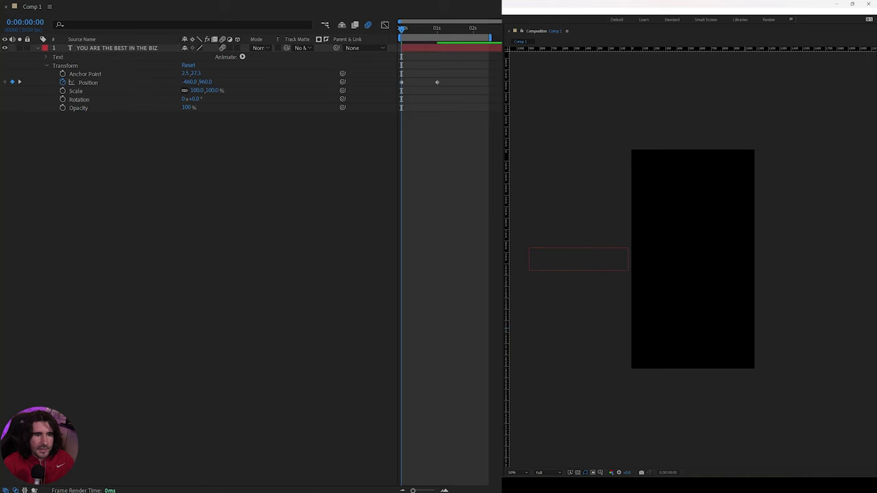
key("space")
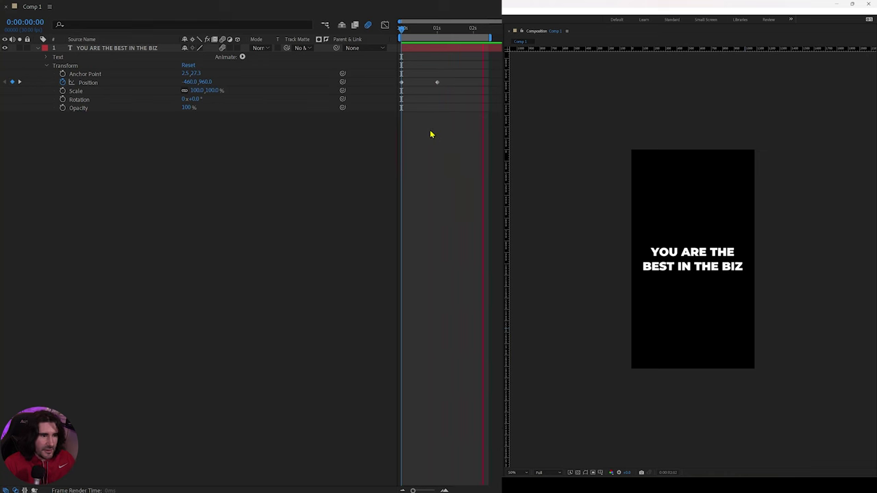
key("space")
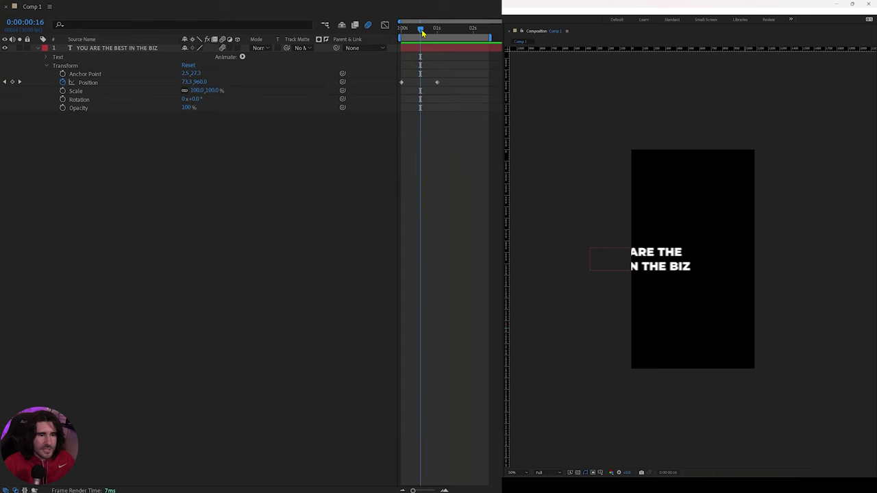
left_click_drag(422, 30, 401, 30)
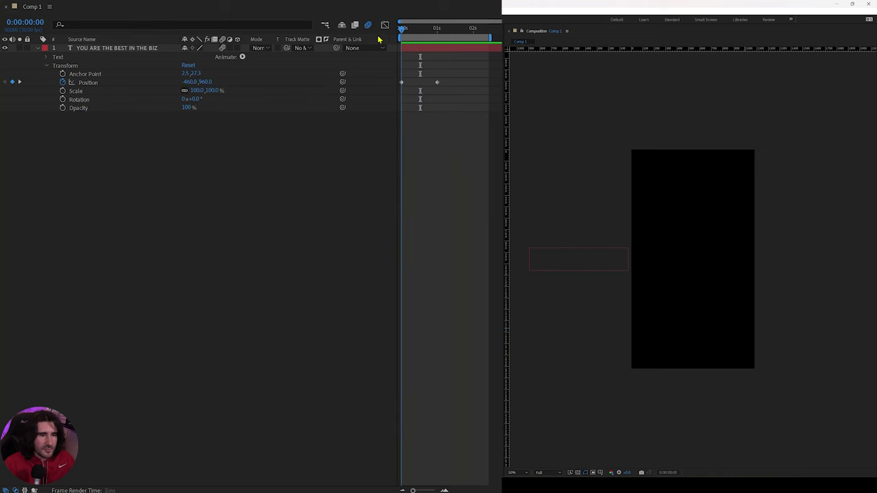
Keyframe Scale from 0% at frame 0 to 100% at one second, and preview it
left_click(63, 91)
left_click(196, 91)
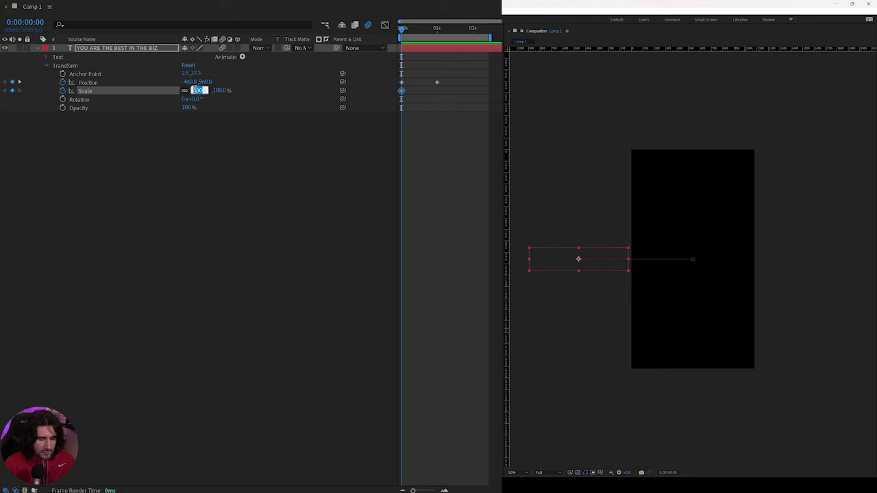
type("0")
key("Return")
left_click(437, 30)
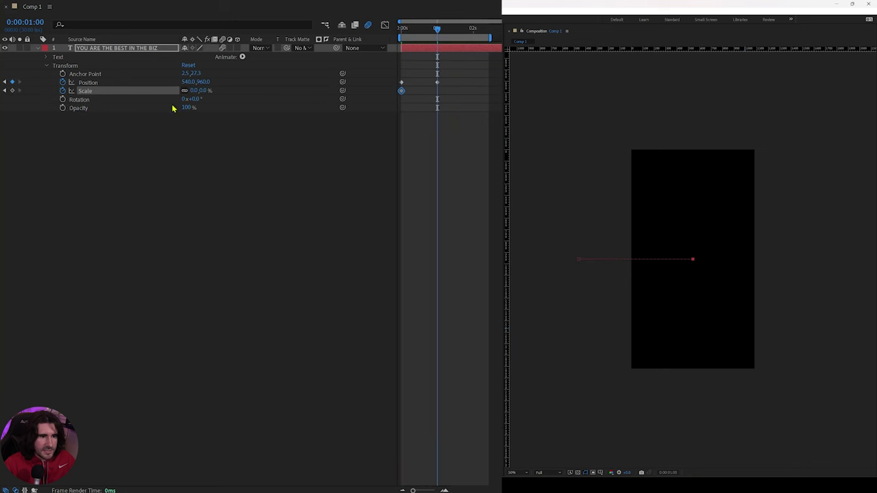
left_click(195, 91)
type("100")
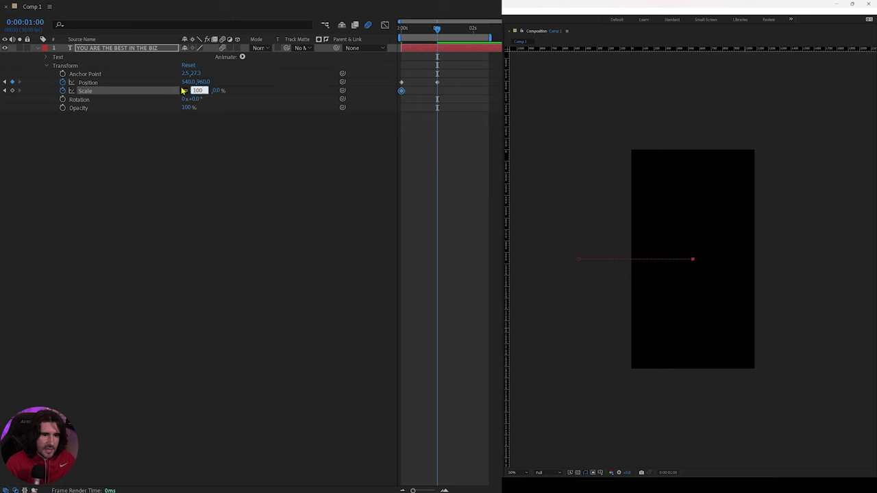
key("Return")
left_click_drag(439, 31, 401, 30)
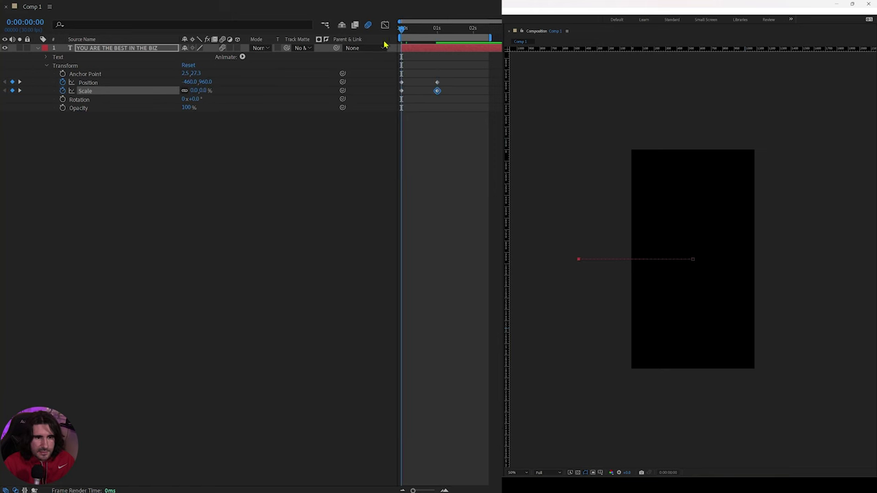
key("space")
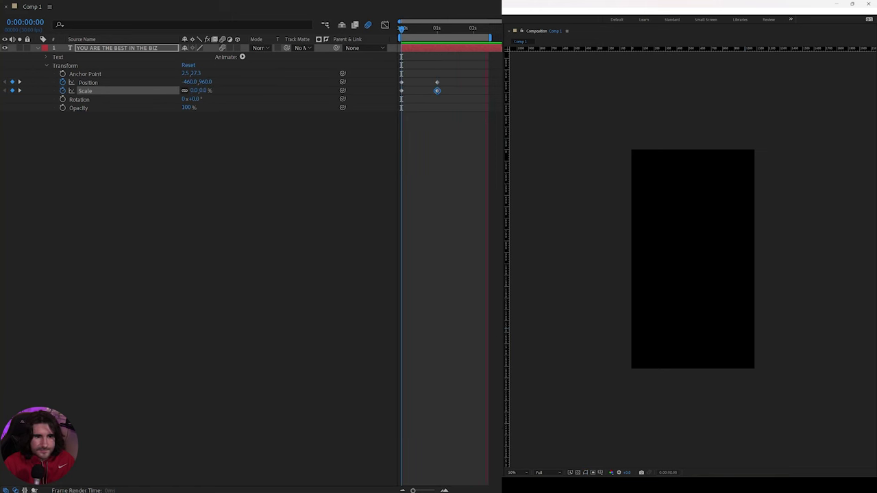
left_click(403, 36)
left_click(403, 35)
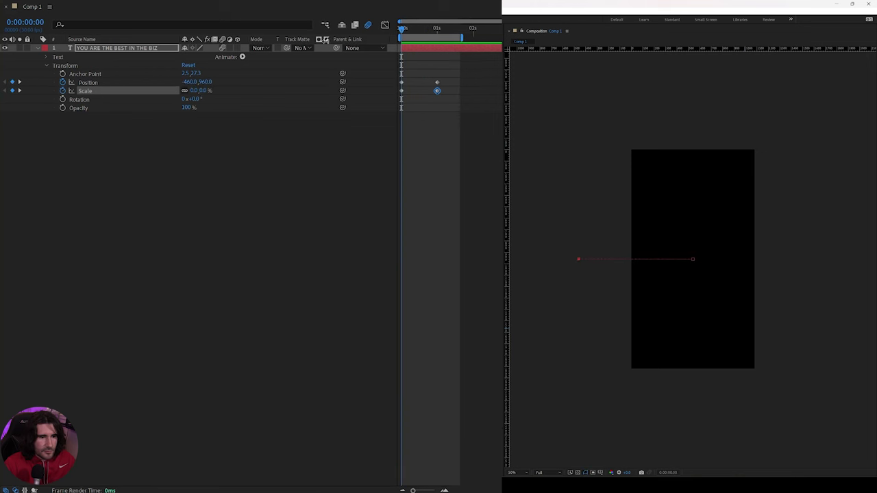
Keyframe Rotation from 0x to 1x at one second and preview the spinning slide-in
left_click(62, 99)
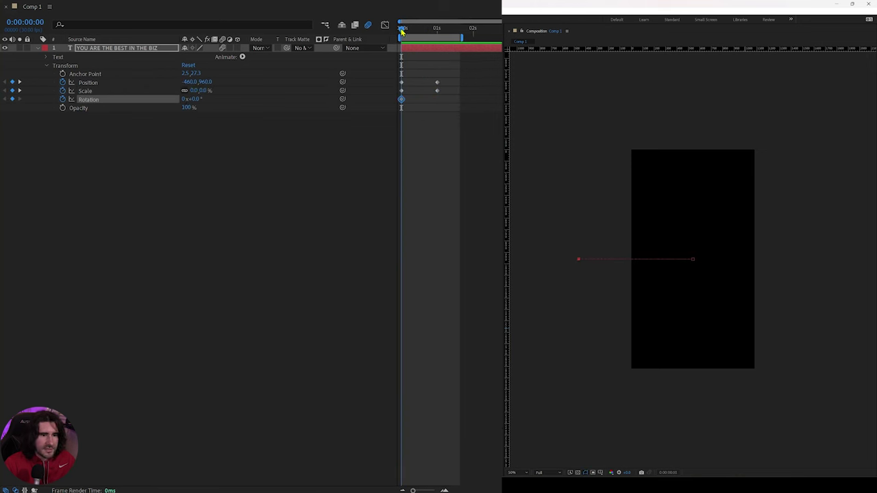
left_click_drag(402, 31, 438, 30)
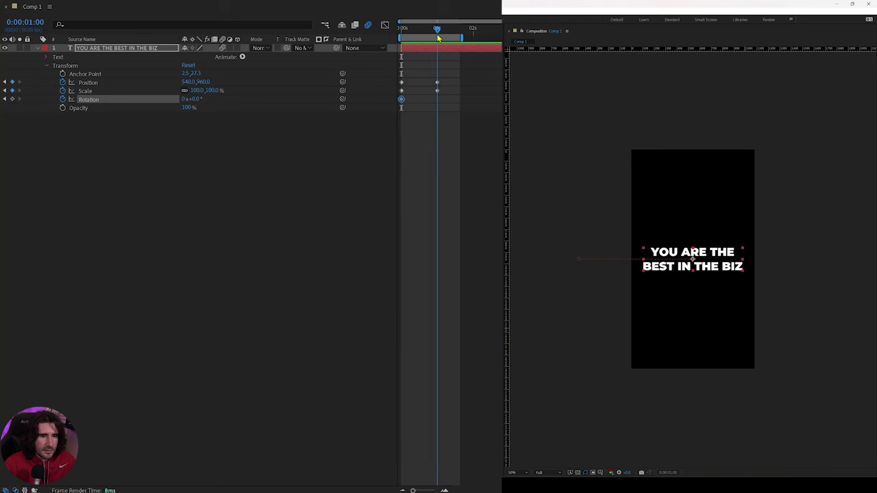
left_click(185, 100)
type("1")
key("Return")
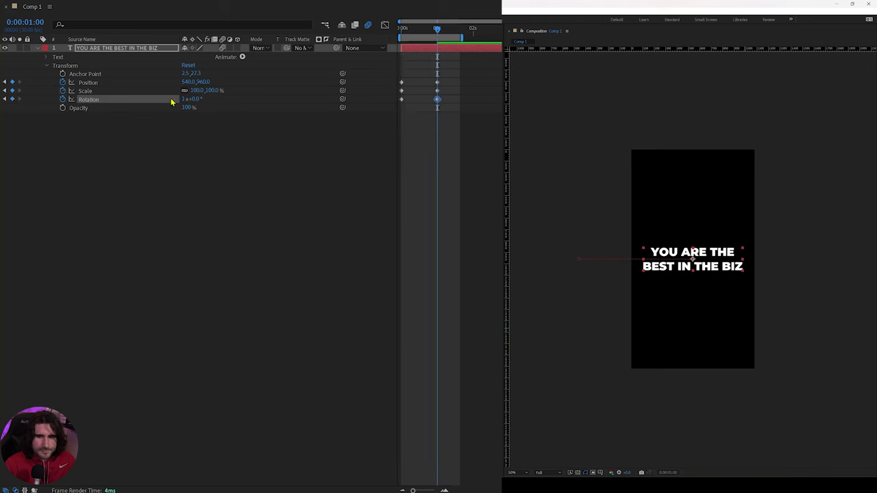
left_click_drag(438, 32, 383, 40)
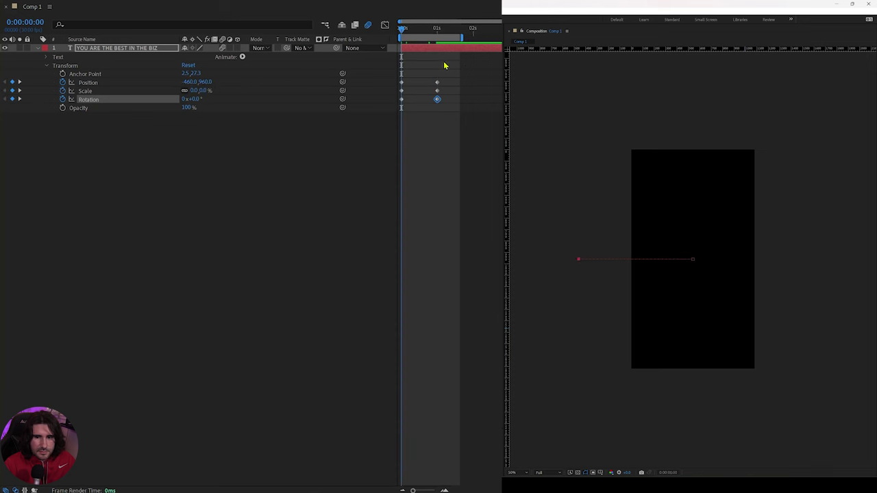
key("space")
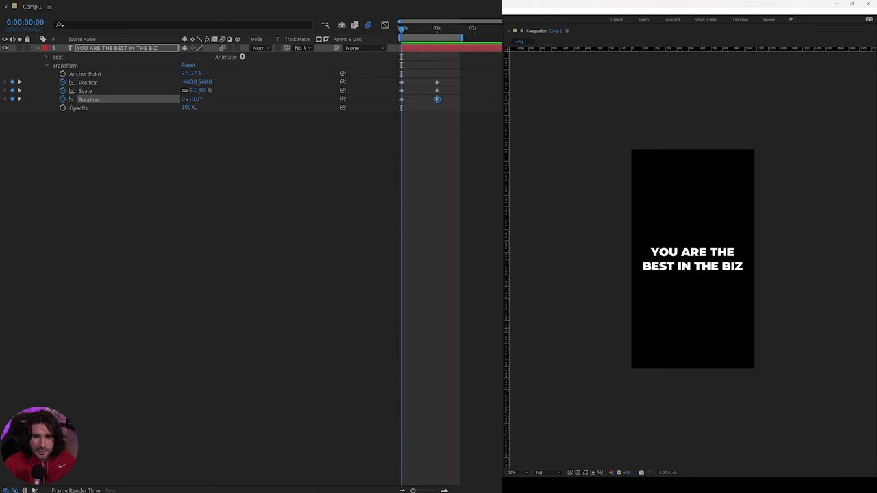
key("space")
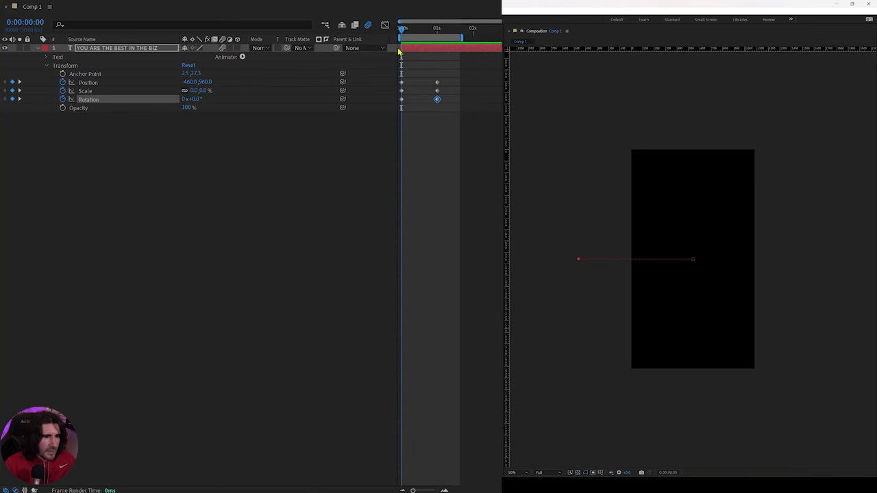
Add a 0% Opacity keyframe at about 0:00:00:12
left_click(63, 108)
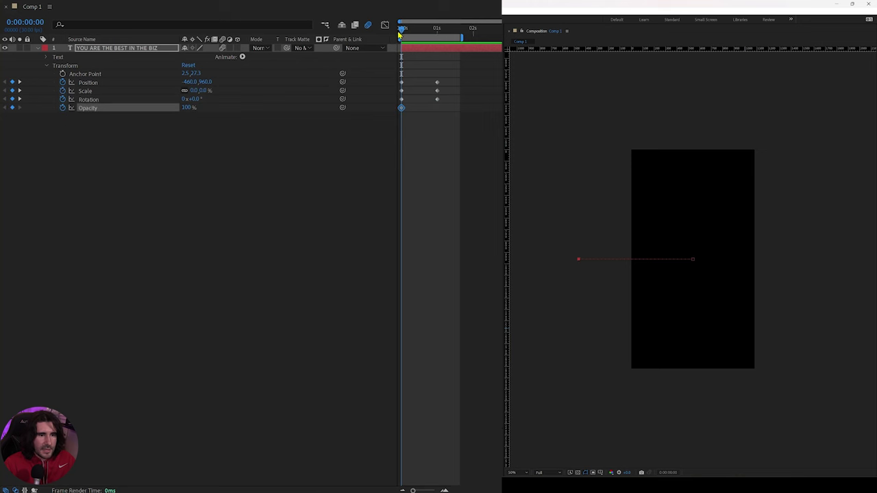
left_click_drag(403, 31, 418, 32)
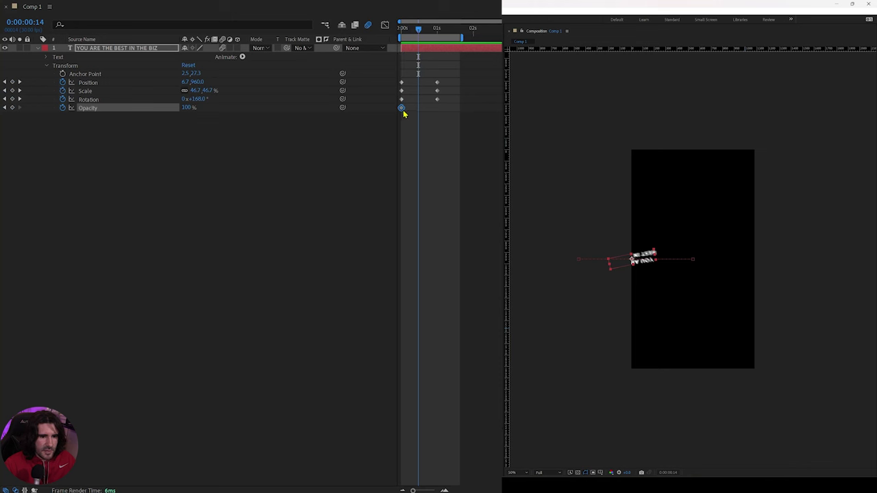
left_click_drag(403, 109, 419, 108)
left_click(188, 106)
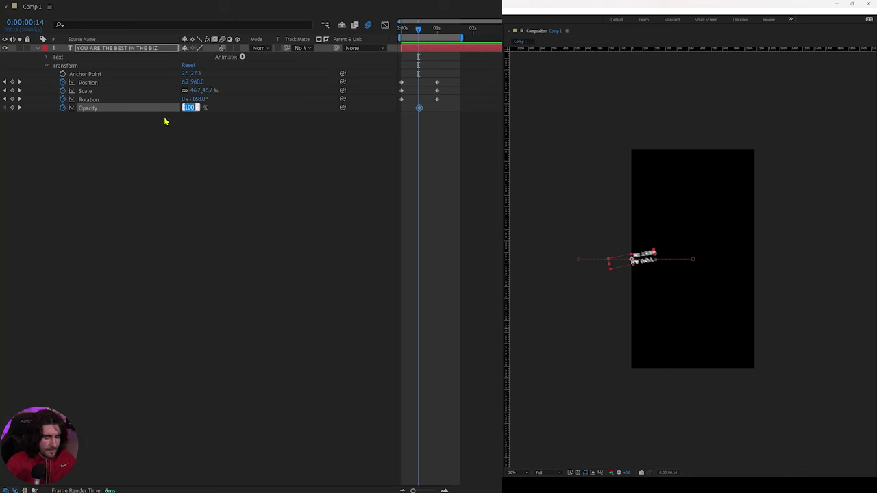
type("0")
key("Return")
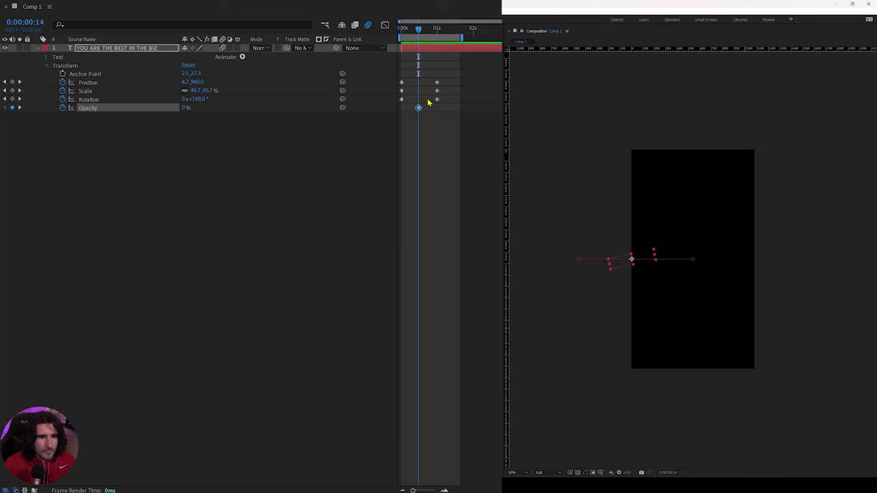
left_click_drag(419, 108, 415, 108)
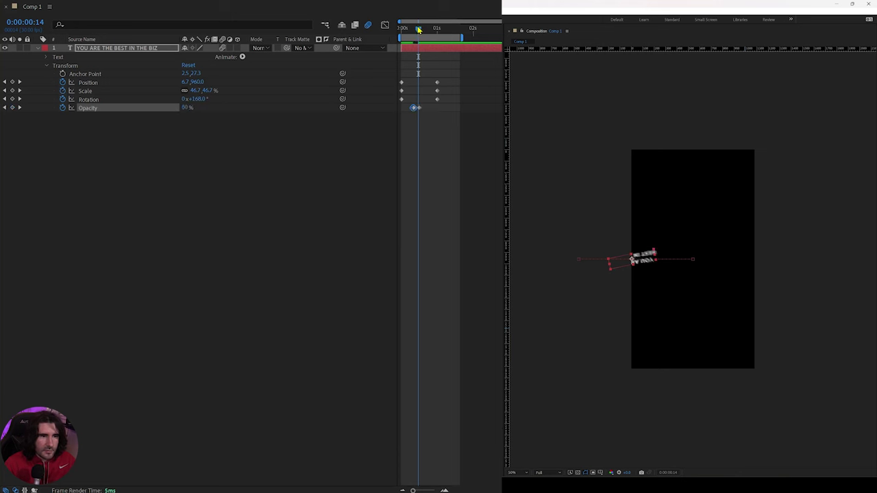
left_click_drag(419, 30, 416, 29)
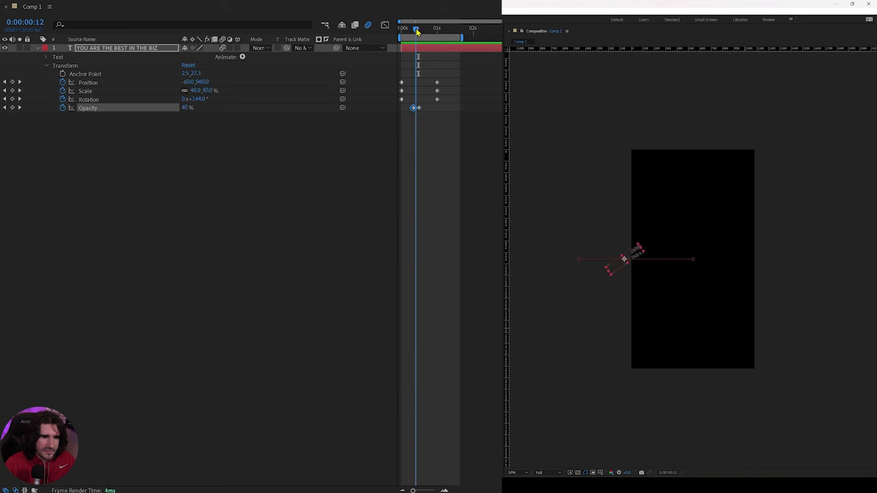
Set Opacity to 100% at the one-second mark
left_click(439, 109)
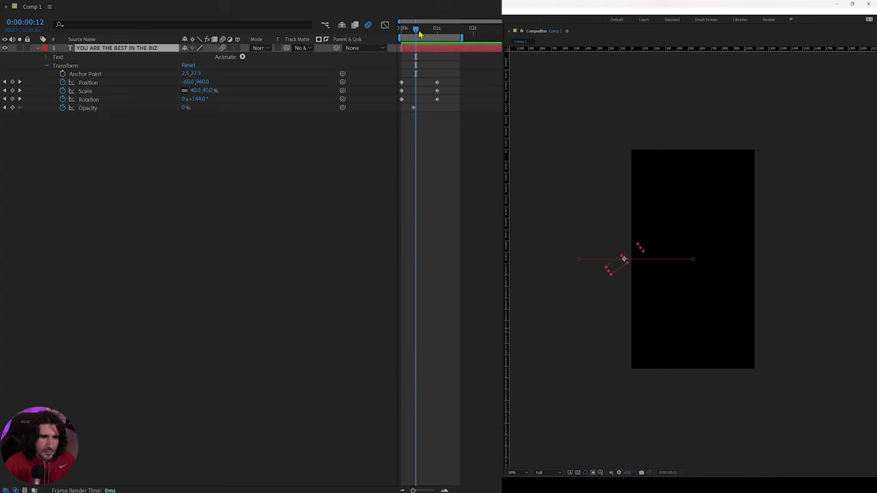
left_click_drag(416, 29, 435, 33)
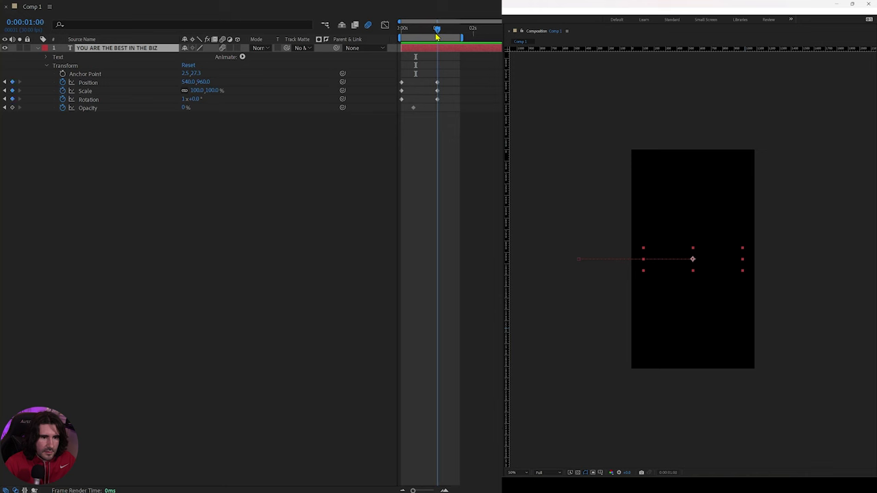
left_click(185, 108)
type("100")
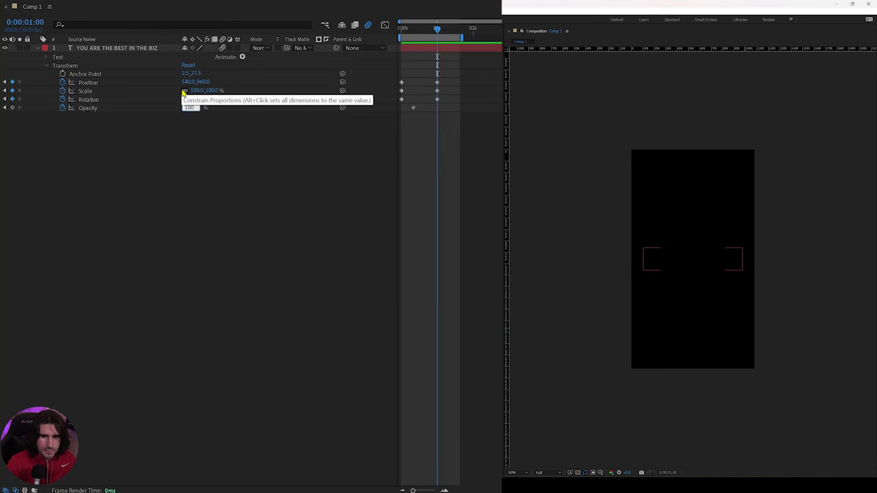
key("Return")
left_click_drag(437, 32, 401, 30)
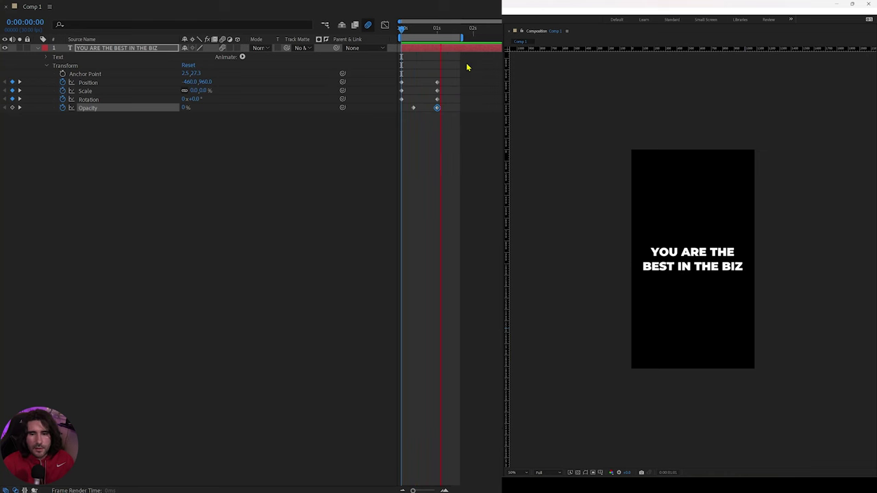
Preview the full entrance animation and restore the normal panel layout
key("space")
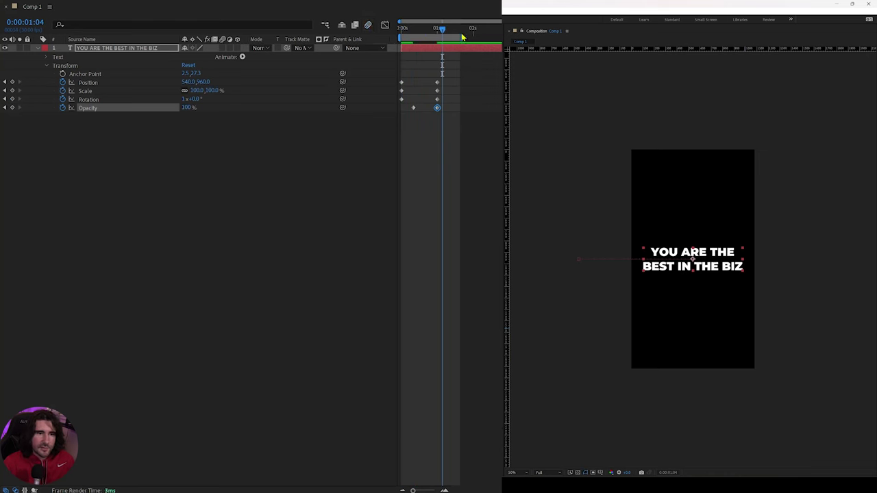
key("space")
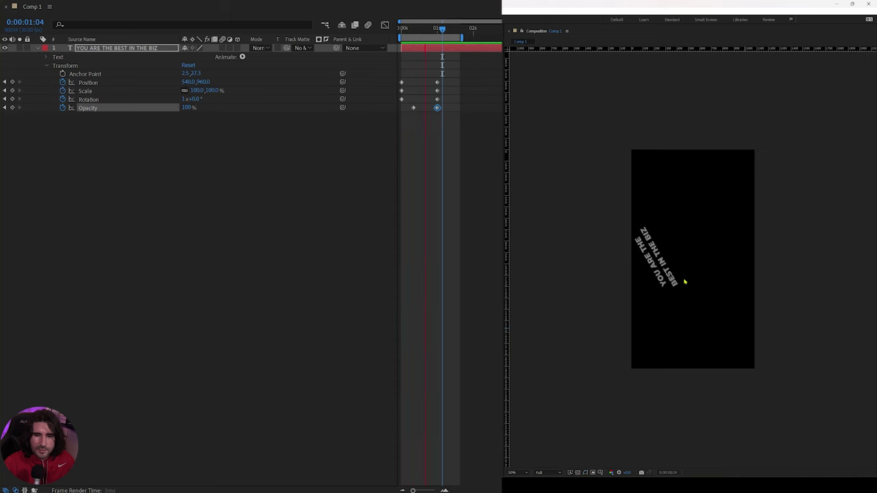
key("space")
key("grave")
left_click(336, 196)
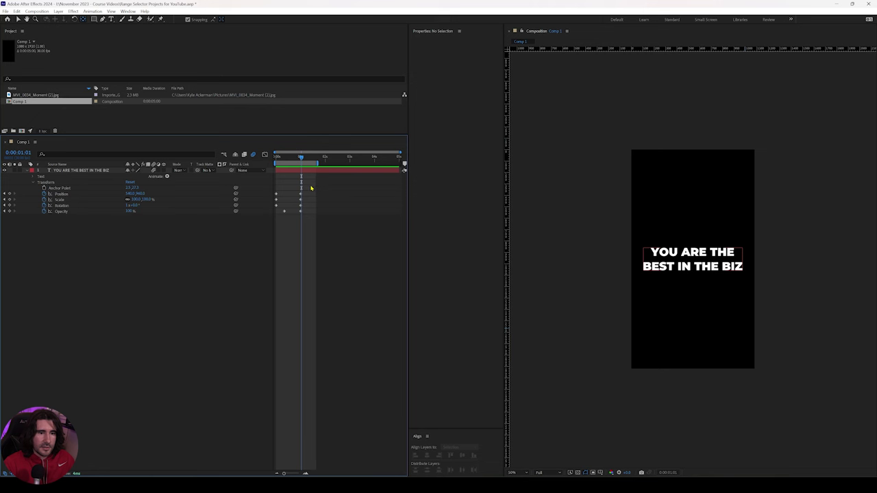
Copy the intro keyframes, paste them at 0:00:02:16, and preview the repeated animation
left_click_drag(310, 185, 270, 221)
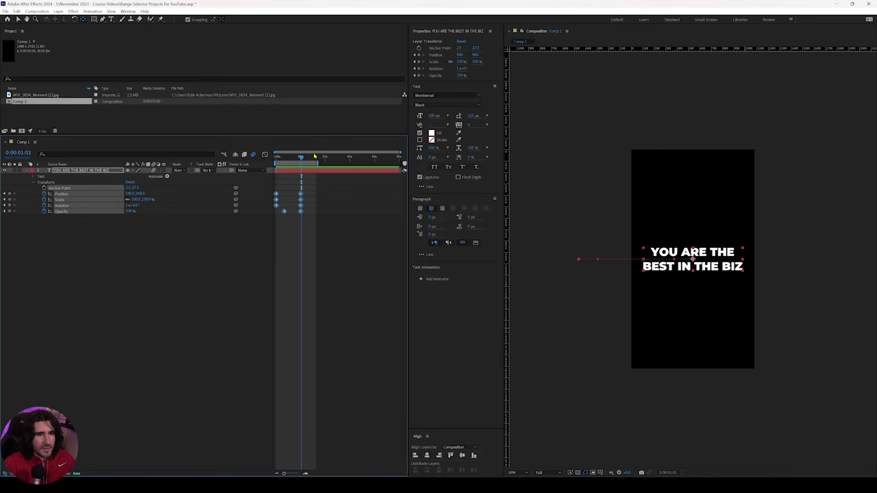
left_click_drag(301, 159, 368, 163)
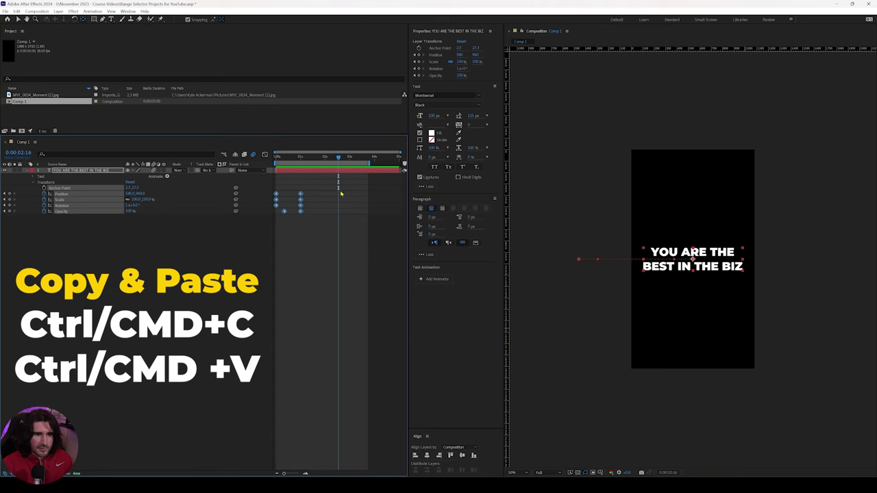
key("ctrl+v")
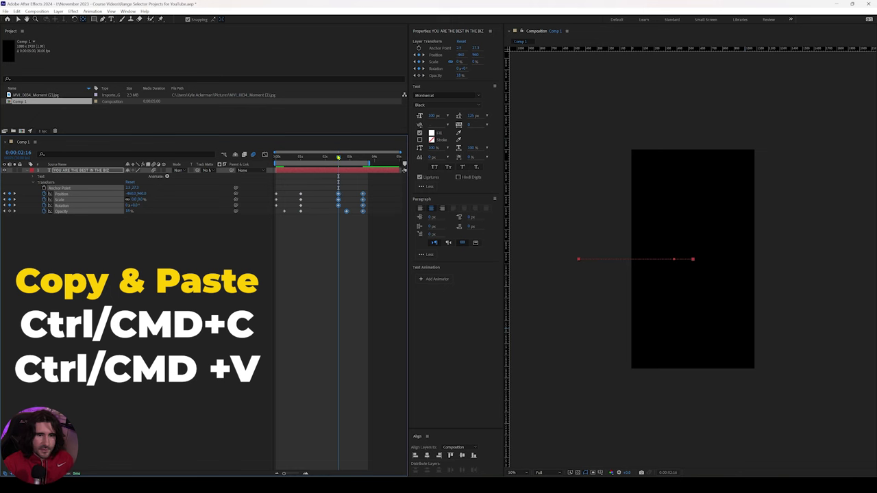
left_click_drag(339, 157, 273, 172)
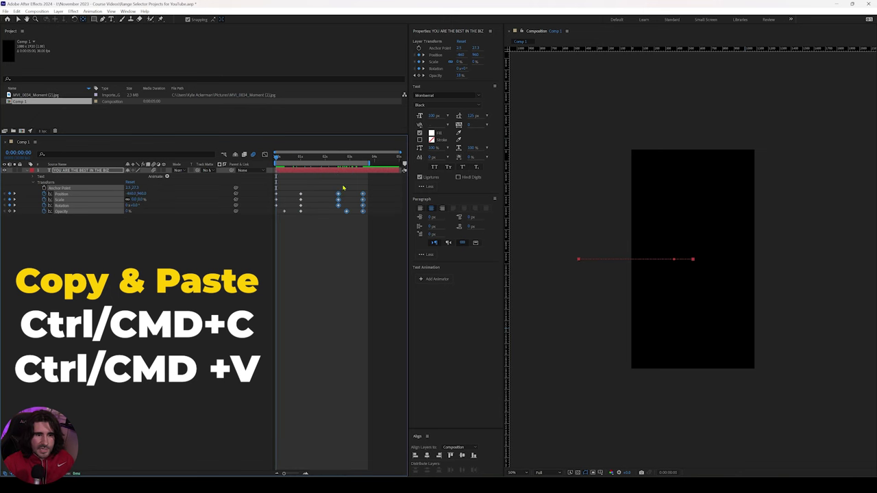
key("space")
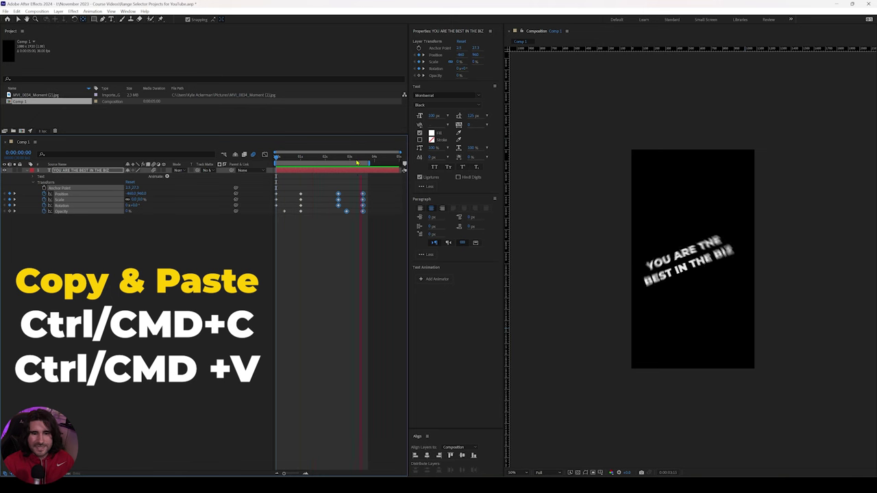
key("space")
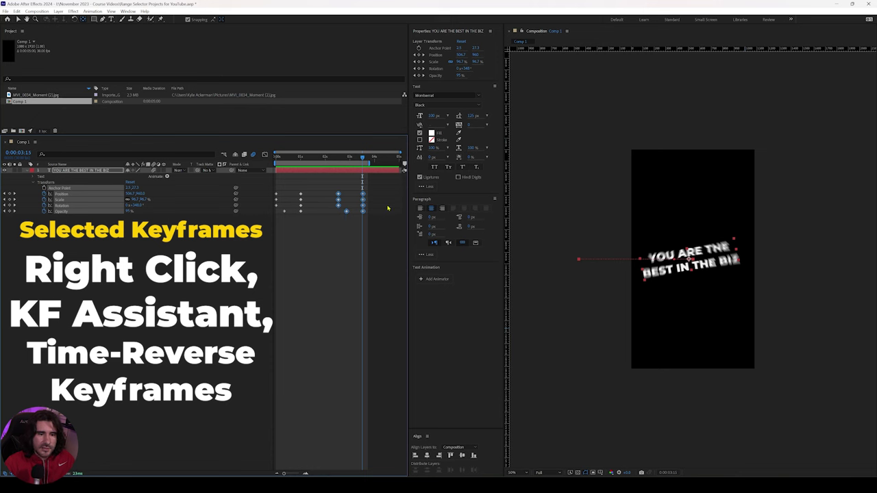
Apply Time-Reverse Keyframes to the pasted keyframes and preview the exit animation
left_click_drag(376, 182, 327, 222)
right_click(338, 208)
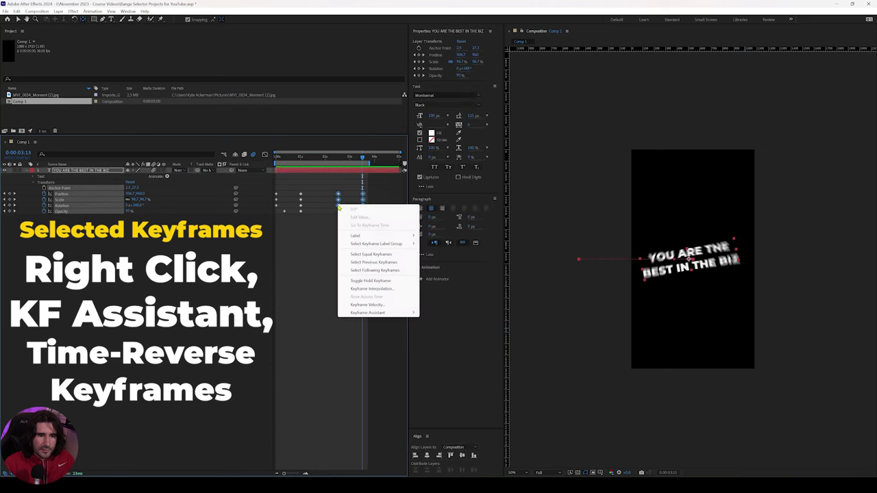
mouse_move(374, 314)
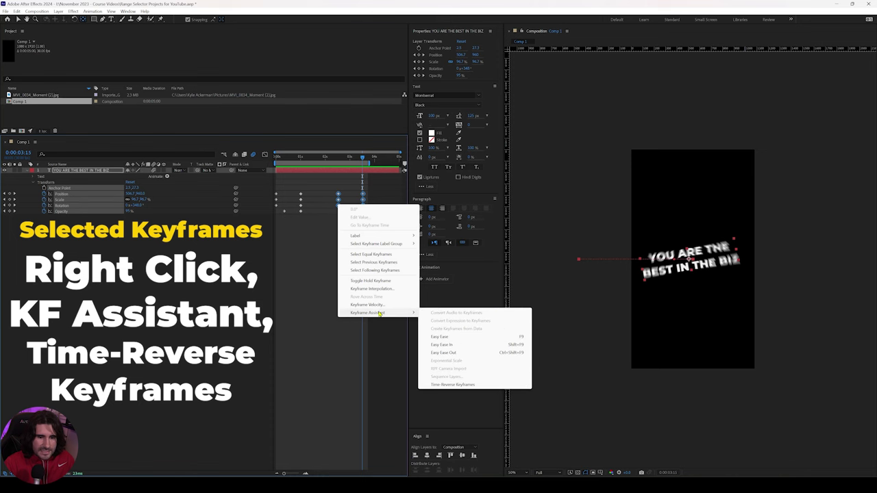
left_click(467, 385)
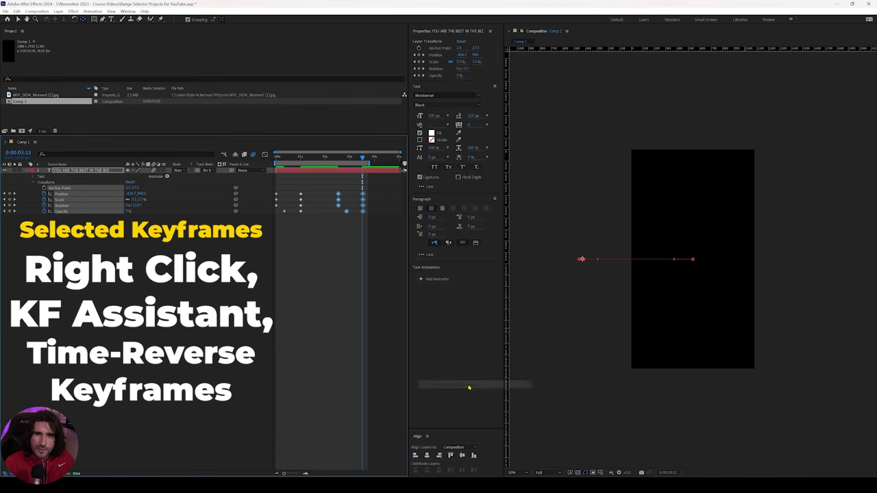
left_click(329, 264)
key("Home")
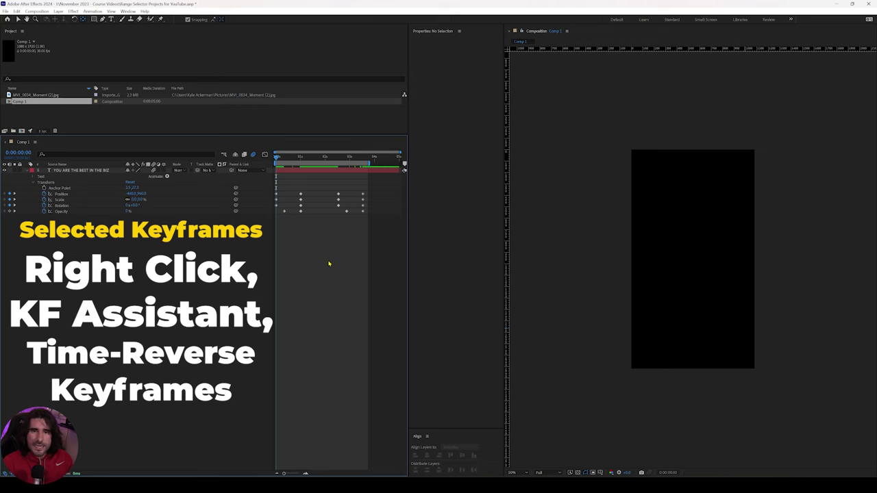
key("space")
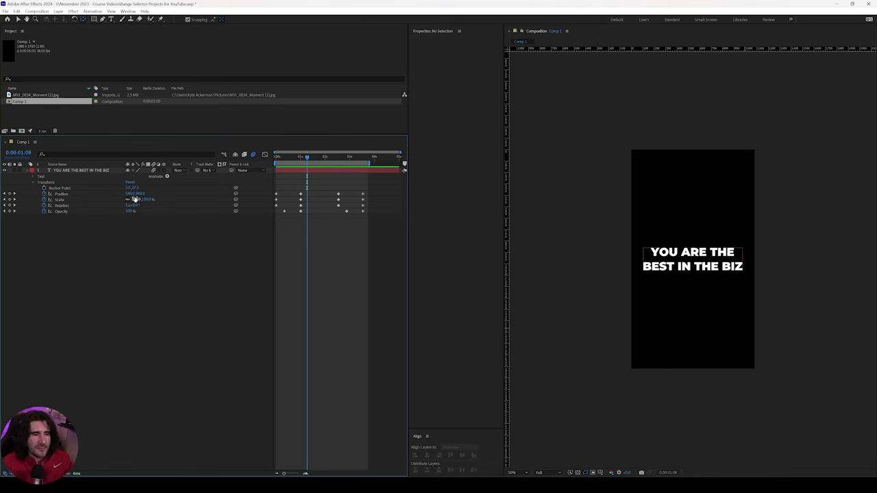
Delete the later exit keyframes and preview the remaining intro
left_click_drag(307, 157, 296, 161)
key("space")
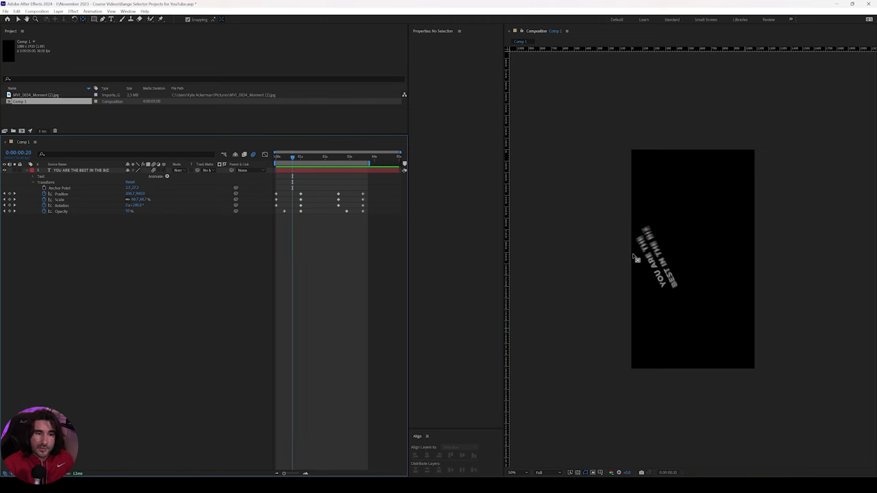
key("space")
left_click_drag(381, 188, 345, 226)
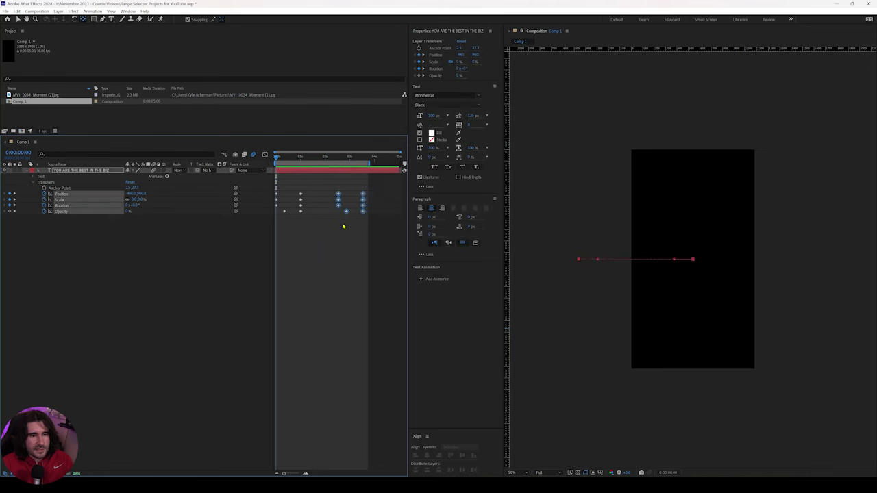
key("Delete")
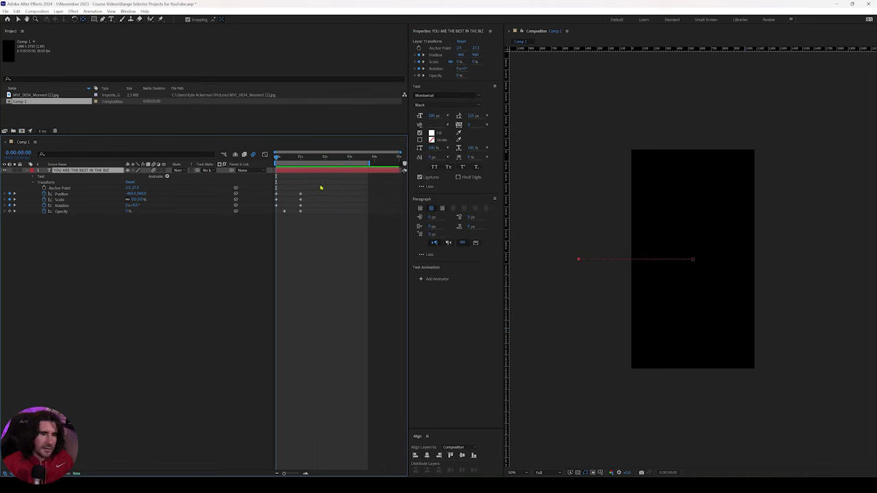
key("space")
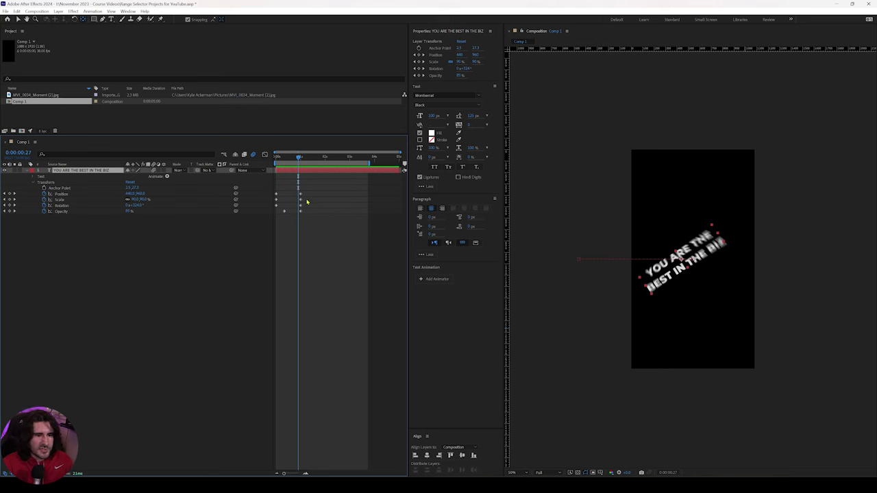
Clear the Scale, Rotation and Opacity animation and set the starting Position X to -460
left_click(44, 200)
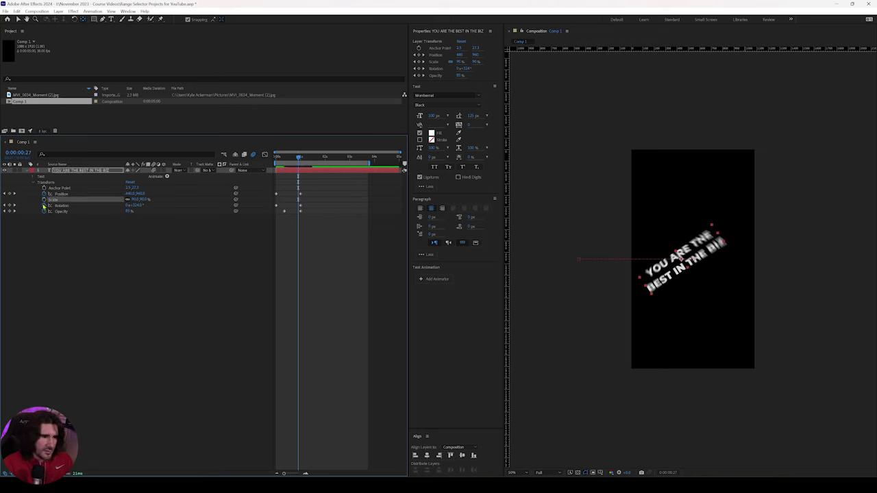
left_click(44, 206)
left_click(44, 211)
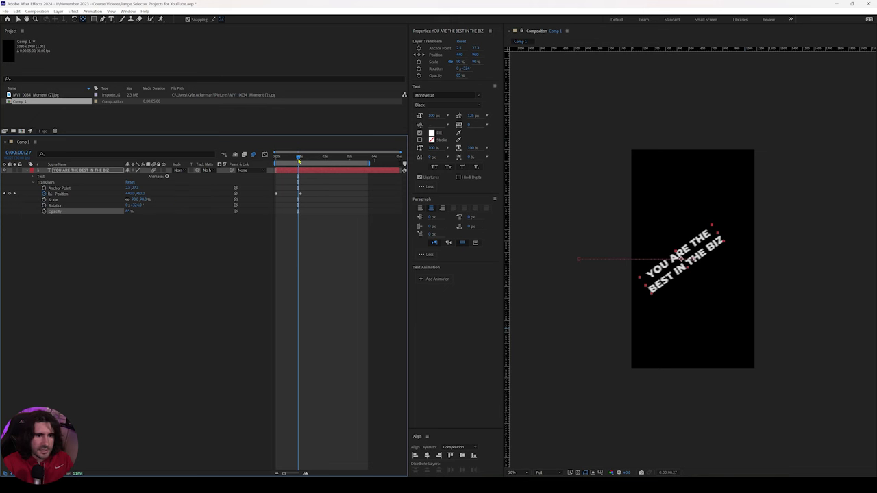
left_click_drag(298, 160, 259, 163)
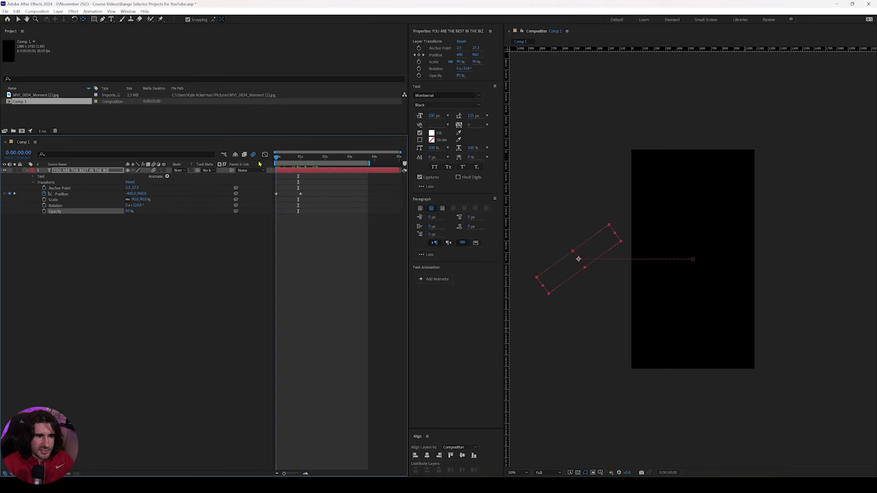
left_click(130, 182)
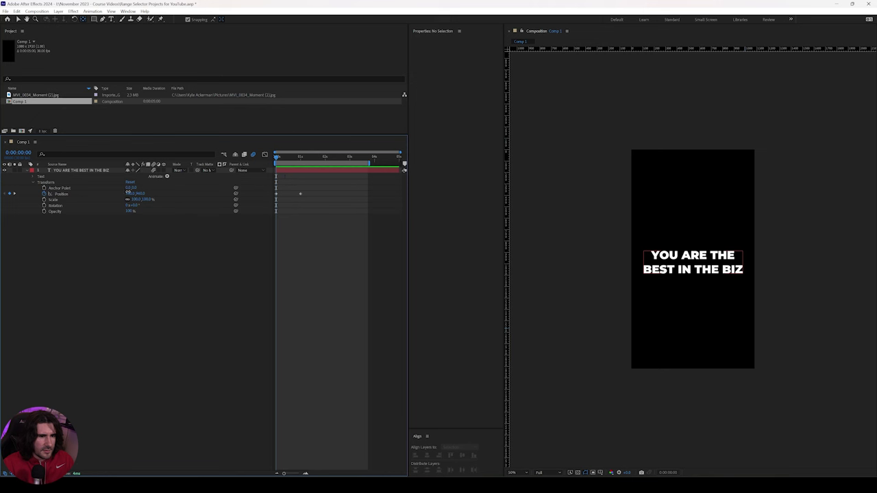
left_click(129, 194)
type("-460")
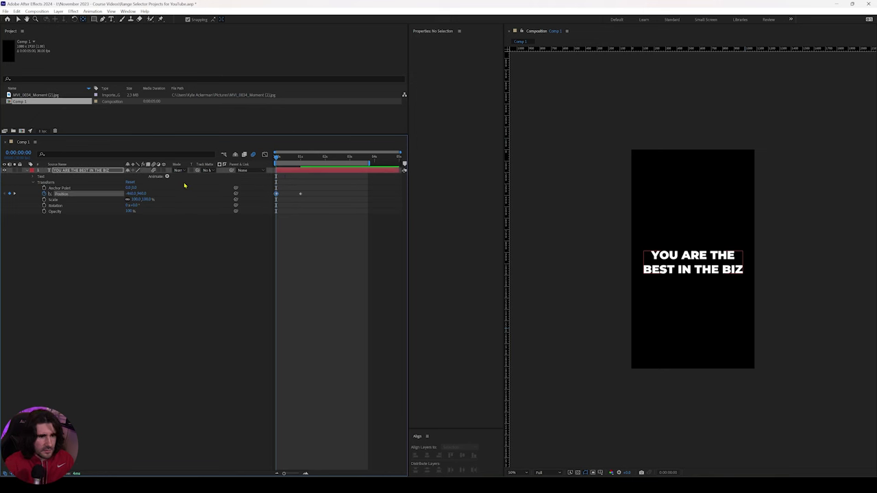
key("Return")
left_click(318, 193)
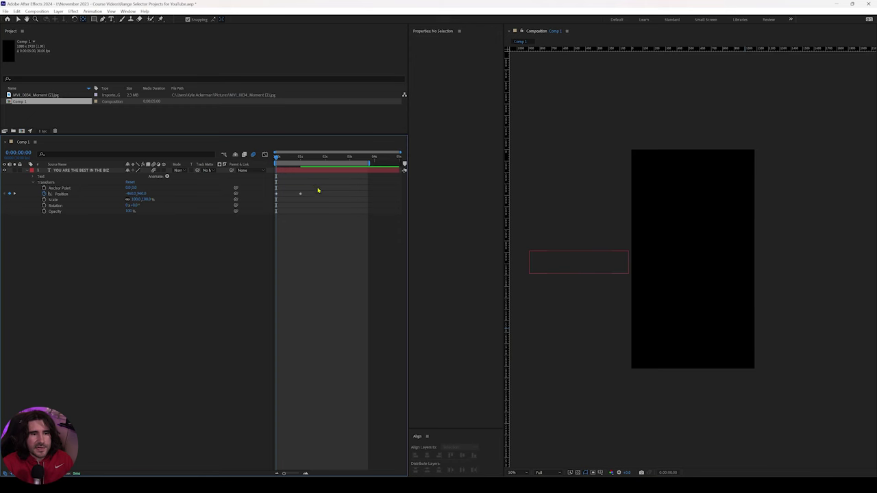
left_click_drag(324, 180, 273, 204)
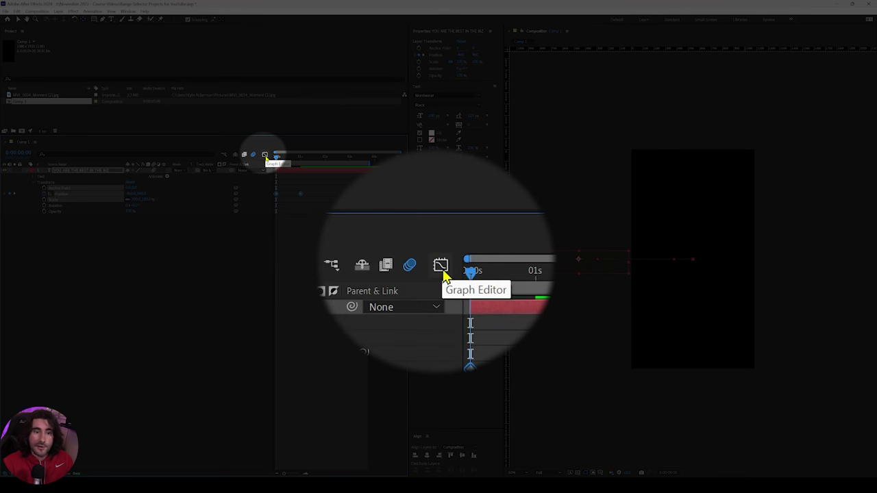
Graph only the Position curve in the Graph Editor and widen the graph area
left_click(265, 155)
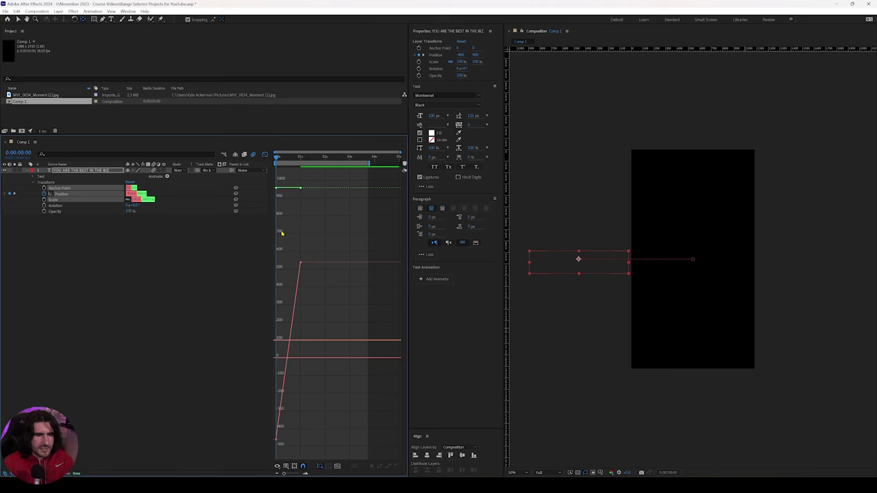
left_click(69, 206, "shift")
left_click(72, 211, "shift")
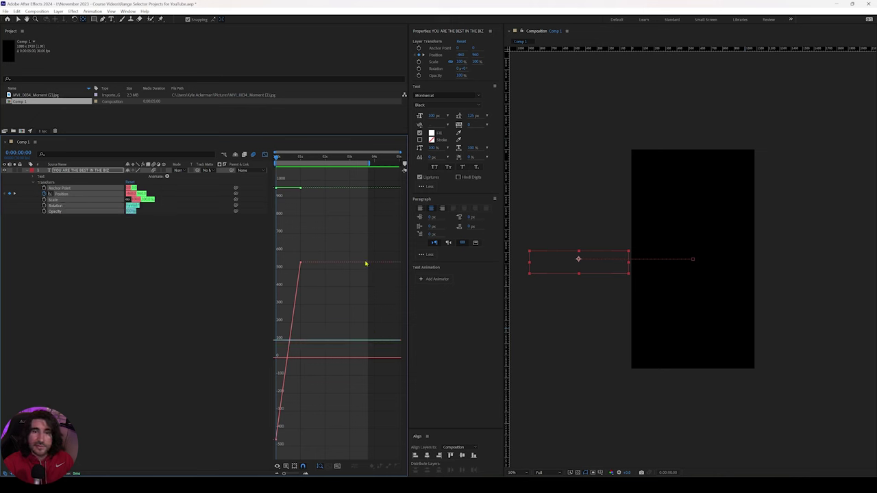
left_click(62, 201, "ctrl")
left_click(69, 206, "ctrl")
left_click(68, 212, "ctrl")
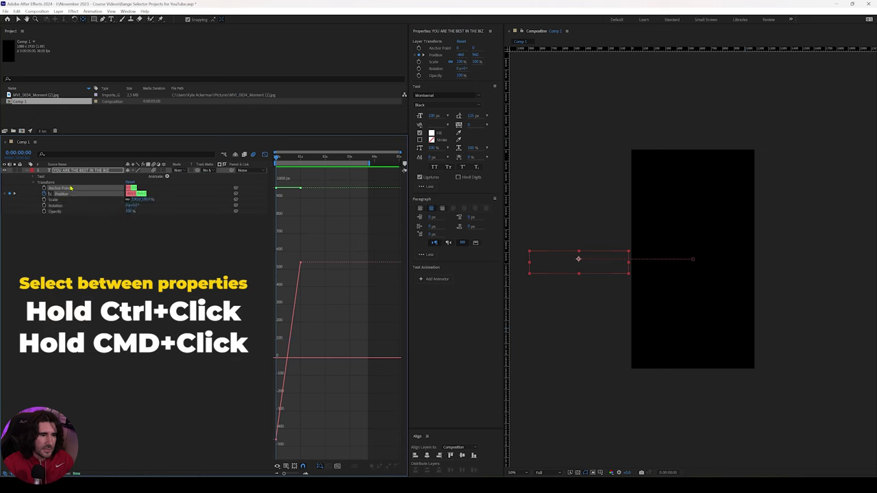
left_click(71, 189, "ctrl")
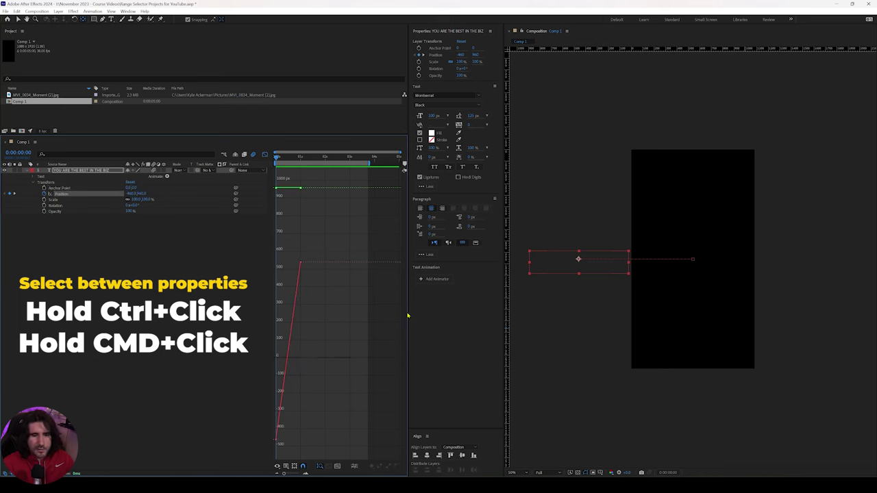
left_click_drag(408, 313, 430, 308)
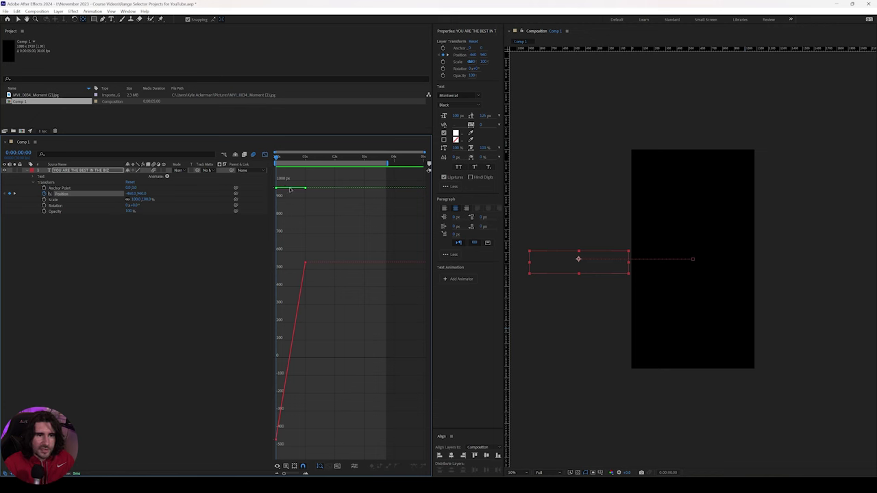
mouse_move(277, 187)
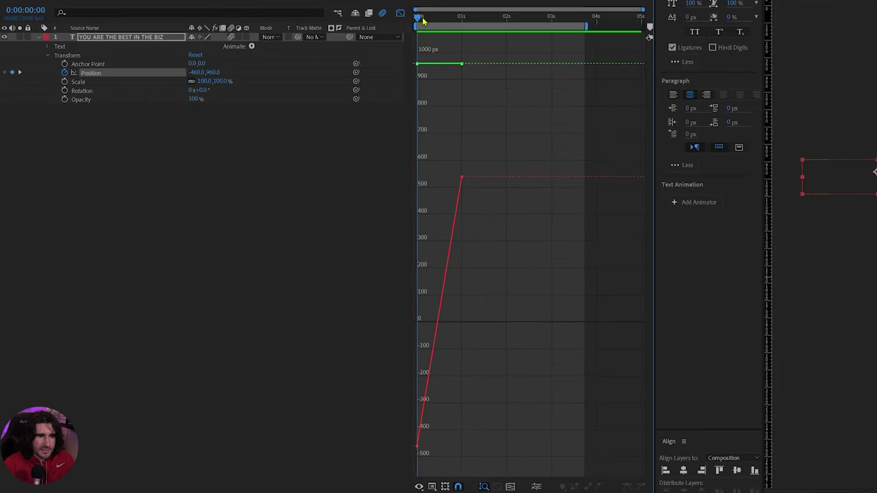
Return to the comp start and open the graph type menu for the text's Position curve
left_click_drag(419, 16, 462, 16)
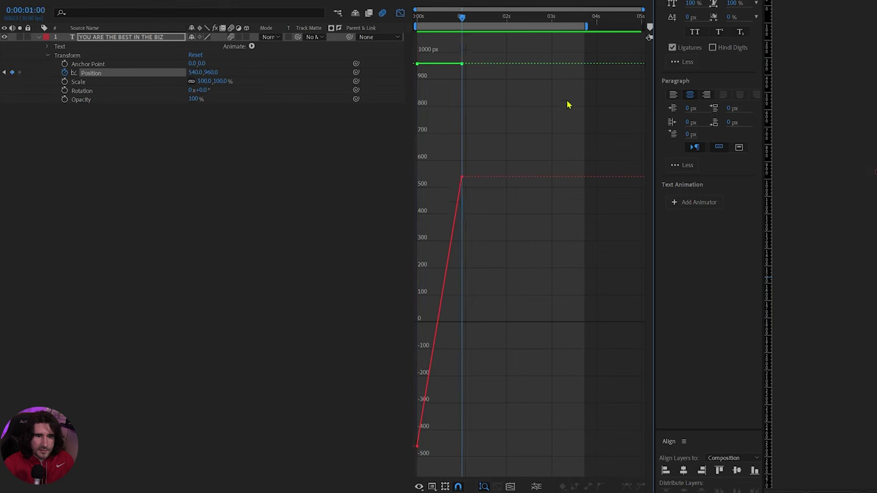
key("Home")
right_click(525, 166)
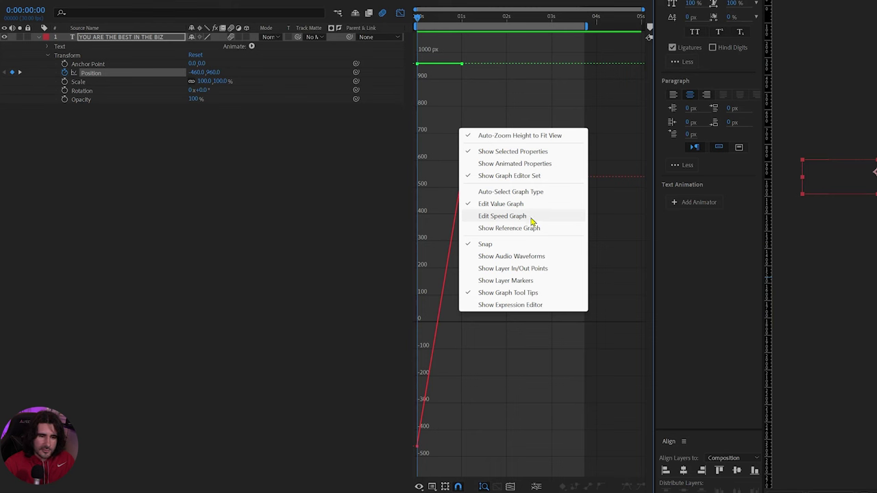
left_click(486, 389)
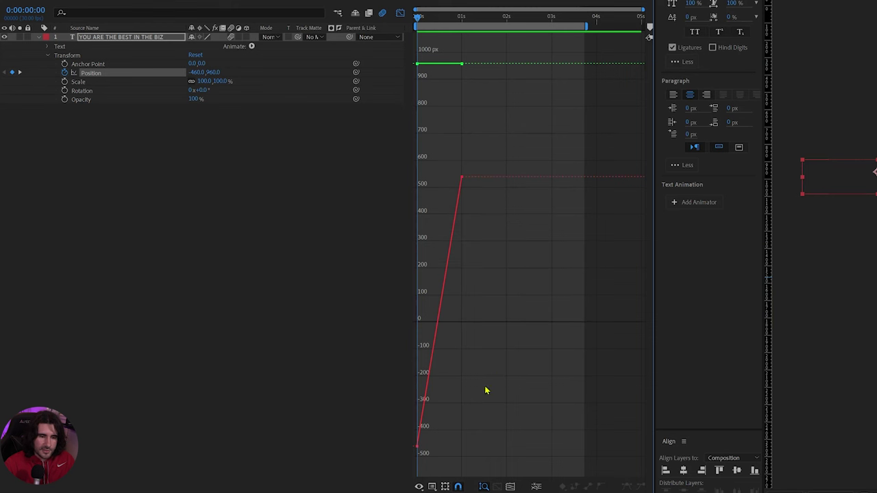
left_click(432, 486)
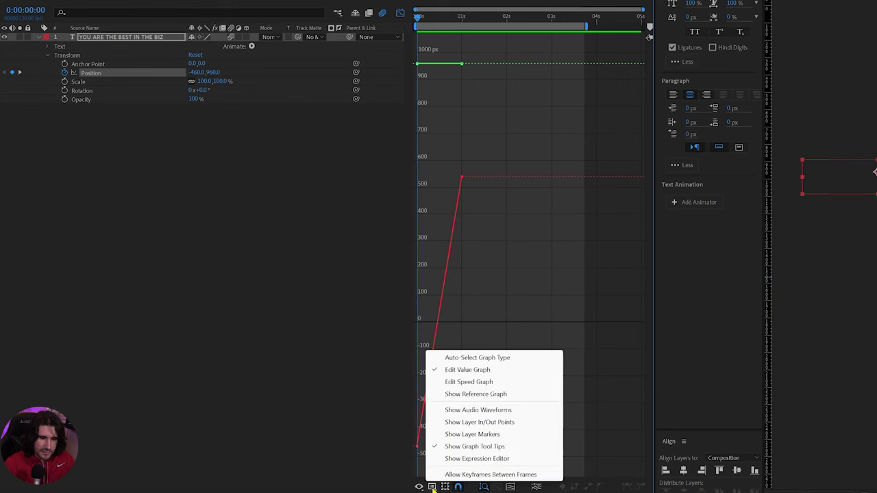
View the Position speed graph, preview the constant-speed slide-in, then go back to the value graph
left_click(469, 382)
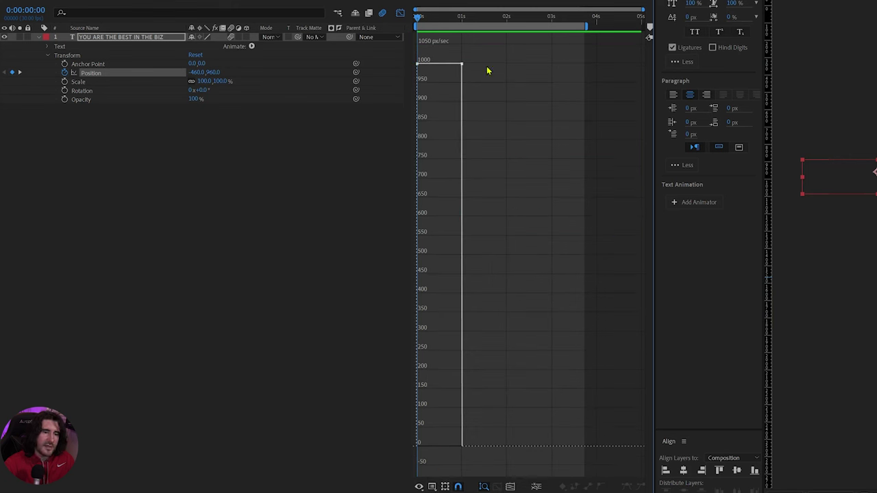
mouse_move(417, 65)
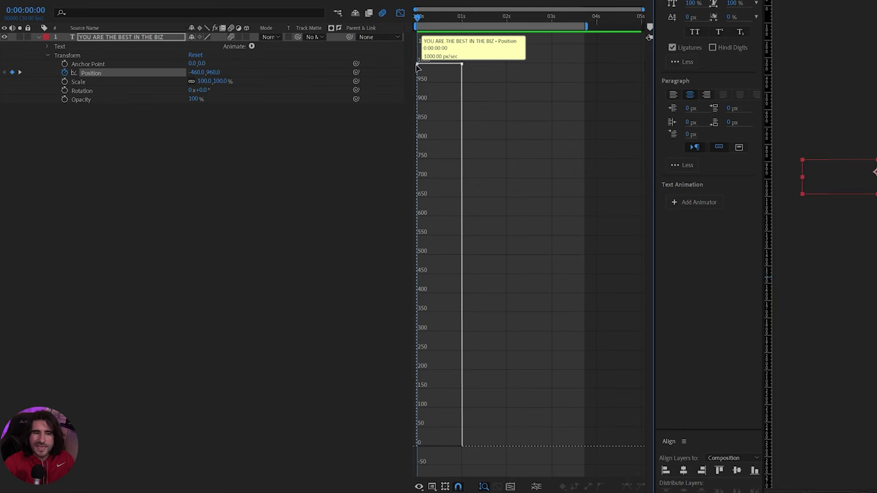
key("space")
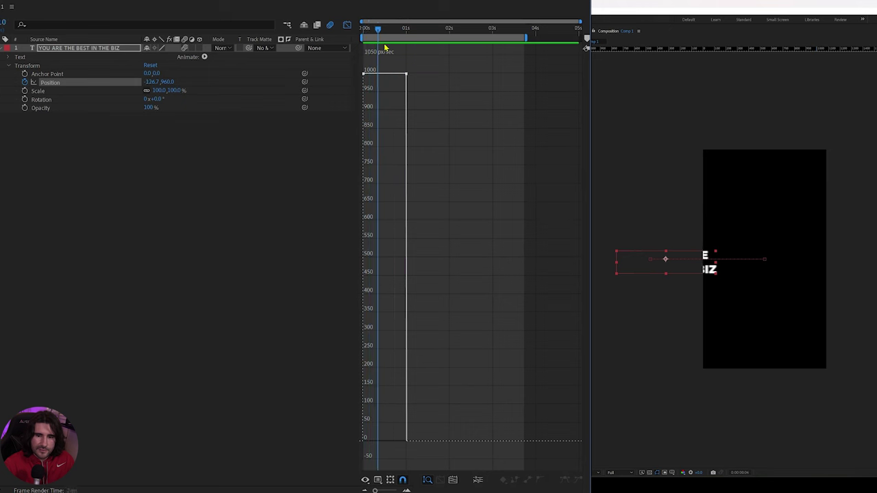
key("space")
key("space")
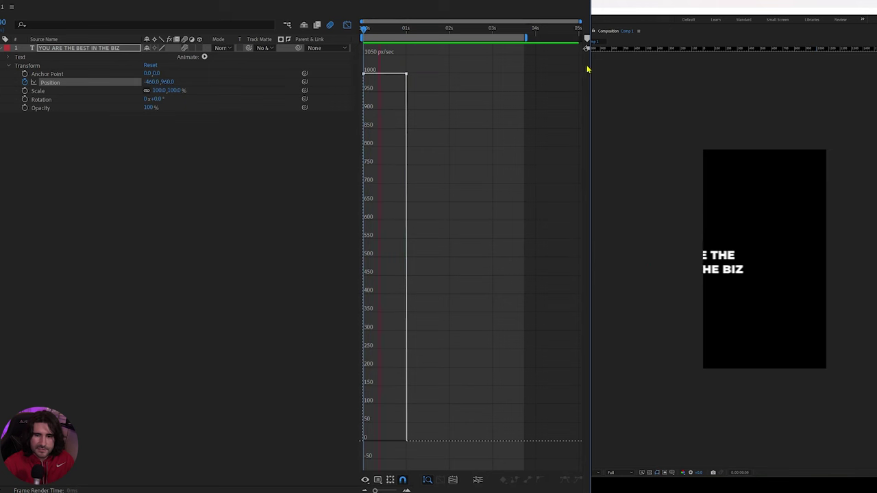
key("space")
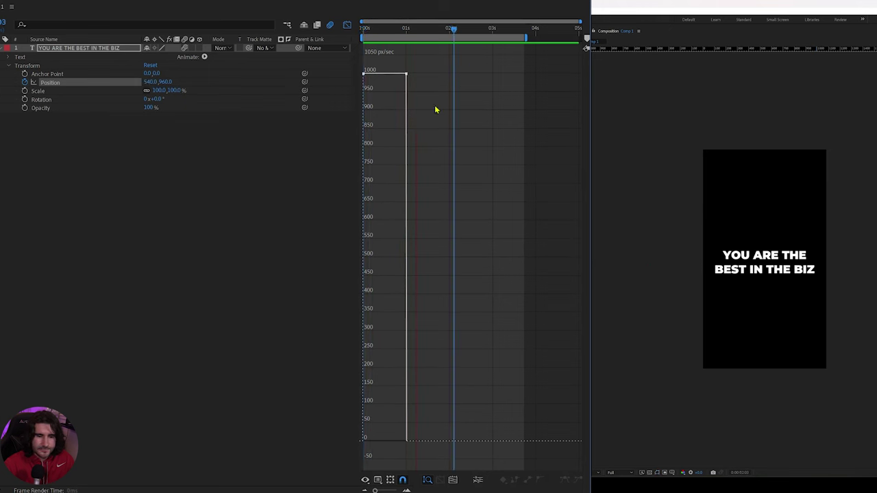
right_click(469, 164)
left_click(542, 236)
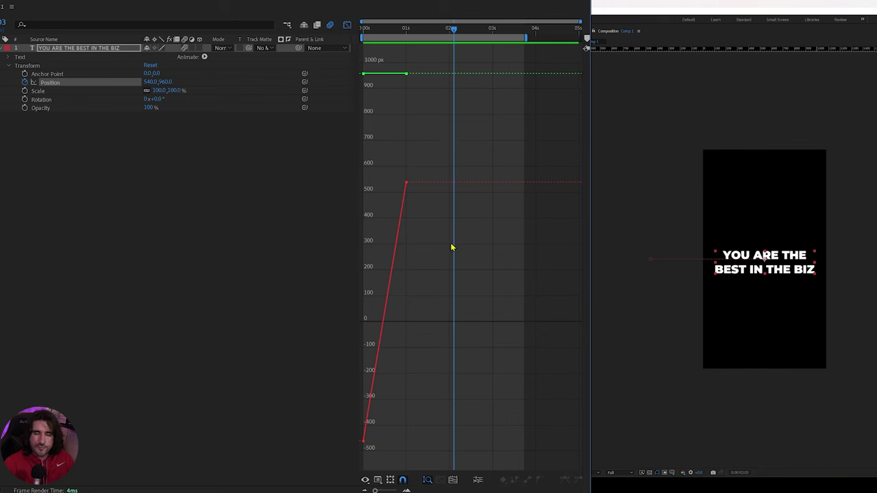
Select the 01s and 00s Position keyframes together on the Position curve
left_click(407, 183)
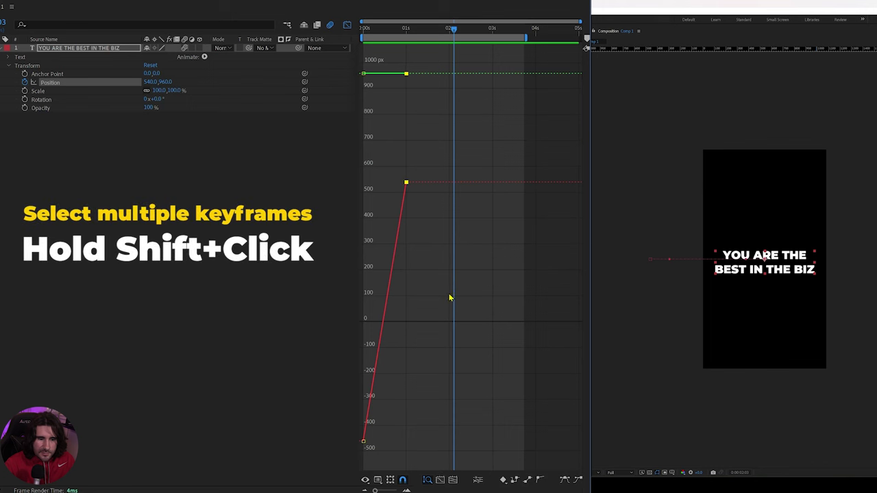
left_click(363, 441, "shift")
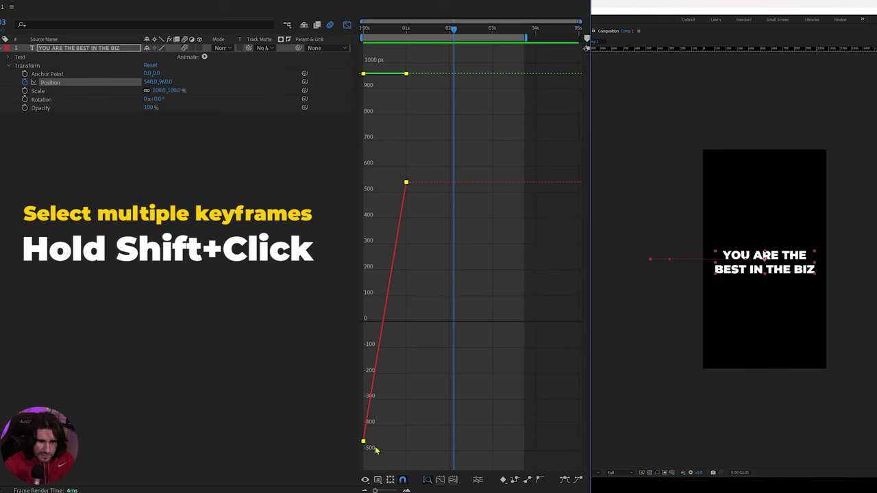
left_click_drag(425, 159, 348, 453)
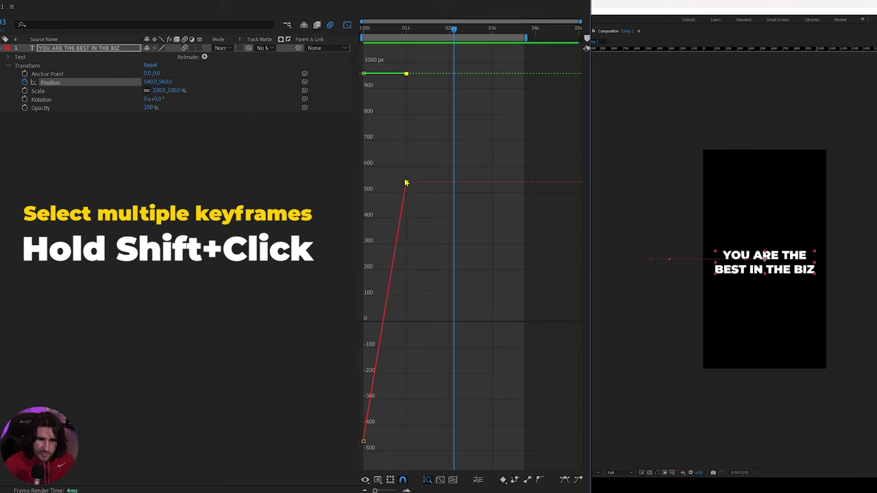
left_click(364, 443, "shift")
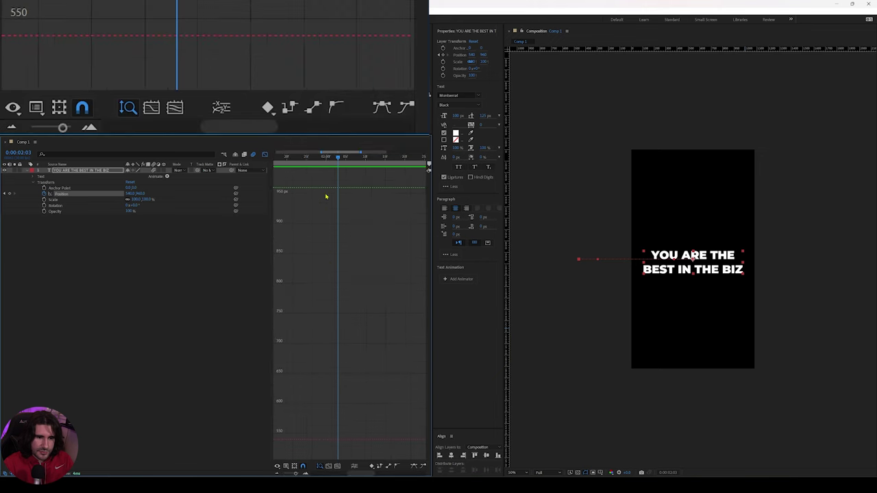
On the speed graph, try an influence ease on a Position keyframe, then undo it
key("equal")
left_click_drag(336, 157, 213, 166)
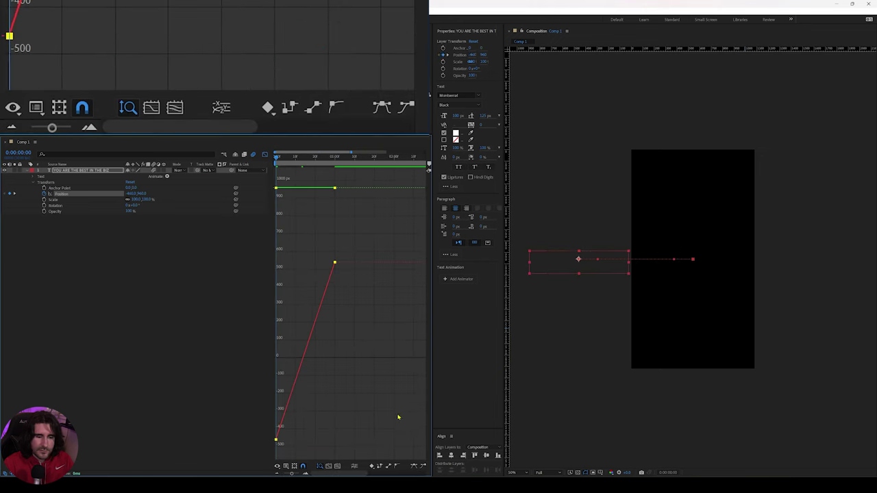
right_click(338, 320)
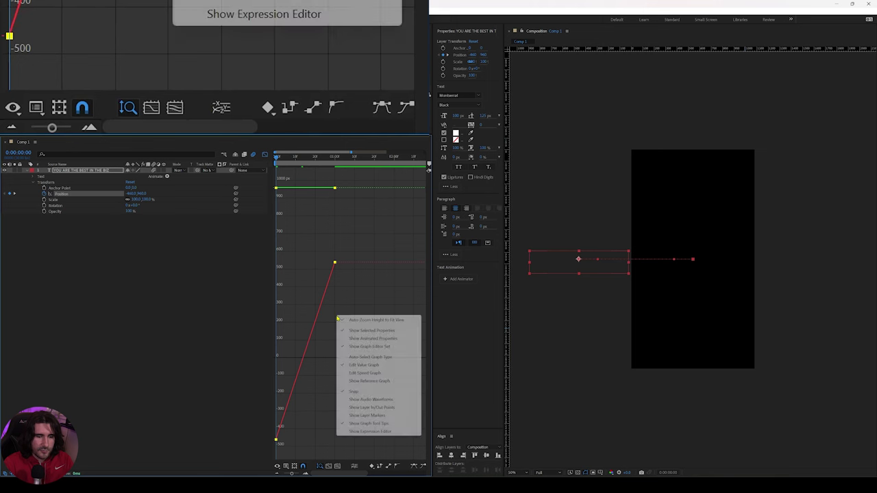
left_click(369, 364)
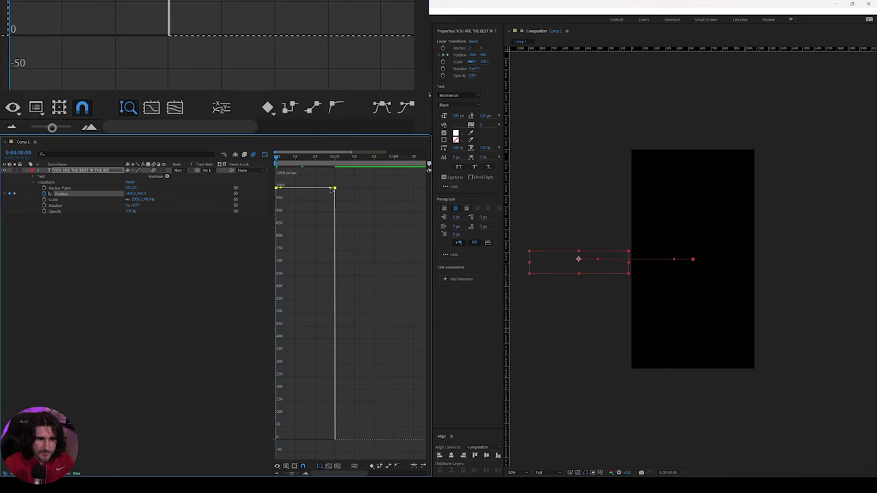
left_click_drag(331, 190, 329, 288)
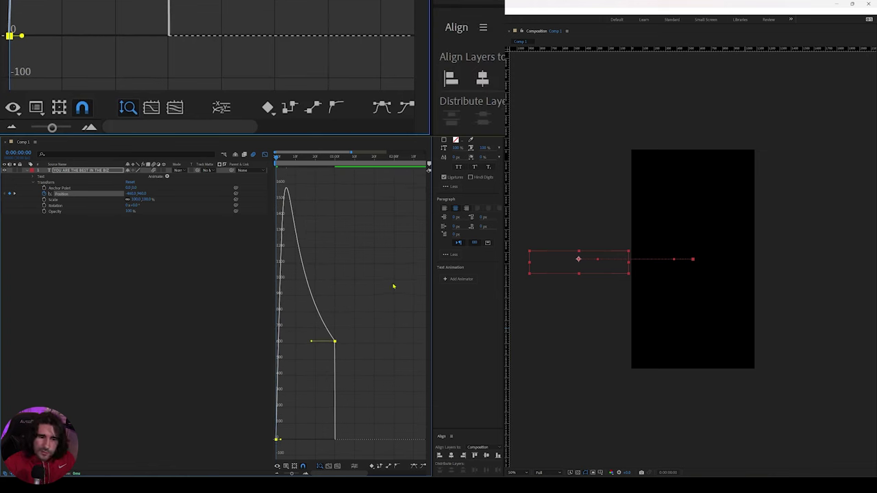
key("ctrl+z")
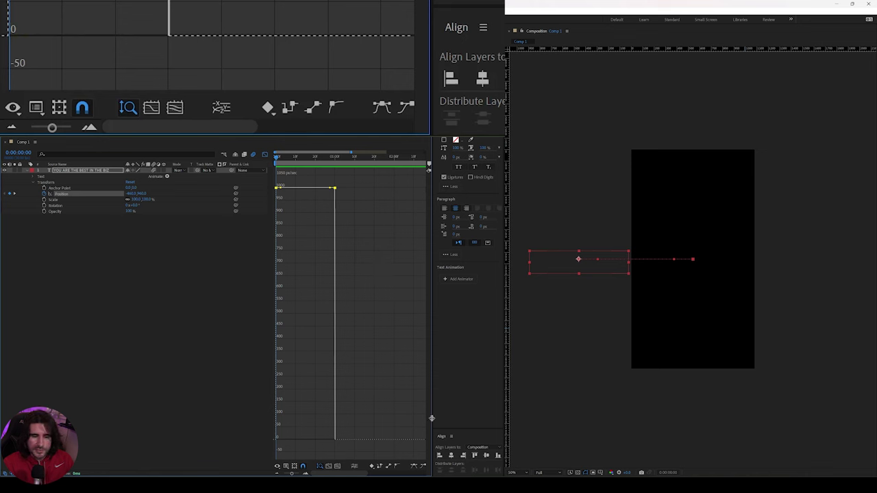
Widen the Graph Editor panel and return to the Position value graph
left_click_drag(432, 418, 469, 415)
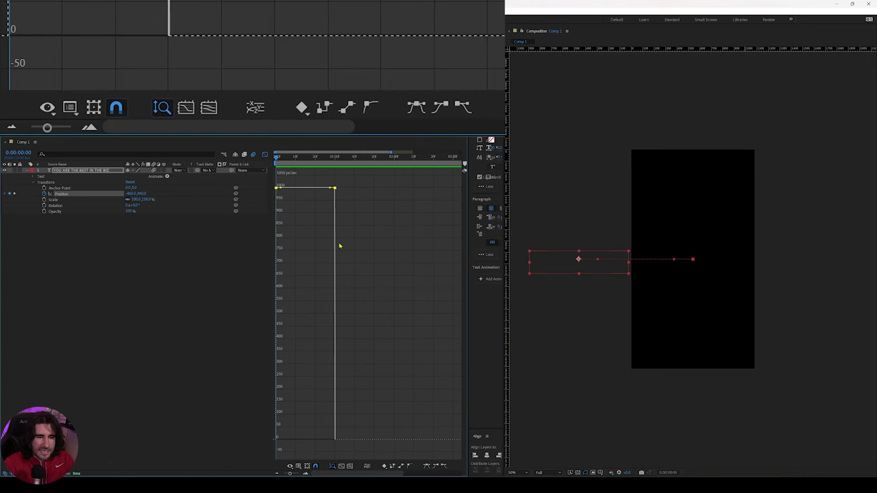
right_click(311, 235)
left_click(345, 283)
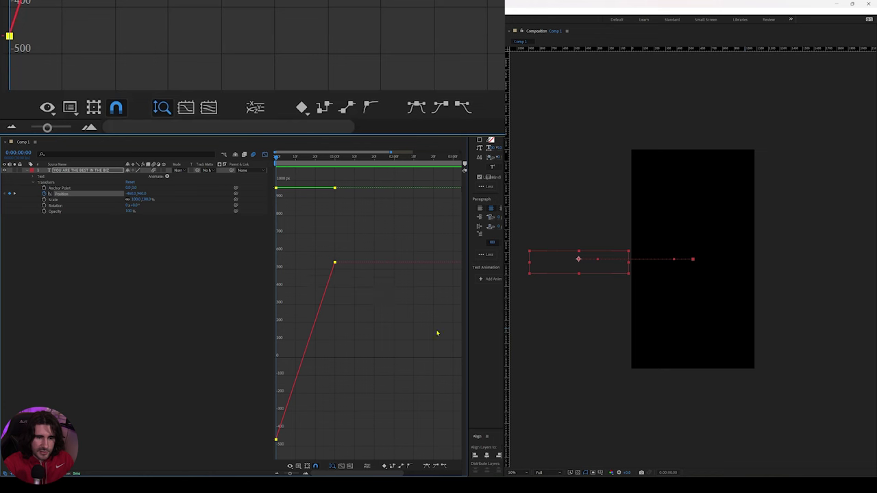
Apply Easy Ease to both Position keyframes and preview the smoothed slide-in
left_click(416, 111)
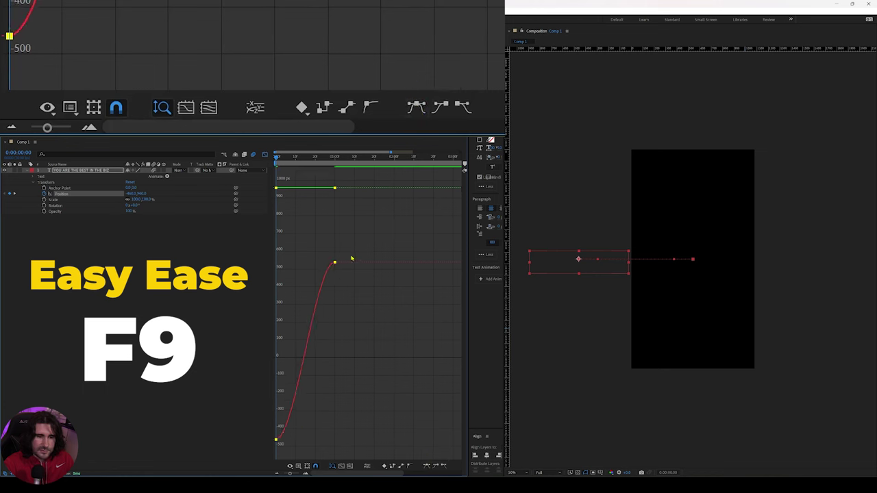
left_click(382, 308)
key("space")
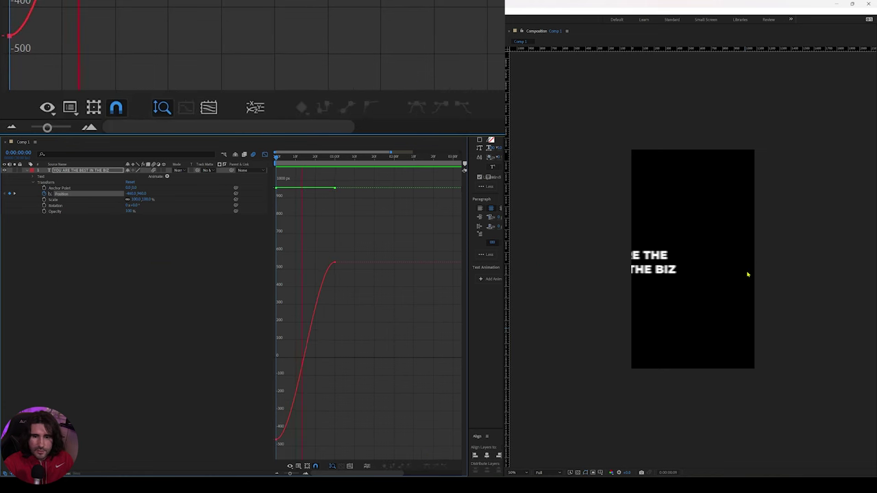
key("space")
Scrub the eased slide-in from 0:00:00:14 and reselect all Position keyframes
left_click(295, 156)
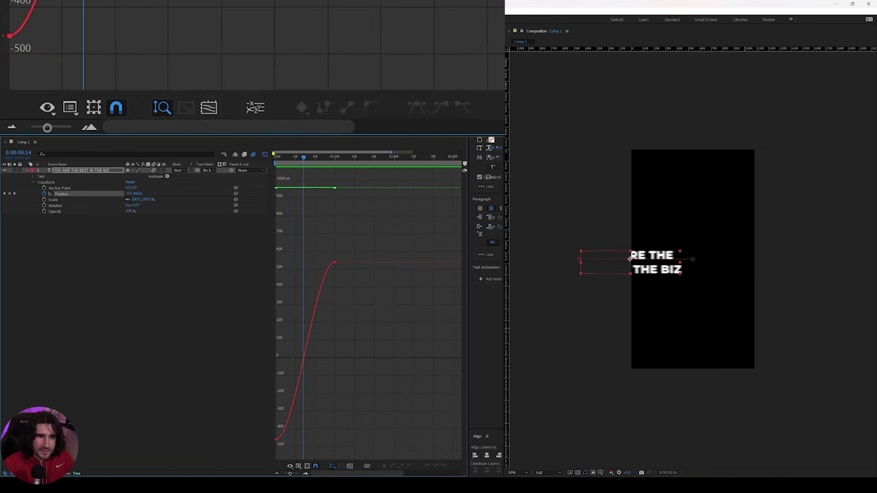
left_click_drag(303, 158, 325, 194)
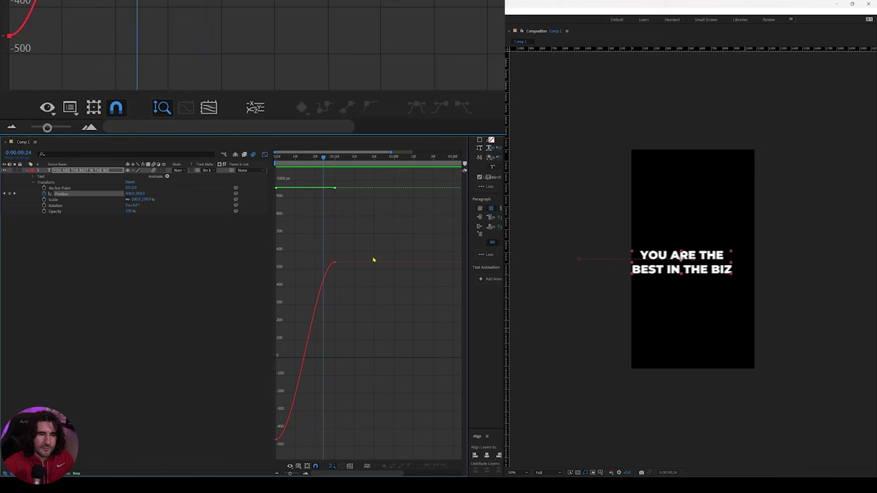
left_click_drag(363, 236, 273, 452)
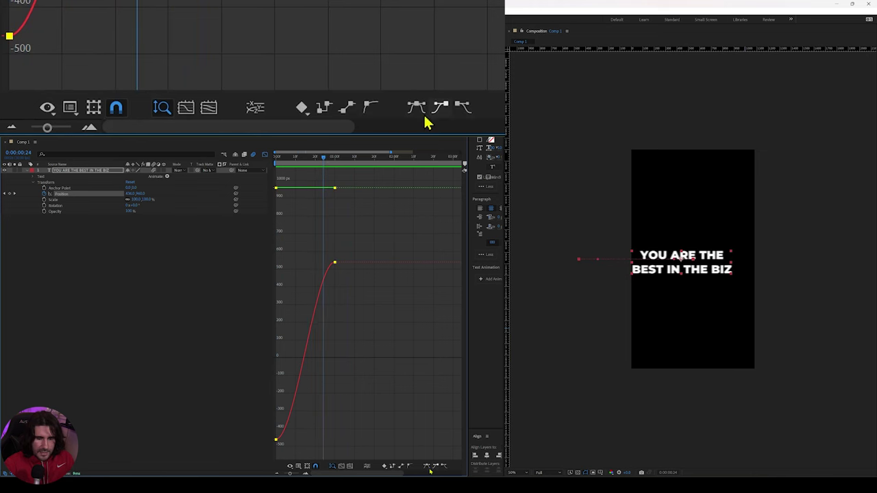
Show the Position speed graph with the playhead at the start
right_click(348, 316)
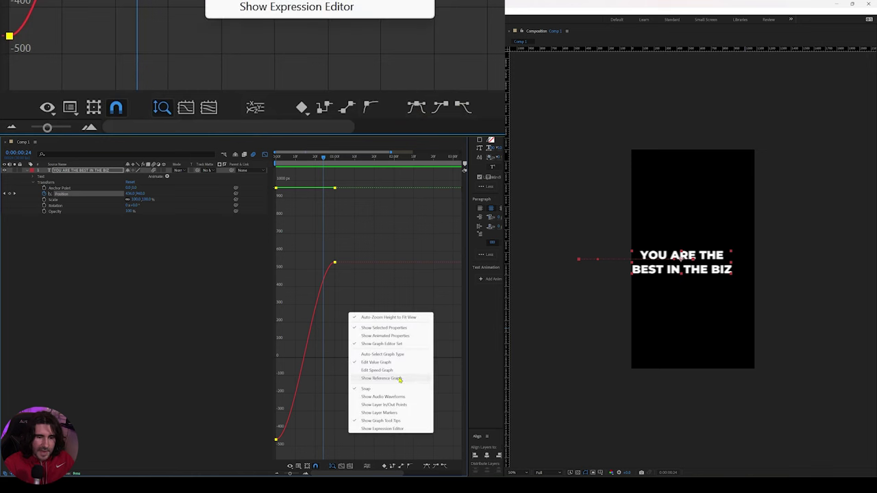
left_click(392, 371)
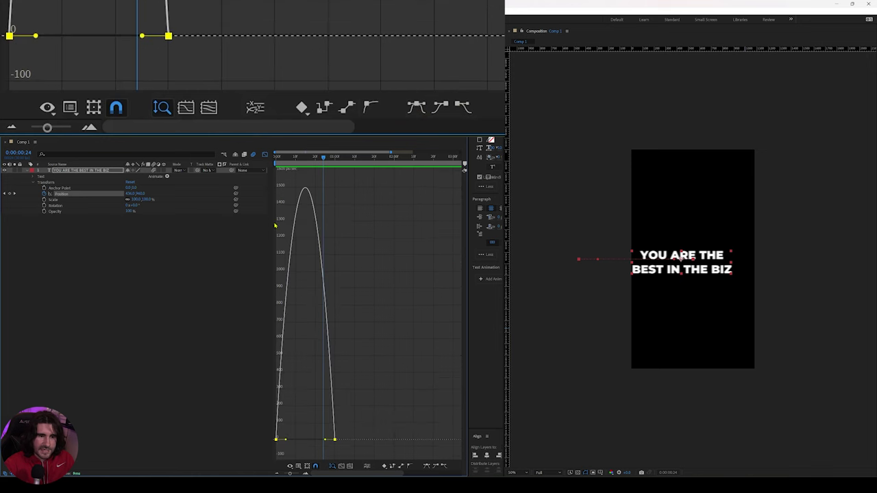
left_click_drag(321, 161, 333, 199)
scroll(404, 425, "up", 2)
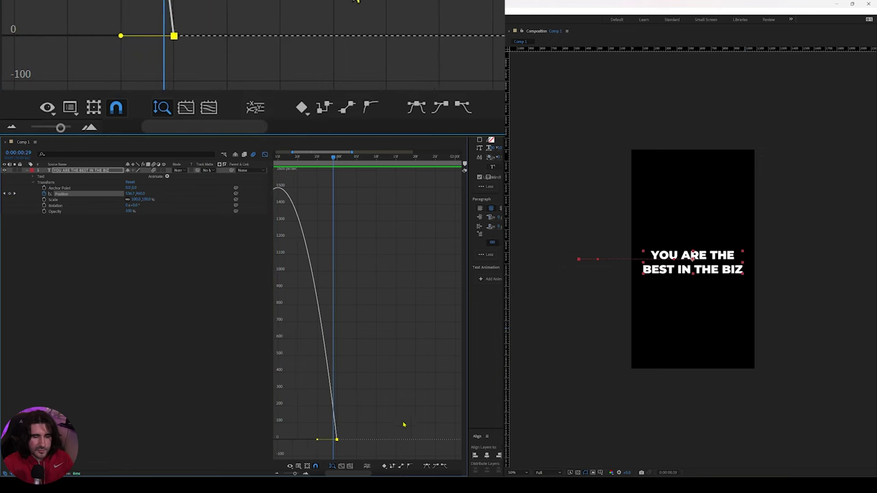
scroll(373, 384, "up", 2)
scroll(372, 370, "down", 4)
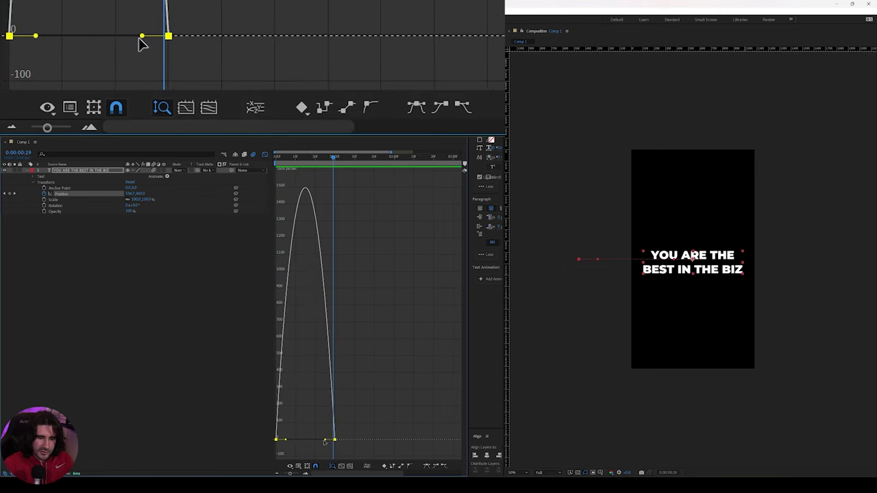
Preview a 56% ease influence, then reset the Position keyframes to Linear
left_click_drag(324, 442, 304, 443)
left_click_drag(334, 159, 237, 170)
key("space")
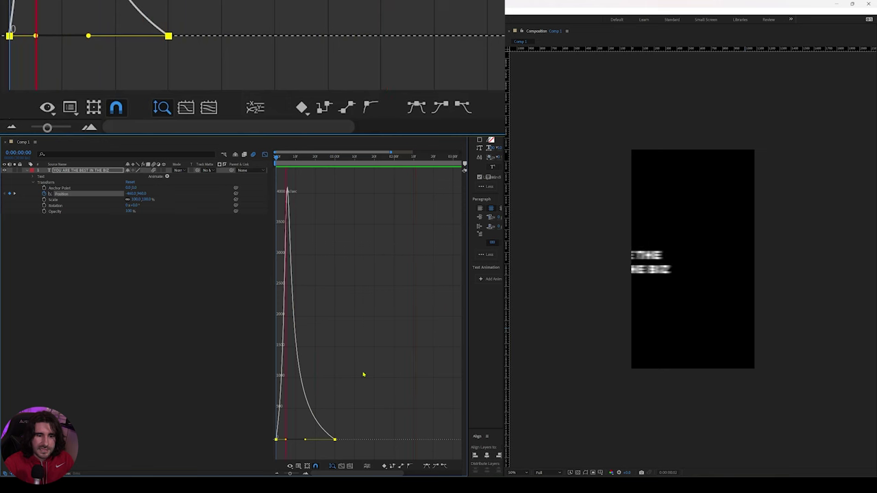
key("space")
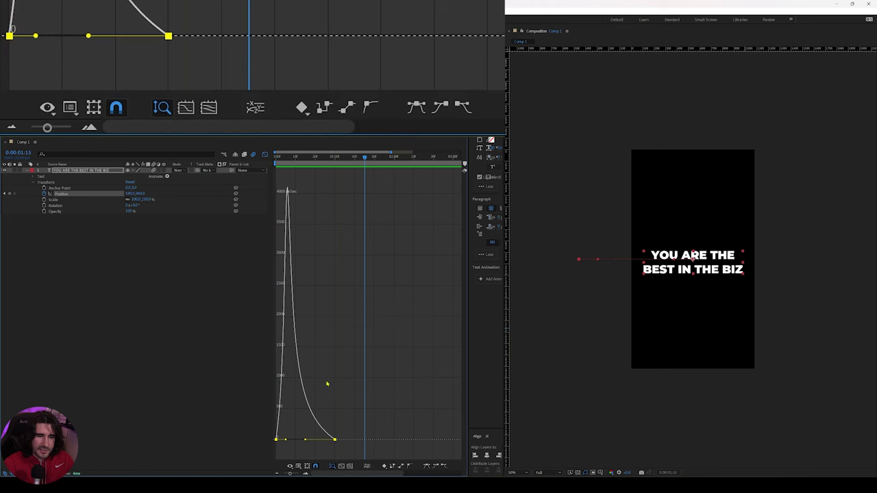
left_click(346, 109)
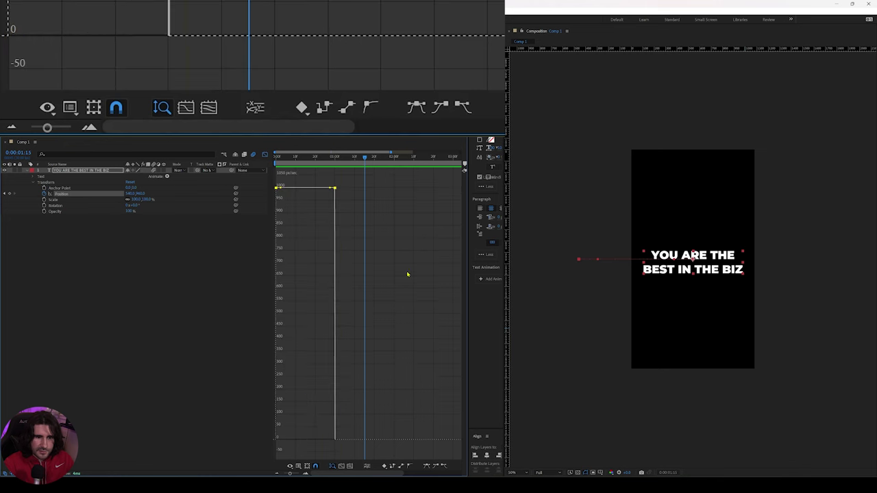
right_click(368, 292)
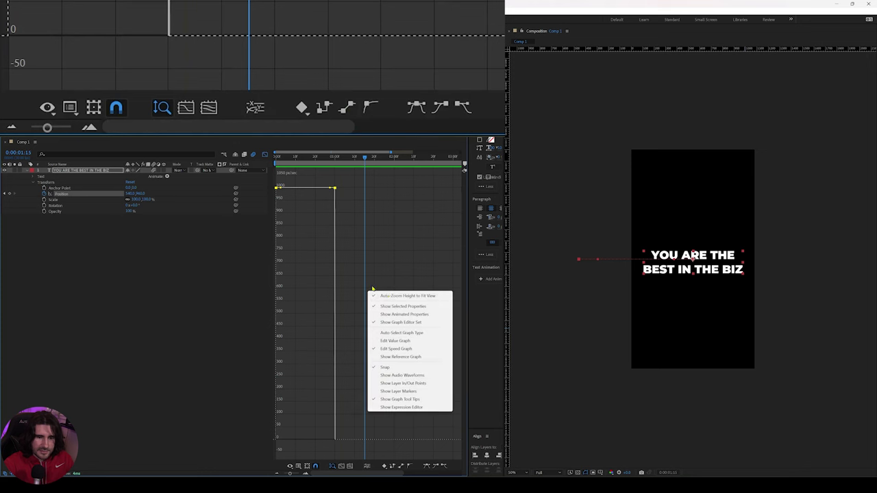
On the value graph, apply Easy Ease In to the final 540 Position keyframe and preview it
left_click(412, 341)
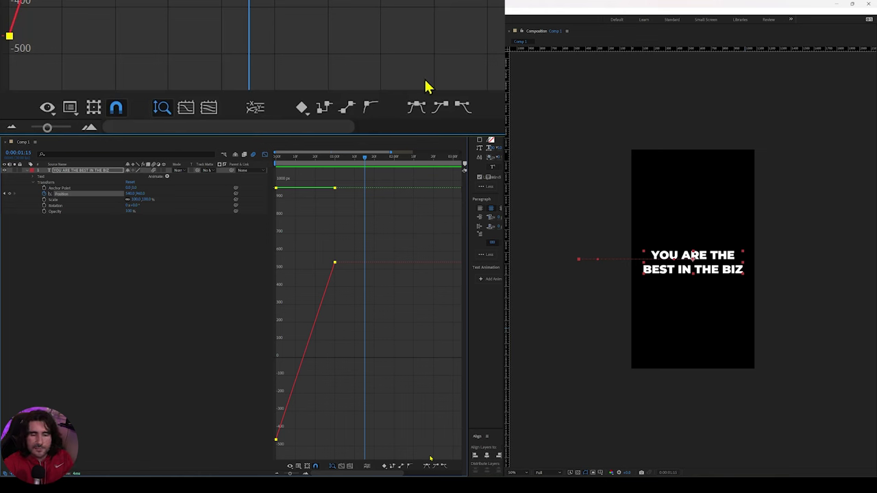
left_click(440, 109)
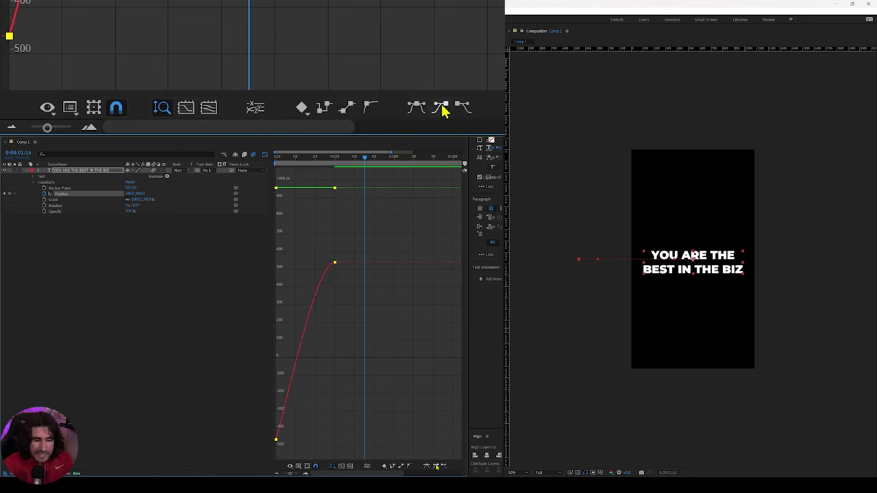
left_click_drag(365, 159, 337, 185)
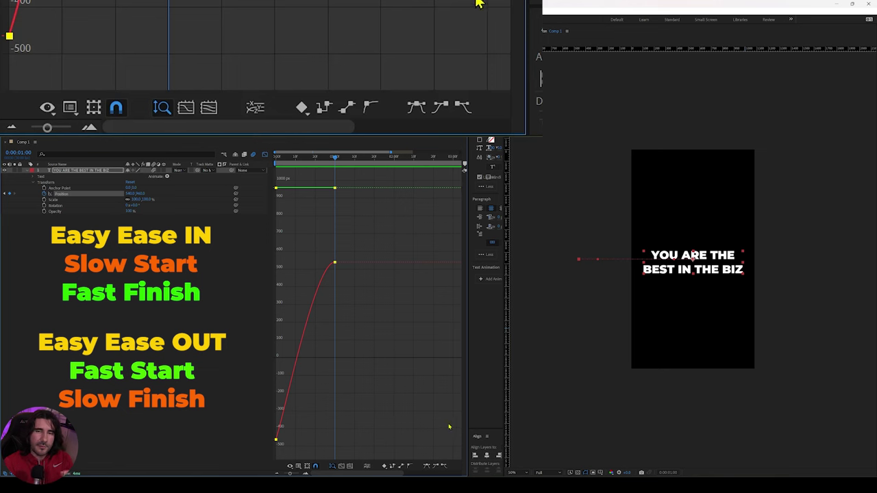
mouse_move(336, 159)
left_mouse_down()
mouse_move(275, 157)
mouse_move(348, 158)
left_mouse_up()
left_click_drag(349, 158, 276, 158)
left_click(360, 317)
key("space")
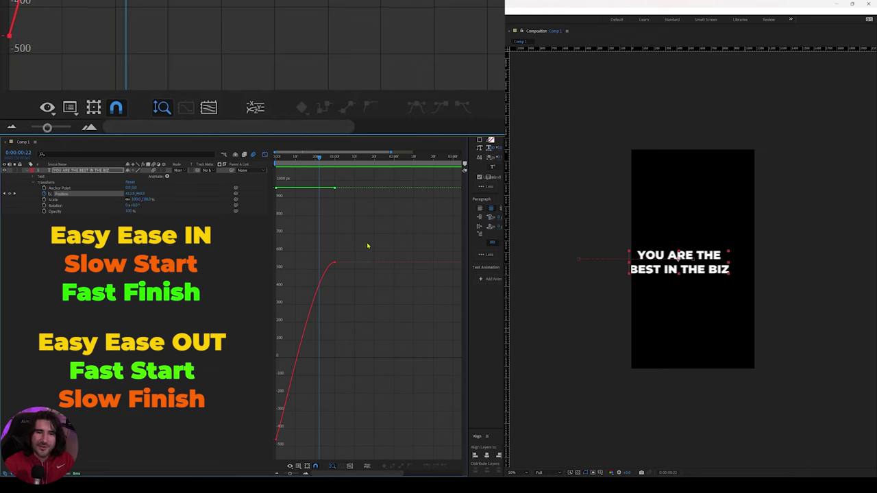
Marquee-select both Position keyframes, reset them to Linear, then apply Easy Ease
left_click_drag(319, 162, 276, 161)
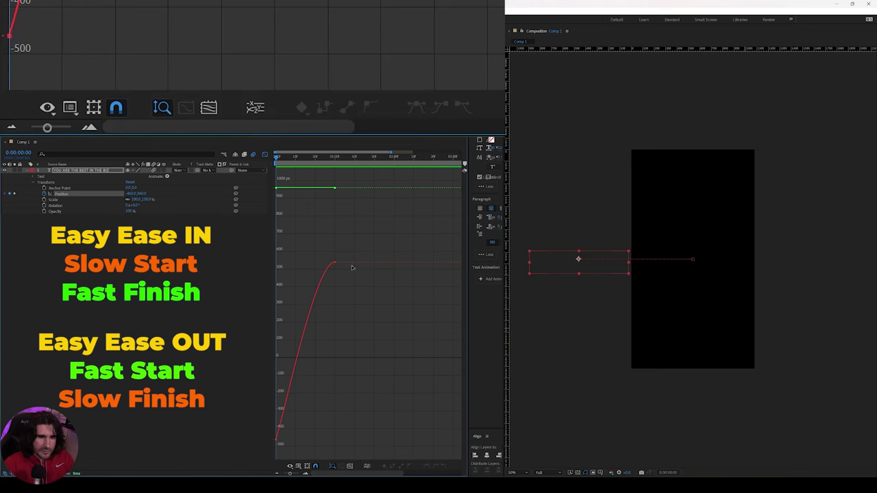
left_click_drag(355, 223, 296, 407)
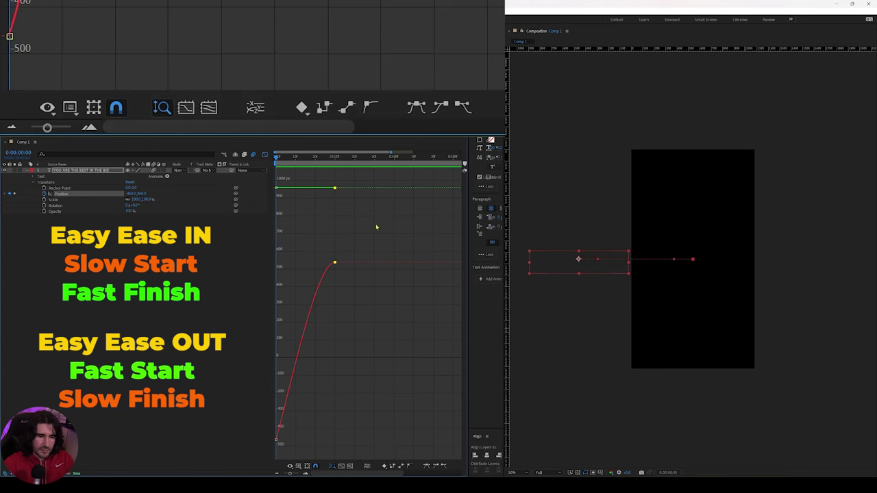
left_click_drag(378, 240, 273, 460)
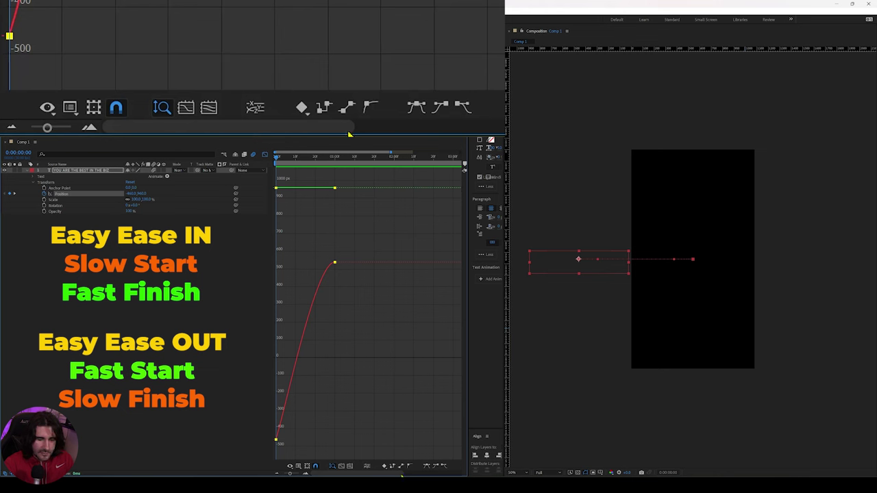
left_click(347, 107)
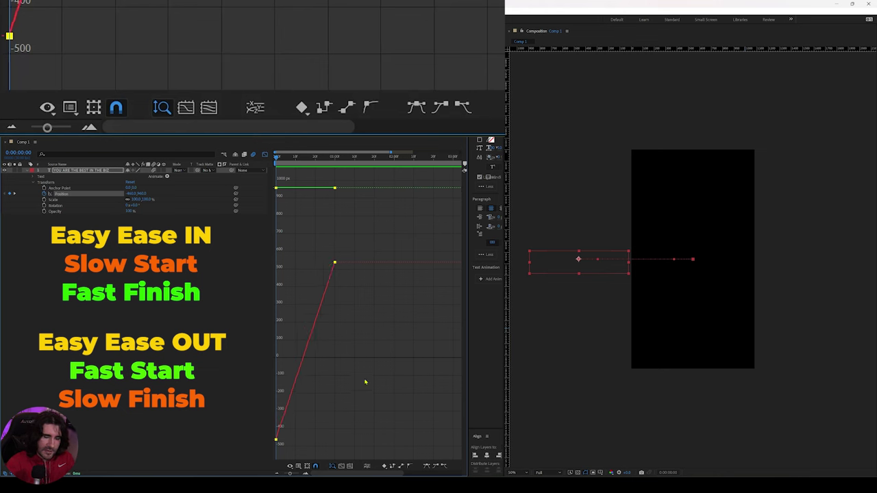
key("F9")
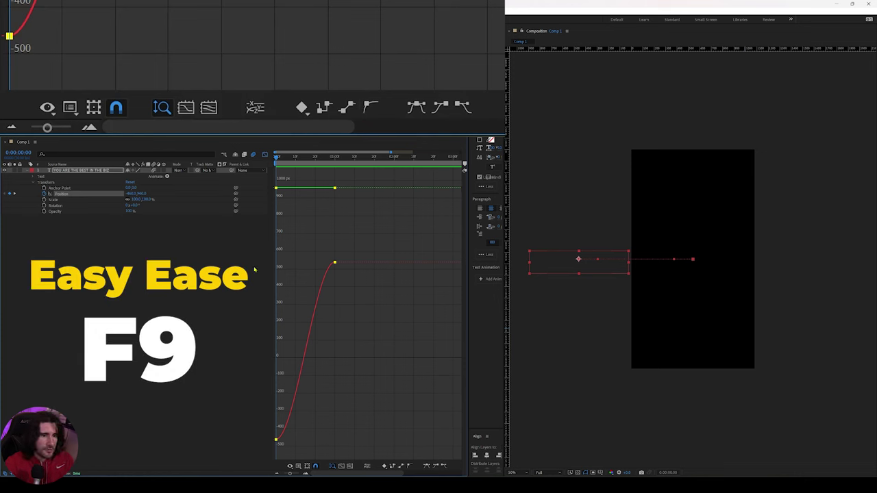
In the keyframe timeline, reselect both Position keyframes and apply Easy Ease (F9) again
left_click(265, 154)
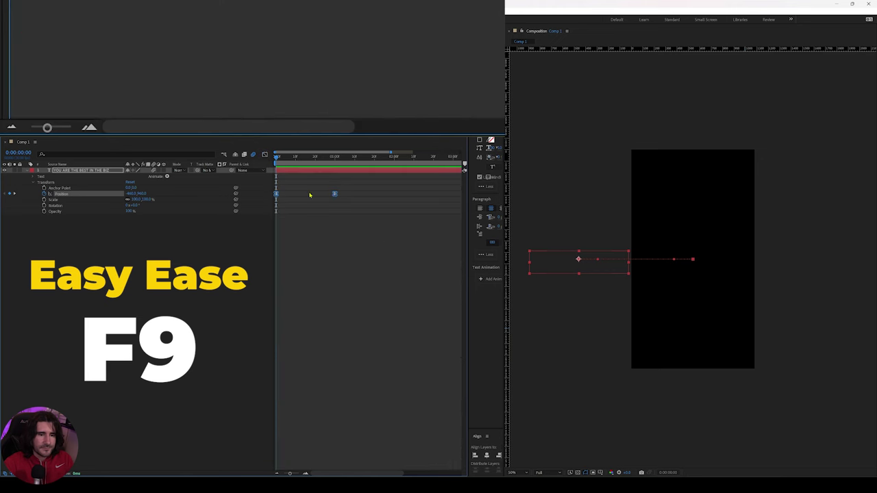
left_click(350, 222)
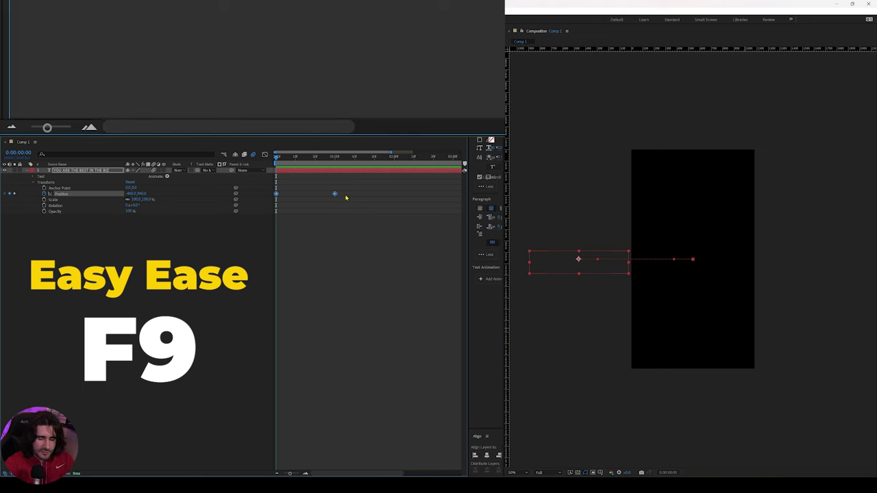
key("ctrl+a")
key("F9")
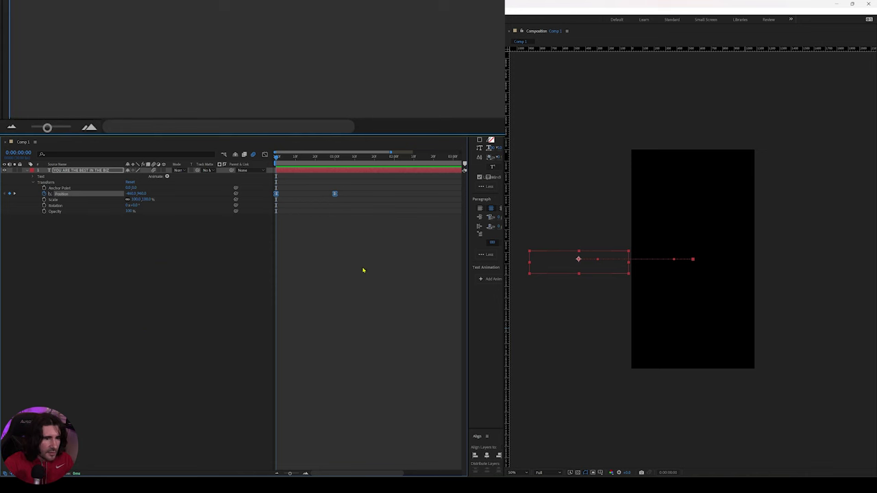
On the Position speed graph, stretch the first keyframe's influence right for a sharp 4000 px/sec peak
left_click(265, 154)
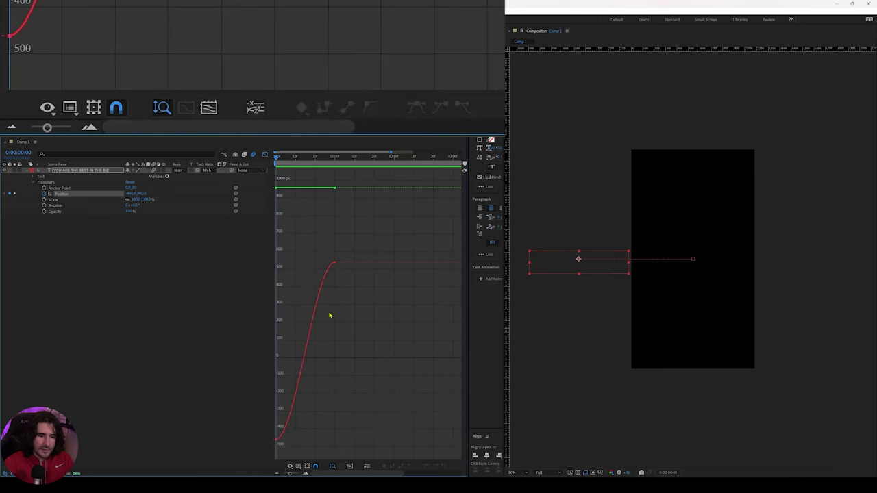
right_click(314, 240)
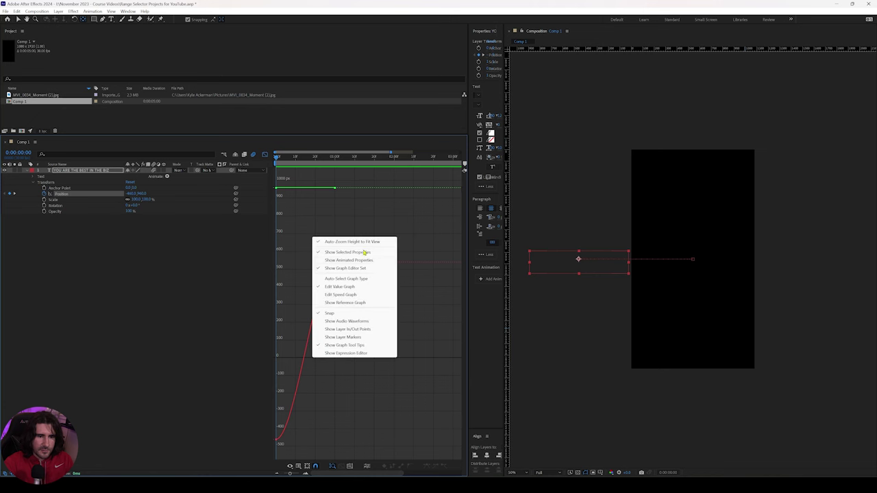
left_click(343, 294)
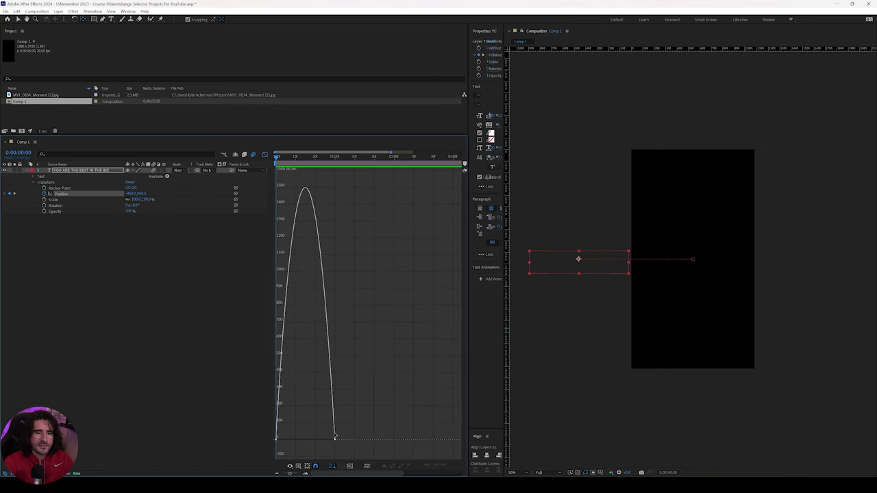
left_click_drag(358, 410, 241, 460)
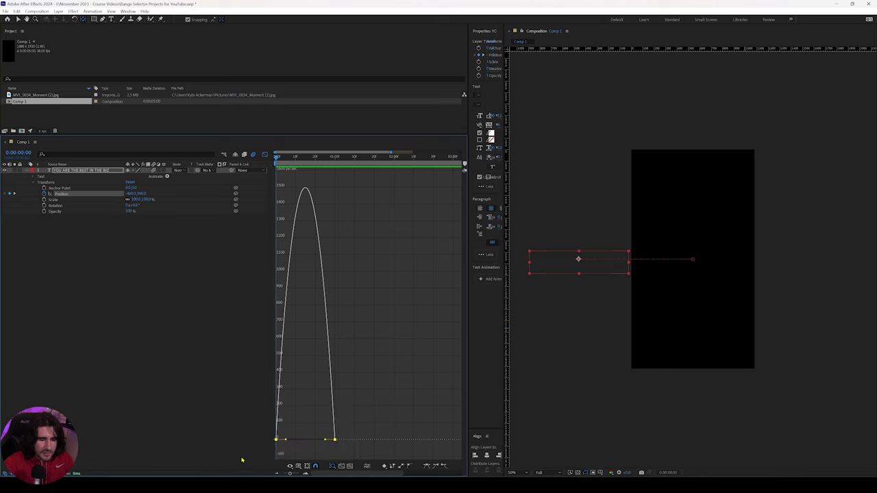
left_click_drag(285, 439, 306, 445)
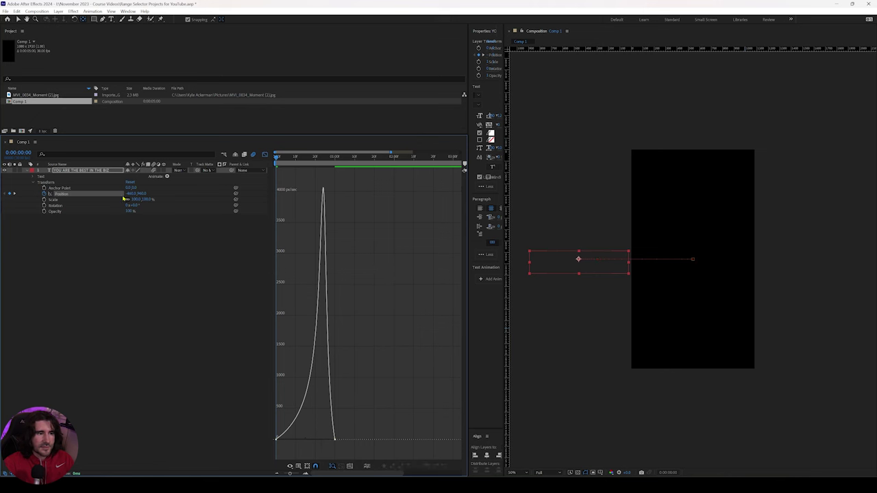
Duplicate the "YOU ARE THE BEST IN THE BIZ" text layer twice
left_click(108, 267)
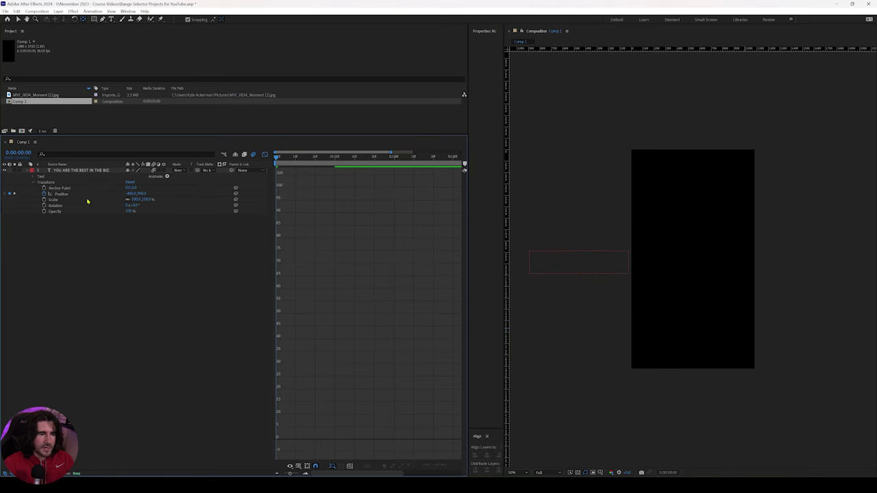
left_click(80, 171)
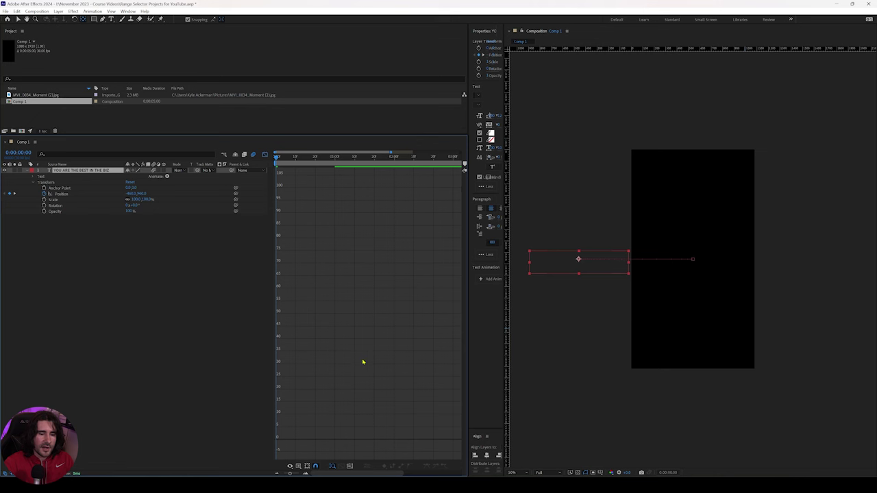
left_click(79, 195)
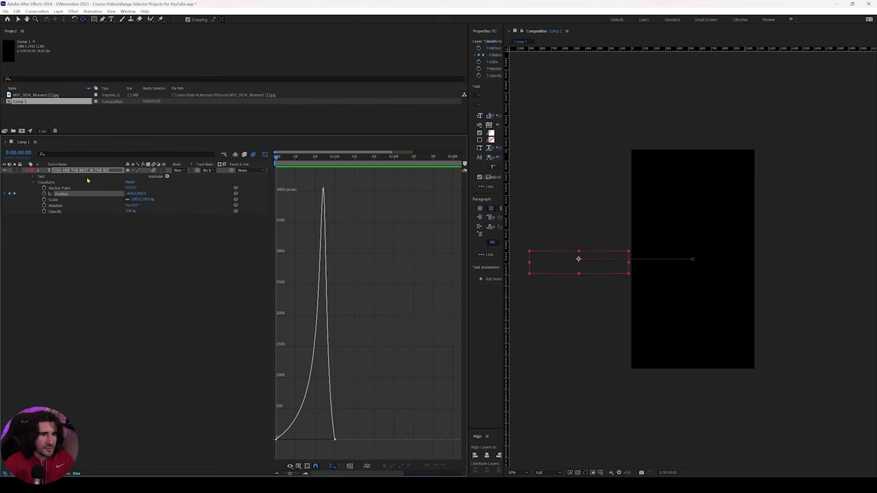
key("ctrl+d")
key("ctrl+d")
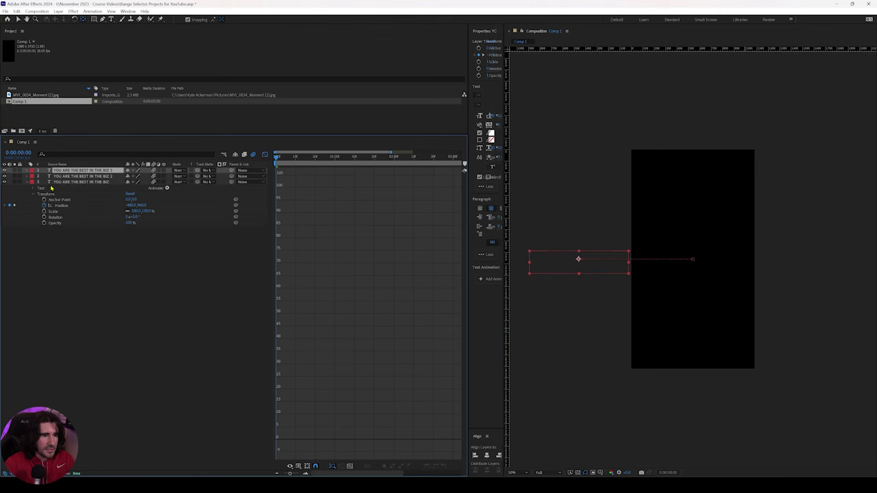
Select layer 2's Position keyframes in the Graph Editor
left_click(116, 177)
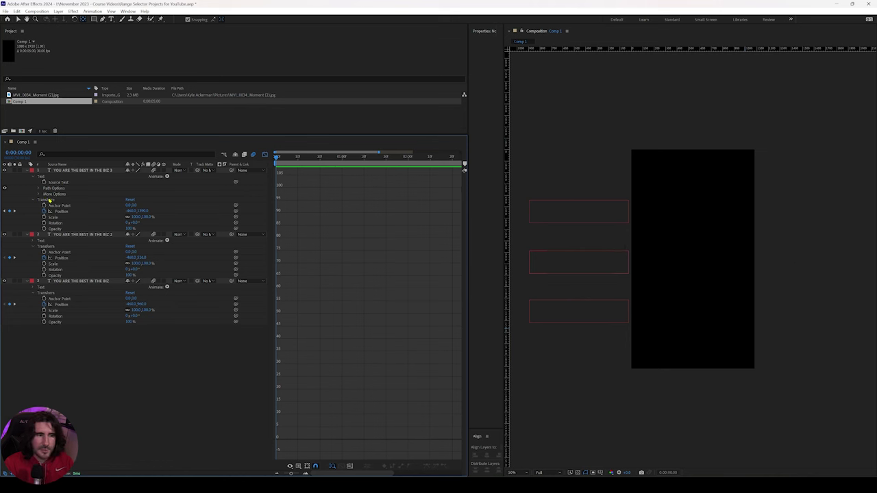
left_click(41, 199)
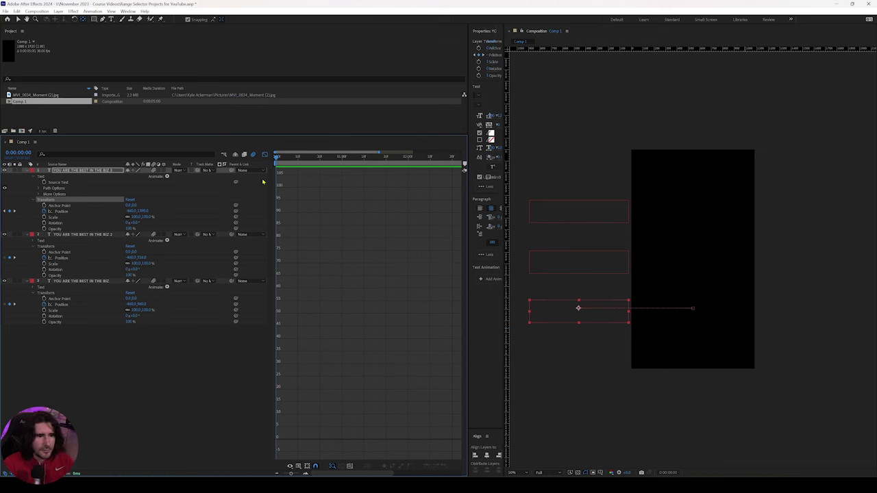
left_click(62, 212)
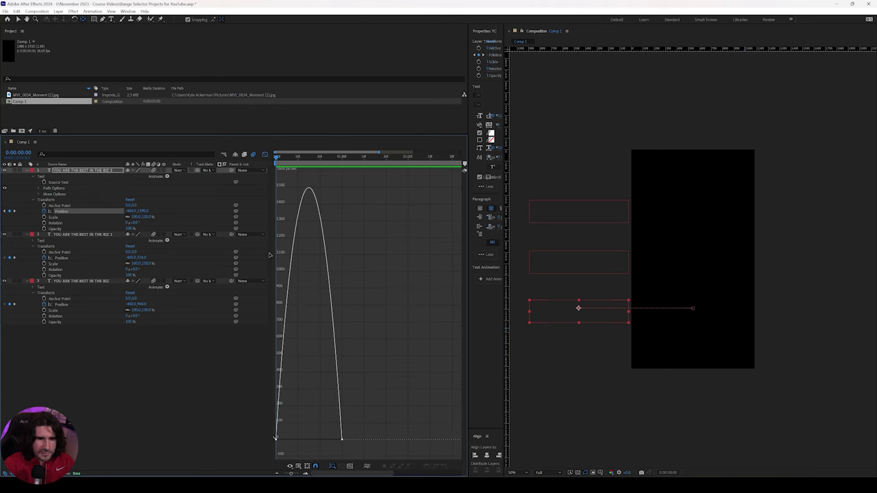
left_click(100, 259)
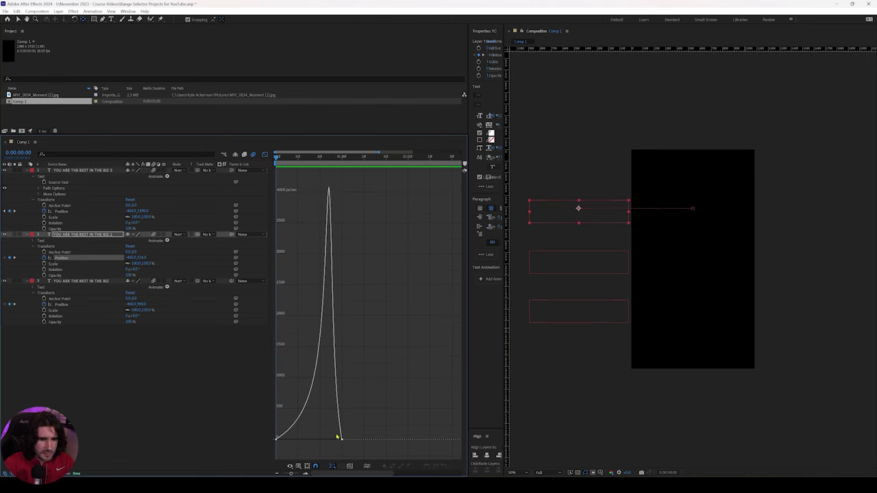
left_click_drag(370, 418, 310, 442)
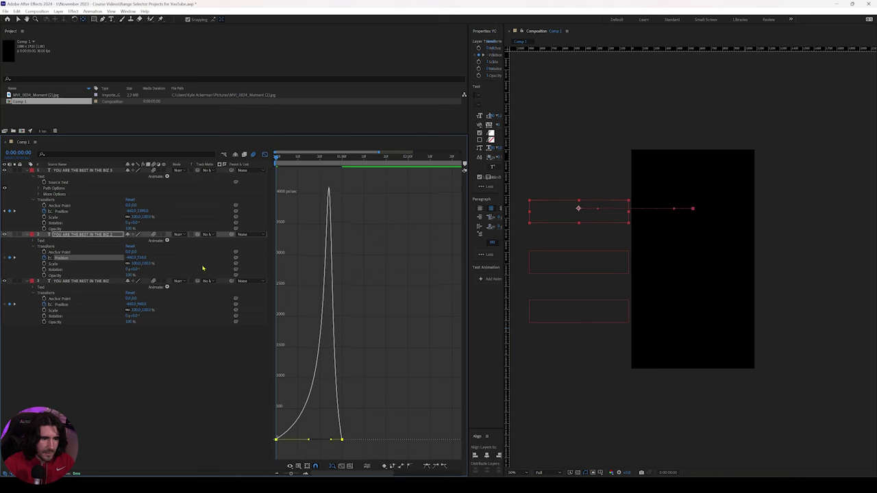
Ease layer 3's Position keyframes and lengthen the ending ease for a fast start, gentle finish
left_click(69, 282)
left_click(61, 304)
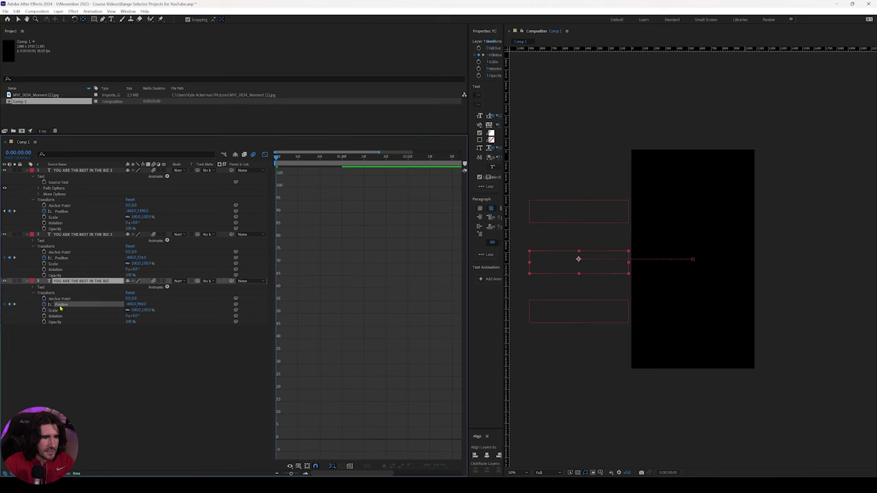
left_click_drag(374, 402, 274, 446)
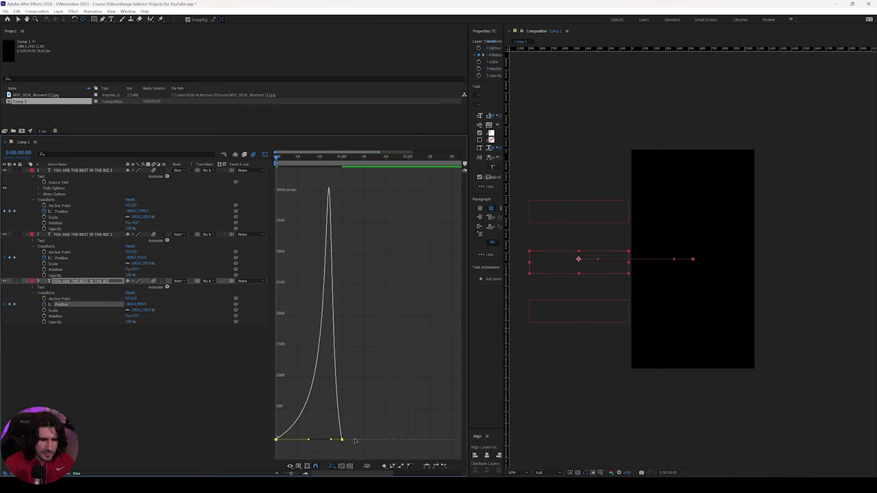
left_click(410, 467)
left_click(427, 467)
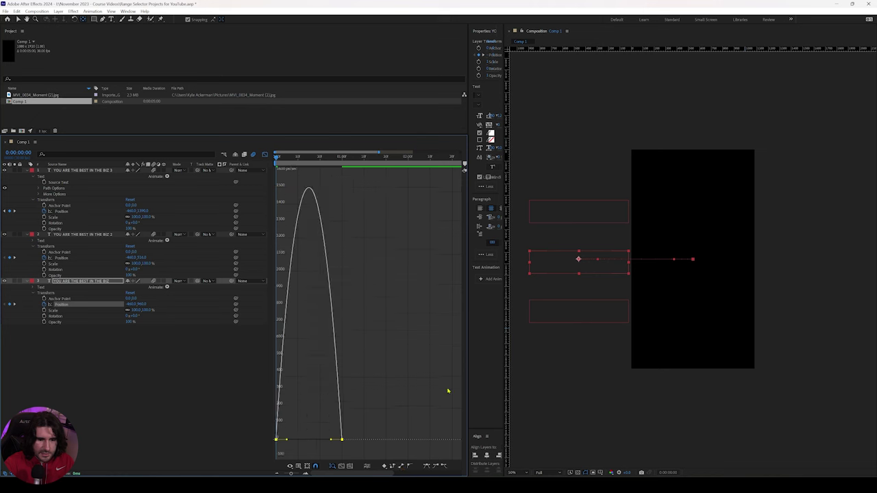
left_click_drag(332, 442, 306, 445)
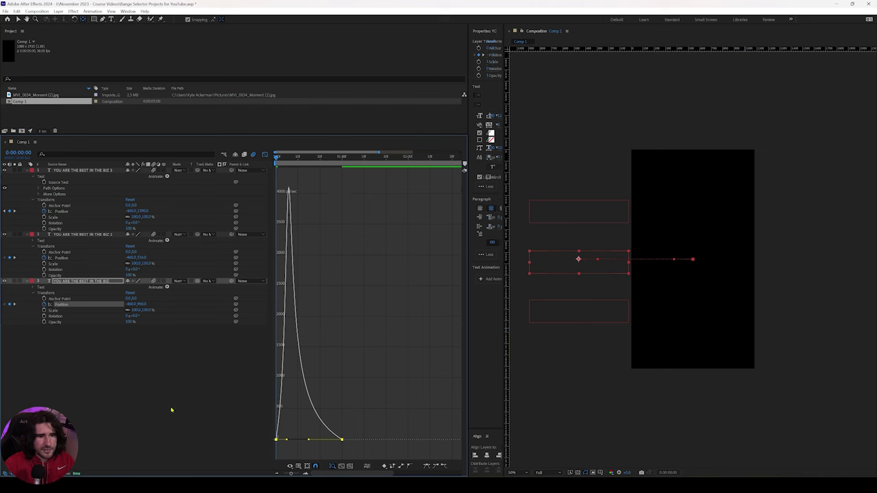
Display all three text layers' Position speed graphs together
left_click(90, 235, "shift")
left_click(91, 172, "shift")
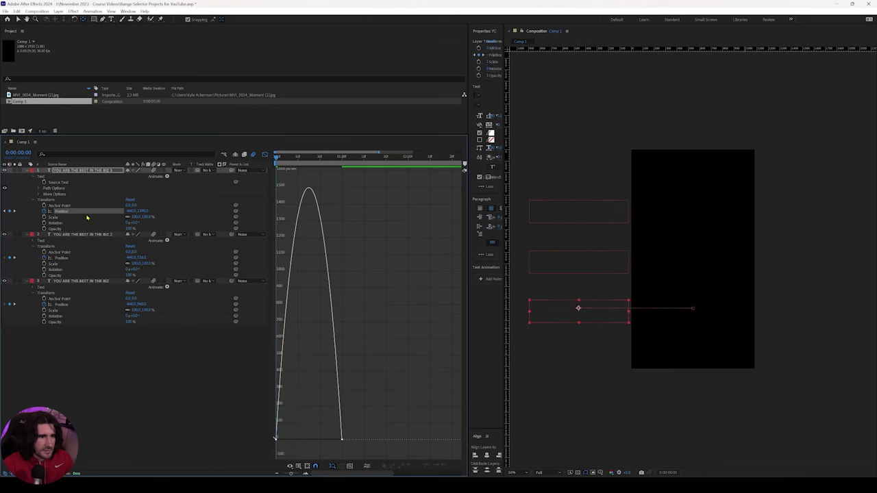
left_click(61, 211)
left_click(61, 258, "shift")
left_click(60, 304, "shift")
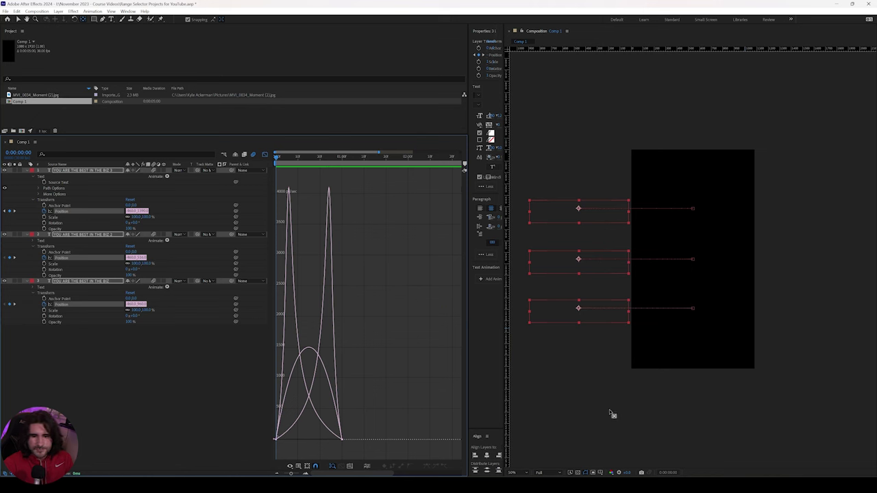
key("space")
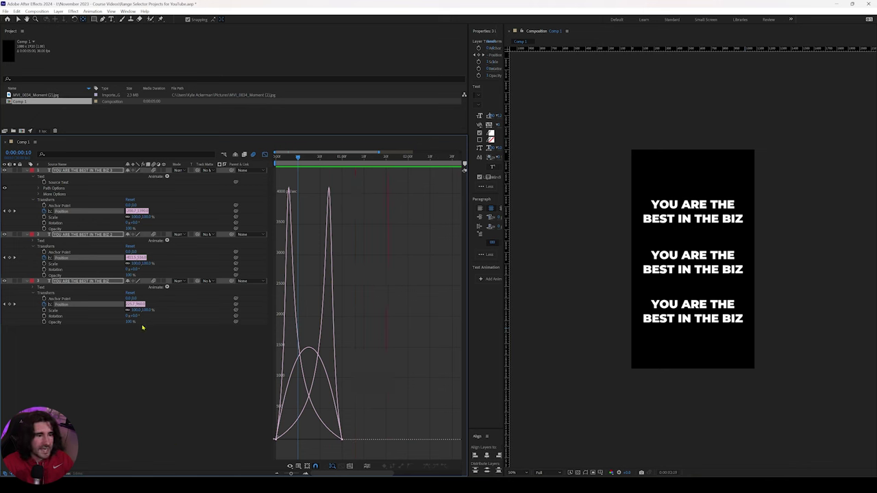
key("space")
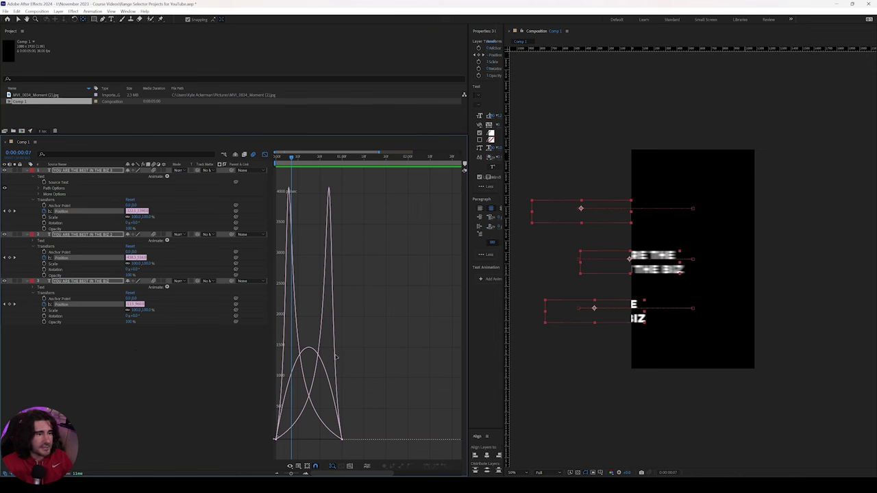
Delete the two extra text layers so only one text layer remains
left_click(93, 375)
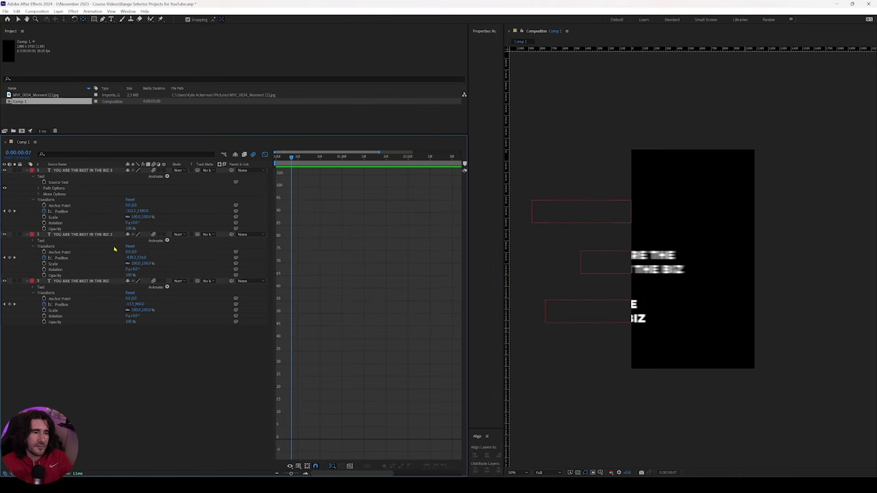
left_click(103, 234)
left_click(103, 170, "shift")
key("Delete")
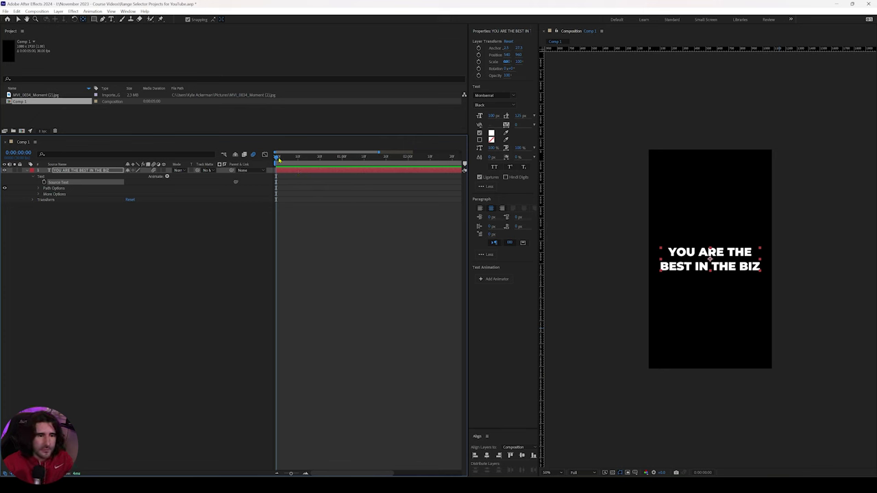
Keyframe Source Text at frame 5, then change the wording to 'we are doing / great work' at frame 15
left_click_drag(278, 159, 288, 158)
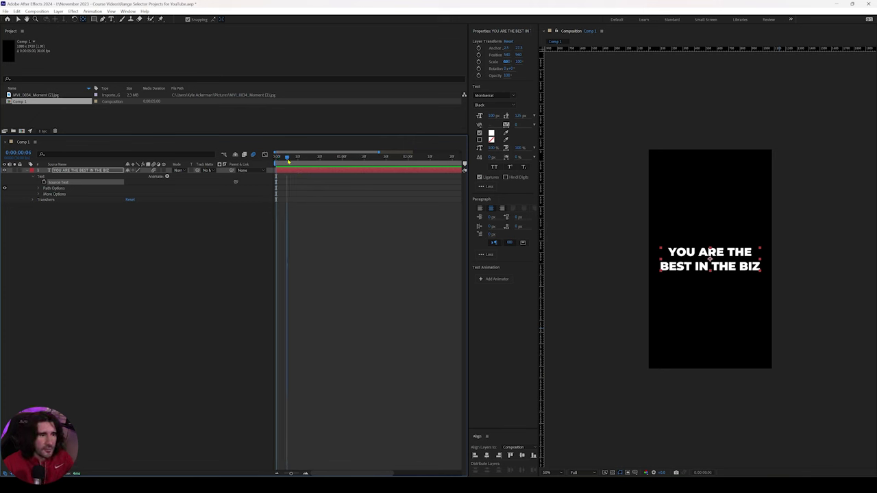
left_click(44, 183)
left_click_drag(287, 159, 309, 159)
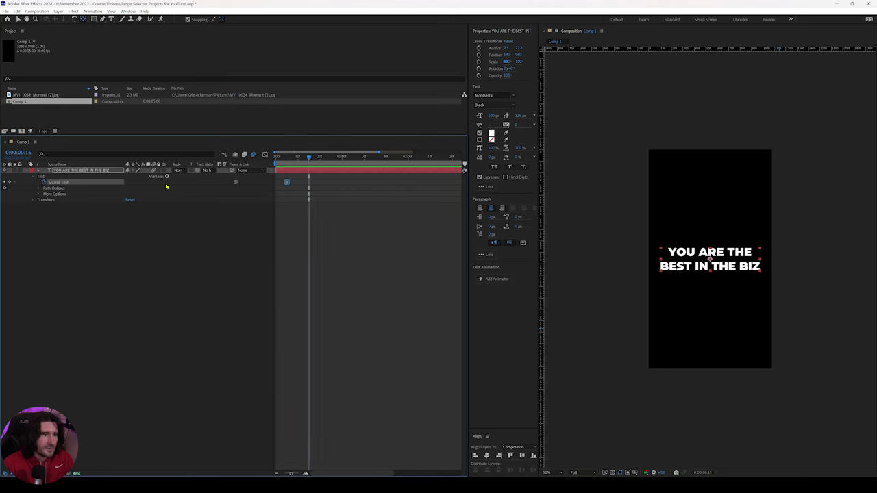
left_click(730, 263)
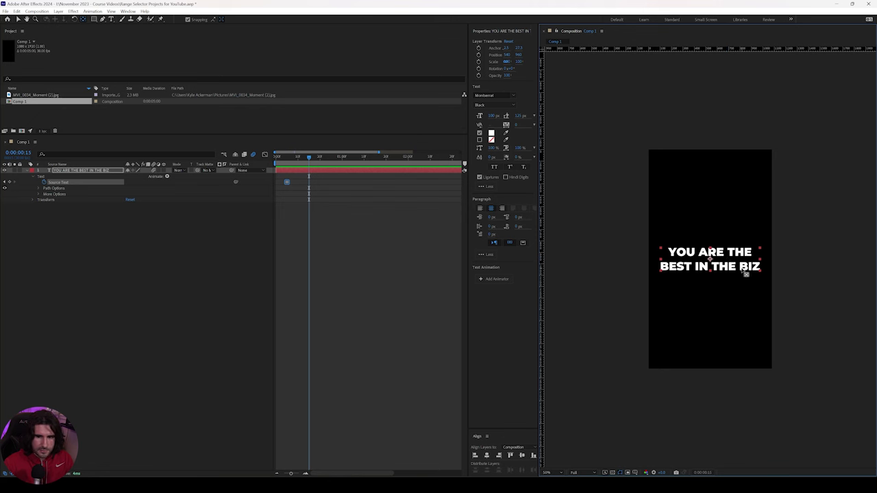
double_click(742, 268)
type("we are doing")
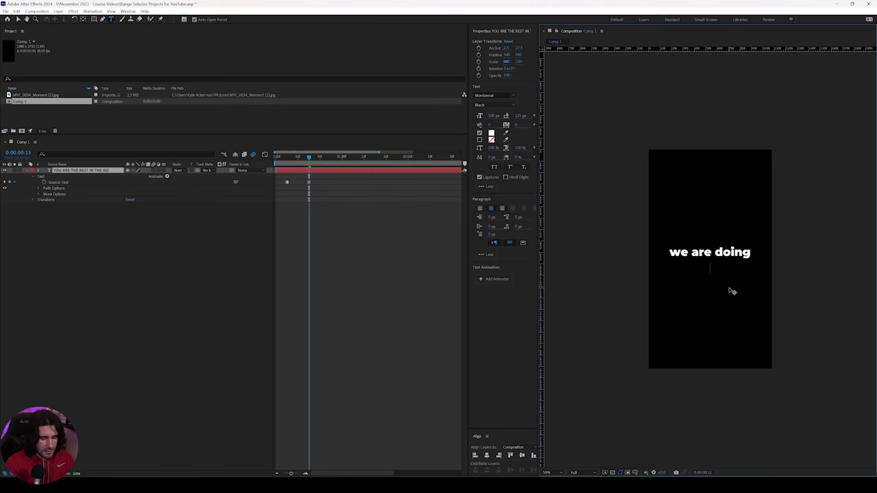
key("Return")
type("great work")
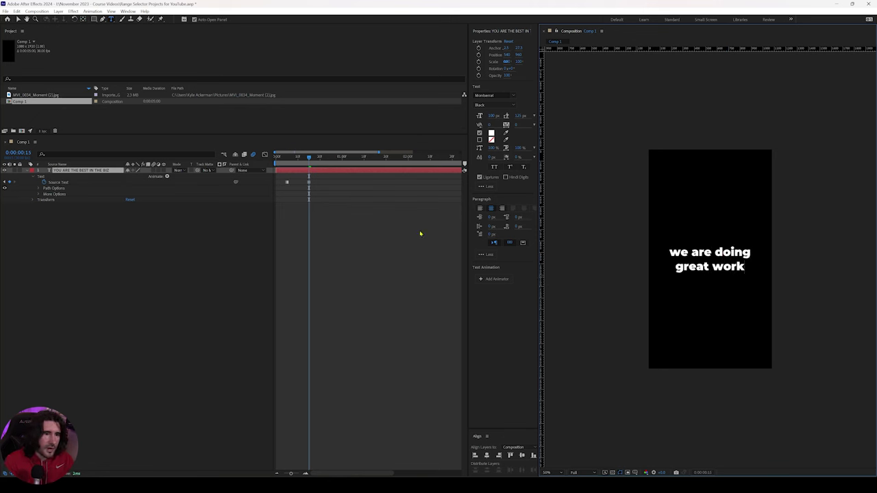
left_click(352, 233)
At frame 24, replace the wording with 'yes indeed'
left_click_drag(309, 158, 329, 157)
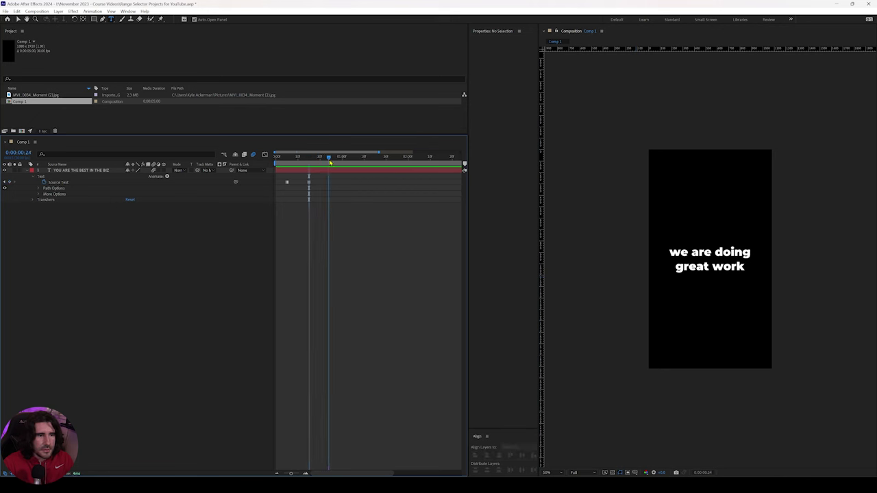
left_click(731, 261)
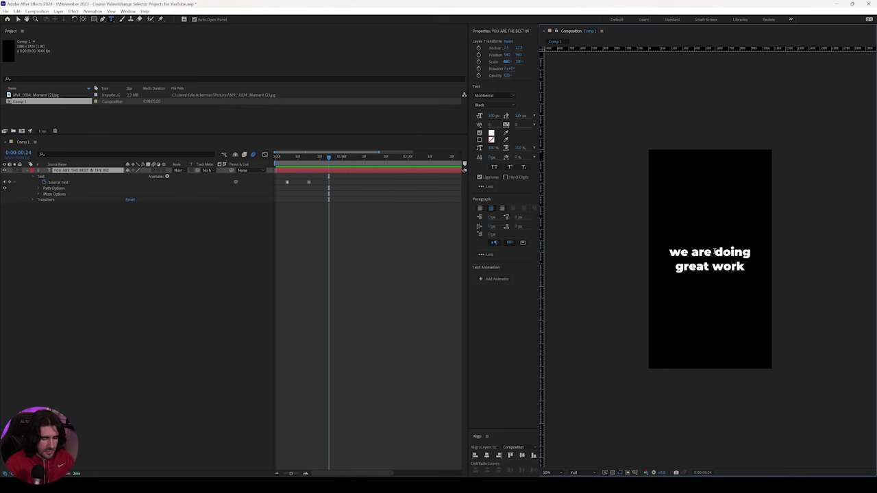
type("yes inde")
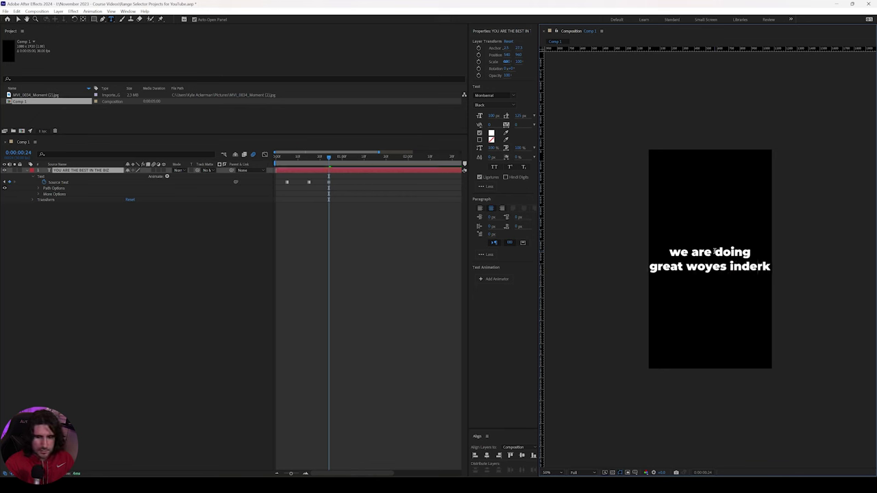
key("ctrl+a")
type("yes indeed")
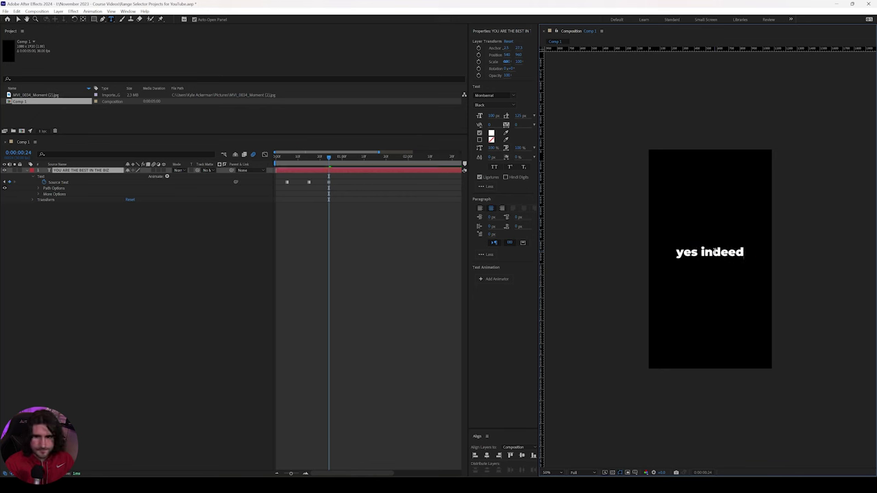
left_click(365, 264)
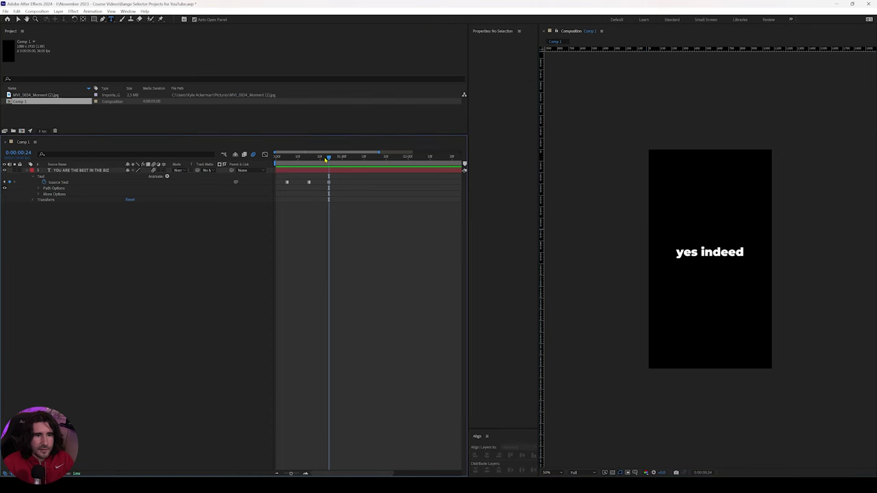
Play the wording changes from the start and zoom the timeline out to full duration
key("Home")
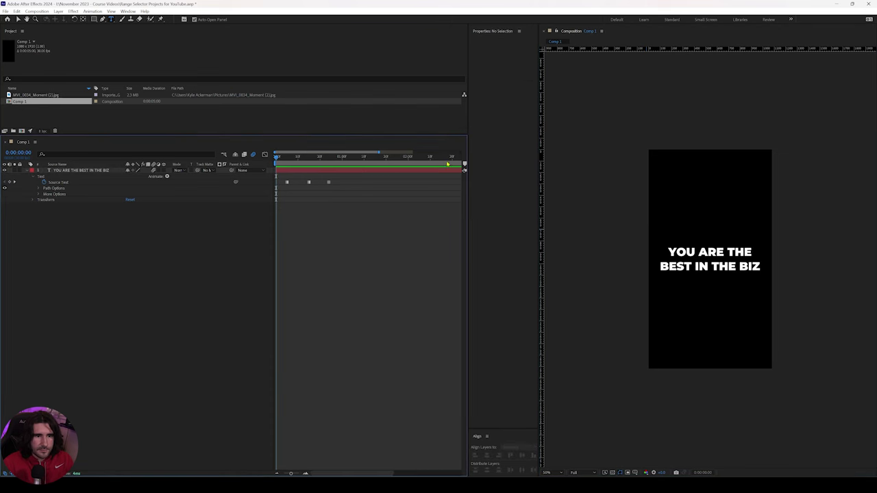
key("space")
key("space")
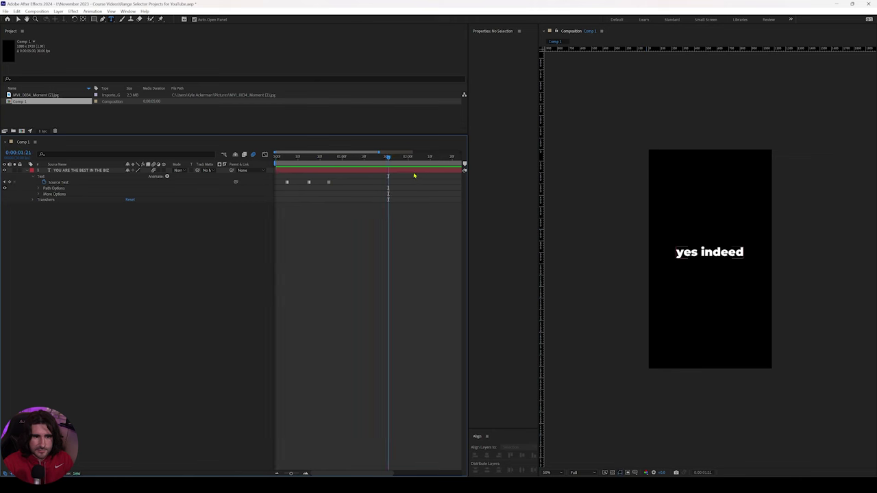
key("minus")
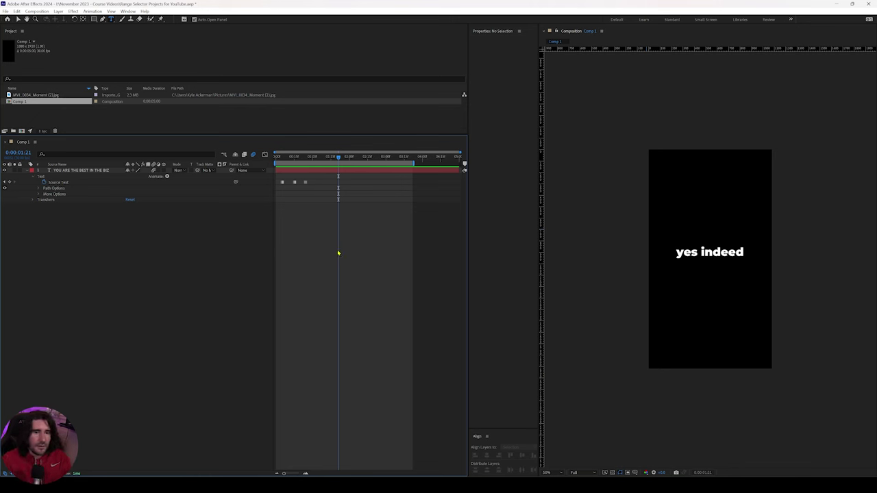
Reveal the text layer's Path Options, reselect the layer, and choose the shape mask tool
left_click(387, 171)
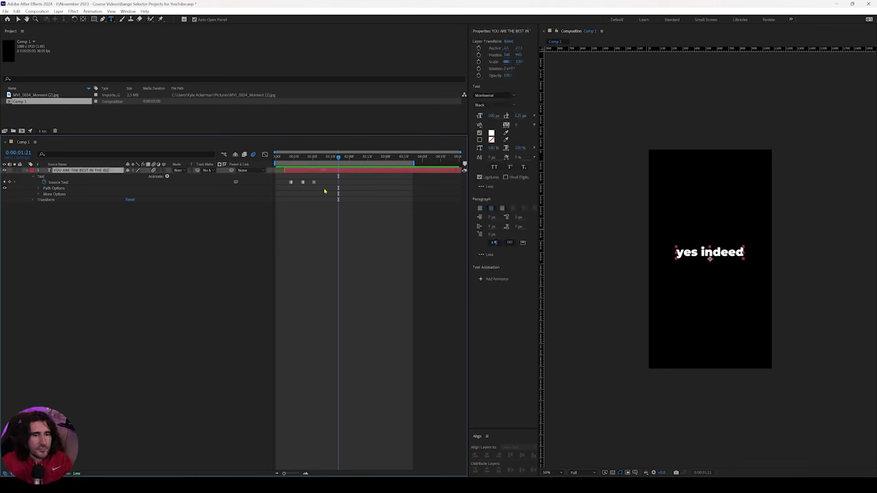
left_click(94, 221)
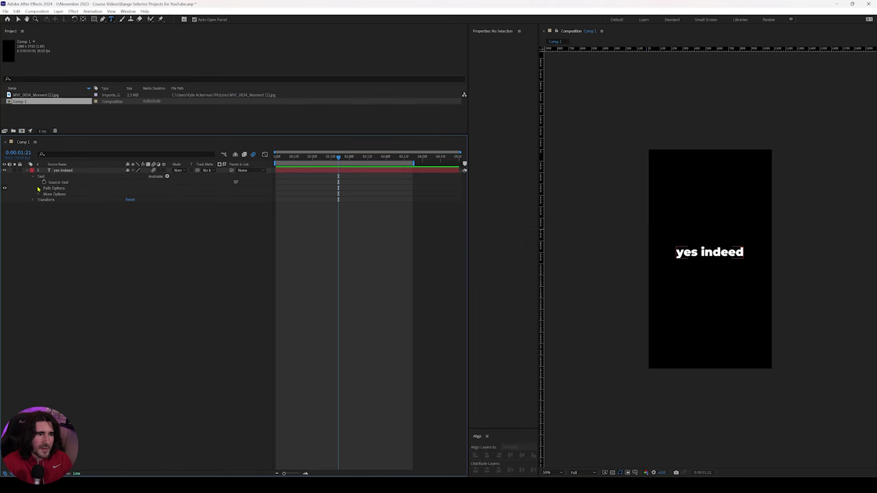
left_click(38, 189)
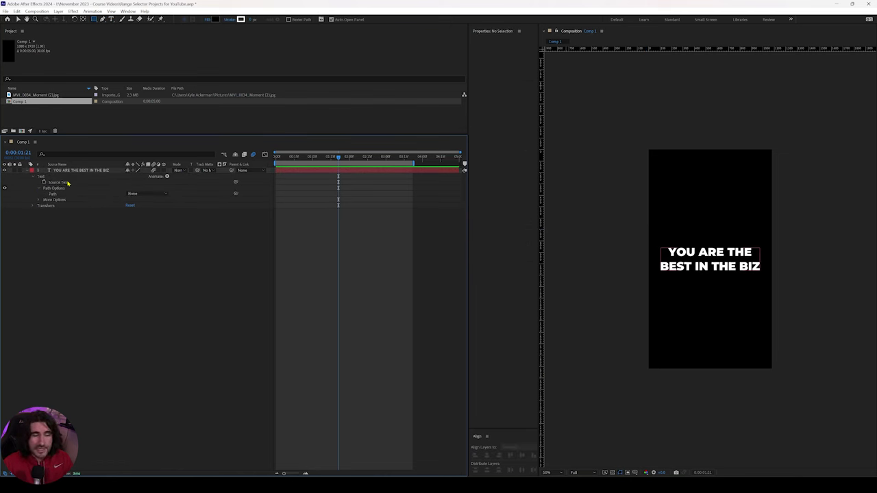
left_click(65, 170)
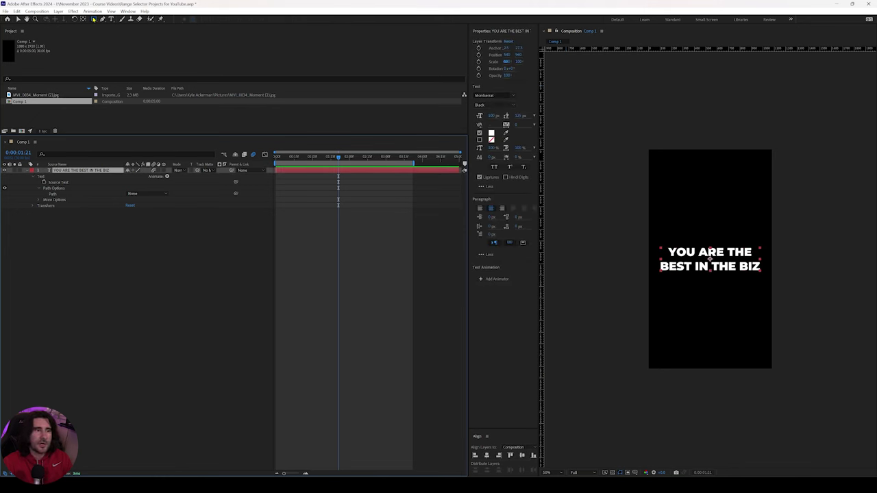
left_click(94, 19)
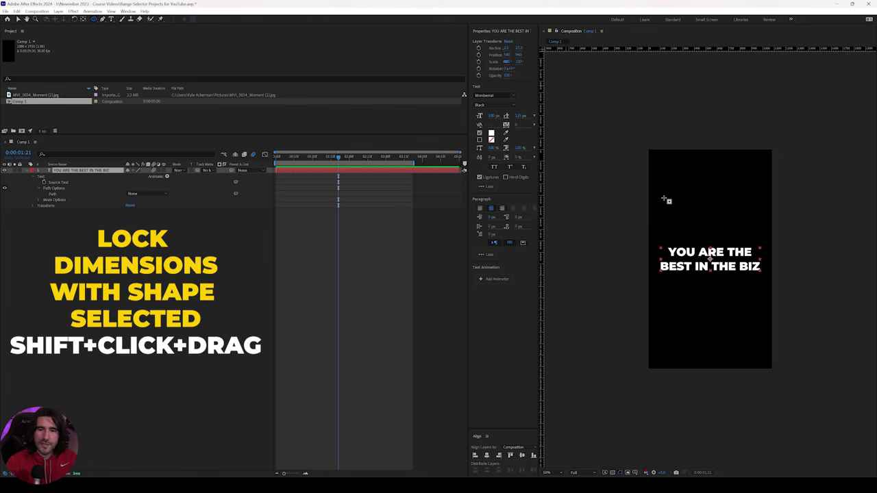
Draw a circular mask near the top of the text layer, redrawing it after undoing earlier attempts
mouse_move(671, 185)
left_mouse_down()
mouse_move(737, 250)
mouse_move(707, 232)
mouse_move(731, 247)
mouse_move(719, 246)
left_mouse_up()
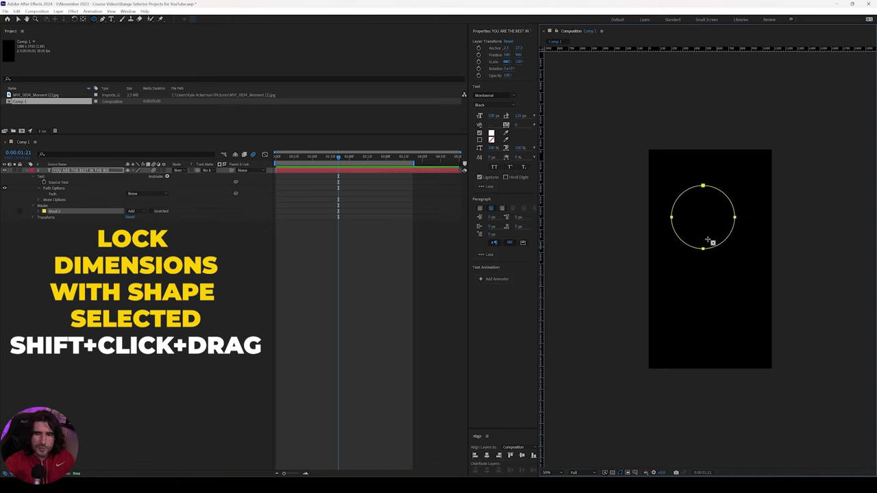
key("ctrl+z")
left_click_drag(680, 189, 723, 240)
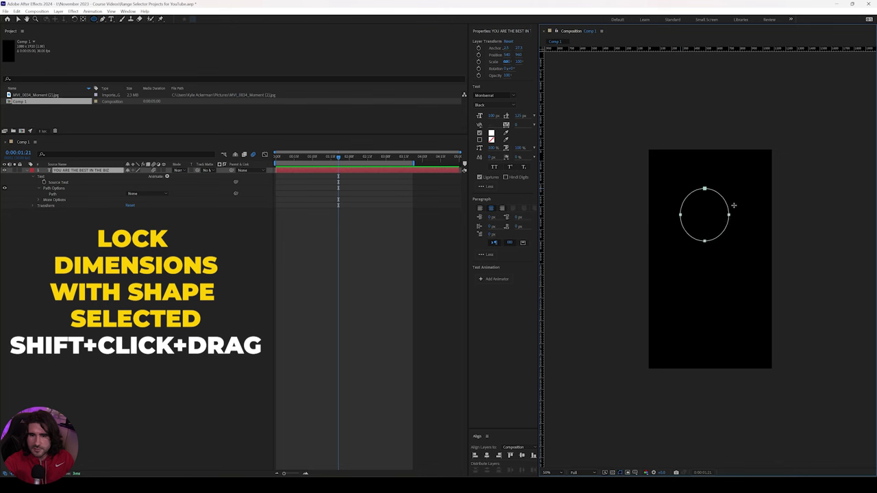
left_click(685, 186)
key("ctrl+z")
left_click_drag(675, 184, 740, 263)
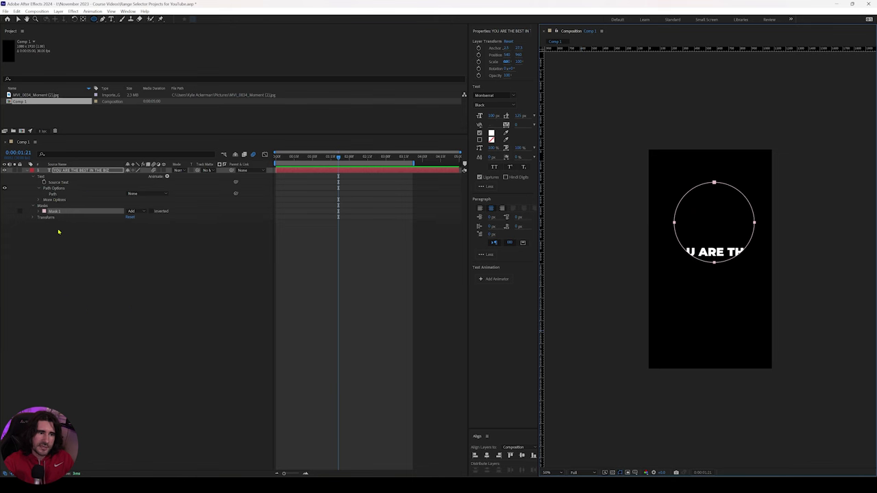
Wrap the text around Mask 1, try margins, Reverse Path, Perpendicular and Force Alignment, then delete the mask
left_click(143, 196)
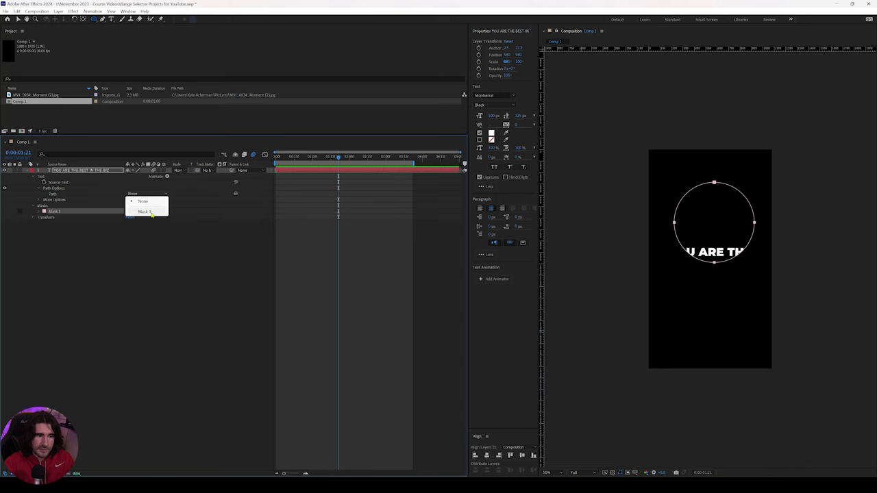
left_click(144, 212)
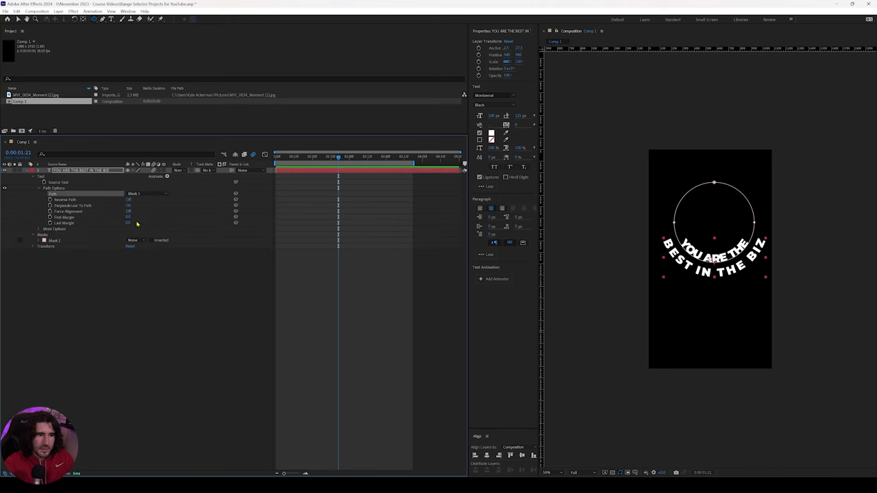
mouse_move(127, 217)
left_mouse_down()
mouse_move(148, 217)
mouse_move(131, 214)
mouse_move(135, 207)
left_mouse_up()
left_click(127, 223)
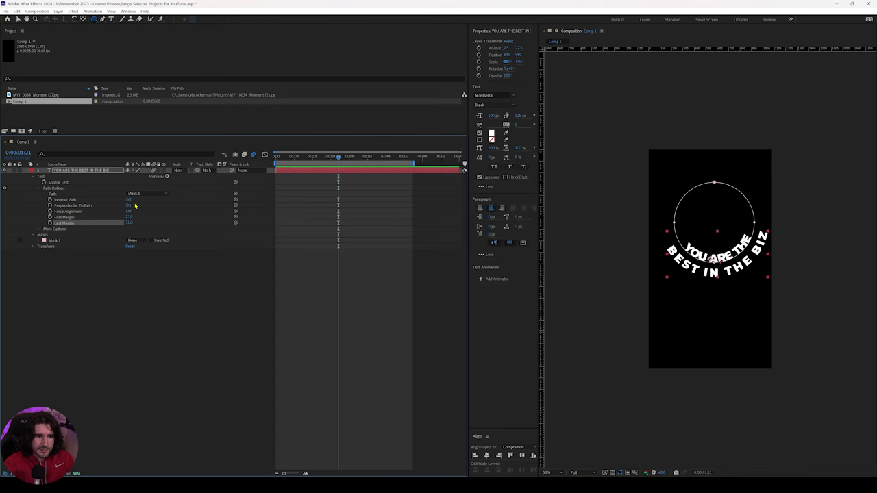
left_click(128, 199)
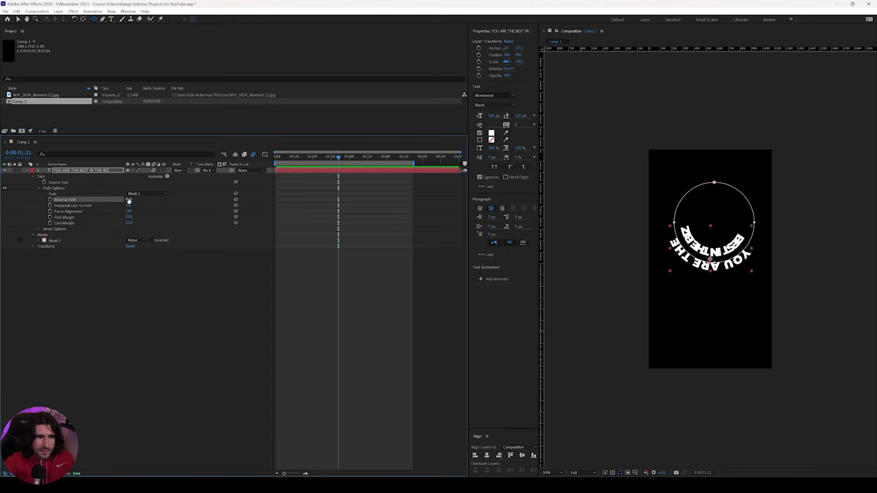
left_click(128, 206)
left_click(128, 206)
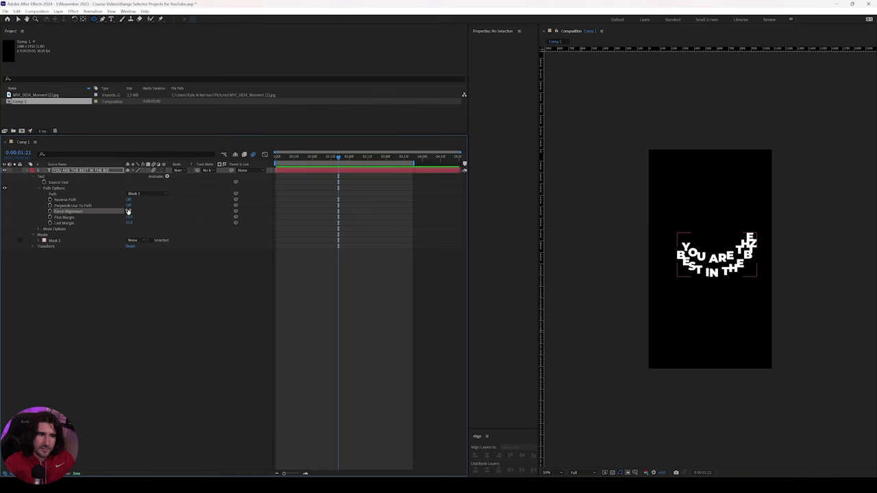
left_click(128, 211)
left_click(129, 211)
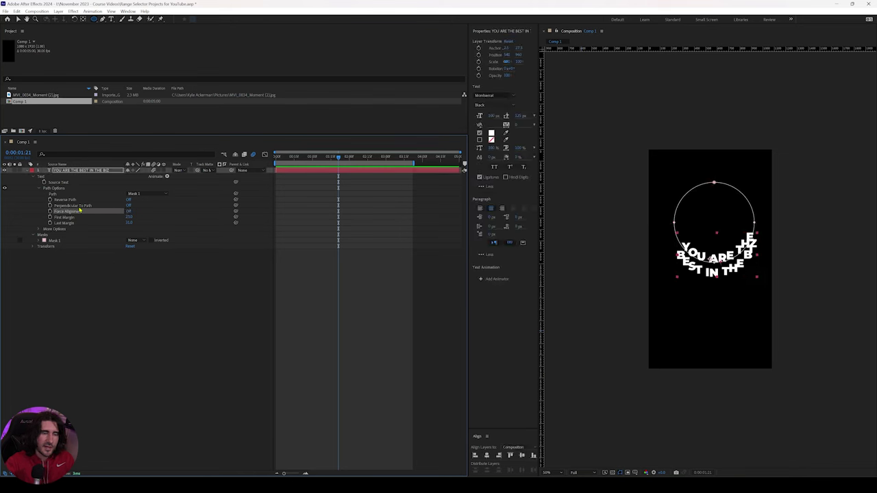
left_click(52, 235)
key("Delete")
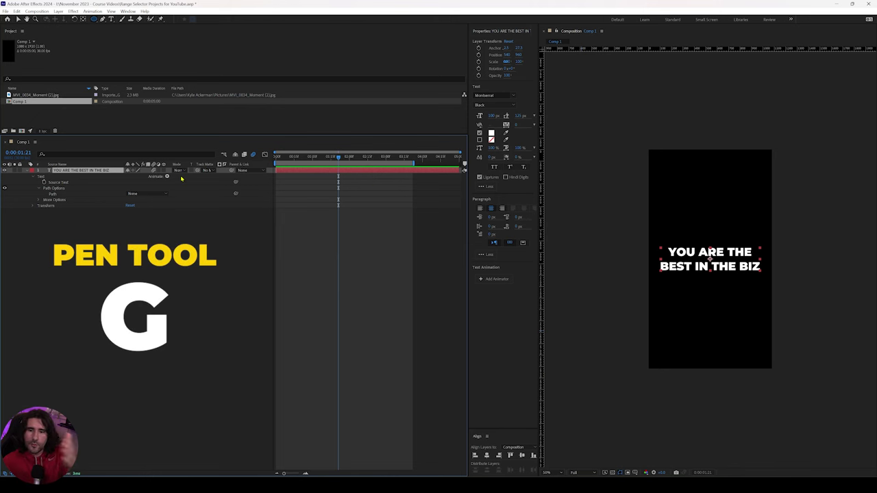
Draw an S-shaped wavy open mask with five Bezier points snaking down the comp
left_click(103, 19)
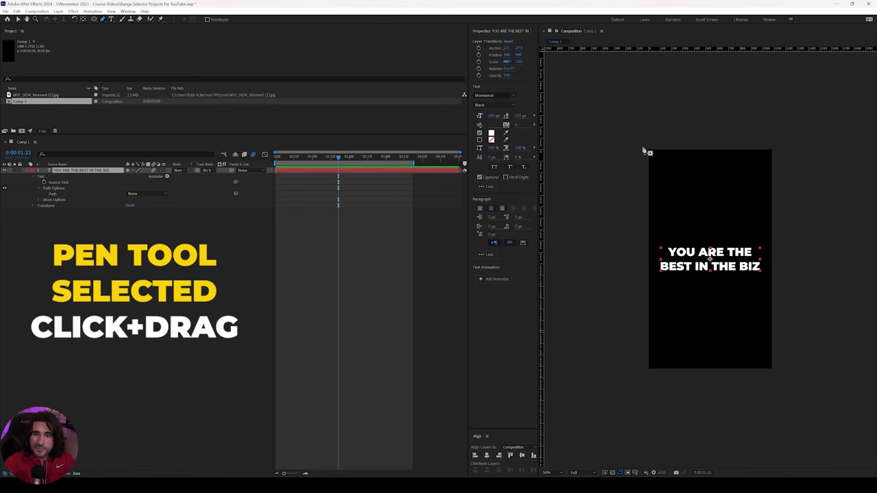
left_click_drag(643, 148, 656, 157)
left_click_drag(753, 201, 762, 228)
left_click_drag(642, 286, 672, 312)
left_click_drag(778, 386, 752, 405)
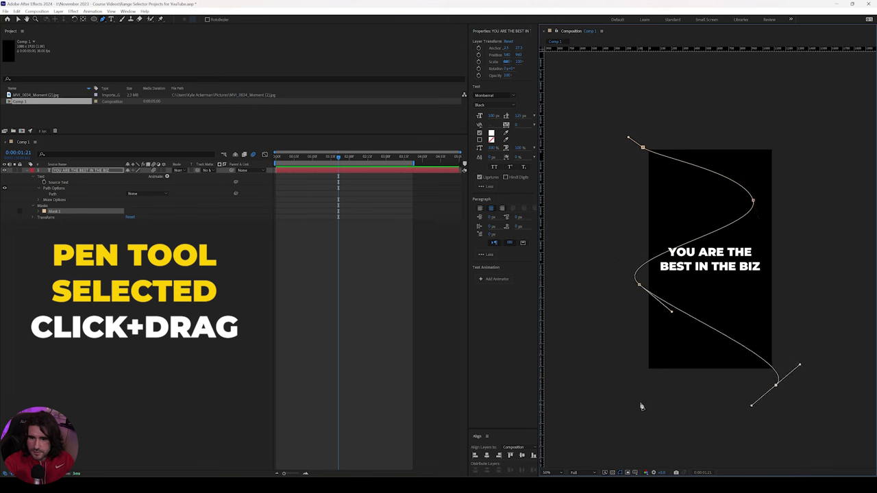
left_click_drag(639, 403, 632, 412)
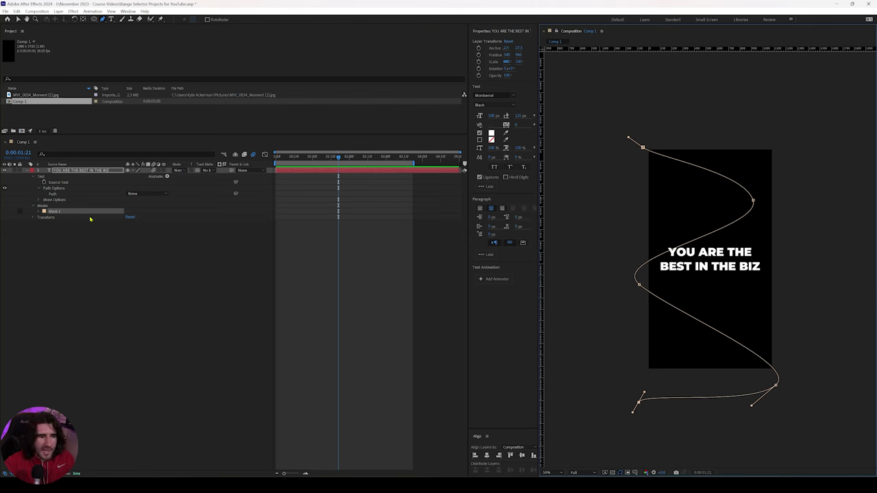
Copy Mask 1's Mask Path and select the text layer's Transform > Position property
left_click(39, 212)
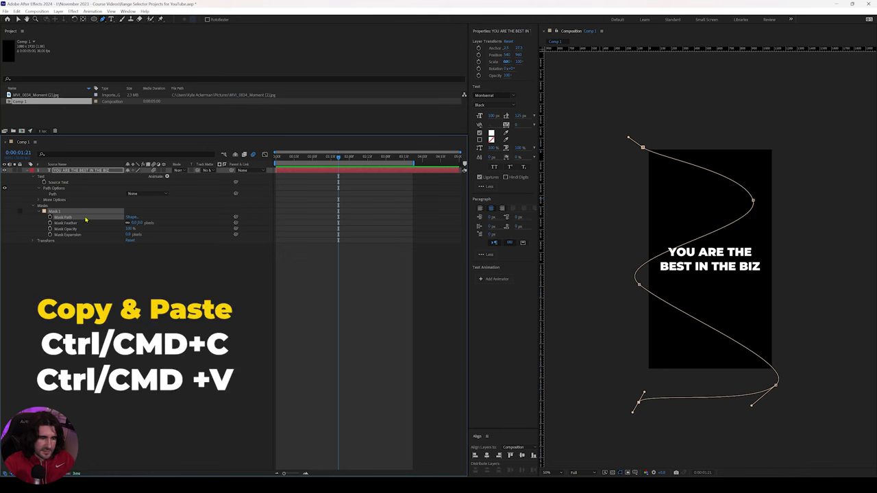
key("ctrl+v")
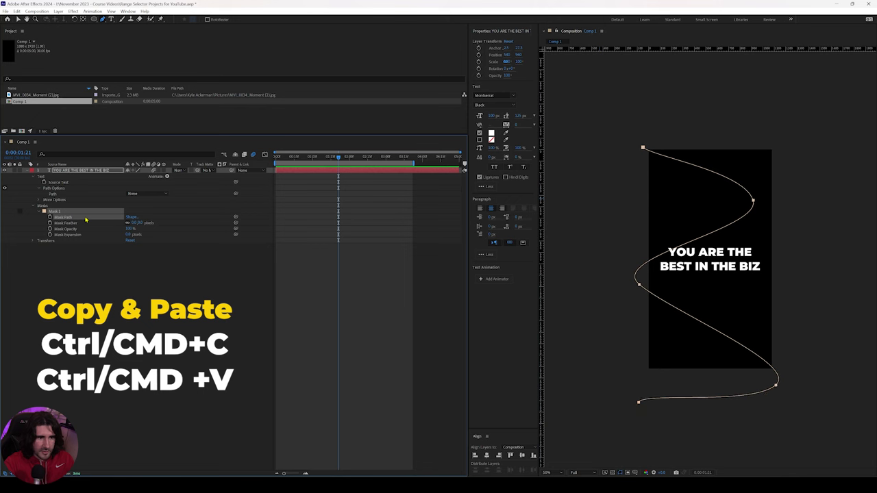
left_click(33, 241)
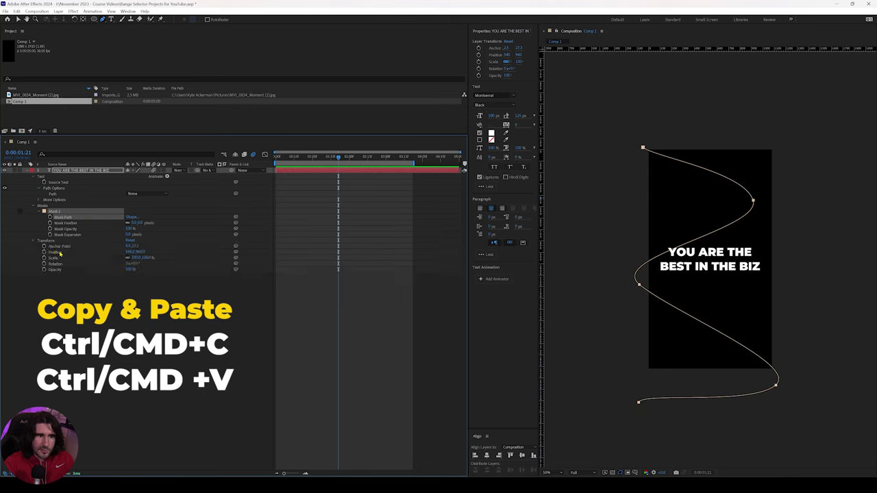
left_click(54, 252)
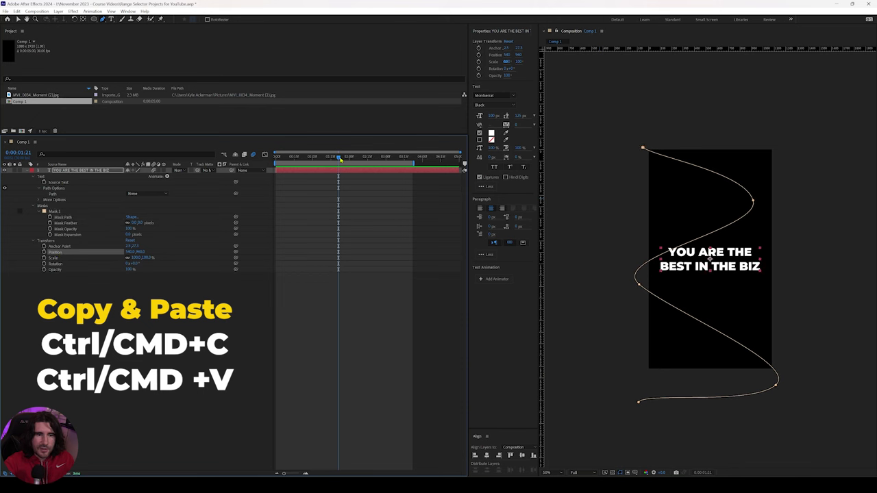
At time 0, paste the mask path into Position and preview the text moving along it
left_click_drag(338, 158, 272, 161)
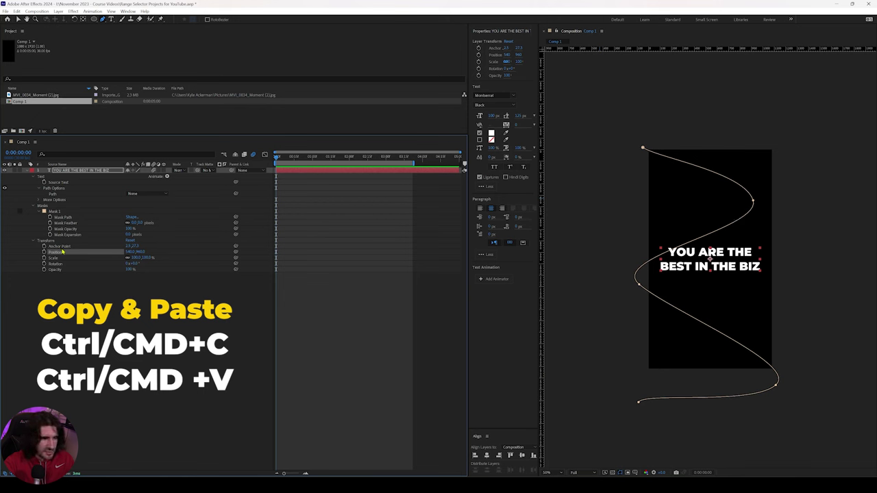
key("ctrl+v")
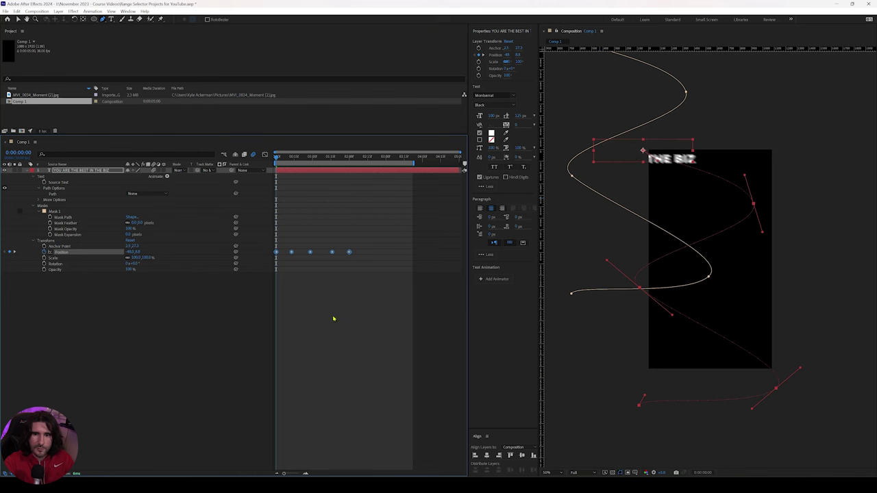
key("space")
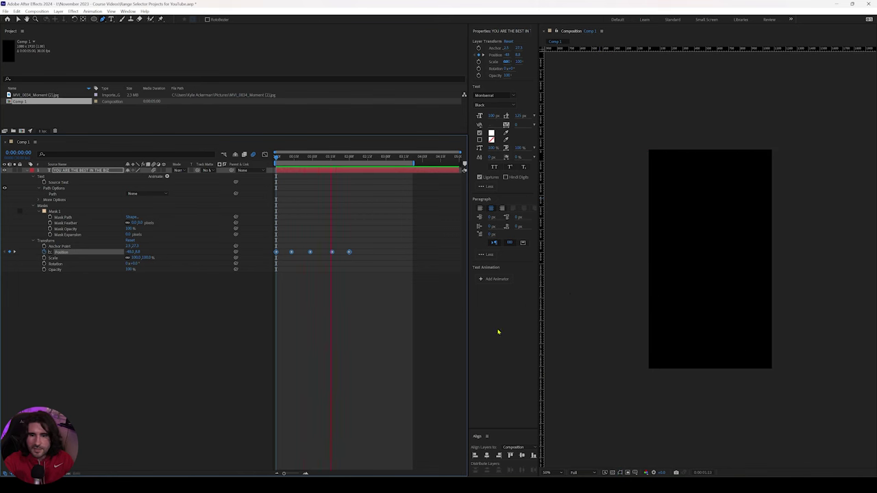
key("n")
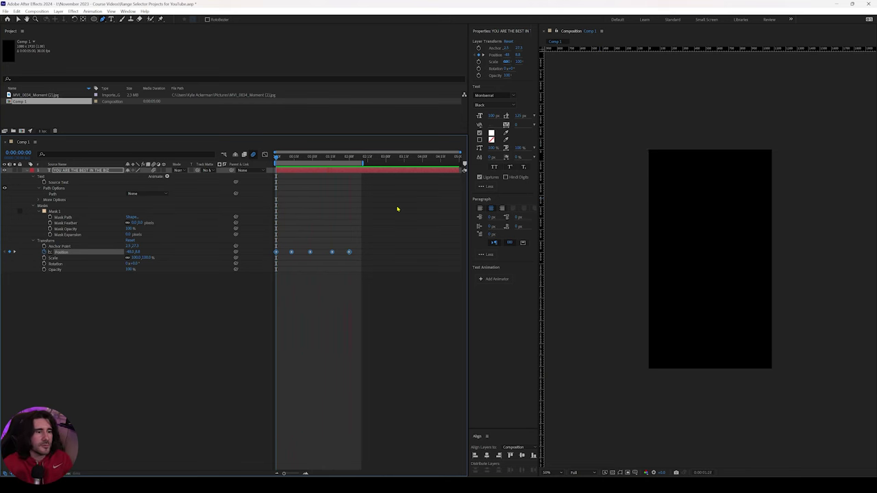
key("space")
Delete the Position path keyframes and the mask from the text layer
left_click(49, 206)
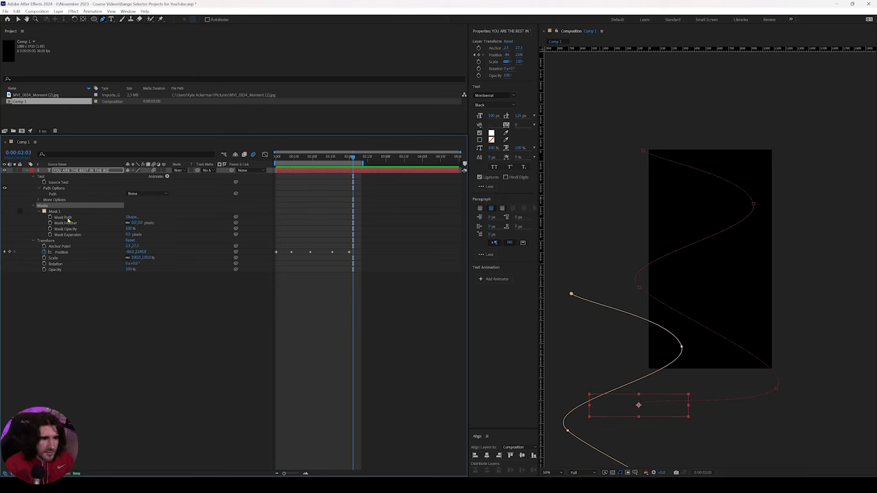
left_click(147, 306)
left_click(39, 205)
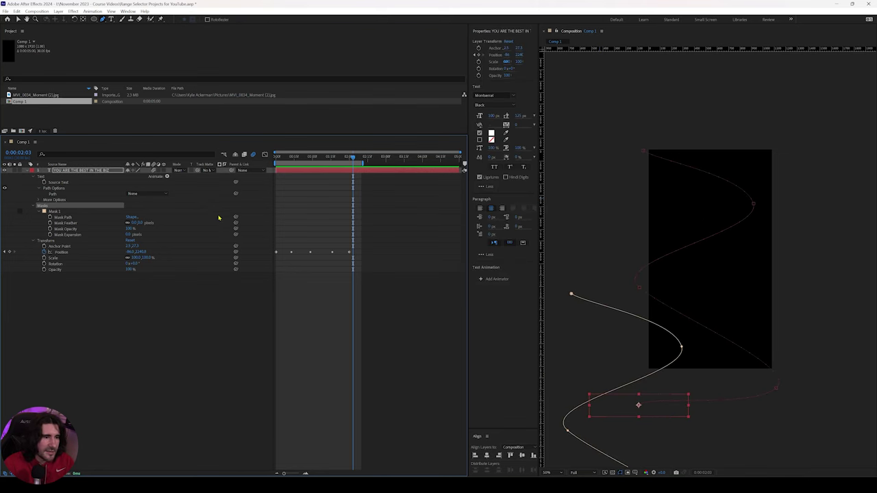
left_click(34, 205)
left_click_drag(373, 198, 283, 232)
key("Delete")
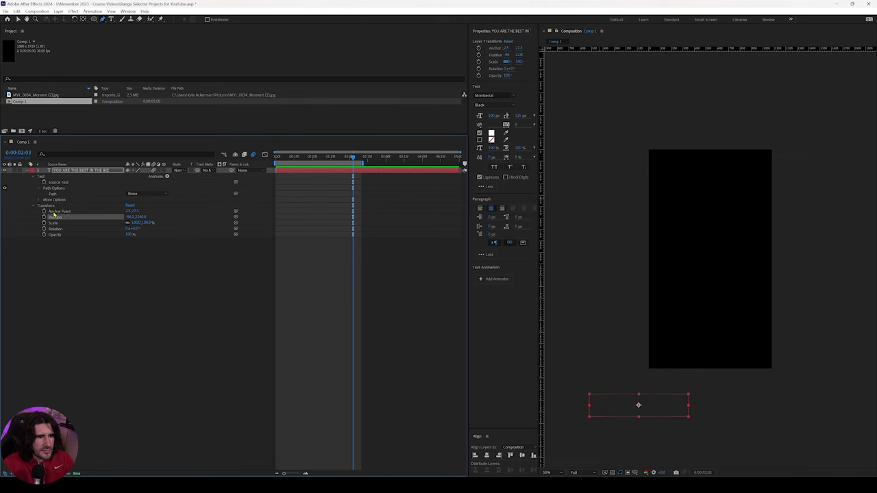
Centre the text horizontally and vertically with Align, back to 540, 960, and set viewer magnification to Fit
left_click(34, 205)
left_click(38, 188)
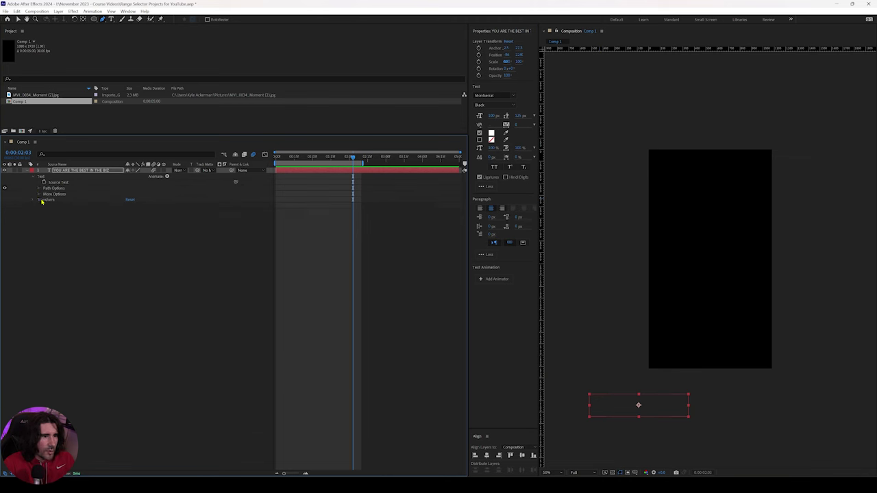
left_click(39, 195)
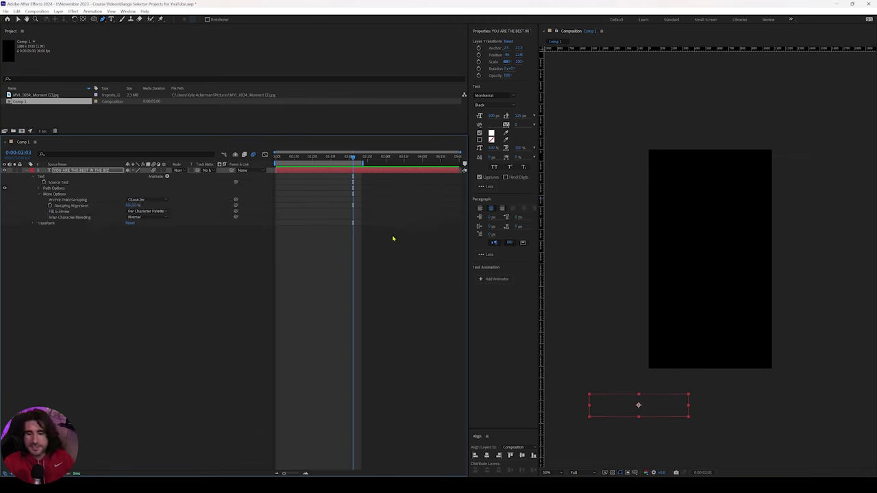
left_click(486, 455)
left_click(521, 455)
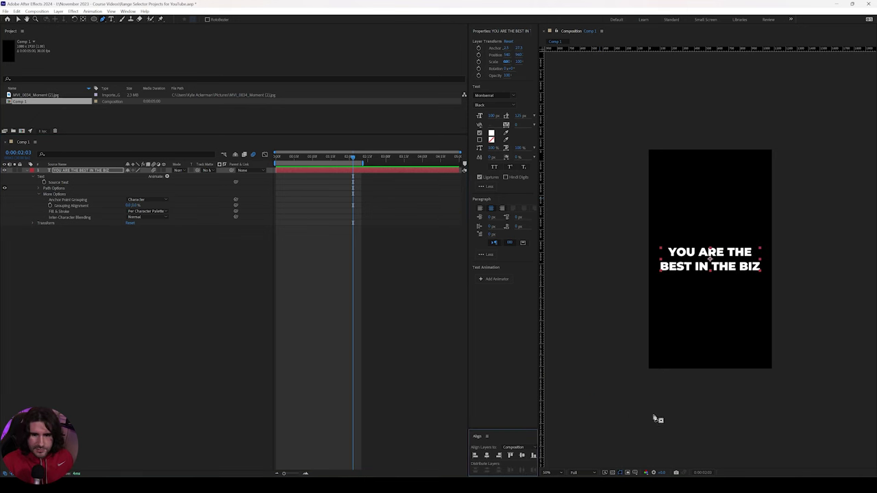
left_click(83, 201)
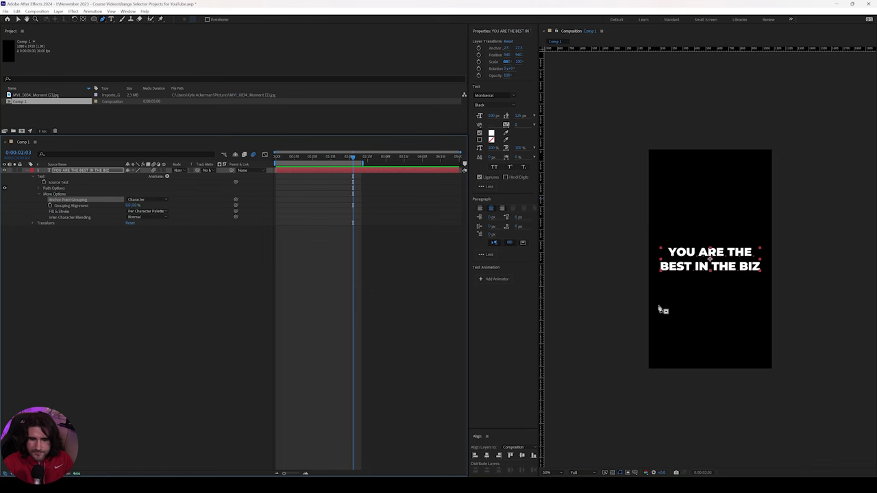
left_click(562, 473)
left_click(552, 352)
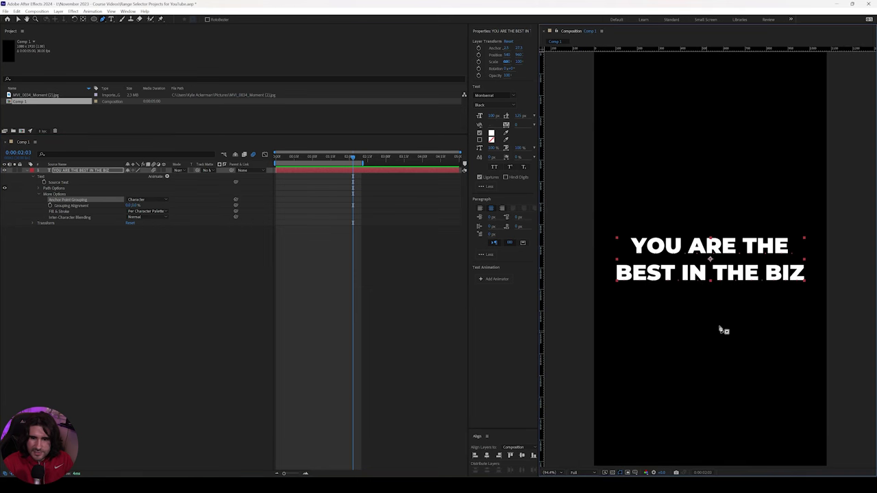
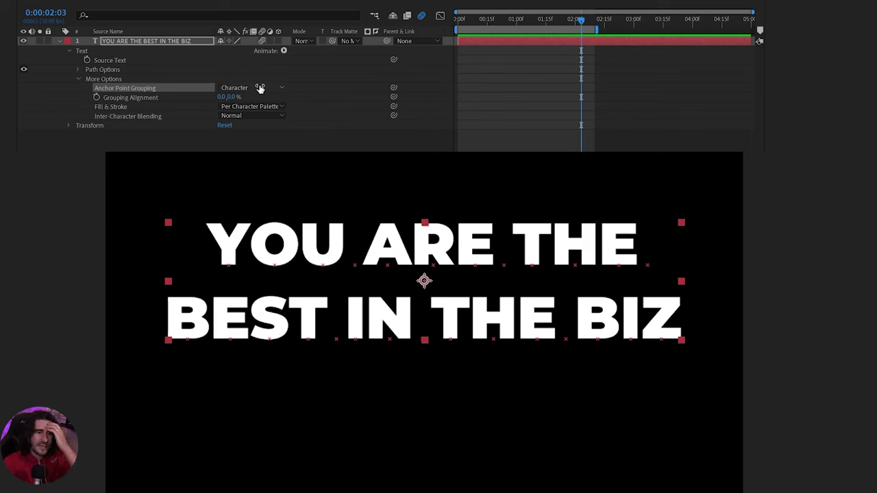
Set Anchor Point Grouping to Word, then reopen the grouping options for Line
left_click(260, 88)
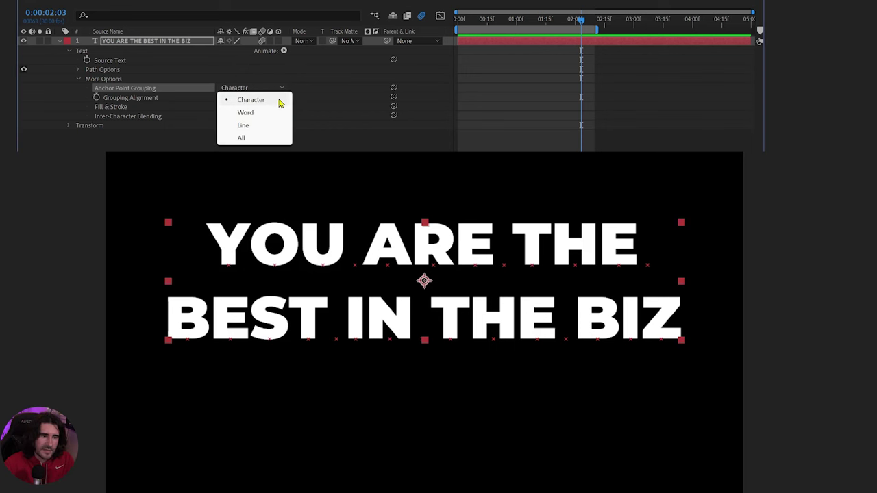
left_click(274, 112)
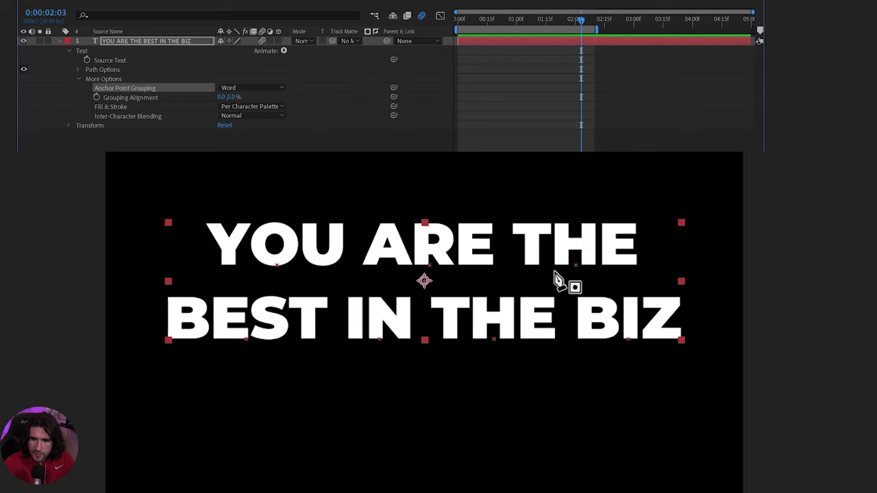
left_click(250, 89)
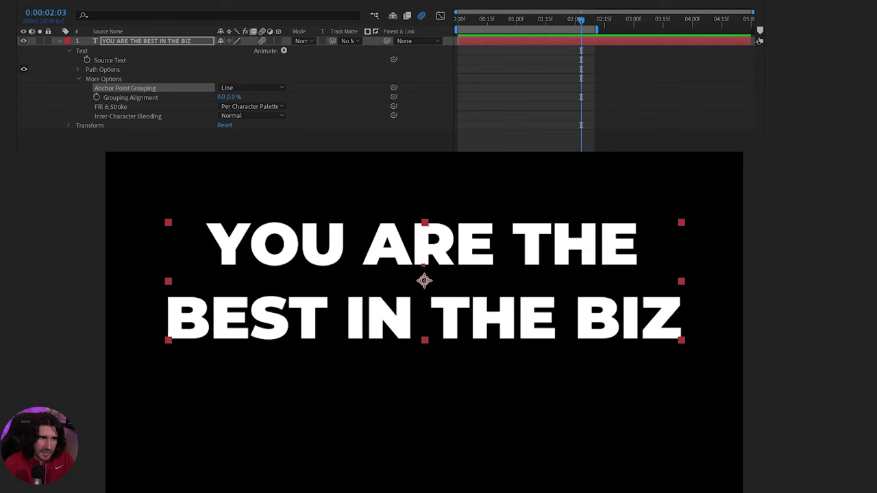
Add two new lines, 'here er' and 'antoher', beneath BIZ in the title text
left_click(660, 323)
left_click(683, 312)
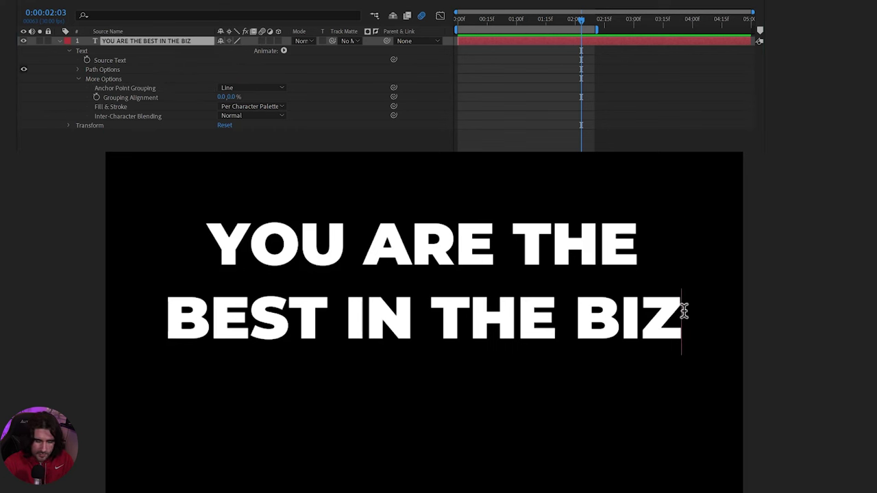
key("Return")
type("here er")
key("Return")
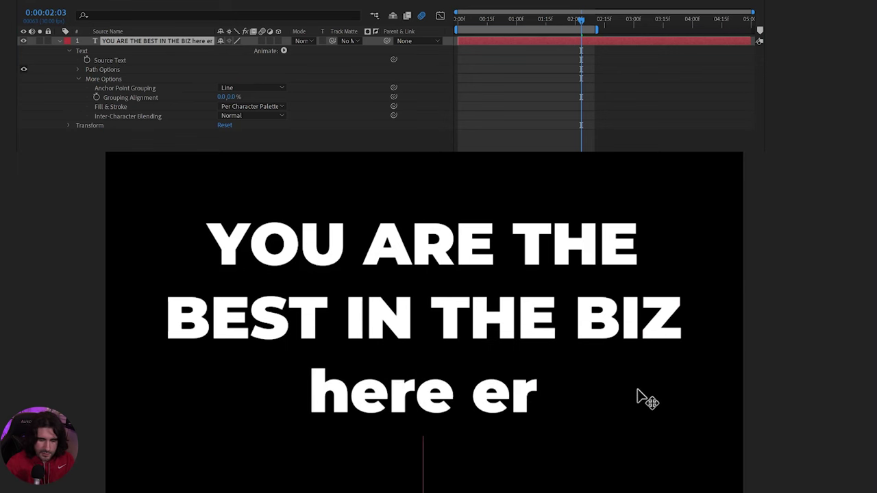
type("antoh")
key("BackSpace")
type("er")
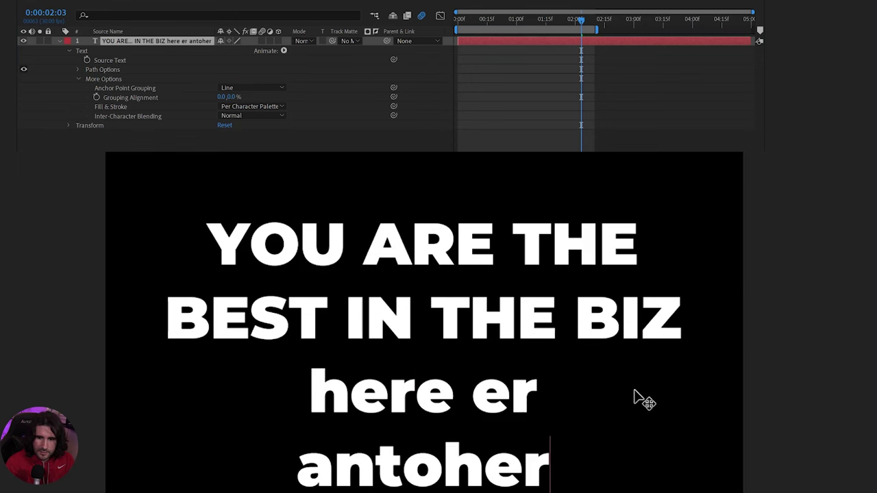
key("Escape")
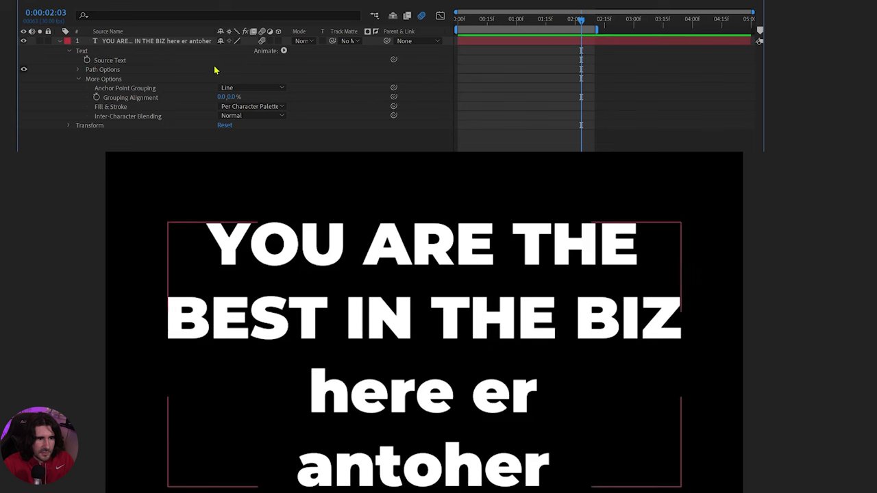
left_click(142, 88)
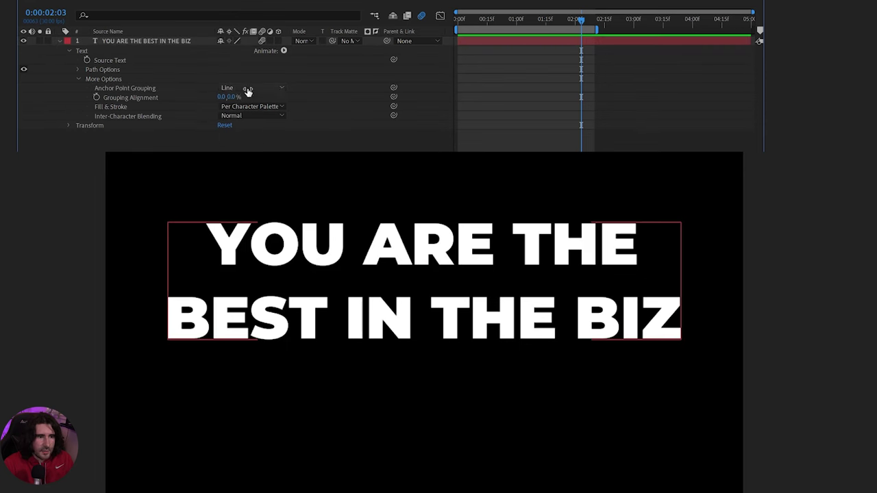
Try All anchor point grouping, moving the anchor left of centre and undoing it
left_click(247, 91)
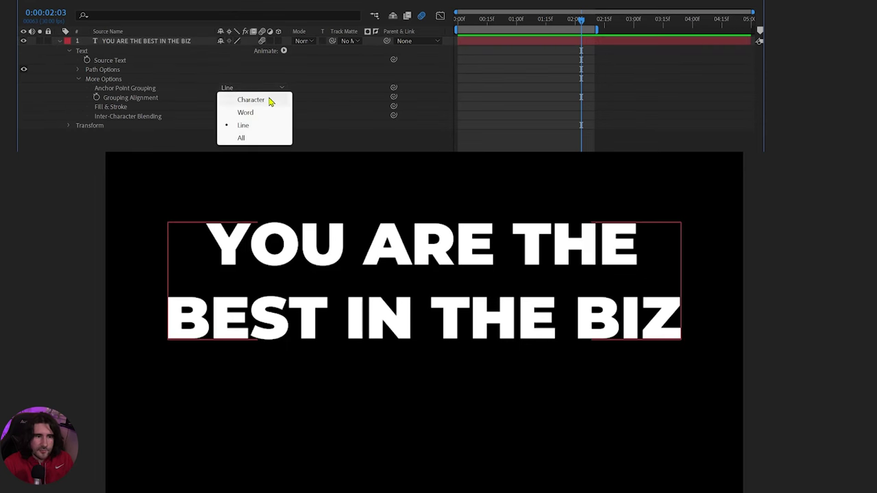
left_click(270, 137)
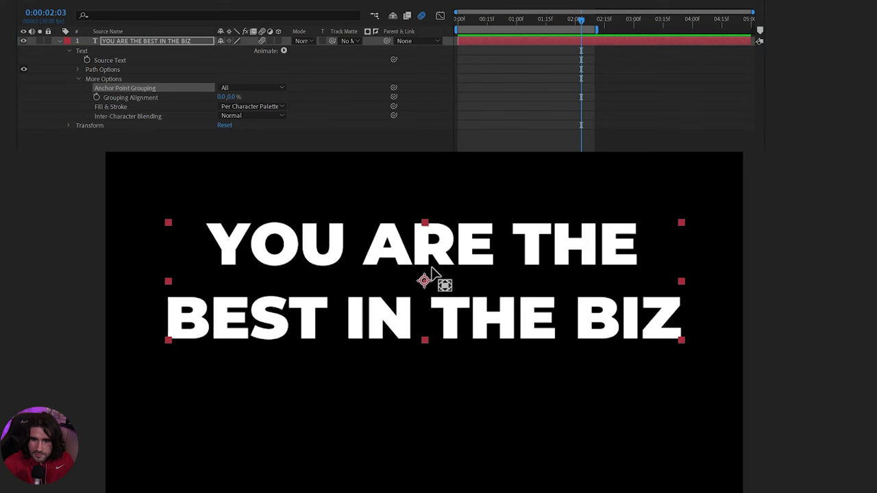
left_click_drag(432, 267, 316, 268)
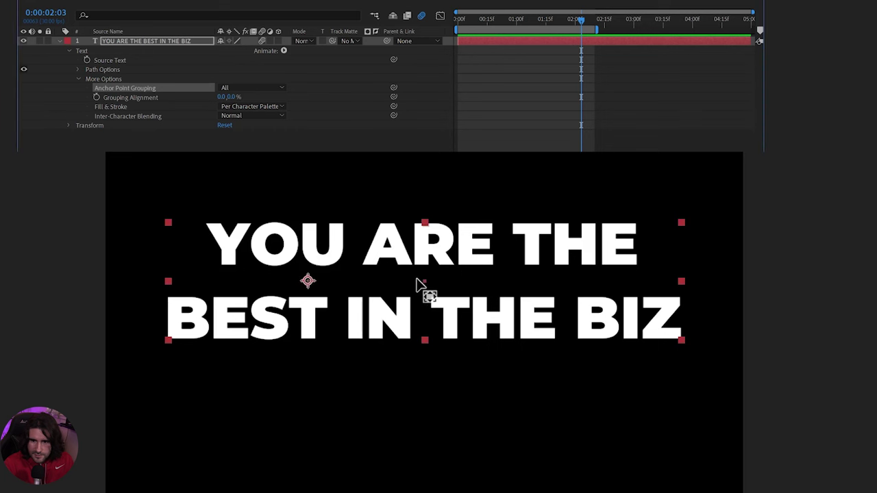
key("ctrl+z")
Group anchor points by Character and scrub Grouping Alignment to -68%, then 0, -20%
left_click(252, 88)
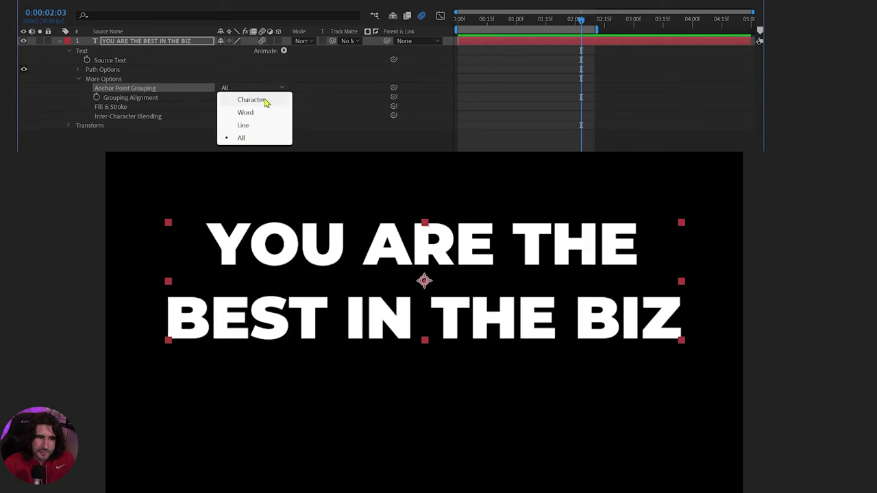
left_click(266, 102)
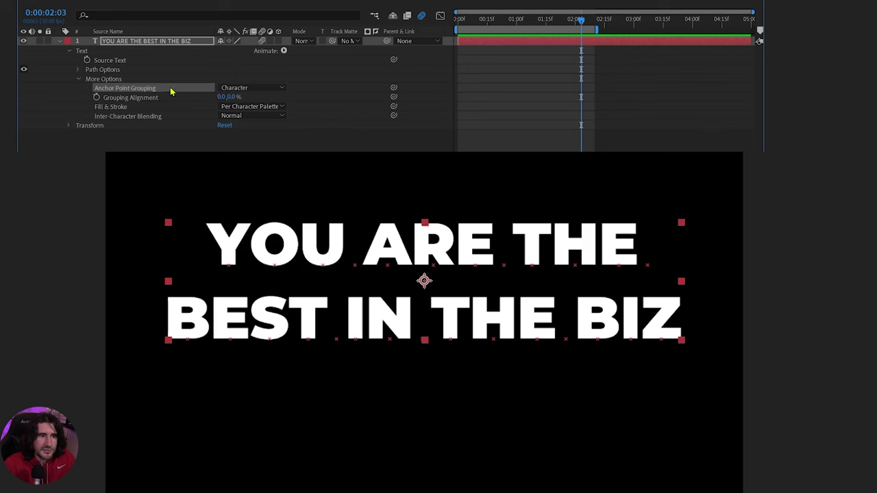
left_click(229, 87)
left_click(227, 89)
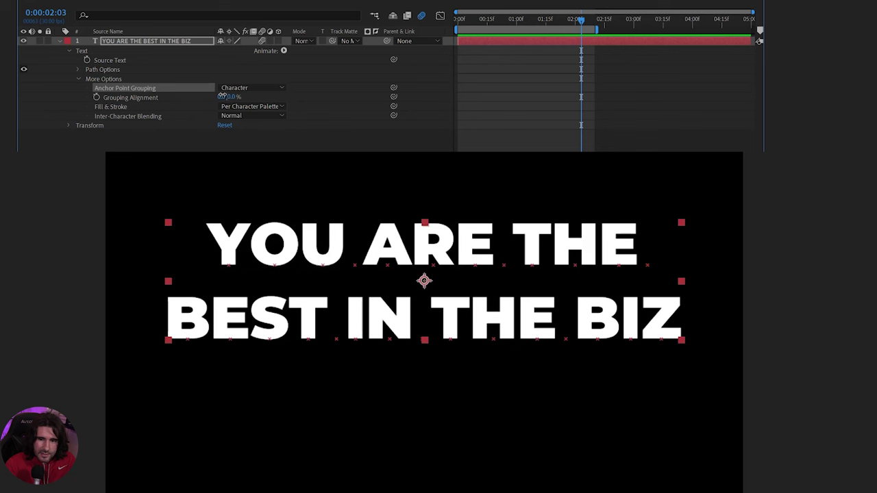
mouse_move(223, 97)
left_mouse_down()
mouse_move(179, 96)
mouse_move(196, 96)
left_mouse_up()
left_click_drag(231, 96, 212, 93)
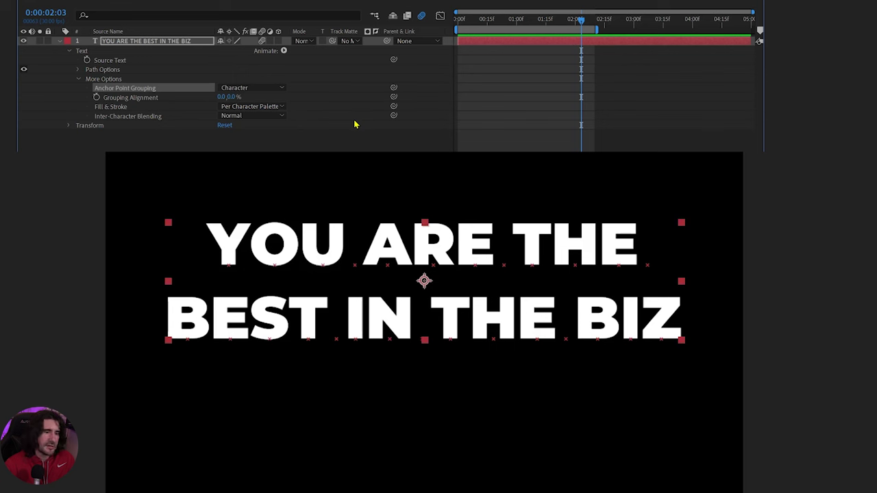
left_click(157, 109)
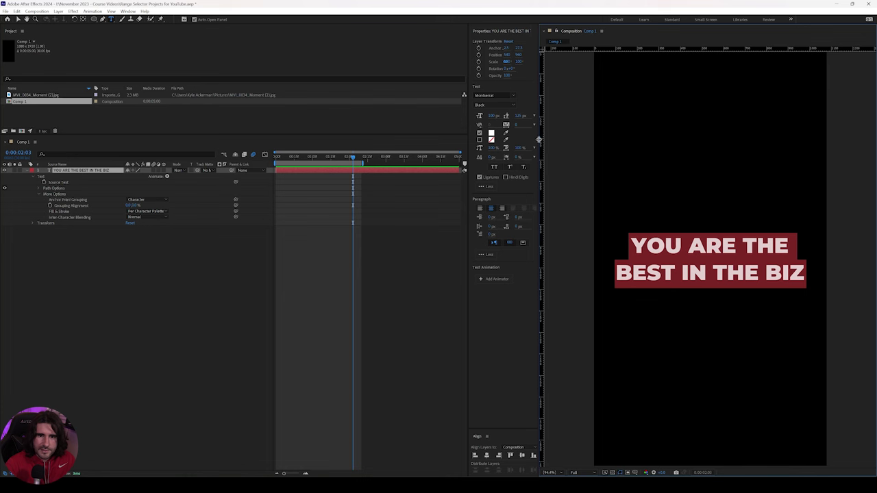
Turn on a red stroke for the text and tighten its tracking to -146
left_click_drag(539, 139, 569, 139)
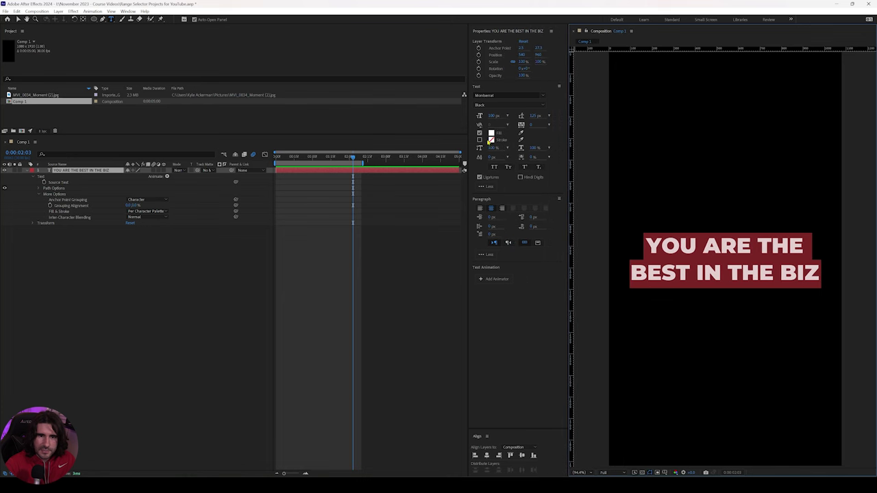
left_click(480, 140)
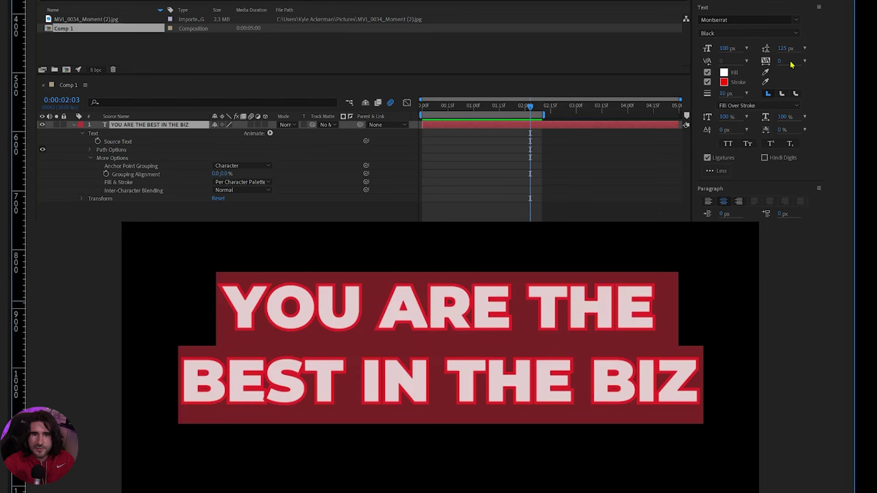
left_click_drag(779, 61, 721, 67)
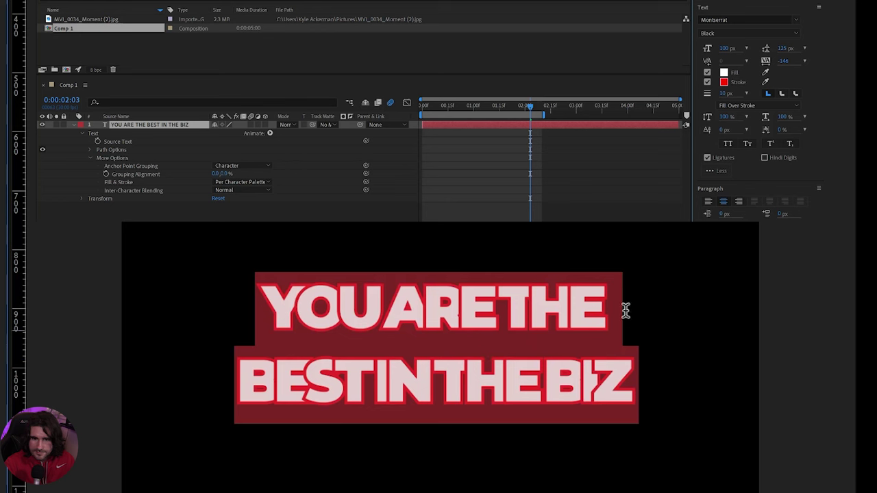
Try All Fills Over All Strokes ordering and reset tracking to 0
left_click(255, 182)
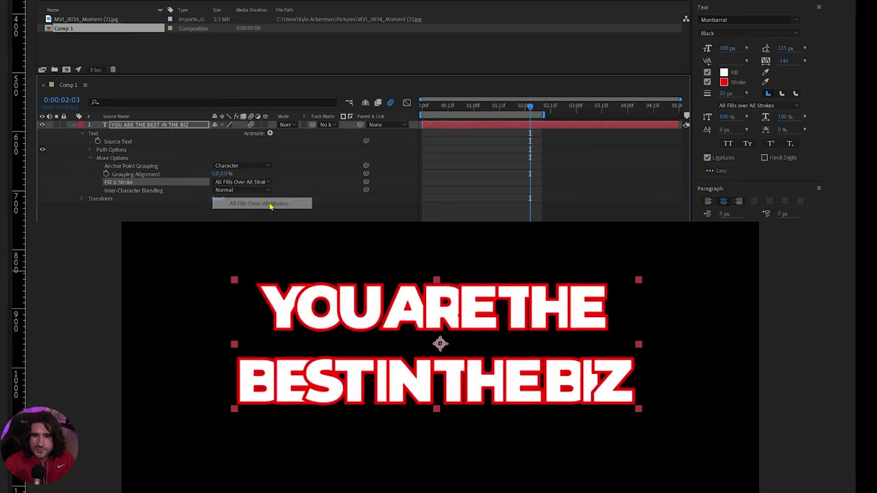
left_click(271, 206)
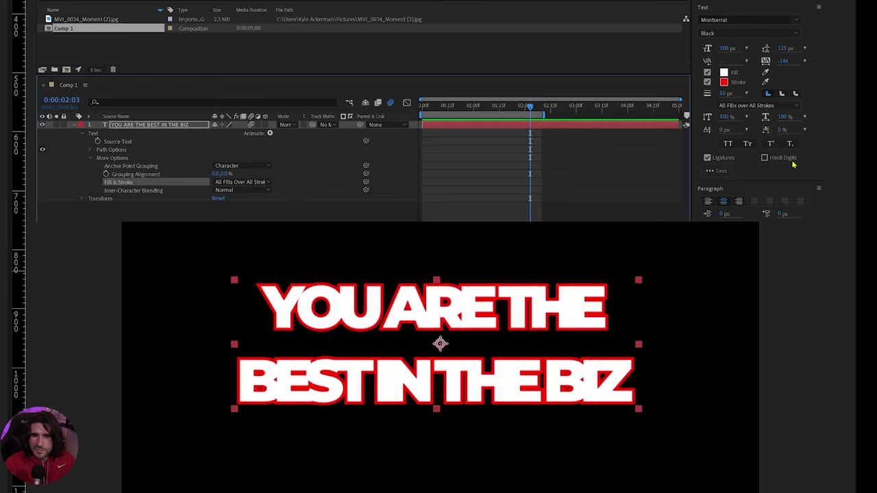
left_click(785, 61)
type("0")
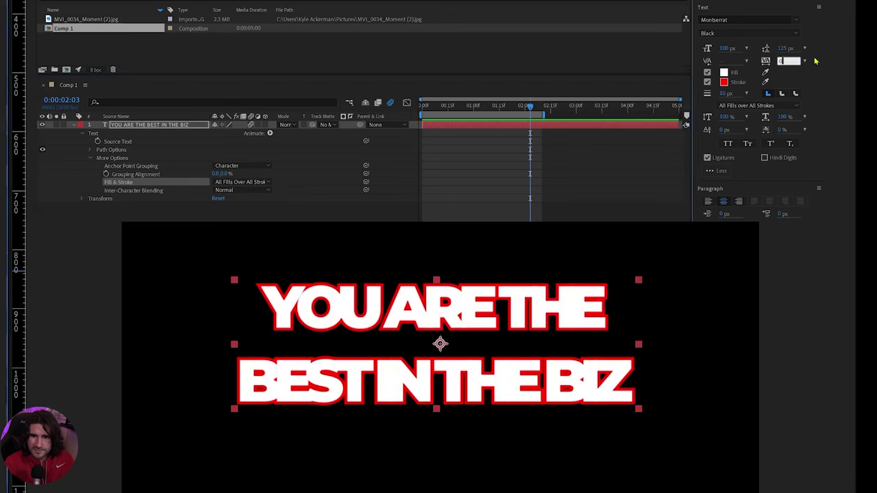
key("Return")
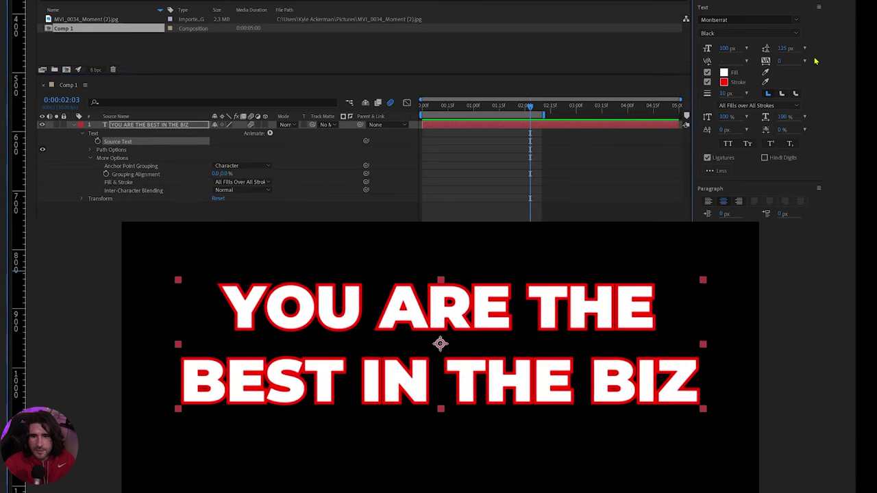
Try All Strokes Over All Fills, return to Per Character Palette, and show Inter-Character Blending
left_click(248, 183)
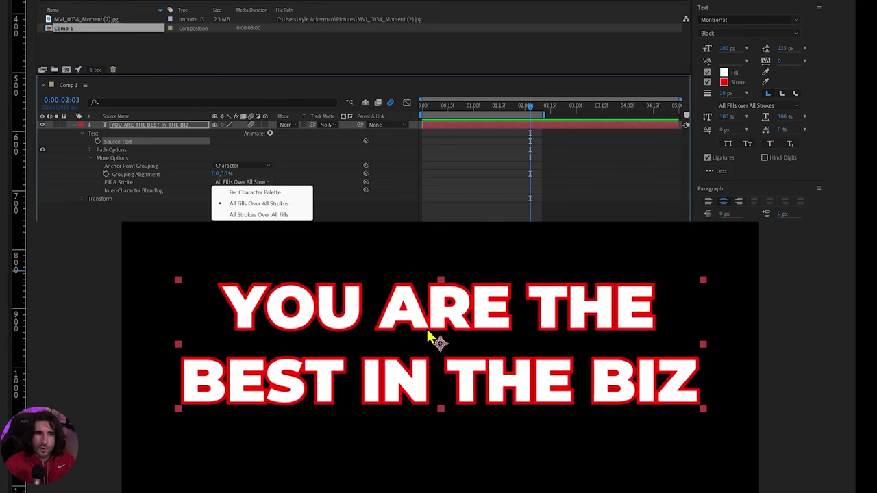
left_click(259, 215)
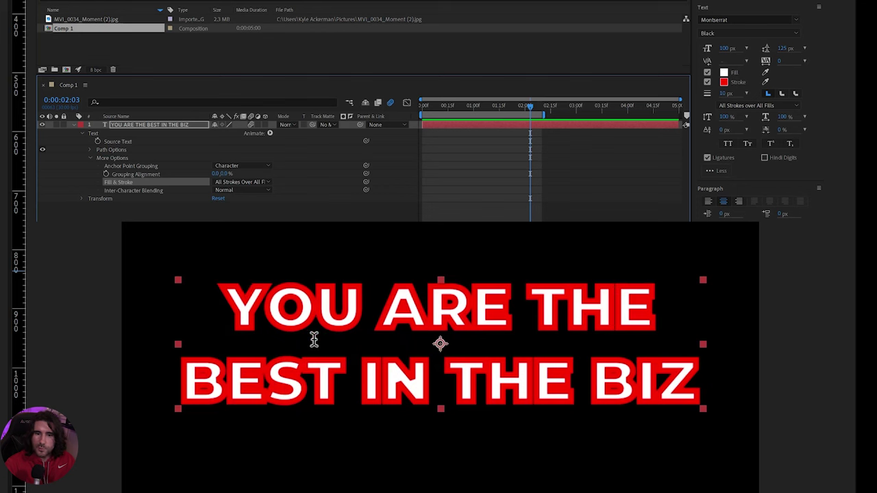
left_click(236, 183)
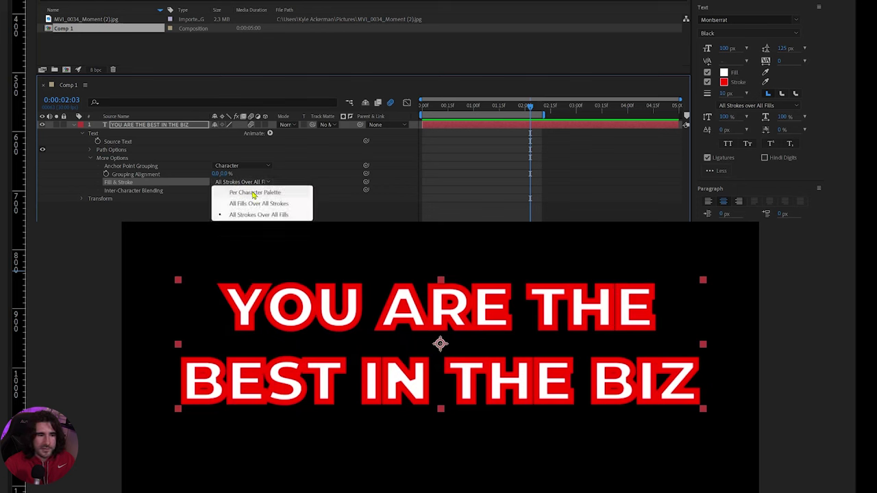
left_click(254, 193)
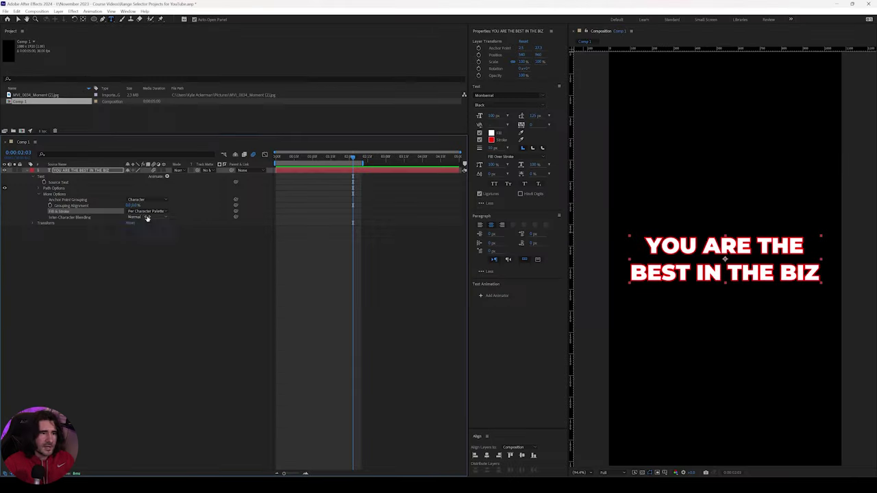
left_click(233, 190)
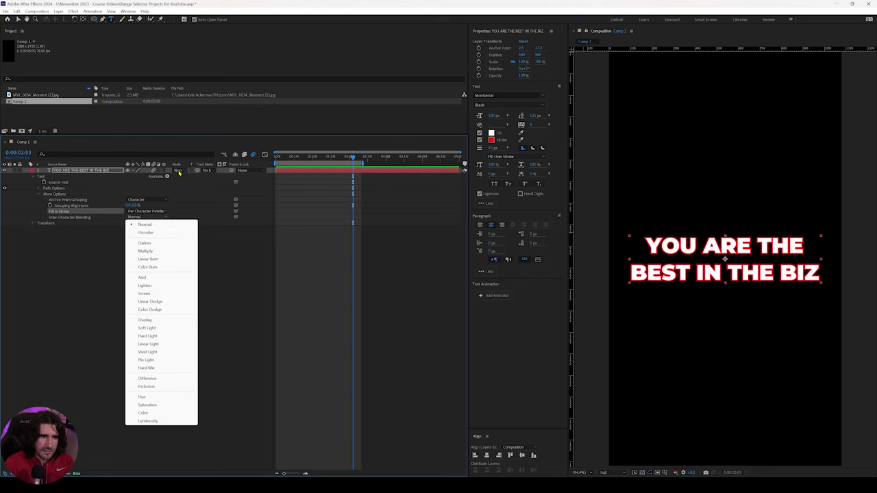
Add the MVI_0034 image as a layer beneath the text
left_click(179, 170)
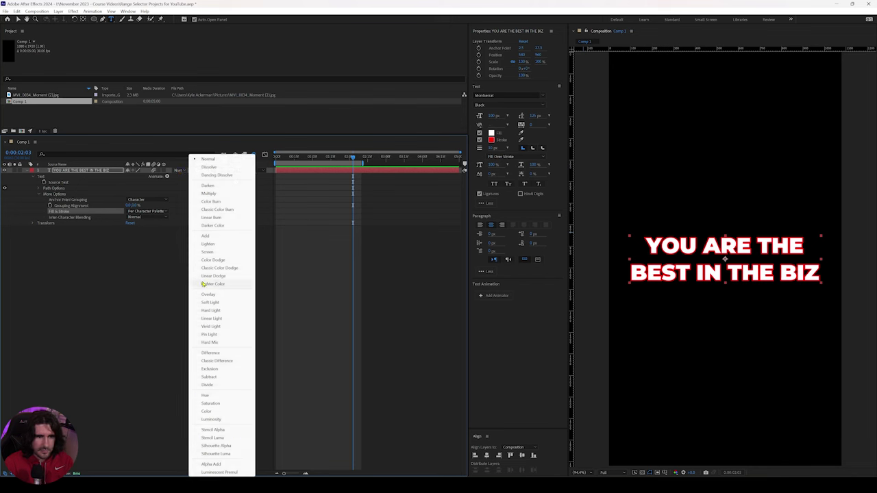
left_click(141, 218)
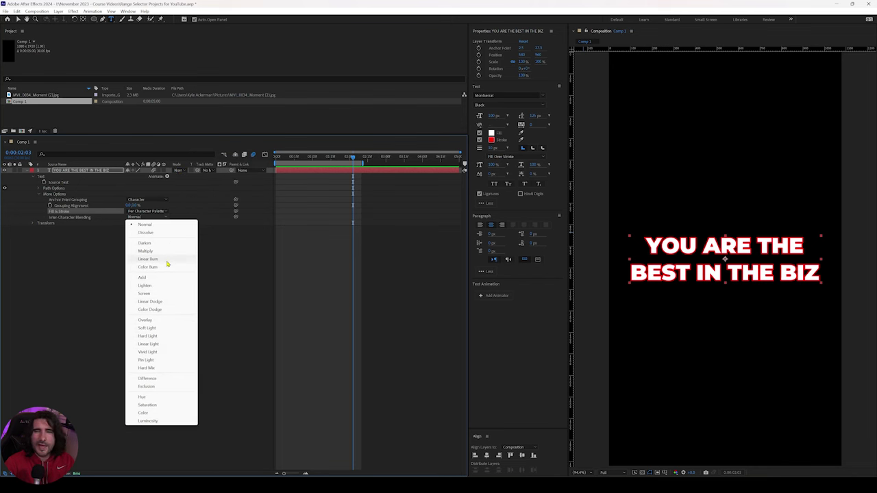
left_click(13, 88)
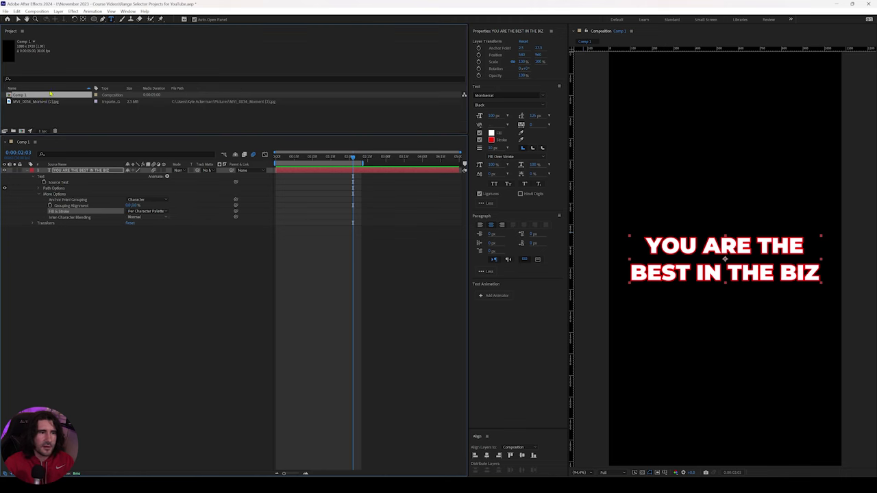
left_click(36, 102)
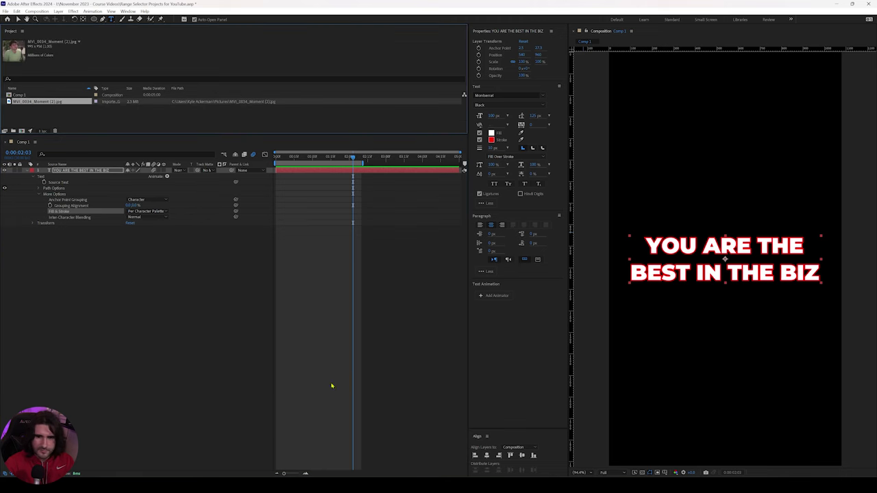
left_click_drag(331, 386, 331, 386)
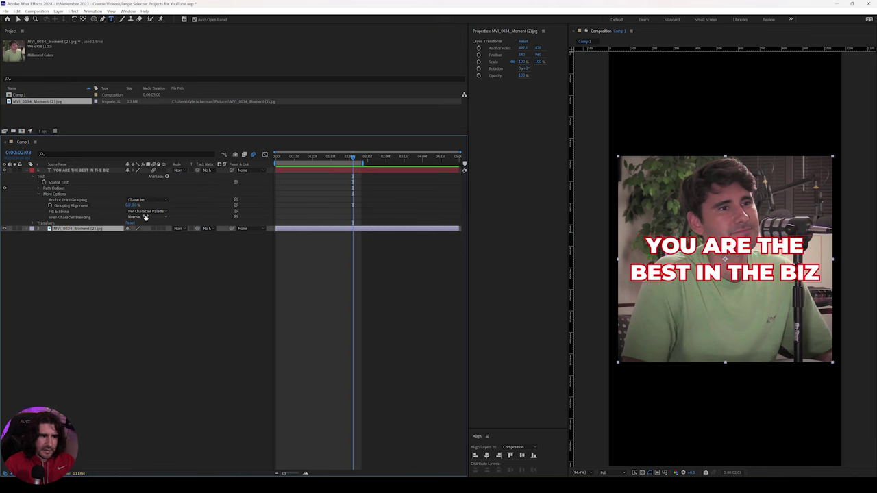
Try Difference inter-character blending and set the text layer mode to Stencil Luma
left_click(154, 217)
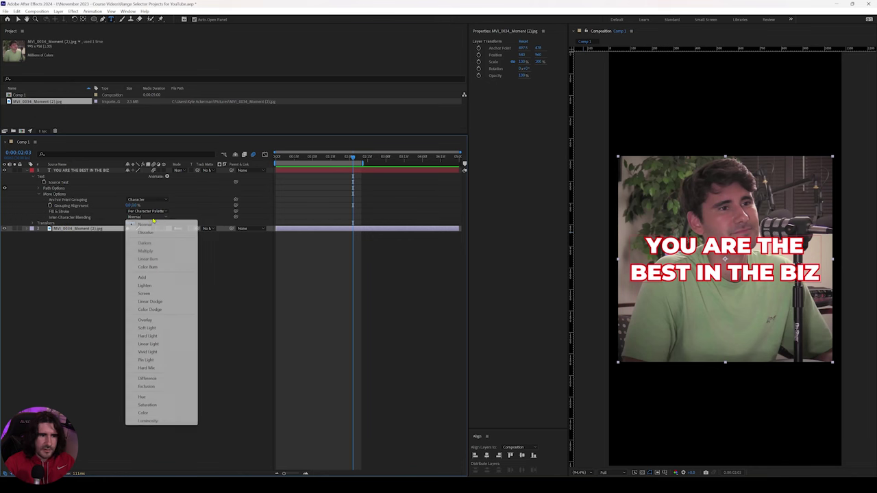
left_click(171, 379)
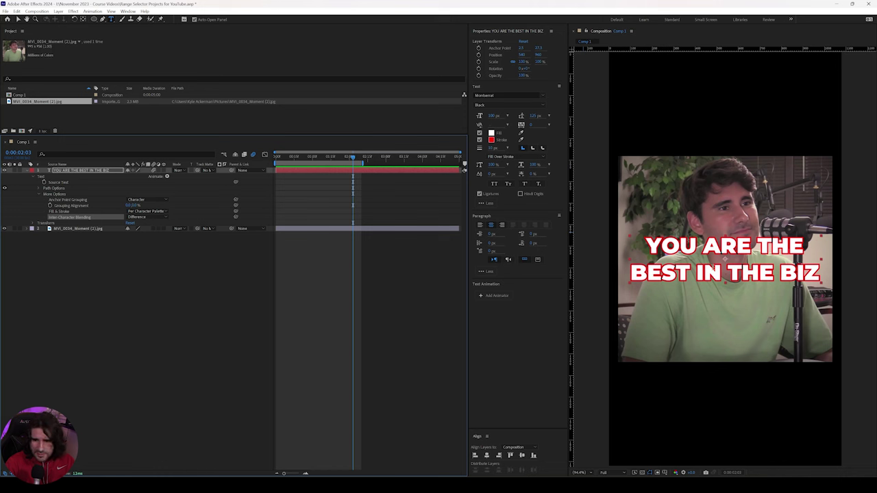
left_click(181, 170)
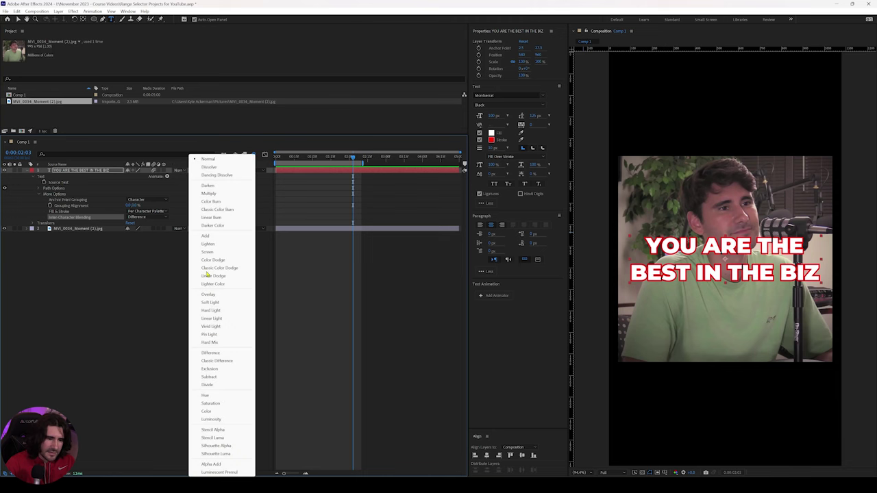
left_click(228, 439)
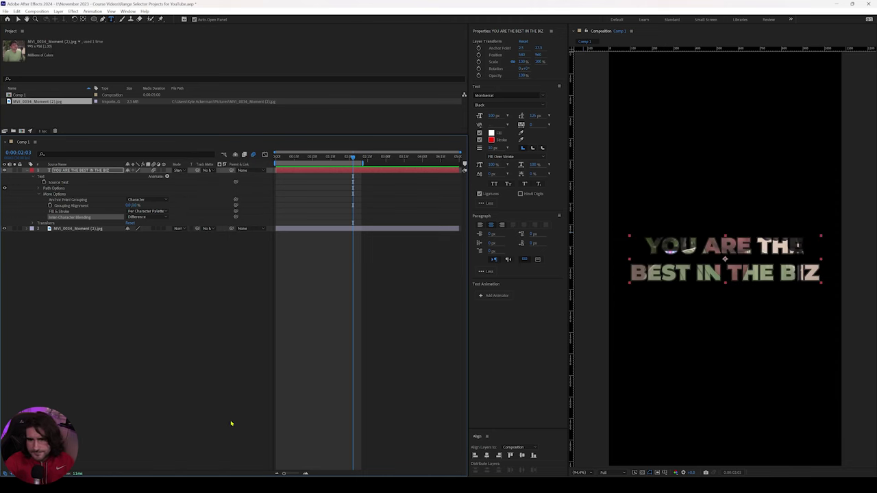
Cycle inter-character blending through Multiply, Screen and Color, then back to Normal
left_click(147, 217)
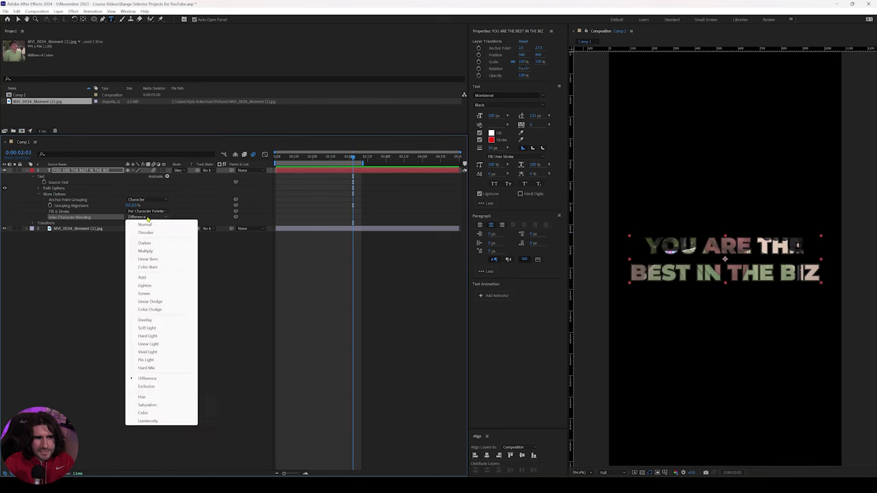
left_click(169, 251)
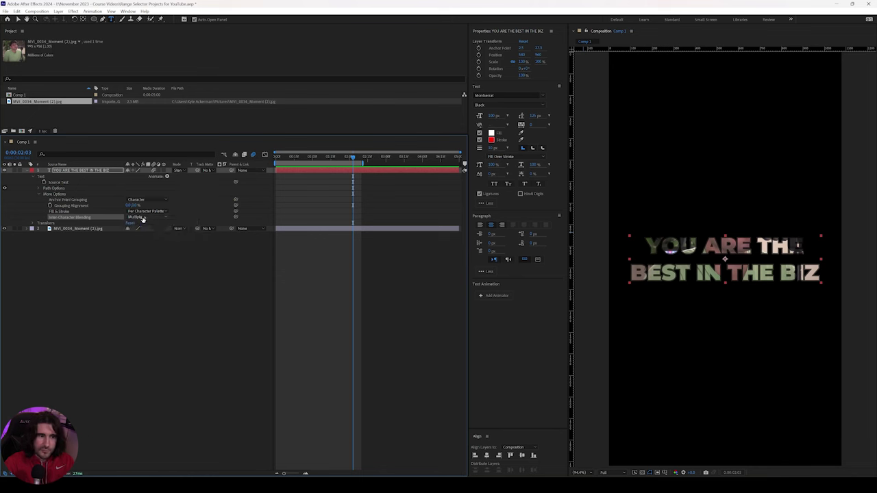
left_click(143, 218)
left_click(158, 294)
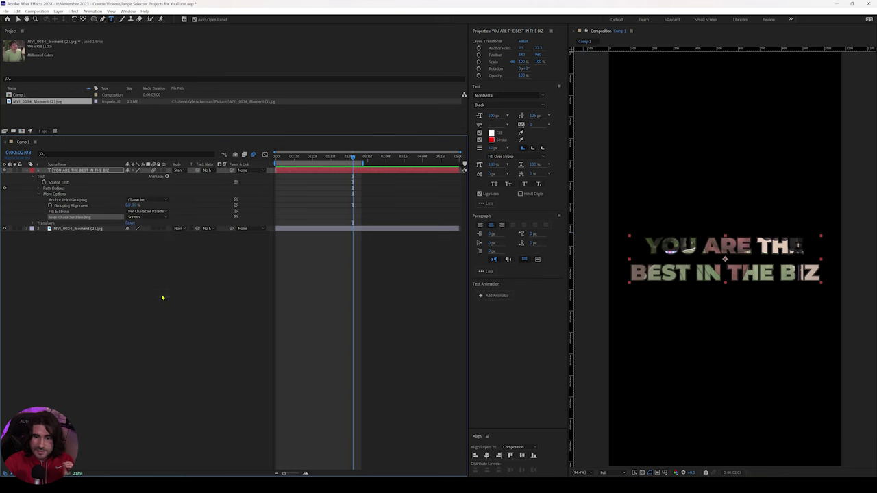
left_click(144, 217)
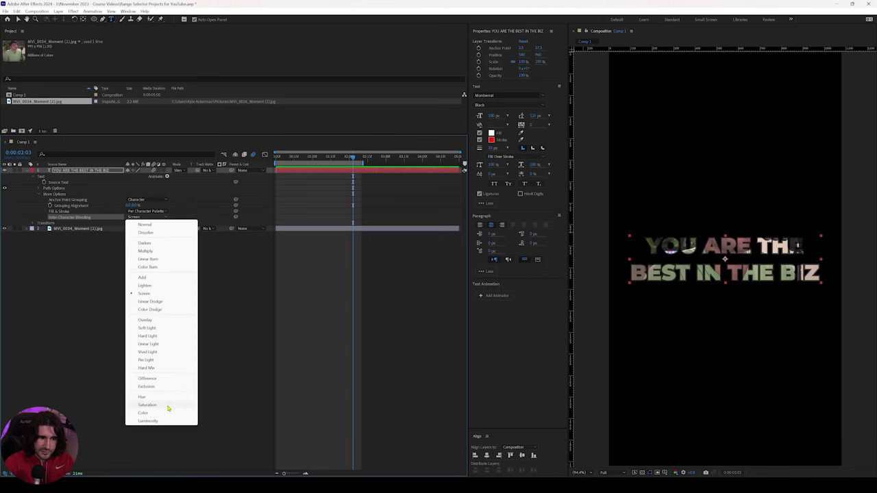
left_click(156, 416)
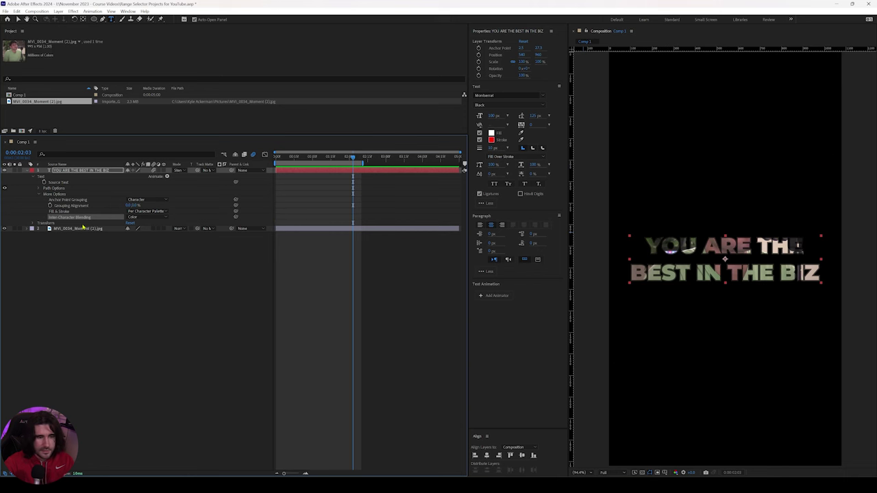
left_click(137, 217)
left_click(168, 221)
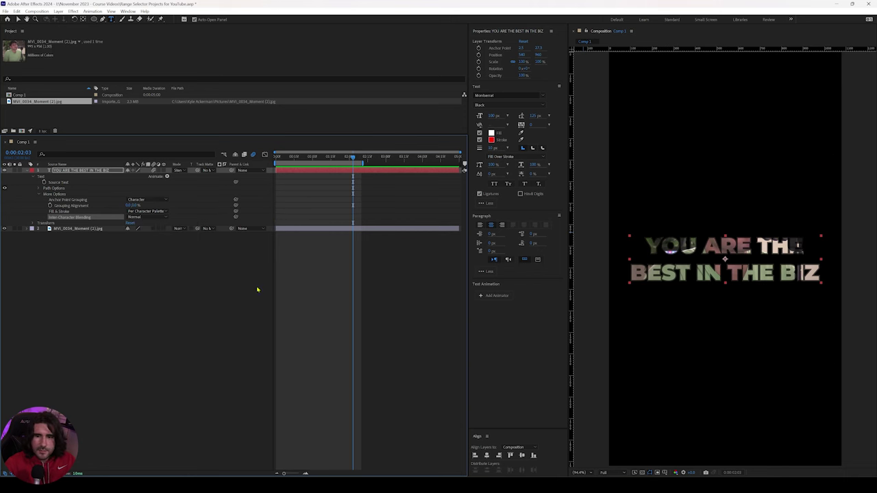
left_click(168, 251)
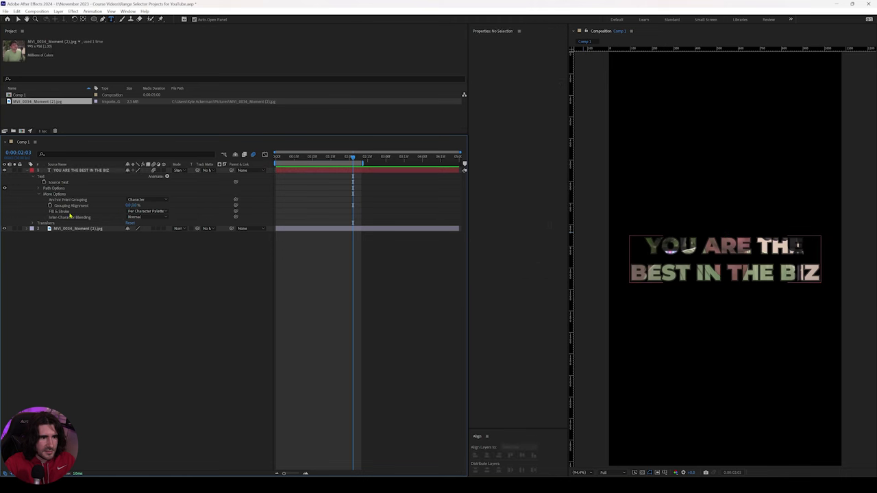
Undo the MVI_0034 layer and enable Per-character 3D on the text layer
key("ctrl+z")
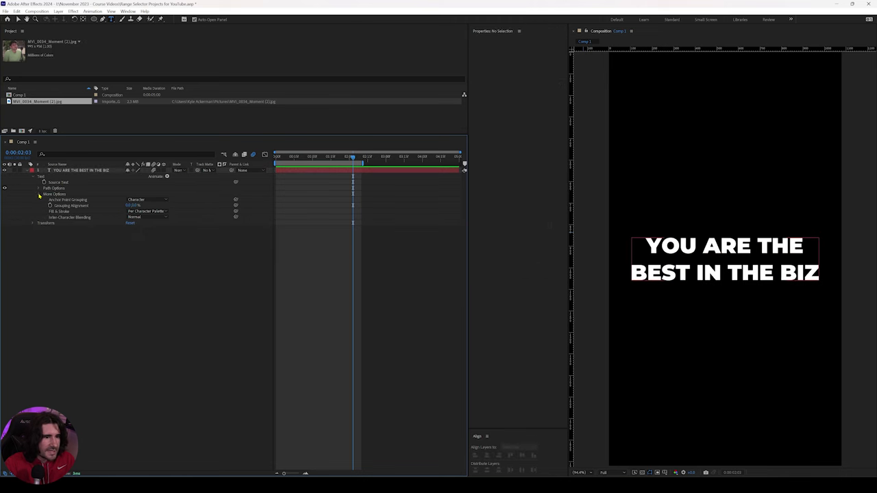
left_click(39, 195)
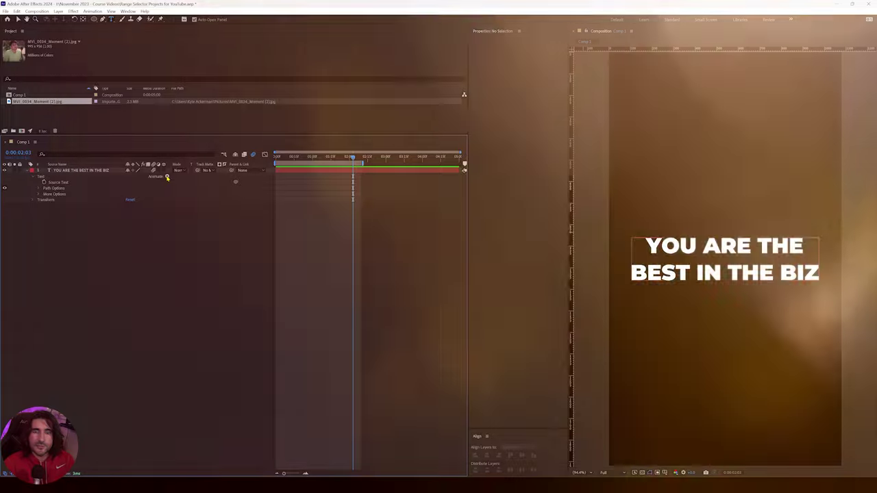
left_click(167, 176)
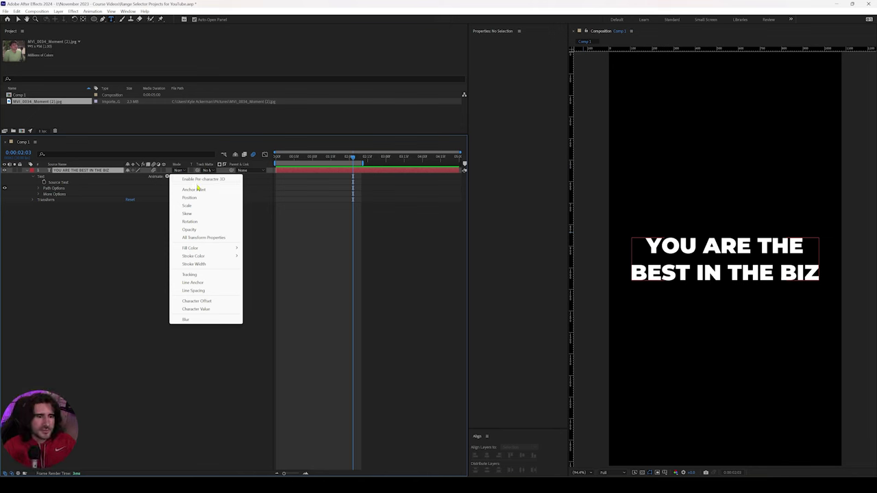
left_click(199, 179)
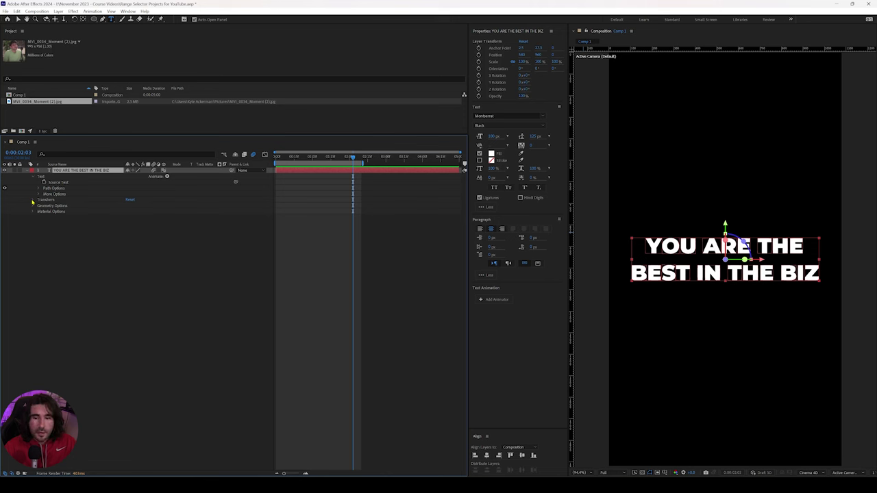
Twirl open the text layer's Transform group to show Orientation and X, Y, Z Rotation
left_click(32, 199)
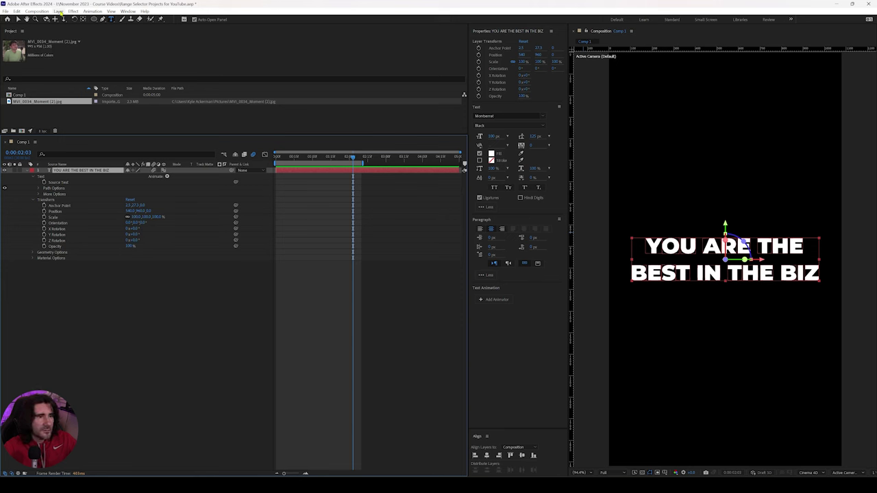
Change the composition's 3D renderer from Cinema 4D to Classic 3D in Composition Settings
left_click(32, 12)
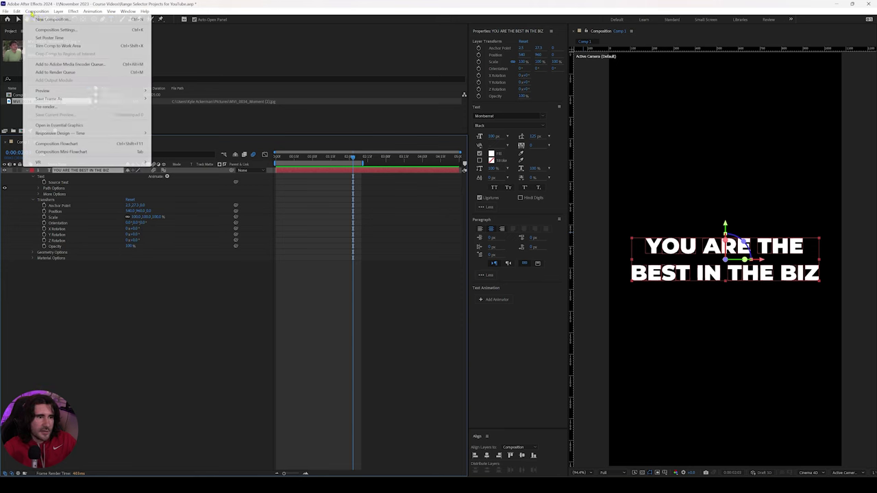
left_click(79, 31)
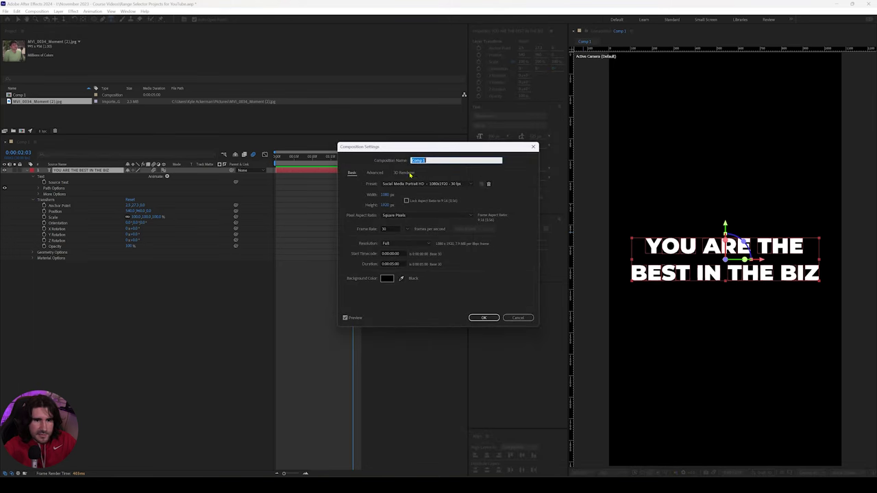
left_click(406, 173)
left_click(409, 203)
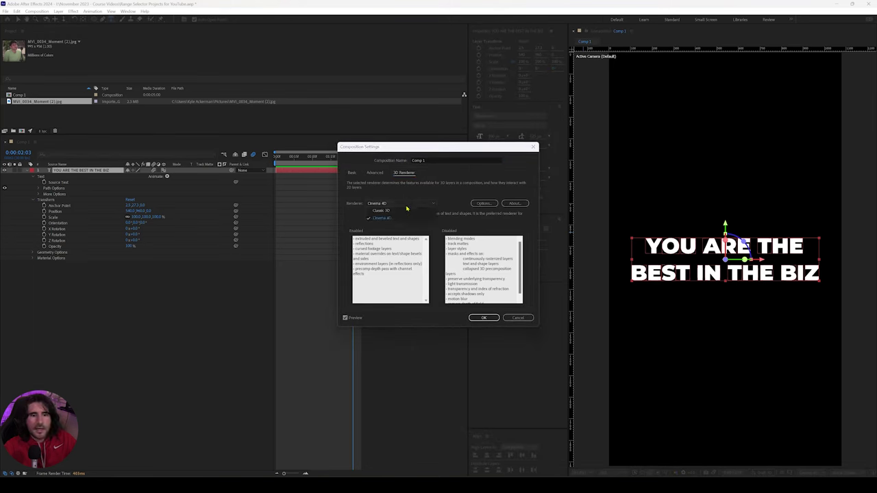
left_click(403, 209)
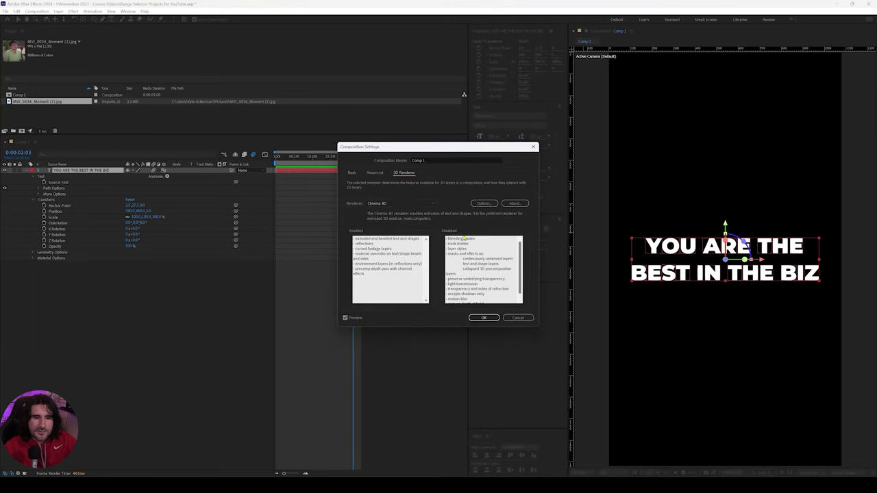
left_click(483, 318)
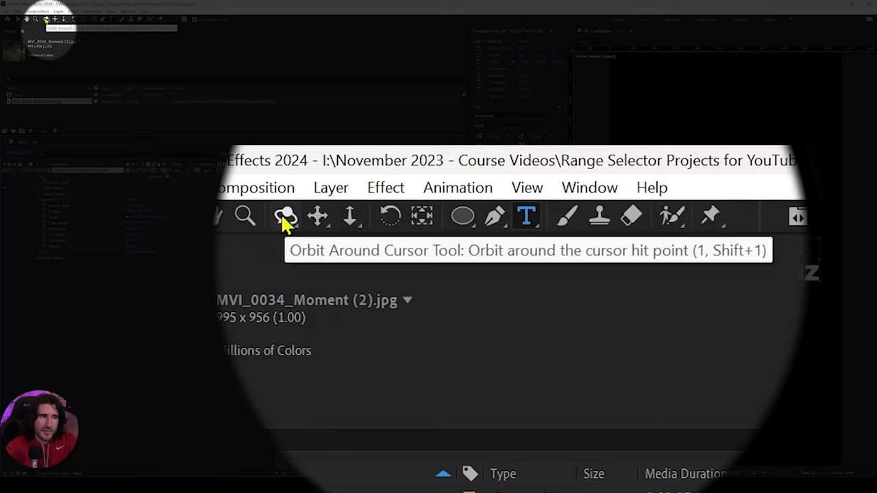
Orbit the view to tilt the 3D text from several angles
left_click(46, 18)
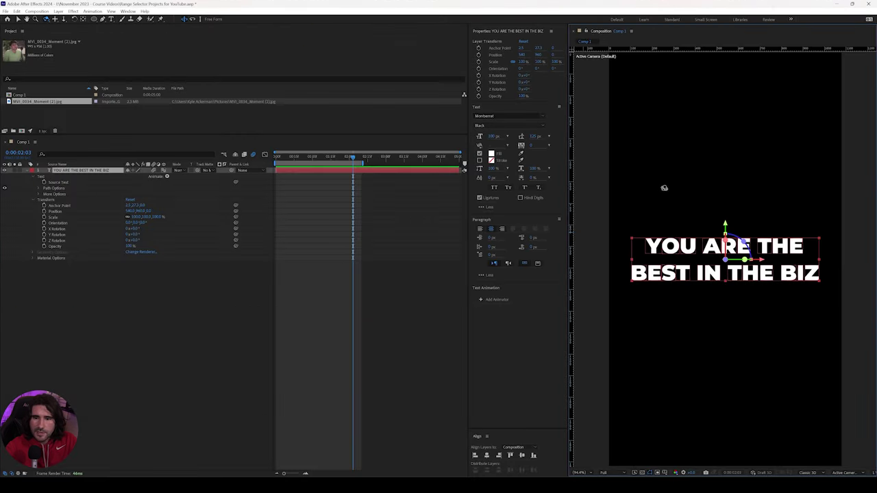
left_click_drag(664, 187, 686, 179)
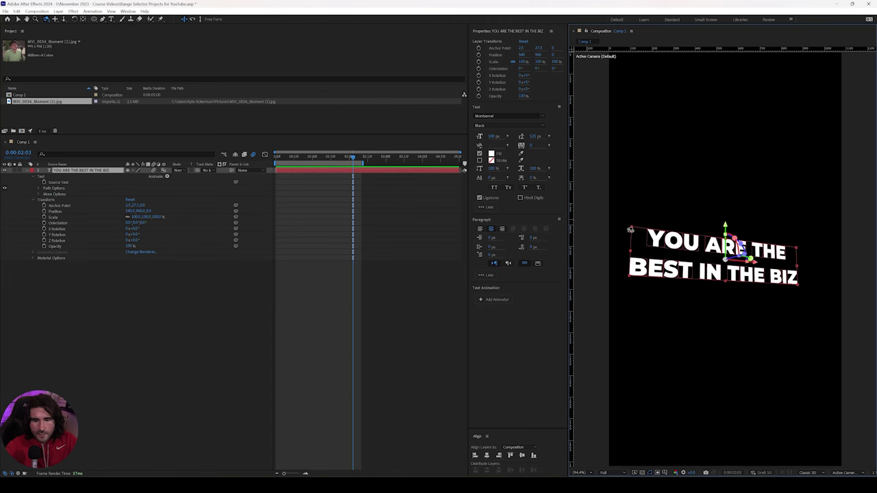
left_click_drag(731, 299, 709, 303)
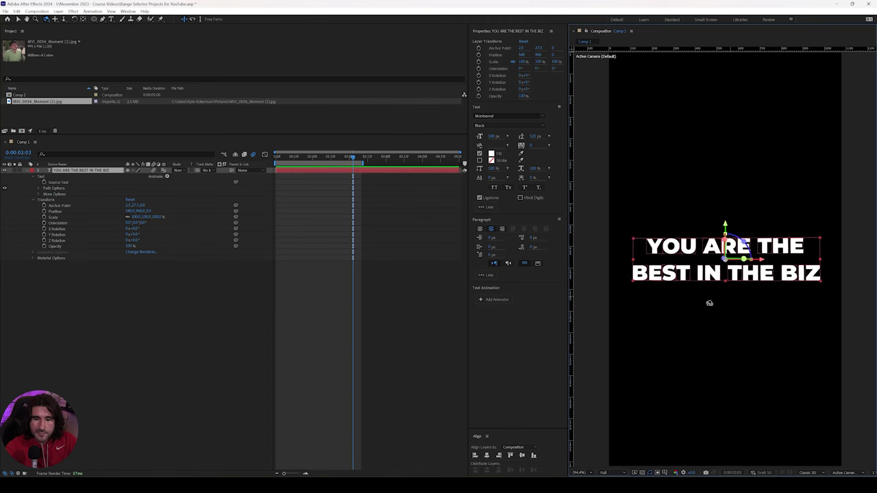
left_click_drag(668, 194, 676, 129)
left_click_drag(696, 320, 699, 382)
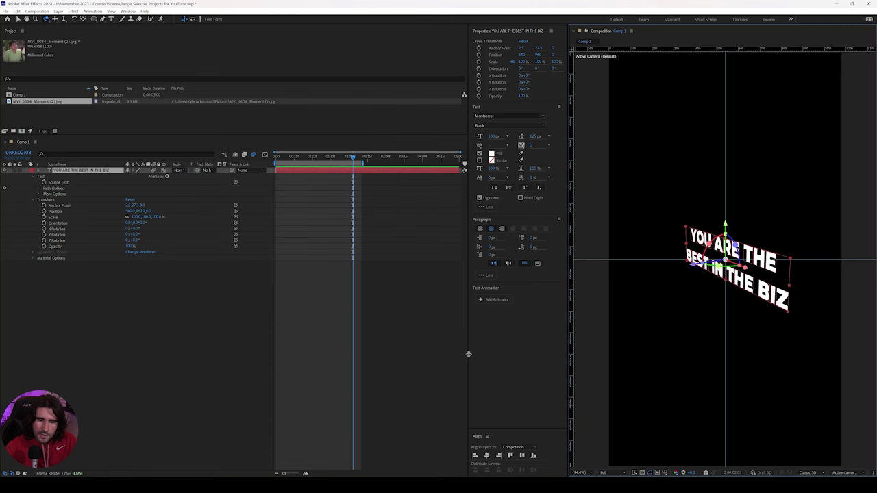
Resize the timeline and viewer panels, then reset the default camera so the text faces front
left_click_drag(468, 355, 440, 352)
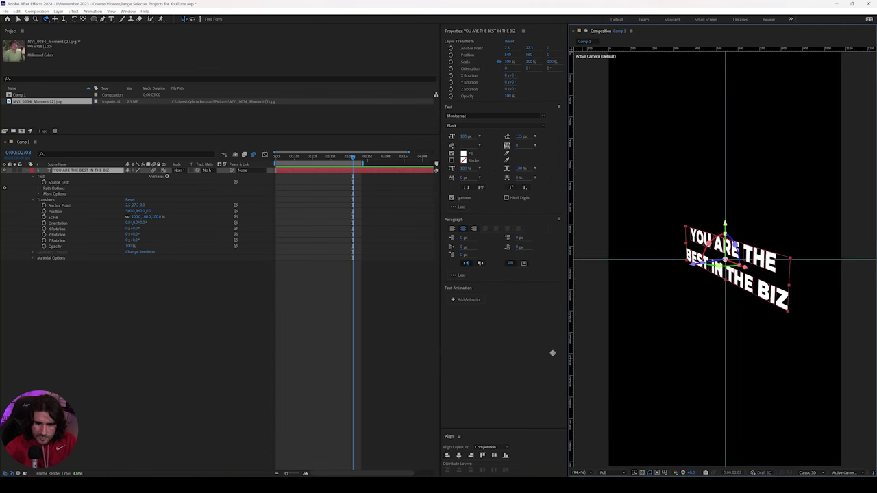
left_click_drag(568, 356, 540, 352)
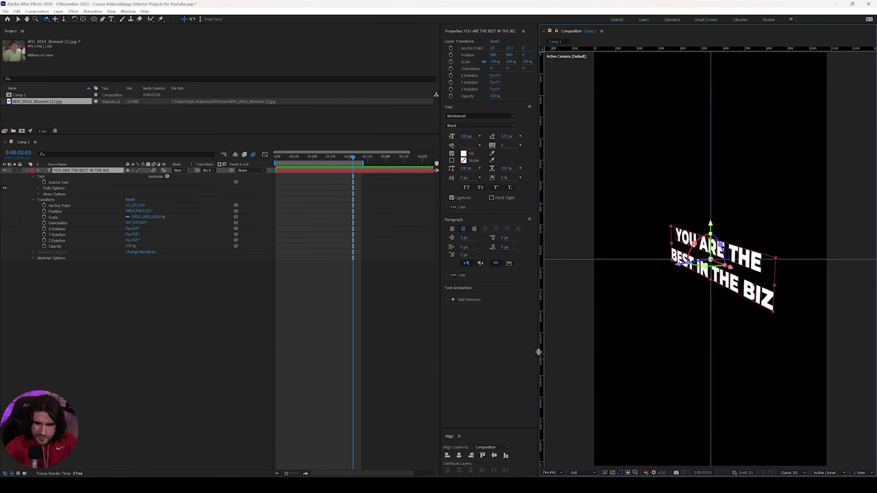
left_click(833, 473)
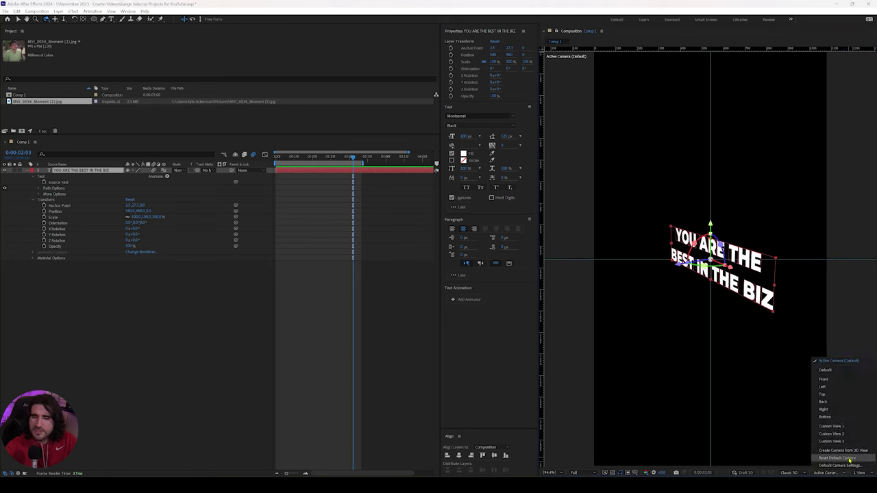
left_click(849, 459)
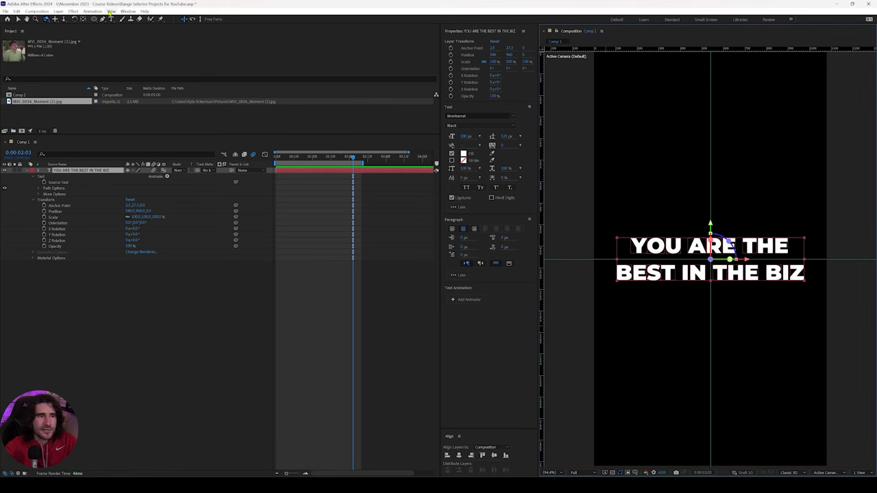
left_click(110, 12)
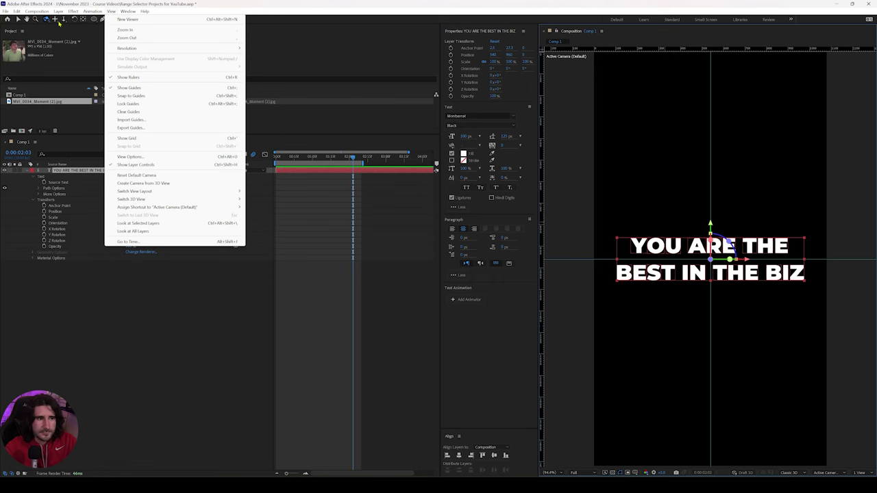
left_click(160, 177)
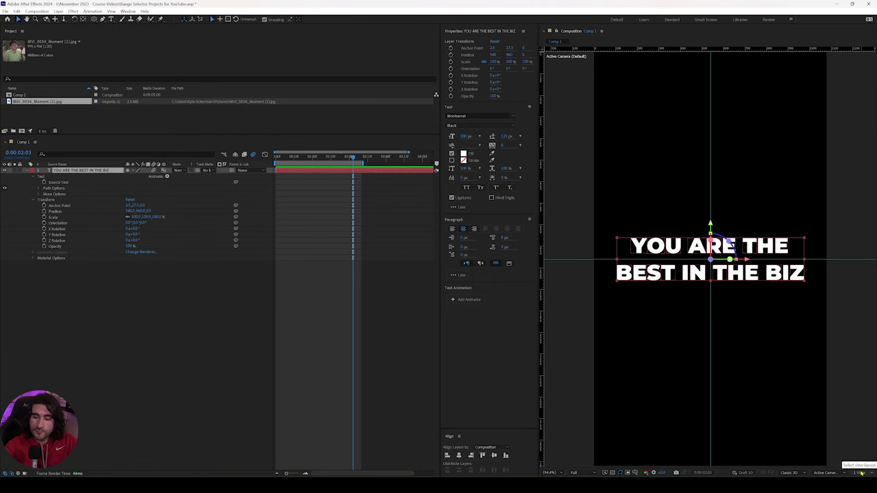
left_click(860, 473)
left_click(854, 448)
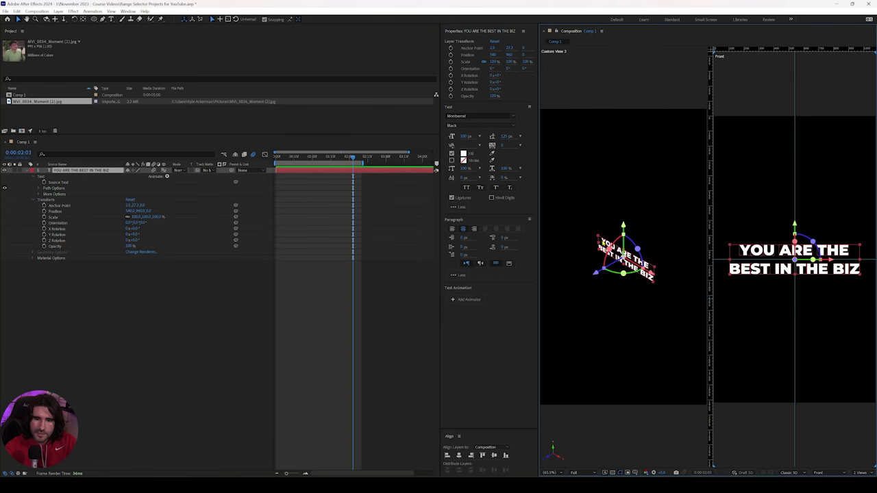
left_click(860, 472)
left_click(855, 457)
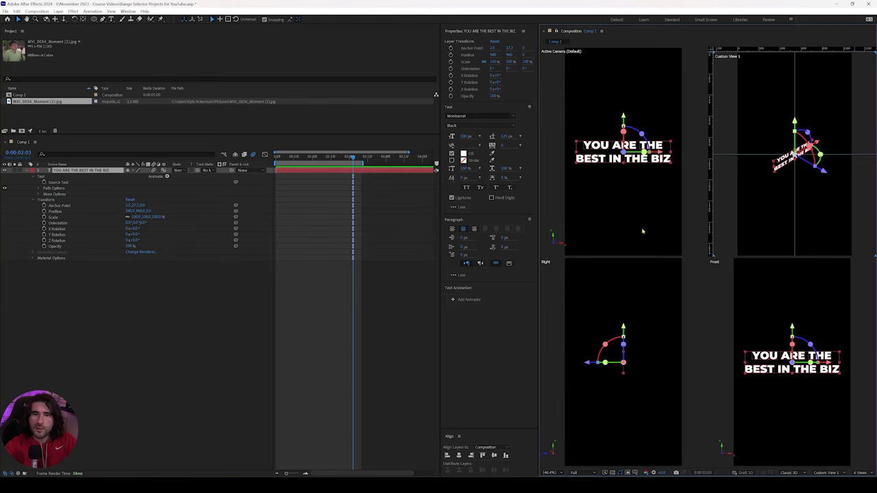
left_click(861, 473)
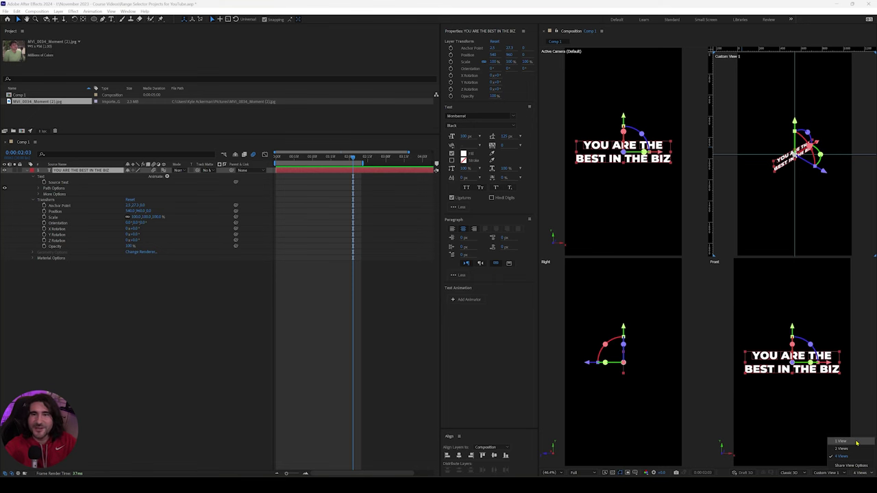
left_click(857, 443)
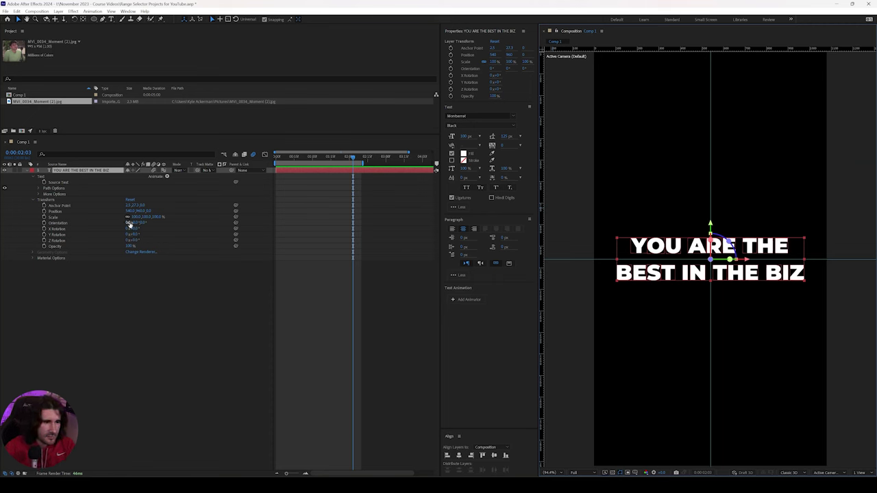
Tilt the text via Orientation and move the playhead back to 0:00:00:00
left_click_drag(127, 224, 154, 220)
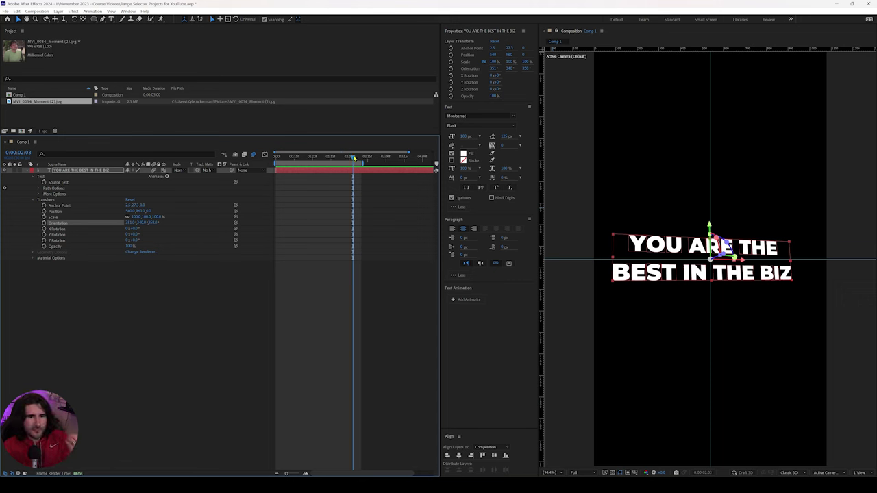
left_click_drag(353, 158, 276, 159)
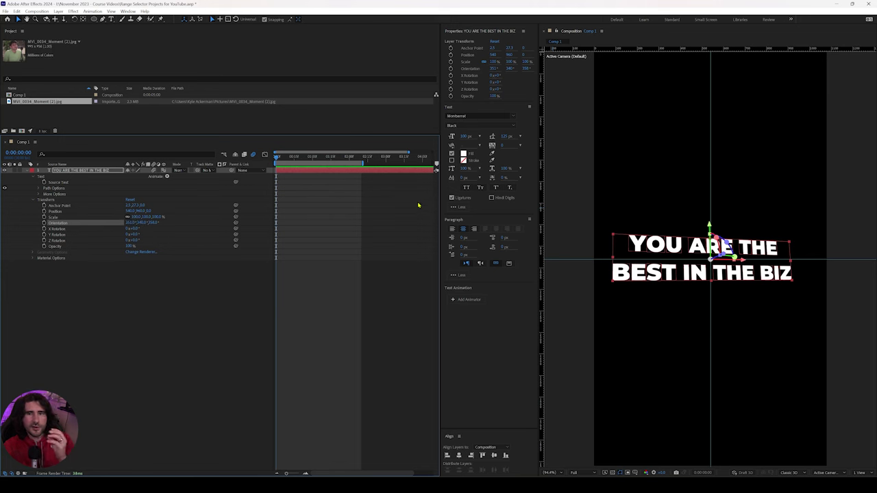
left_click_drag(133, 223, 135, 236)
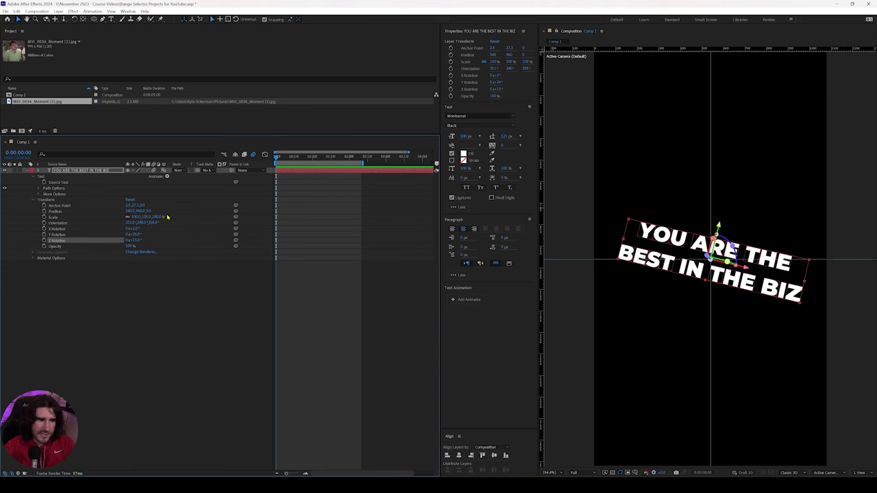
Shrink the text with a transform value, reset Transform, and toggle Material Options open and closed
left_click(68, 211)
left_click_drag(150, 210, 96, 206)
left_click(130, 199)
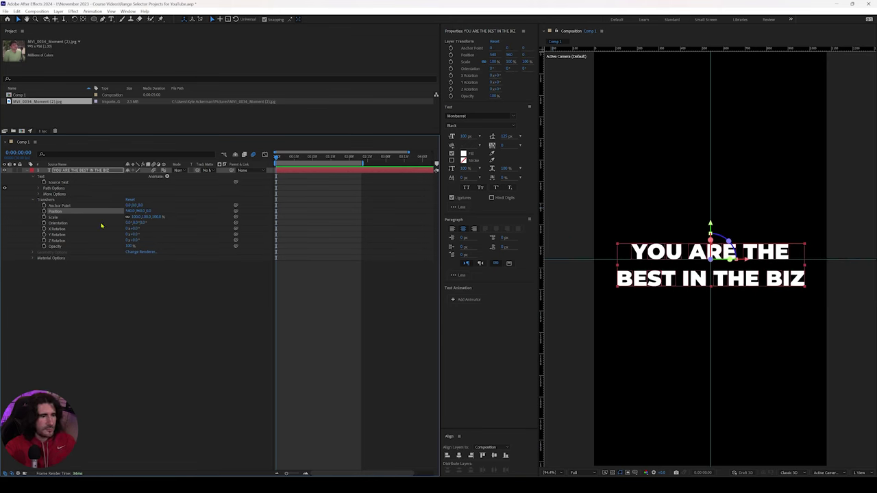
left_click(33, 258)
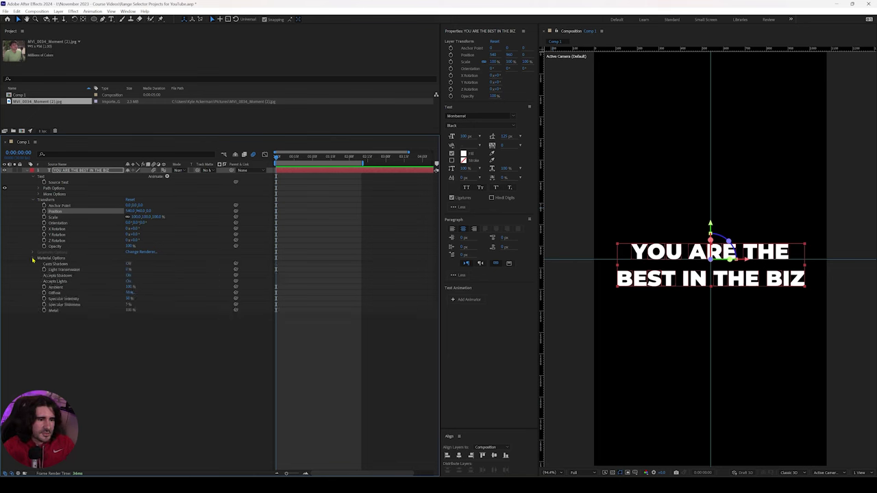
left_click(32, 258)
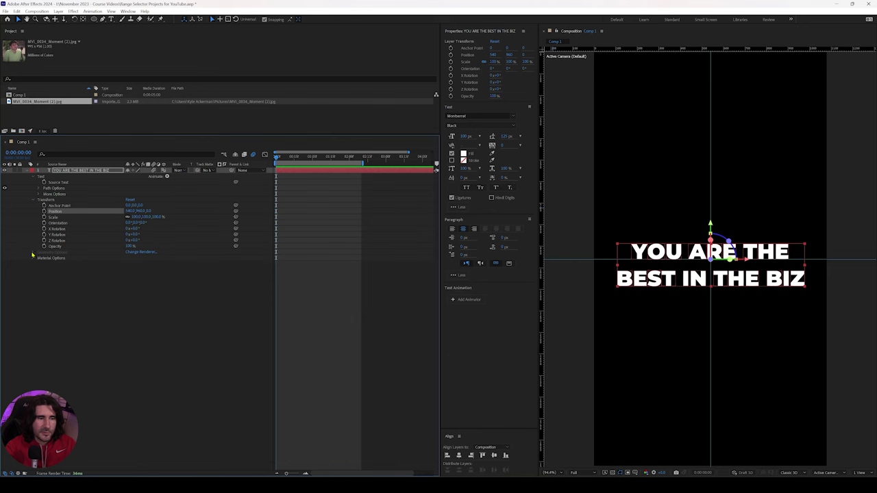
In Composition Settings' 3D Renderer tab, change the renderer to Cinema 4D and confirm
left_click(139, 253)
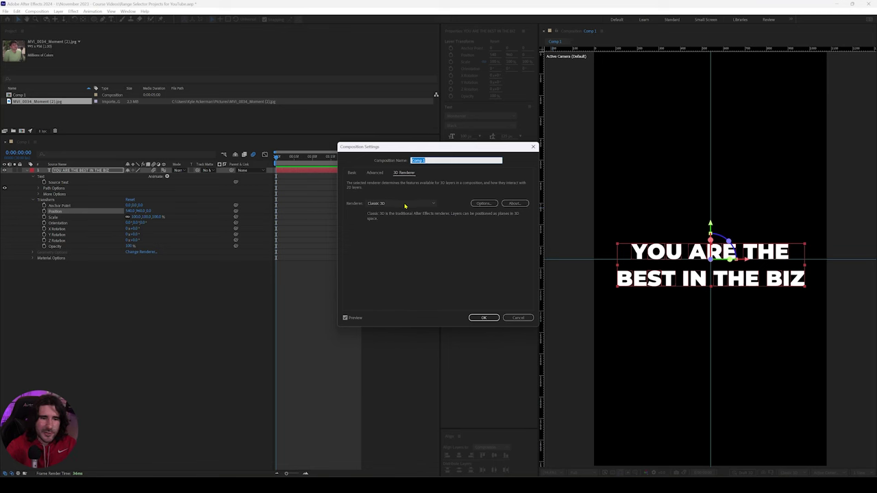
left_click(399, 204)
left_click(402, 219)
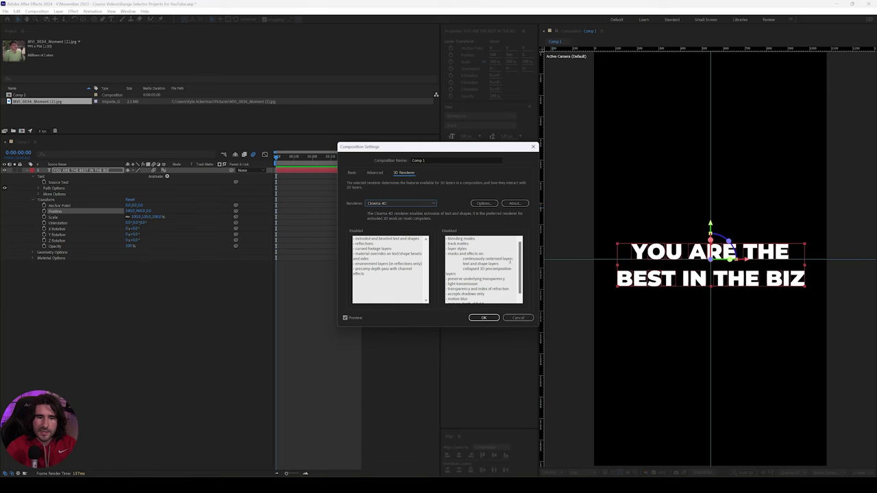
scroll(493, 255, "down", 1)
scroll(495, 262, "up", 1)
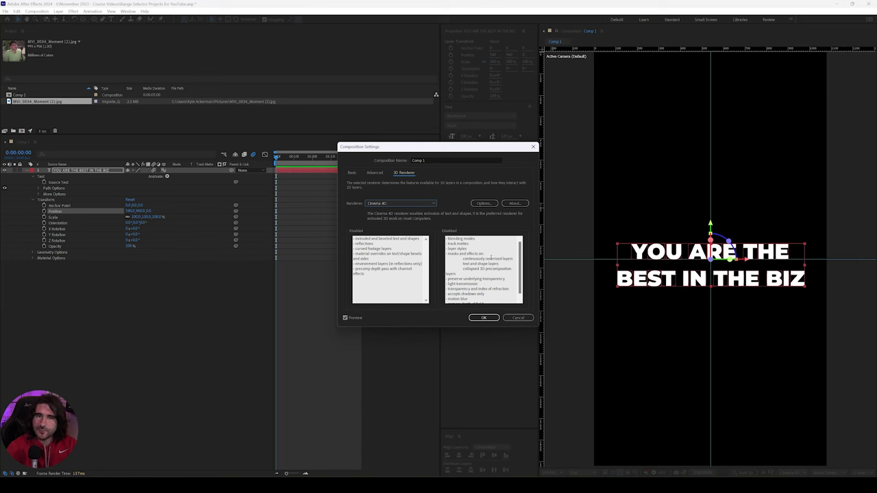
scroll(484, 255, "down", 1)
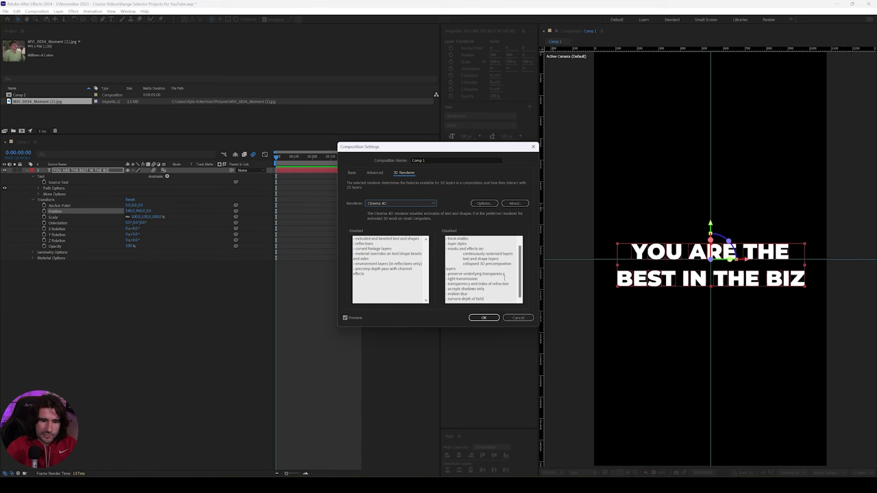
scroll(505, 276, "up", 1)
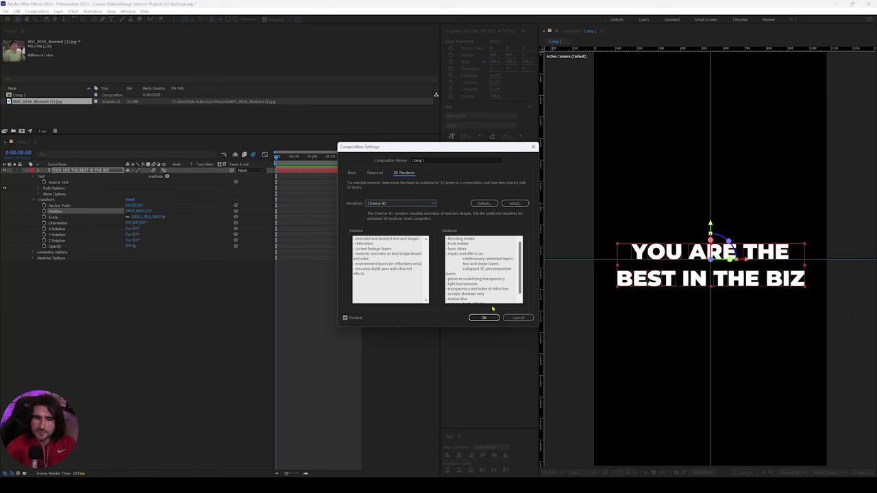
left_click(483, 317)
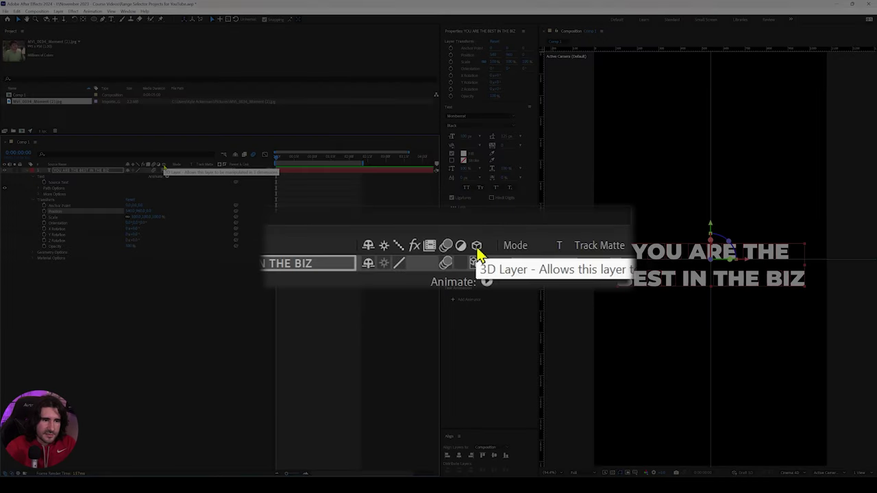
Turn on the text layer's 3D switch and commit a Bevel Depth value
left_click(164, 171)
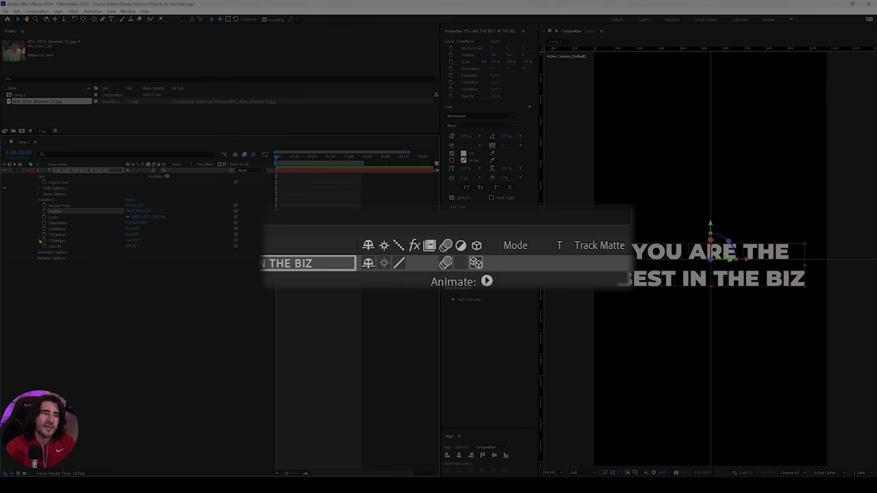
left_click(164, 171)
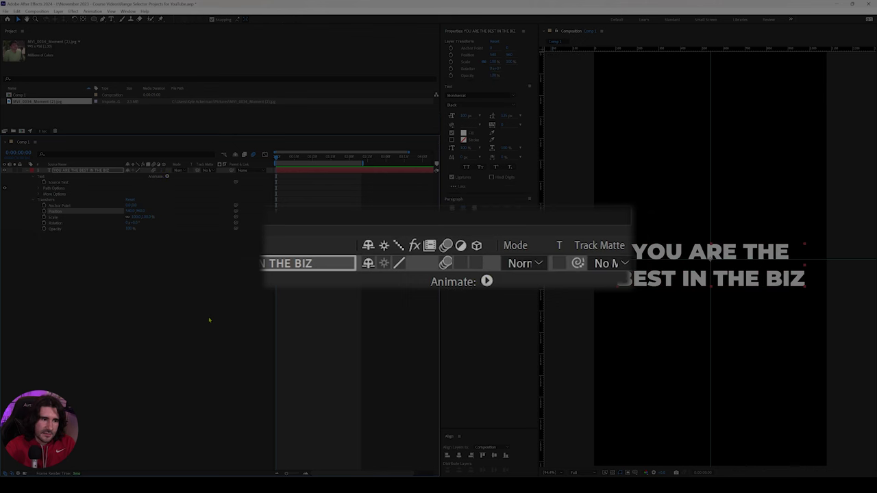
left_click(164, 171)
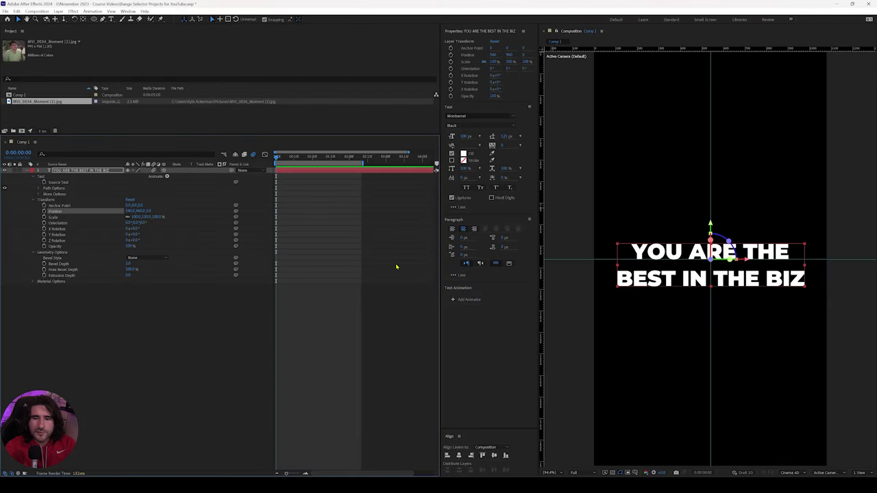
left_click(128, 265)
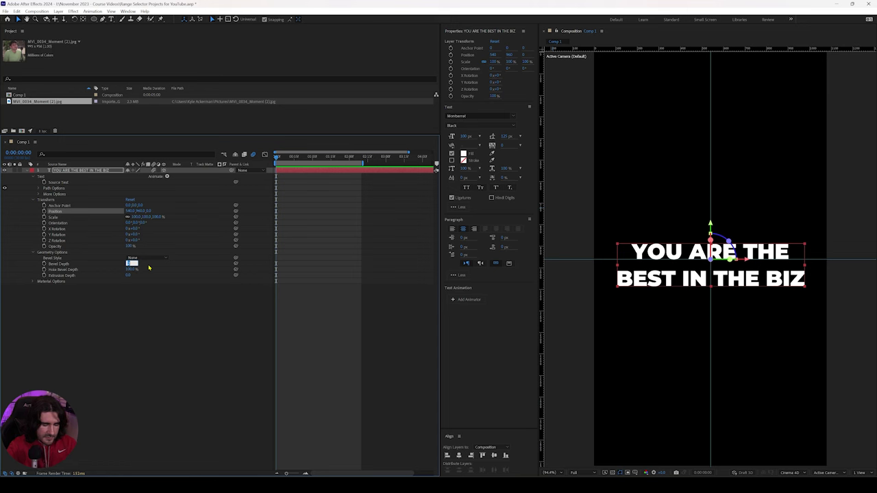
key("Return")
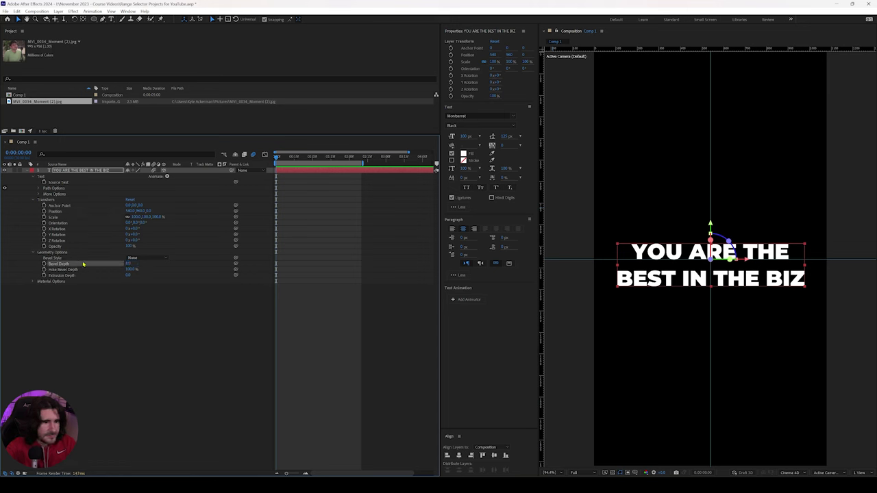
Set the title's Extrusion Depth to 50, then deselect the layer
left_click(128, 275)
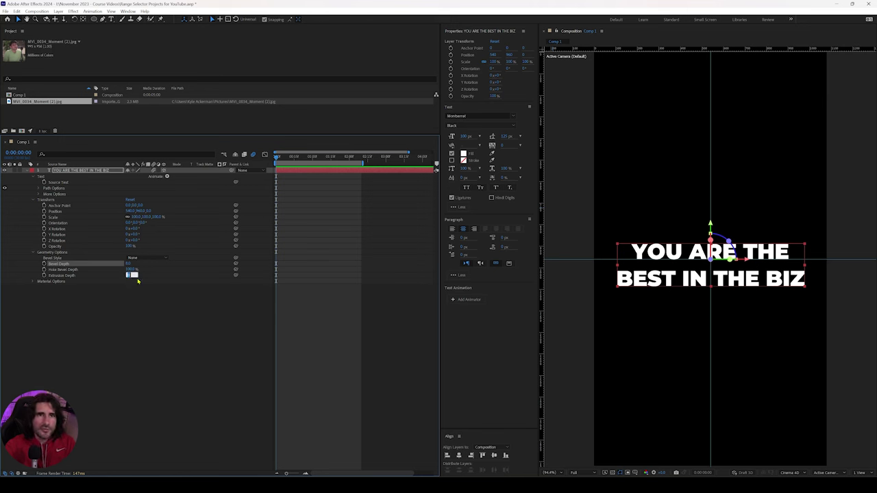
type("5")
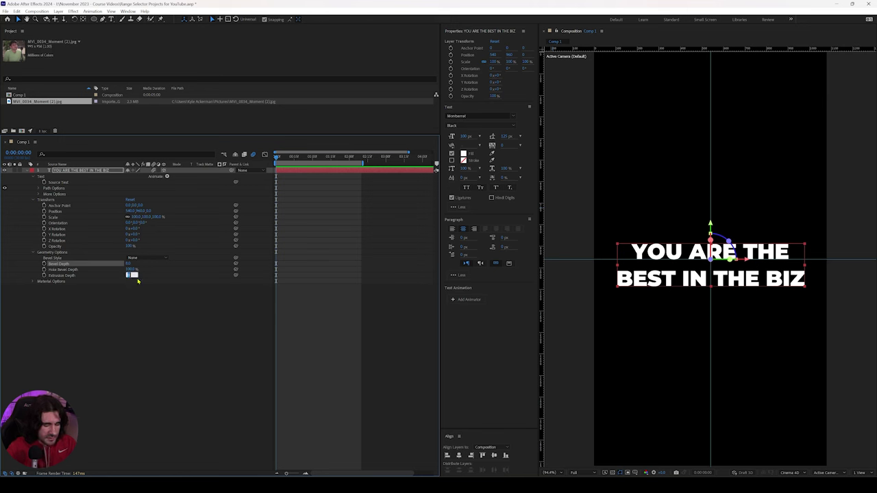
type("0")
key("Return")
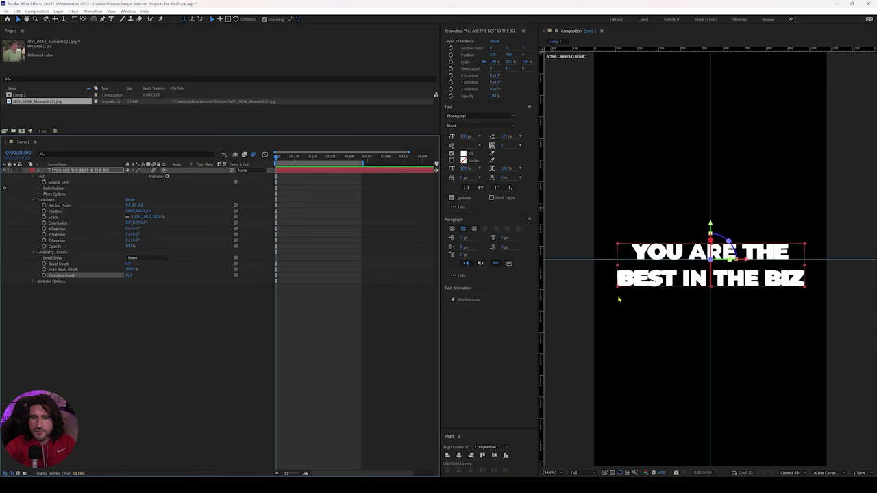
left_click(131, 329)
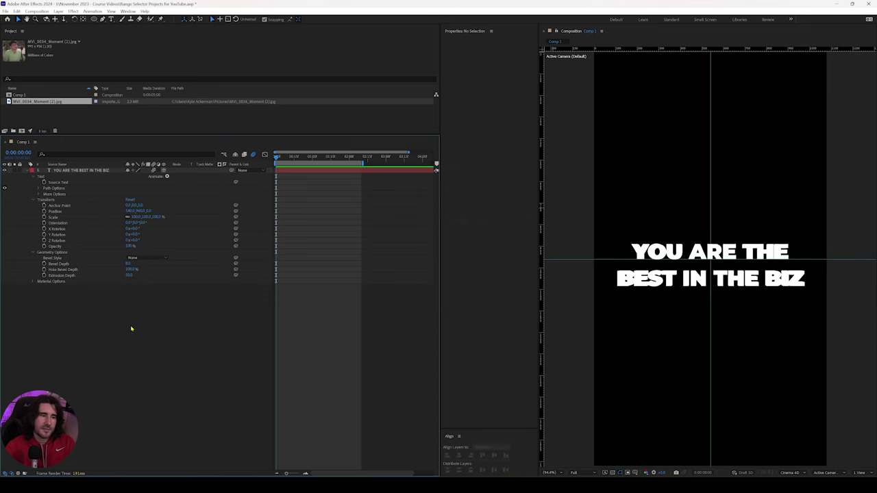
Add a new light layer to the composition with default light settings
right_click(128, 322)
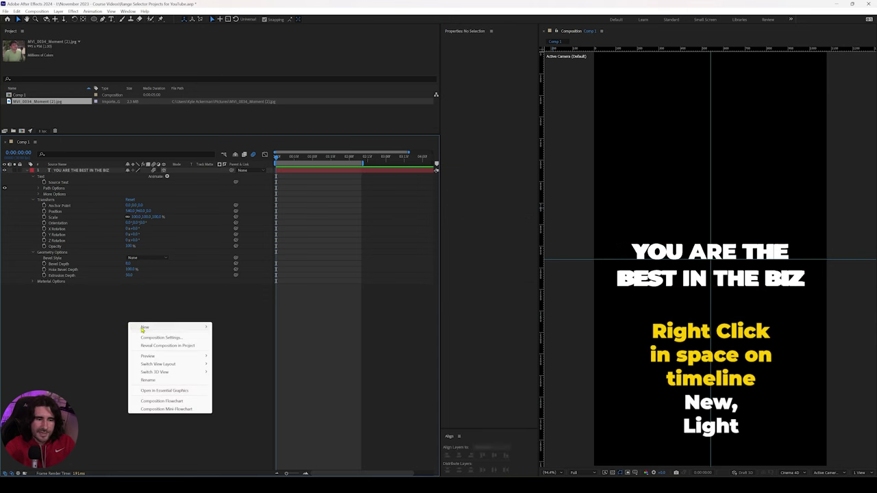
mouse_move(144, 329)
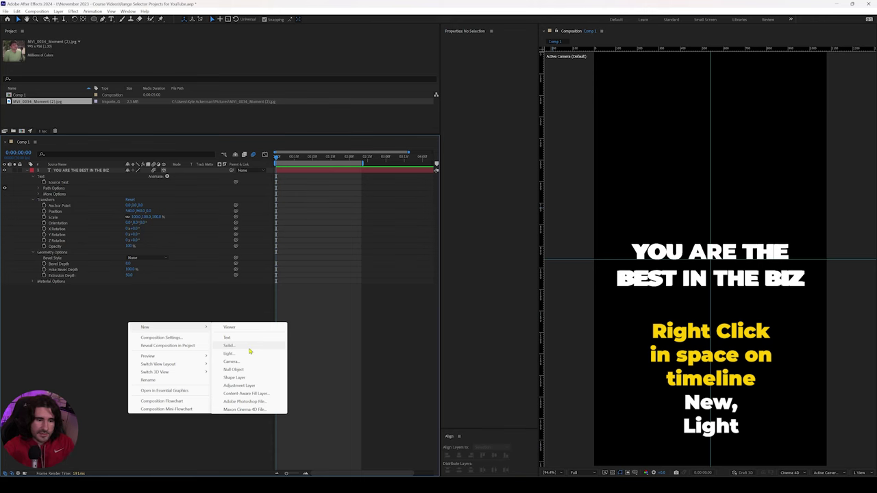
left_click(248, 354)
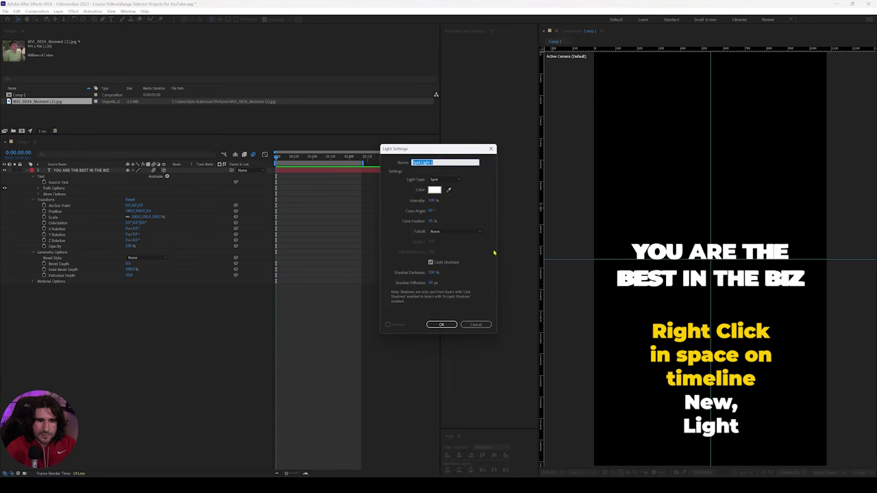
left_click(445, 325)
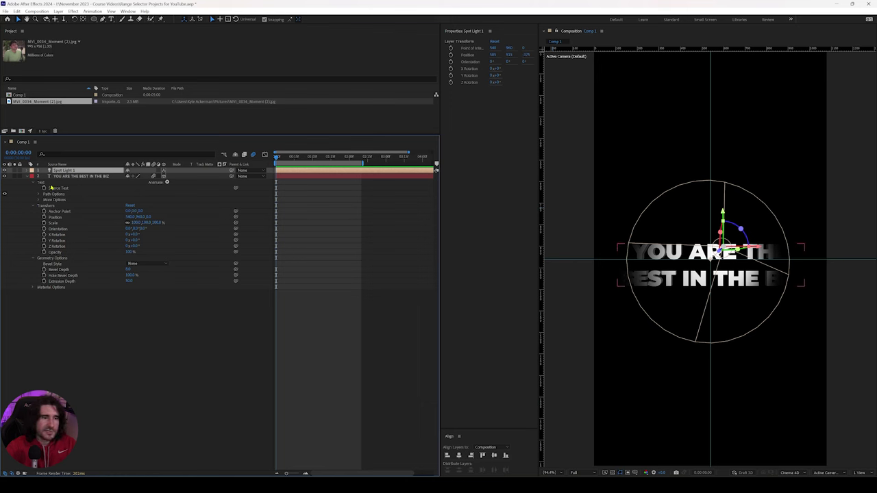
Change the light's Light Type from Spot to Point
left_click(28, 172)
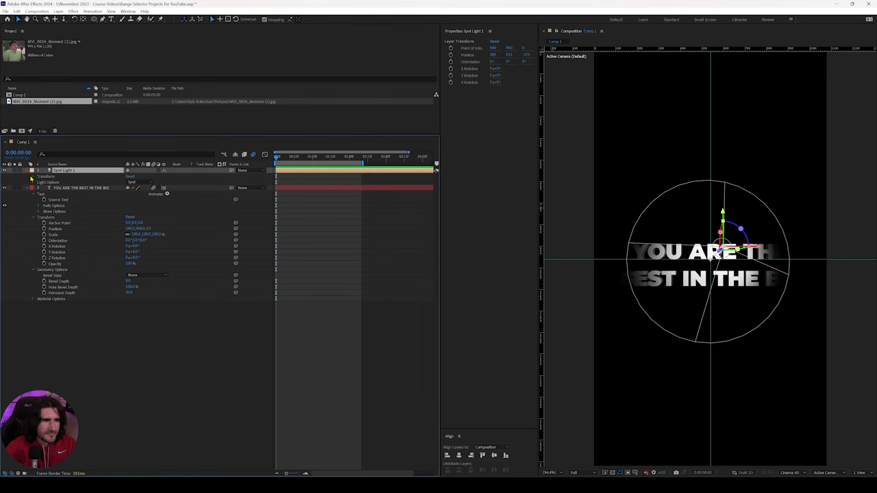
left_click(31, 177)
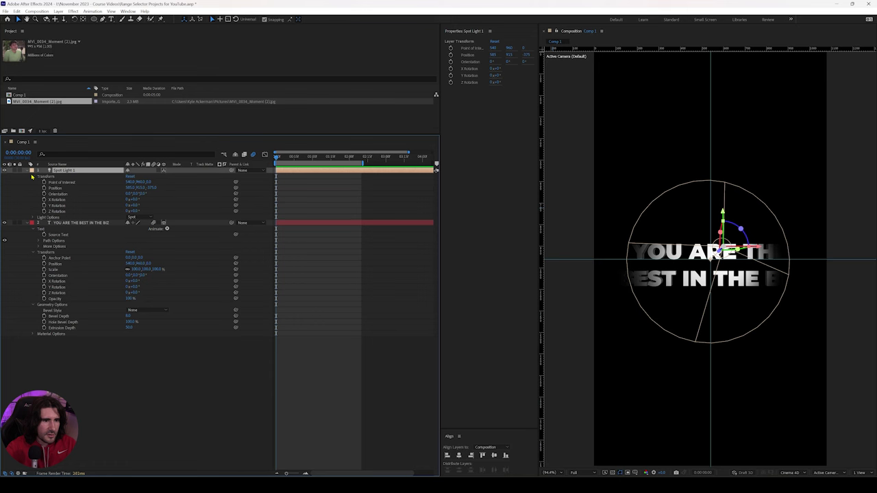
left_click(31, 177)
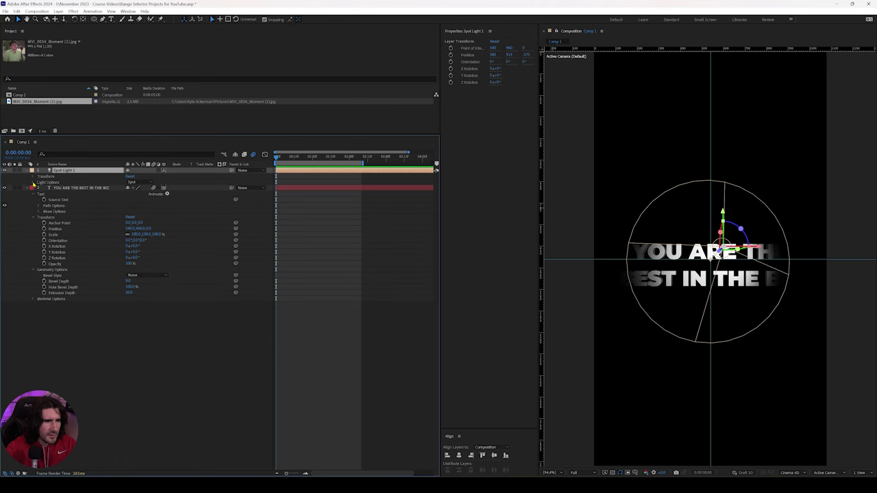
left_click(132, 183)
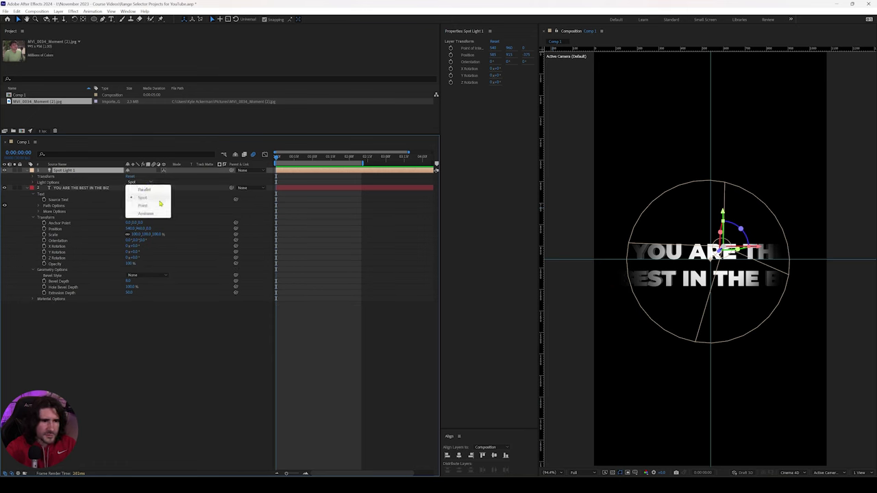
left_click(157, 206)
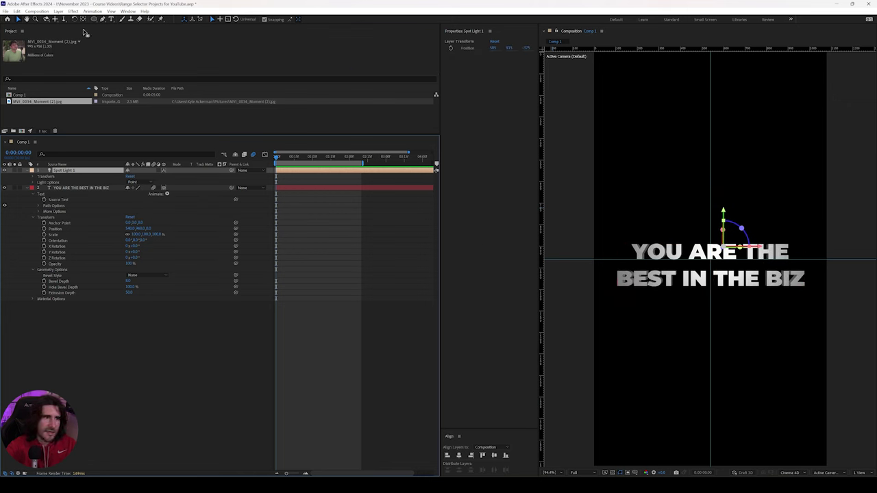
Orbit the camera to view the 3D text, then set Bevel Style to Angular
left_click(45, 20)
left_click_drag(644, 196, 777, 319)
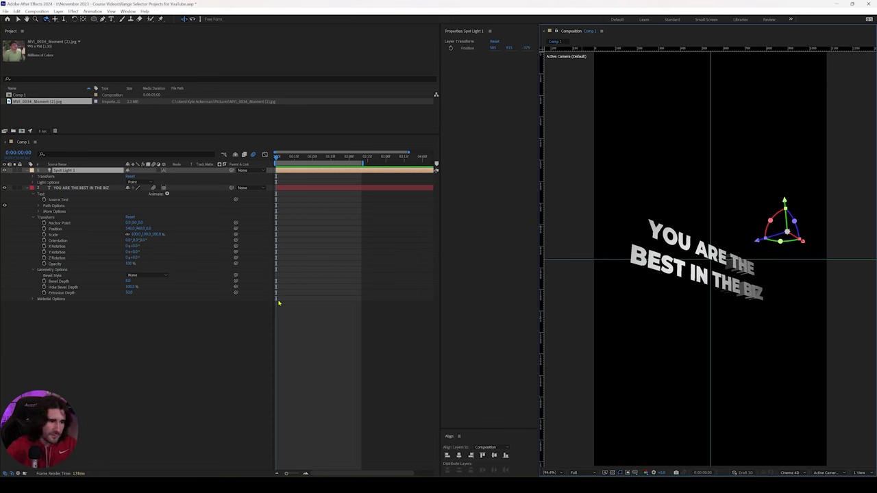
left_click(154, 277)
left_click(166, 290)
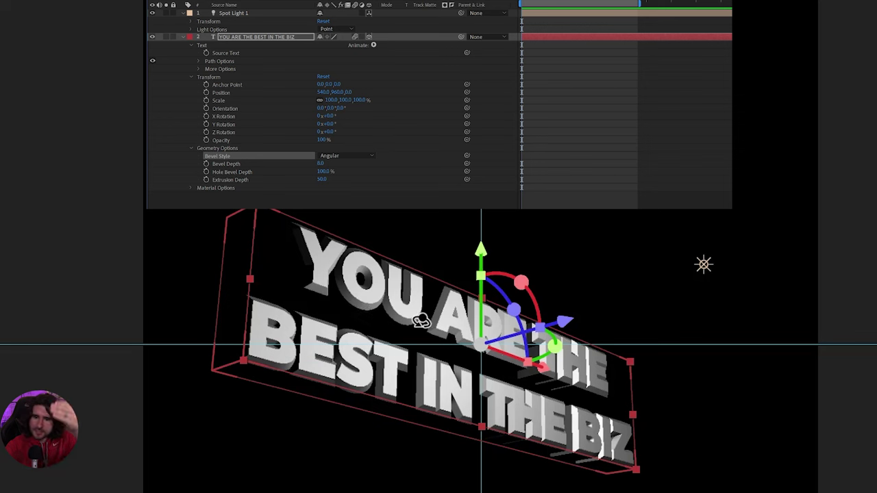
Try the Concave bevel style on the text, then switch it to Convex
left_click(339, 156)
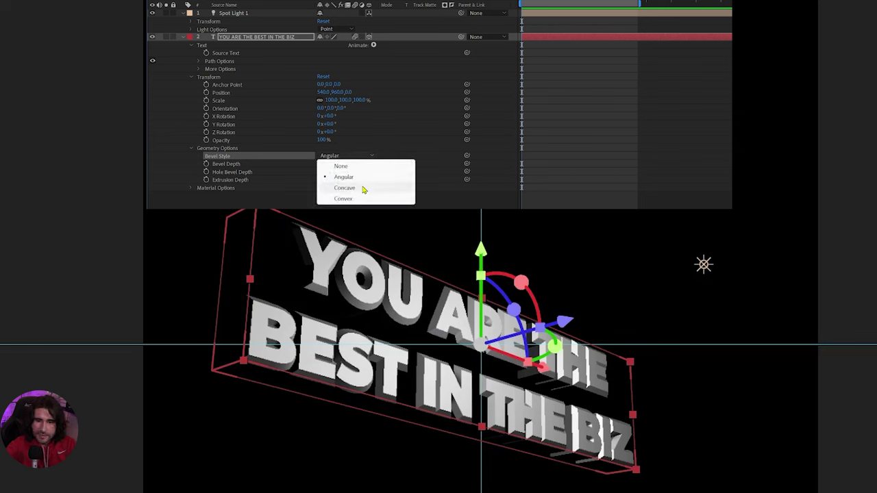
left_click(345, 188)
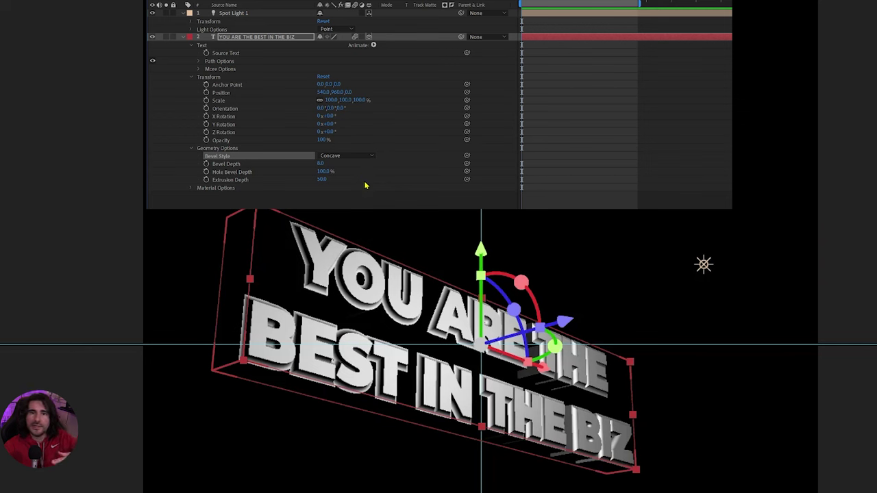
left_click(345, 156)
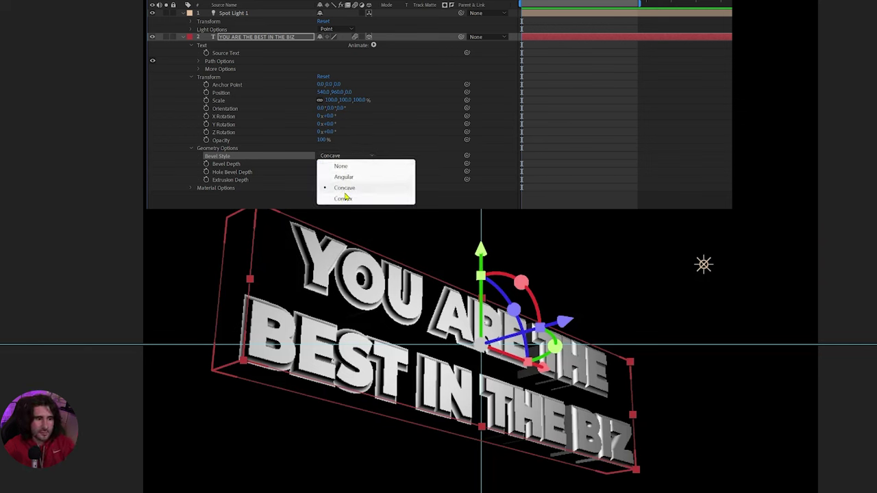
left_click(344, 199)
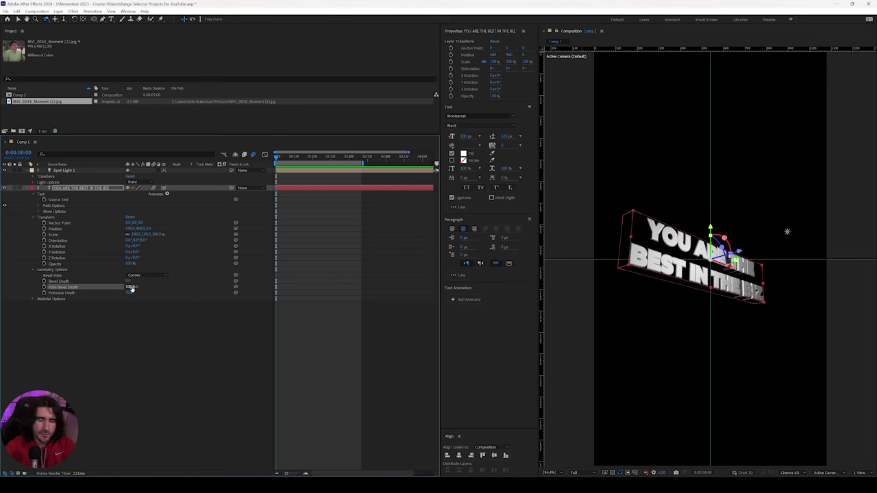
Raise Extrusion Depth to about 121 and move the point light up and left
left_click_drag(130, 288, 102, 287)
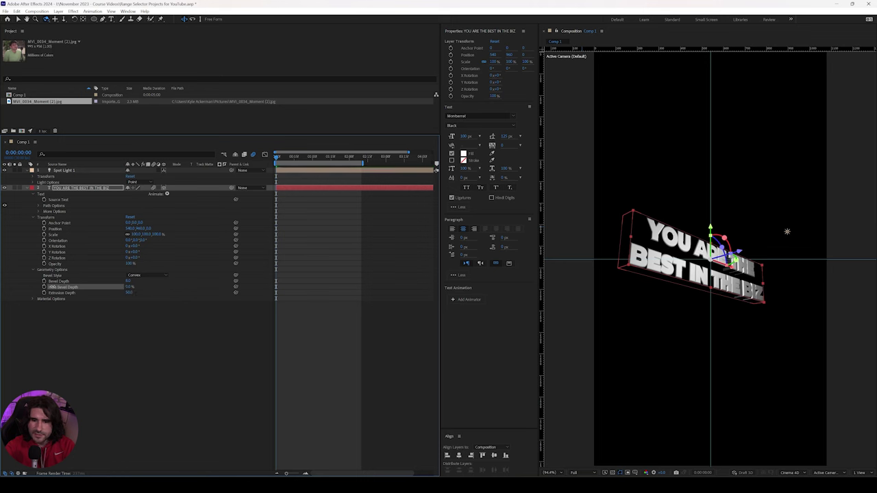
key("ctrl+z")
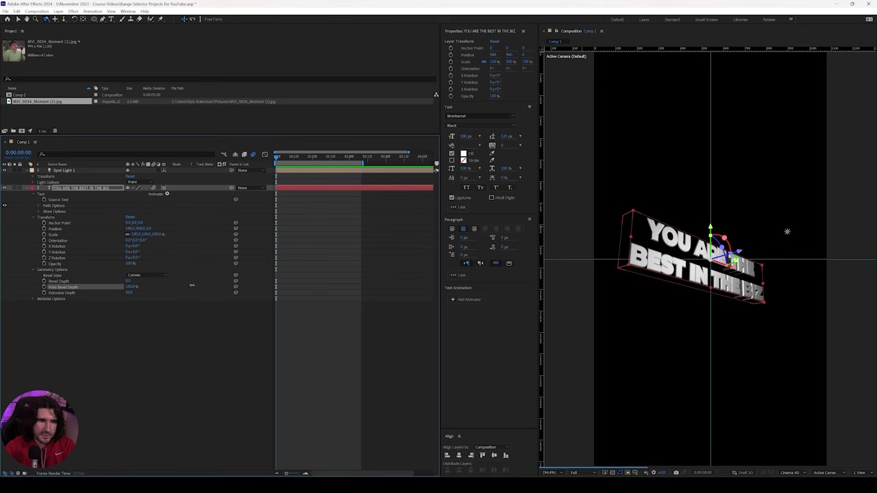
left_click_drag(130, 293, 152, 291)
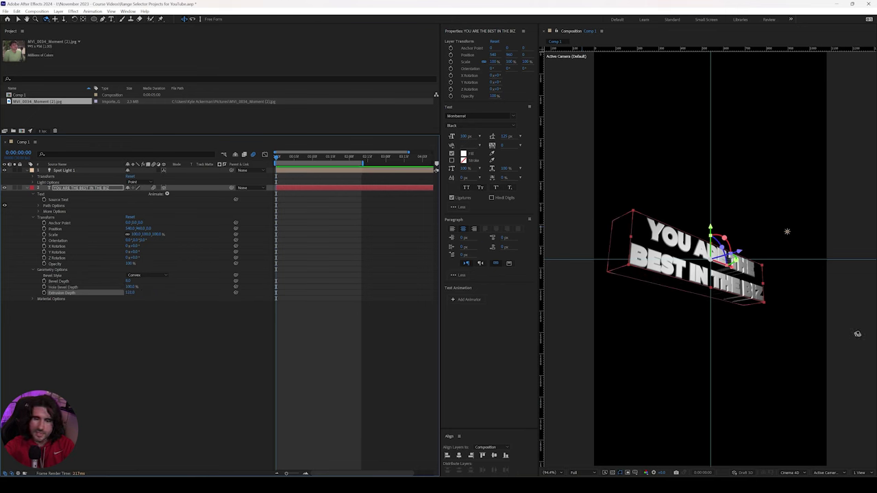
left_click(32, 177)
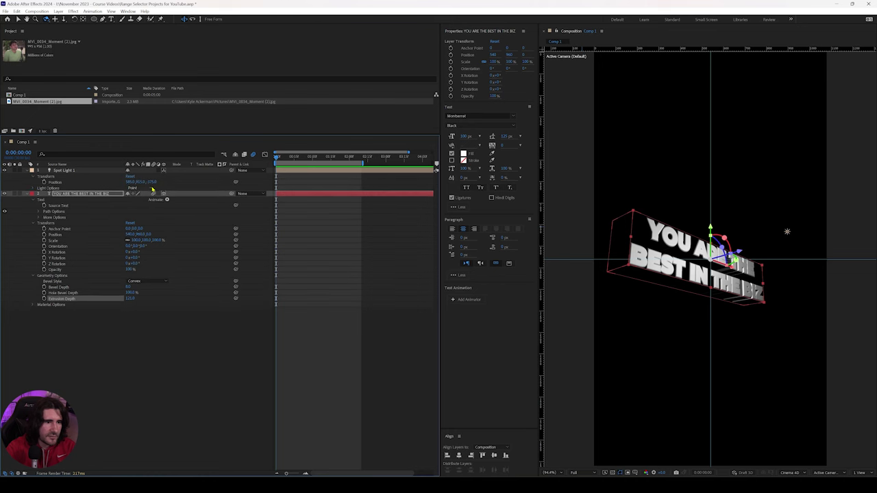
left_click_drag(130, 181, 2, 178)
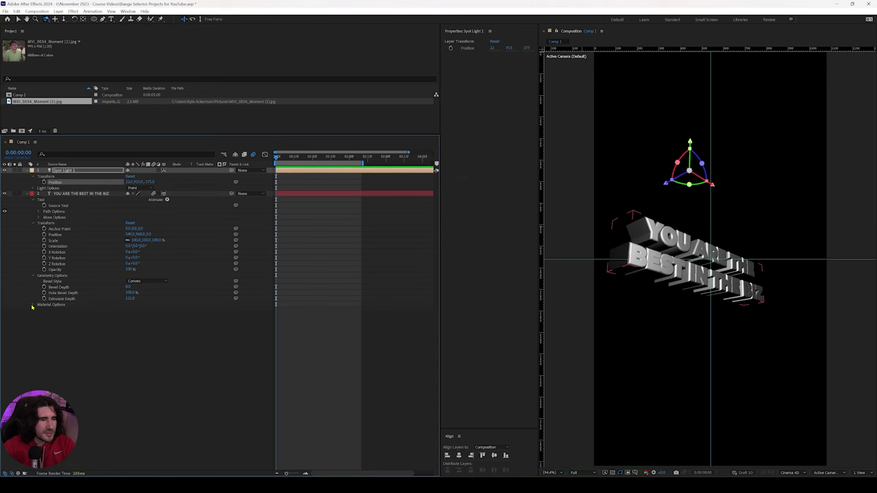
Add MVI_0034_Moment (2).jpg to the timeline behind the text as a 3D layer
left_click(33, 305)
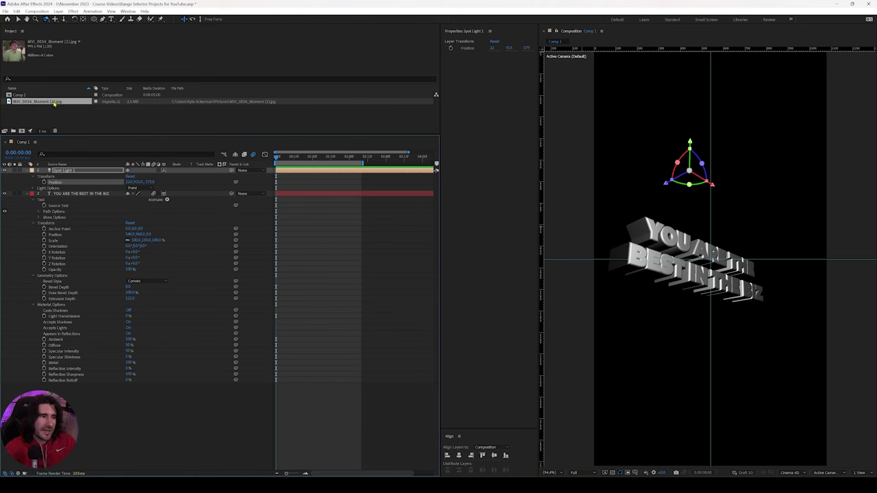
left_click_drag(52, 101, 317, 398)
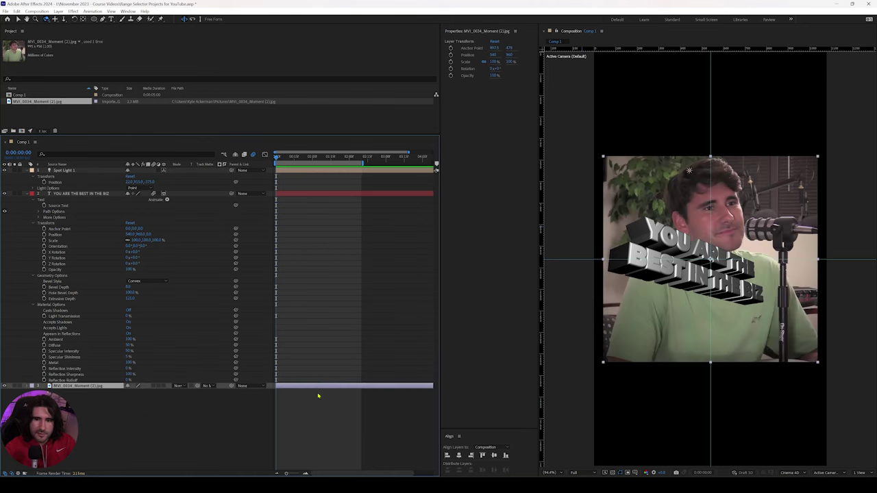
left_click(163, 386)
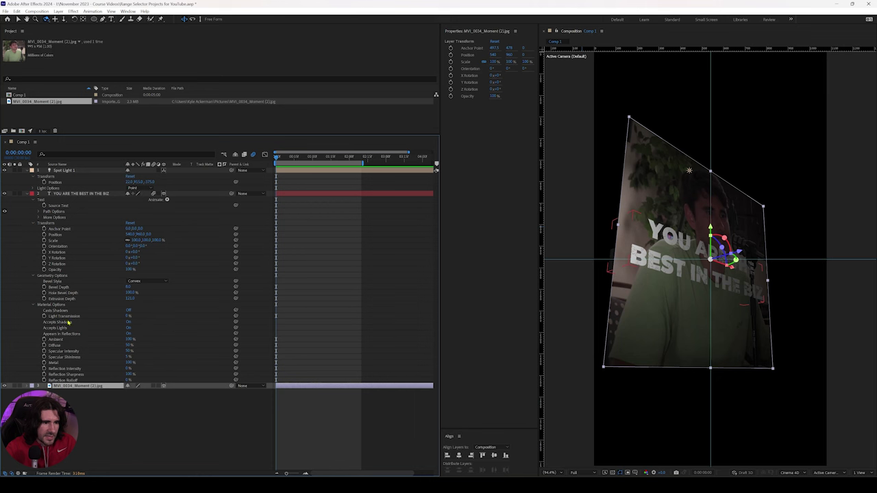
Enable text shadow casting, then delete the MVI_0034 photo layer and make the text 2D
left_click(129, 311)
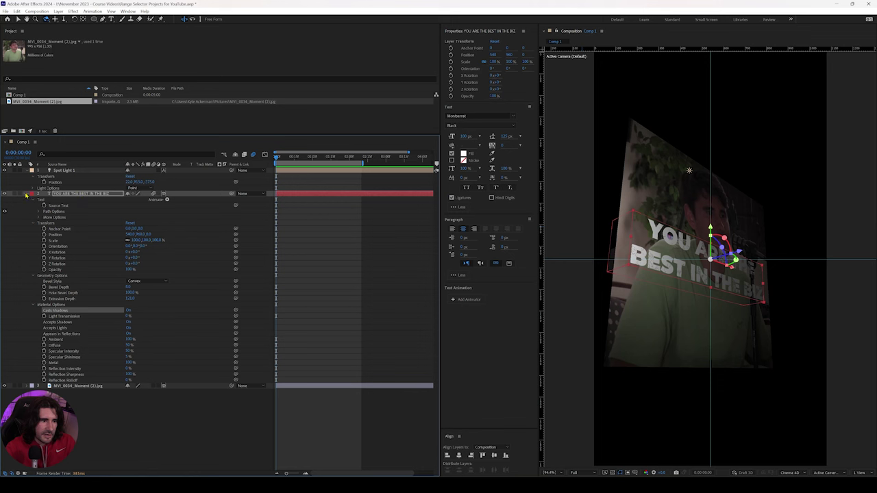
left_click_drag(162, 234, 82, 224)
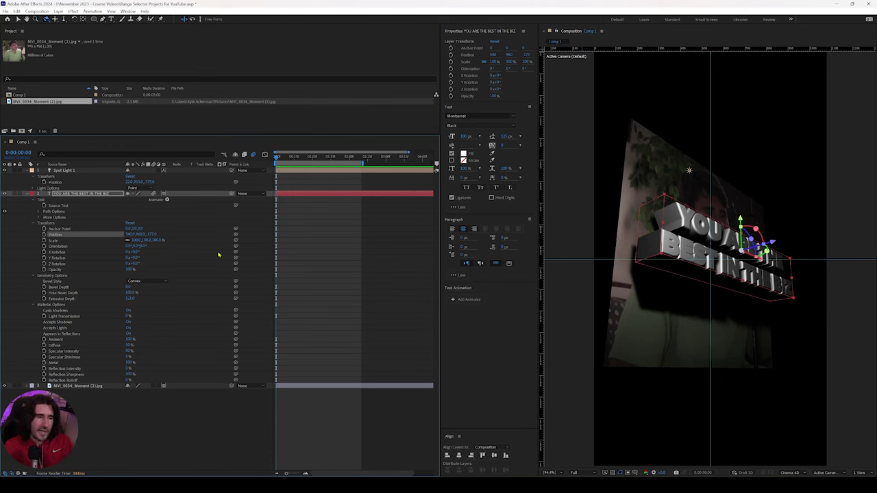
left_click(107, 416)
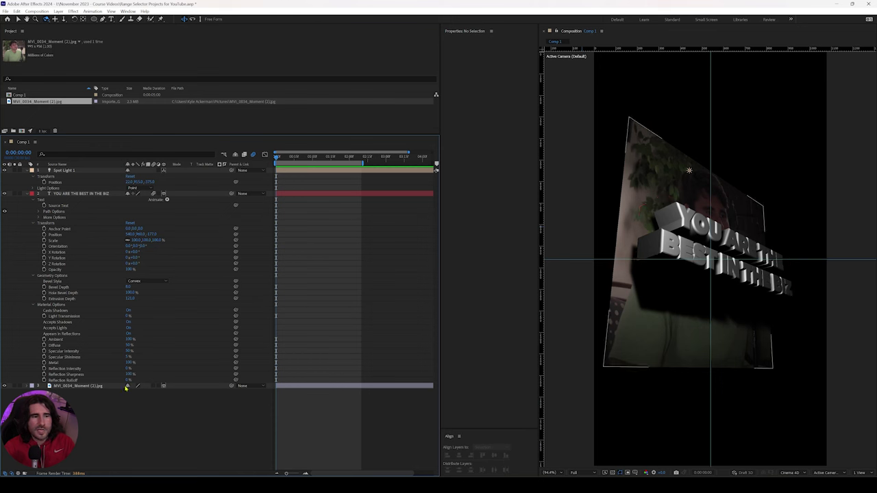
key("Delete")
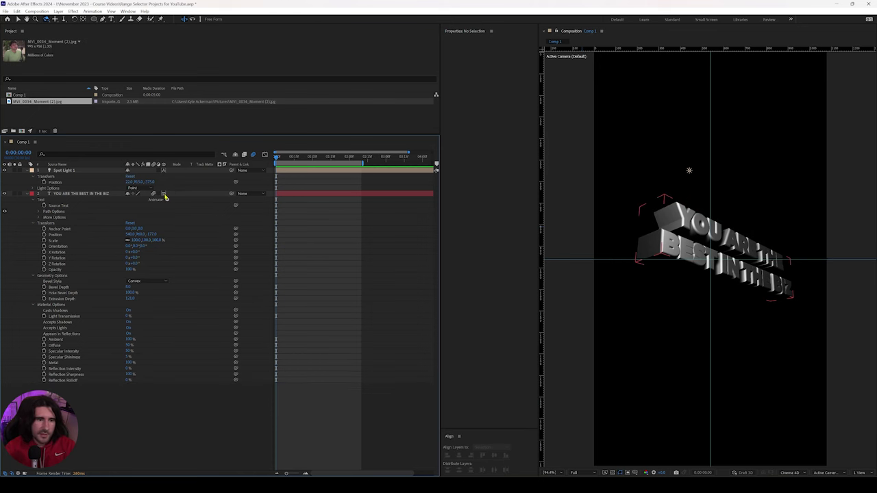
left_click(164, 194)
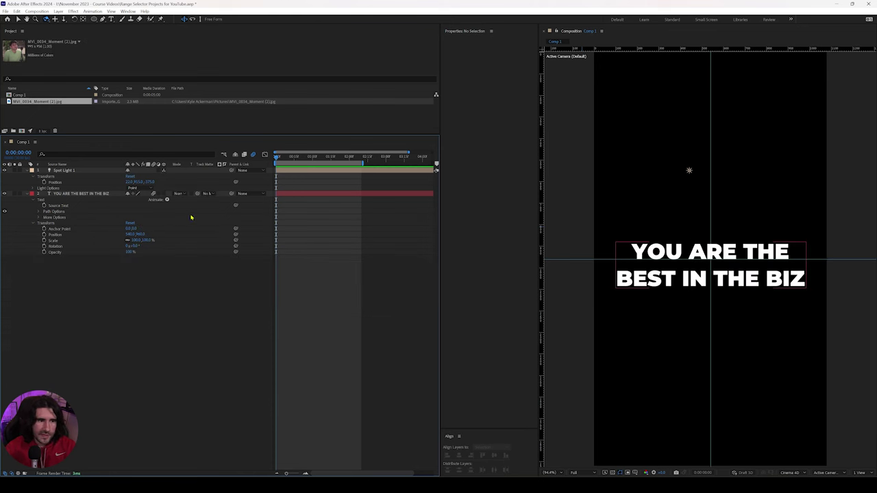
Delete the Spot Light 1 layer and bring up the text layer's Animate menu
left_click(89, 170)
key("Delete")
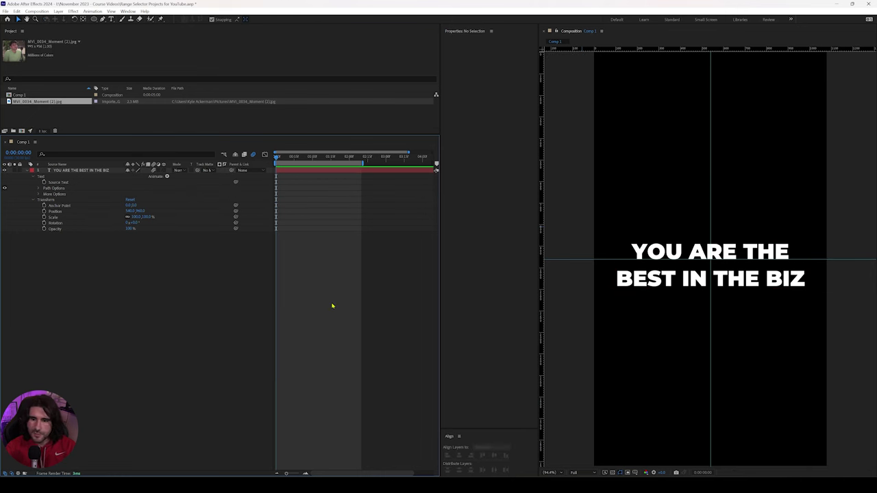
left_click(166, 176)
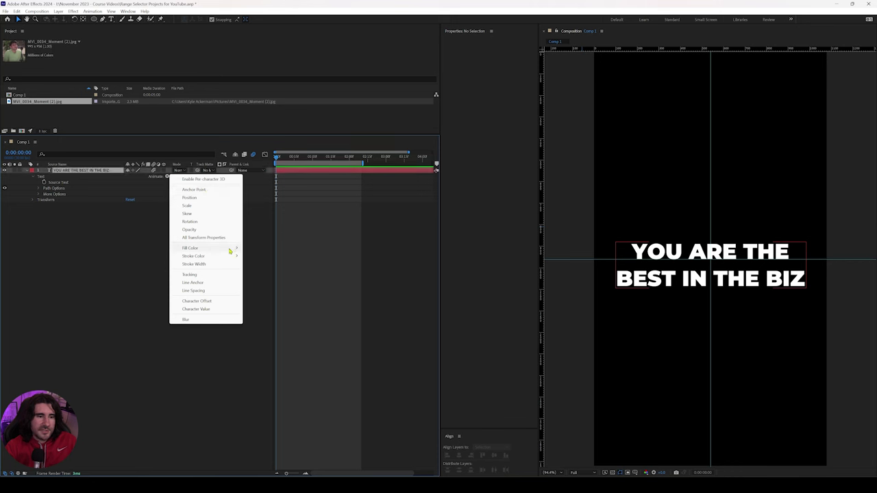
Add Animator 1 with All Transform Properties and expand Range Selector 1 (Start 0%, End 100%)
mouse_move(230, 251)
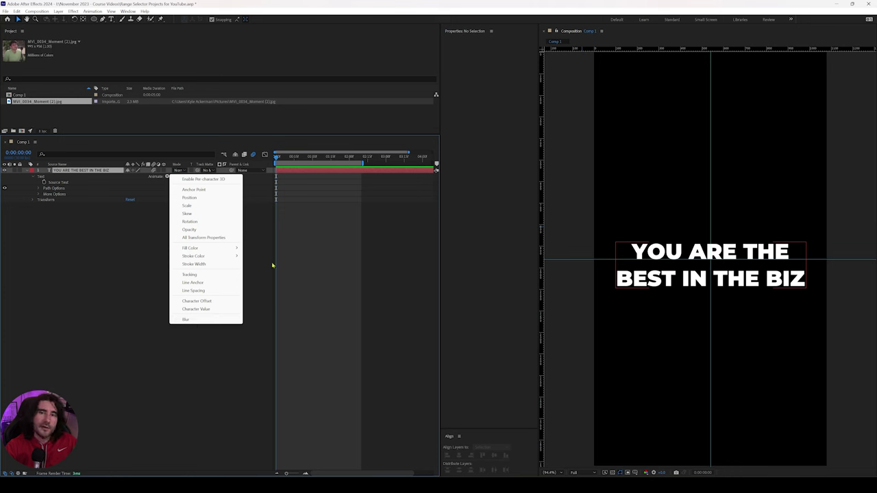
left_click(206, 238)
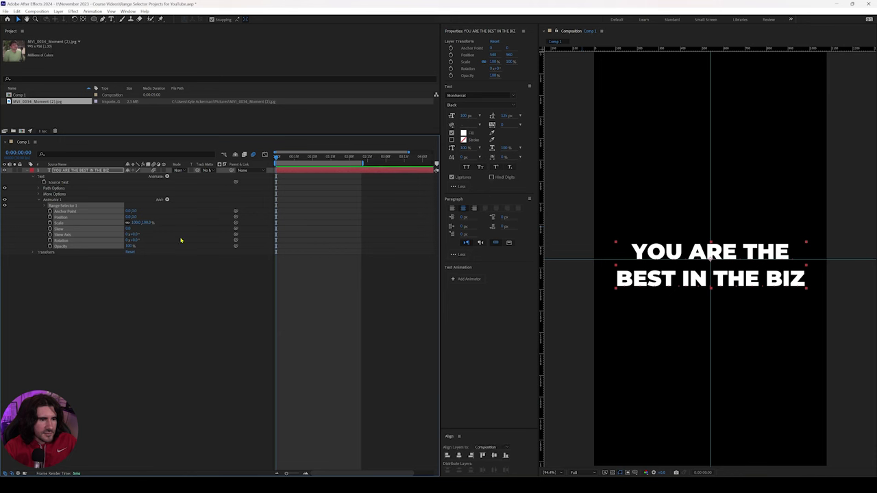
left_click(84, 275)
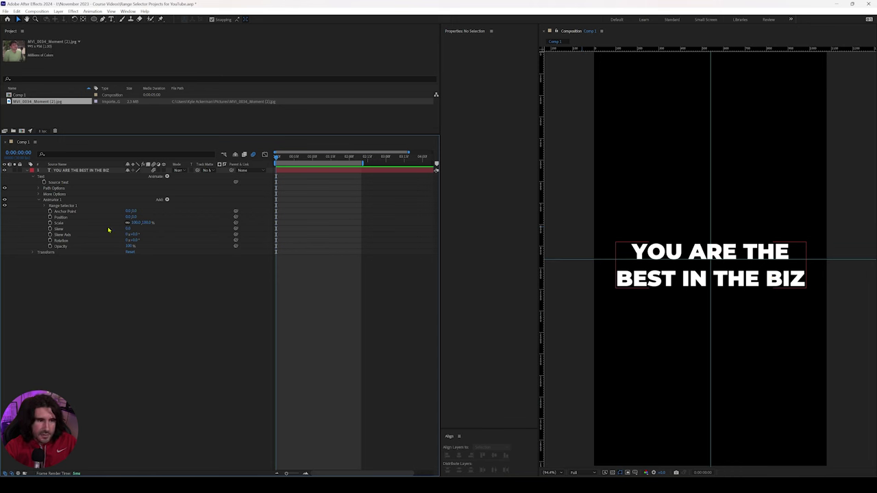
left_click(45, 206)
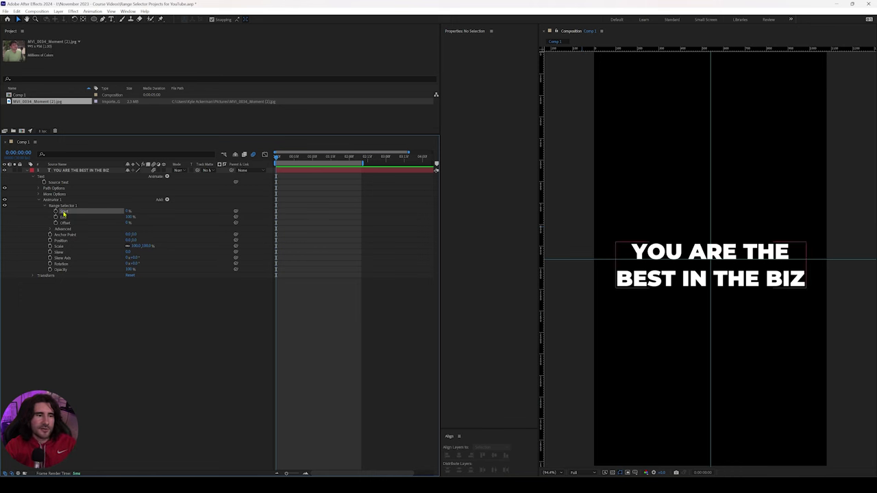
left_click(63, 214)
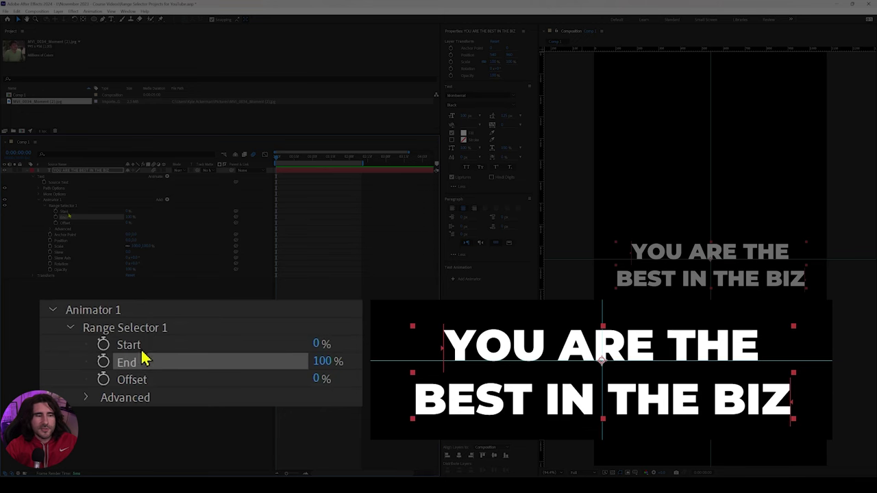
Try the range Start at 4% and End at 81%, then return End to 100%
left_click(63, 212)
left_click(63, 217)
left_click(63, 212)
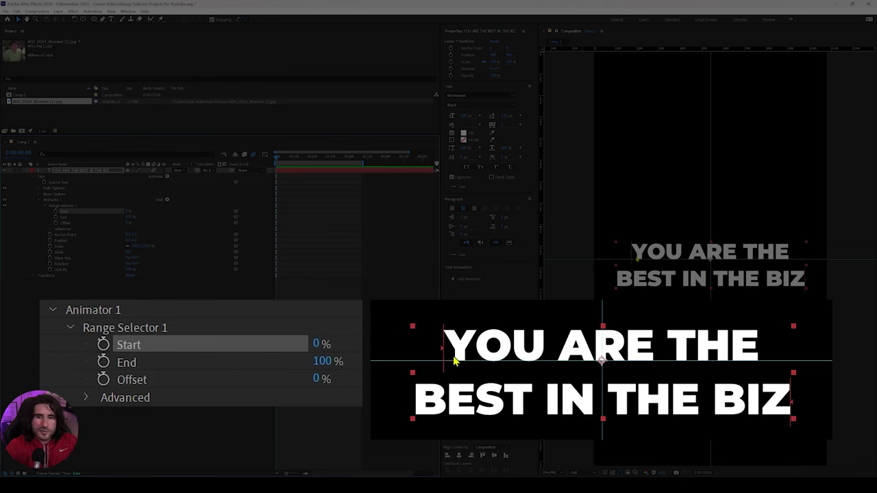
mouse_move(634, 257)
left_mouse_down()
mouse_move(760, 256)
mouse_move(637, 261)
left_mouse_up()
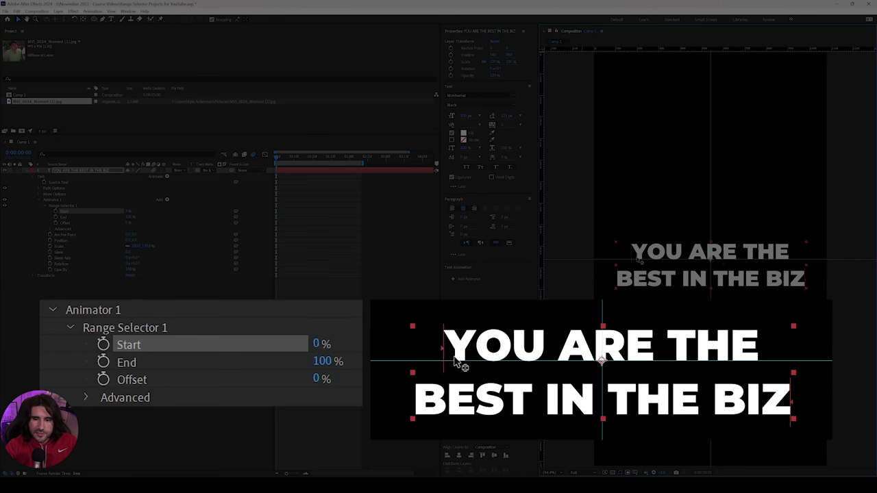
left_click(807, 283)
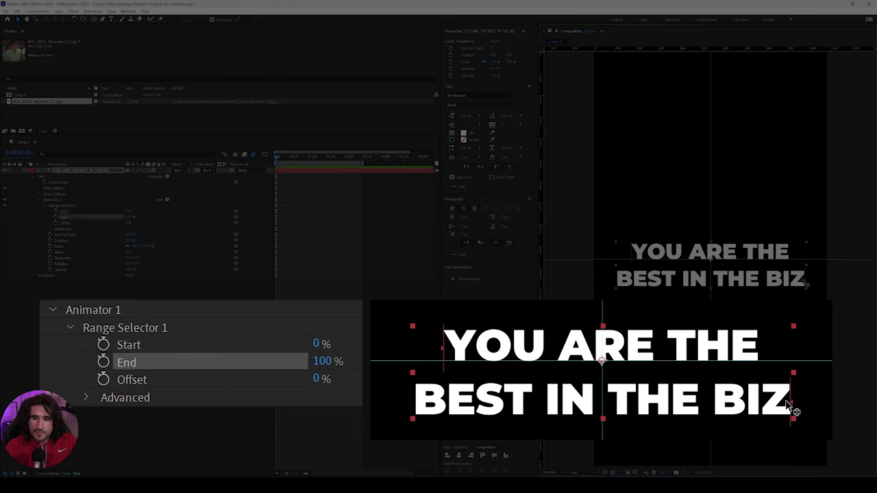
mouse_move(805, 282)
left_mouse_down()
mouse_move(669, 282)
mouse_move(806, 284)
left_mouse_up()
left_click(638, 259)
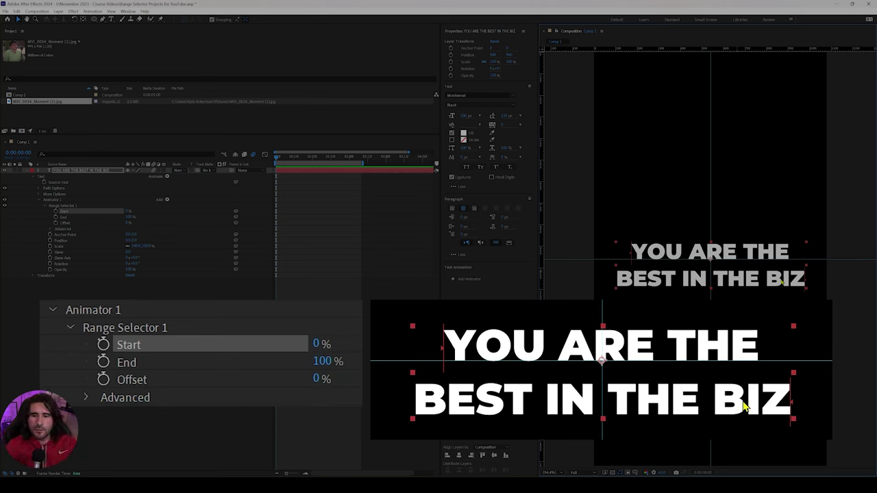
left_click_drag(806, 279, 684, 260)
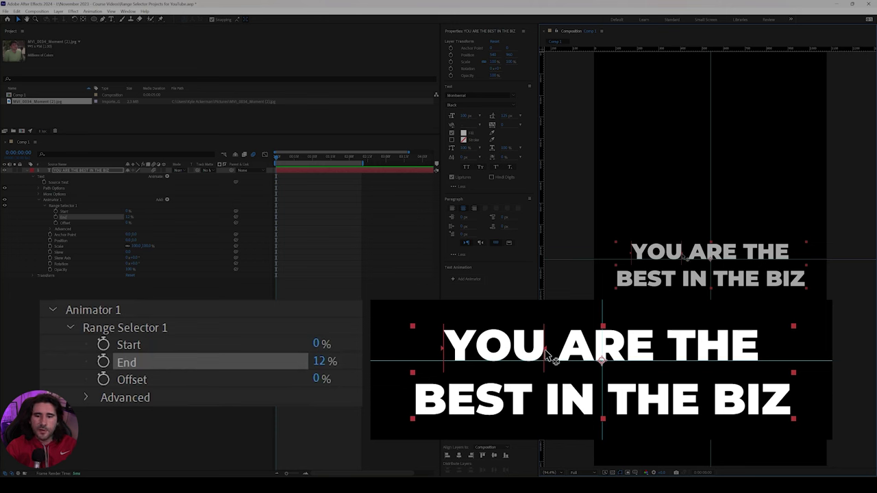
left_click_drag(683, 257, 811, 281)
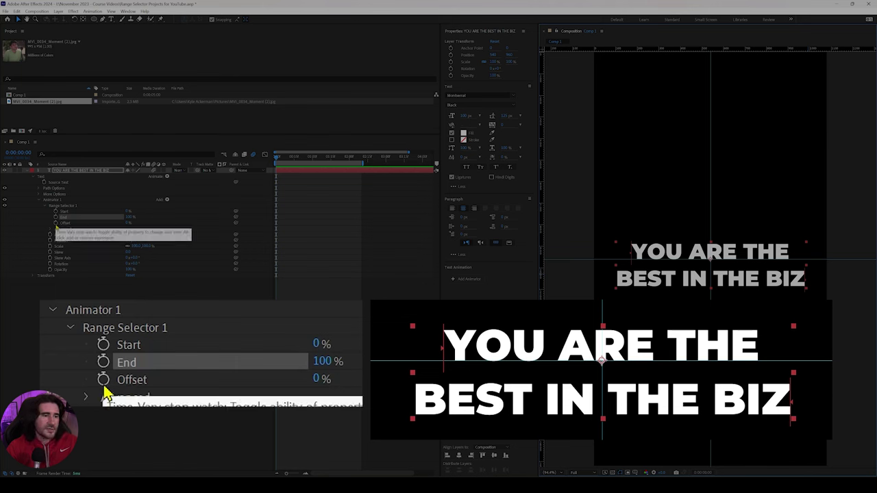
Keyframe Offset from 0% at time zero to 100% at one second and scrub to preview
left_click(55, 224)
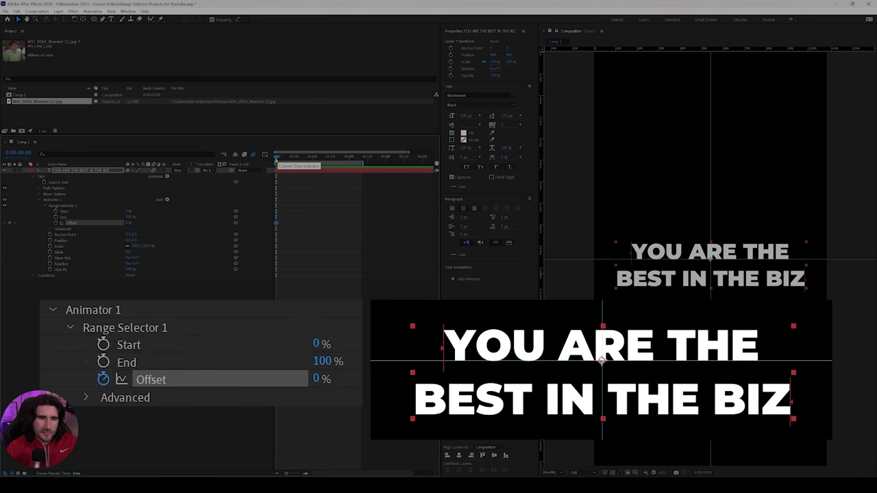
left_click(292, 158)
left_click_drag(300, 160, 313, 163)
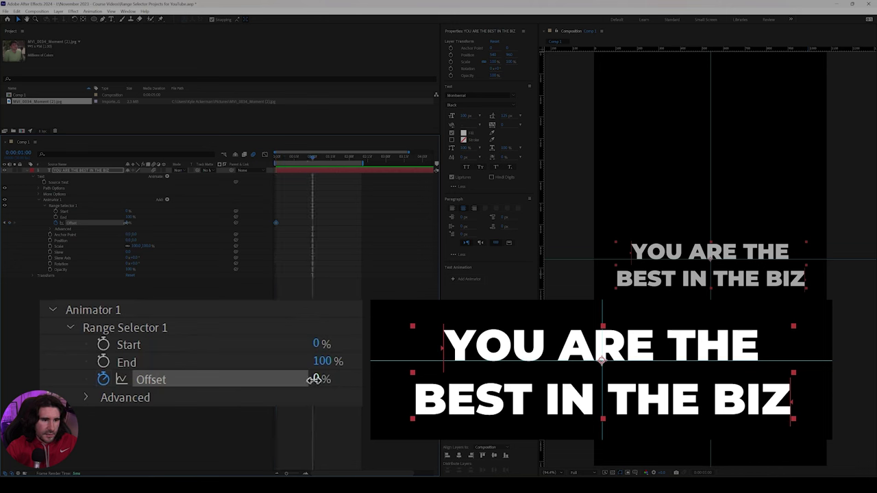
left_click(128, 223)
type("100")
key("Return")
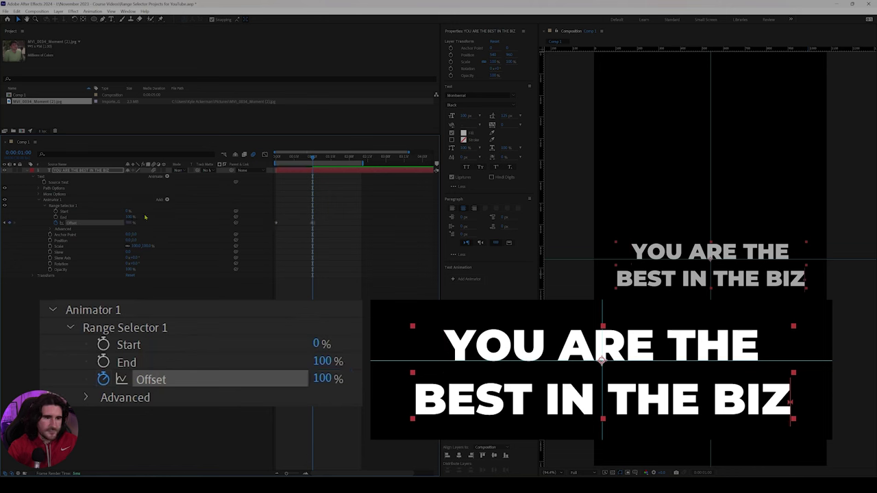
left_click(310, 159)
mouse_move(309, 158)
left_mouse_down()
mouse_move(277, 164)
mouse_move(300, 169)
left_mouse_up()
left_click_drag(310, 167, 275, 166)
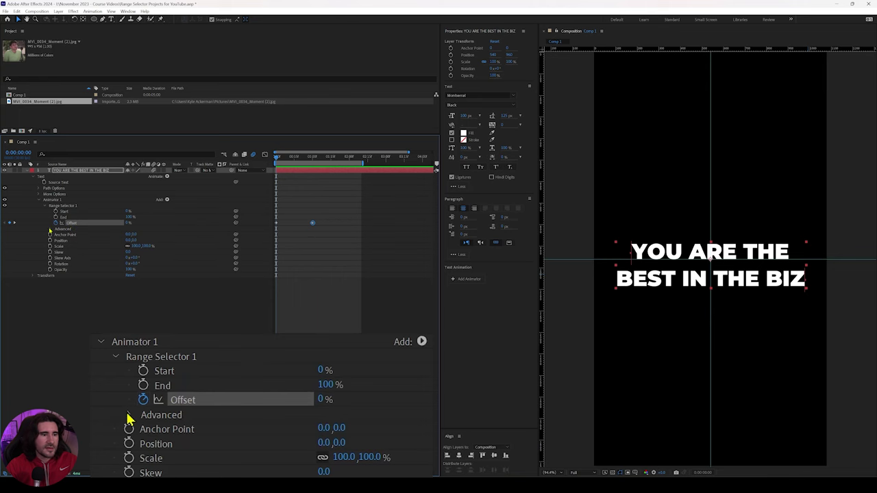
Expand the range selector's Advanced options and switch Units to Index
left_click(51, 228)
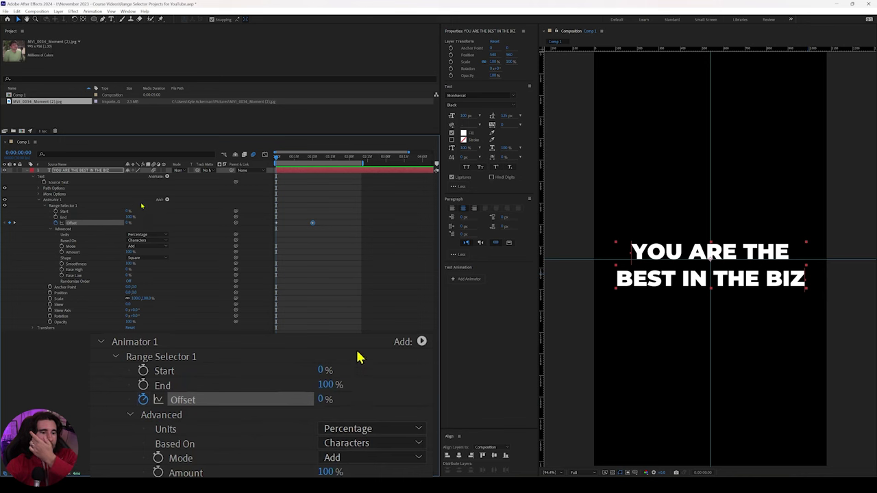
left_click(382, 430)
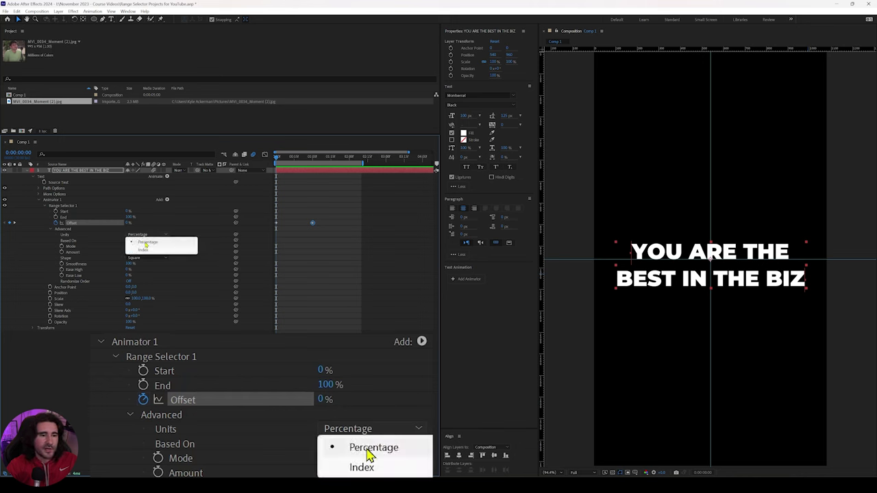
left_click(396, 472)
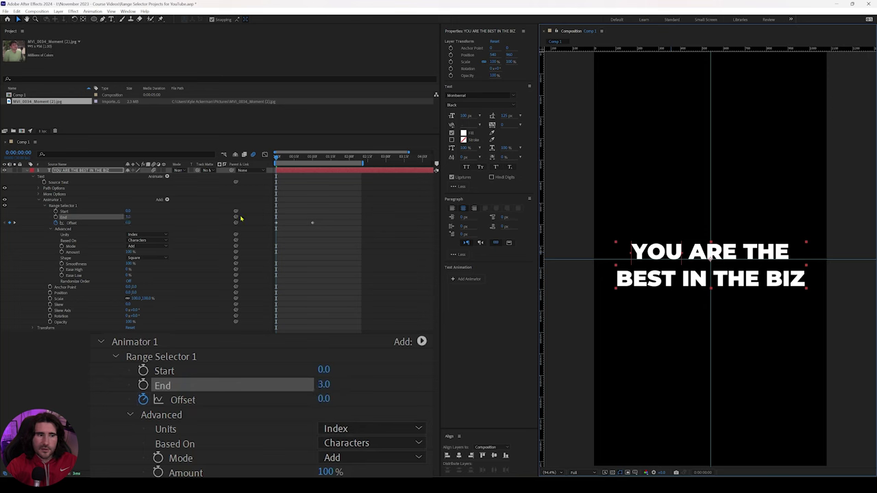
Set End to 6, then 26 in Index units, and restore Units to Percentage
left_click(326, 386)
type("6")
left_click(738, 255)
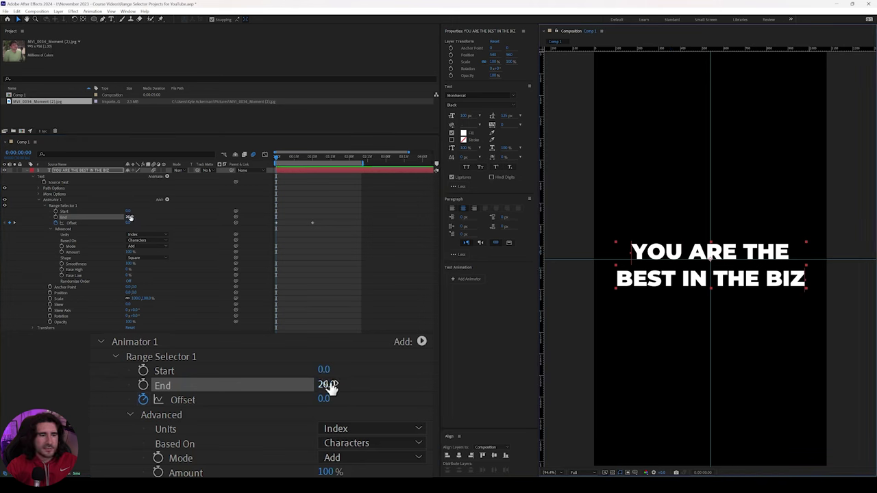
left_click_drag(329, 387, 338, 387)
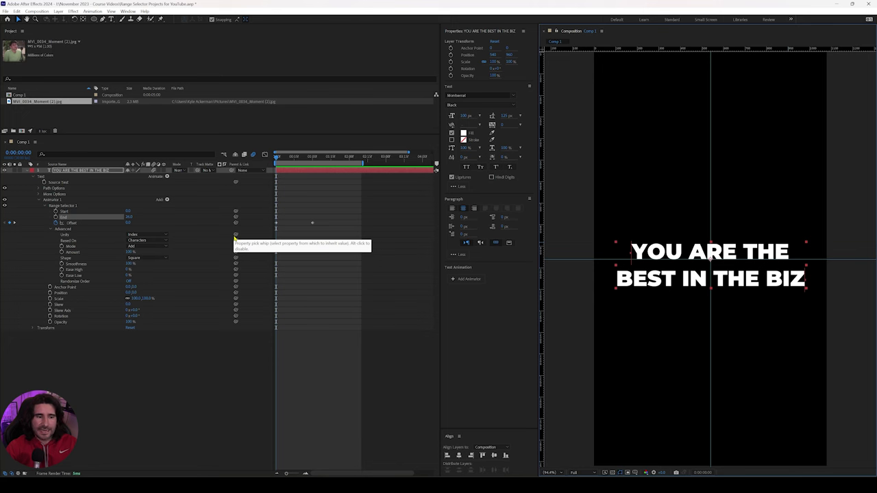
left_click(139, 234)
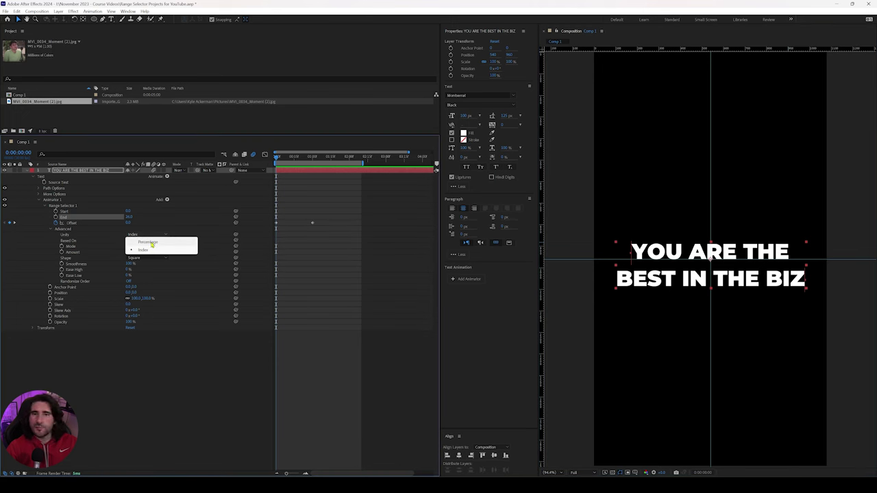
left_click(150, 243)
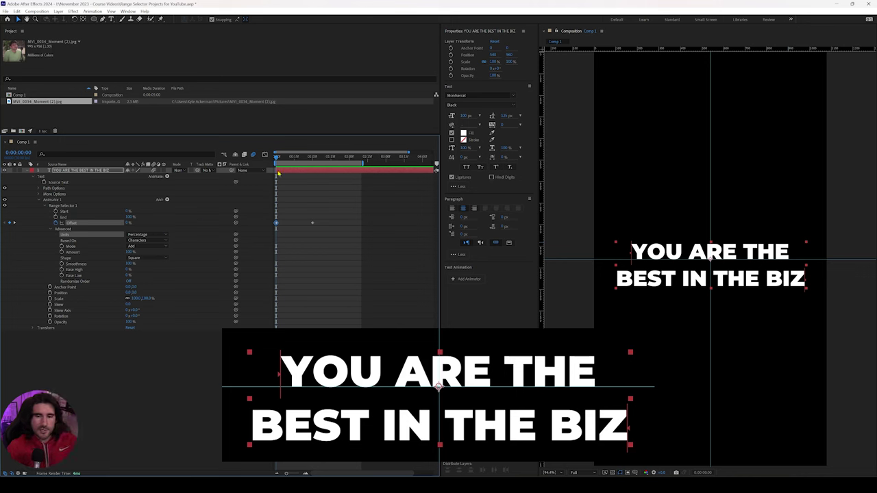
Preview Based On set to Characters Excluding Spaces, then to Words
mouse_move(277, 158)
left_mouse_down()
mouse_move(314, 164)
mouse_move(271, 168)
left_mouse_up()
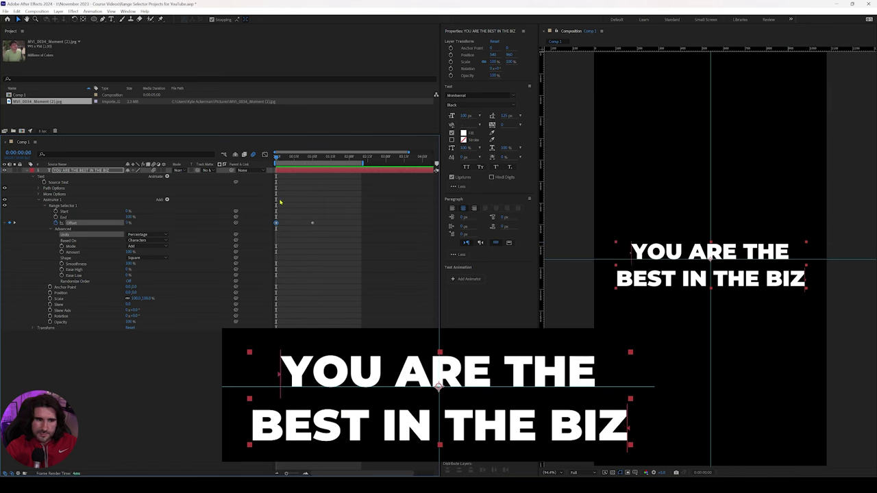
left_click(135, 240)
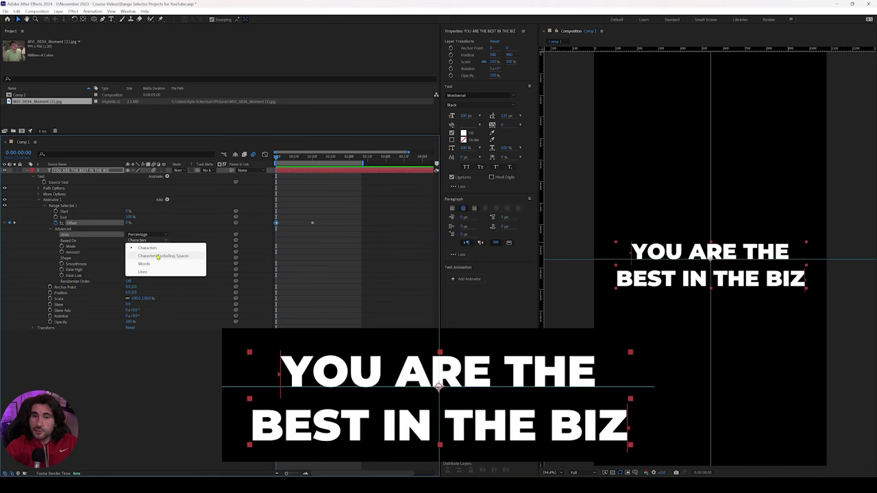
left_click(159, 256)
mouse_move(276, 160)
left_mouse_down()
mouse_move(296, 159)
mouse_move(276, 161)
left_mouse_up()
left_click(146, 241)
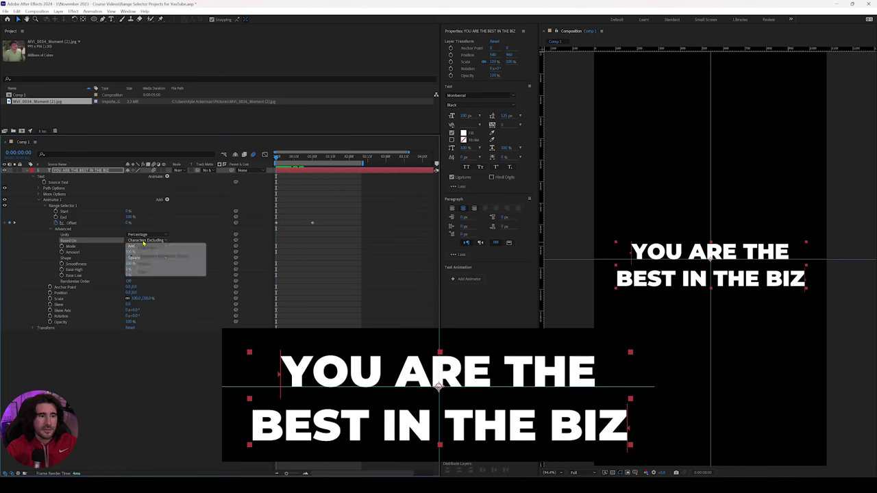
left_click(156, 265)
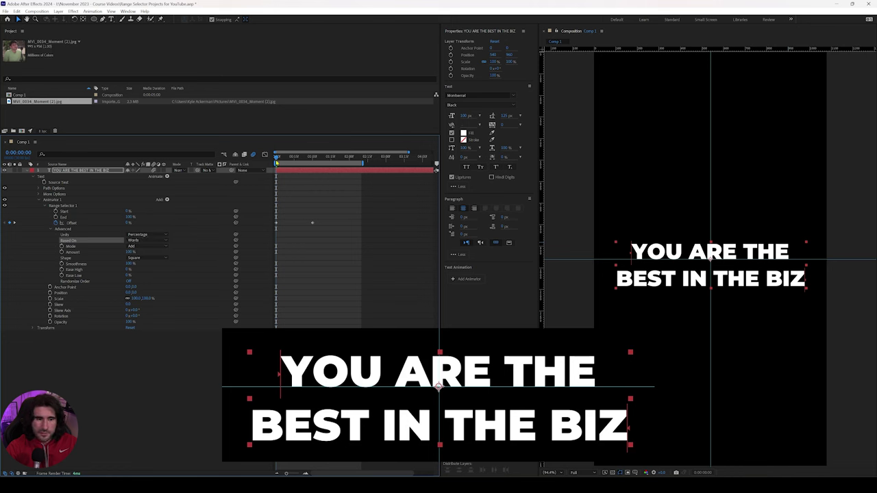
mouse_move(276, 161)
left_mouse_down()
mouse_move(310, 163)
mouse_move(265, 165)
left_mouse_up()
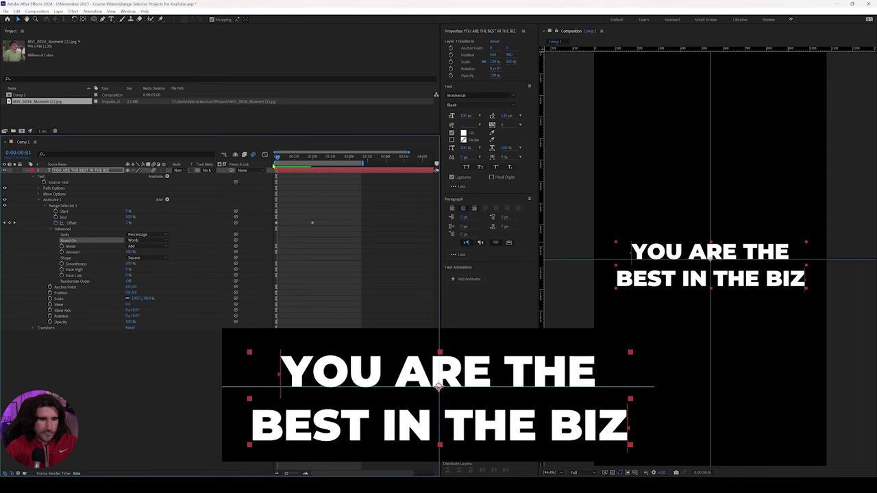
Set Based On to Lines, preview the line-by-line animation, and open the Mode list
left_click(144, 240)
left_click(143, 272)
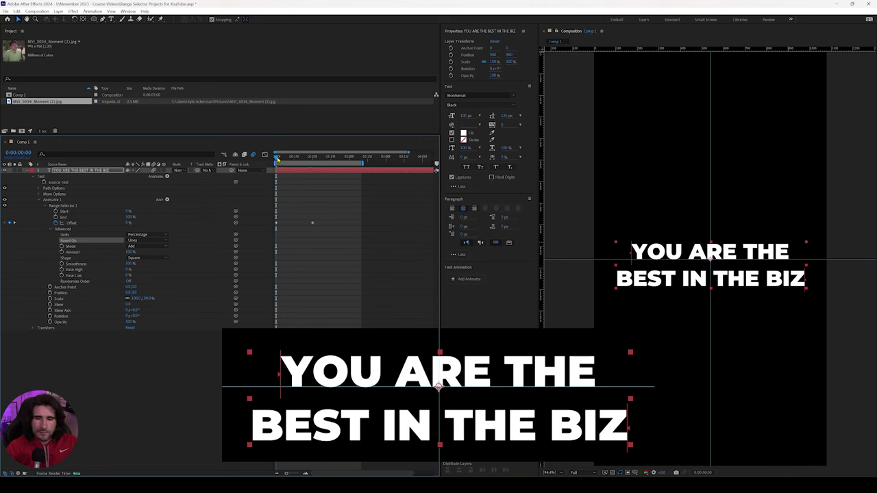
left_click_drag(278, 157, 319, 158)
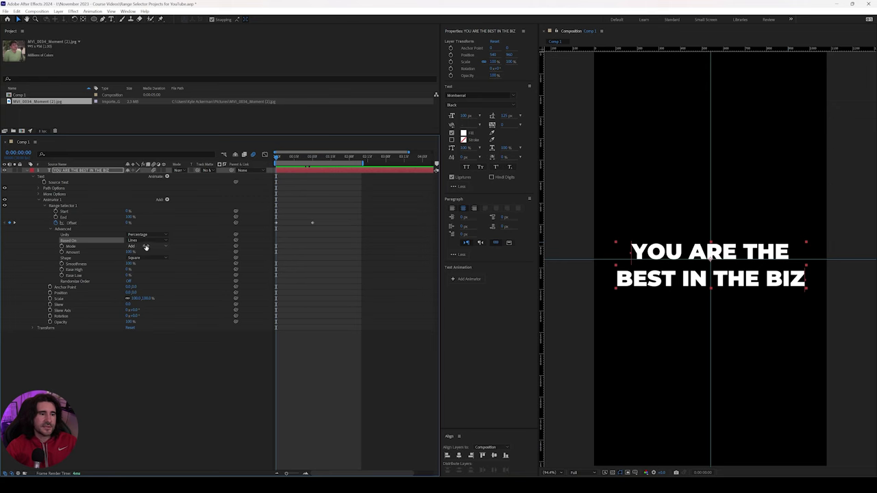
left_click(142, 246)
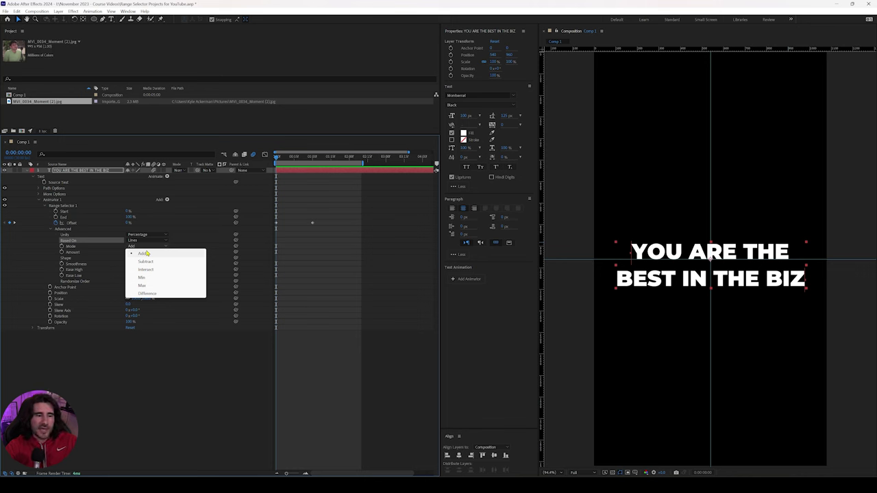
Keep the selector Mode on Add and review the Amount and Shape settings
left_click(144, 254)
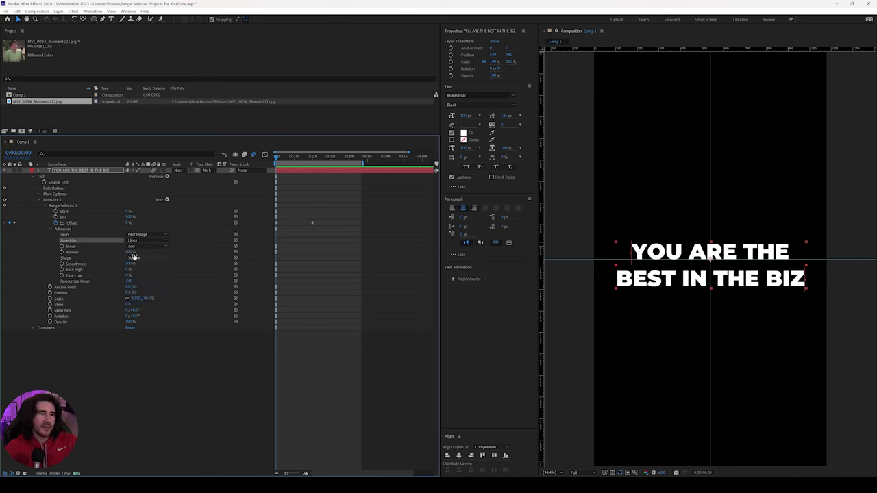
left_click(81, 253)
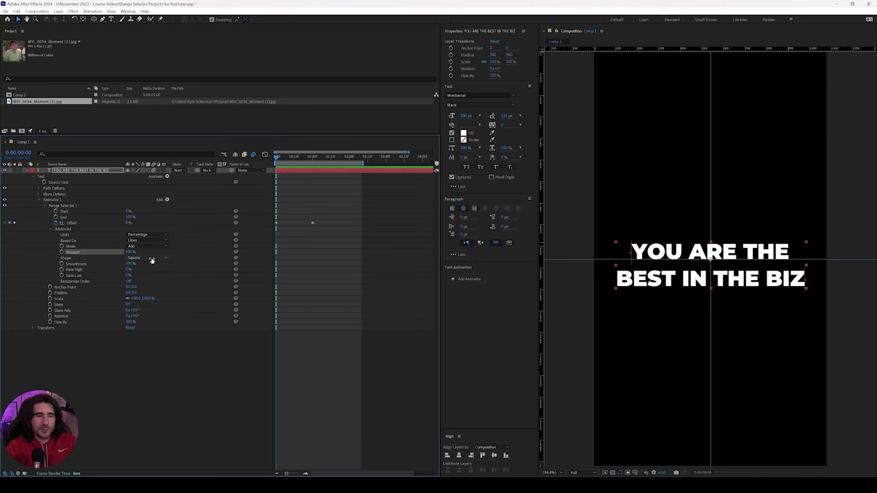
left_click(103, 258)
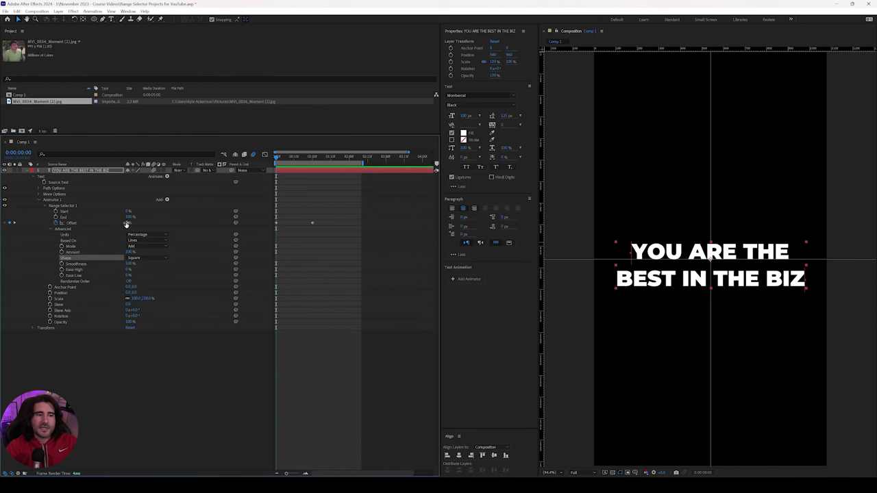
Change the Offset at the first keyframe from -100% to 0%
left_click(72, 222)
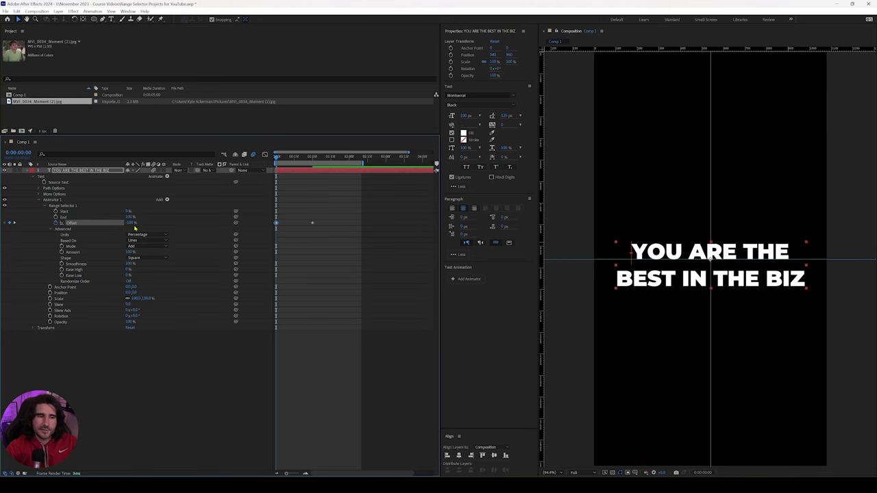
left_click(129, 224)
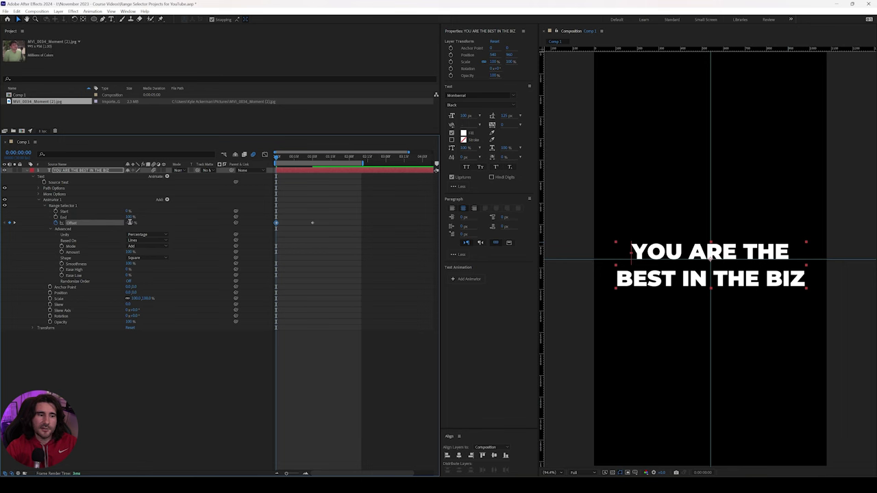
left_click(129, 223)
type("0")
key("Return")
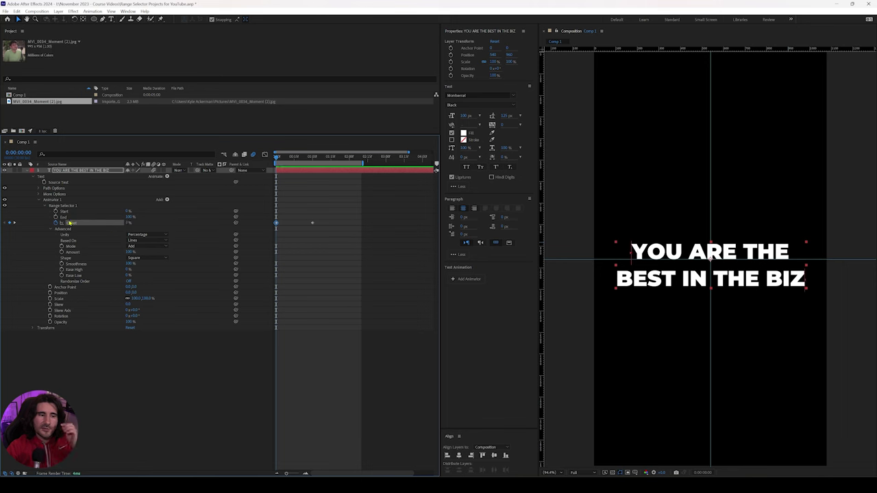
Leave the selector Shape on Square and select all of the title text for editing
left_click(144, 259)
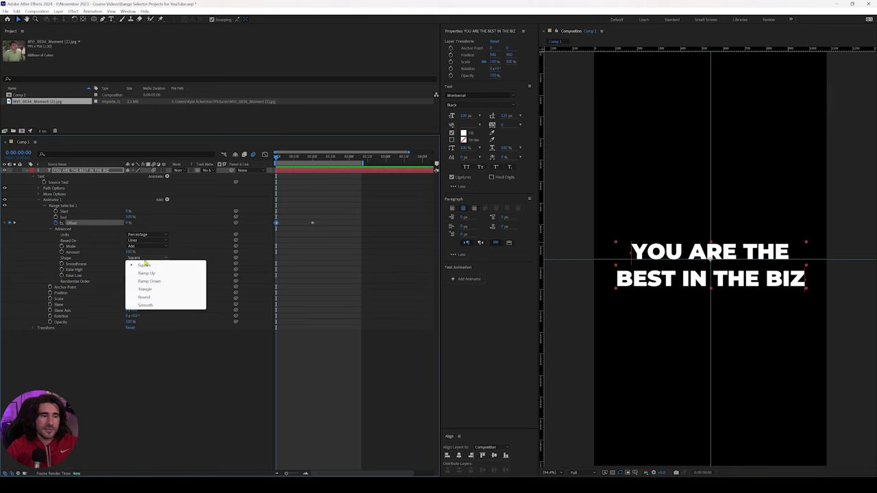
left_click(152, 265)
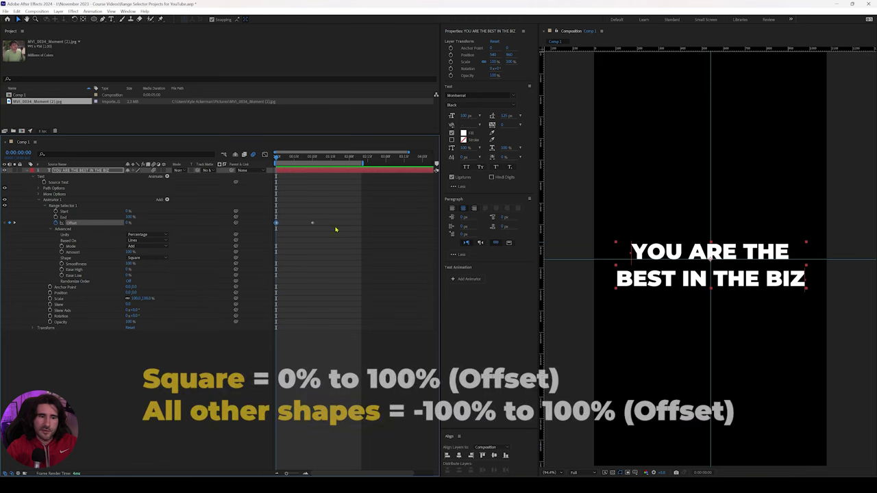
left_click(150, 259)
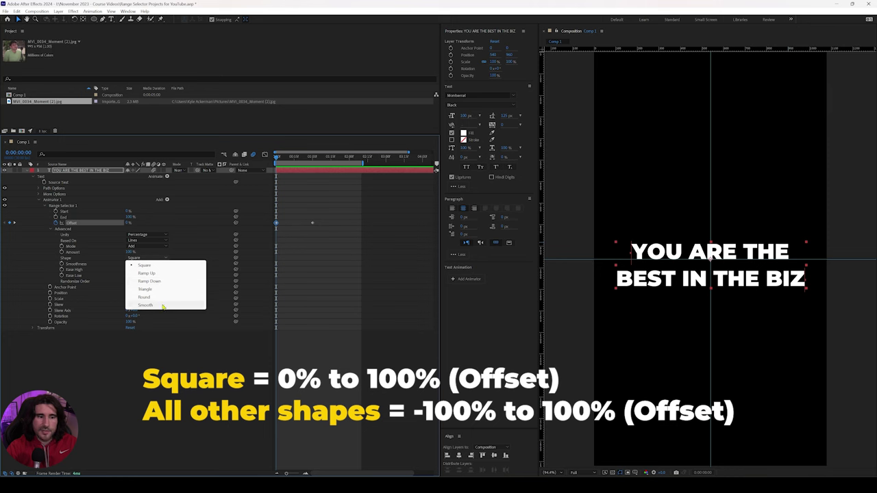
left_click(128, 224)
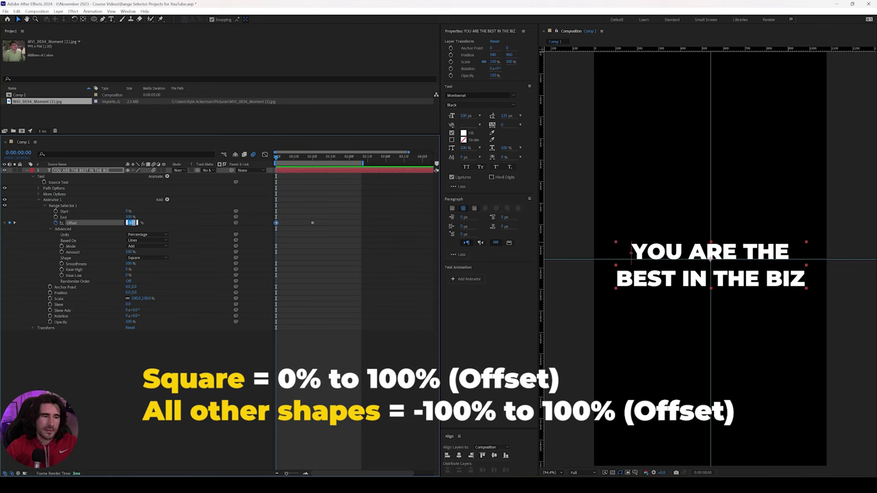
type("1")
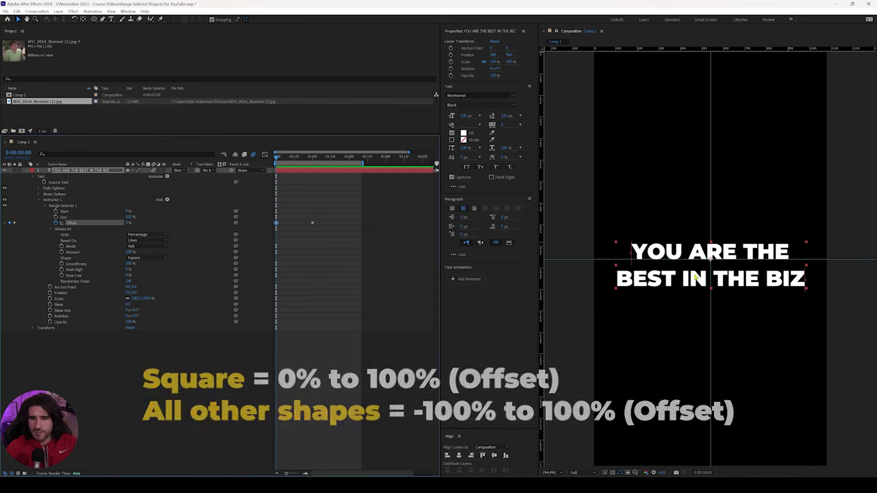
double_click(643, 254)
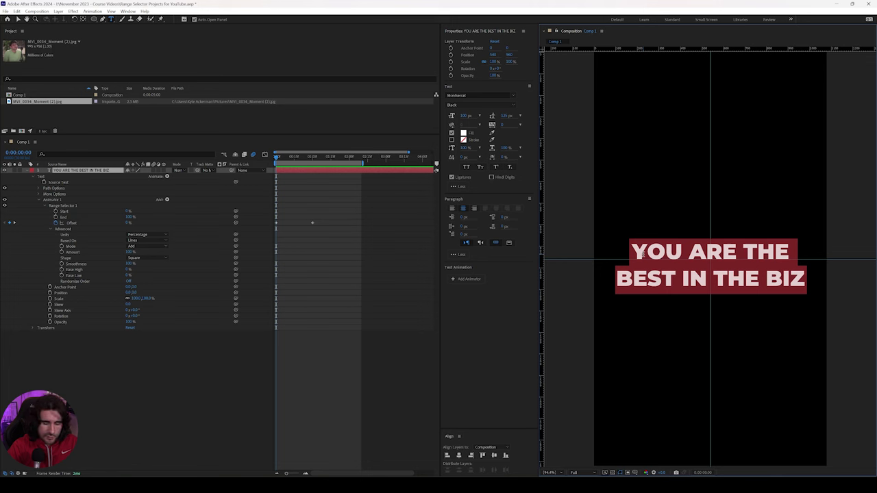
Replace the title with a row of periods, raise it to Position Y about -409, and preview
type("............")
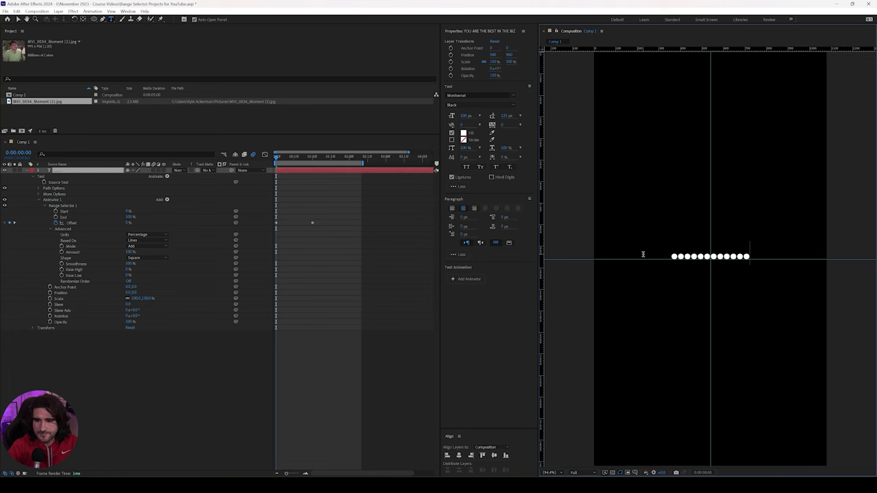
type(".........")
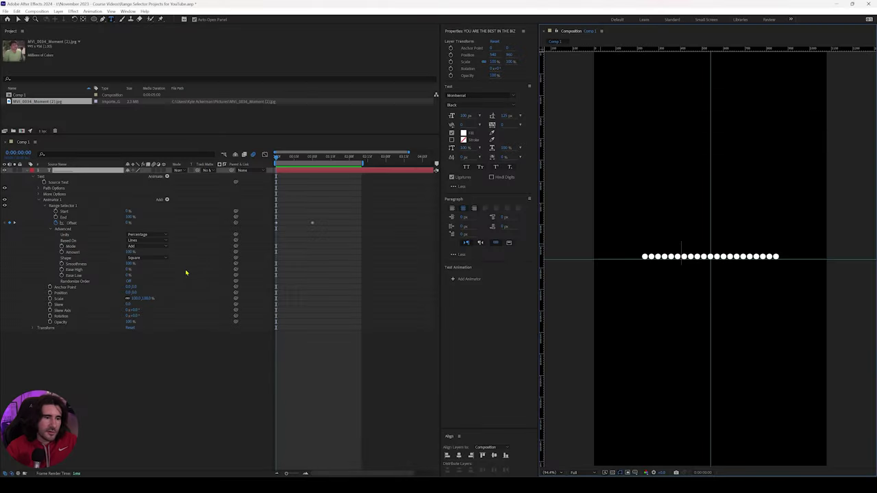
left_click_drag(134, 292, 62, 293)
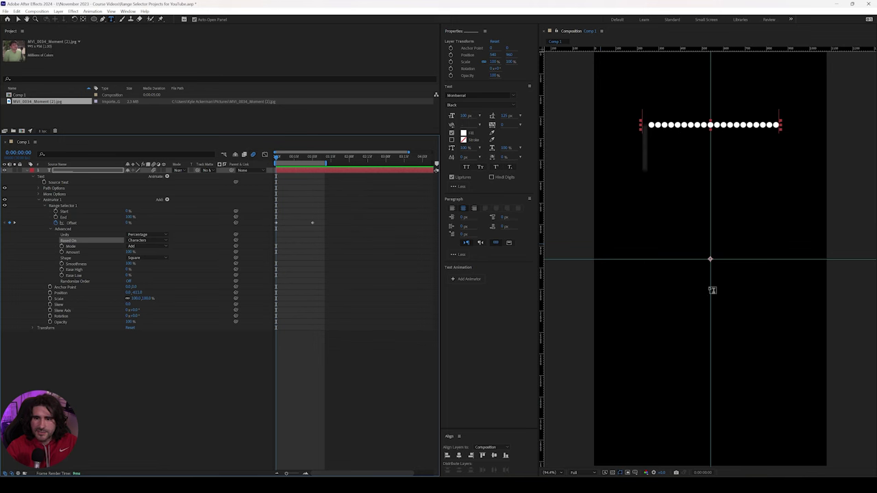
key("space")
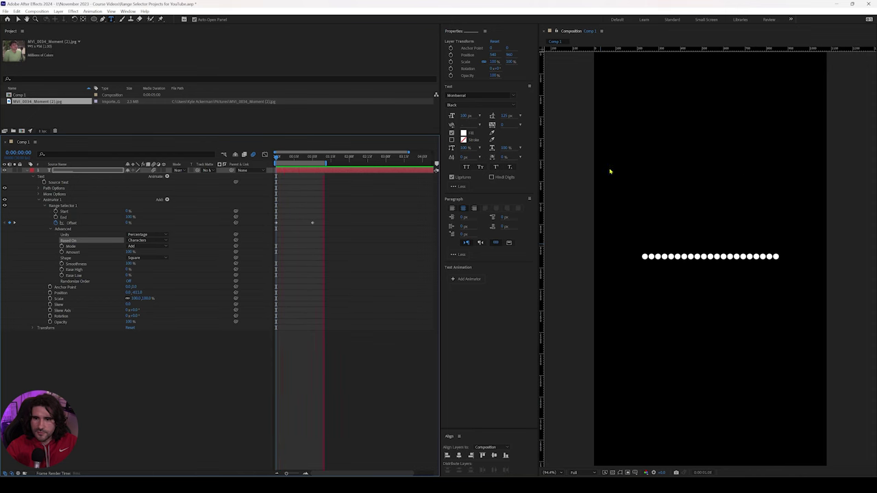
key("space")
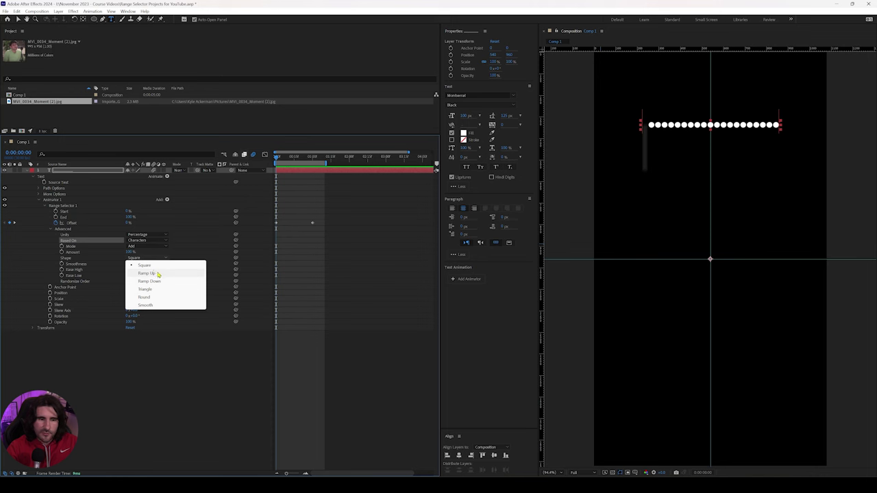
Preview the dots with the Ramp Up and Ramp Down range shapes
left_click(158, 274)
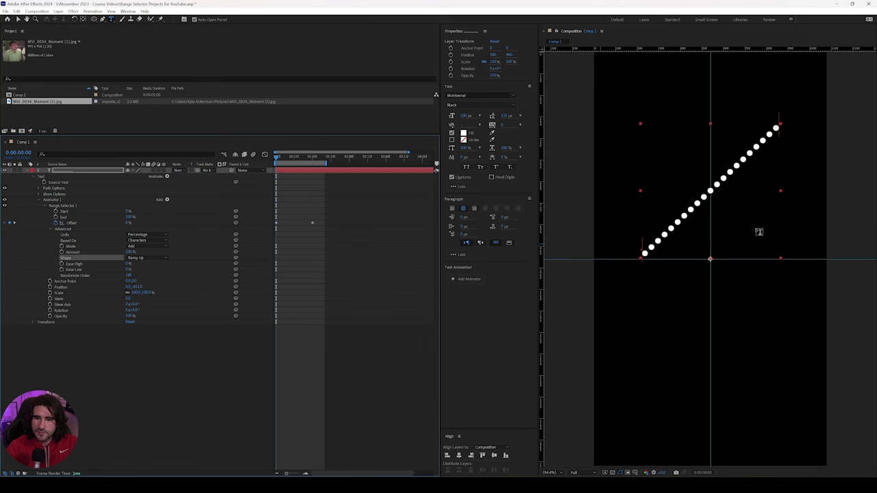
left_click(335, 215)
key("space")
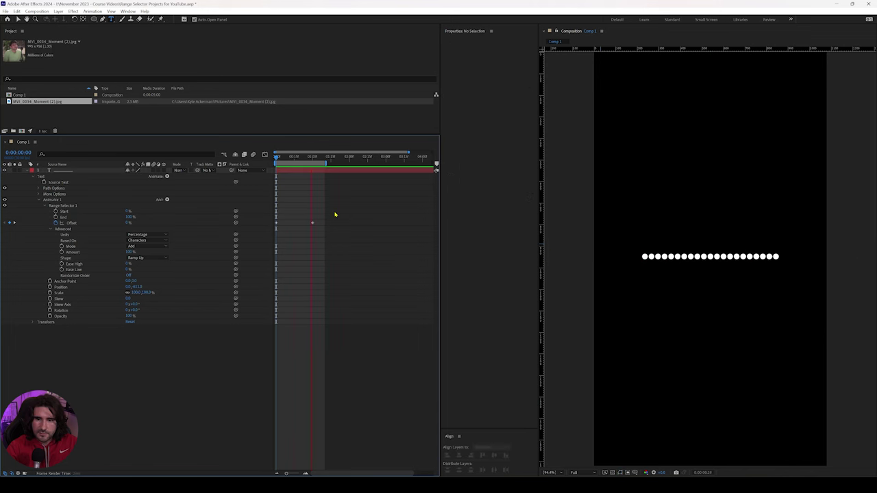
key("space")
left_click(146, 258)
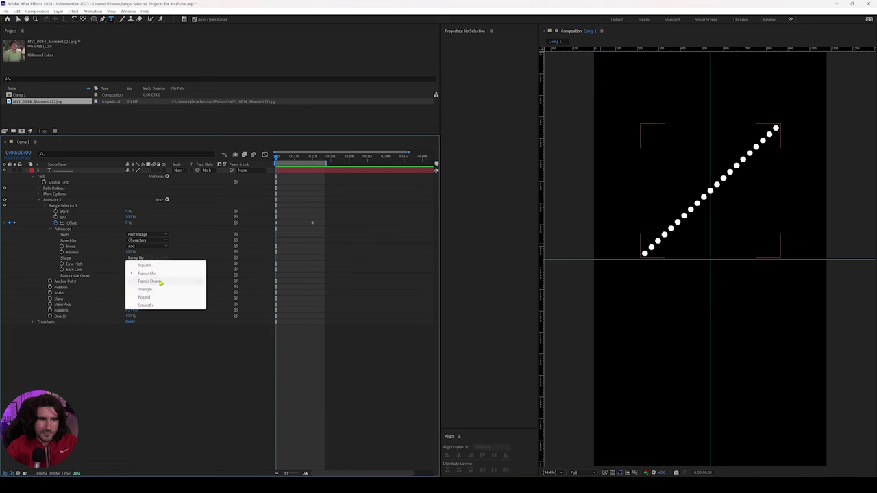
left_click(160, 282)
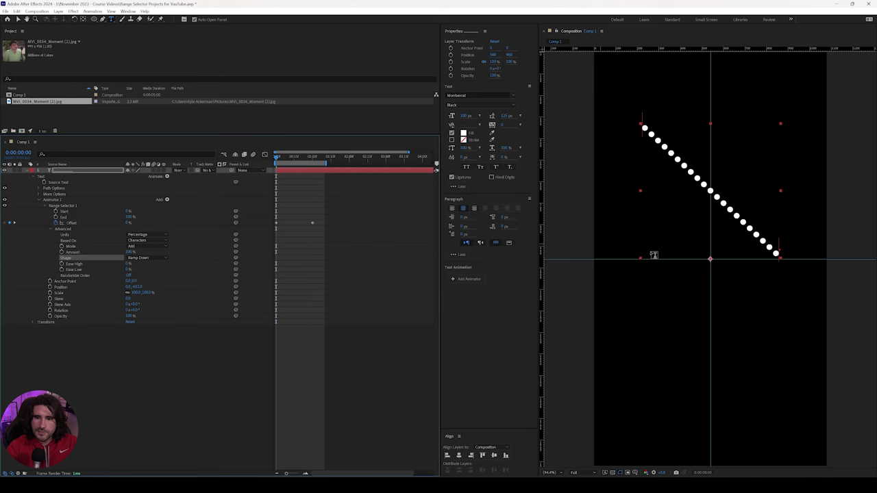
left_click(304, 180)
key("space")
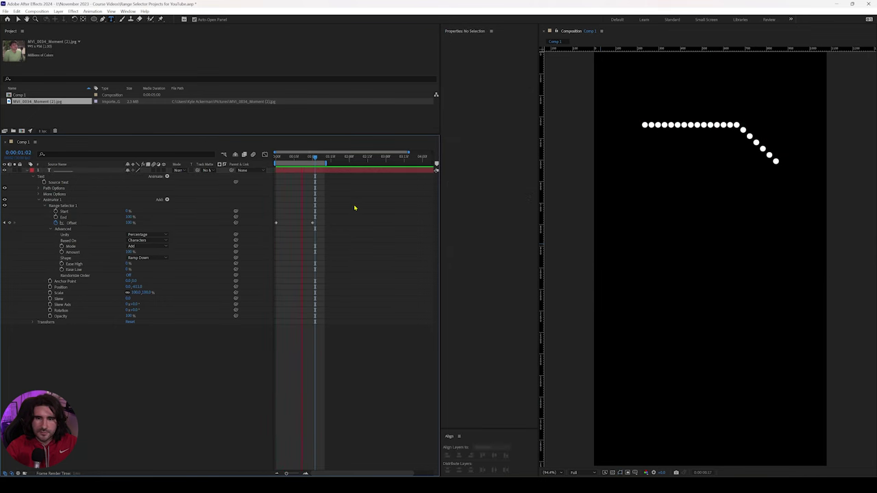
Preview the dot animation with the Triangle and Round range shapes
left_click(147, 258)
left_click(168, 288)
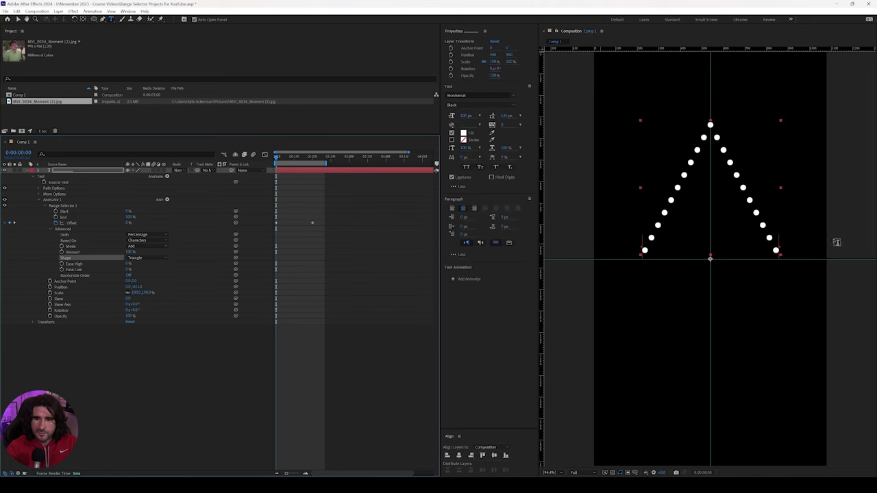
key("space")
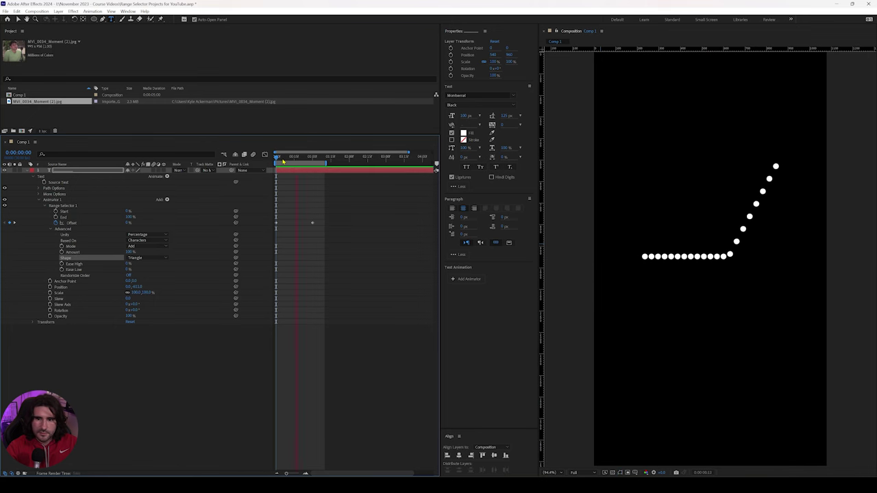
left_click(147, 258)
left_click(151, 296)
key("Home")
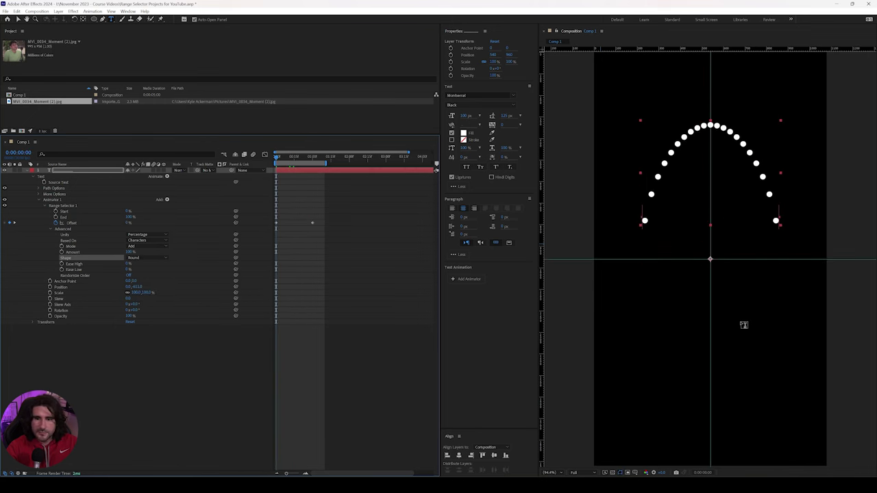
key("space")
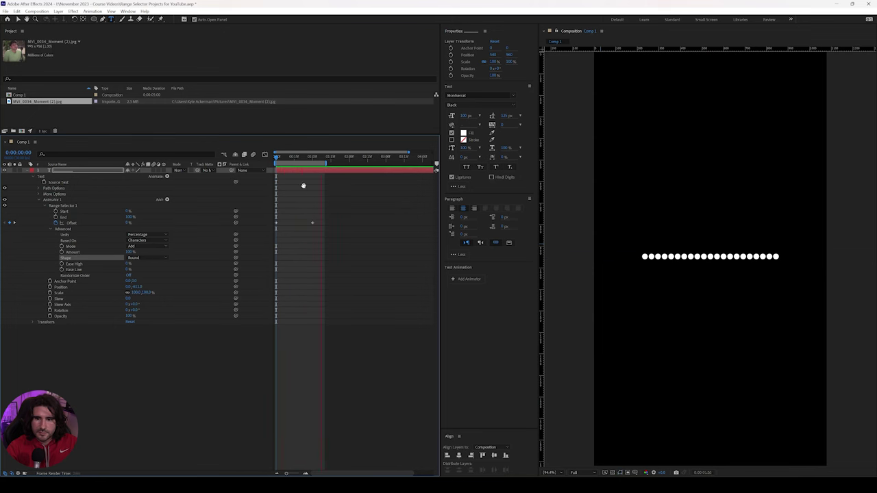
key("space")
Preview the Smooth and Square shapes, then set the range Shape to Ramp Up
left_click(146, 261)
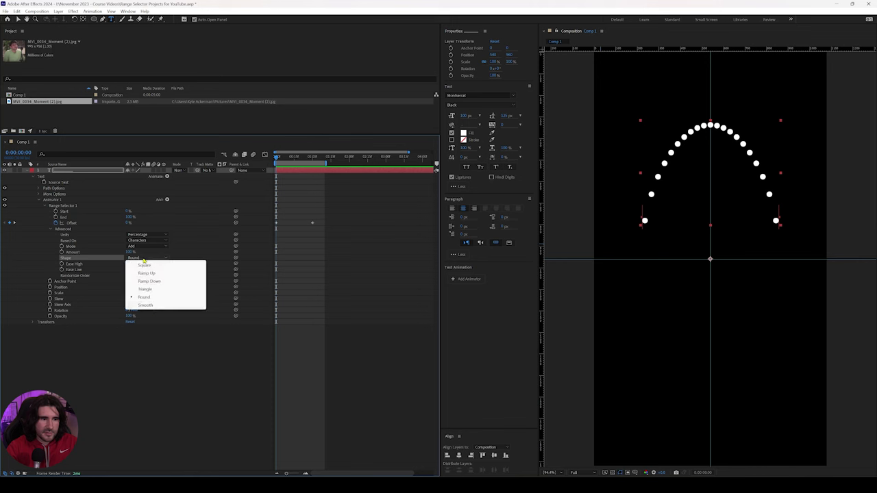
left_click(151, 308)
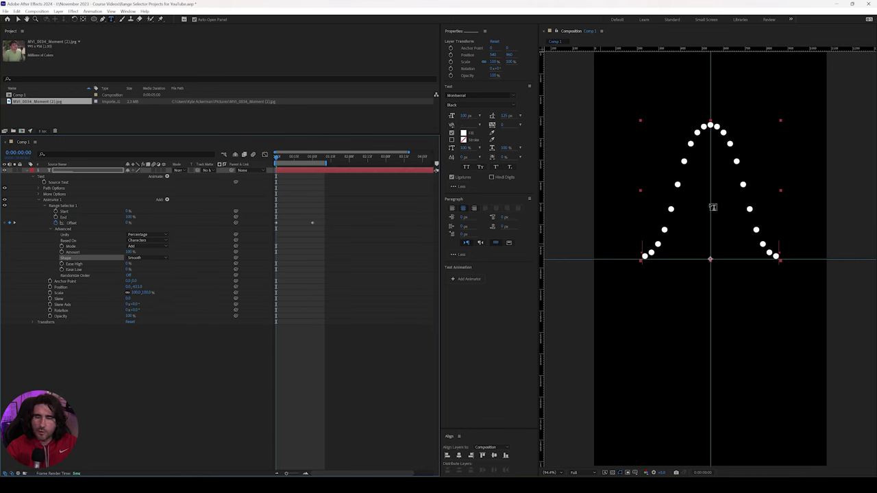
key("space")
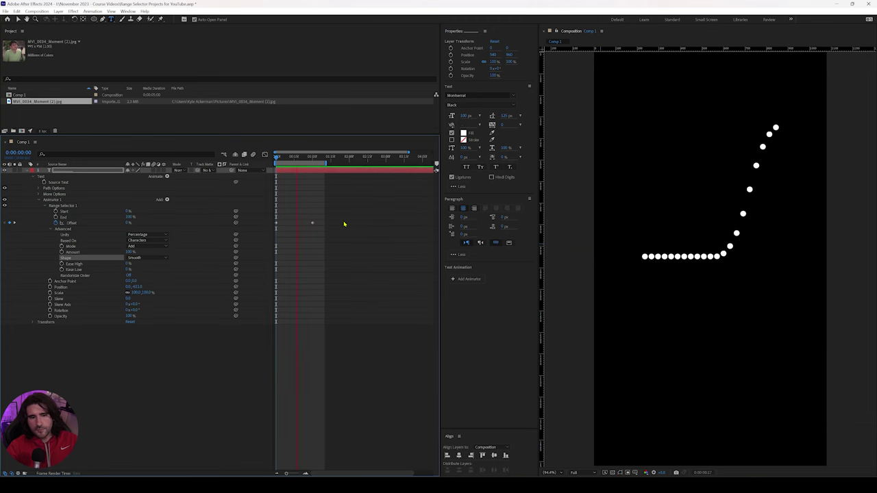
key("space")
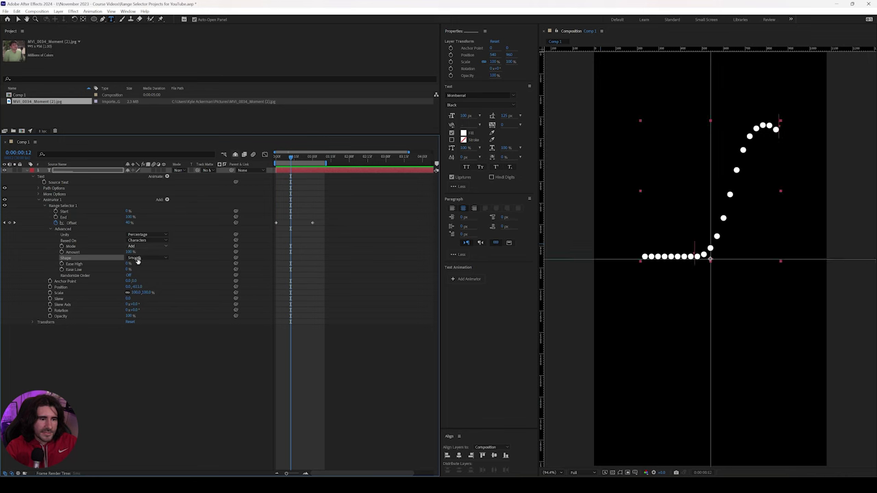
left_click(138, 257)
left_click(146, 265)
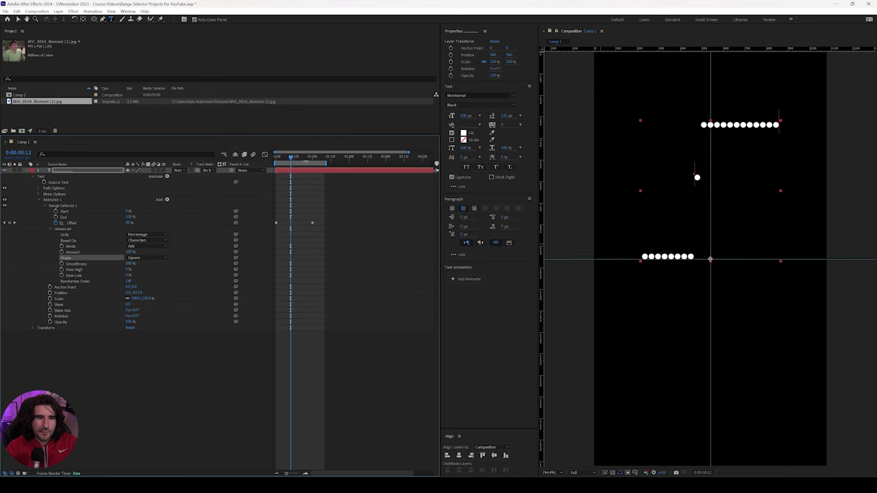
key("space")
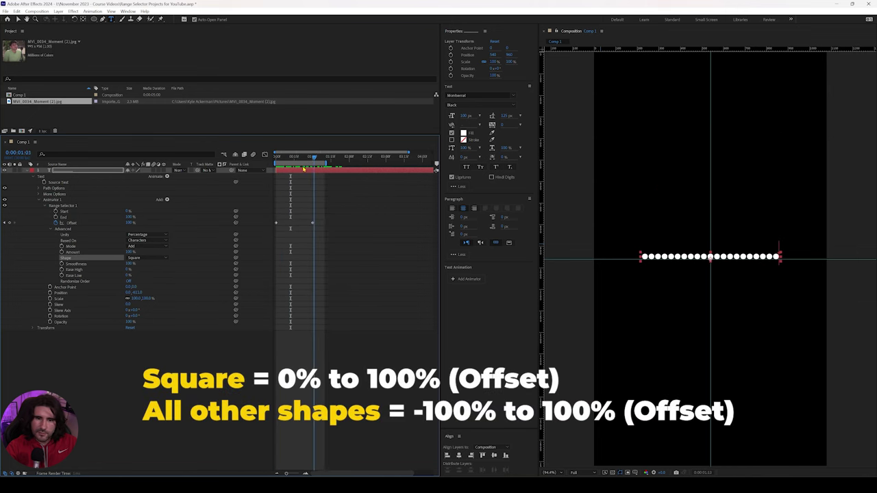
key("space")
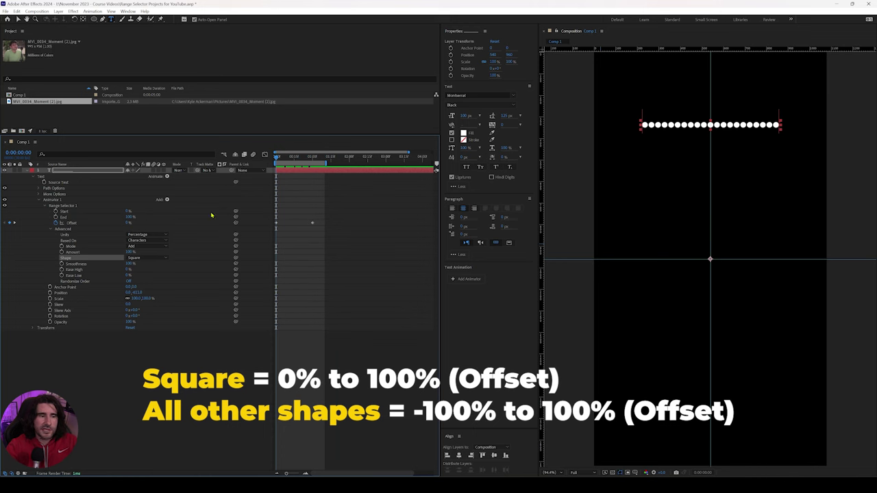
left_click(145, 257)
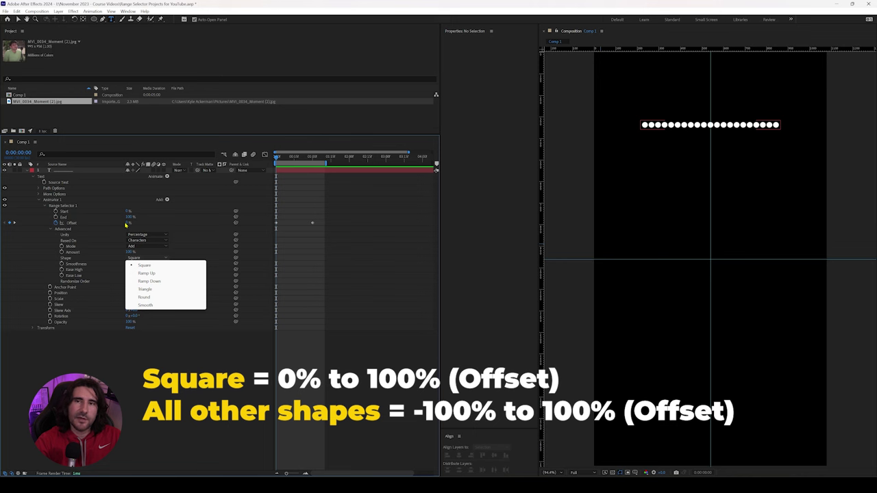
left_click(149, 274)
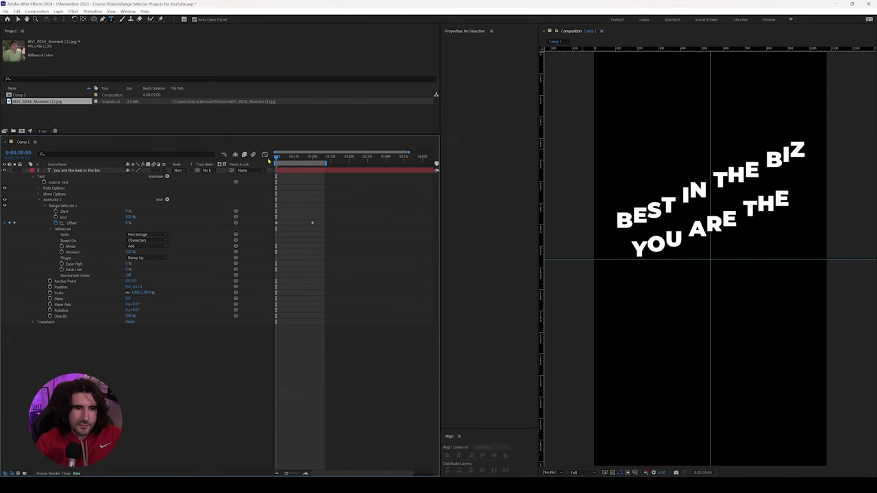
Set the starting Offset to about -100% and preview the title animation
key("space")
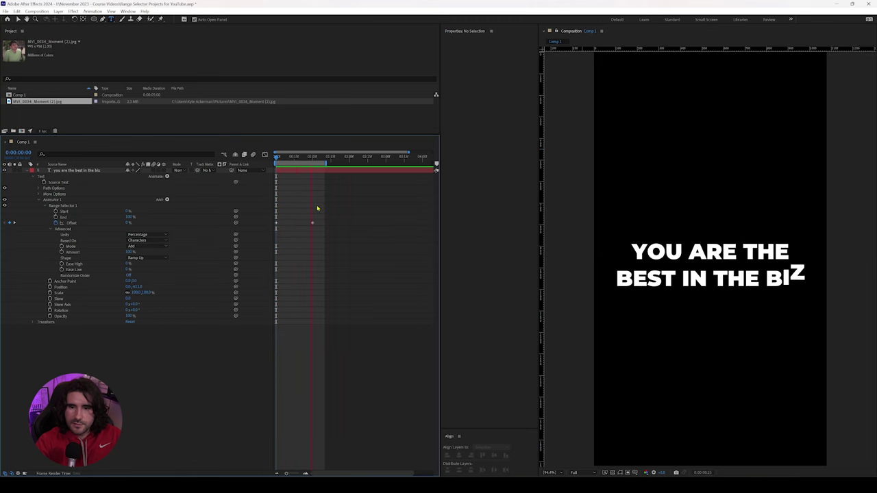
left_click(316, 154)
key("Home")
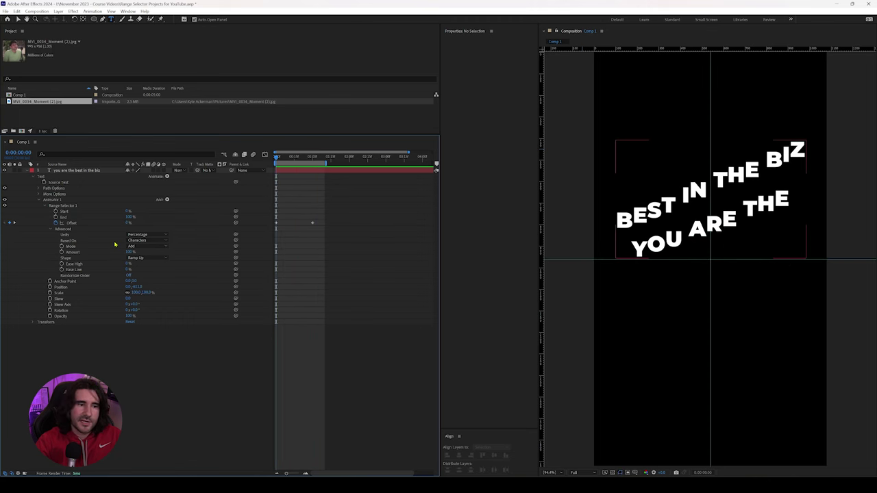
left_click_drag(126, 224, 77, 218)
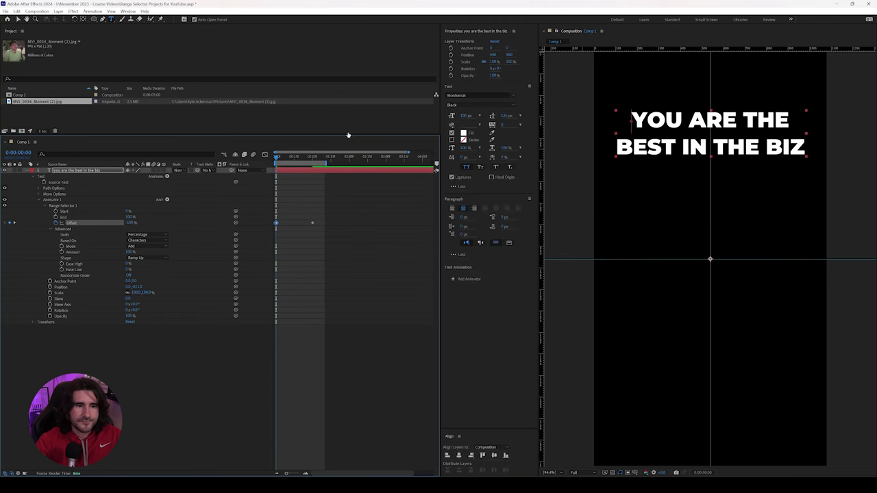
left_click(329, 200)
key("space")
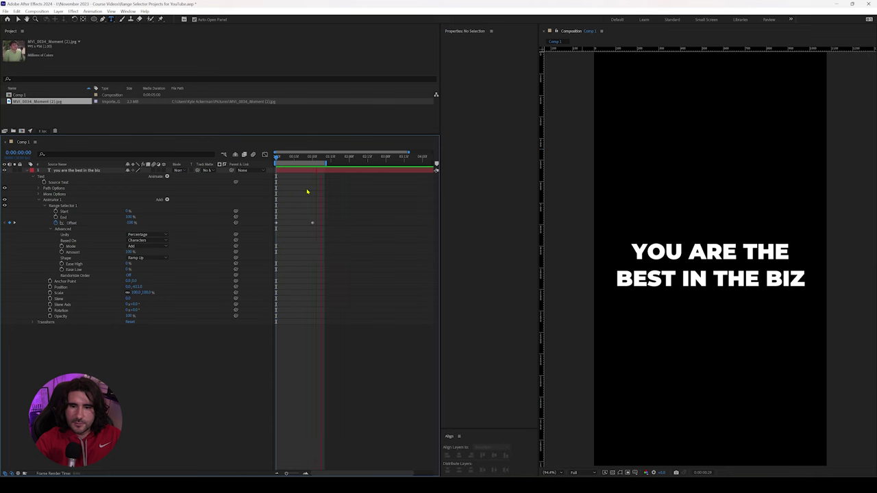
key("space")
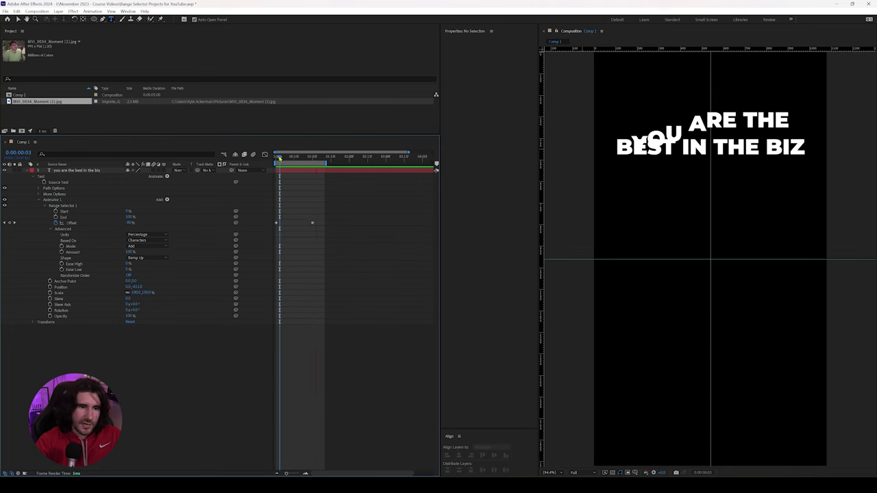
left_click_drag(279, 157, 275, 157)
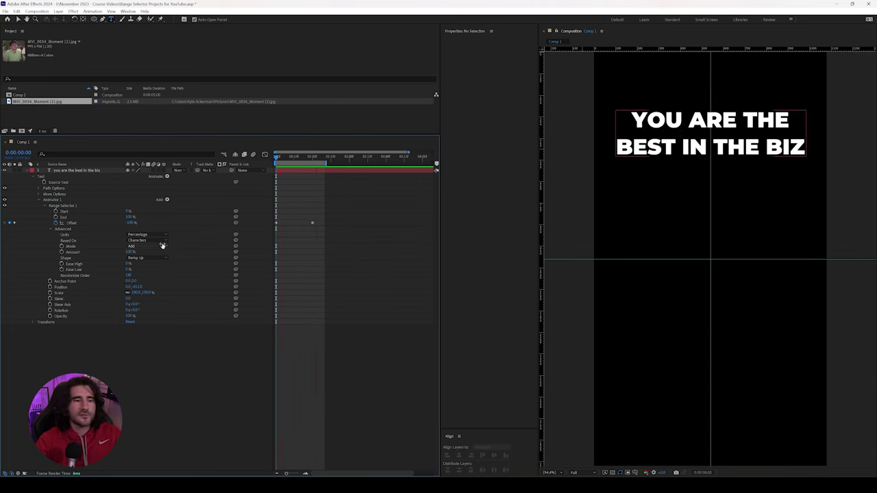
Try Ramp Down, keep the Triangle shape, and replace the title text with a row of dots
left_click(152, 257)
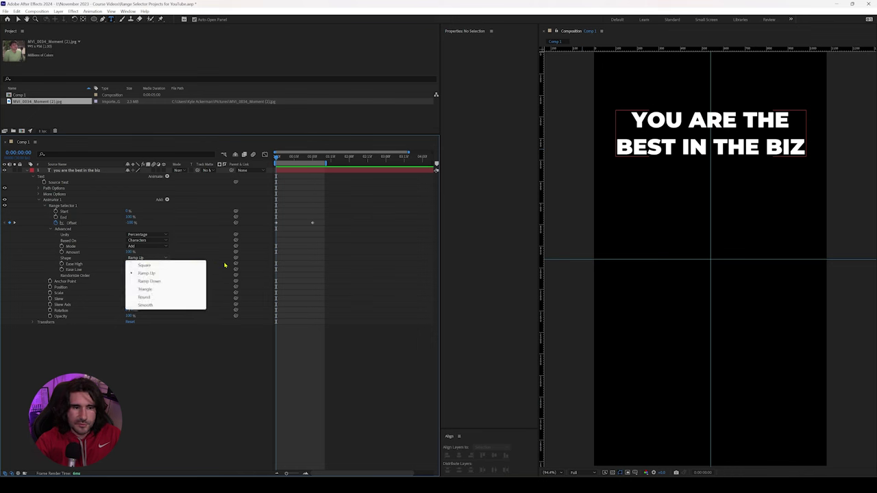
left_click(163, 281)
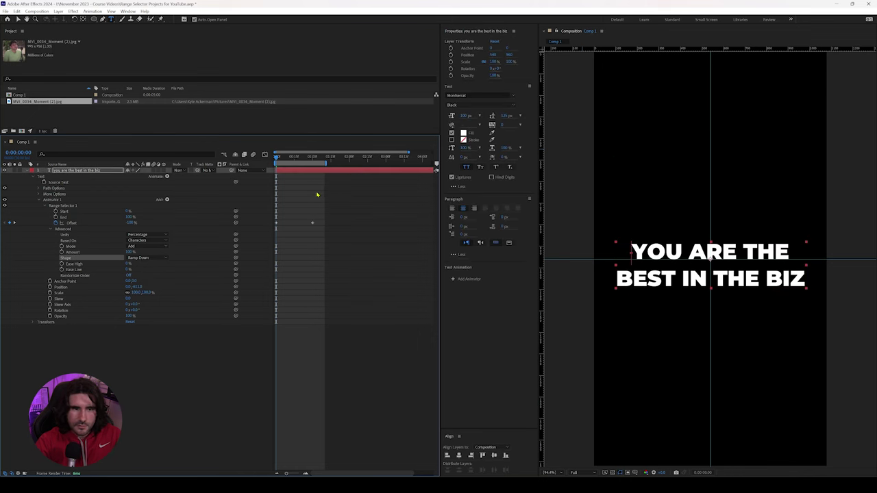
key("space")
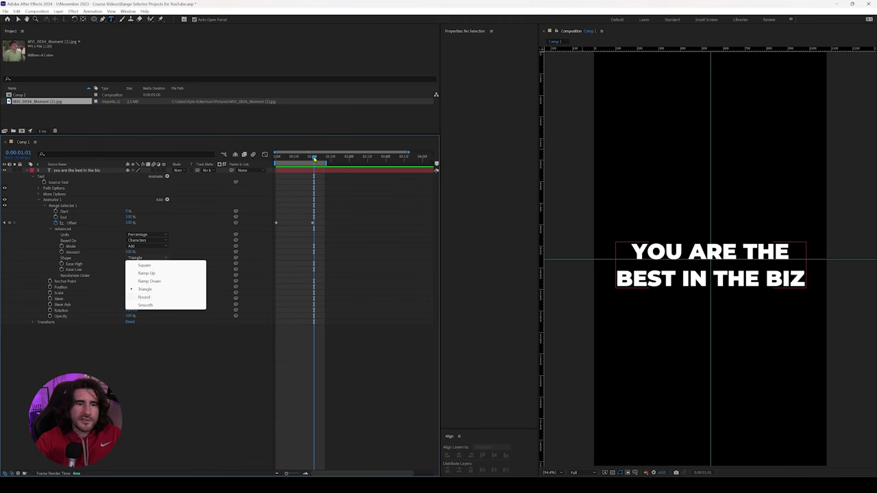
key("Escape")
key("Home")
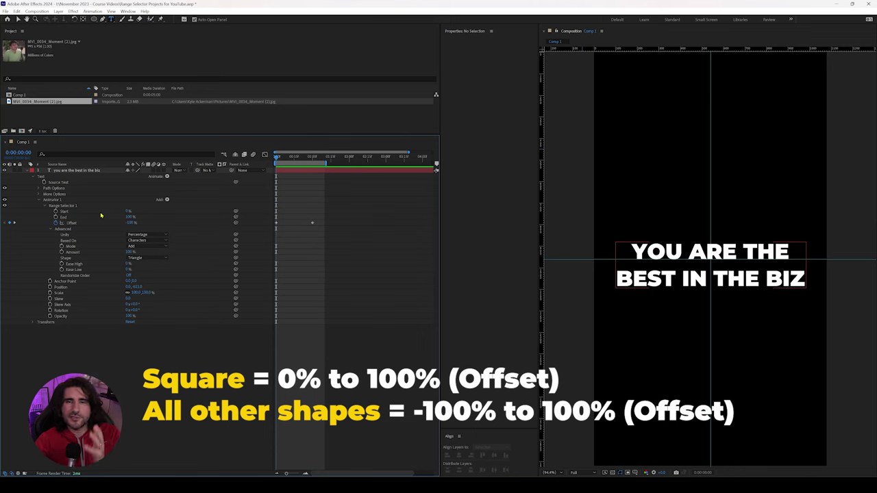
left_click(146, 257)
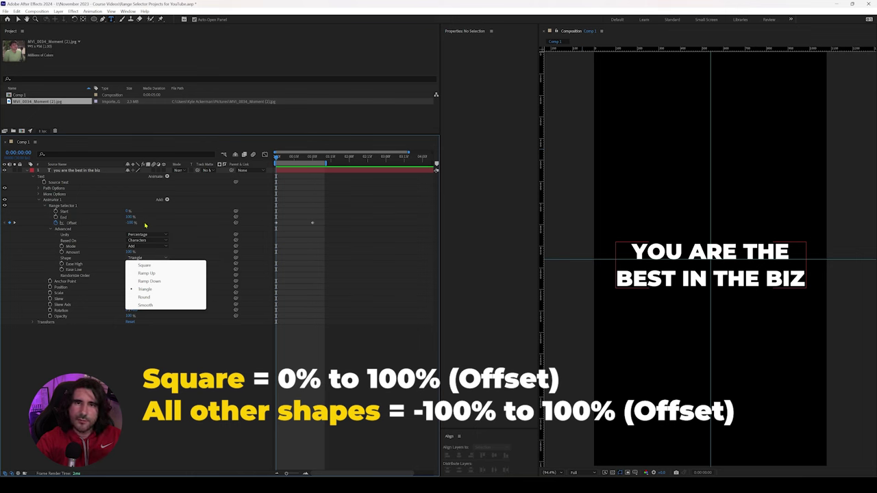
left_click(324, 224)
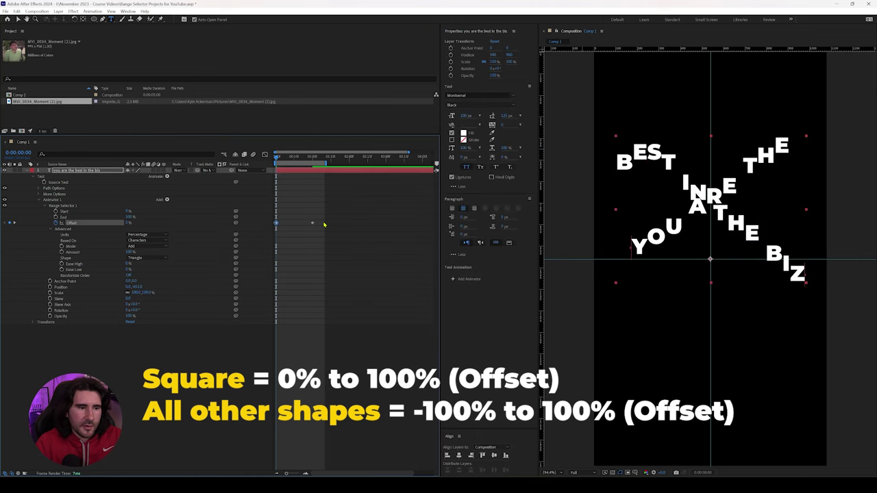
triple_click(714, 204)
type(".....")
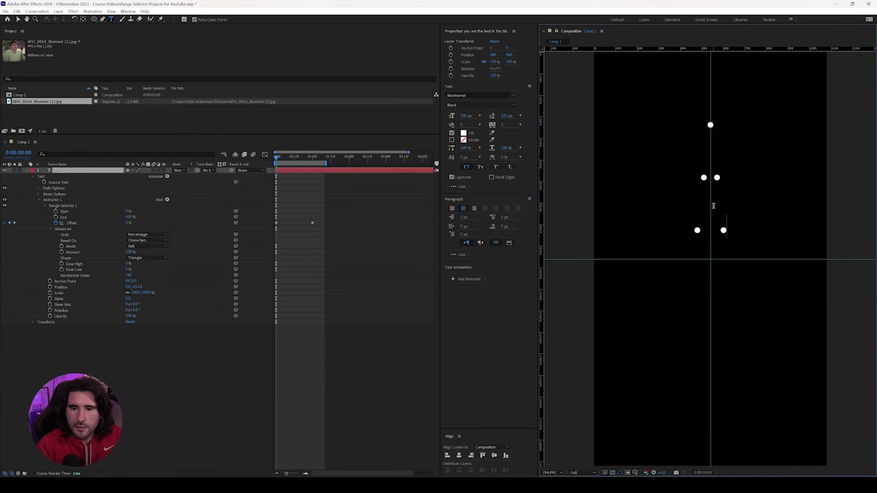
type("................")
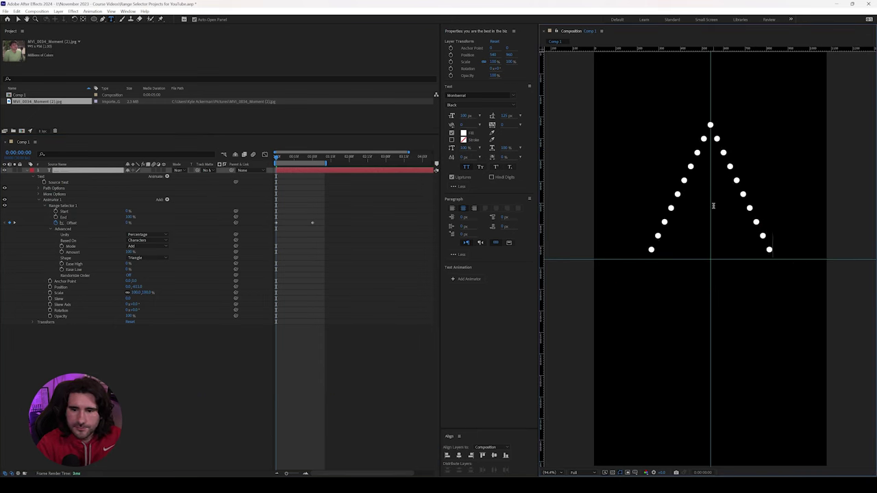
Try higher easing, then set Ease High and Ease Low both to 50%
left_click(145, 258)
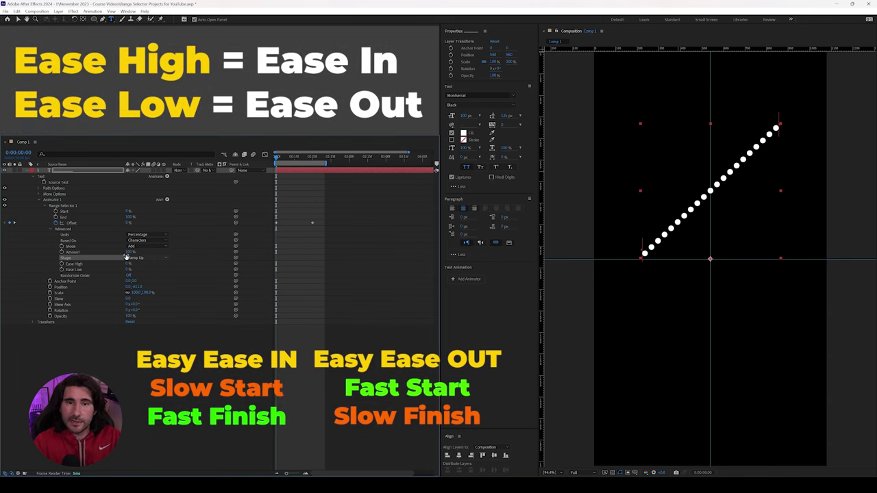
left_click_drag(128, 264, 175, 265)
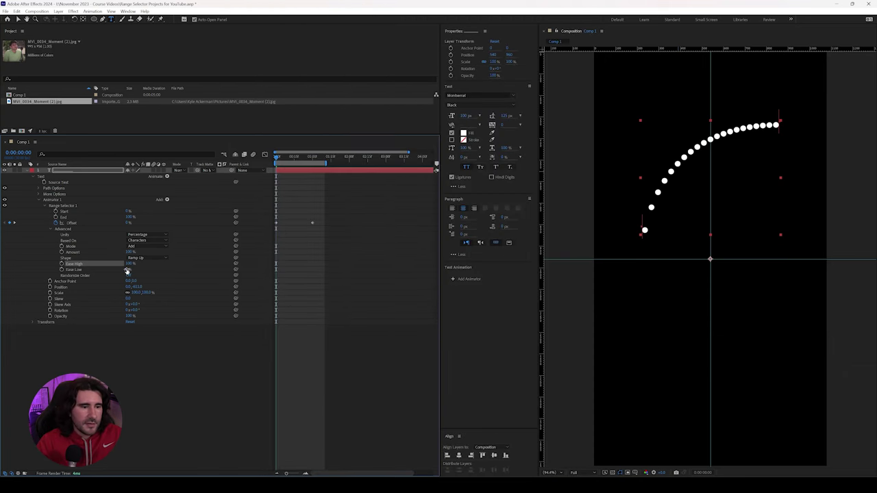
left_click_drag(127, 269, 305, 243)
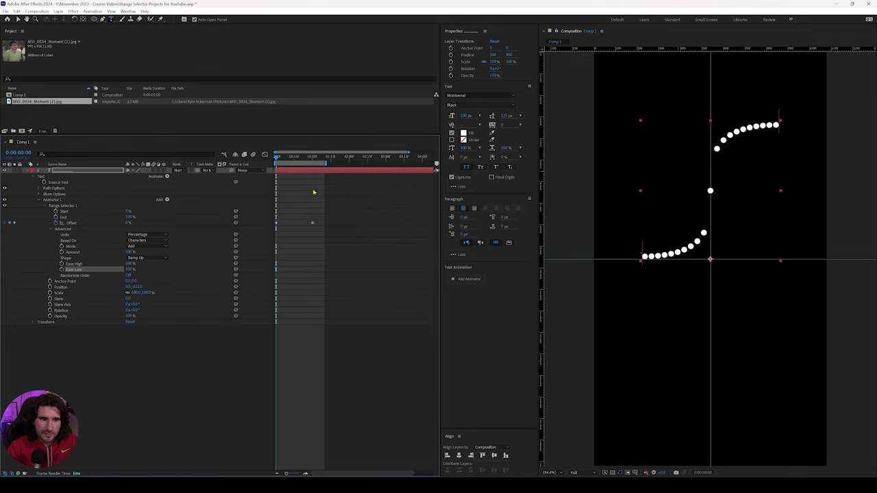
key("space")
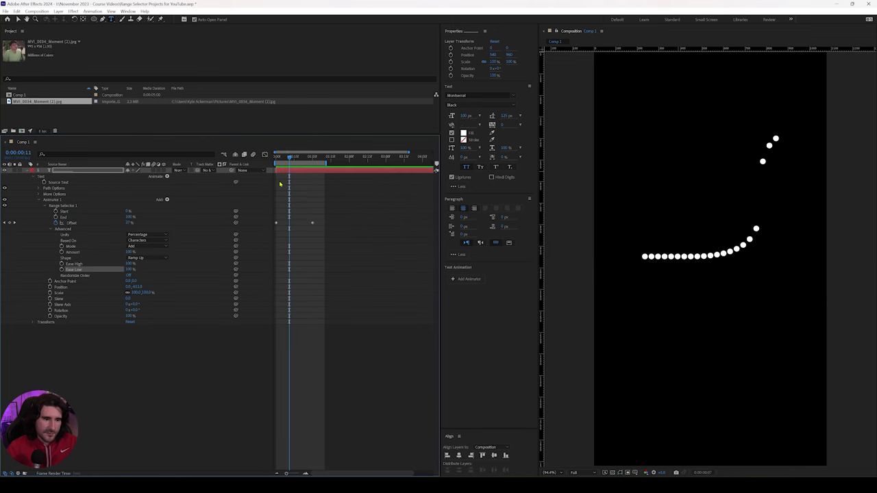
left_click(130, 264)
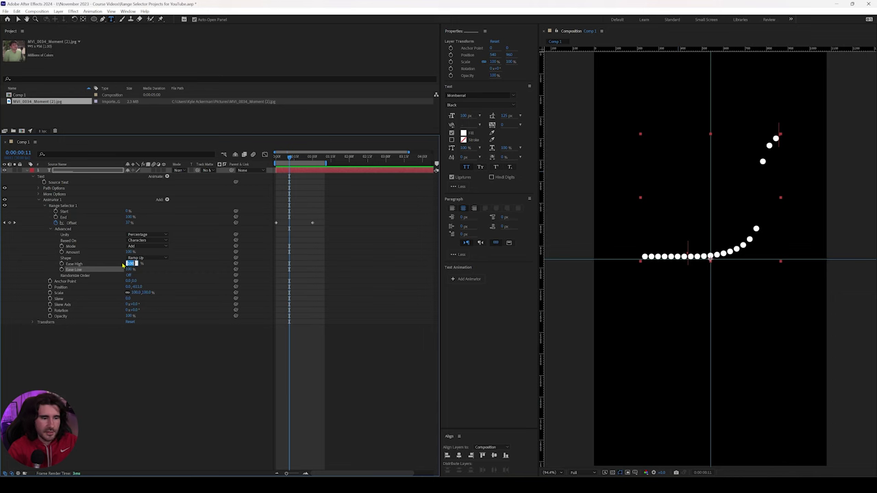
type("50")
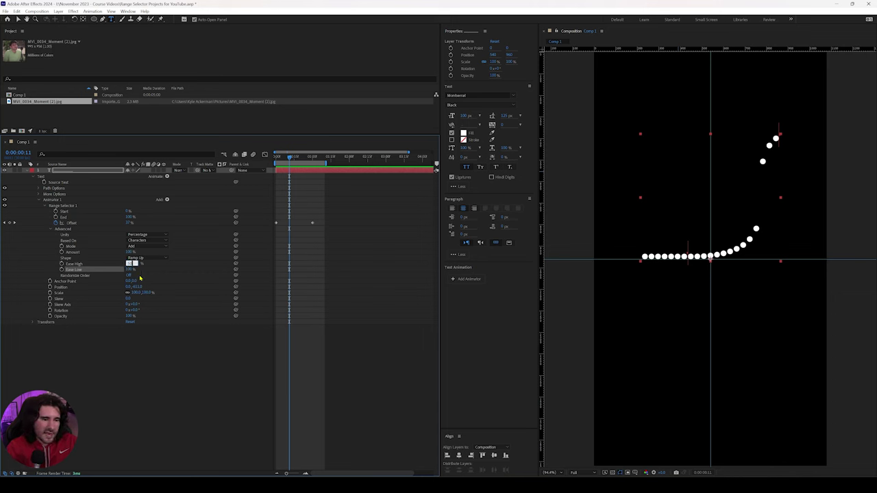
key("Tab")
type("50")
key("Return")
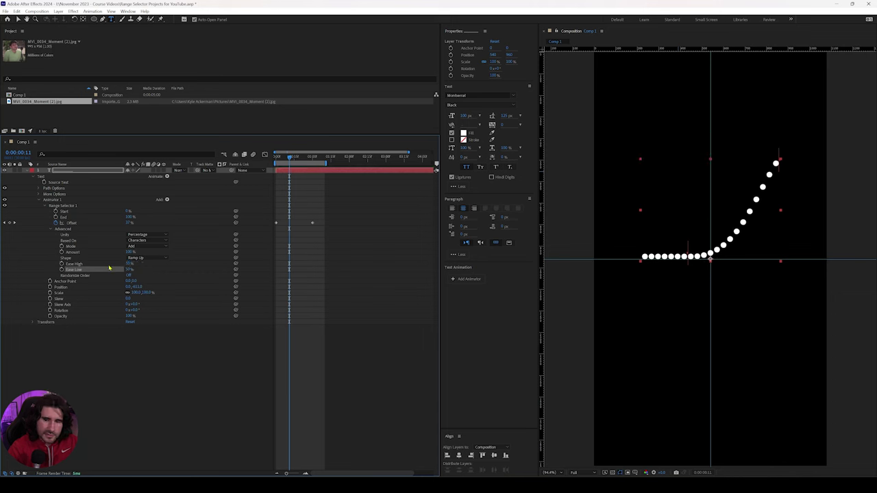
Set the Offset at the first frame to -100% and preview the dot animation
left_click_drag(293, 159, 266, 162)
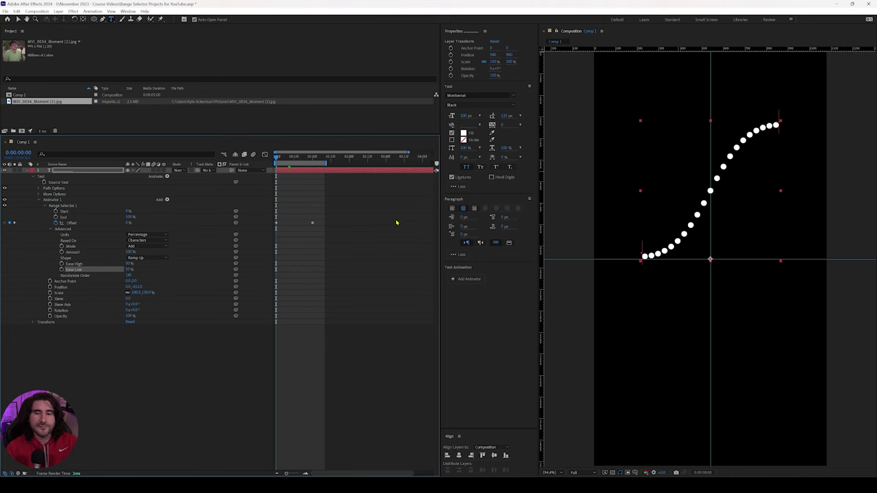
left_click(127, 222)
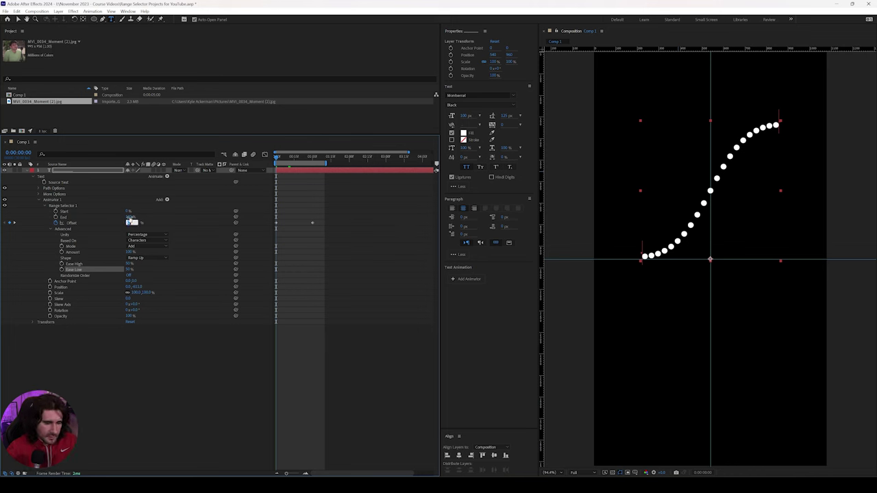
type("-100")
key("Return")
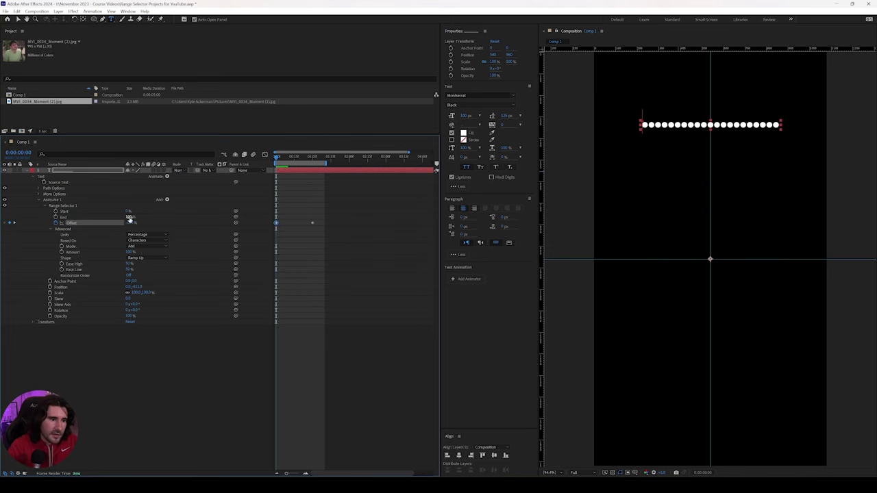
left_click(374, 235)
key("space")
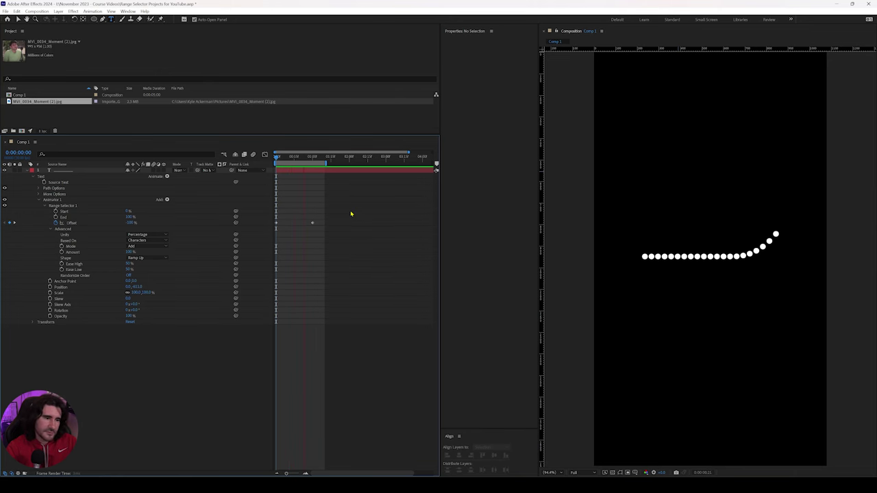
key("space")
key("space")
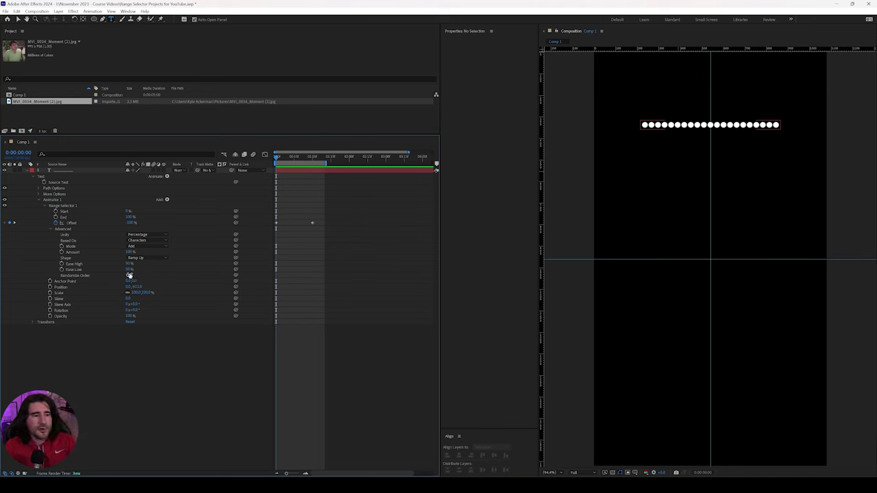
Turn on Randomize Order for the dots and preview the shuffled animation
left_click(129, 274)
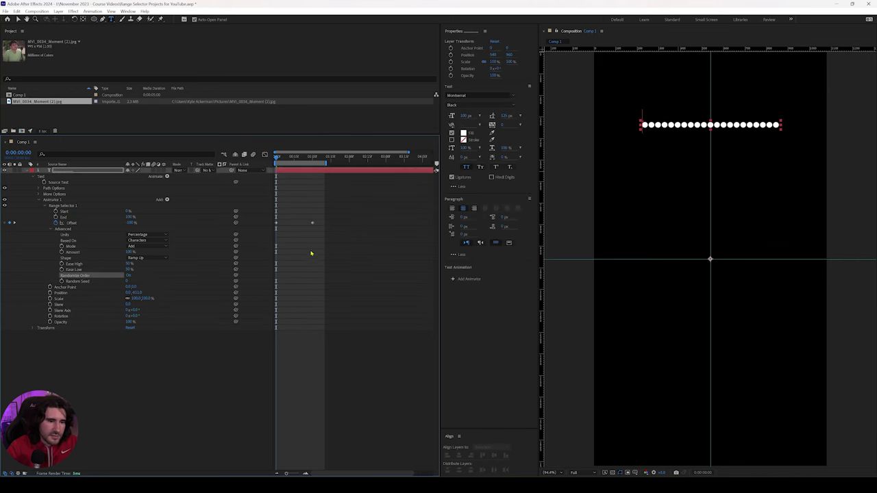
left_click(314, 249)
key("space")
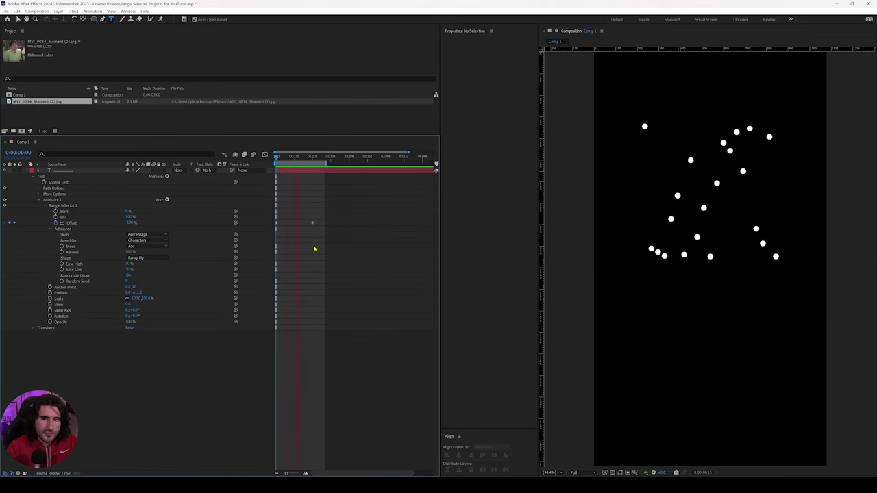
key("space")
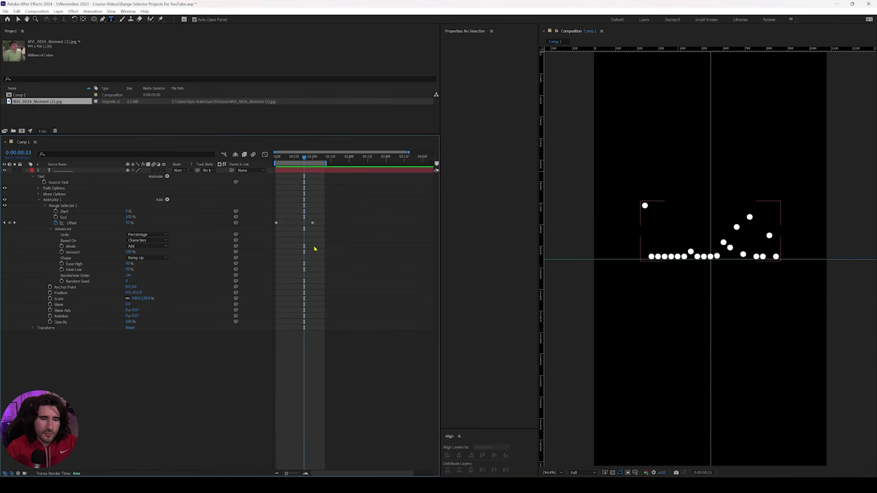
Scrub Random Seed to other values like 13, then reset it to 0 and preview
left_click(128, 281)
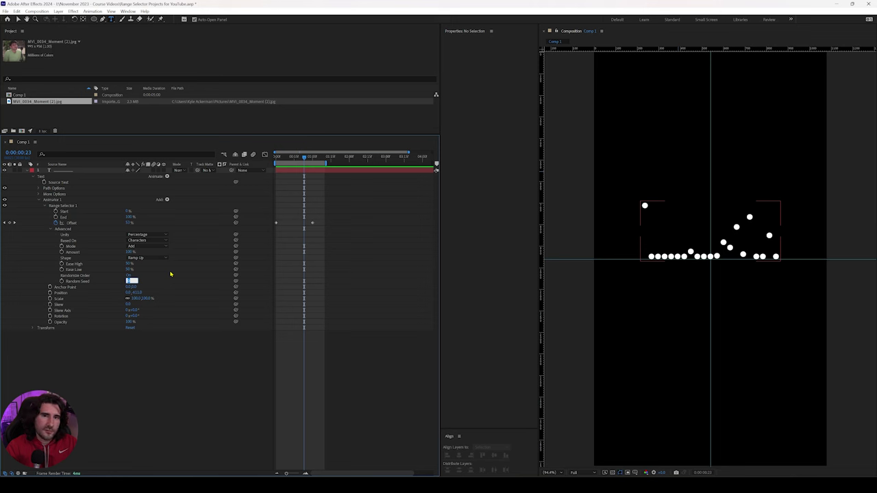
key("Return")
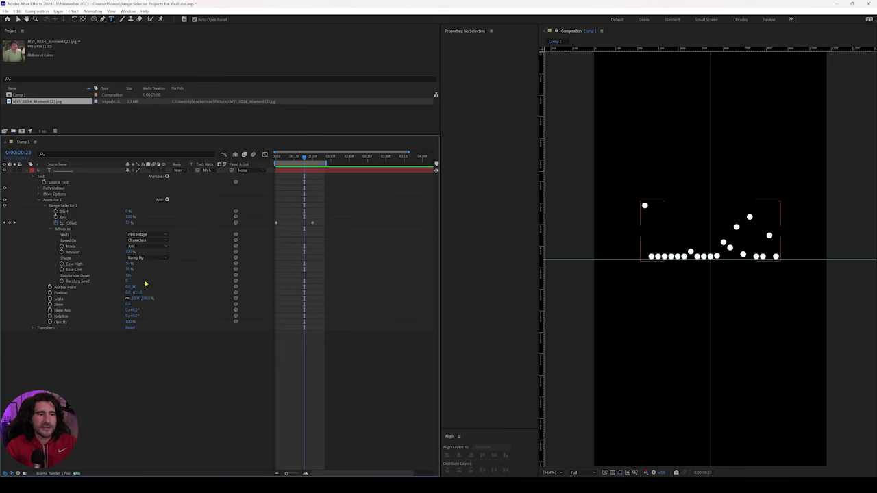
left_click_drag(127, 281, 144, 286)
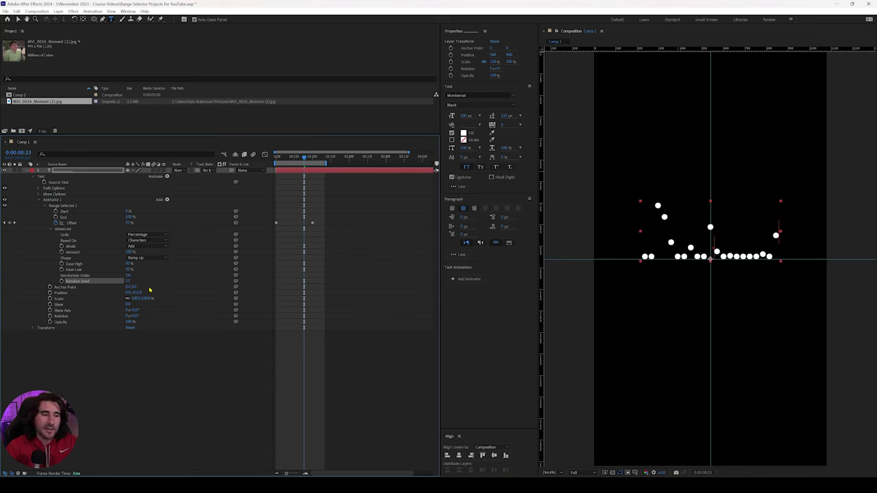
left_click(128, 282)
type("0")
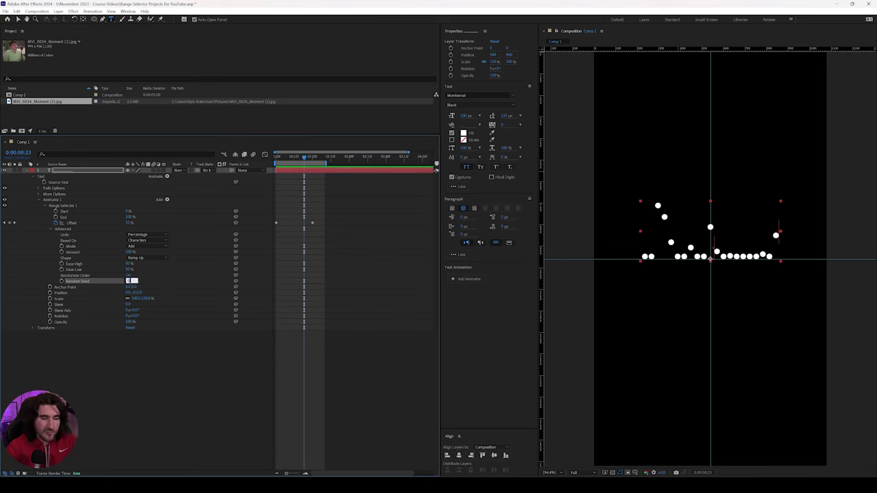
key("Return")
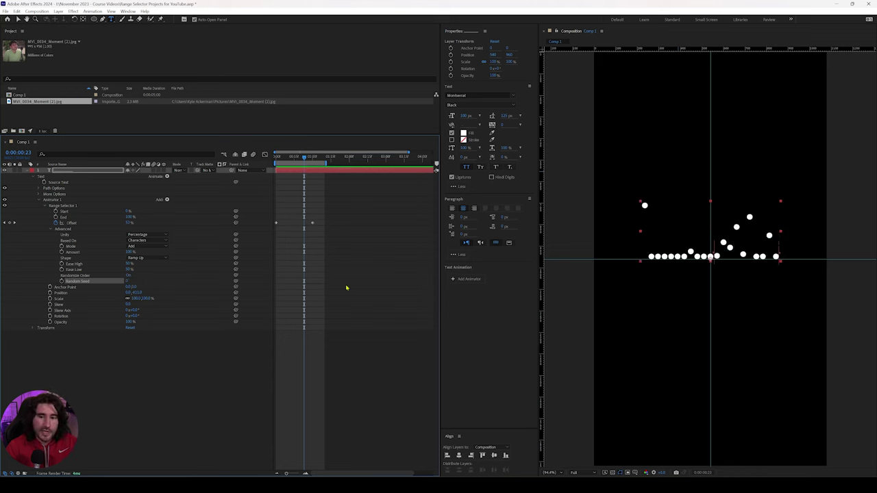
left_click(356, 219)
key("space")
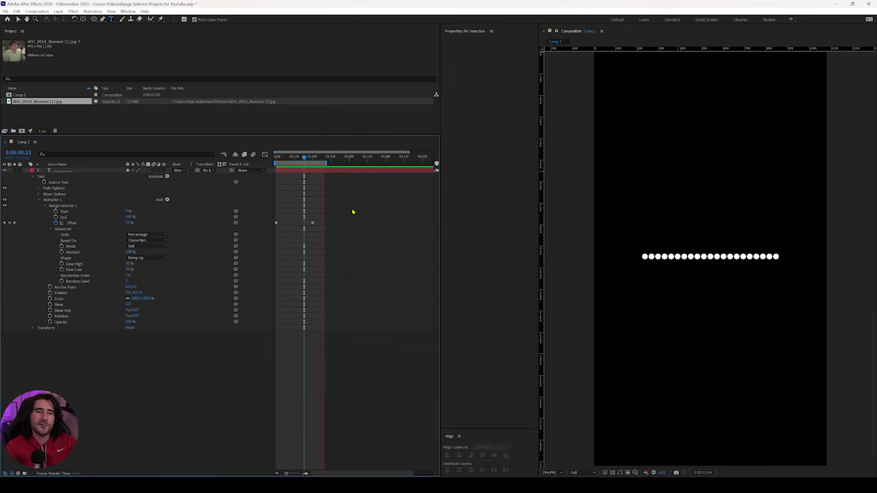
key("space")
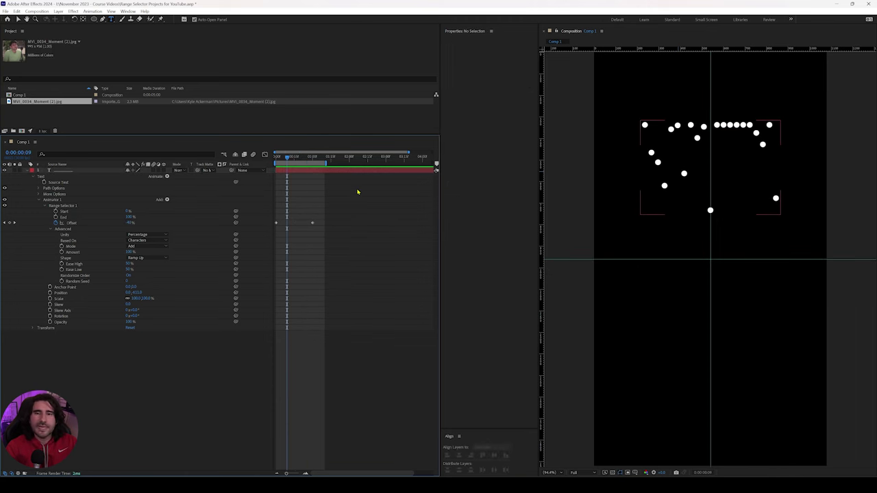
Set the range Shape to Square with Smoothness 0% and preview it from the first frame
left_click(150, 259)
left_click(164, 266)
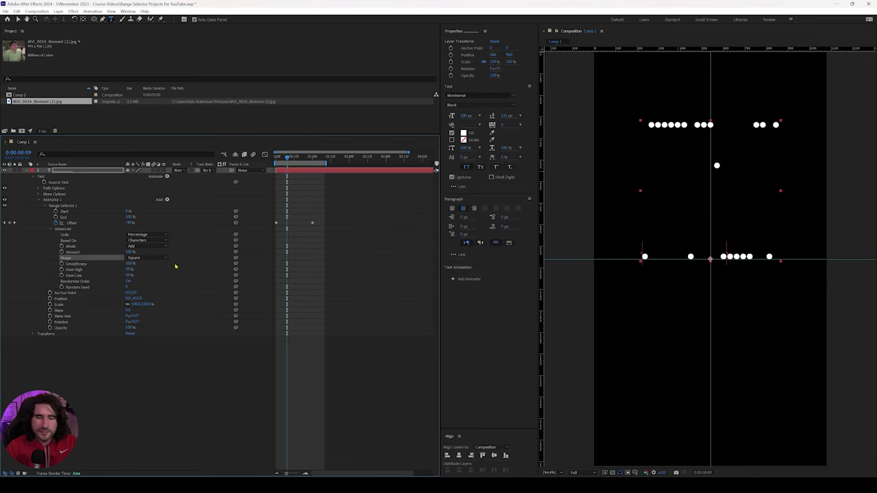
left_click_drag(285, 159, 264, 167)
left_click(130, 263)
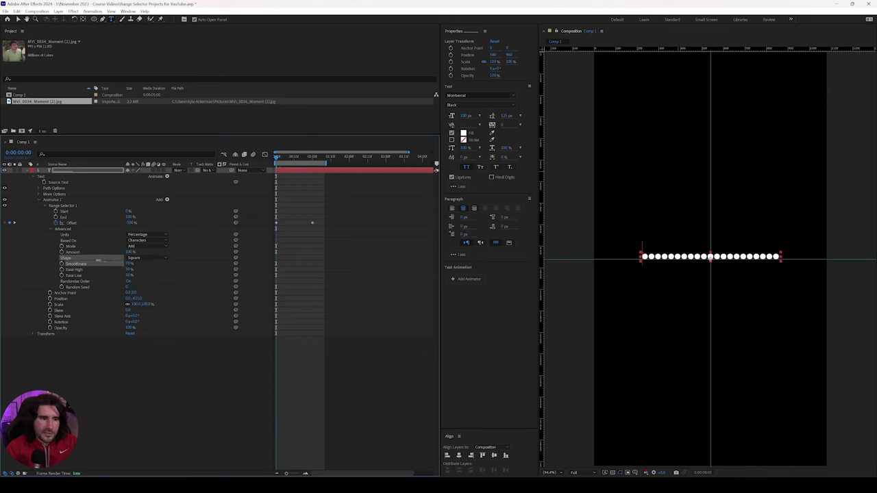
type("0")
key("Return")
left_click(311, 204)
key("space")
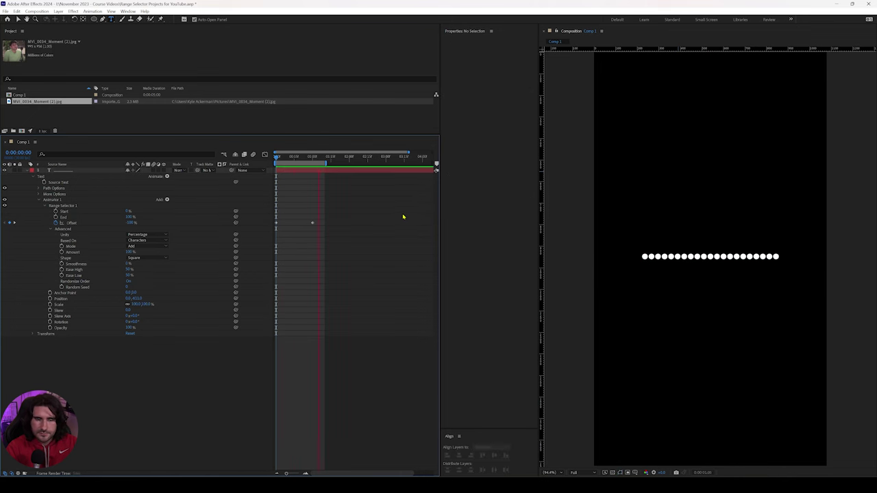
key("space")
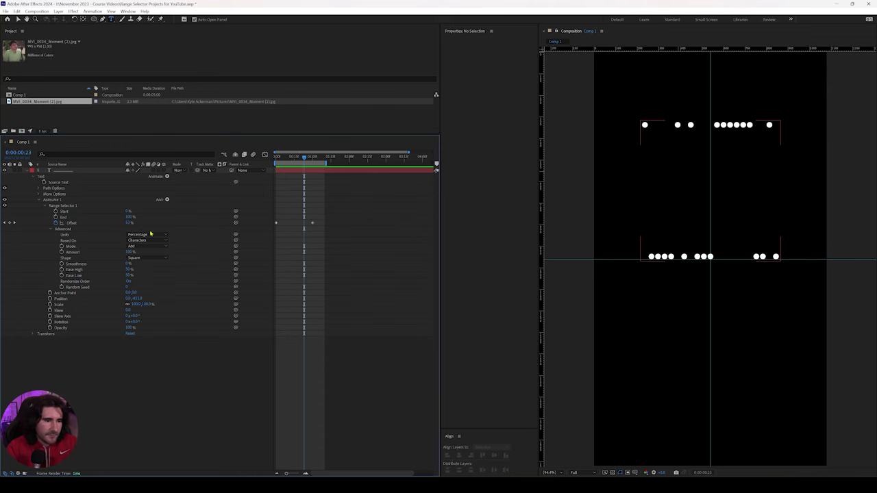
Restore the Shape to Ramp Up at the first frame and collapse the Advanced options
left_click(148, 257)
left_click(166, 271)
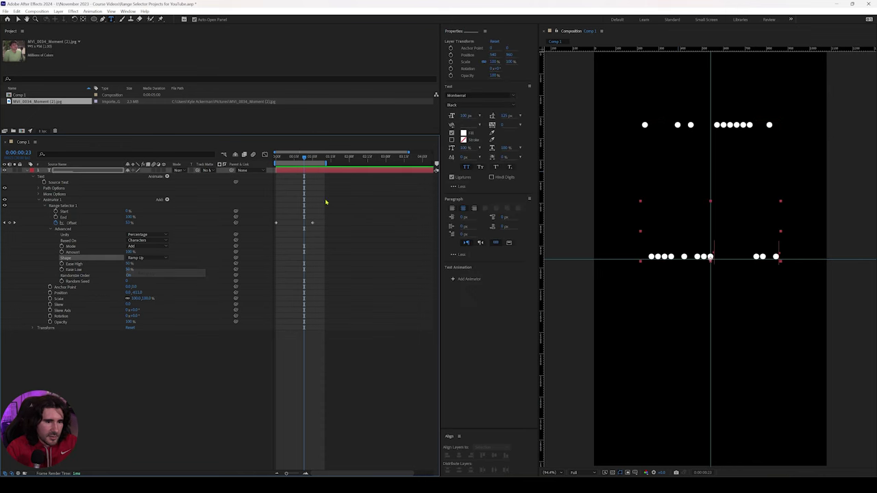
key("Home")
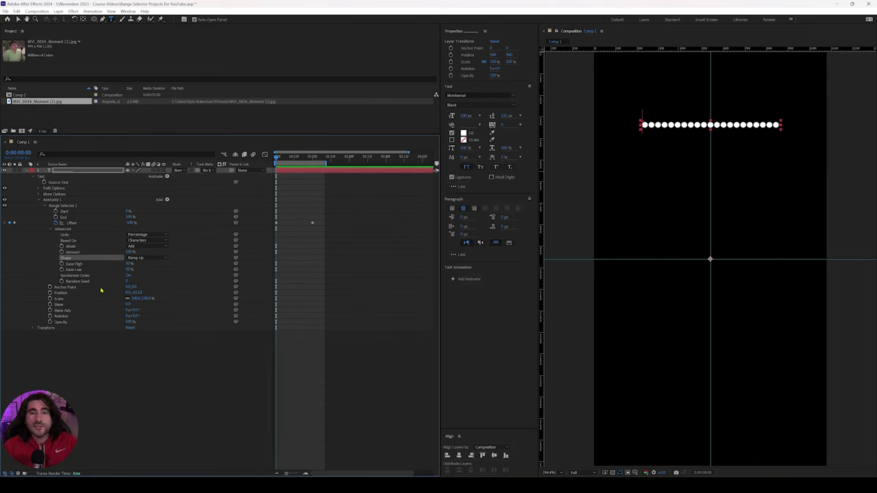
left_click(50, 230)
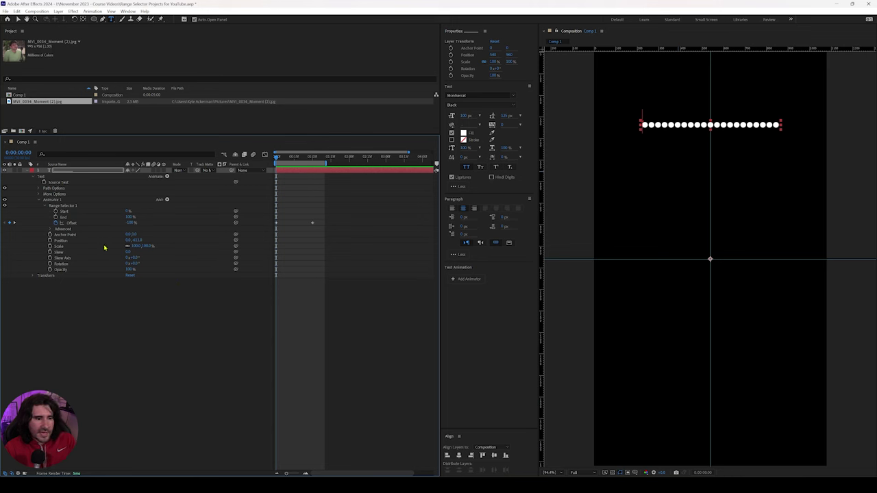
left_click(33, 276)
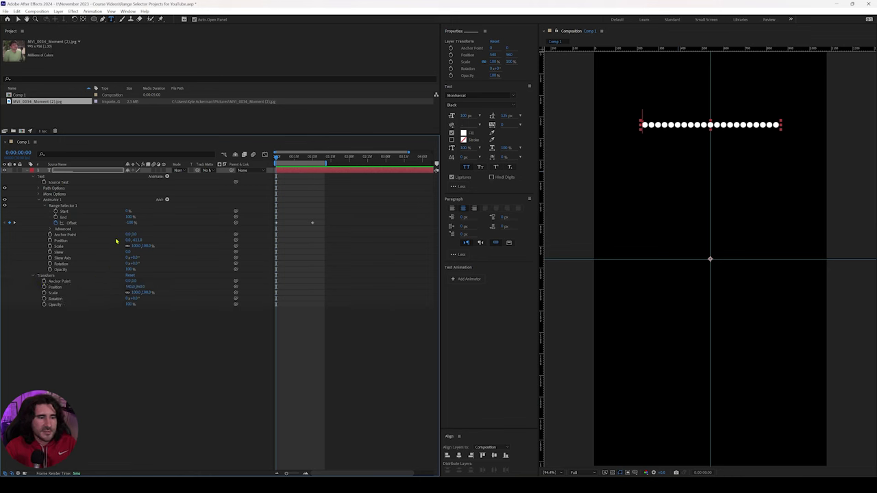
left_click(33, 278)
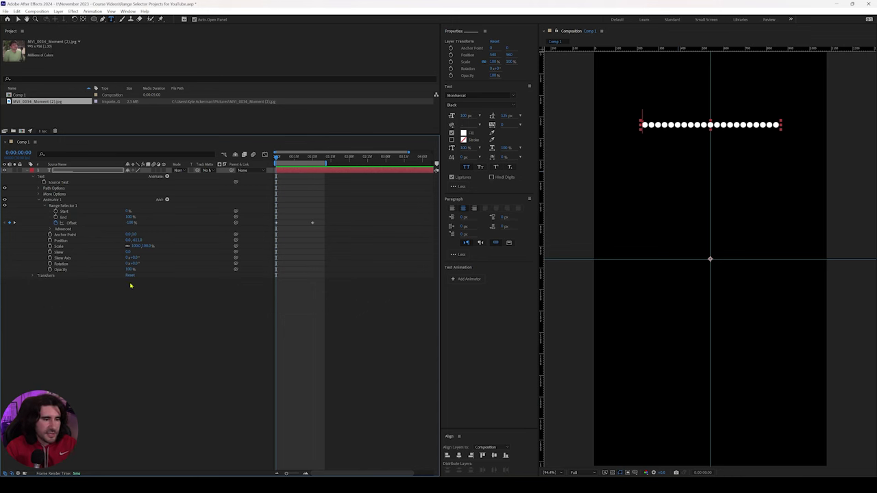
left_click(73, 253)
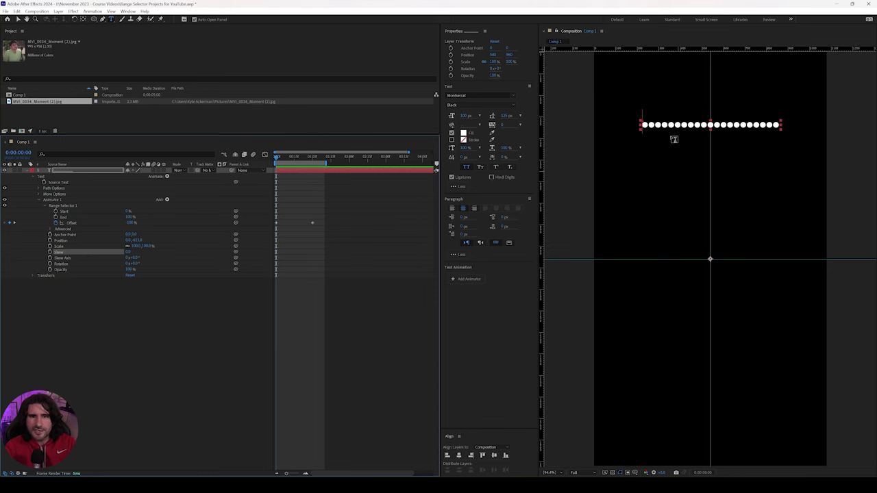
left_click(695, 127)
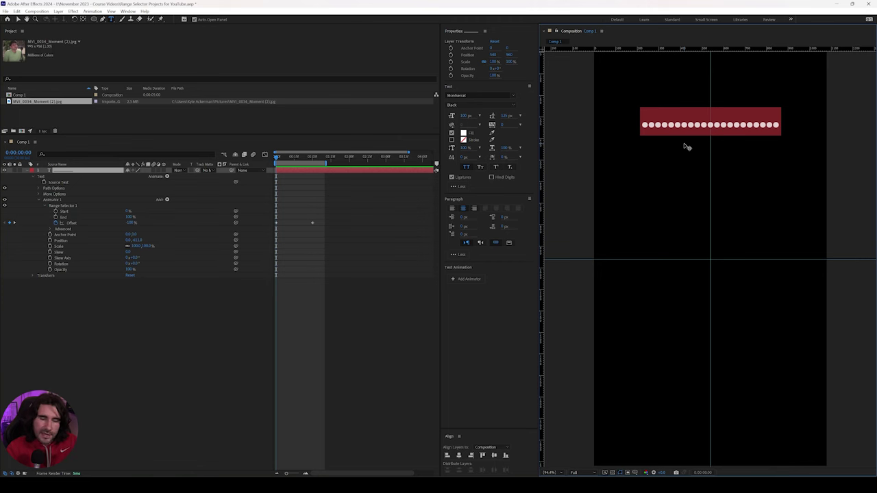
type("you are the best in the biz")
key("Escape")
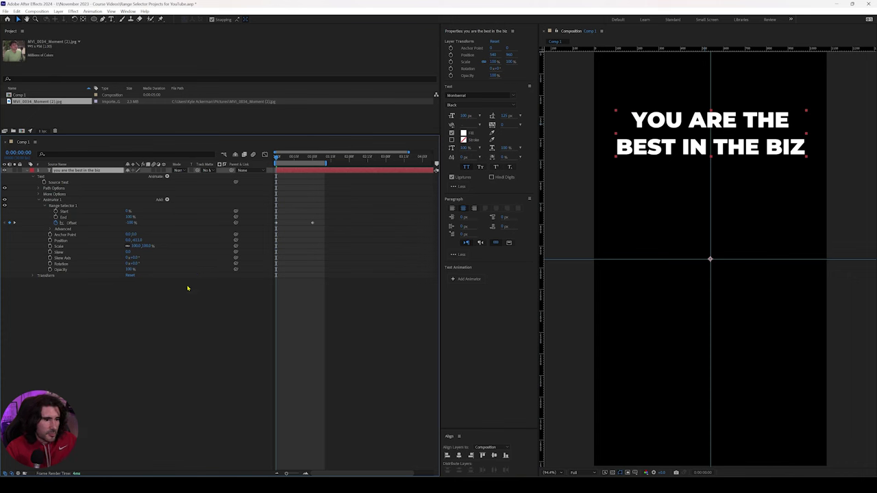
Center the title's anchor point and align it vertically, keeping animator Position at 0,0
key("ctrl+alt+Home")
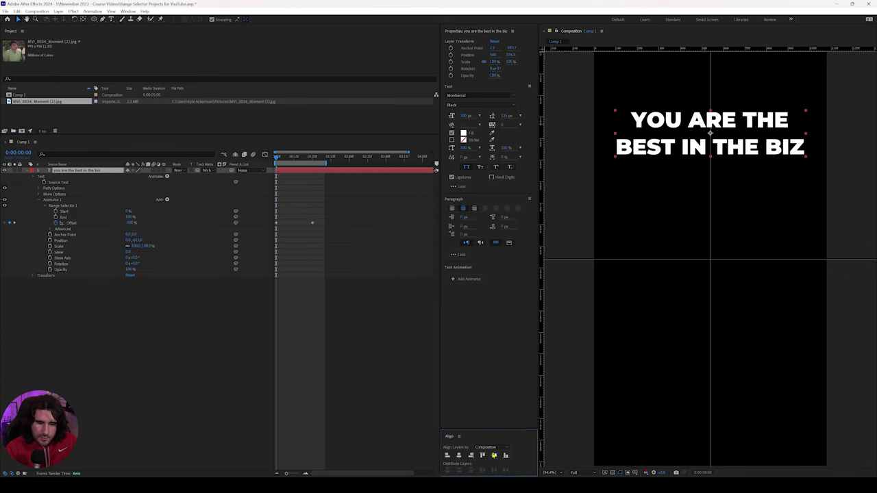
left_click(495, 455)
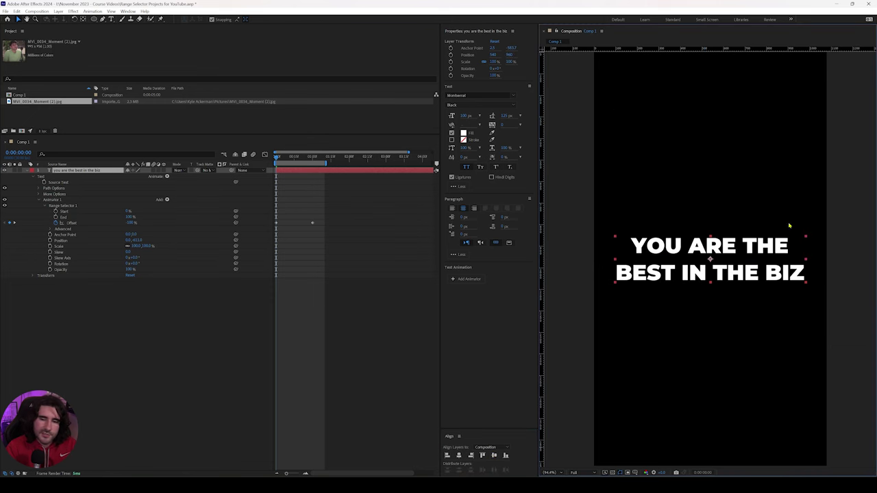
left_click(154, 236)
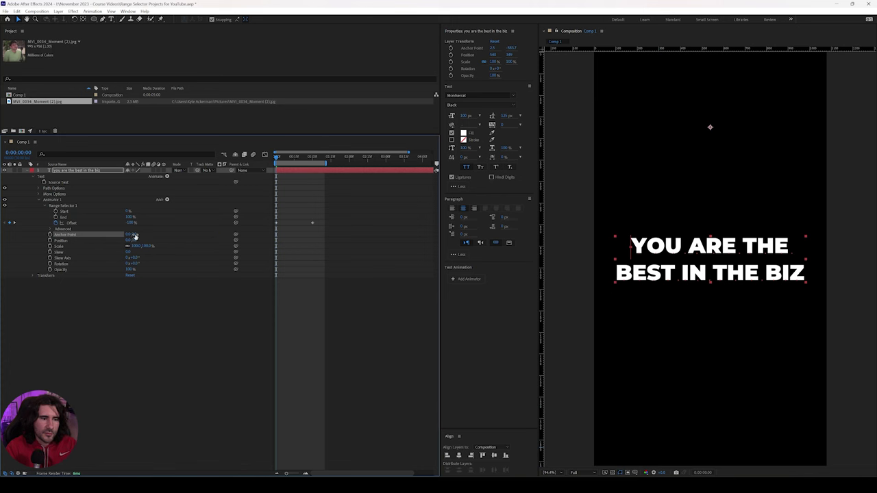
left_click(98, 241)
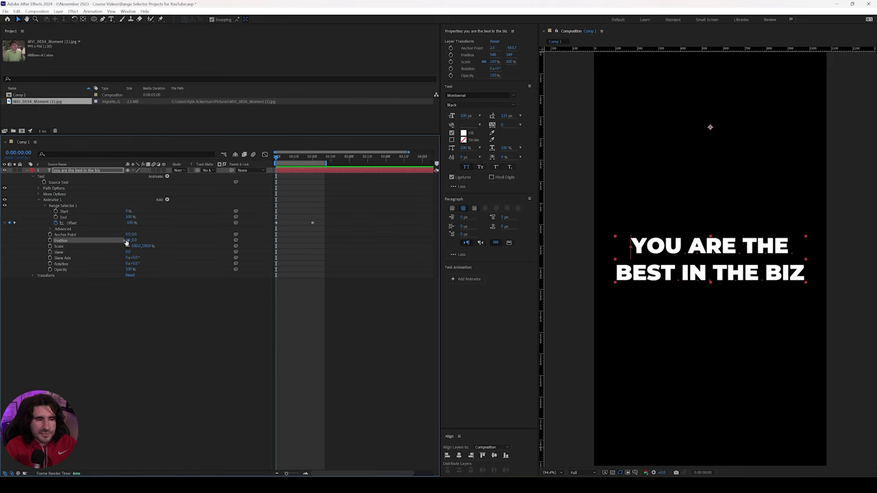
left_click_drag(128, 239, 194, 239)
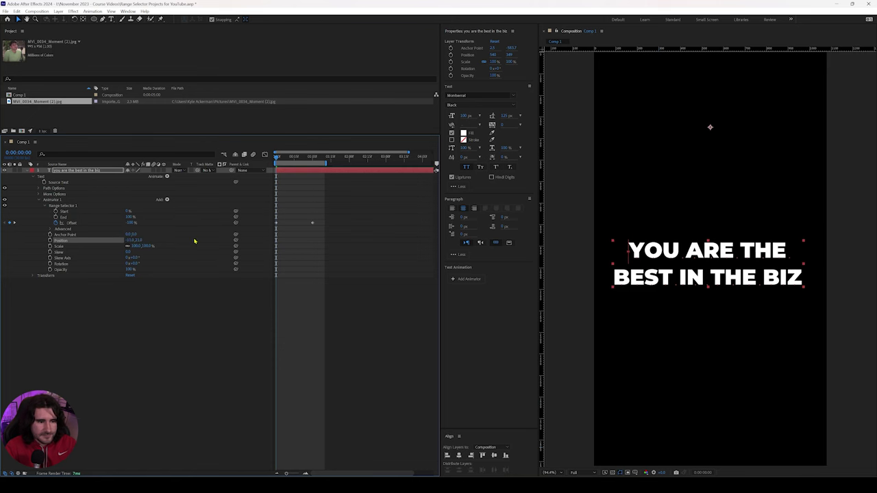
key("ctrl+z")
key("ctrl+z")
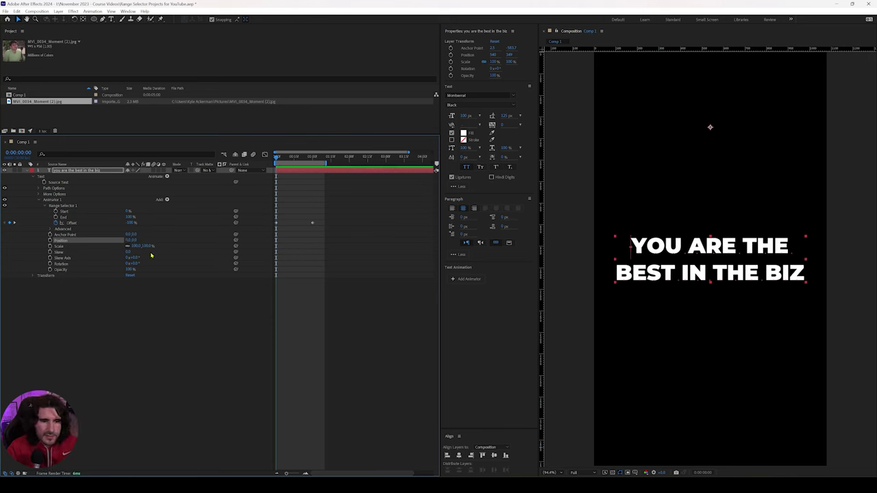
Set Animator 1's Scale to 0% and preview the letters scaling in
left_click(137, 246)
type("0")
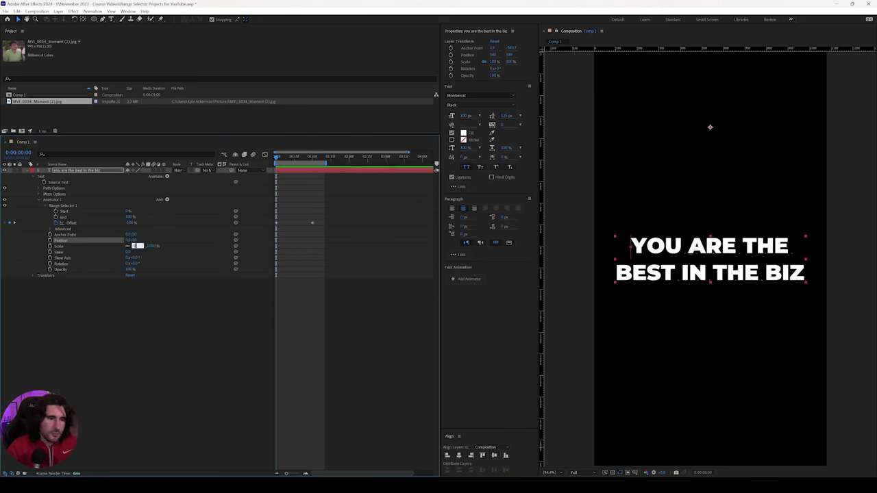
key("Return")
left_click(368, 324)
key("space")
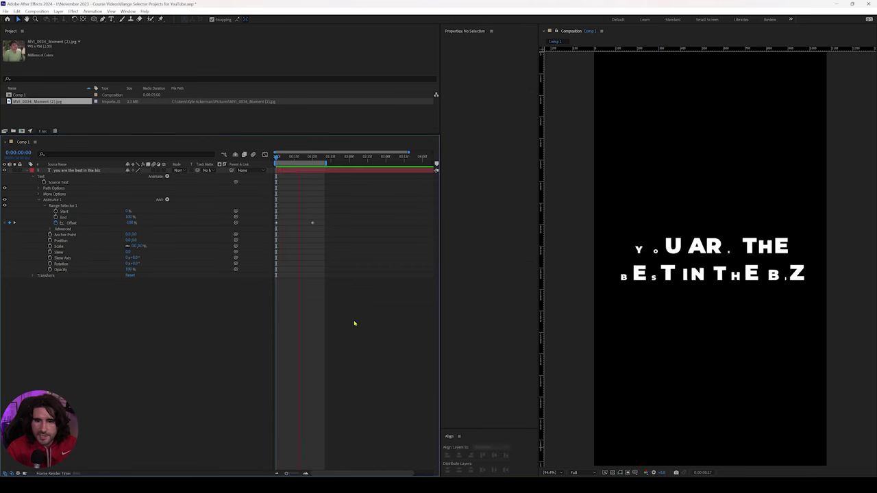
Expand the Range Selector's Advanced options, set Randomize Order Off, and replay
left_click(63, 229)
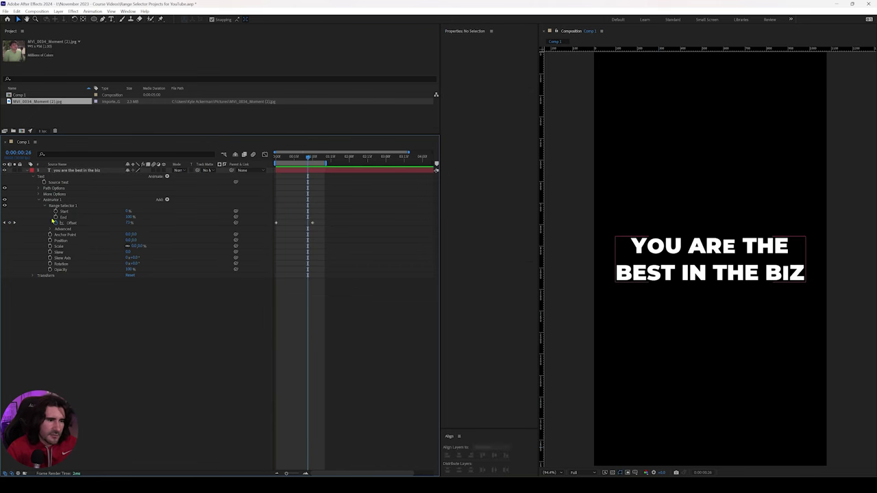
left_click(50, 229)
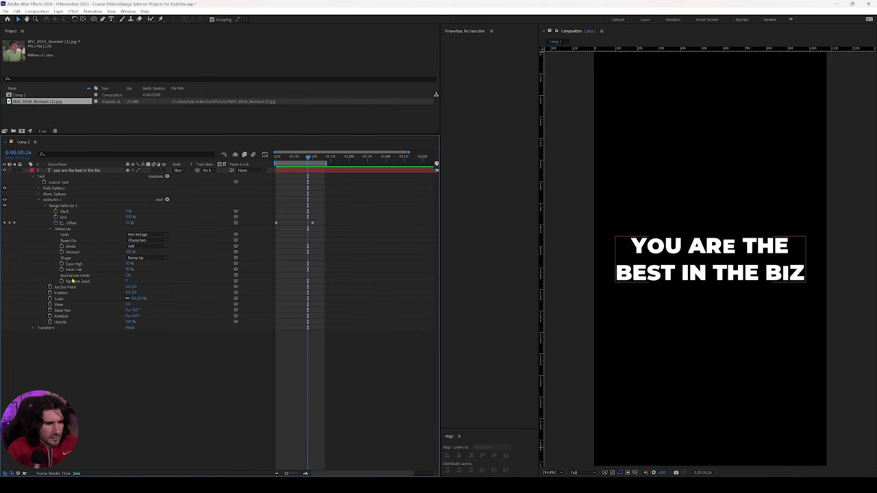
left_click(128, 275)
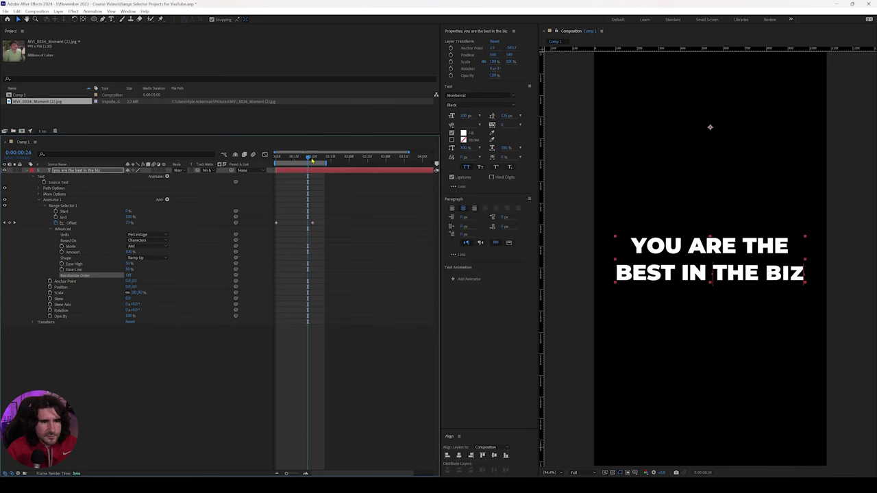
key("space")
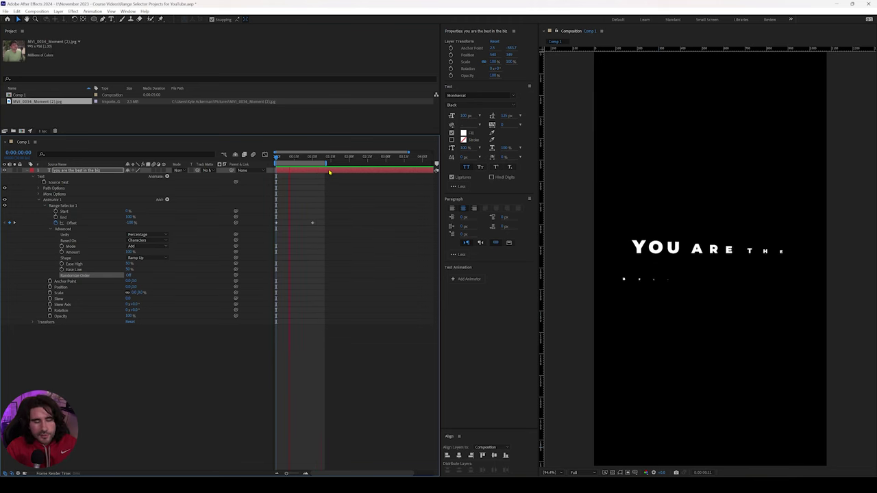
Switch Based On through Characters Excluding Spaces, Words, then Lines, previewing each
left_click(163, 240)
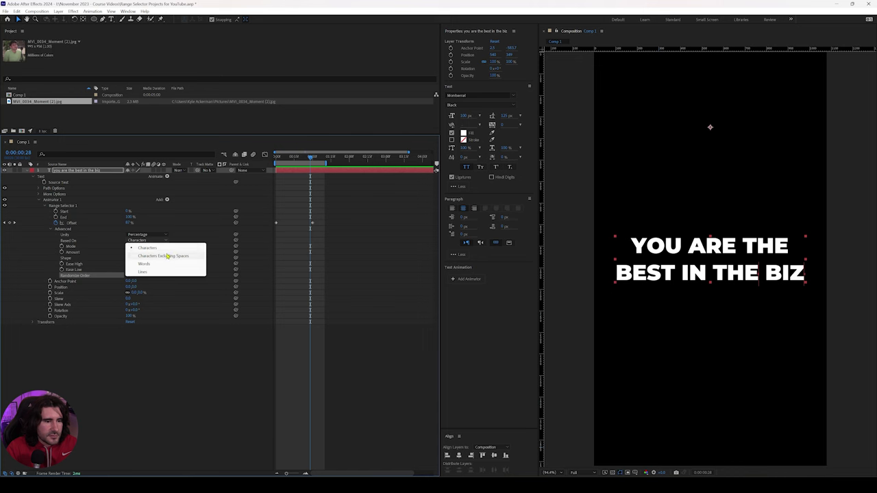
left_click(171, 255)
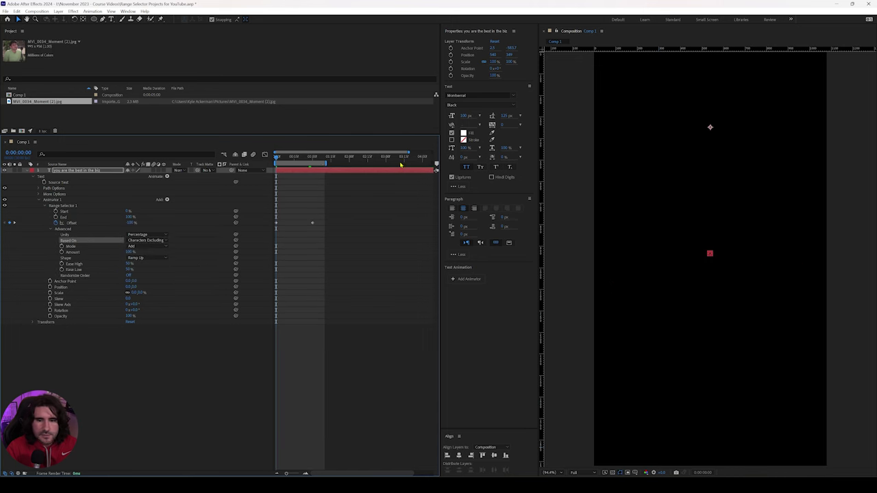
left_click(149, 241)
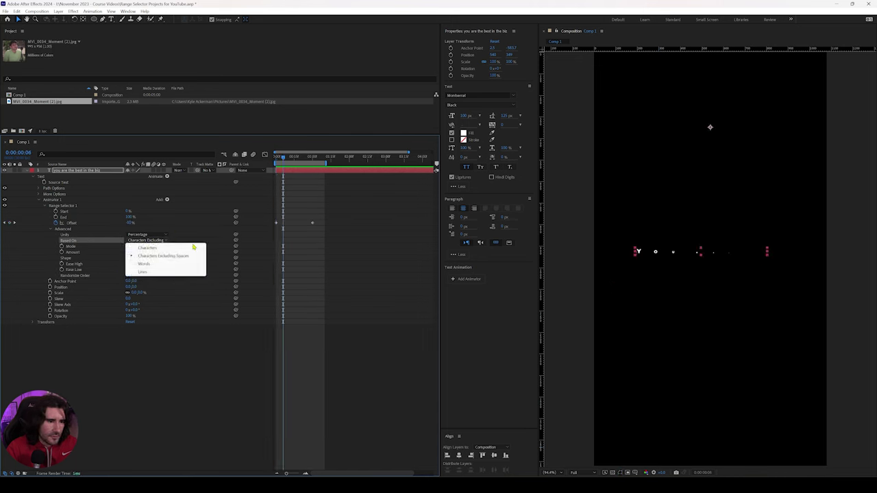
left_click(137, 266)
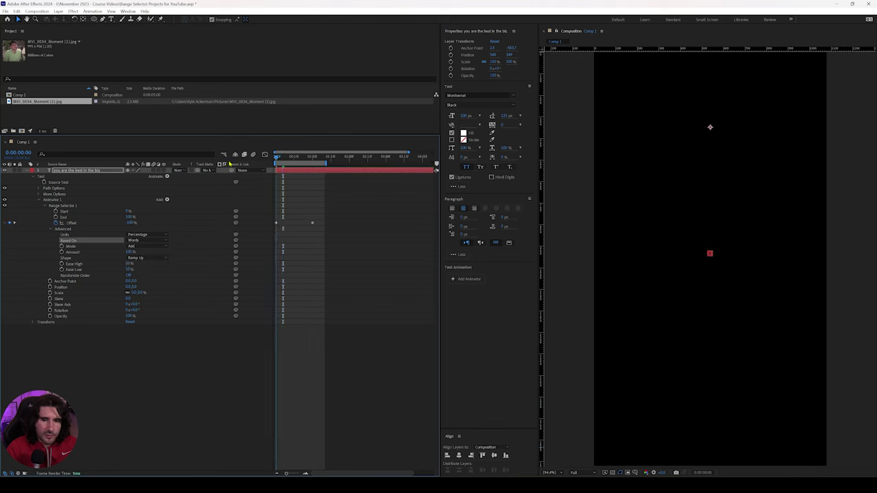
key("space")
left_click(149, 241)
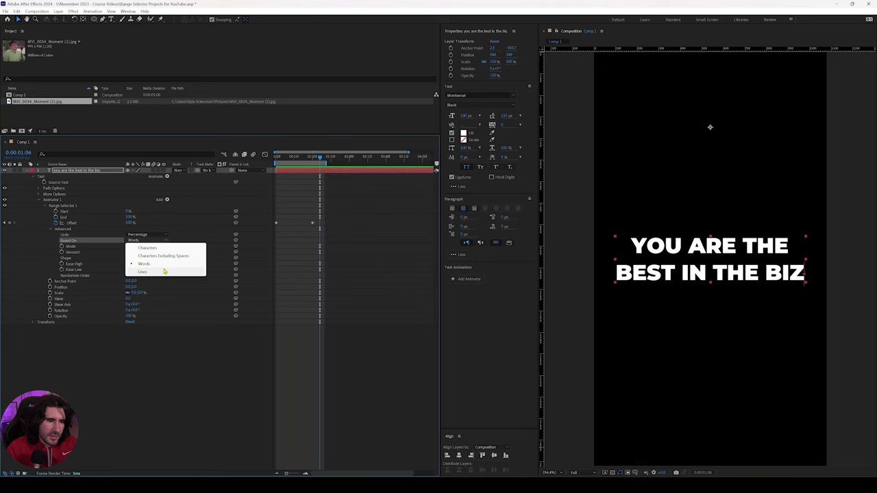
left_click(164, 272)
left_click_drag(319, 158, 277, 158)
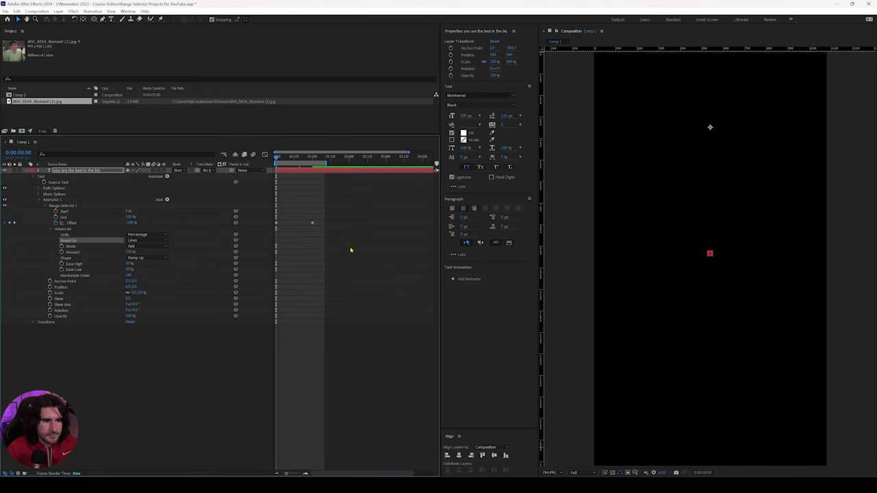
key("space")
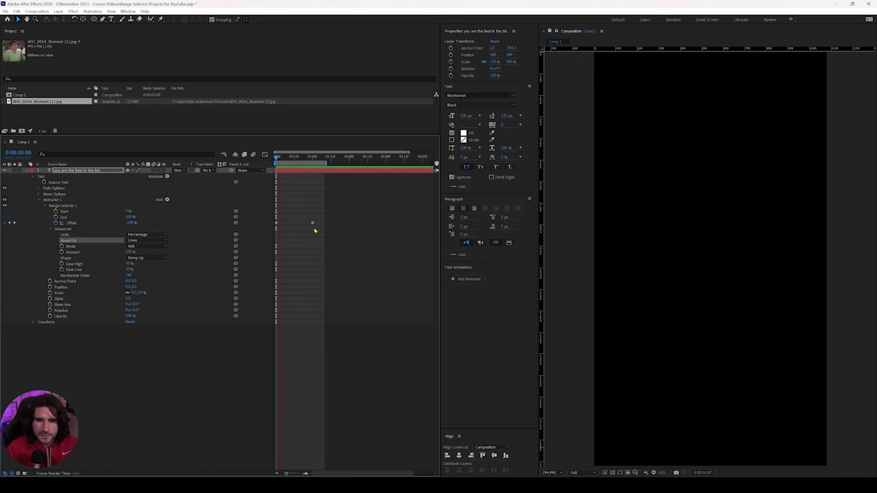
key("space")
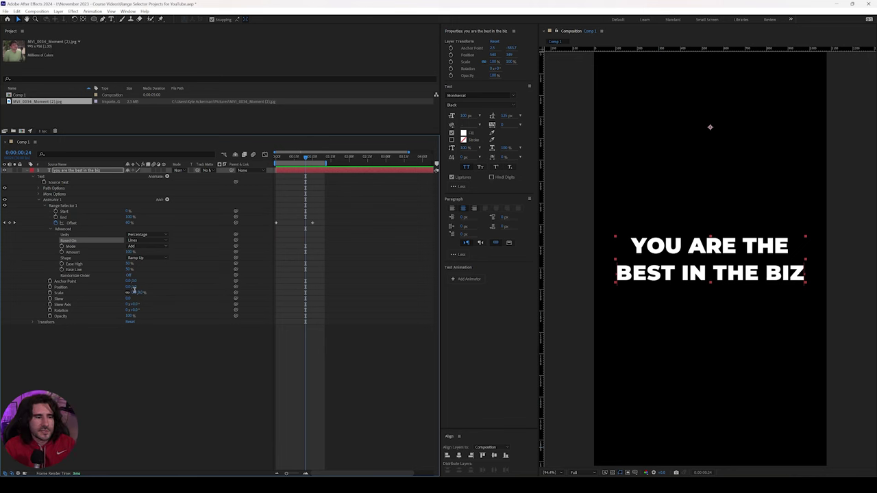
Return animator Scale to 100% and set Based On back to Characters
left_click(131, 293)
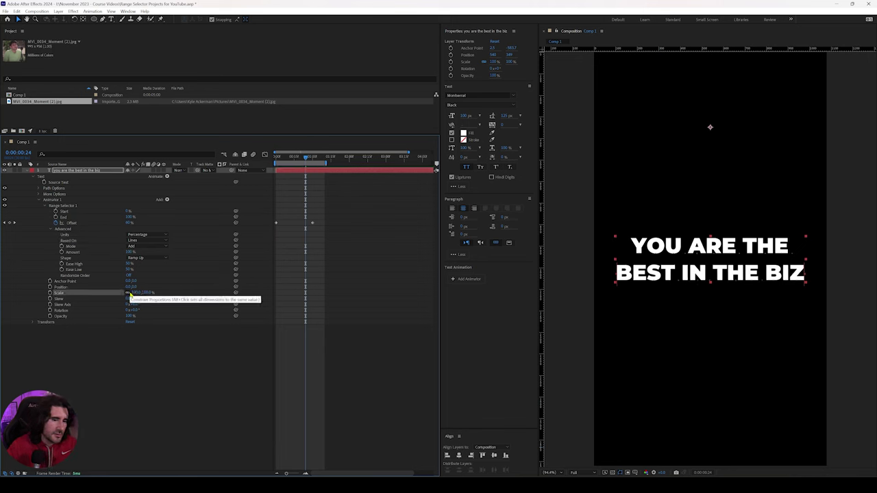
key("Return")
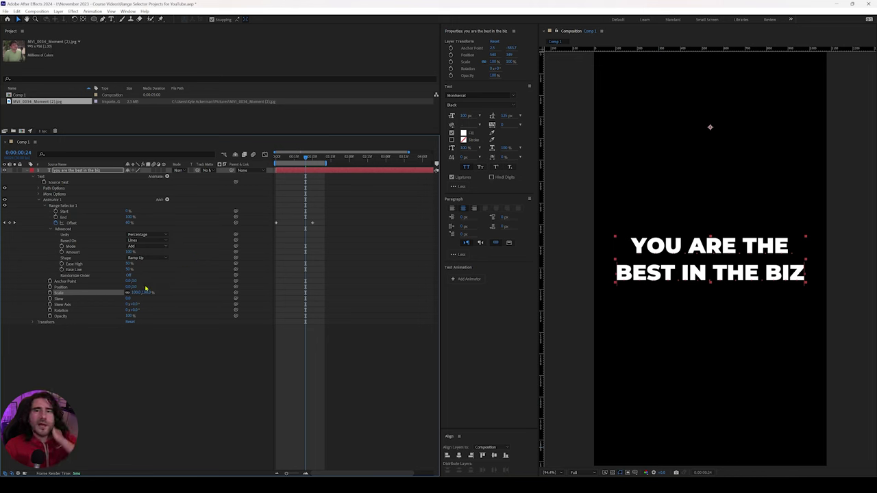
left_click_drag(307, 158, 276, 158)
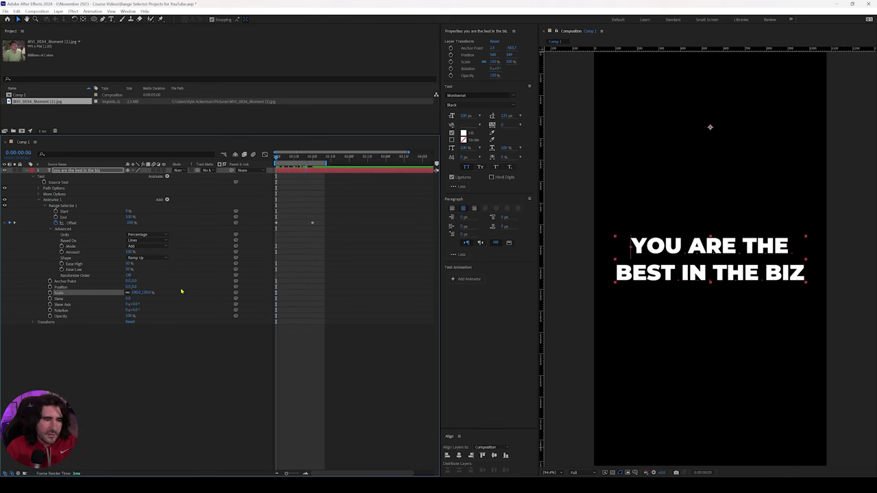
left_click(163, 240)
left_click(176, 248)
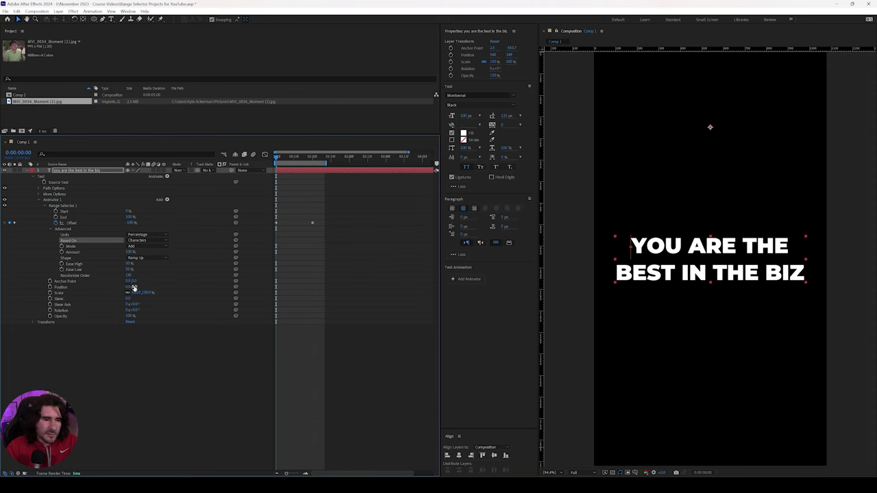
Give the animator a negative Position Y offset and preview the letters rising individually
left_click_drag(135, 288, 43, 278)
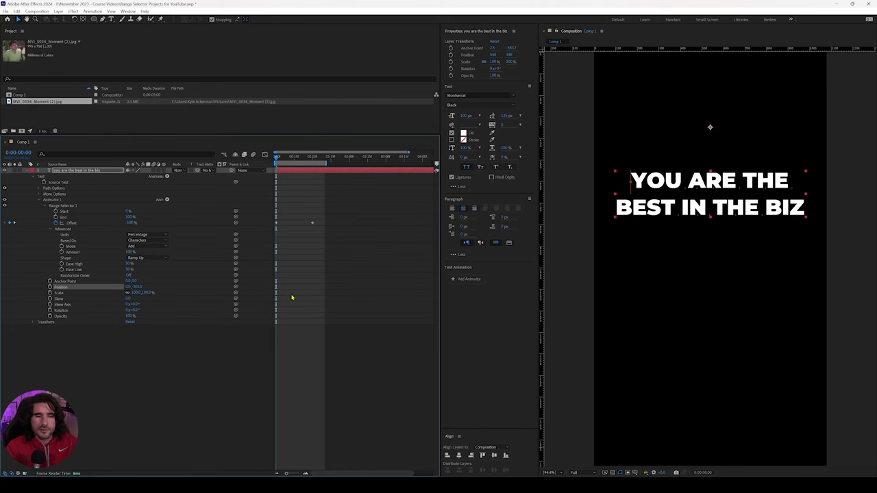
left_click(362, 362)
key("space")
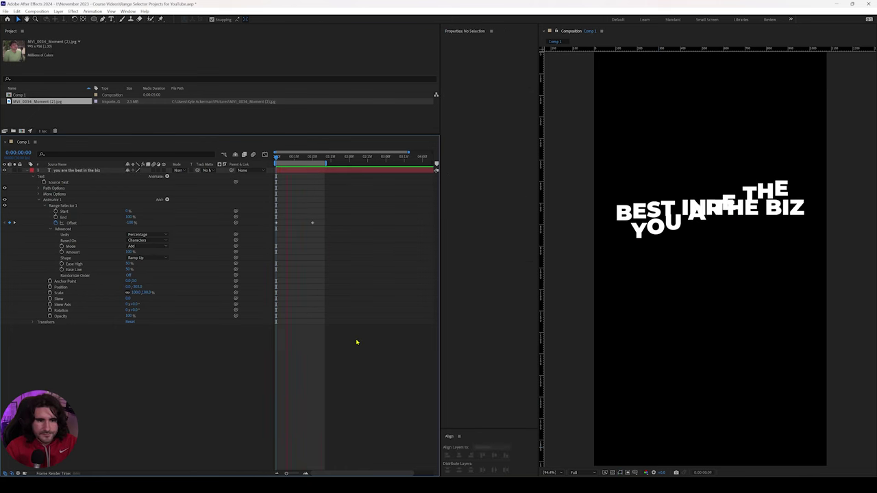
key("space")
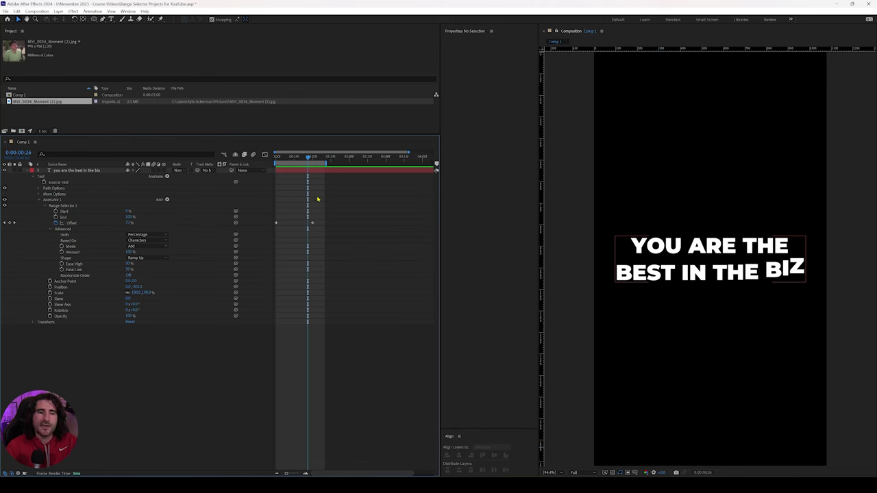
key("F2")
left_click_drag(309, 158, 276, 158)
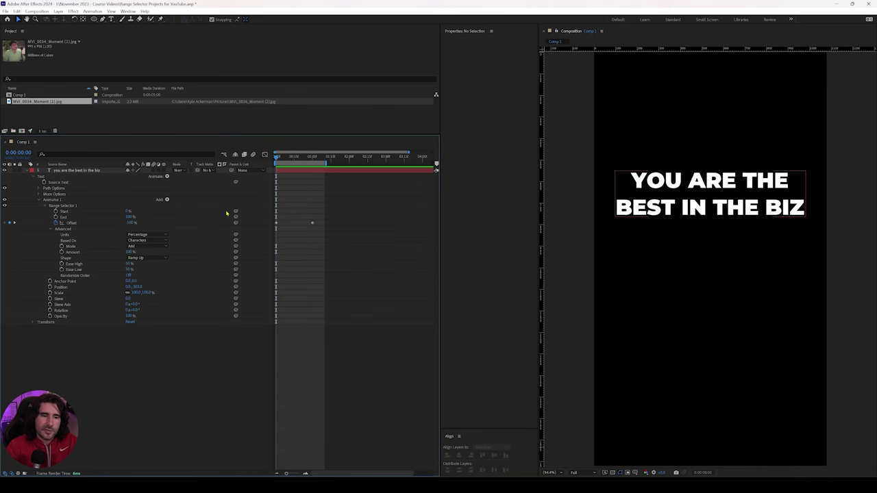
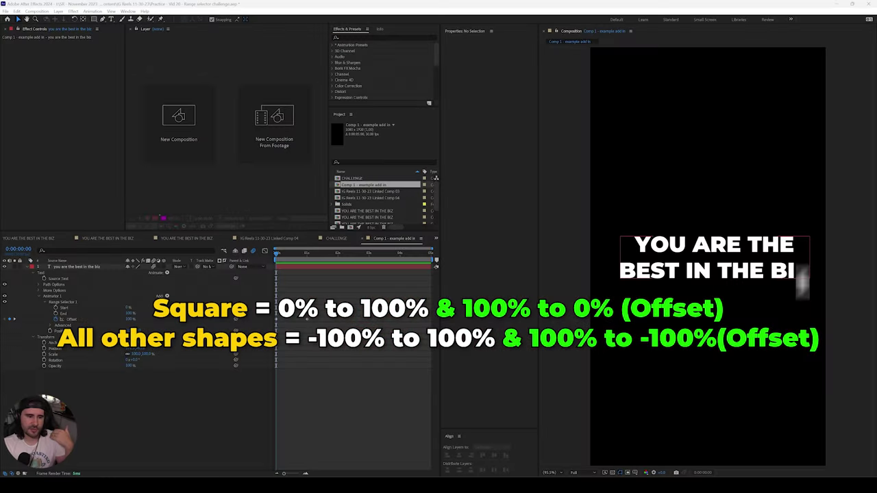
Reselect the text layer and preview the offset animation from the composition start
left_click(314, 277)
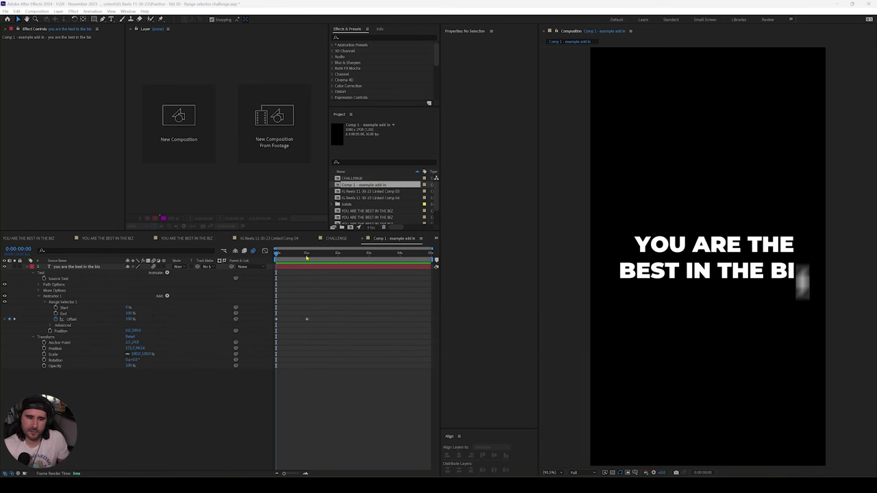
left_click(290, 287)
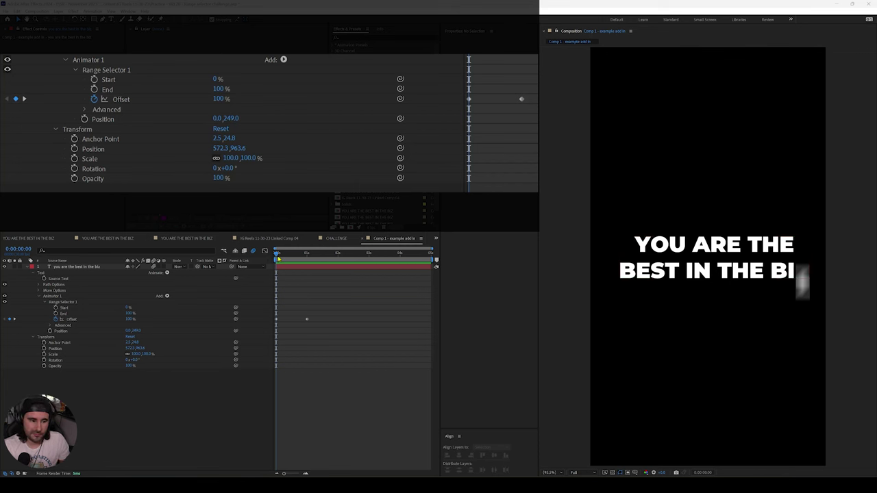
left_click_drag(277, 254, 308, 264)
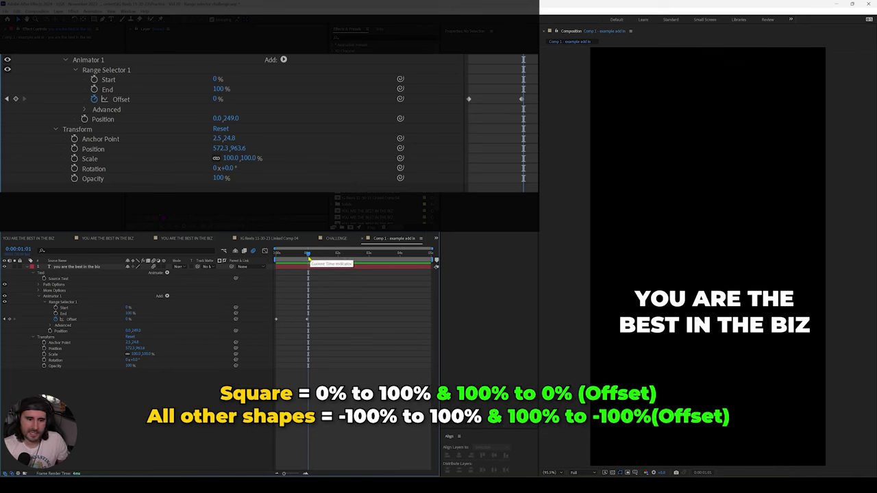
key("Home")
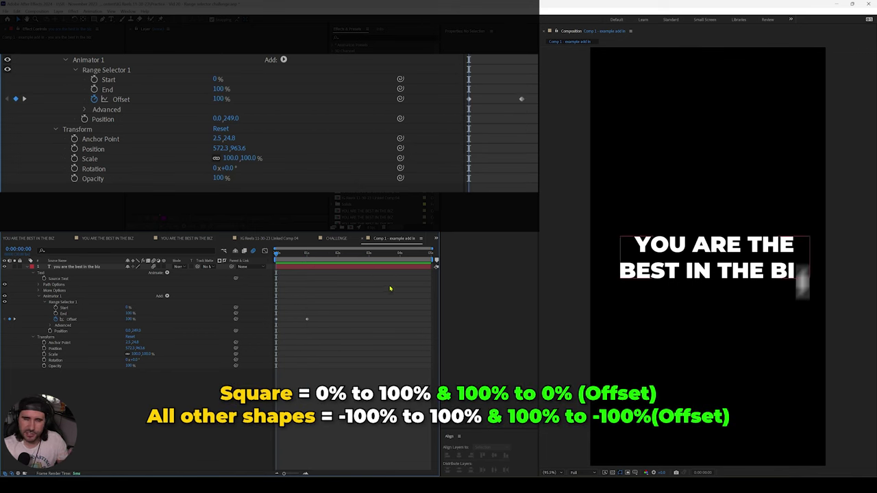
key("space")
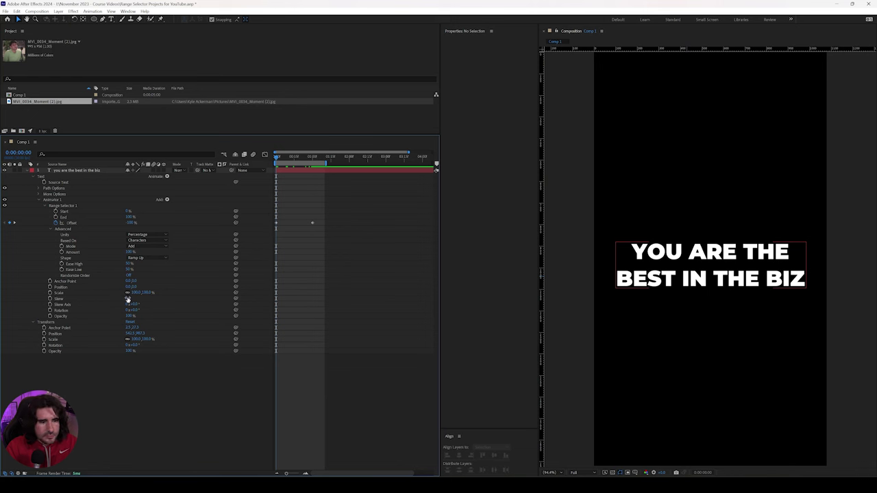
Scrub the animator's Skew to slant the title into italics and preview it
left_click_drag(127, 300, 341, 287)
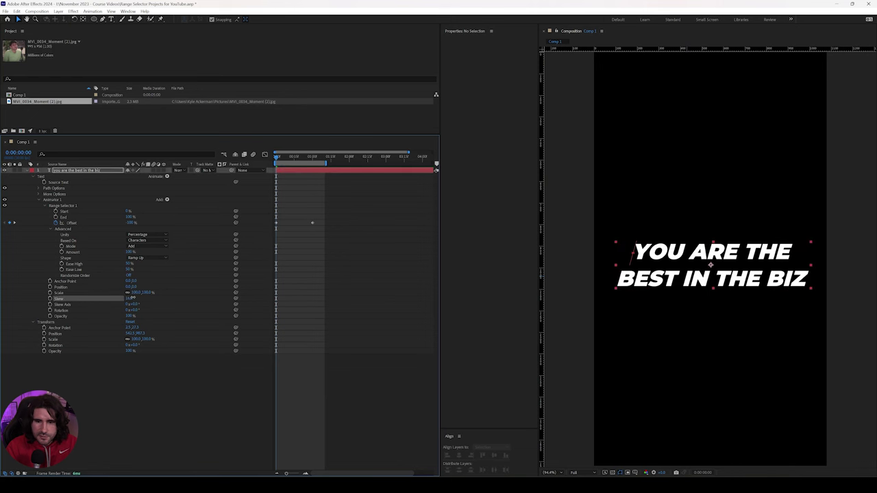
left_click(341, 288)
key("space")
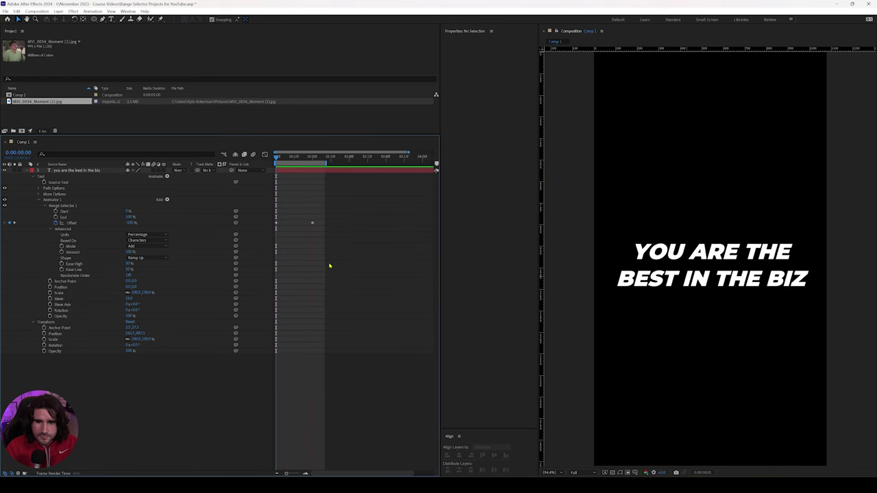
left_click(307, 178)
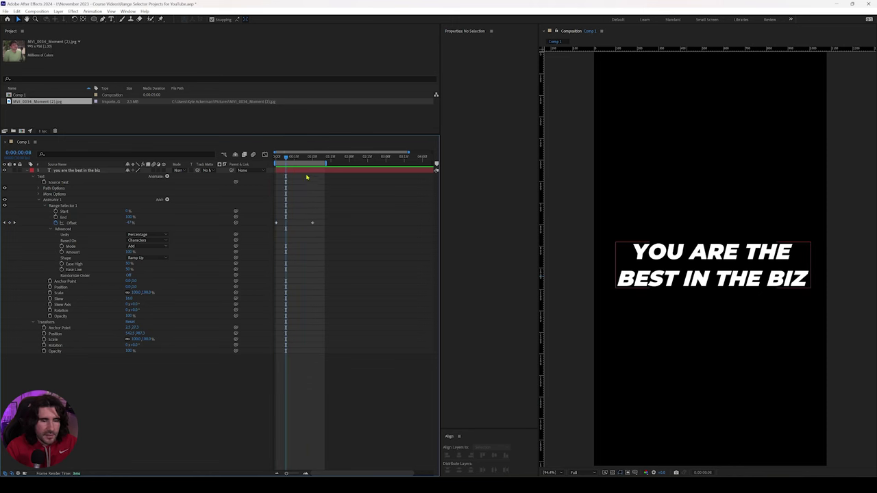
key("space")
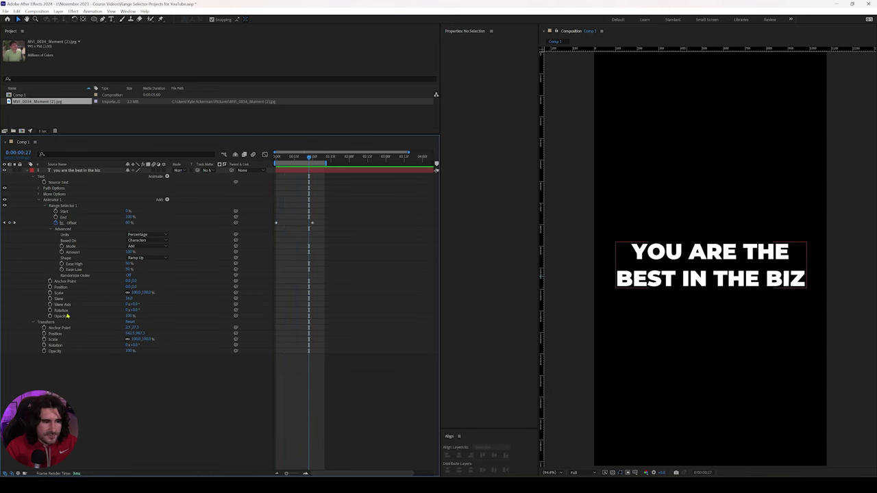
Step through the animation to inspect the letters un-skewing one by one
left_click(69, 305)
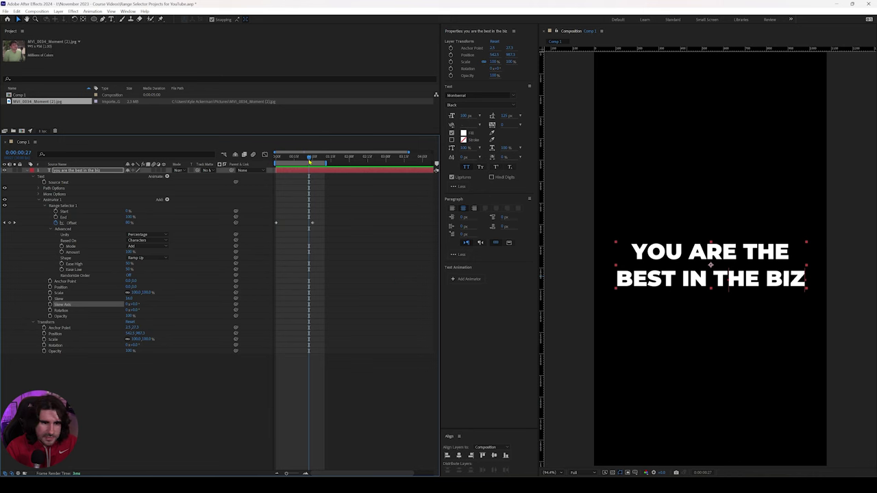
left_click_drag(302, 160, 216, 295)
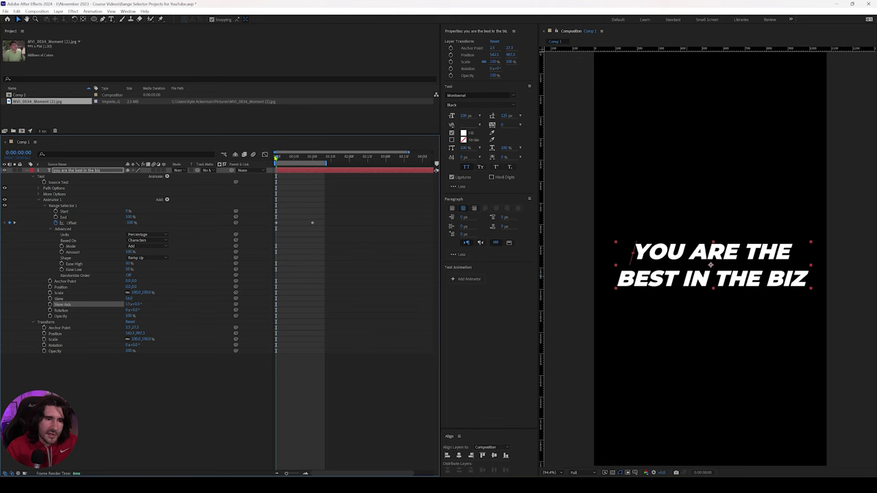
mouse_move(276, 158)
left_mouse_down()
mouse_move(296, 161)
mouse_move(277, 159)
left_mouse_up()
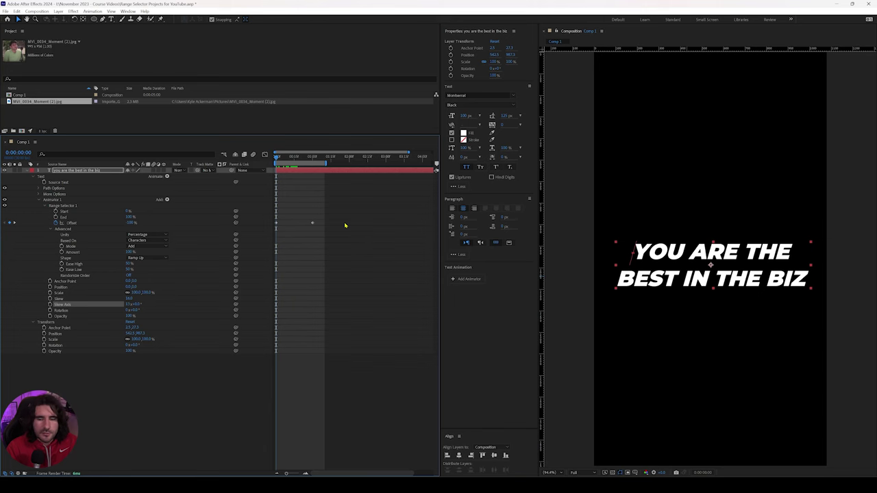
key("space")
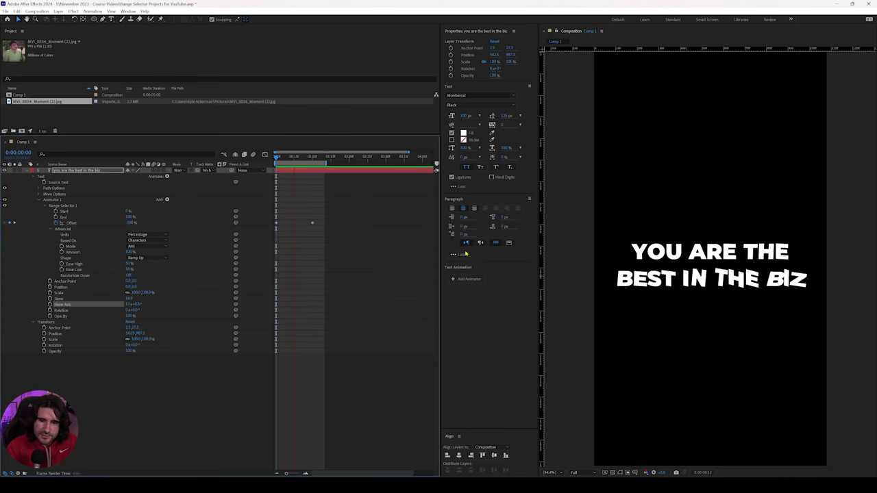
key("space")
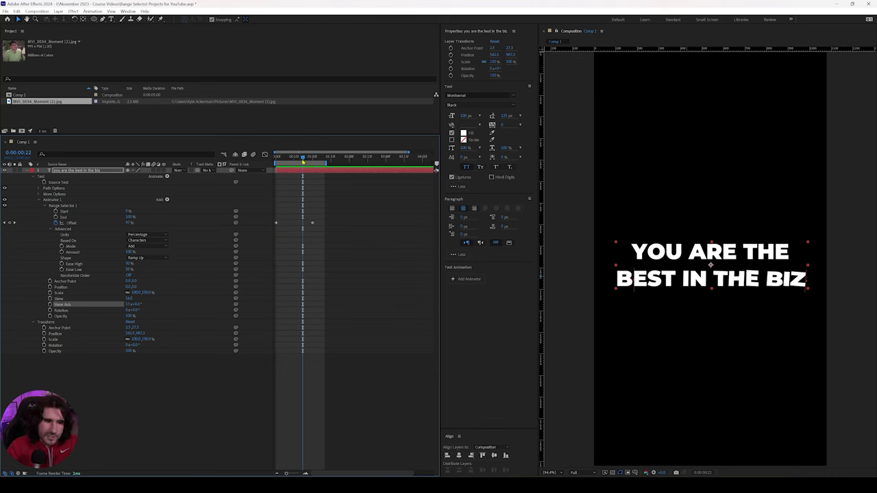
left_click_drag(302, 160, 268, 163)
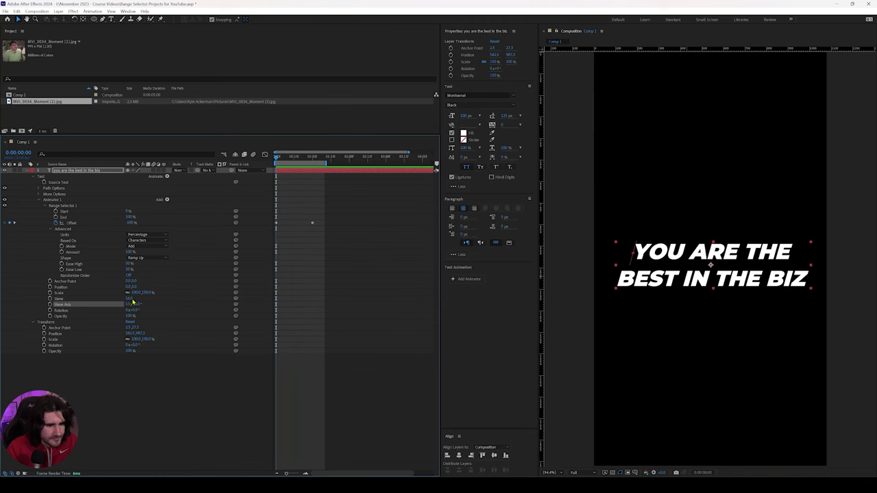
Set Skew Axis to 90, then sweep the angle and preview the varying slant
left_click(129, 305)
type("90")
left_click(156, 302)
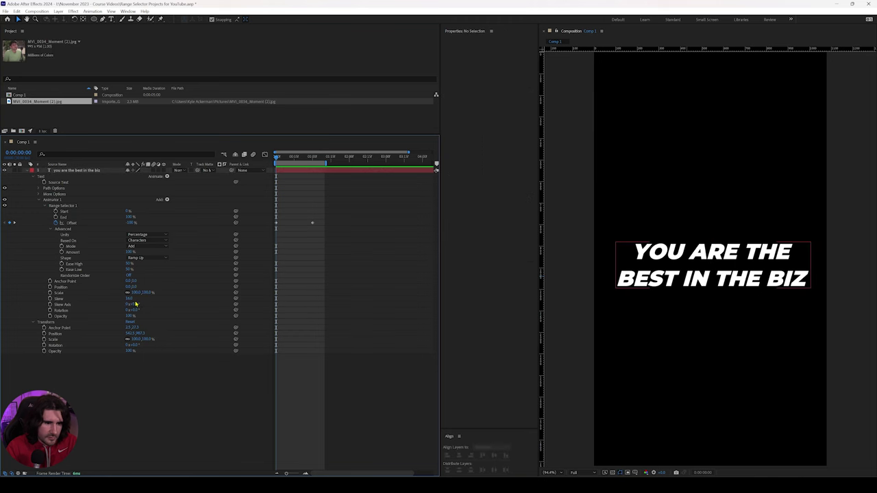
left_click_drag(156, 302, 582, 272)
key("space")
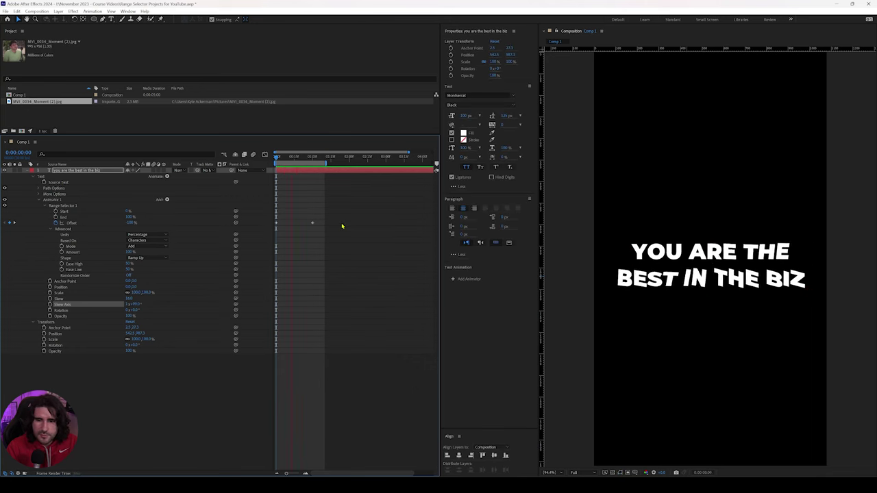
Scrub the animator Rotation to about 1x+44° and preview the rotating letters
left_click_drag(136, 313, 273, 305)
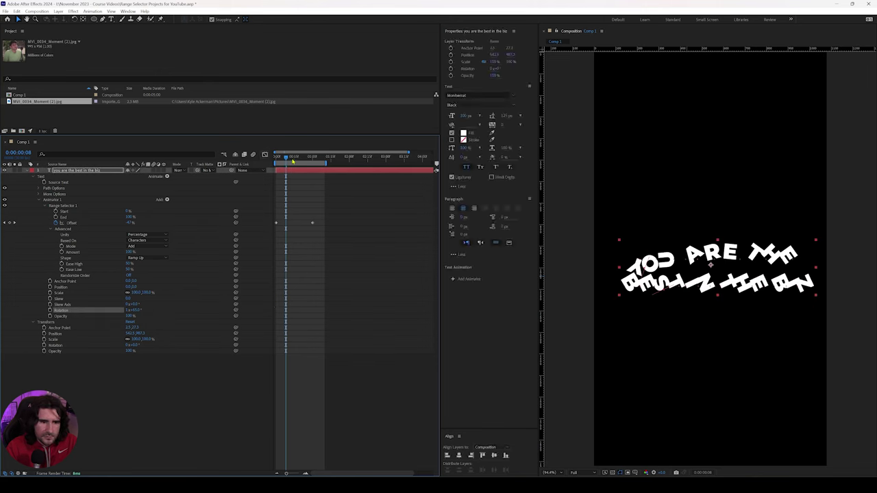
key("Home")
key("space")
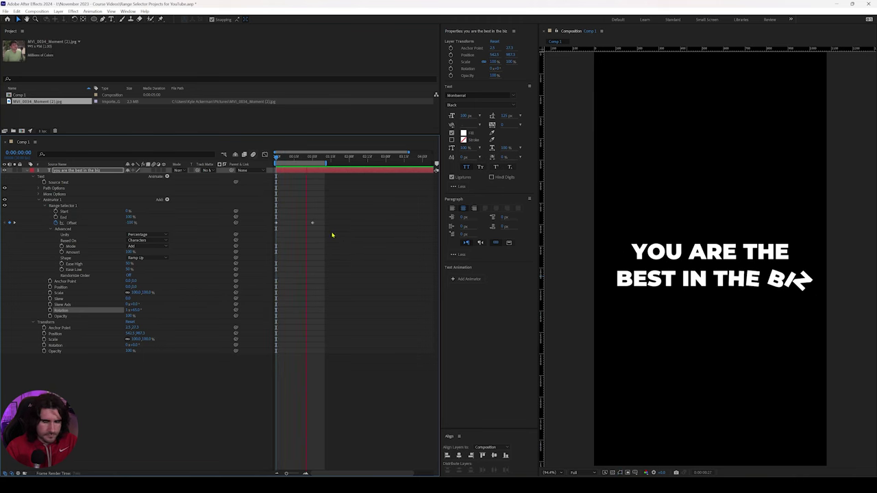
key("space")
Reset the animator's Rotation to 0° so the title stands upright
left_click(134, 310)
type("0")
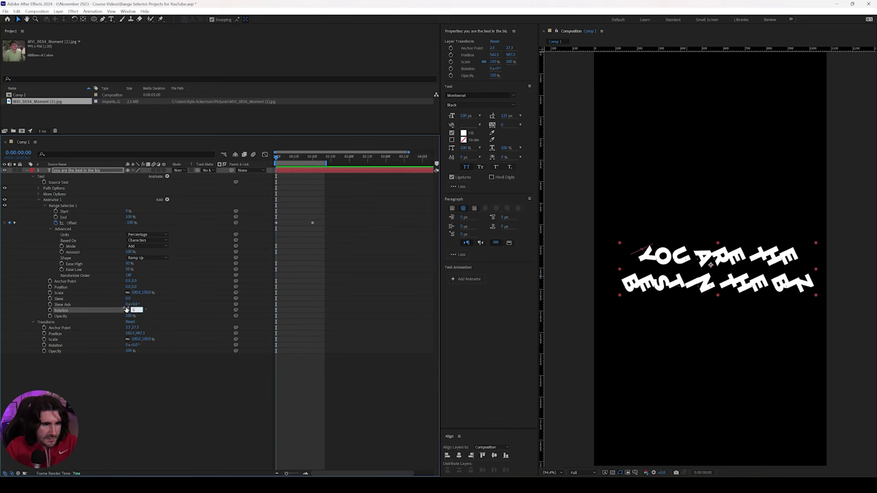
key("Return")
key("ctrl+shift+a")
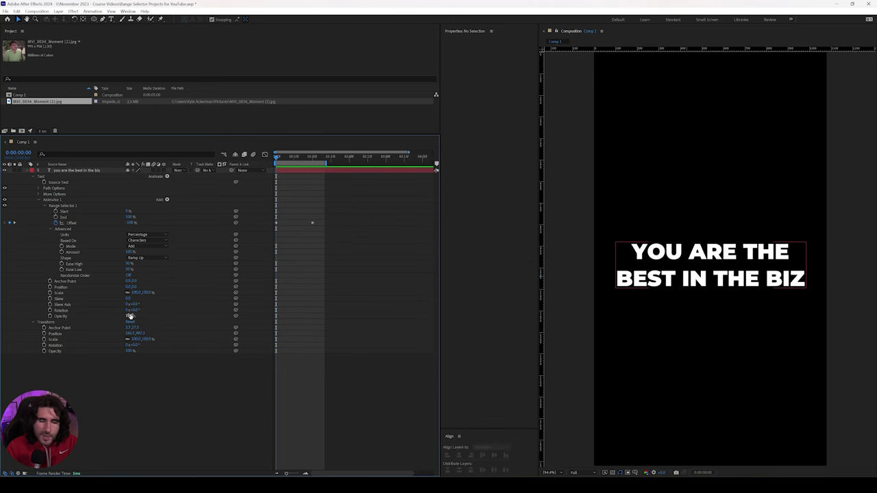
left_click(130, 316)
Set the animator Opacity to 0% and base the range selector on Words
type("0")
key("Return")
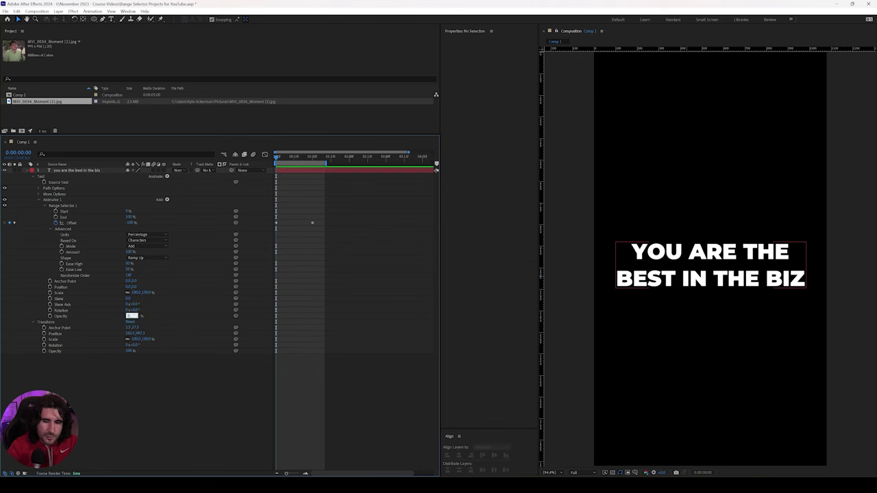
key("space")
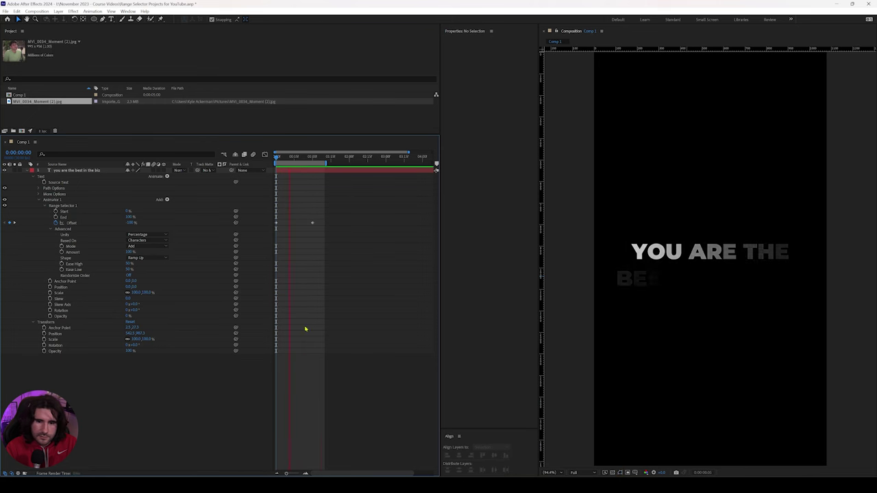
left_click(154, 241)
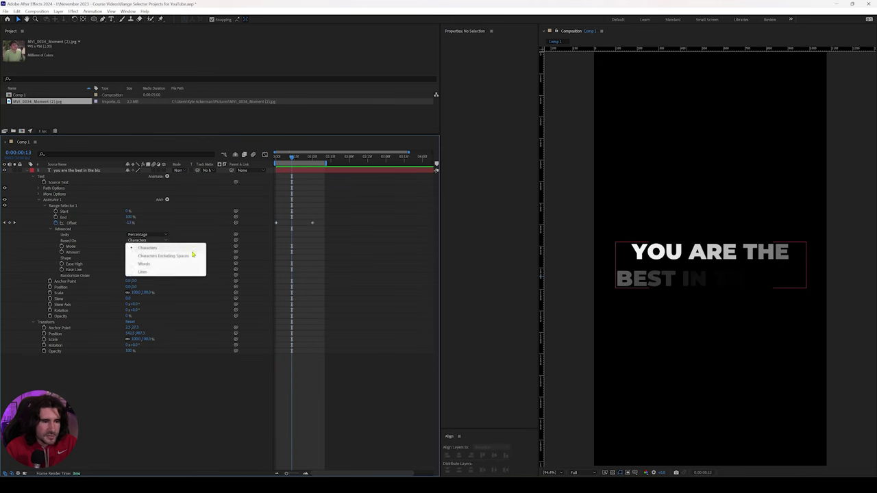
left_click(161, 265)
left_click(336, 237)
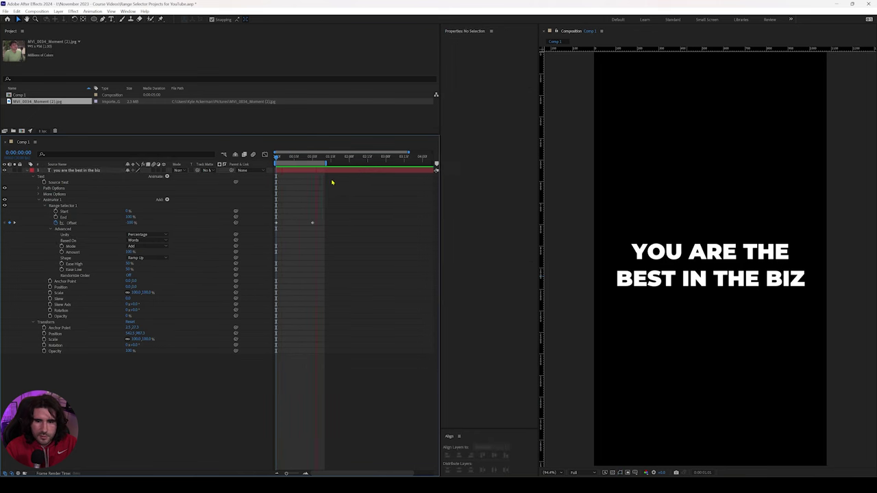
key("space")
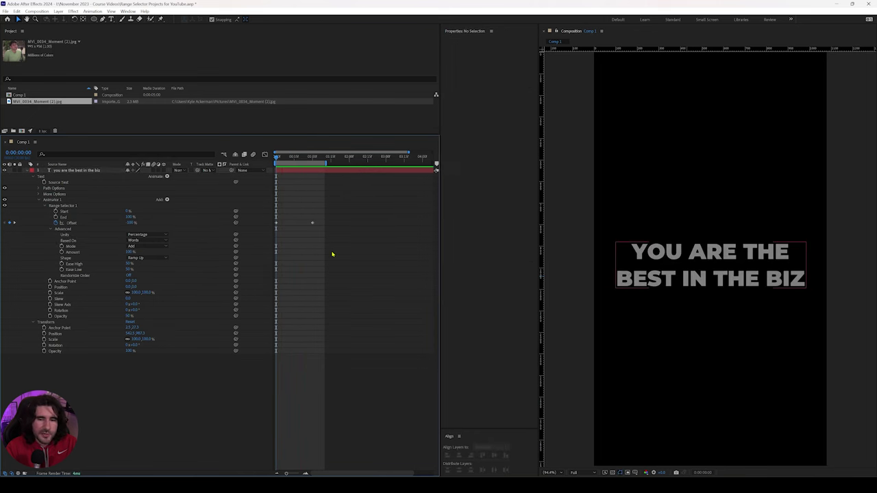
Make the range shape Square with Offset 0%, then preview the words fading in
left_click(144, 257)
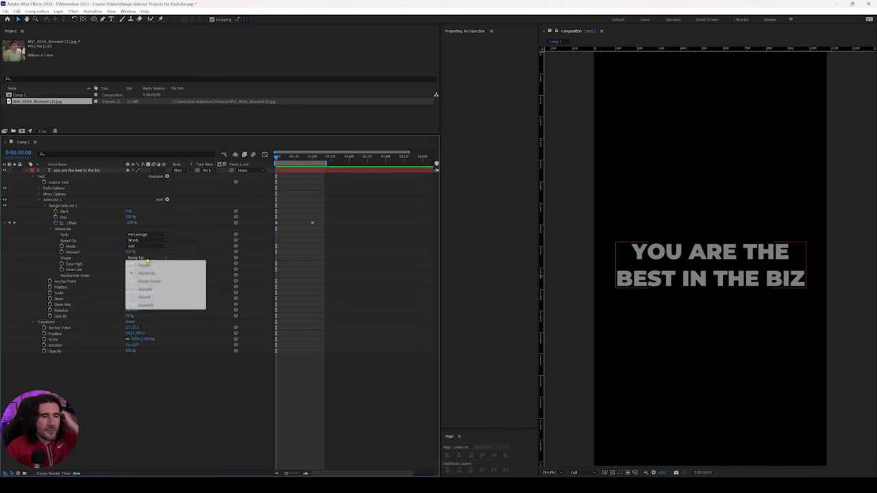
left_click(146, 260)
left_click(132, 223)
type("0")
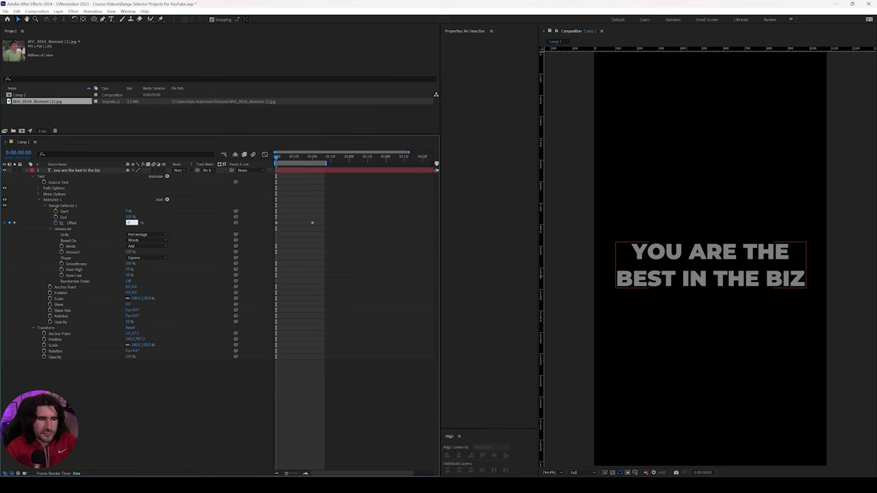
key("Return")
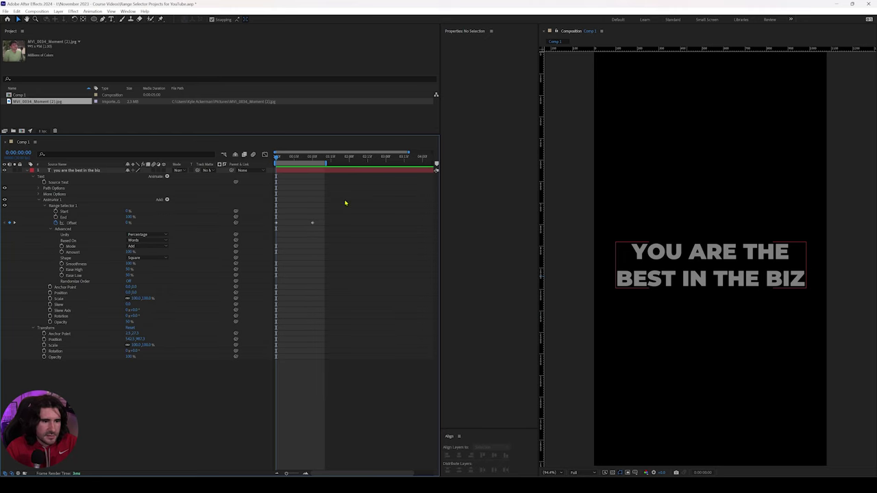
key("space")
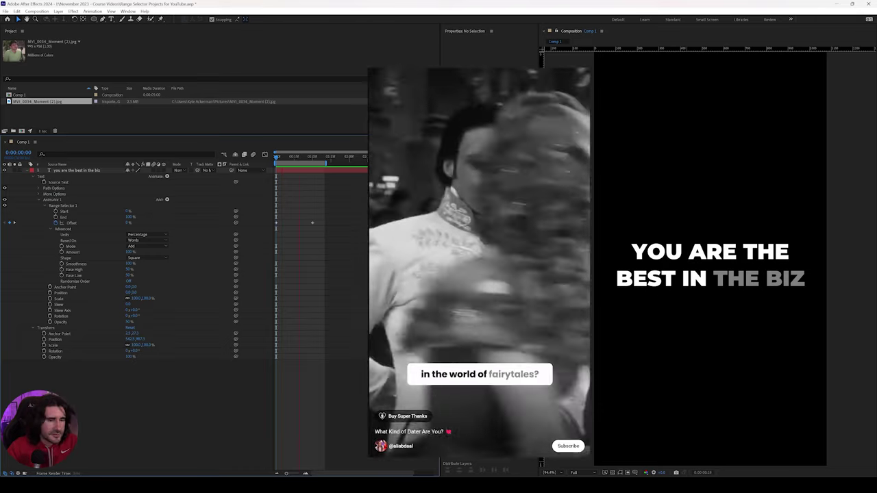
key("space")
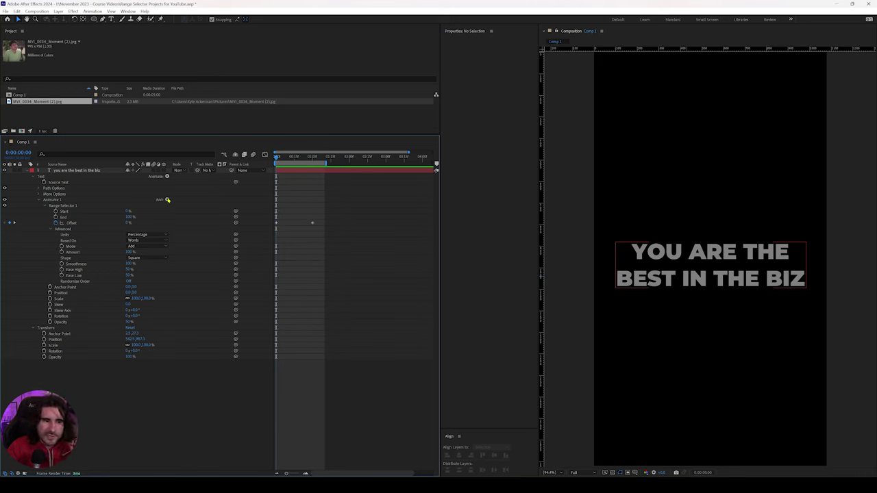
Delete the Anchor Point, Skew Axis and Rotation properties from Animator 1
left_click(167, 199)
mouse_move(185, 202)
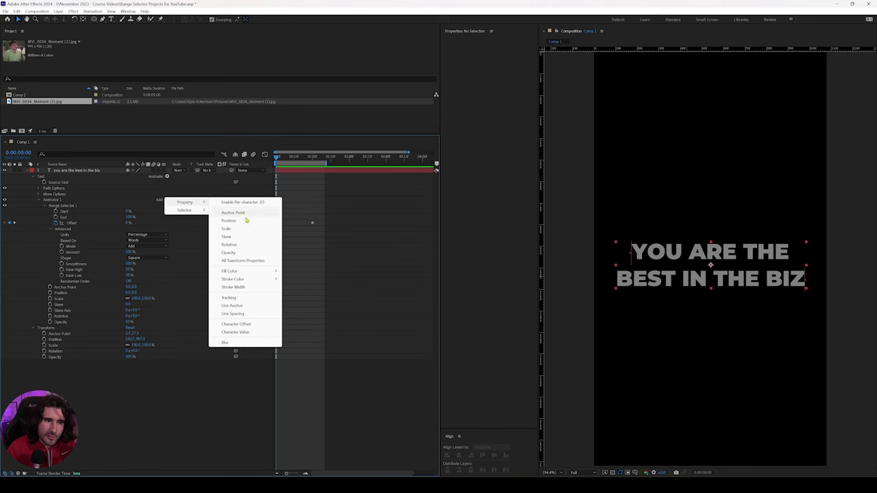
left_click(106, 302)
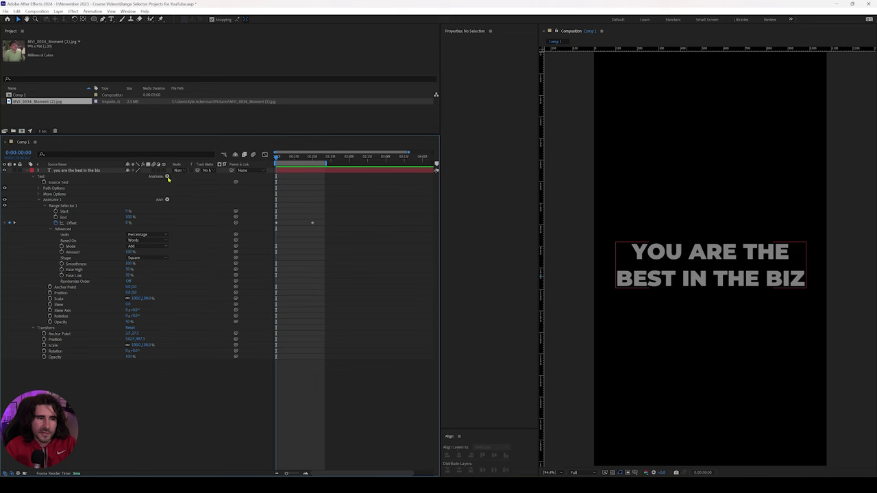
left_click(168, 177)
left_click(101, 277)
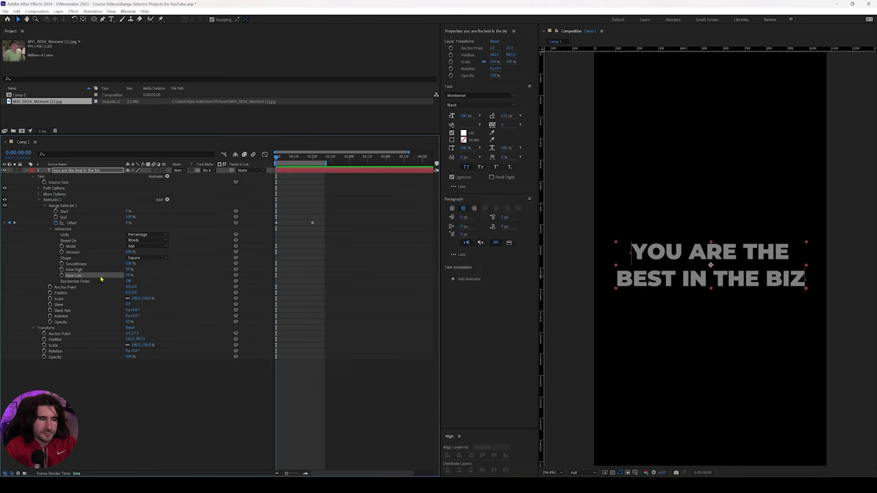
left_click(79, 298)
left_click(79, 286)
key("Delete")
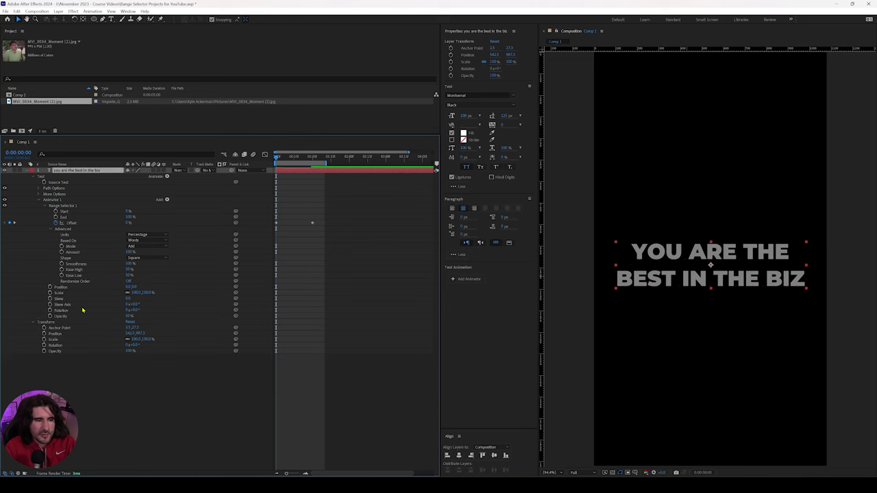
left_click(85, 304)
key("Delete")
left_click(88, 305)
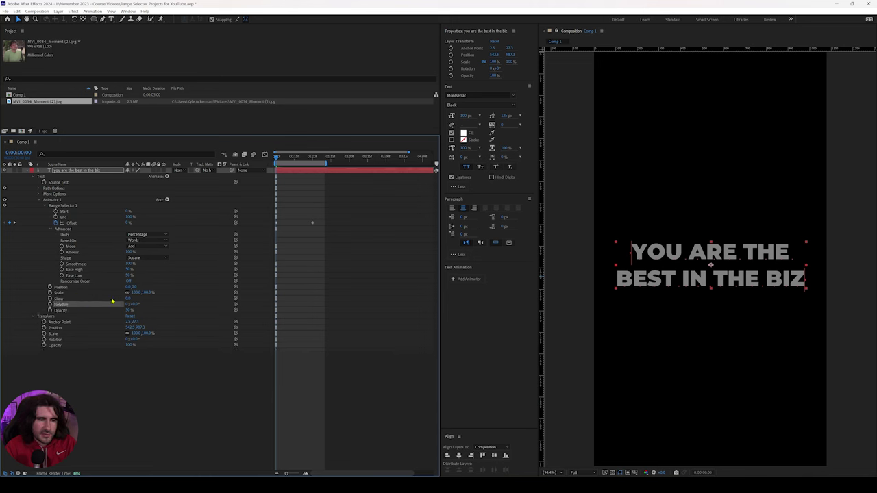
key("Delete")
Delete the Skew, Scale and Opacity properties from Animator 1
left_click(82, 298)
key("Delete")
left_click(72, 292)
key("Delete")
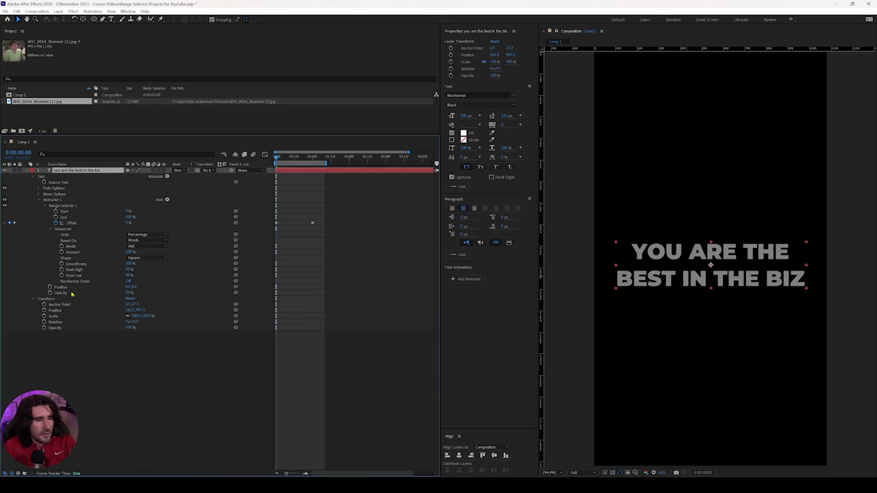
left_click(72, 292)
key("Delete")
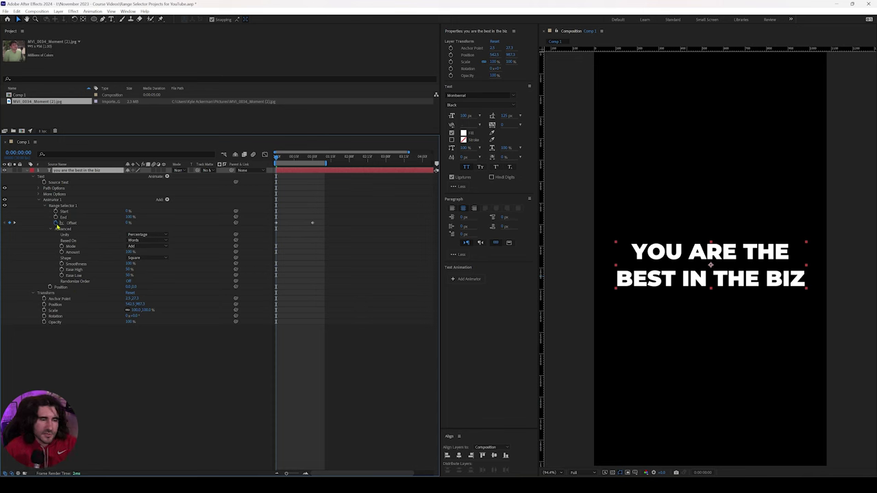
Add an RGB Fill Color property to Animator 1, turning the text red
left_click(166, 199)
mouse_move(186, 202)
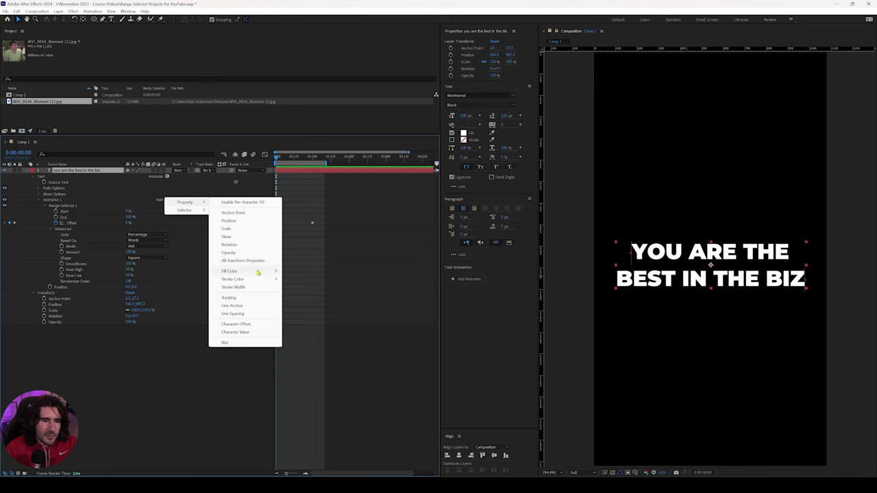
mouse_move(257, 272)
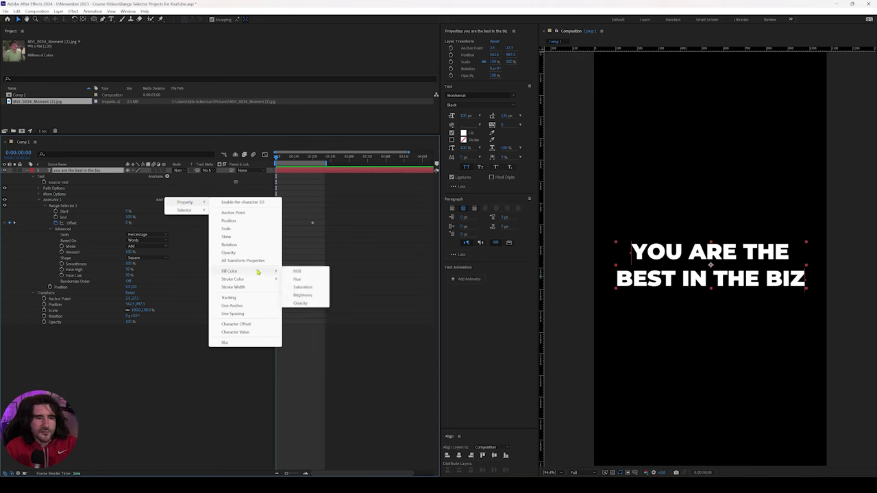
left_click(309, 272)
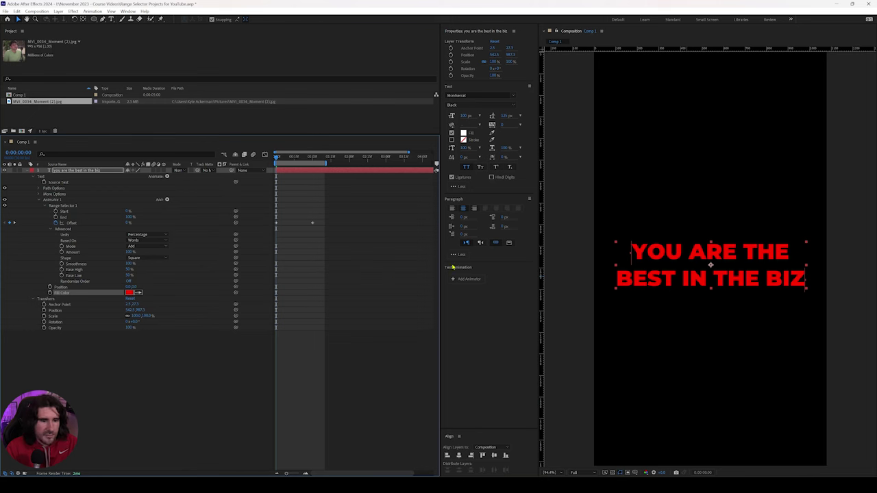
left_click(384, 283)
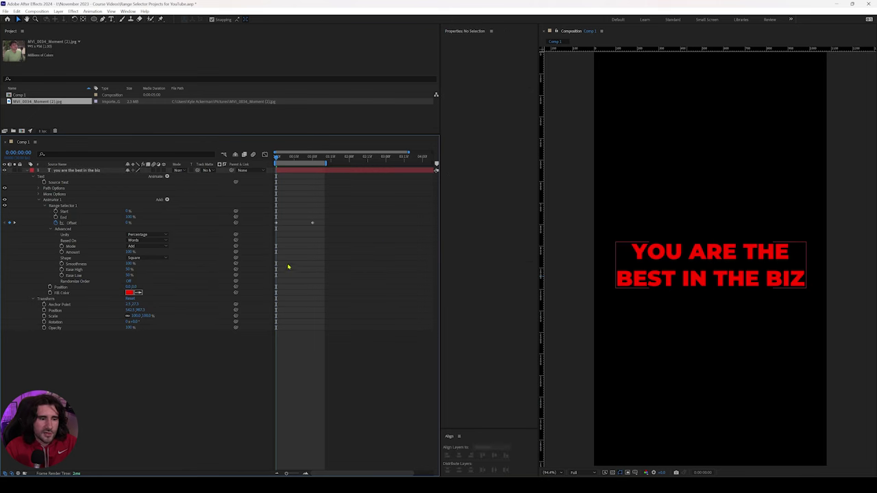
Change the animator's Fill Color to bright blue 0082FF and preview
left_click(129, 294)
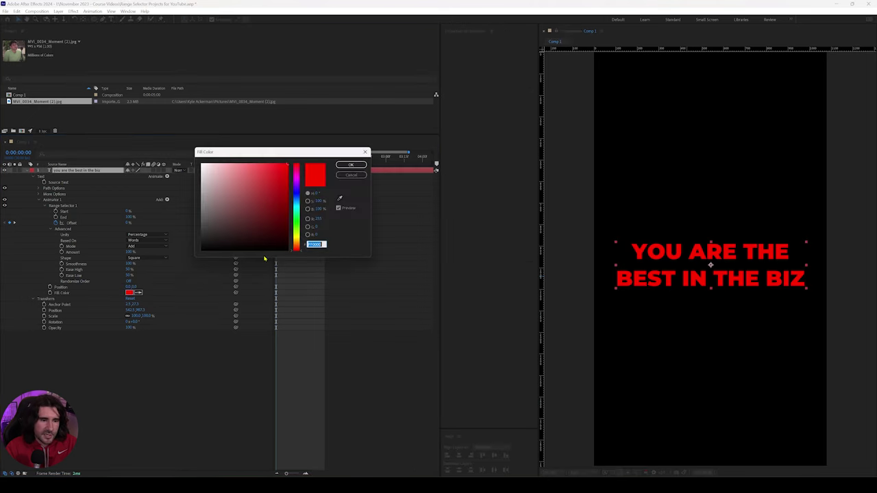
left_click(284, 201)
left_click(296, 200)
left_click(287, 165)
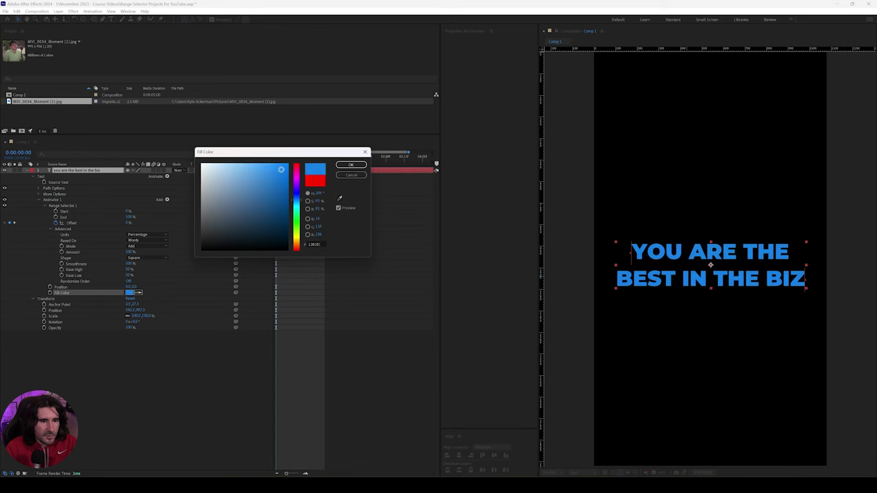
left_click(351, 165)
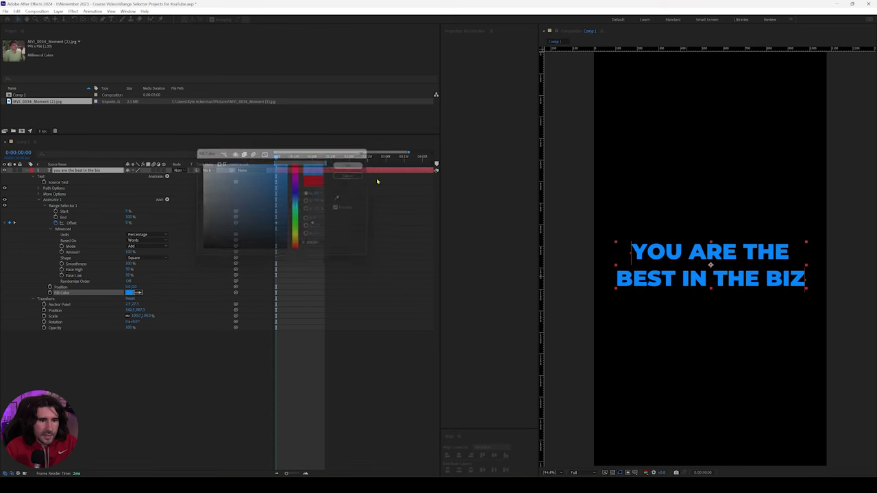
left_click(364, 221)
key("space")
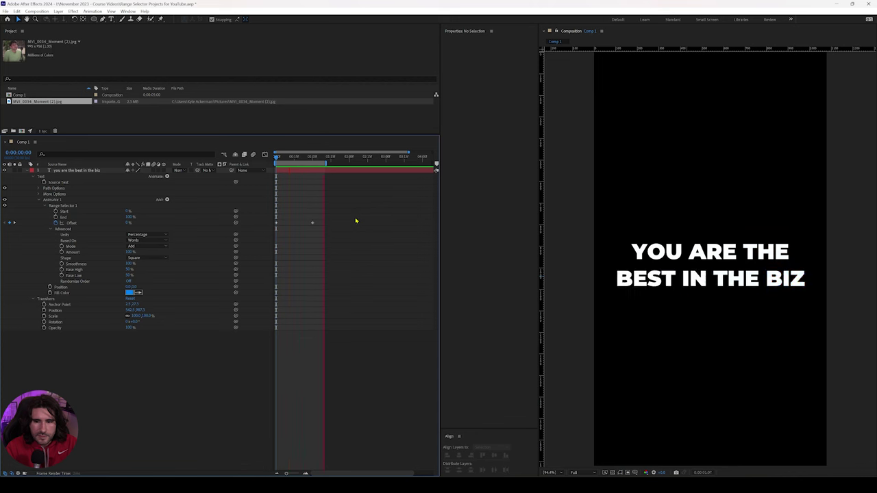
Set the selector Shape to Ramp Up and Offset to -100%, then preview the colour sweep
left_click(150, 258)
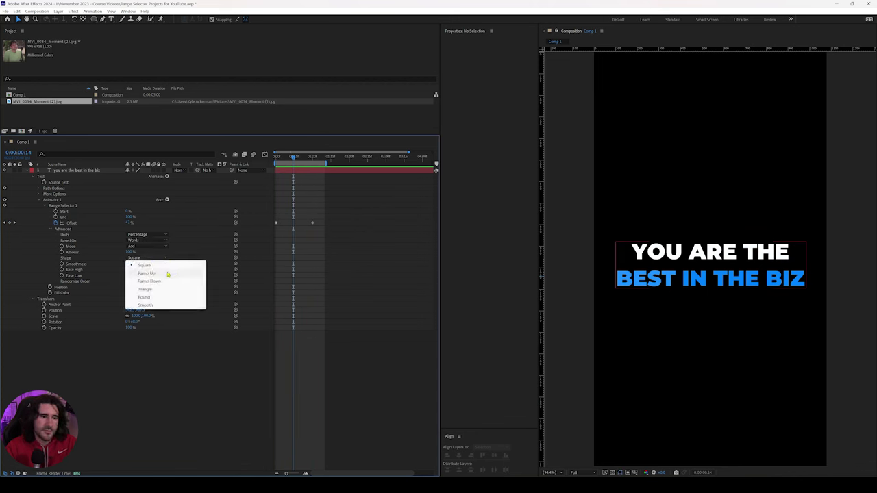
left_click(166, 273)
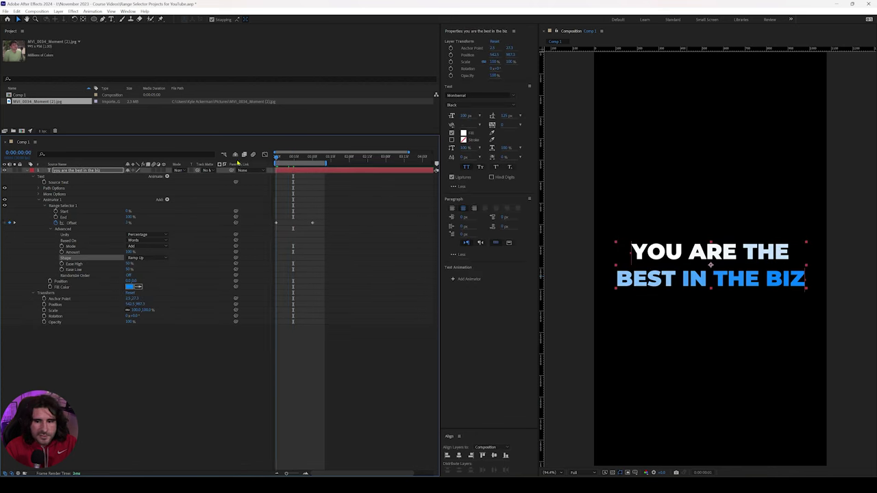
key("space")
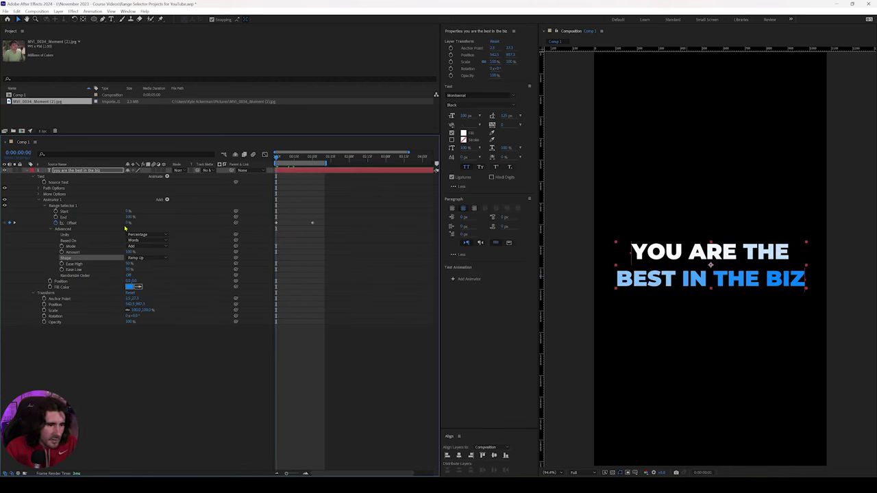
left_click(127, 223)
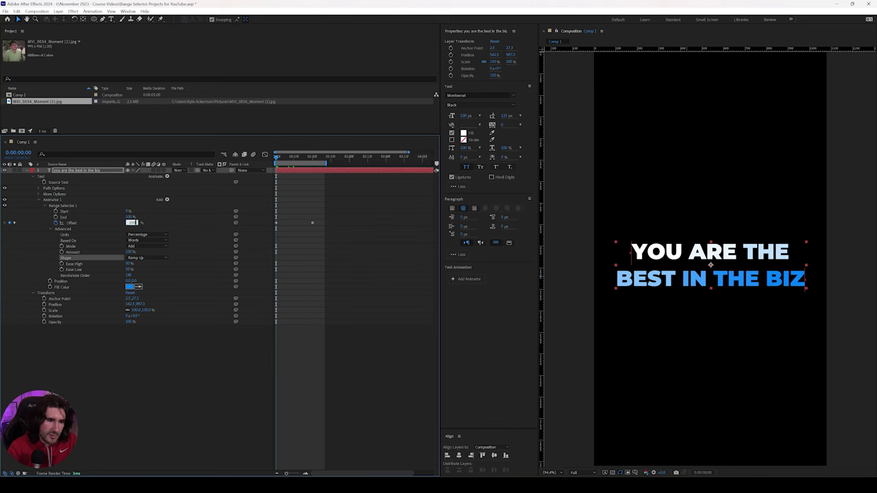
type("-100")
key("Return")
left_click(346, 246)
key("space")
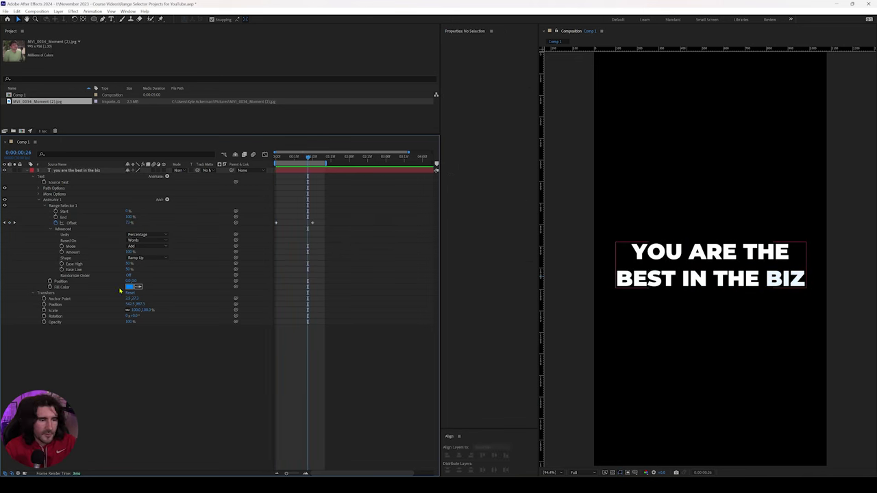
left_click(81, 282)
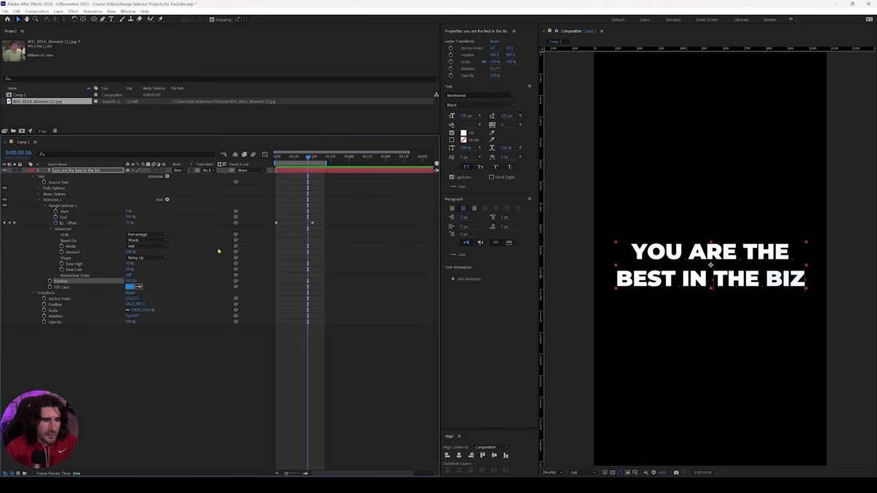
left_click(166, 199)
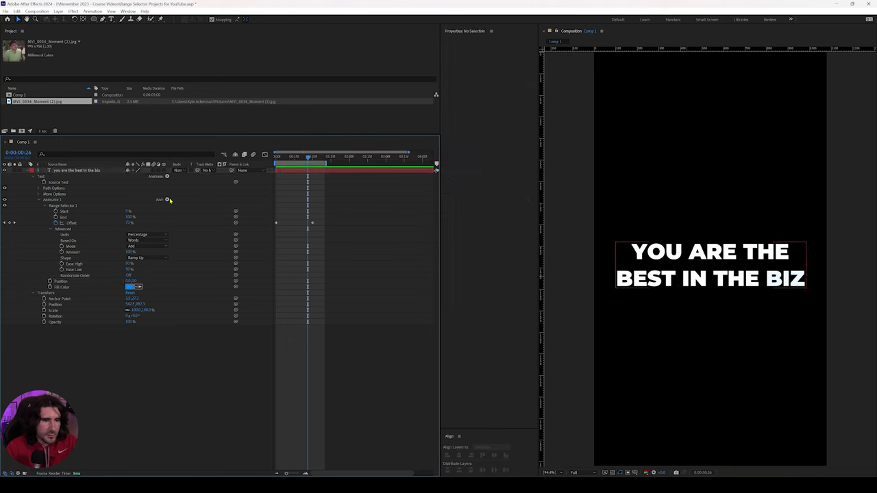
mouse_move(205, 204)
mouse_move(265, 281)
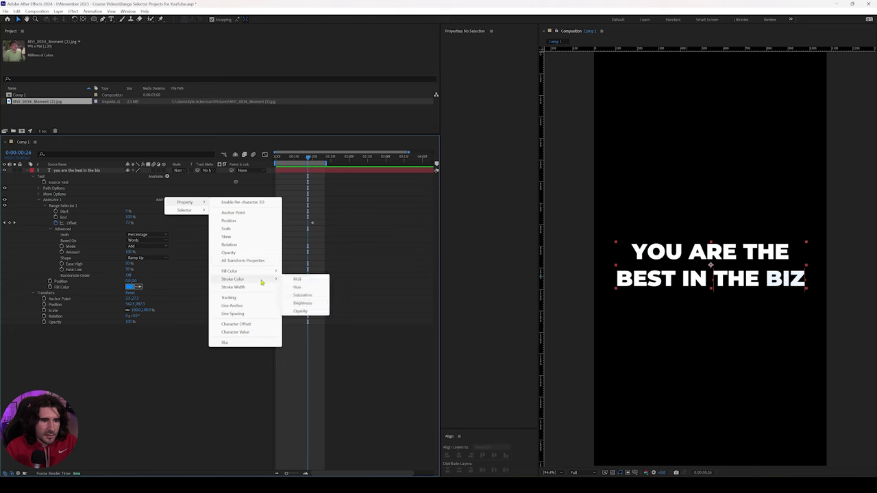
left_click(307, 281)
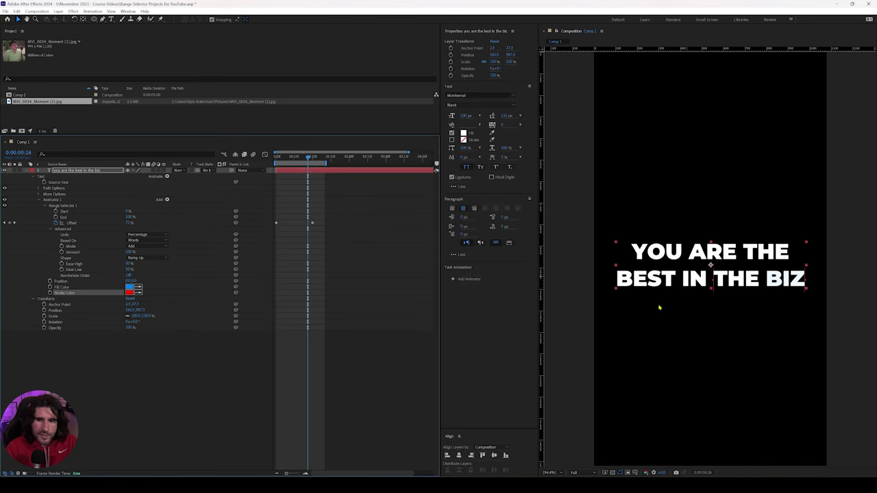
left_click(450, 140)
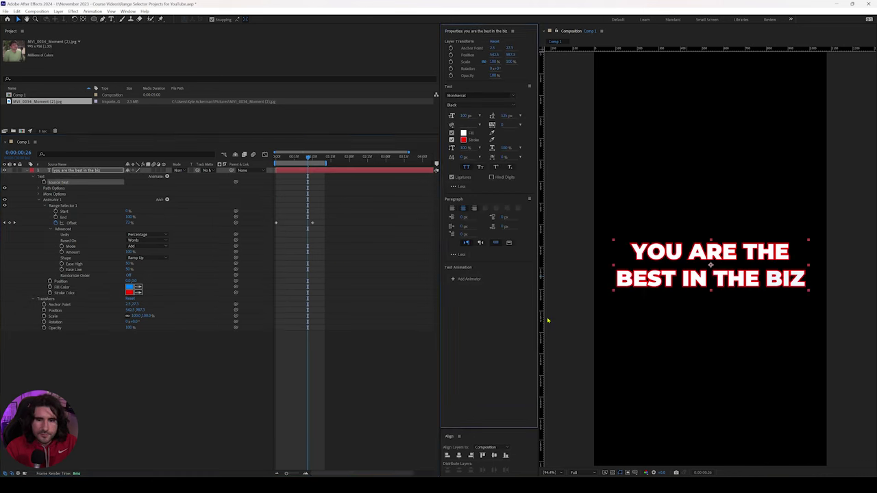
left_click(129, 292)
left_click_drag(261, 204, 304, 207)
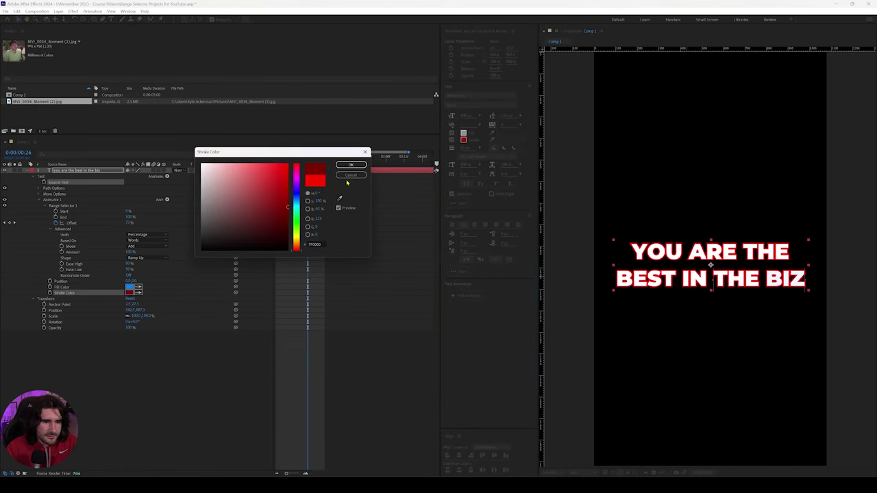
left_click(298, 234)
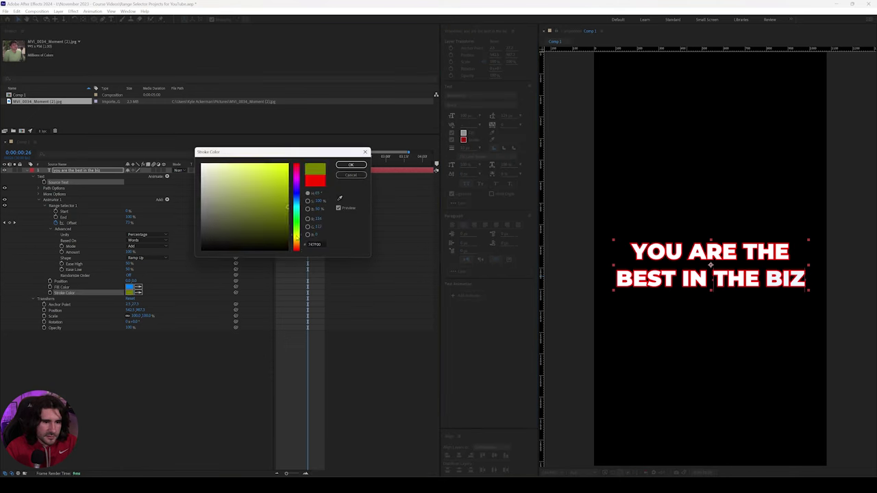
left_click(356, 167)
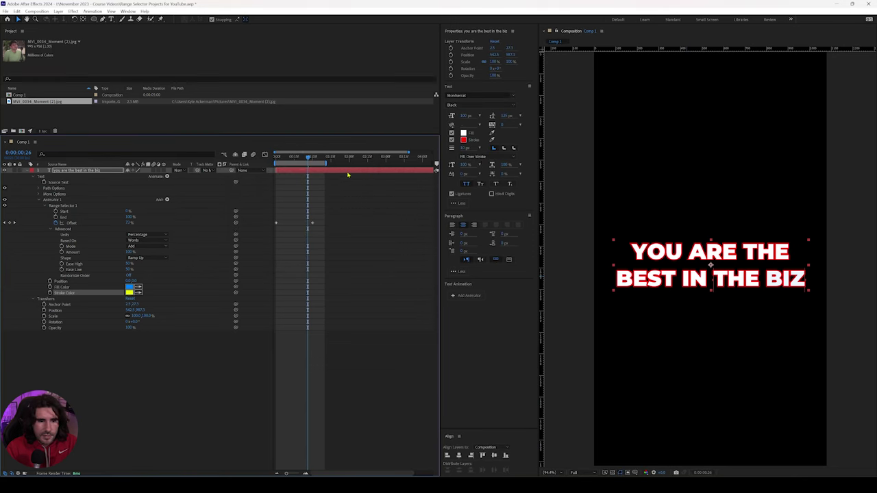
key("Home")
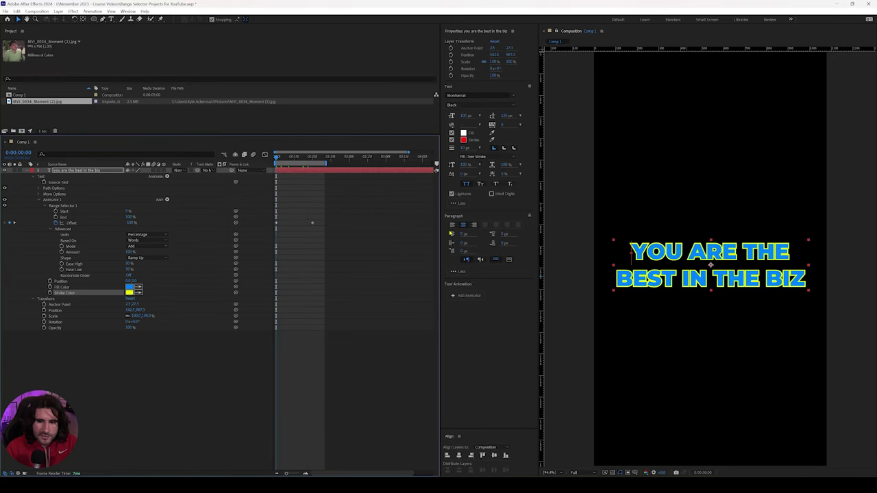
key("space")
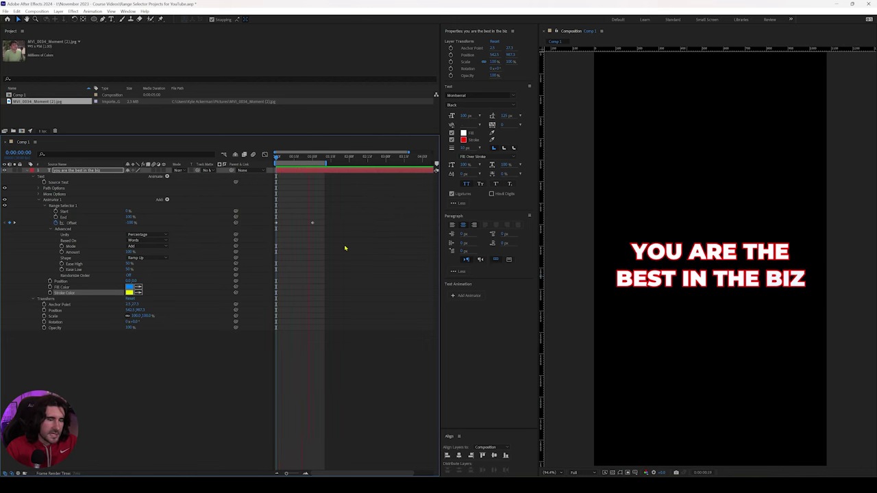
key("space")
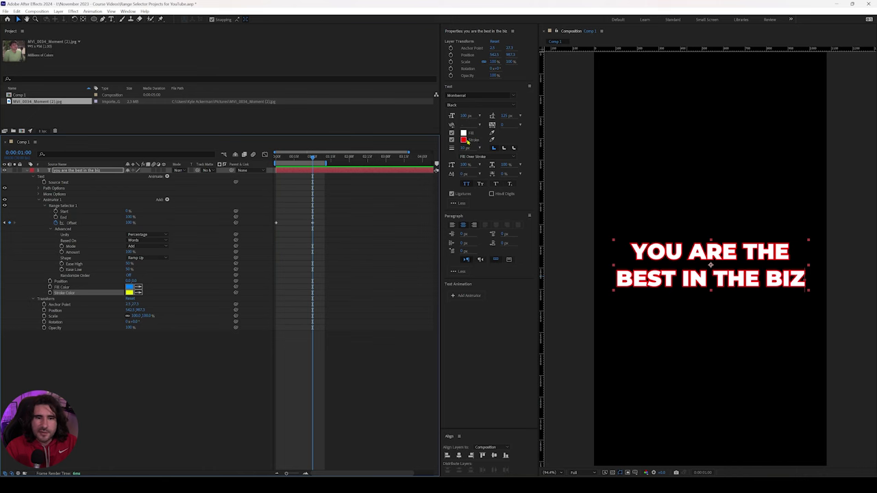
left_click(463, 140)
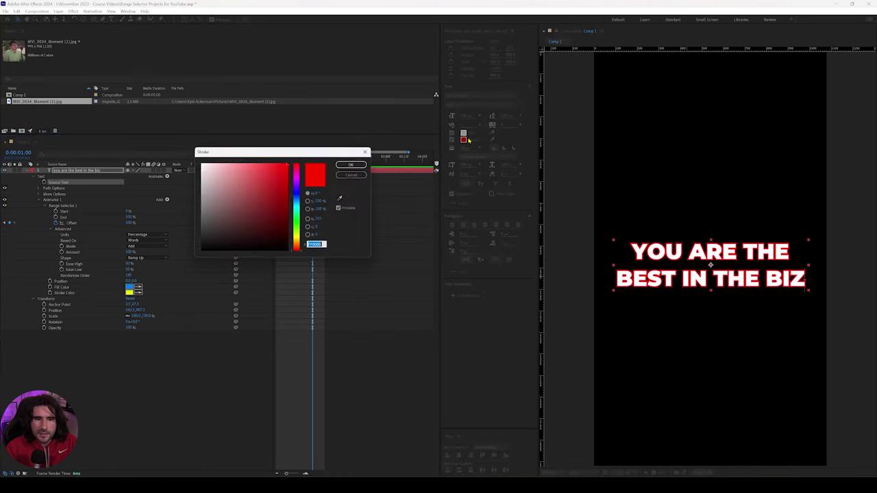
left_click(365, 151)
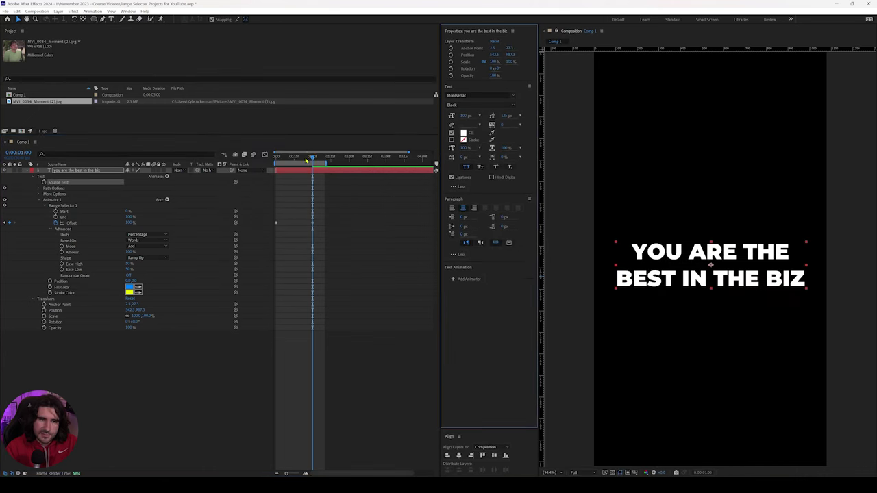
left_click_drag(306, 159, 276, 159)
key("space")
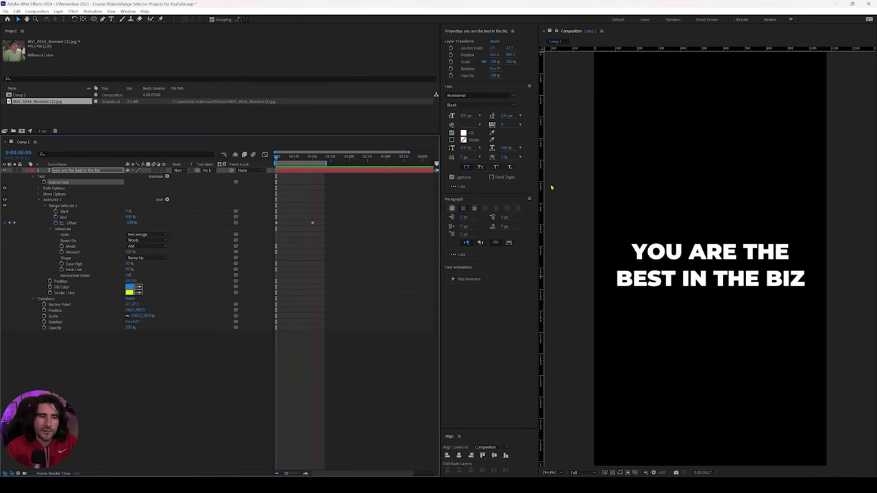
key("space")
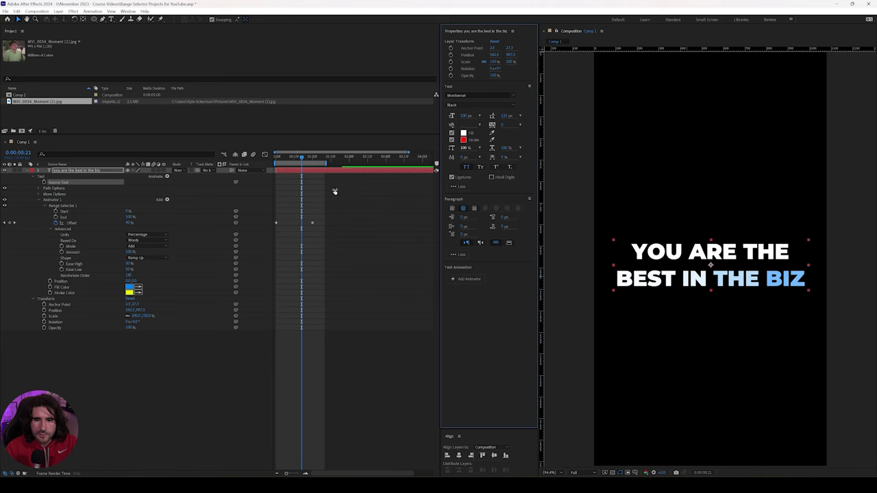
left_click(276, 159)
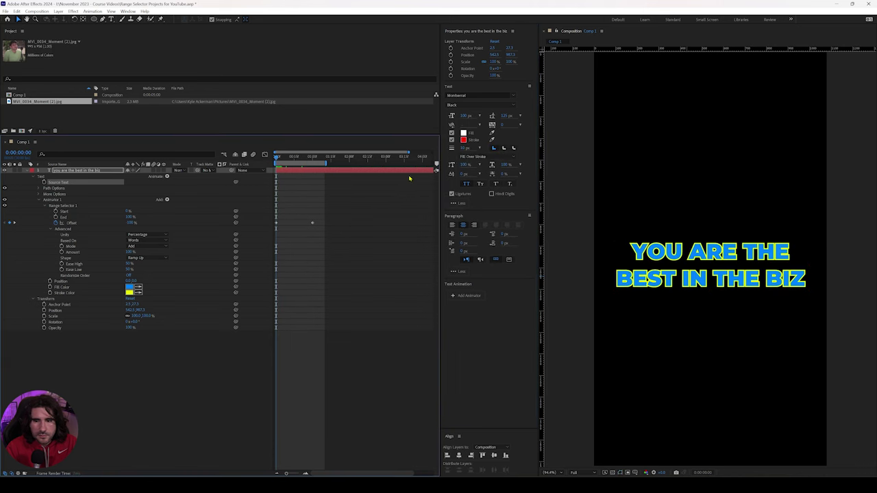
key("space")
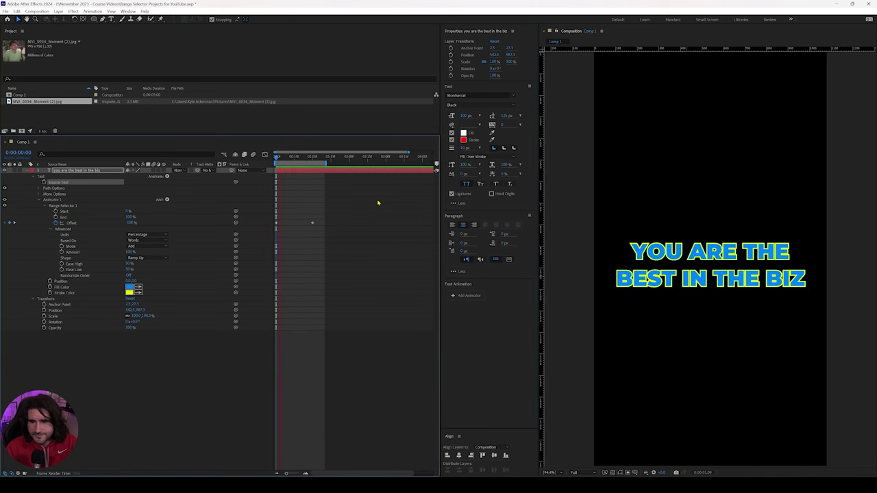
key("space")
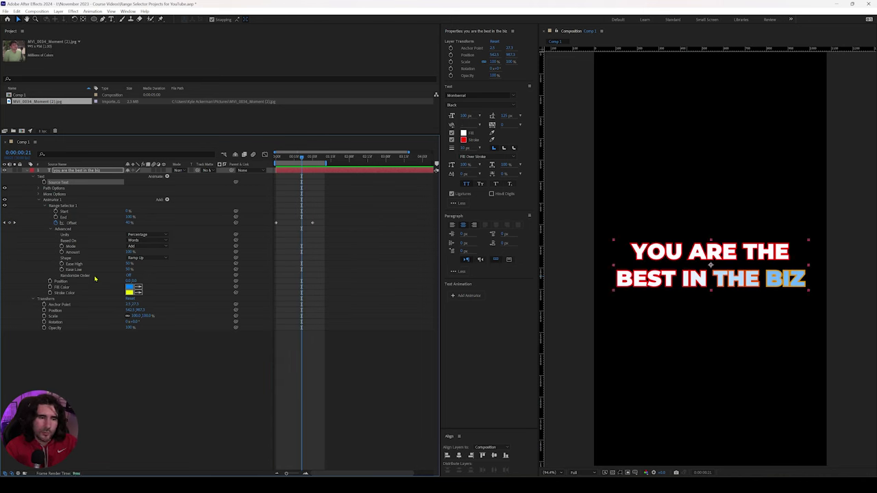
key("Home")
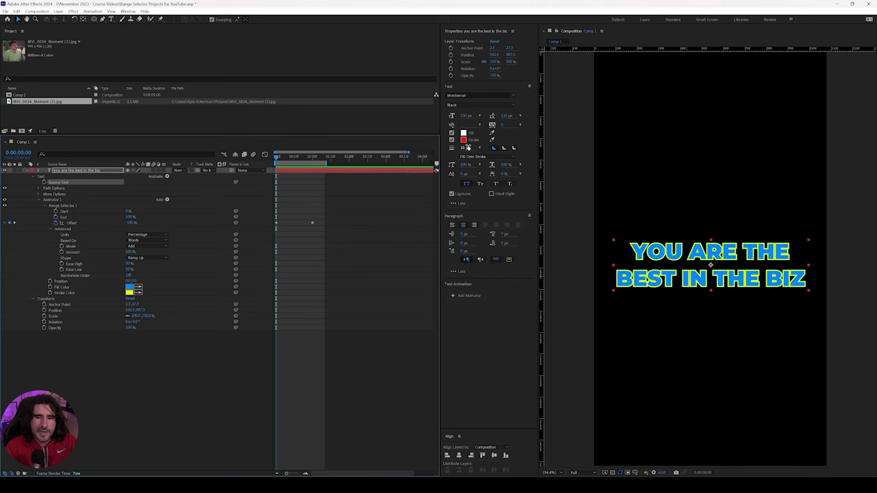
Add Stroke Width to Animator 1, scrub it up for a thicker yellow outline, and preview
left_click(202, 203)
left_click(167, 200)
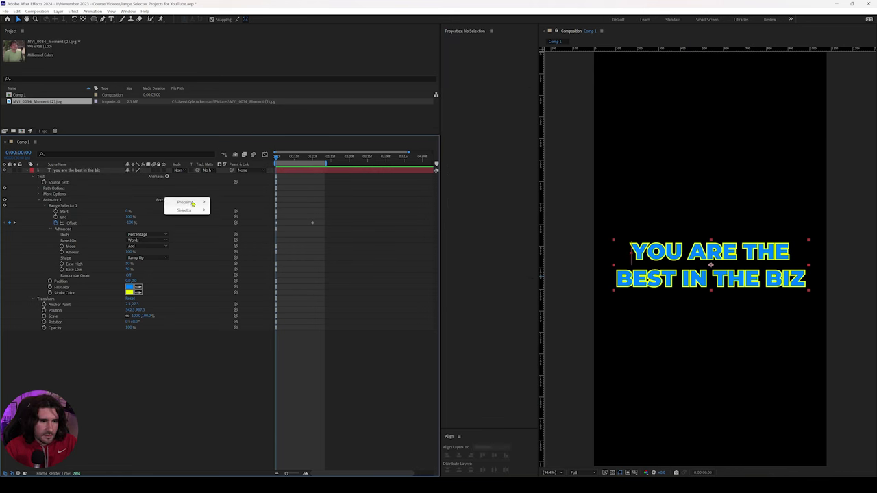
mouse_move(200, 204)
left_click(253, 287)
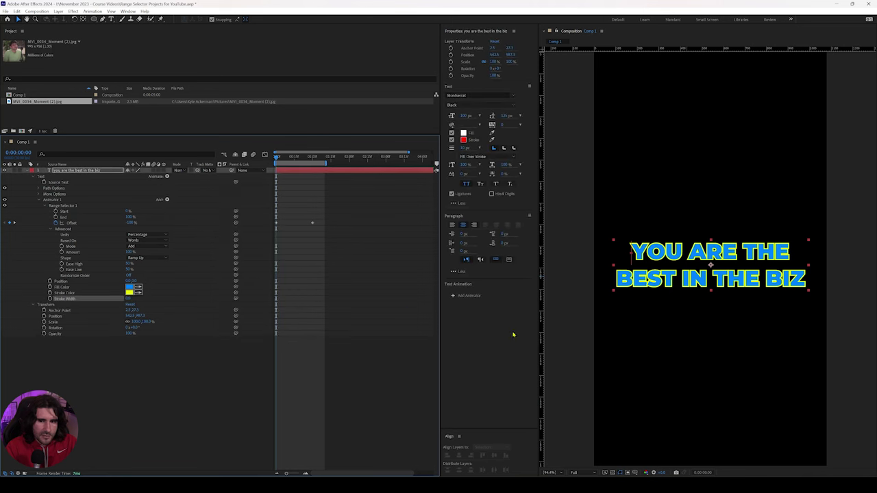
left_click_drag(129, 299, 131, 299)
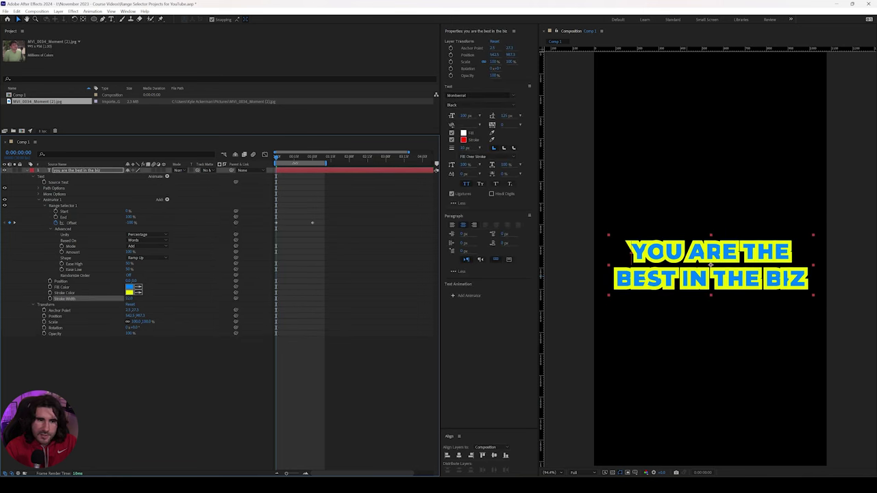
key("space")
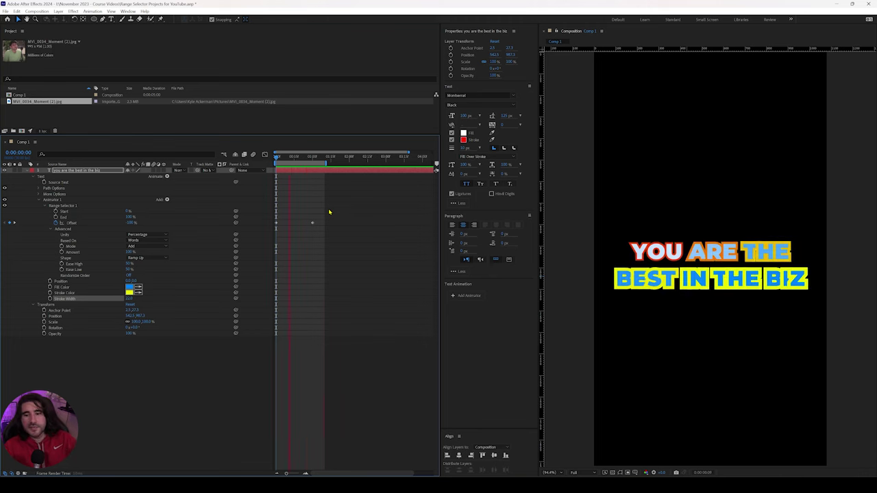
key("space")
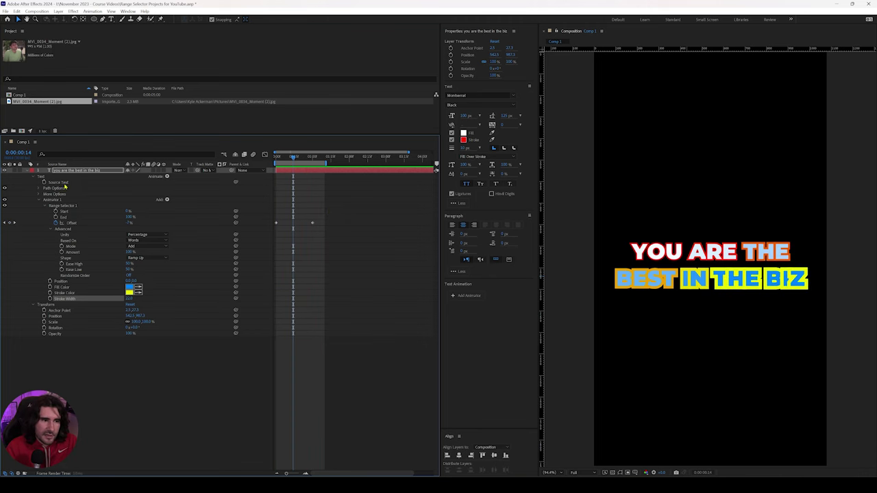
Expand More Options and preview with Fill & Stroke set to All Fills Over All Strokes
left_click(39, 195)
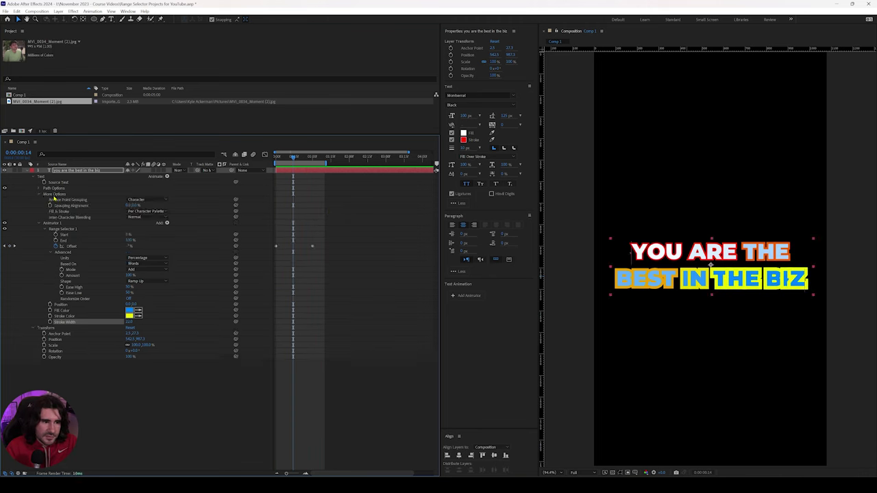
left_click(153, 212)
left_click(162, 227)
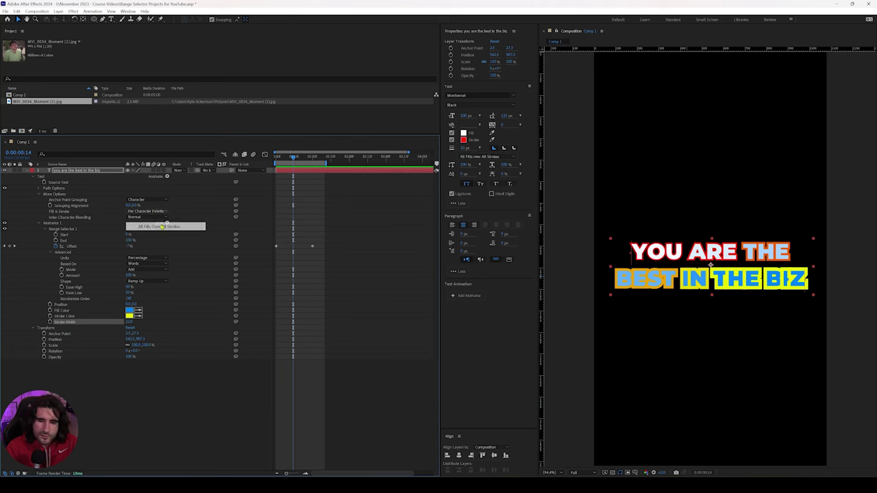
left_click_drag(295, 162, 276, 162)
key("space")
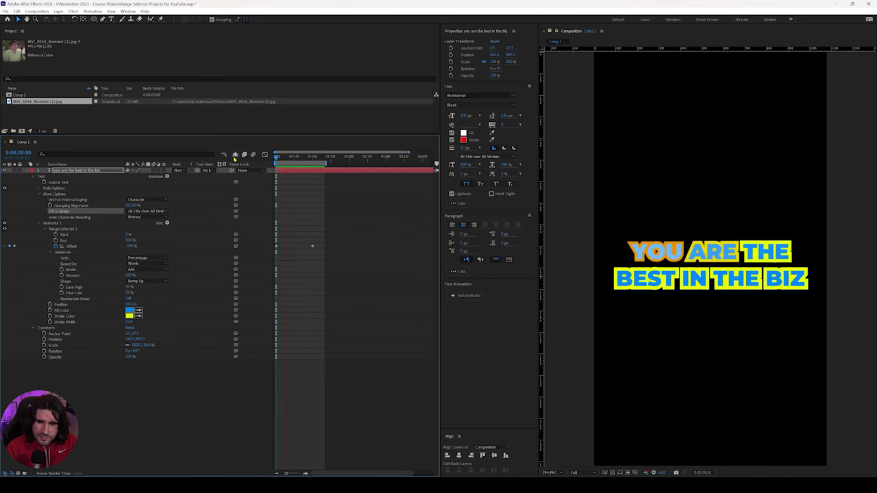
key("space")
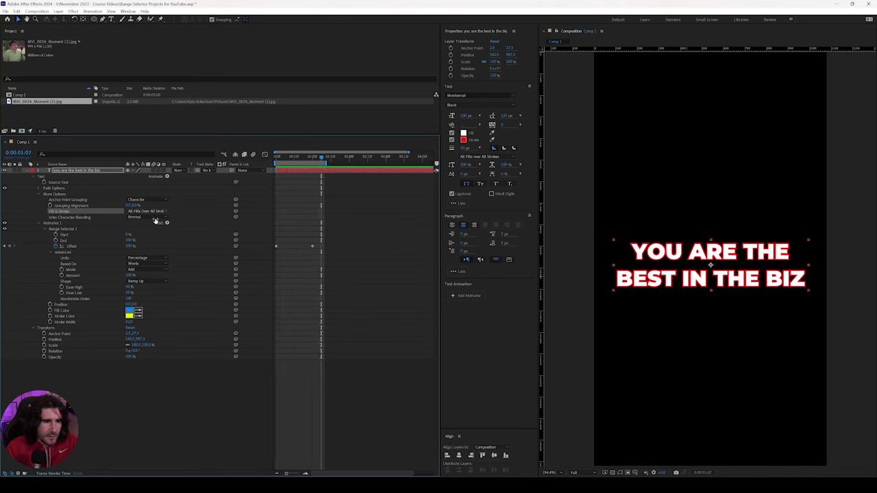
Switch Fill & Stroke to All Strokes Over All Fills and preview
left_click(156, 212)
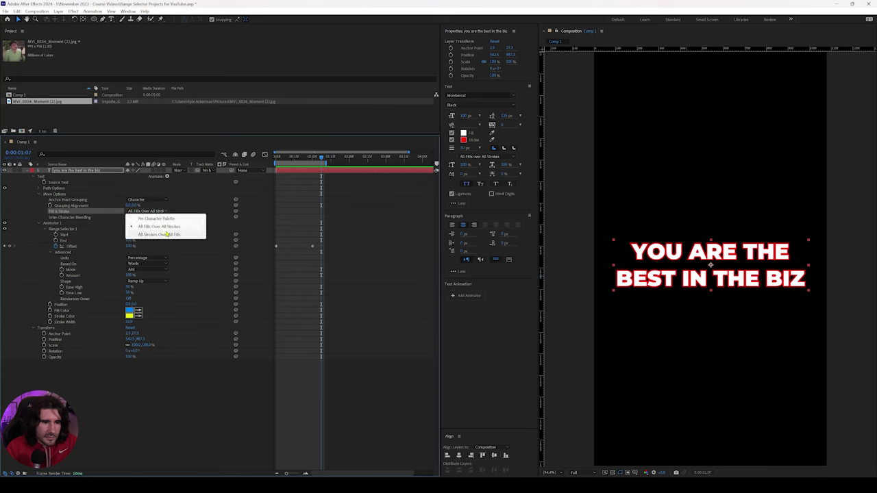
left_click(163, 234)
key("space")
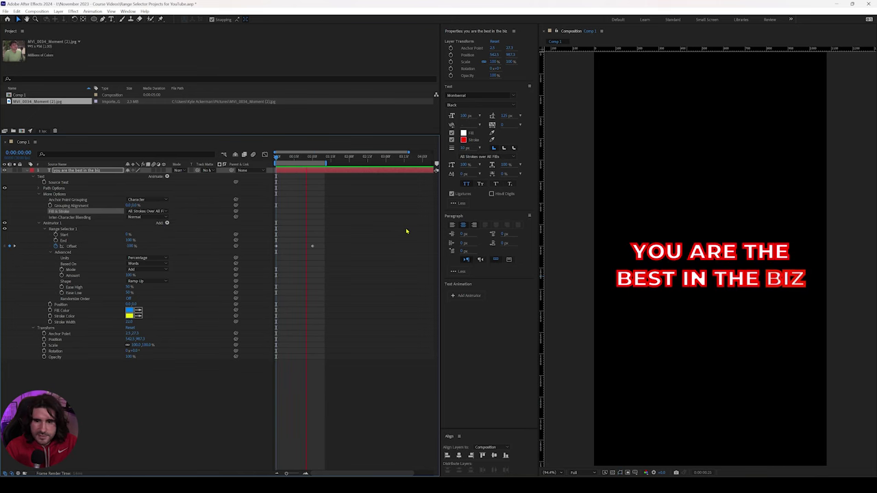
key("space")
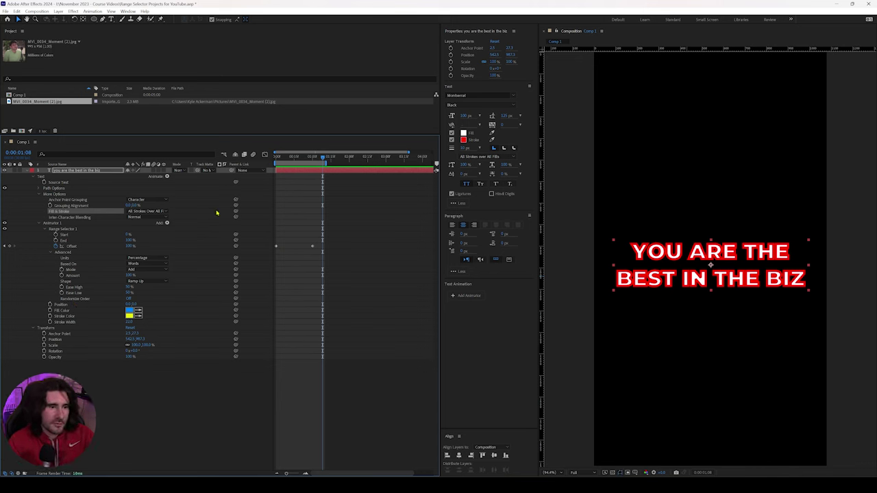
Restore Per Character Palette and delete Fill Color, Stroke Color and Stroke Width from the animator
left_click(163, 212)
left_click(165, 219)
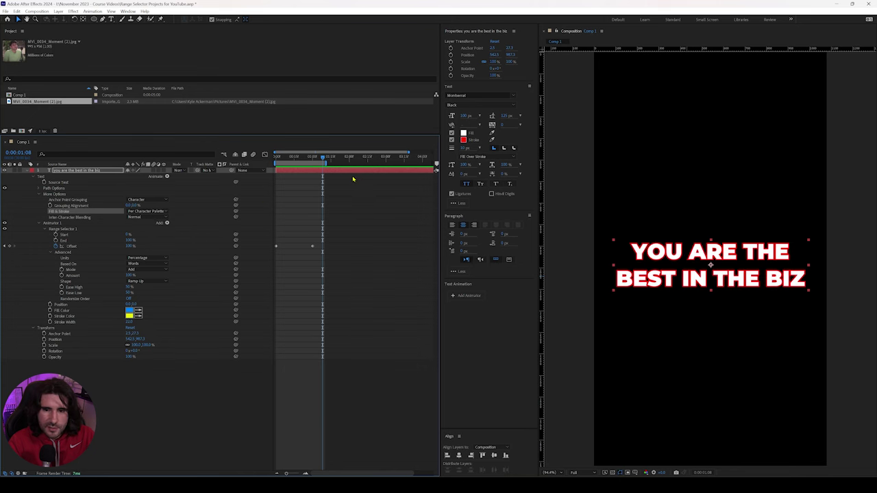
key("Home")
key("Delete")
key("Delete")
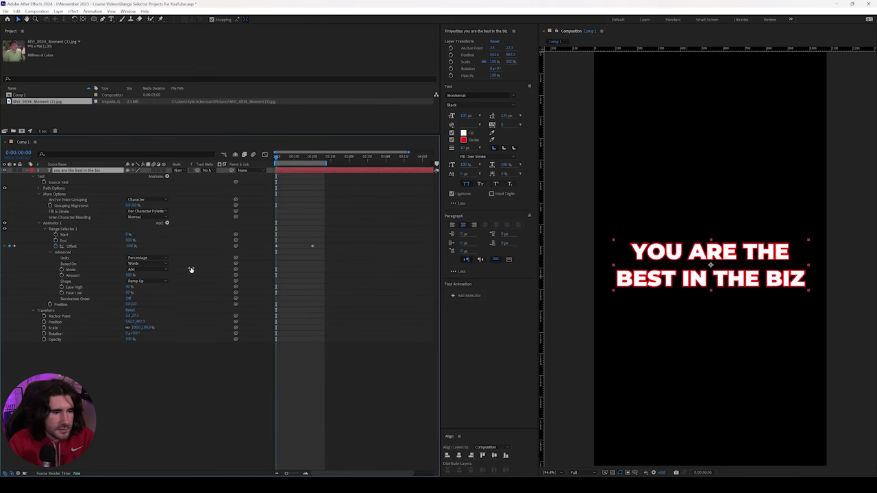
left_click(40, 195)
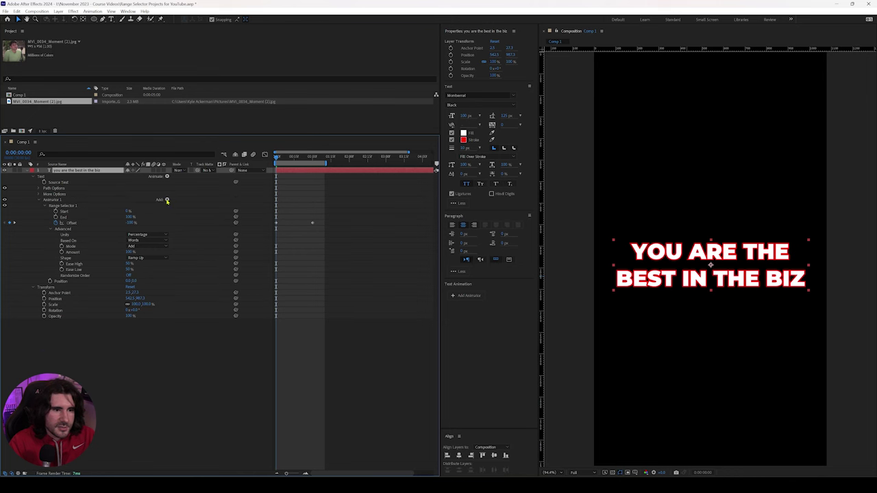
Add a Tracking property to Animator 1, leaving Tracking Type on Before & After
left_click(166, 201)
mouse_move(185, 203)
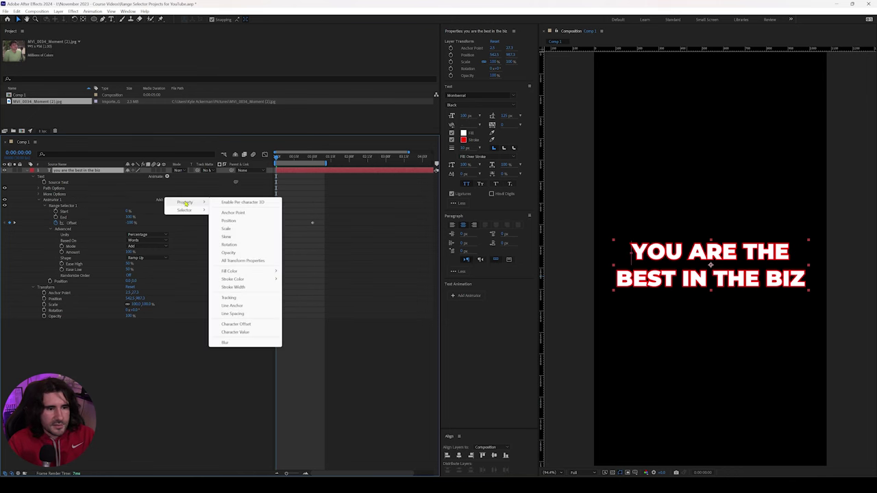
left_click(253, 301)
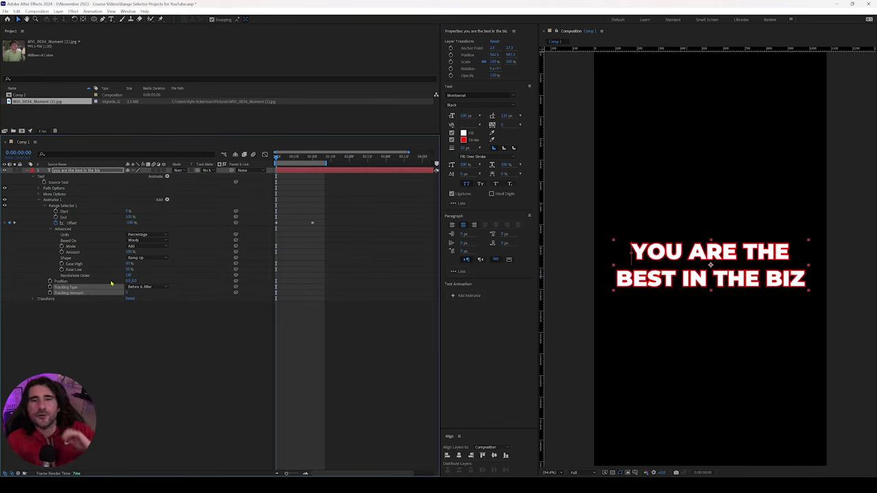
left_click(164, 287)
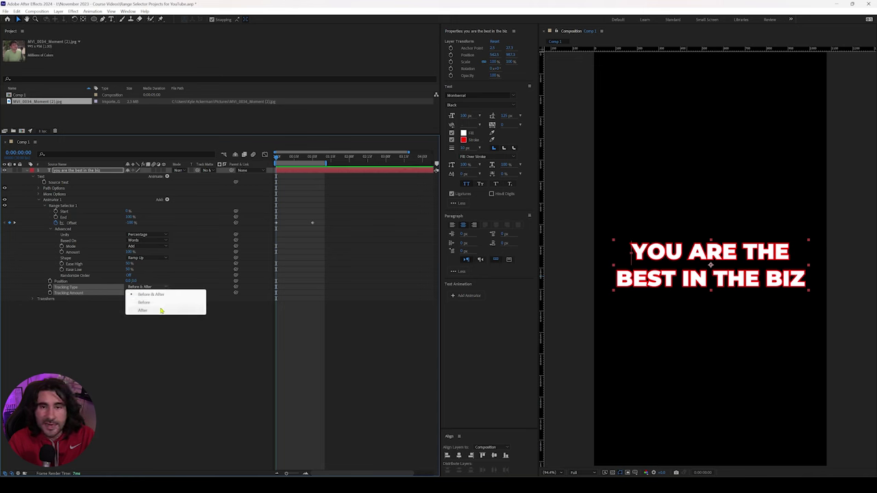
left_click(163, 315)
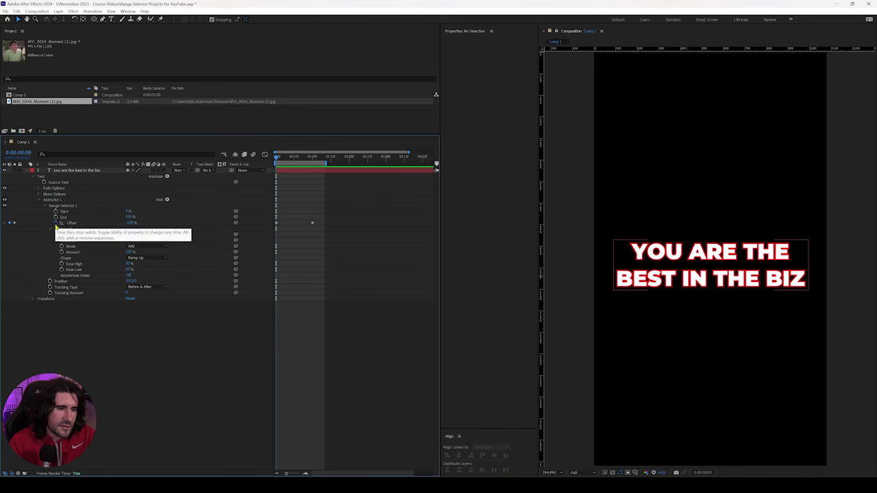
Set the range selector shape to Square with Offset at 0%
left_click(137, 258)
left_click(141, 260)
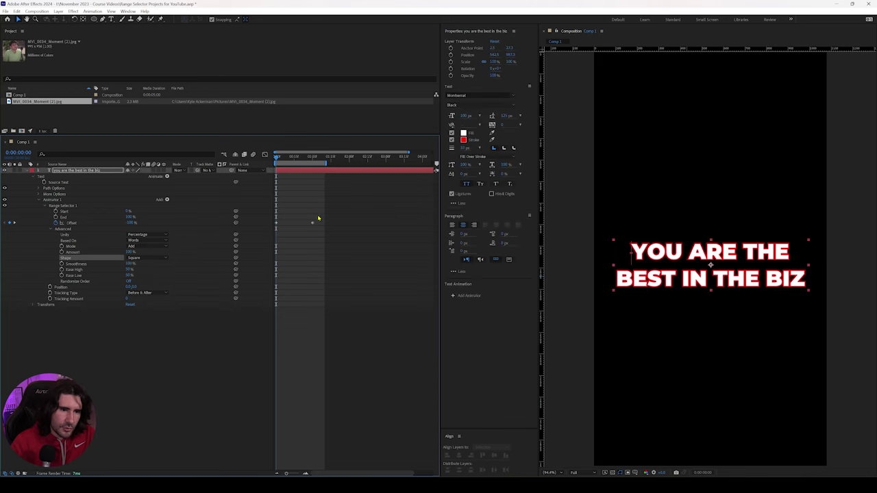
left_click(129, 223)
type("0")
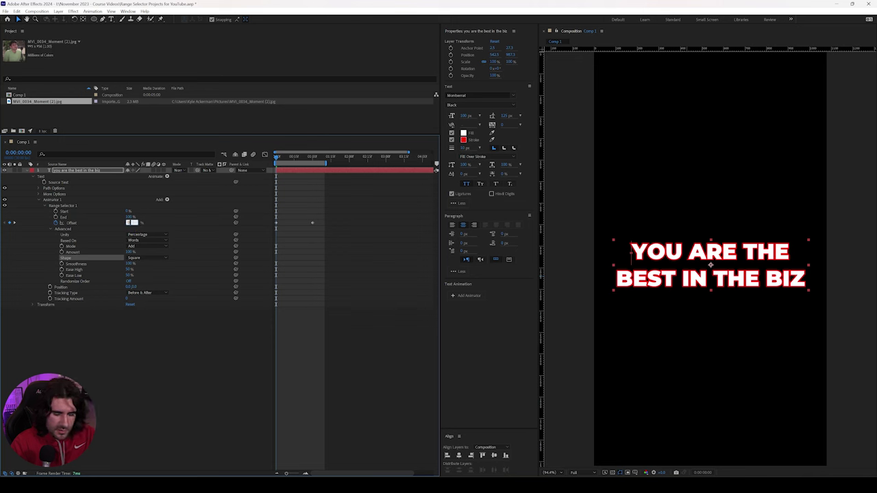
key("Return")
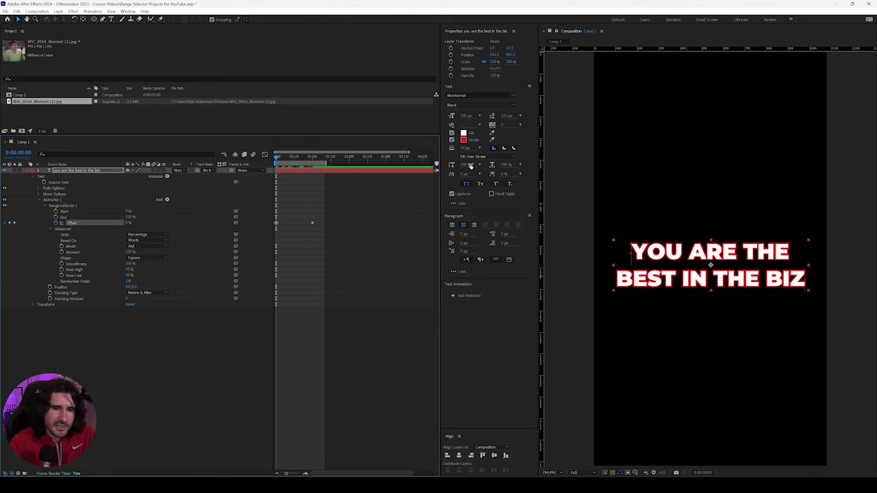
Turn off the text stroke, set Tracking Amount to 50, and preview the animation
left_click(452, 140)
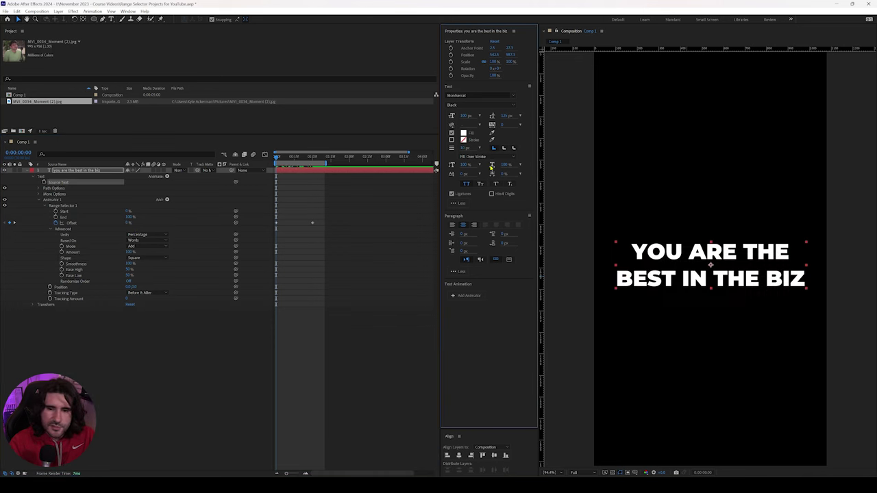
left_click(127, 299)
type("50")
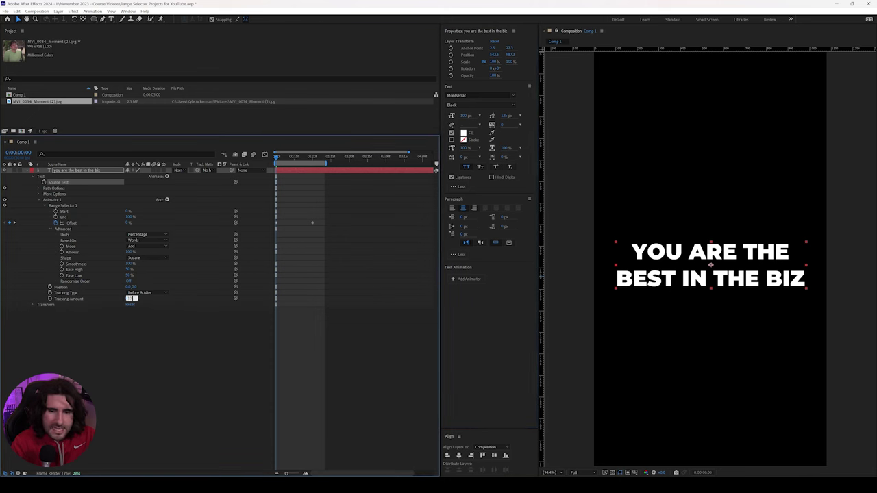
key("Return")
left_click(358, 343)
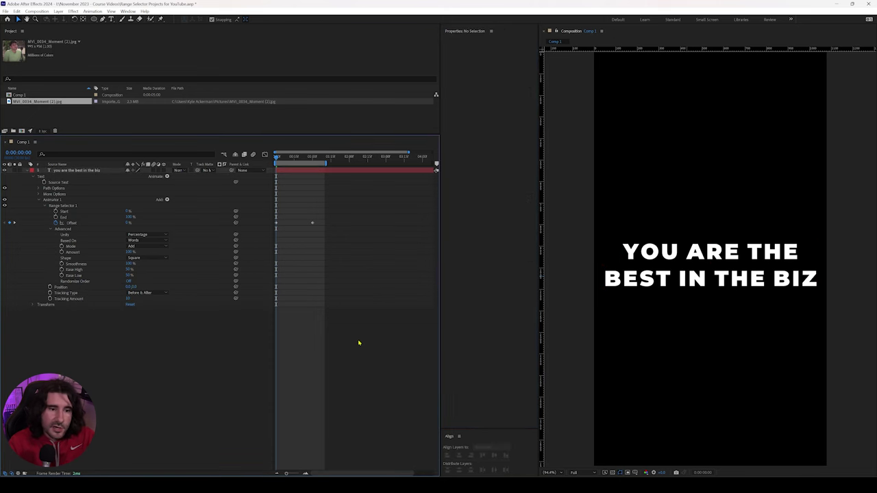
key("space")
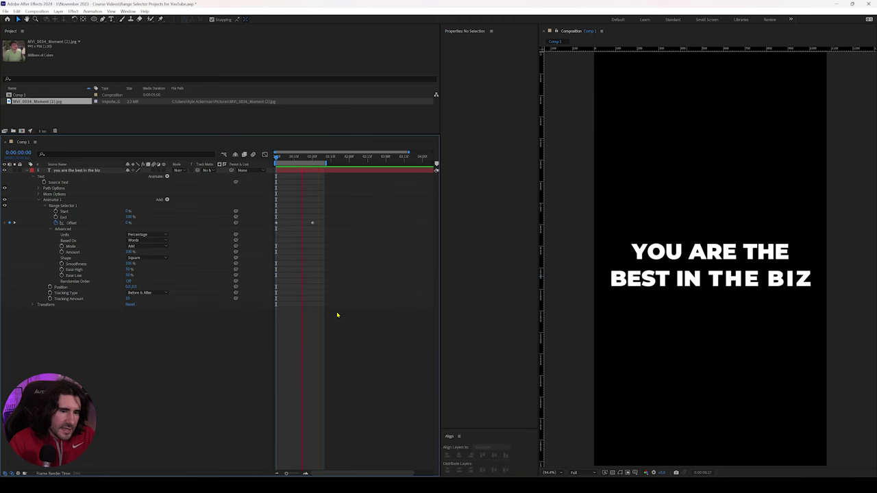
key("space")
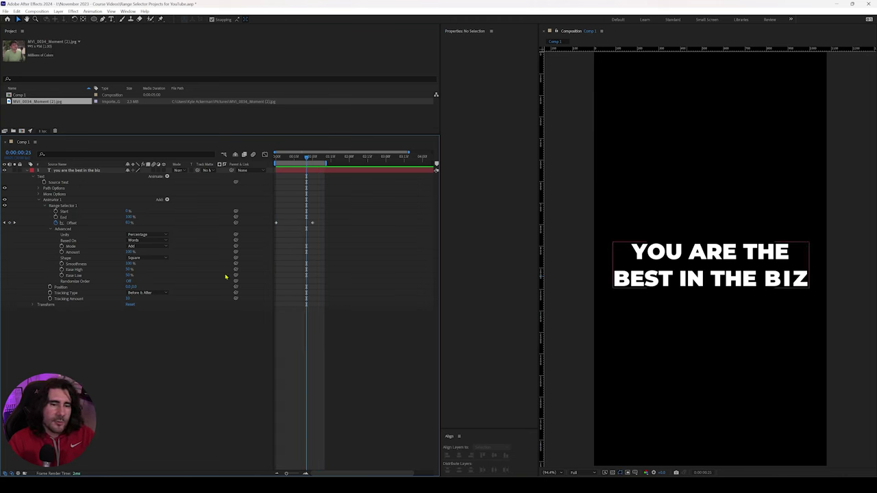
Remove all Offset keyframes by turning off the Offset stopwatch
left_click(71, 299)
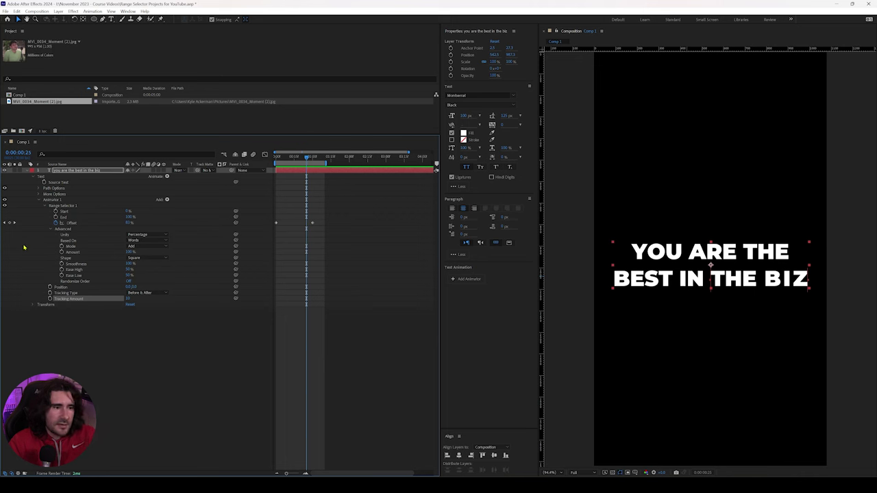
left_click(10, 223)
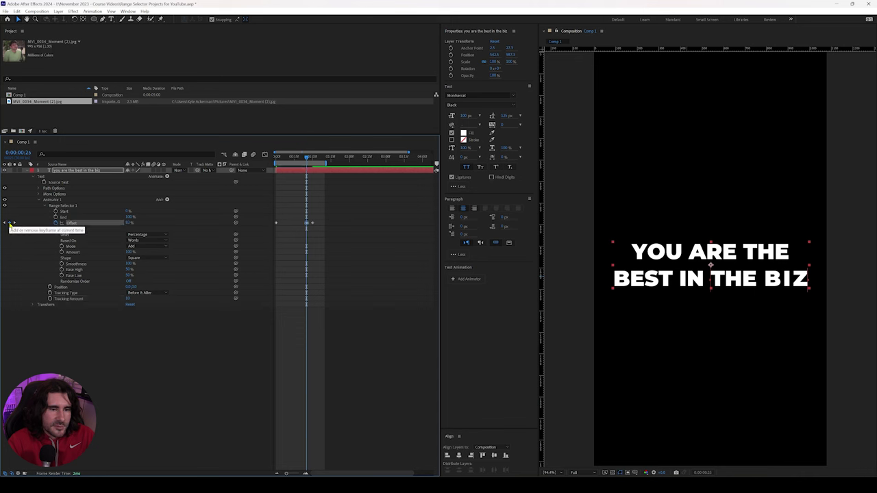
left_click(56, 223)
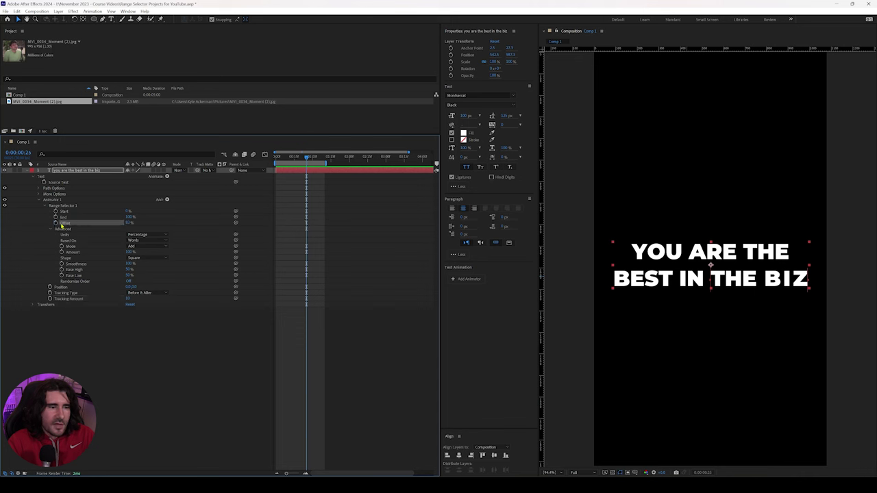
Keyframe Tracking Amount at 25 on frame 0 and 0 at one second
left_click_drag(307, 158, 276, 158)
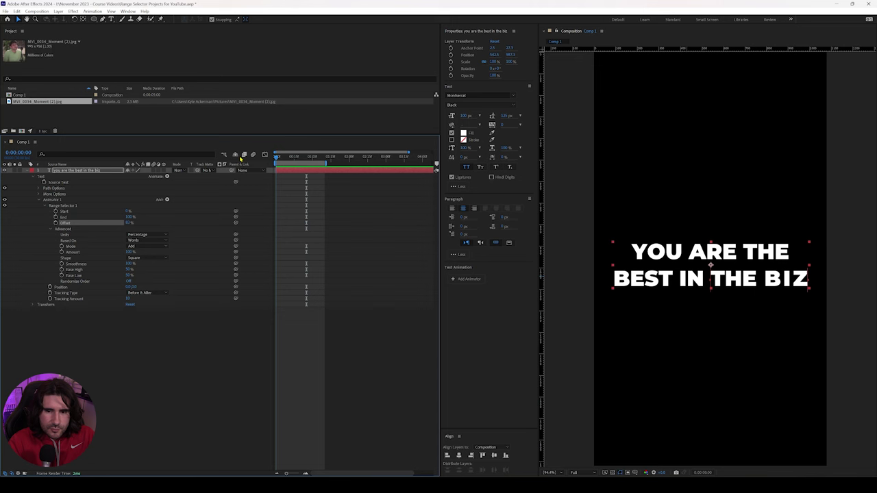
left_click(49, 299)
left_click(129, 299)
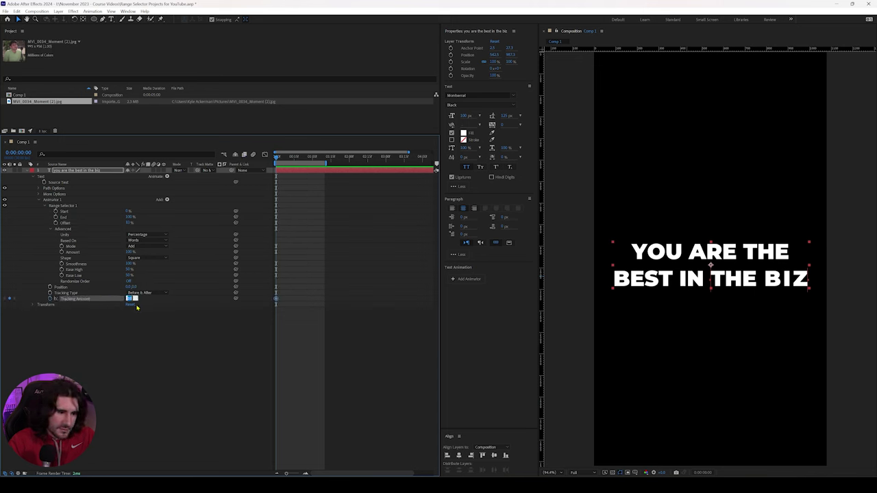
type("25")
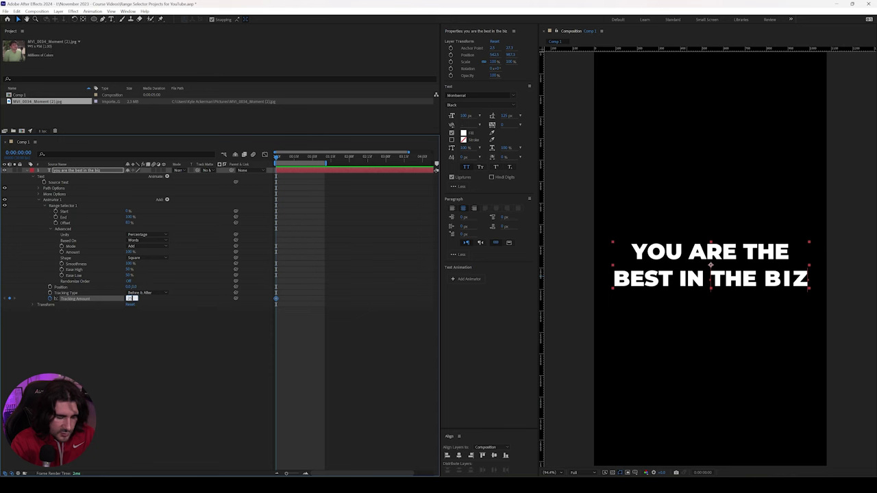
key("Return")
left_click_drag(277, 159, 313, 159)
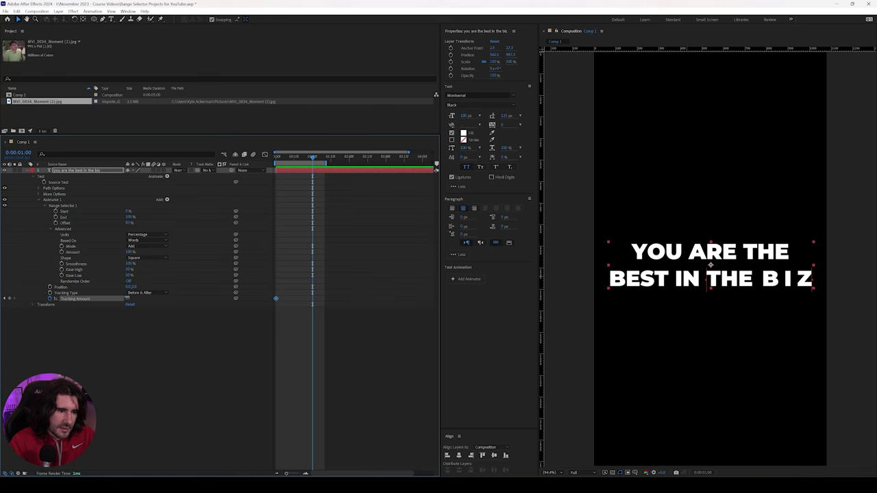
left_click(128, 298)
type("0")
key("Return")
Preview the tracking animation, check the Start, End and Offset properties, and preview again
left_click(286, 157)
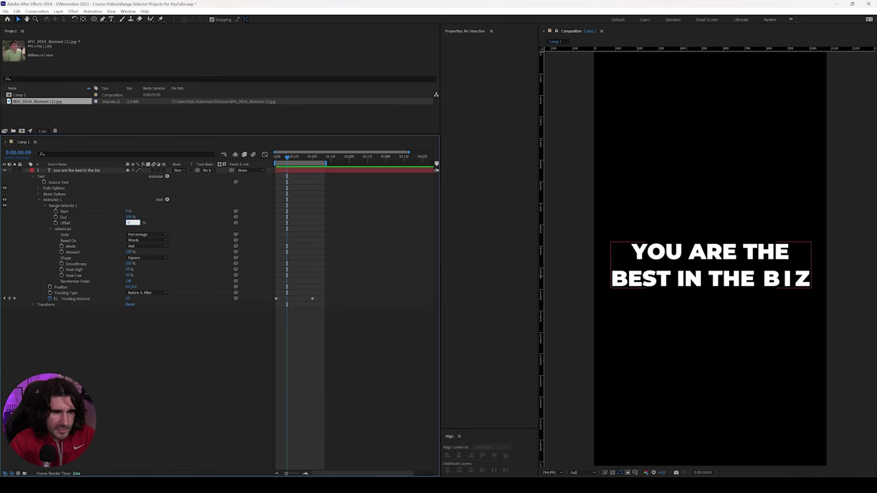
left_click(64, 223)
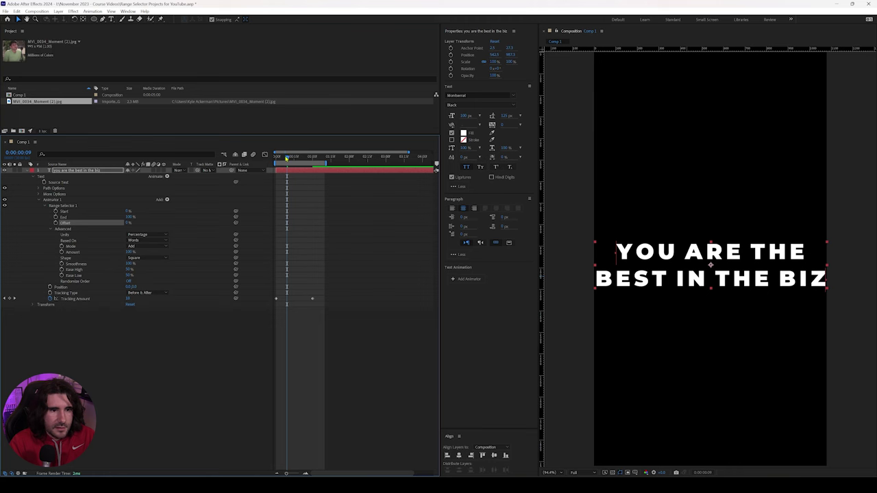
key("space")
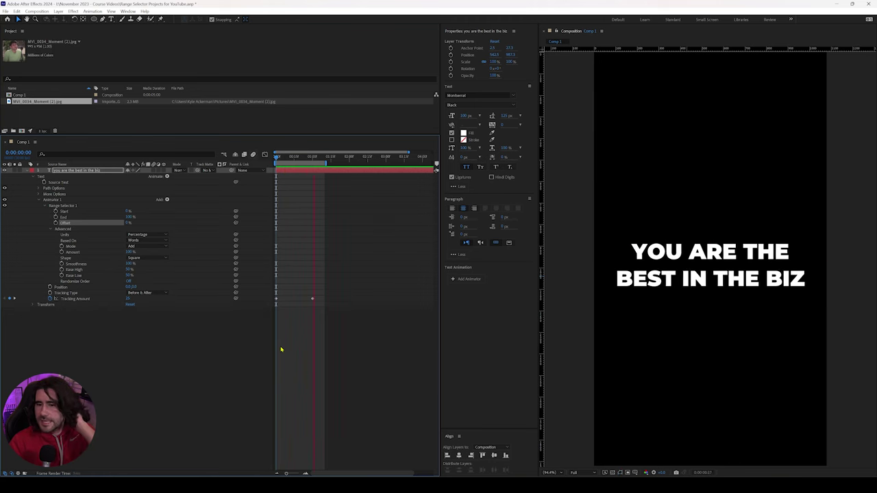
key("space")
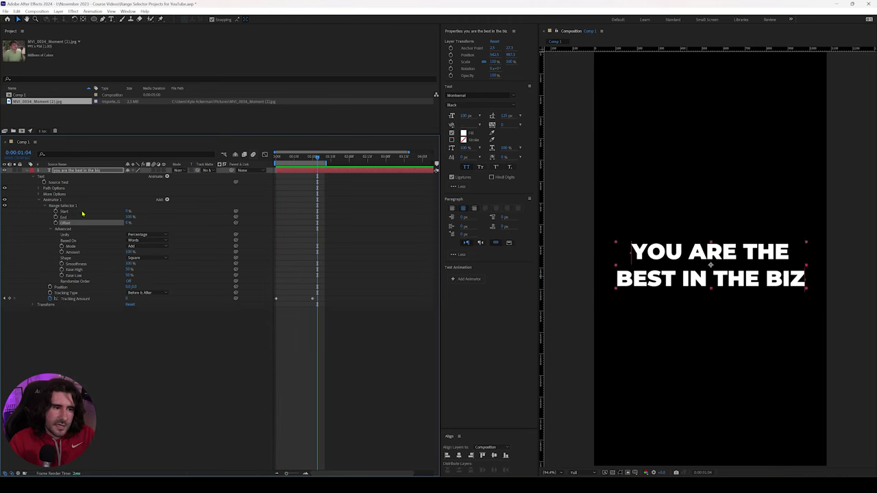
left_click(83, 213)
left_click(80, 218)
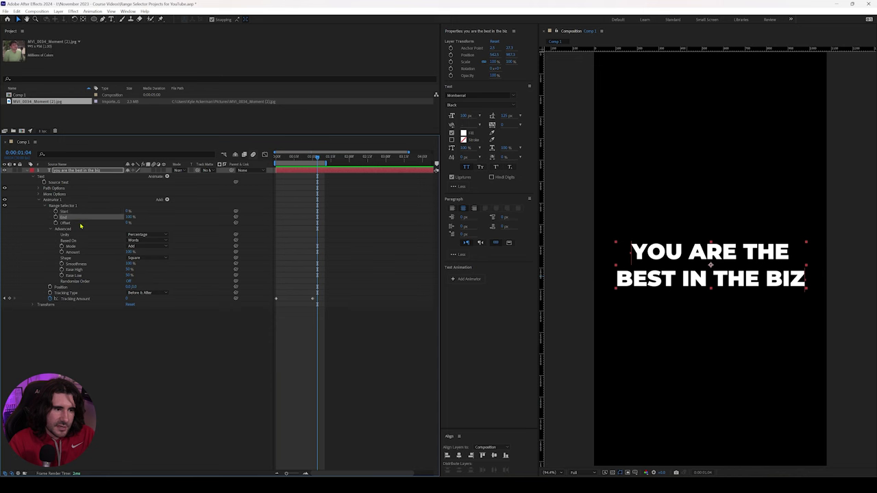
left_click(81, 223)
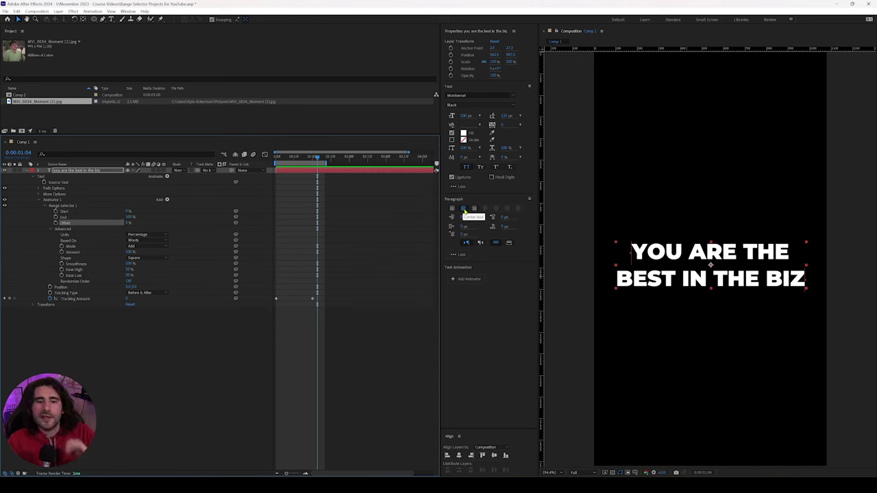
left_click_drag(318, 159, 276, 159)
key("space")
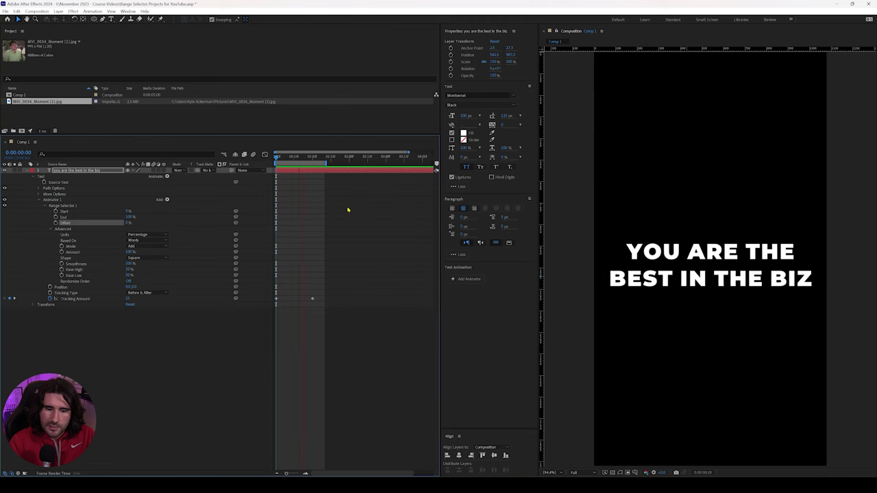
key("space")
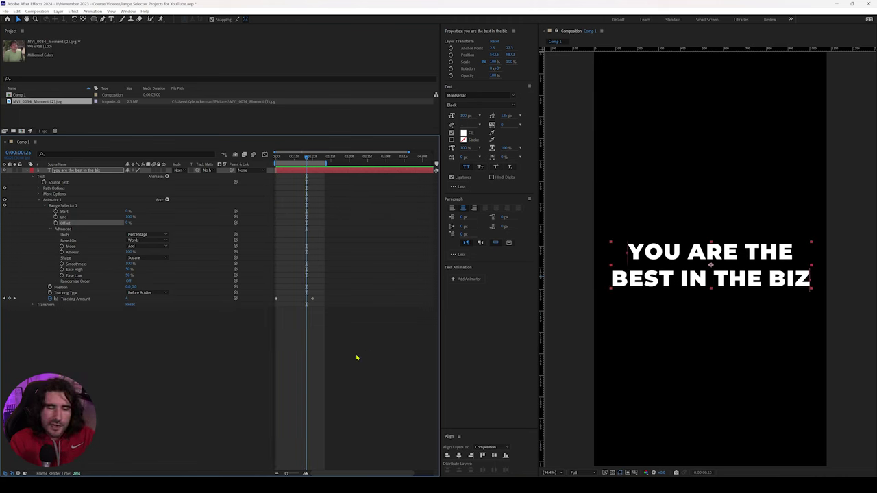
Add a Line Anchor property to Animator 1 from its Add > Property menu
left_click(166, 199)
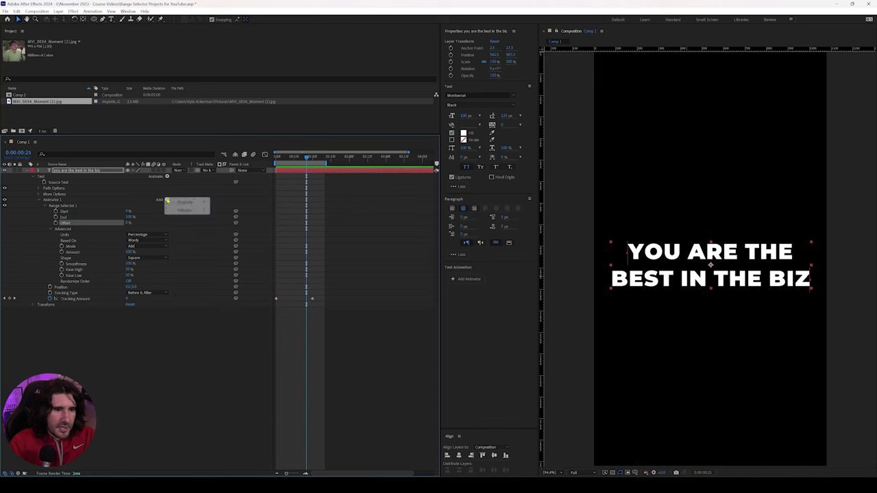
mouse_move(185, 202)
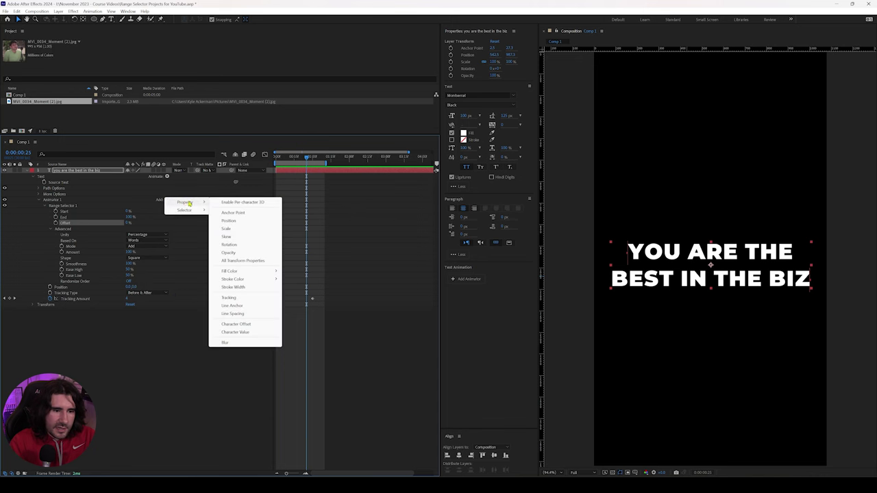
left_click(255, 306)
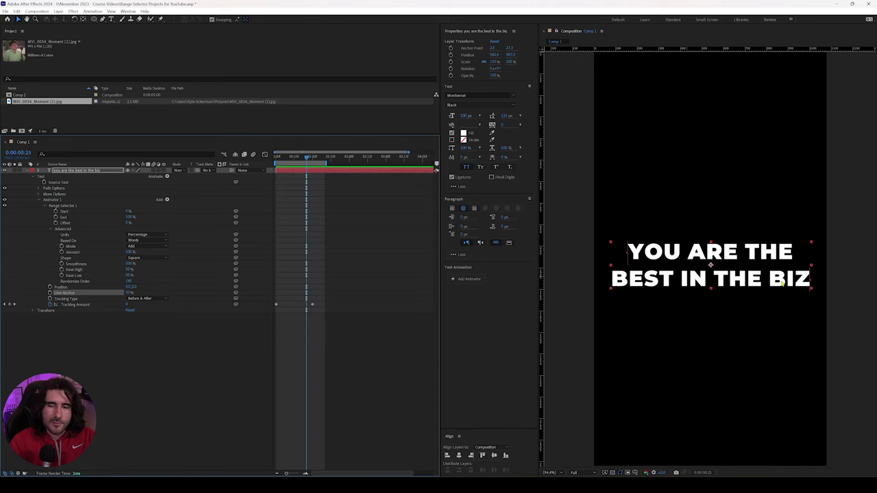
Delete 'BEST IN THE BIZ' so the text reads 'YOU ARE THE', then preview
double_click(784, 276)
left_click(807, 279)
left_click_drag(807, 279, 604, 279)
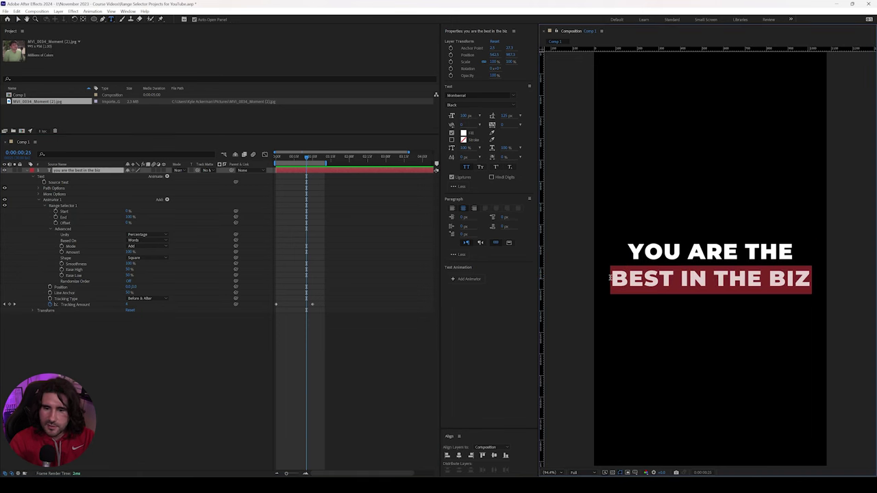
key("BackSpace")
key("BackSpace")
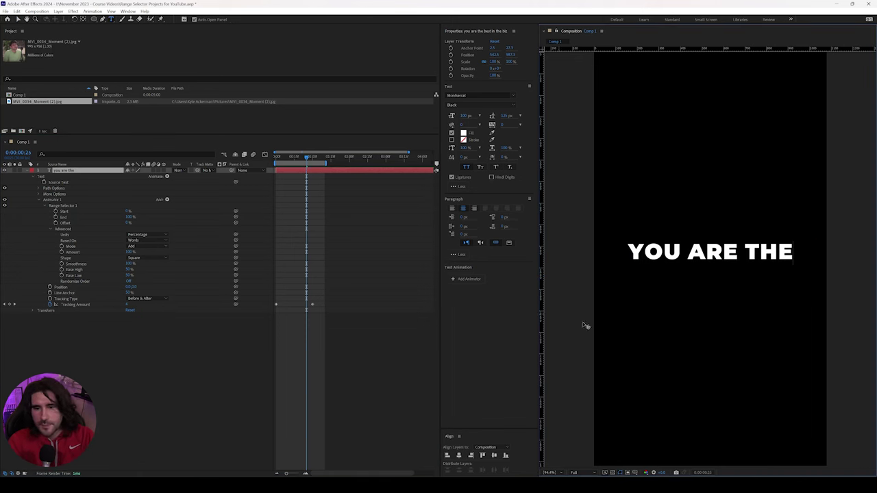
left_click(172, 349)
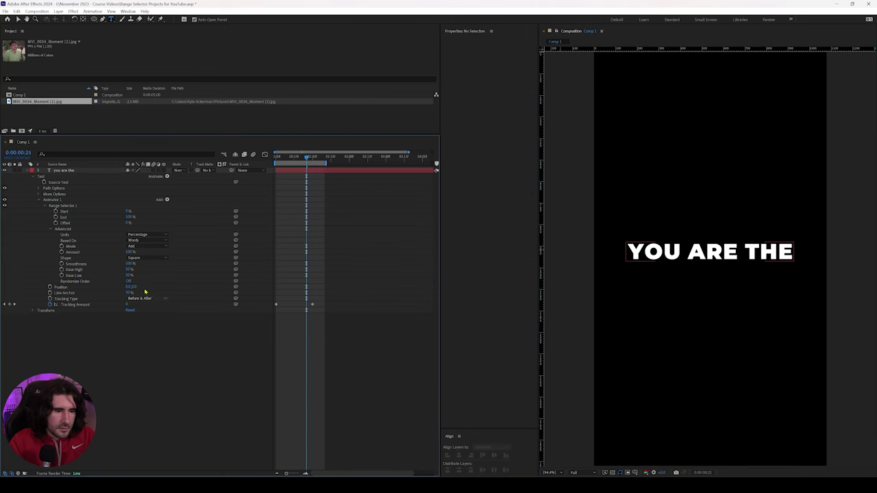
key("space")
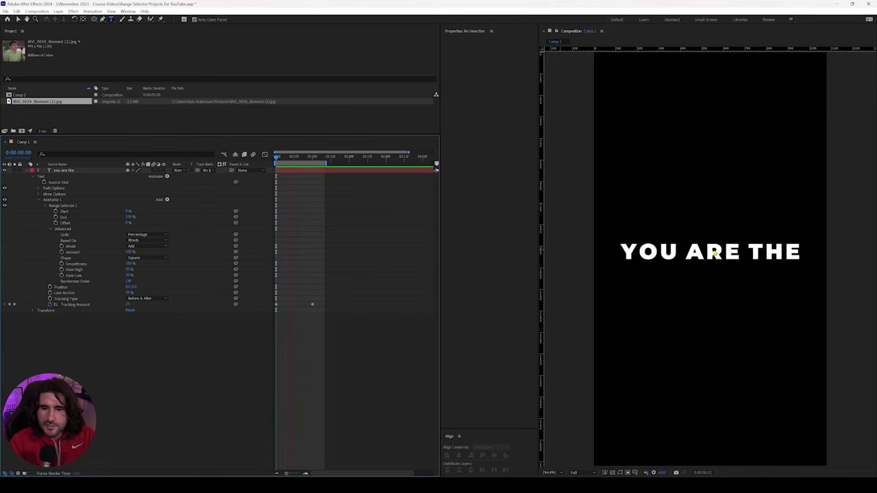
Set Animator 1's Line Anchor to 50%
left_click(72, 294)
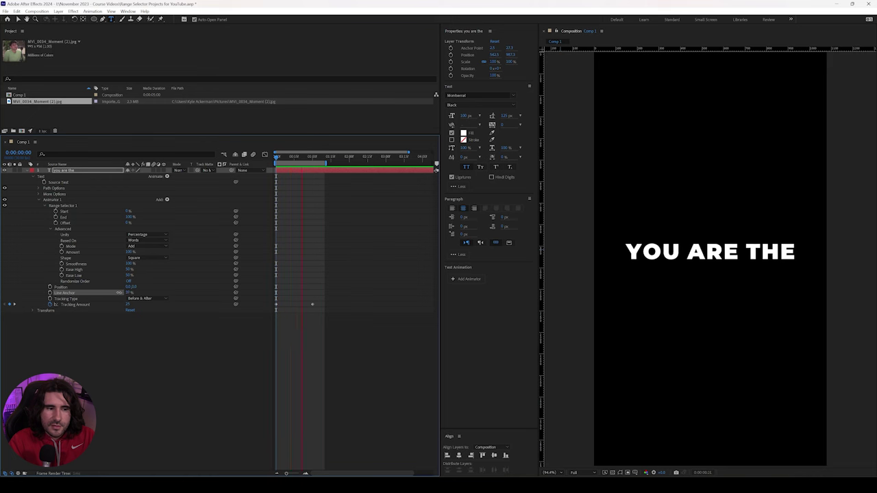
left_click_drag(129, 293, 134, 293)
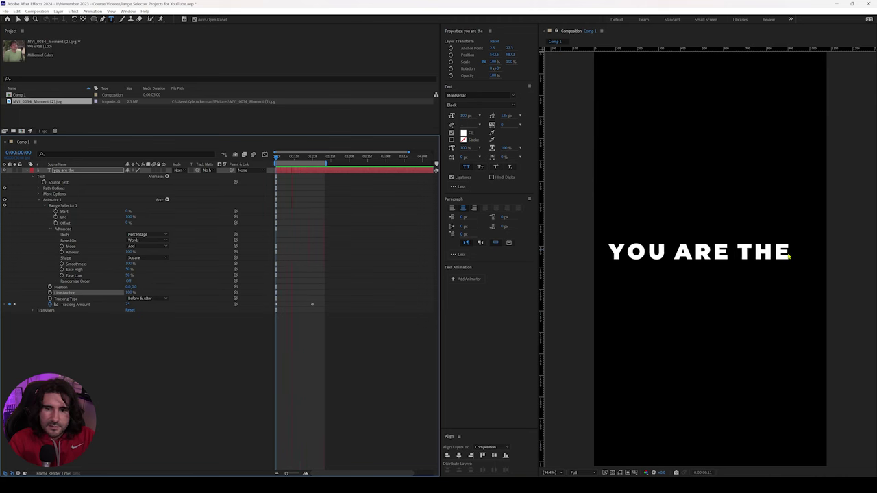
left_click(130, 293)
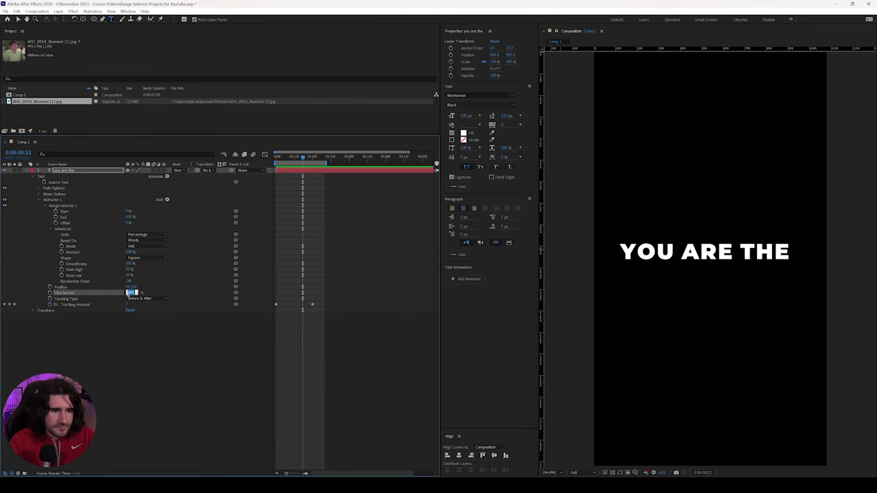
type("50")
key("Return")
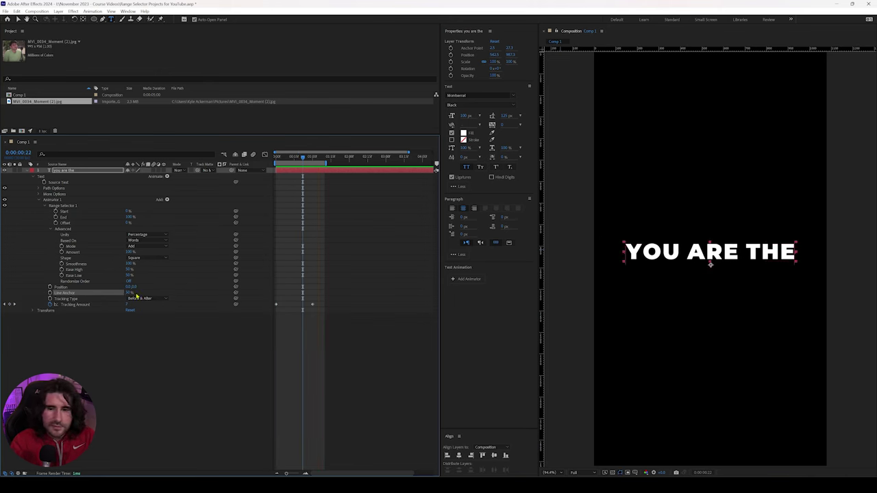
left_click(142, 296)
Add a Line Spacing property to Animator 1 from the Add > Property menu
left_click(166, 199)
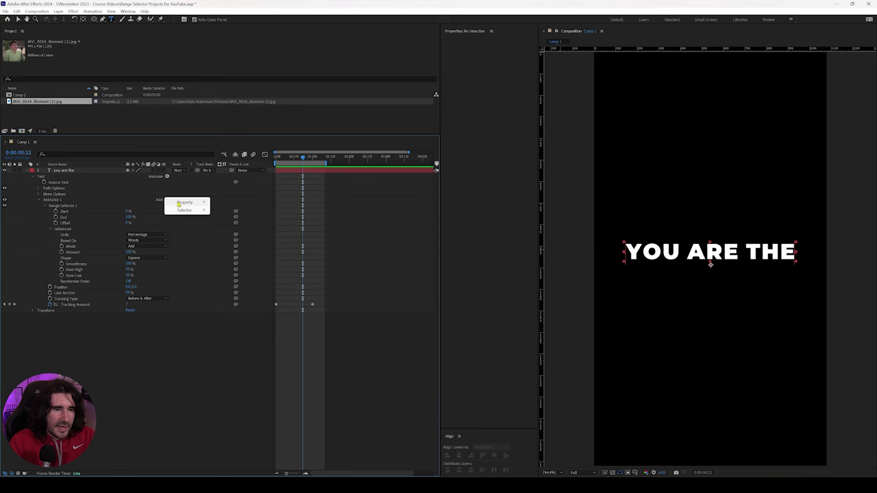
mouse_move(184, 202)
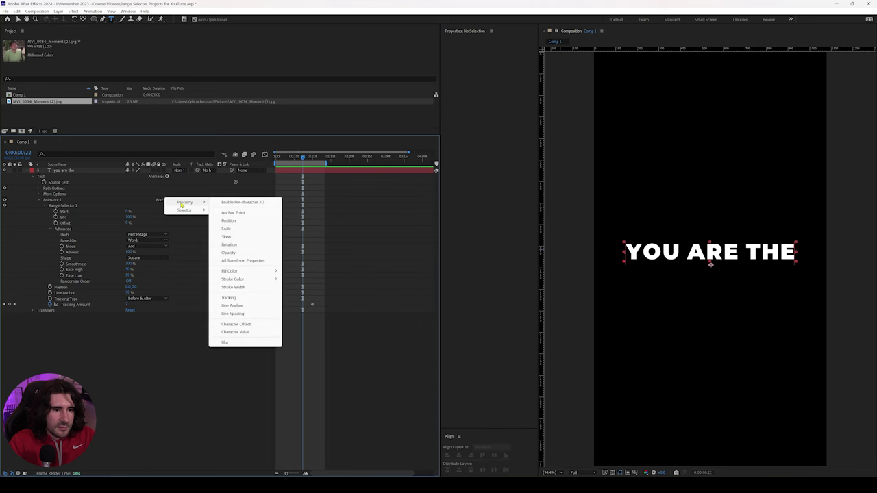
left_click(253, 314)
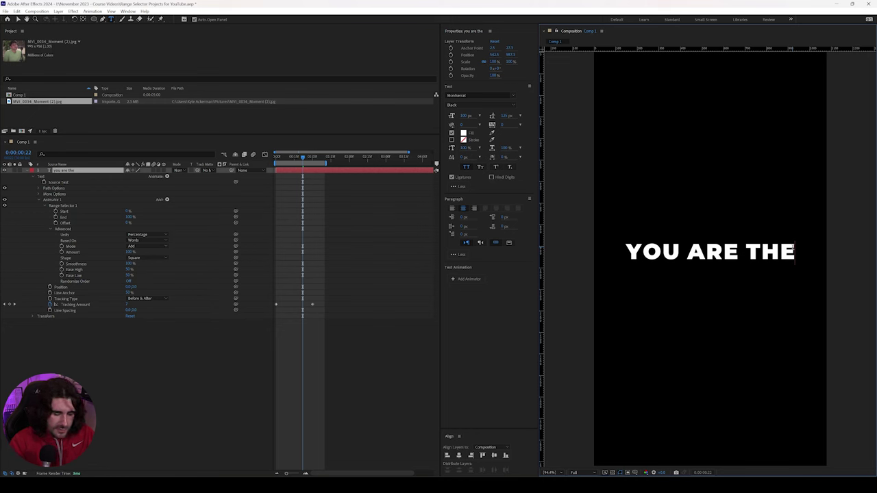
Type ' best in the biz' after the existing text and return to frame zero
type("best in the")
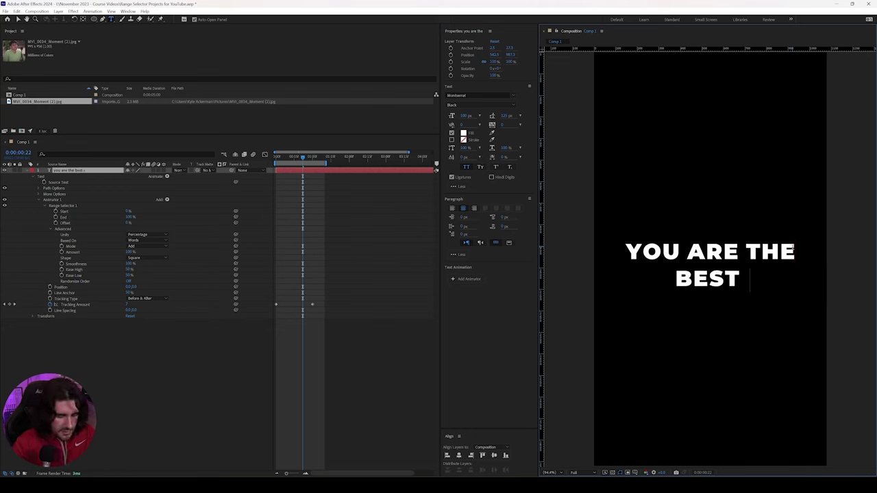
type(" biz")
left_click(361, 244)
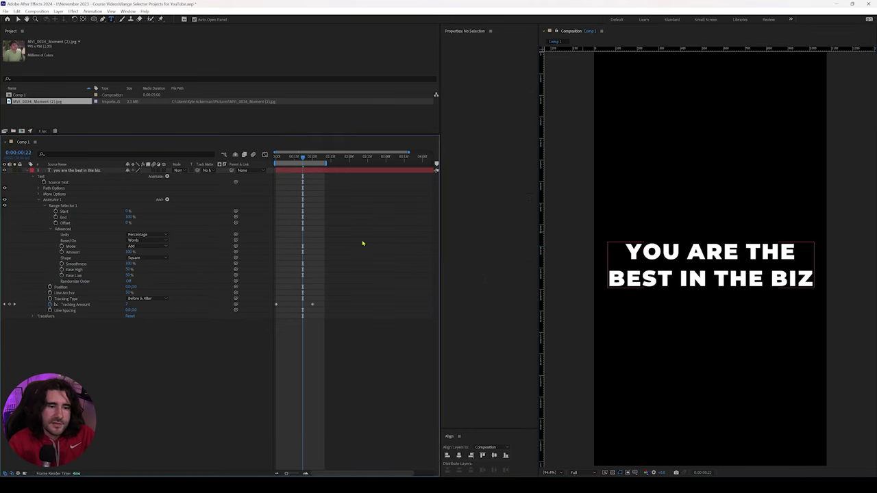
key("Home")
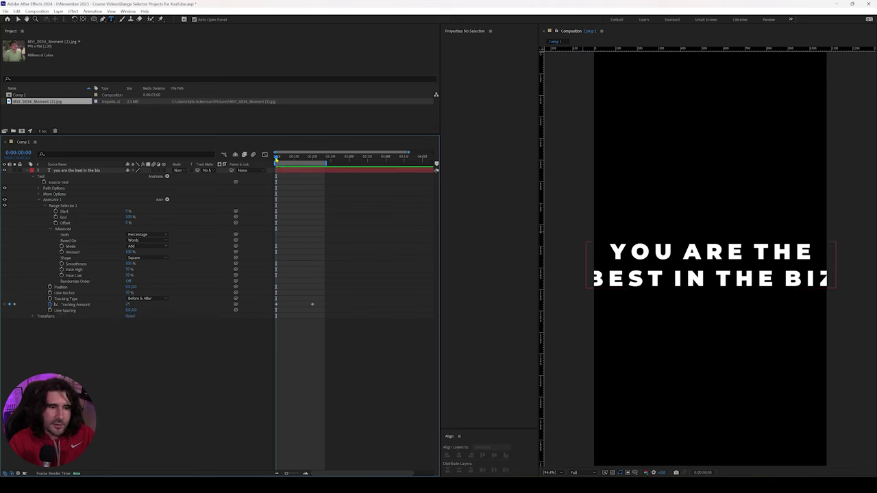
Keyframe Line Spacing at 0,0 on frame 29 and spread the lines apart at frame 0, then preview
left_click(309, 158)
left_click_drag(310, 166, 312, 167)
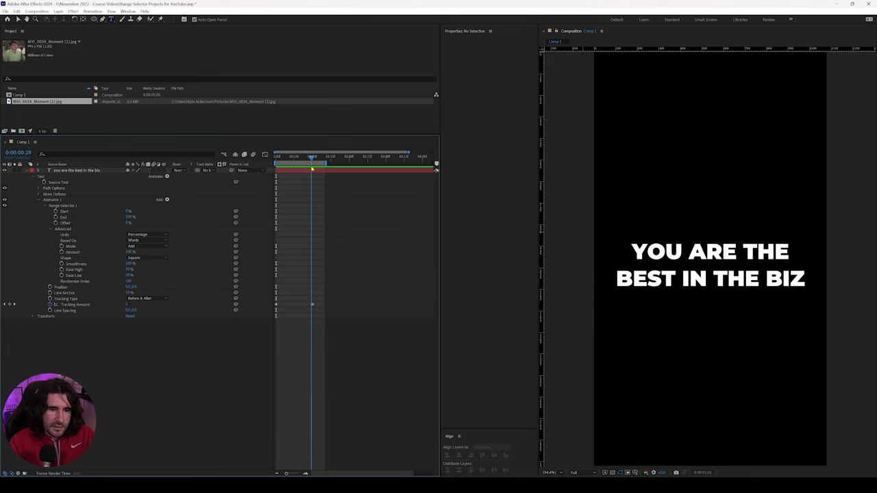
left_click(49, 311)
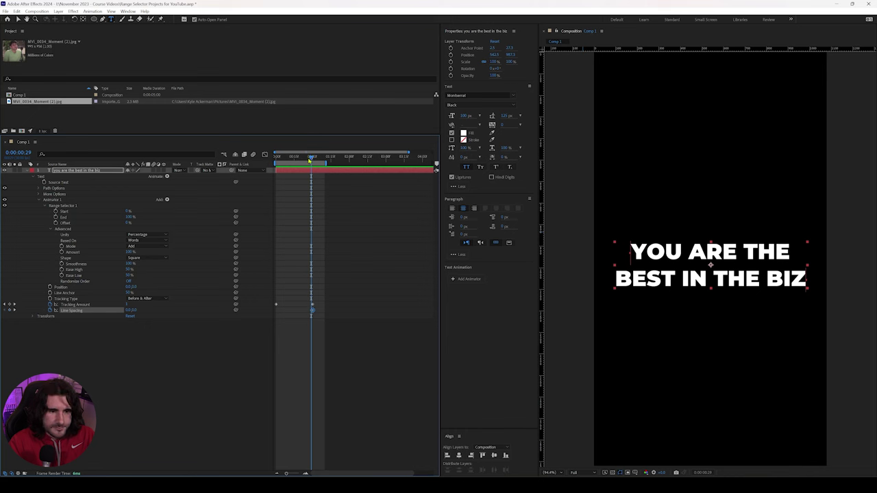
left_click_drag(309, 158, 253, 185)
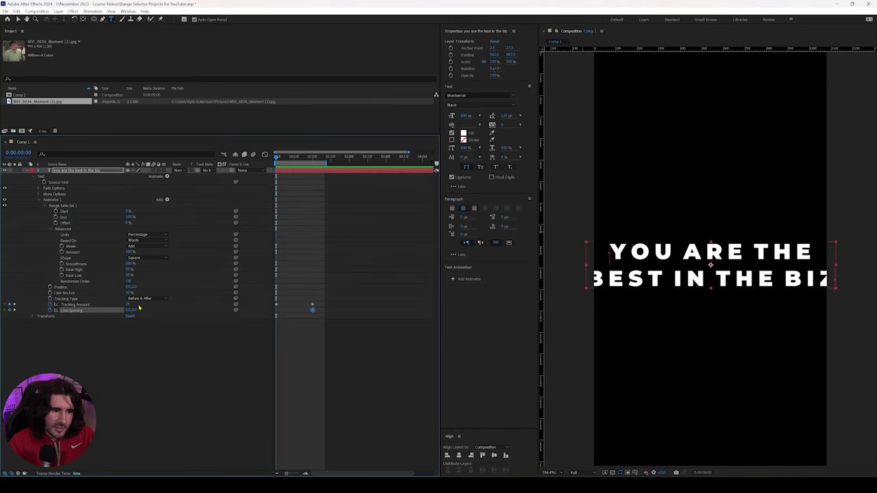
left_click_drag(139, 309, 334, 369)
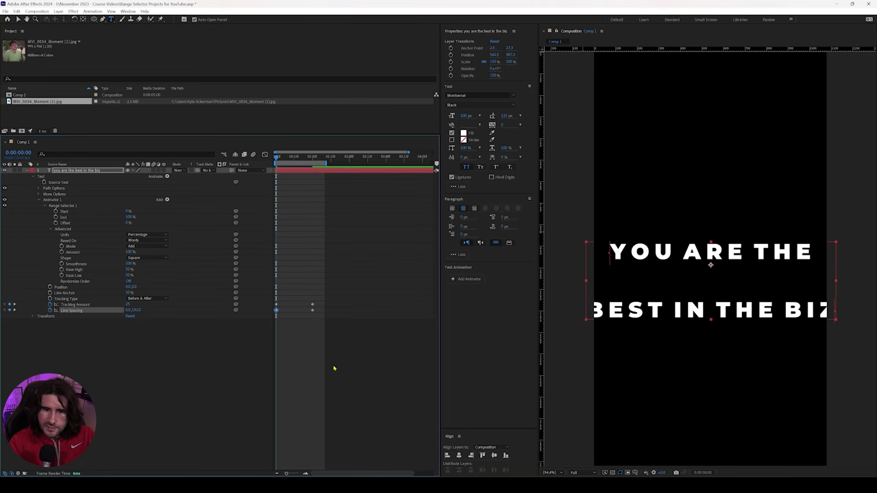
left_click(353, 339)
key("space")
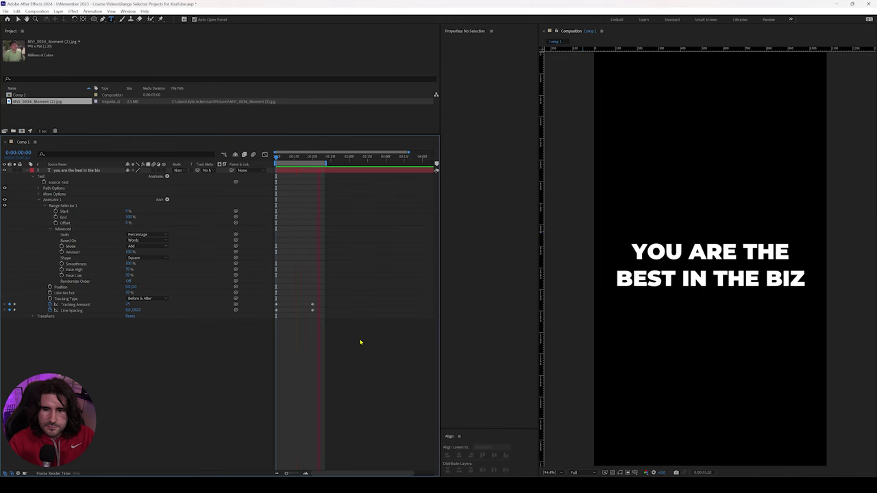
left_click(178, 288)
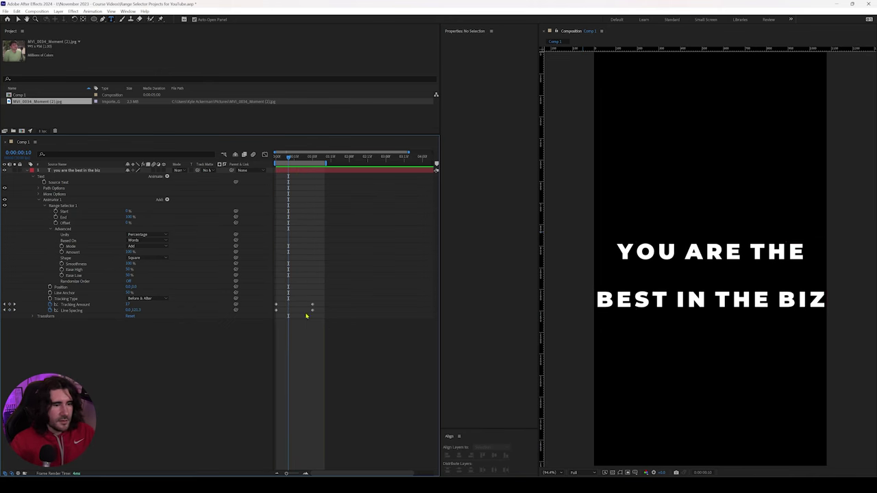
Switch to the SATURN text layer and open Animator 1's Add property list
left_click(166, 200)
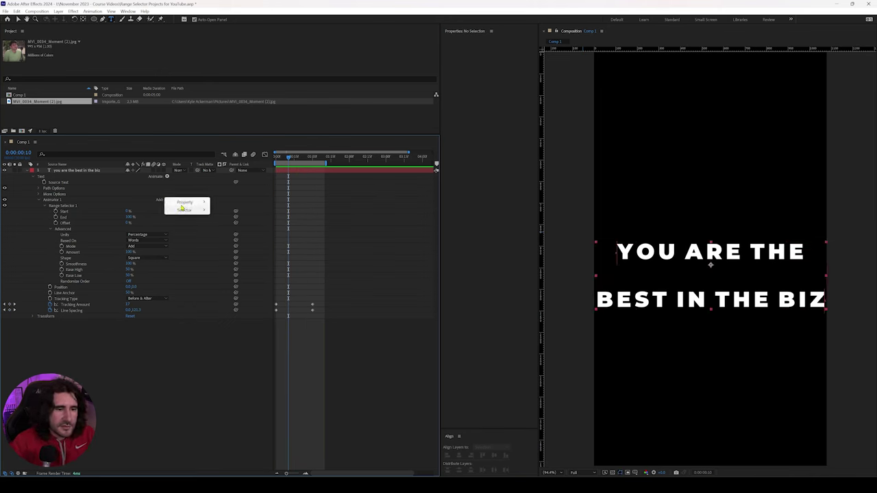
mouse_move(185, 203)
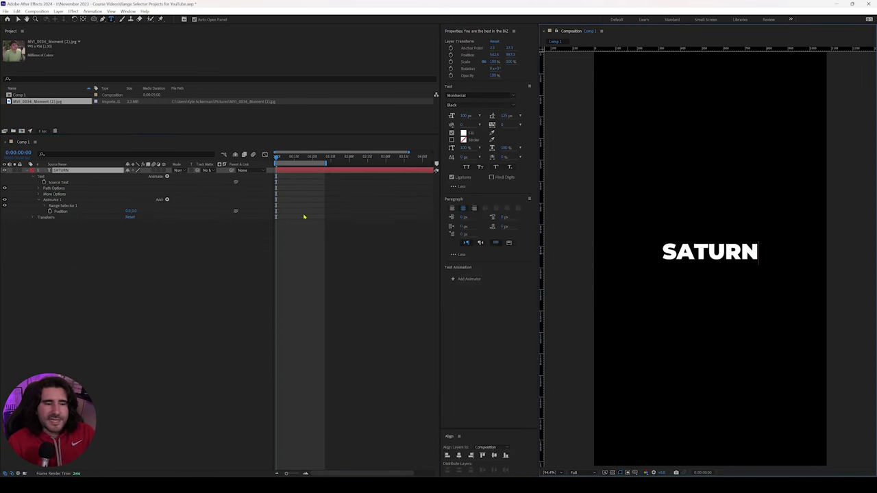
left_click(139, 271)
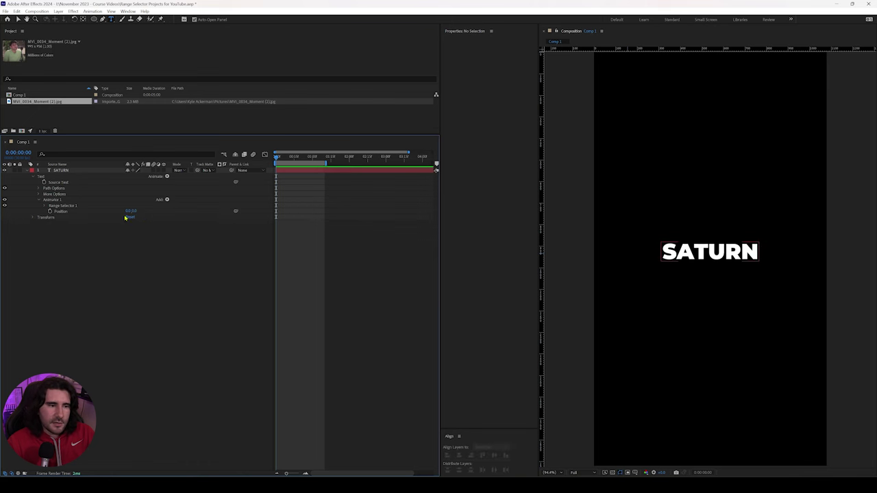
left_click(166, 200)
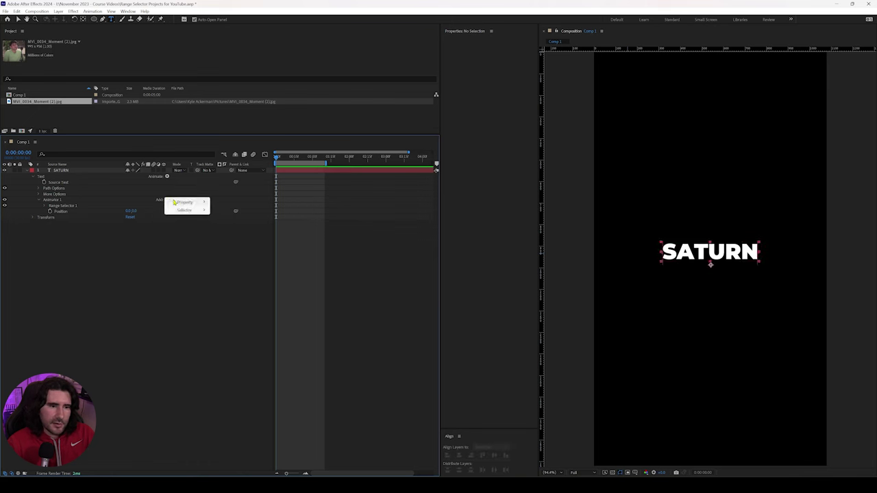
Add Character Offset to Animator 1 and inspect its Character Alignment, Range and Offset settings
mouse_move(185, 203)
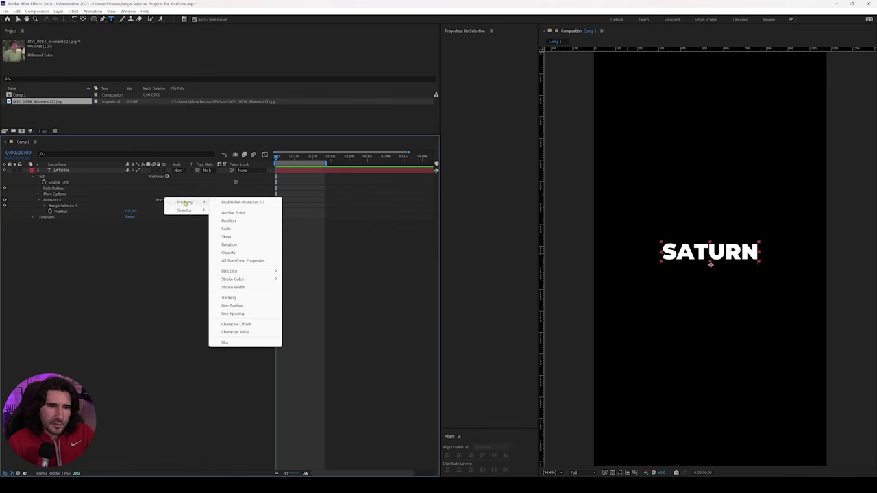
left_click(253, 324)
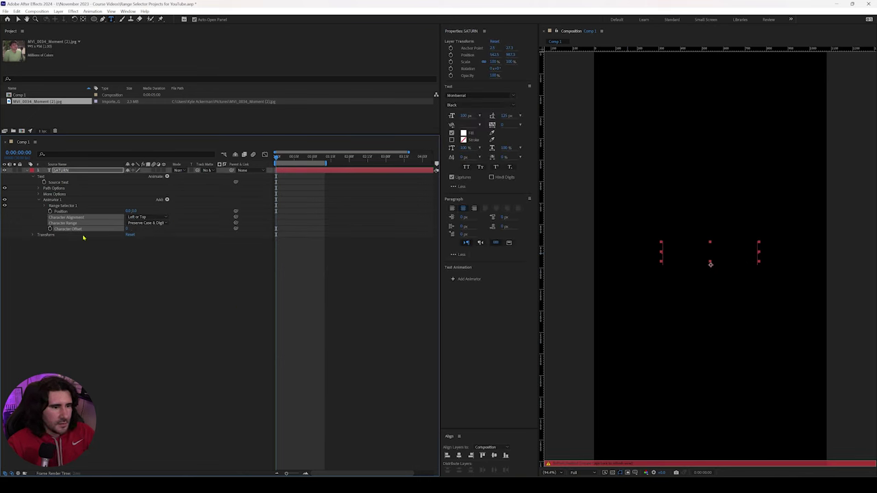
left_click(58, 245)
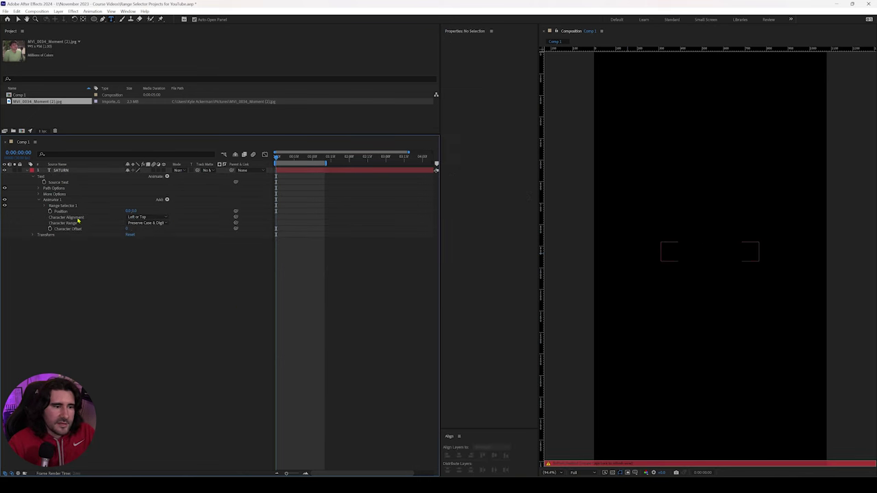
left_click(78, 218)
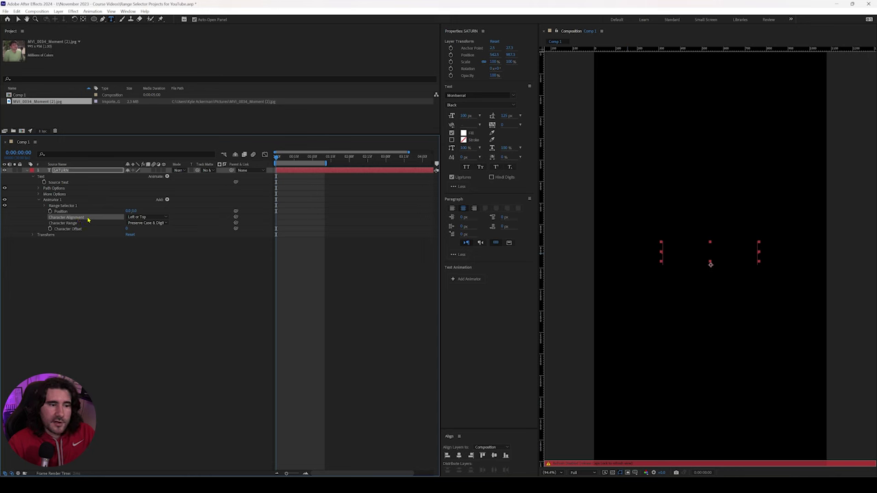
left_click(76, 224)
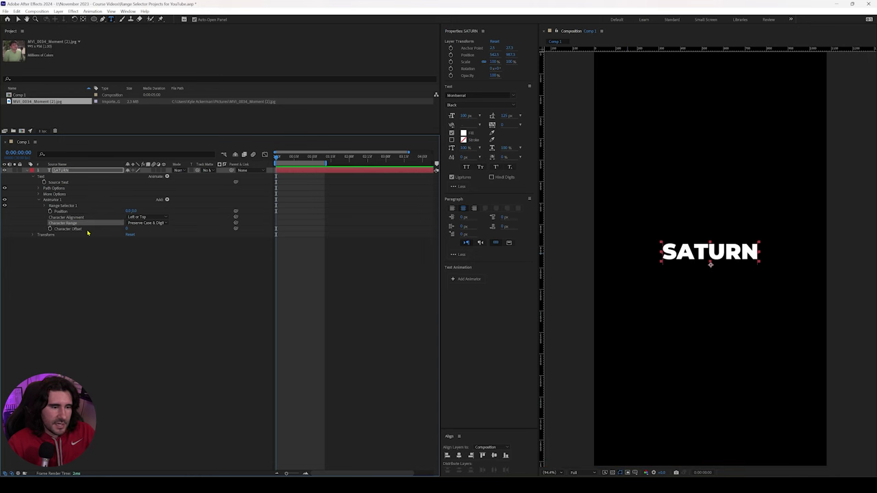
left_click(83, 229)
left_click(86, 218)
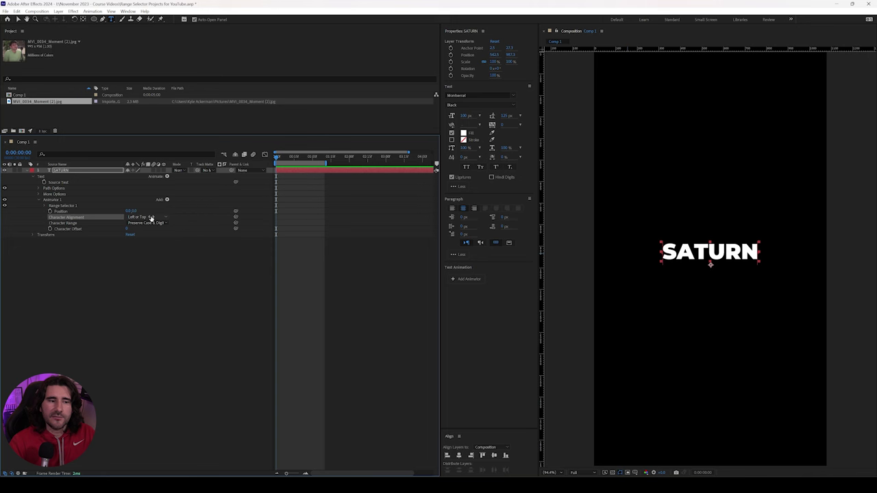
left_click(151, 217)
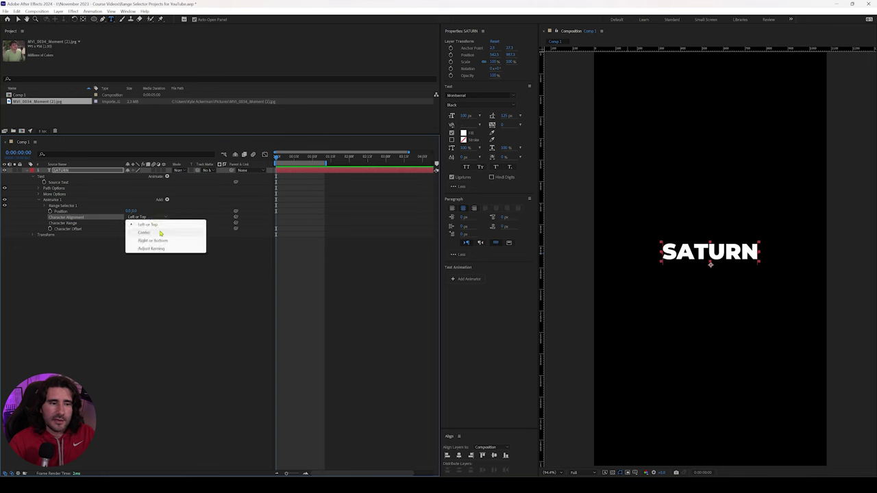
left_click(160, 233)
left_click(150, 217)
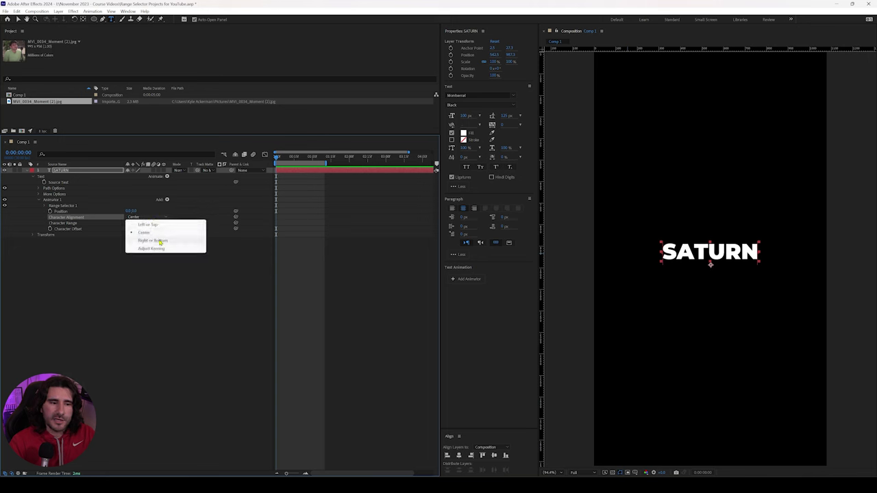
left_click(159, 242)
left_click(158, 218)
left_click(169, 249)
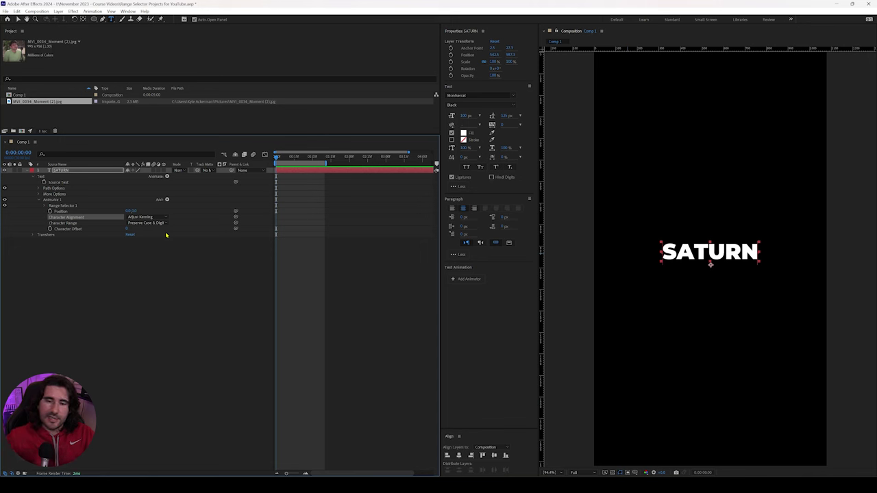
left_click(142, 218)
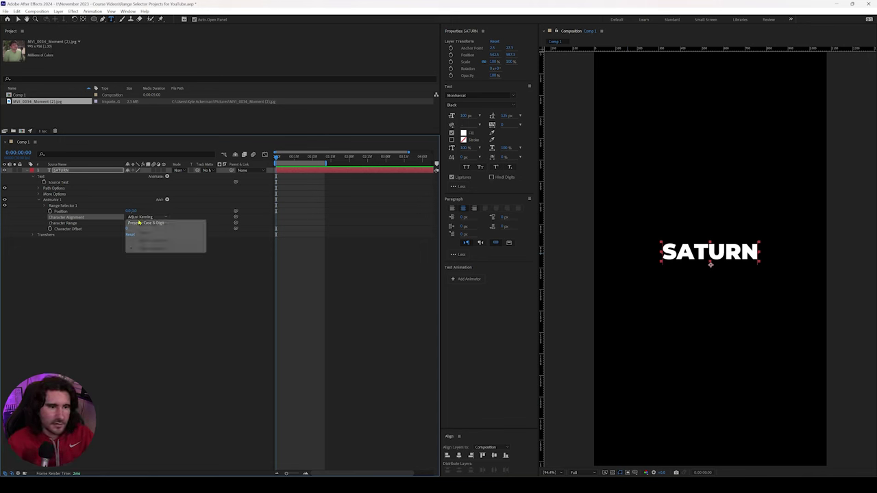
left_click(159, 225)
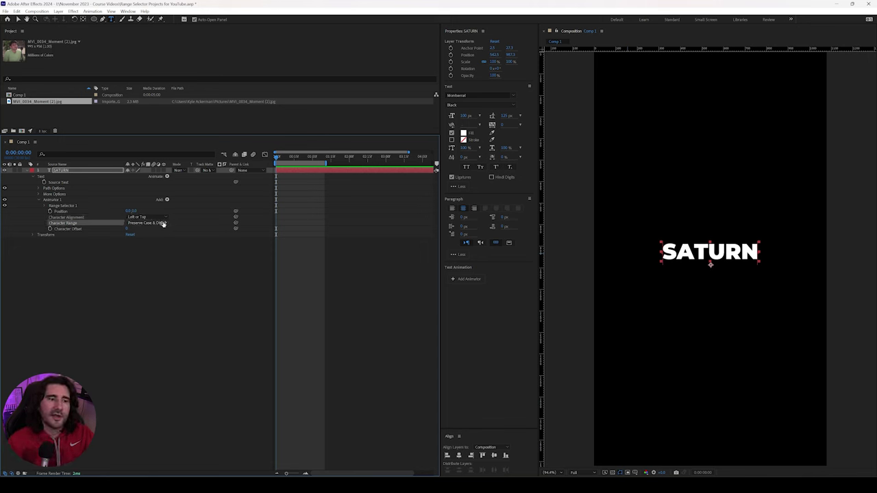
left_click(161, 223)
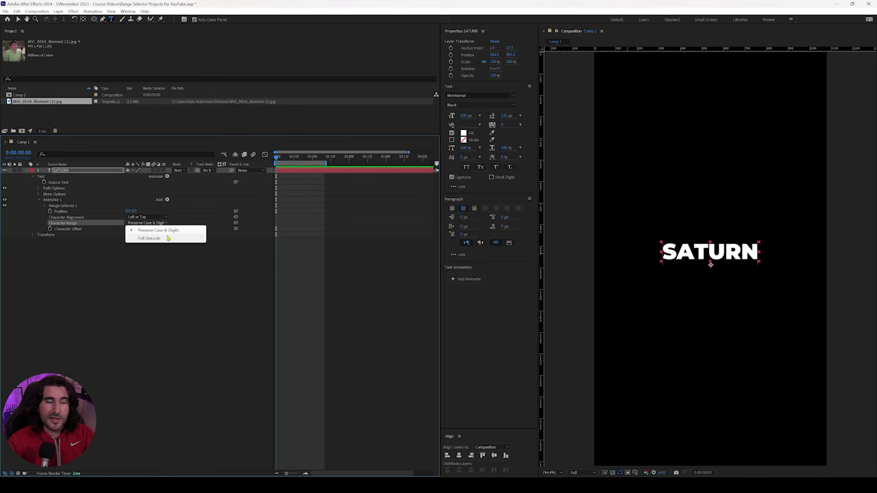
left_click(164, 259)
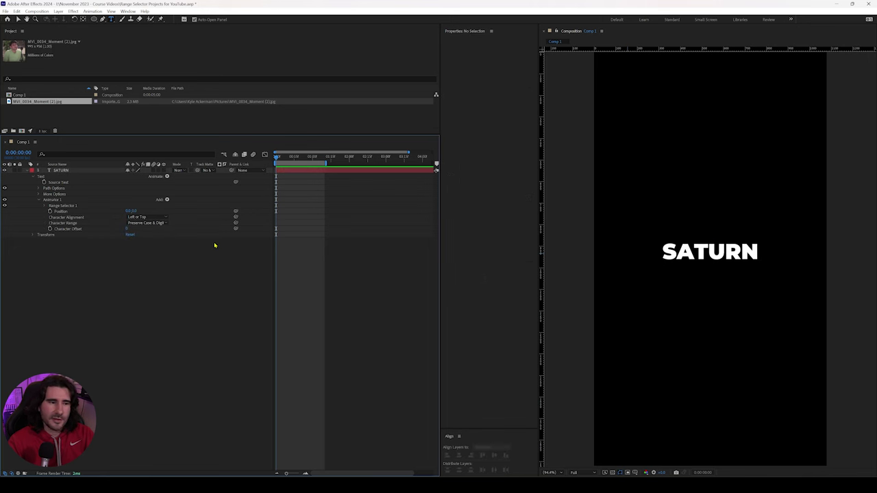
left_click(92, 229)
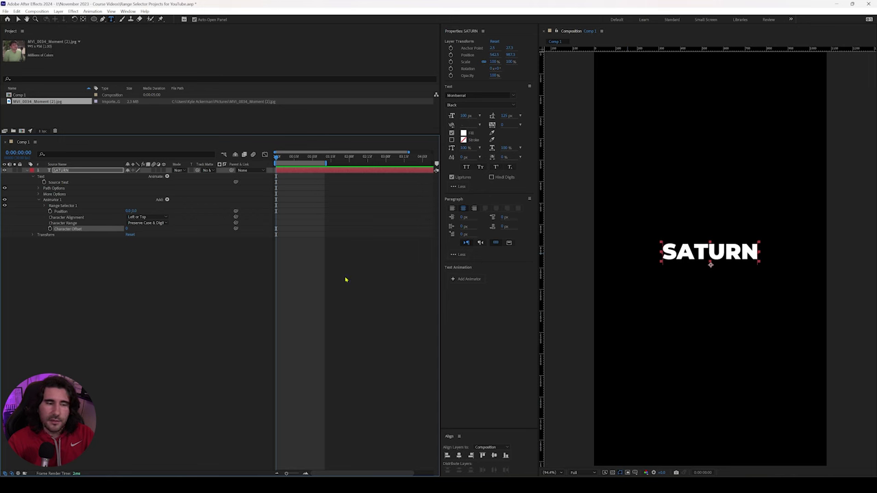
Try Character Offset values of 1 and then 3 on the SATURN text
left_click(128, 229)
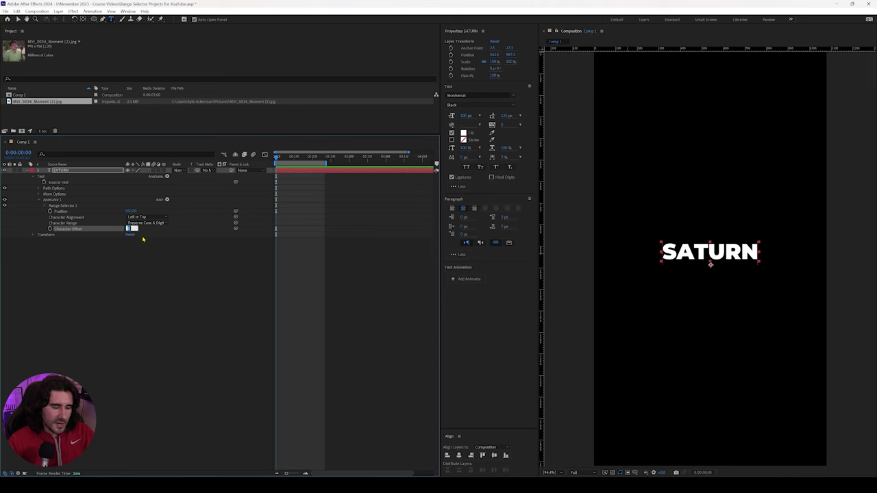
type("1")
key("Return")
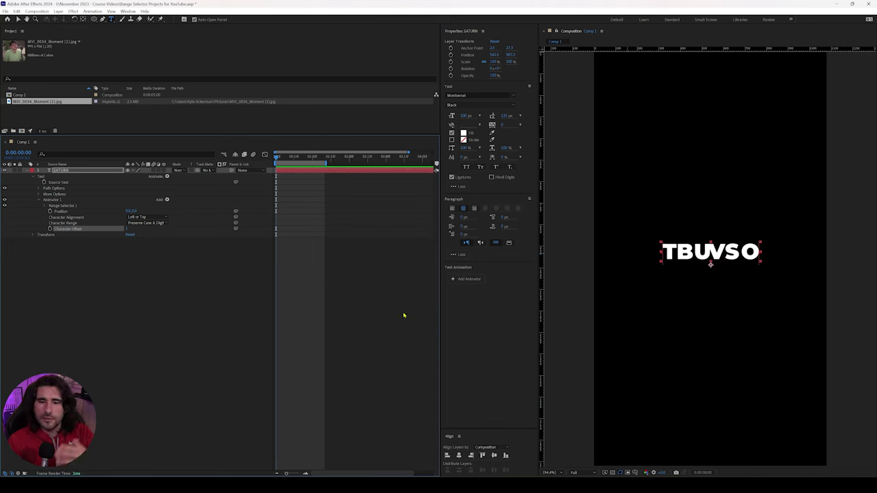
left_click(128, 229)
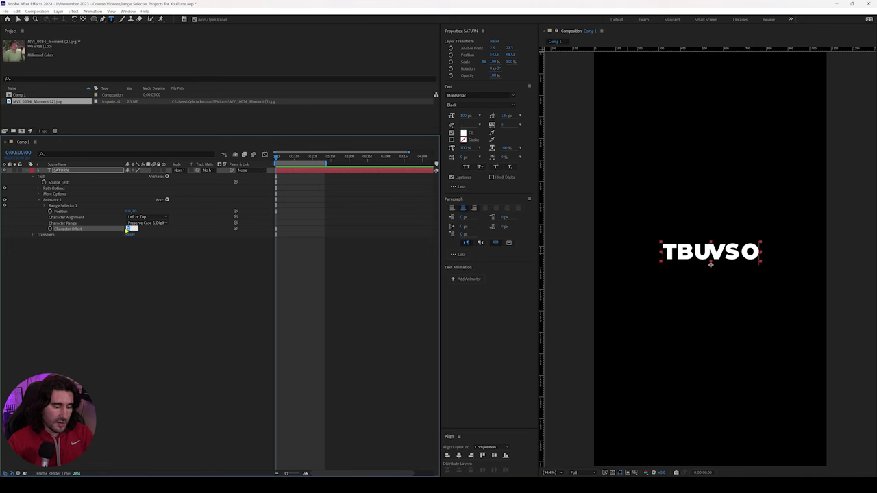
type("3")
key("Return")
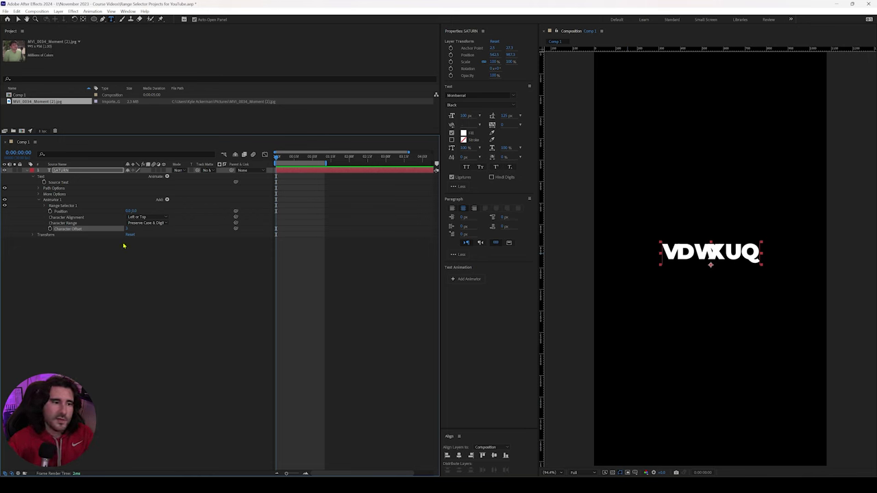
Scrub Character Offset through other letter shifts, then reset it to 0
key("F2")
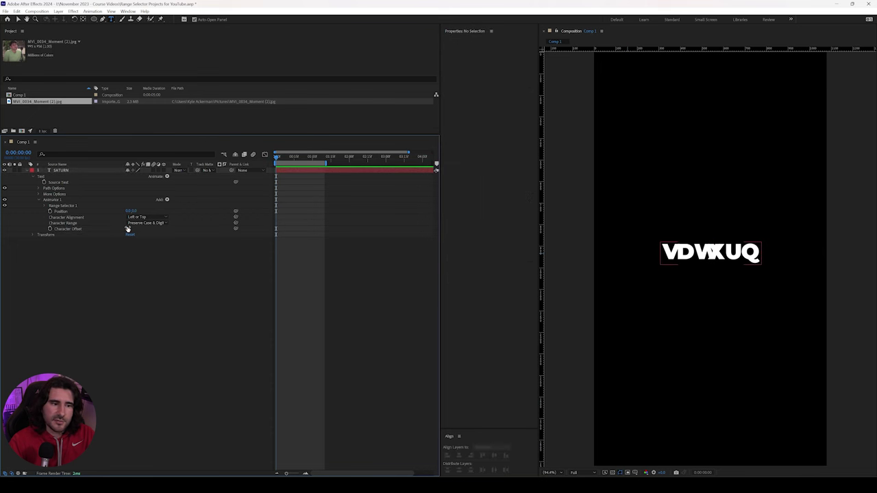
mouse_move(127, 229)
left_mouse_down()
mouse_move(146, 225)
mouse_move(127, 230)
left_mouse_up()
left_click(127, 229)
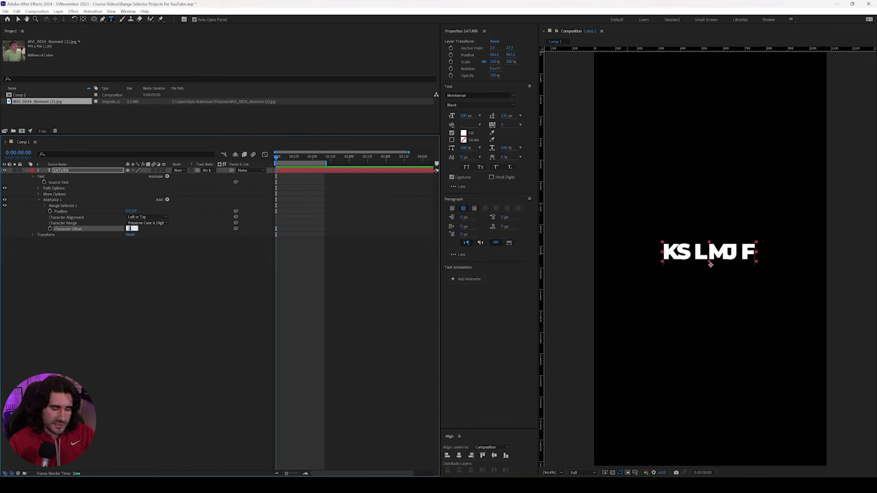
type("0")
key("Return")
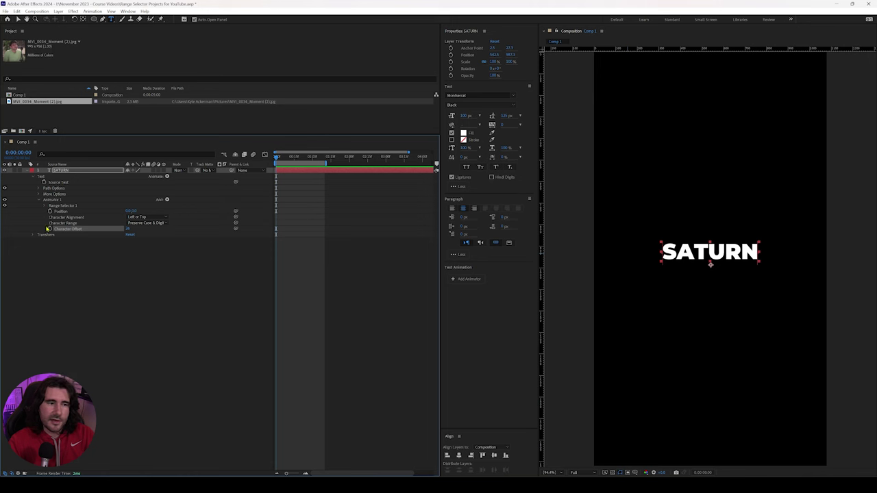
Keyframe Character Offset 0 at one second and 23 at 0:00, then watch the letters settle
left_click(48, 229)
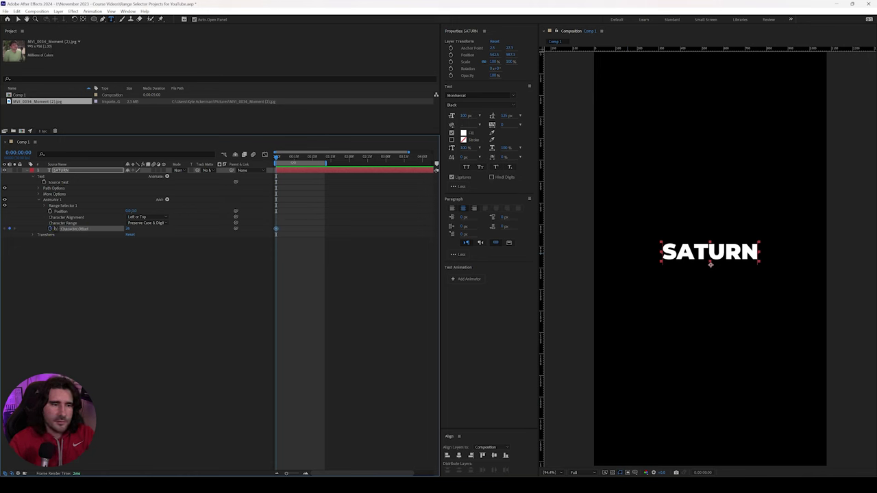
left_click_drag(276, 229, 313, 229)
left_click(129, 229)
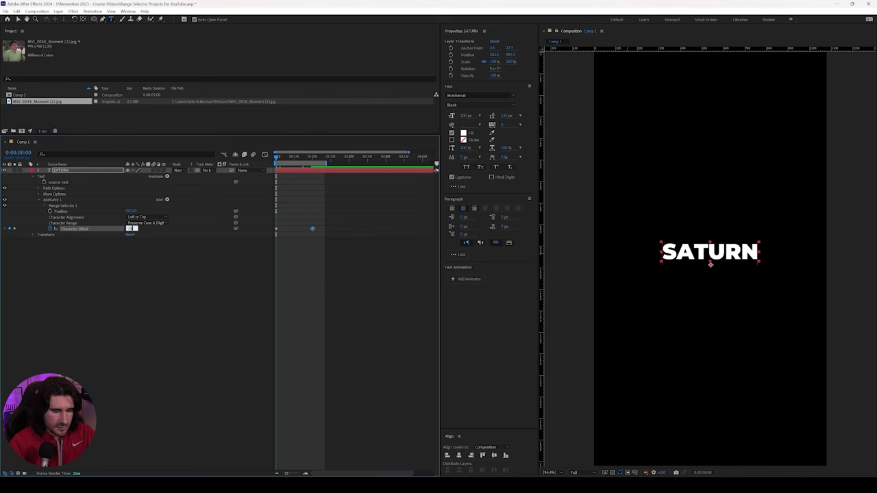
type("23")
key("Return")
left_click(367, 262)
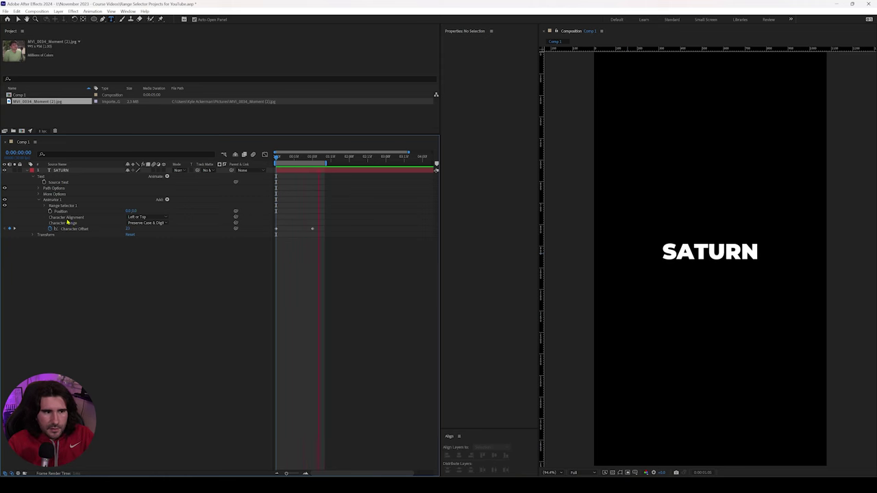
left_click(65, 218)
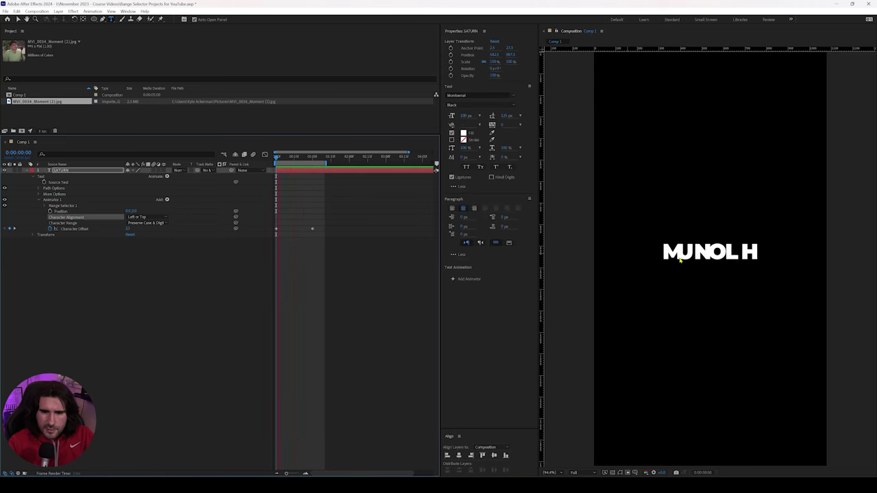
Try Center and Right or Bottom alignment, settle on Adjust Kerning, then expand Range Selector 1
left_click(146, 217)
left_click(153, 232)
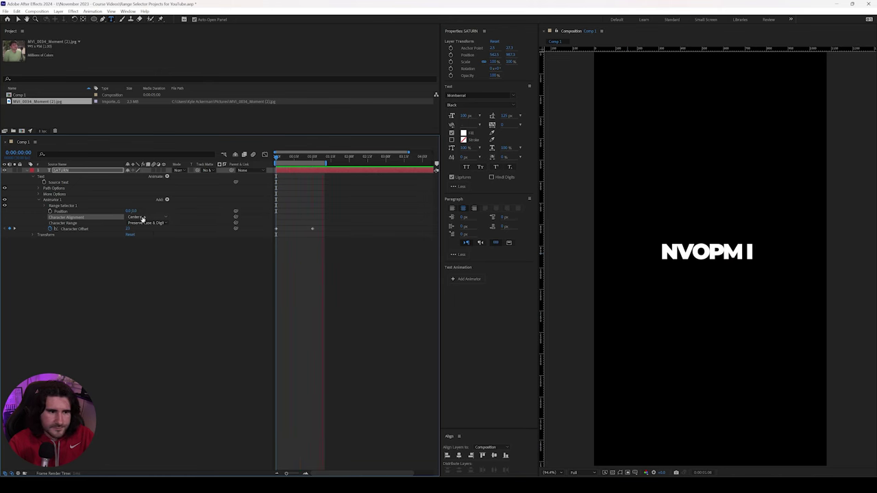
left_click(144, 217)
left_click(153, 241)
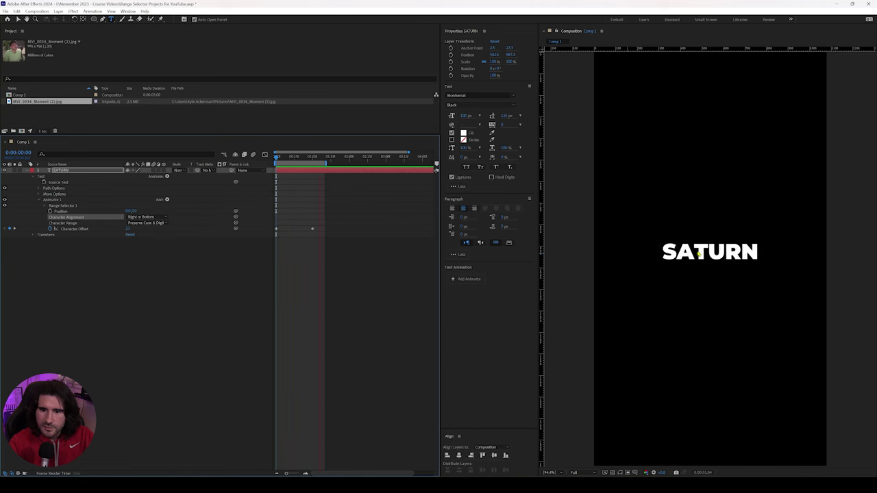
left_click(144, 217)
left_click(159, 249)
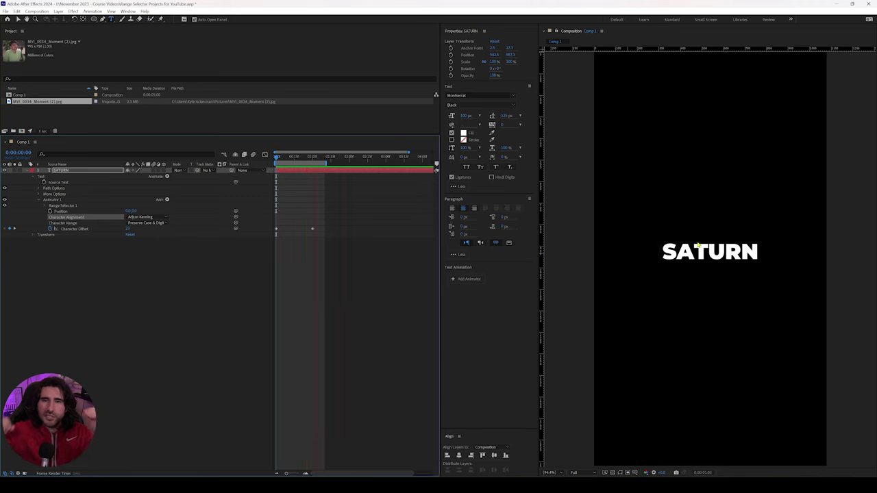
left_click(45, 205)
key("v")
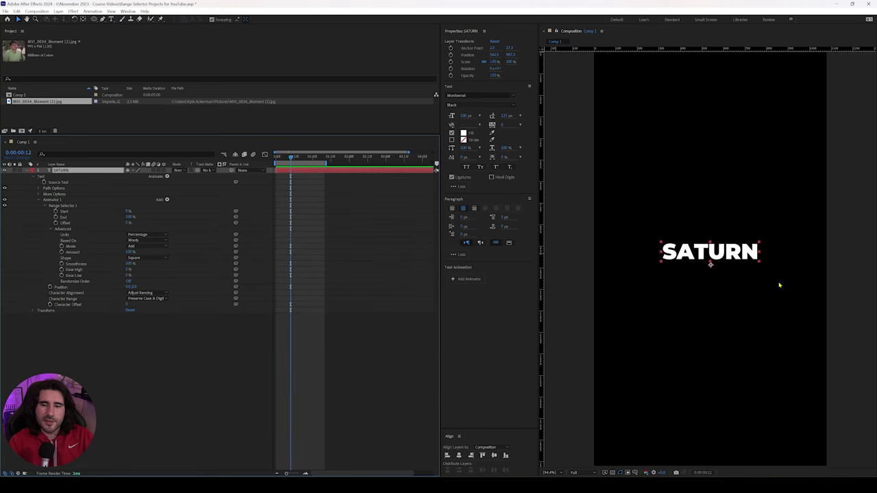
Add a Character Value property to Animator 1 through Add > Property
left_click(167, 199)
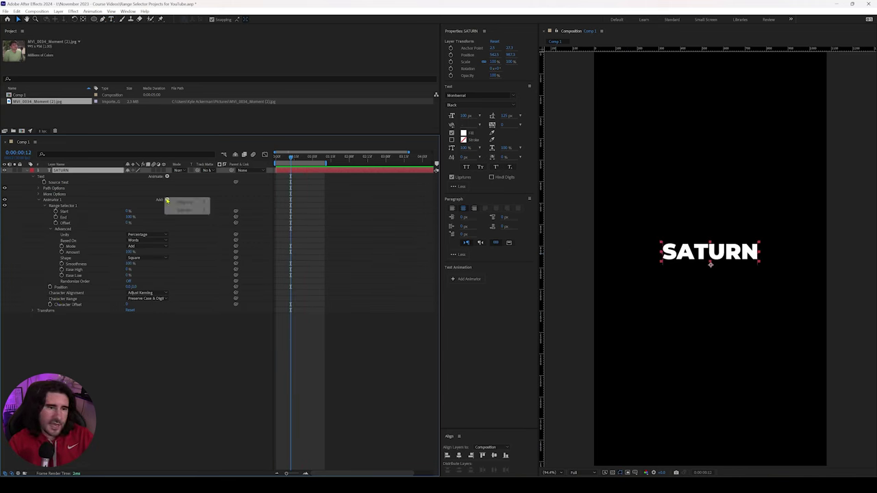
mouse_move(189, 202)
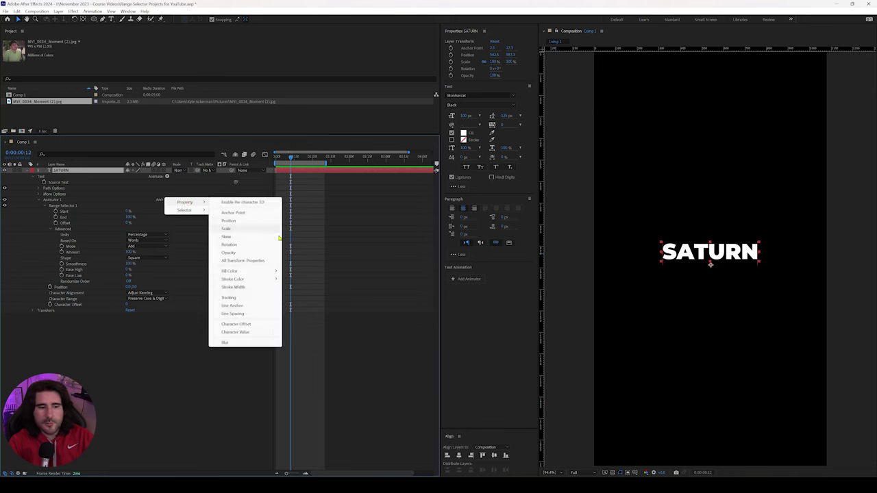
left_click(236, 332)
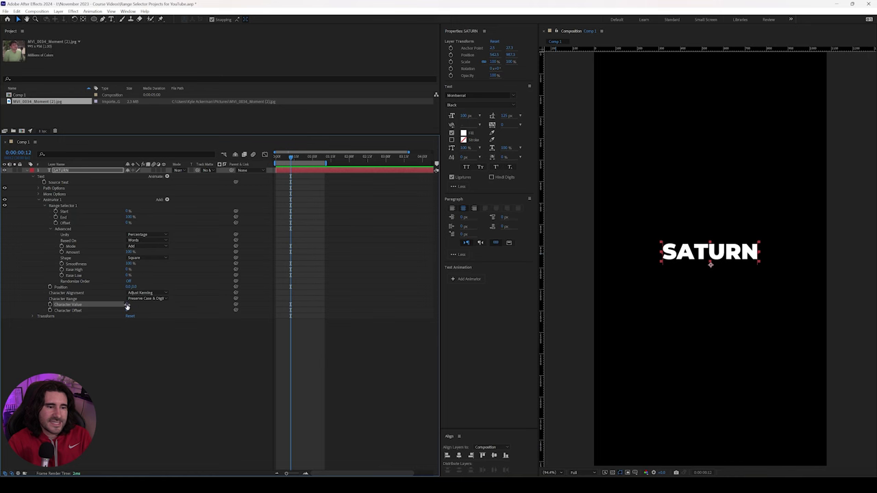
Set Character Value to 64 (@ signs), then to 45 so SATURN becomes dashes
left_click(128, 305)
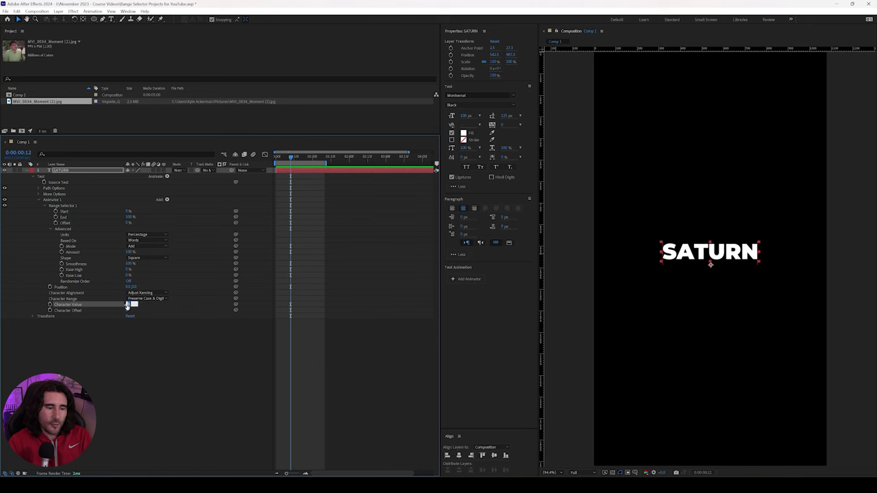
type("64")
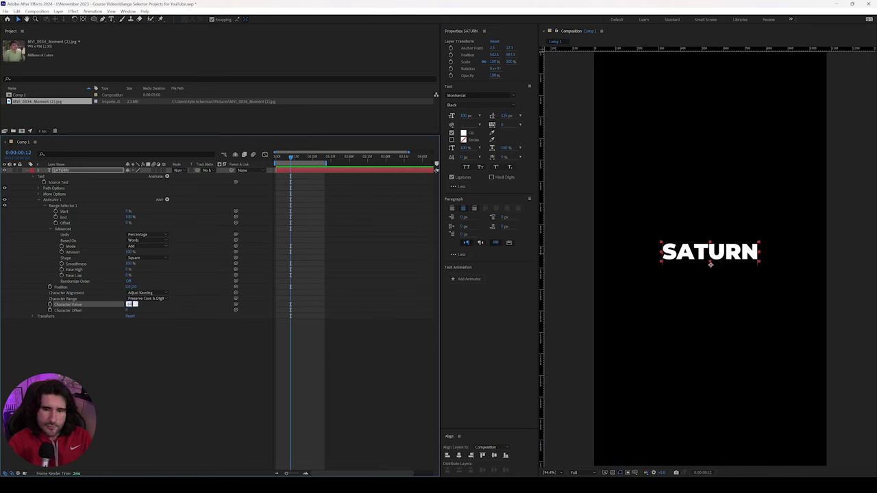
key("Return")
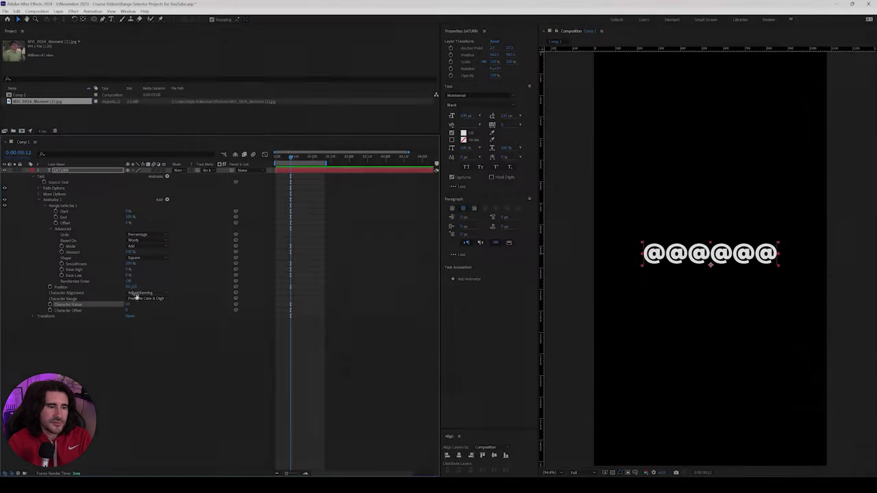
type("6")
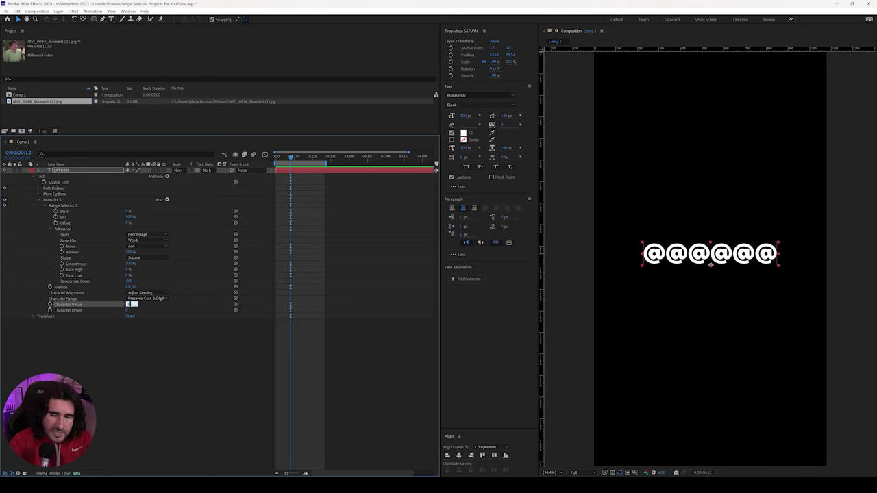
key("Return")
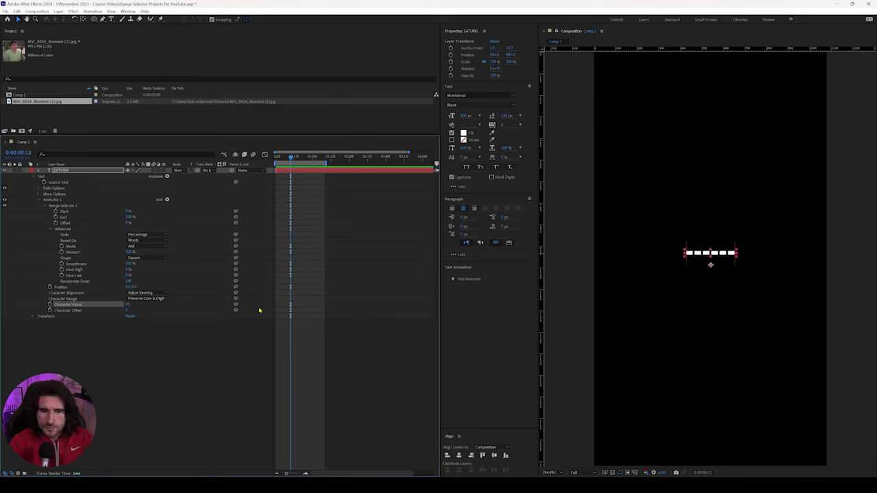
Keyframe the Range Selector Offset from 0% at 0:00 to 100% at one second
key("Home")
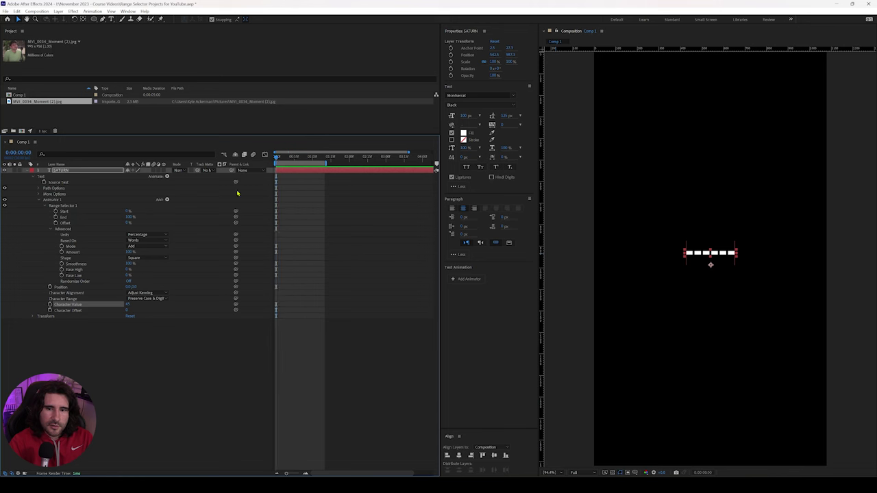
left_click(61, 222)
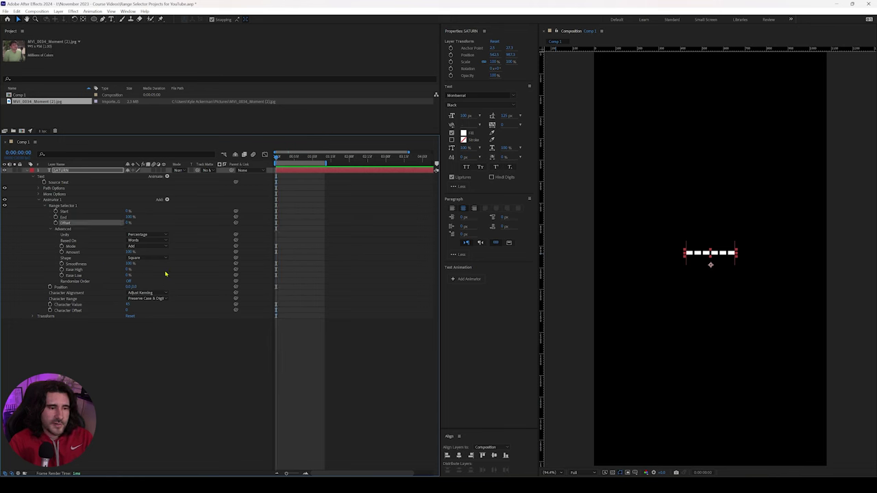
left_click(56, 224)
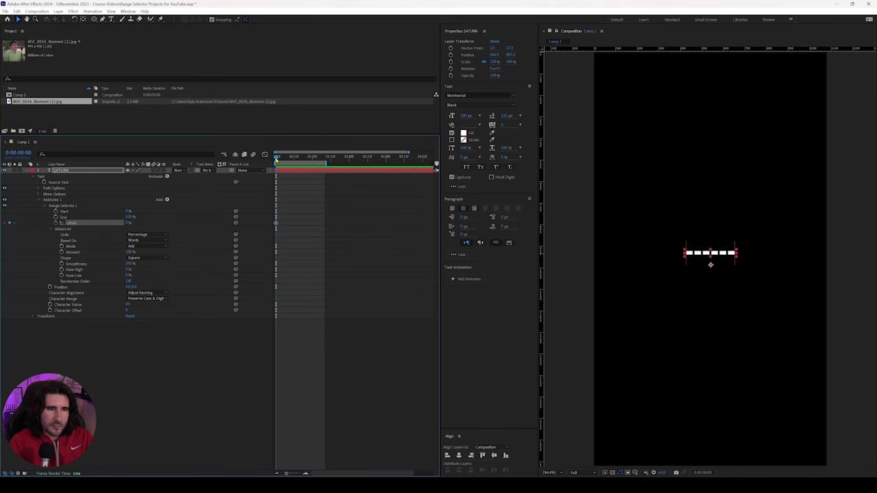
left_click_drag(276, 159, 312, 158)
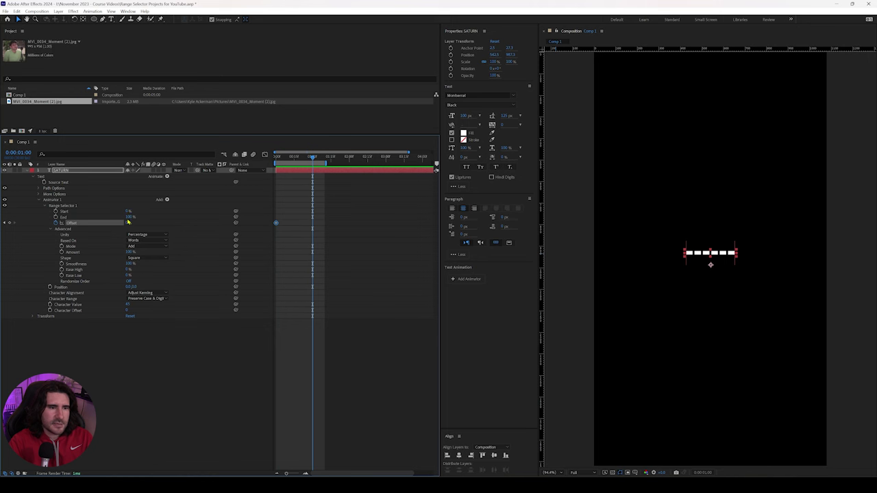
left_click_drag(126, 221, 137, 228)
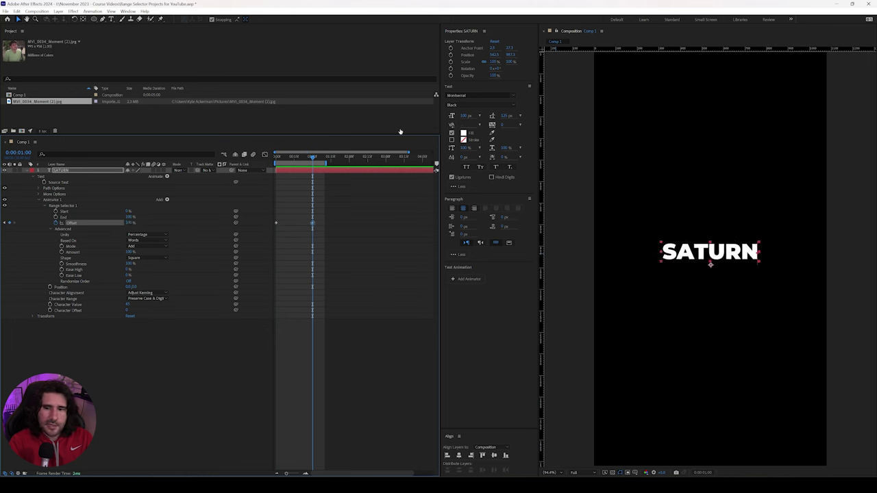
left_click_drag(314, 158, 277, 158)
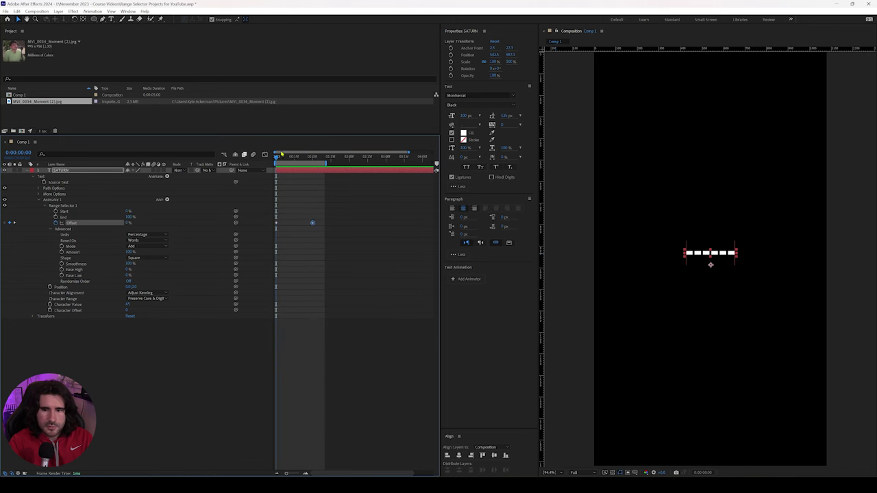
Preview the reveal and scrub Character Offset to vary the glyphs
key("space")
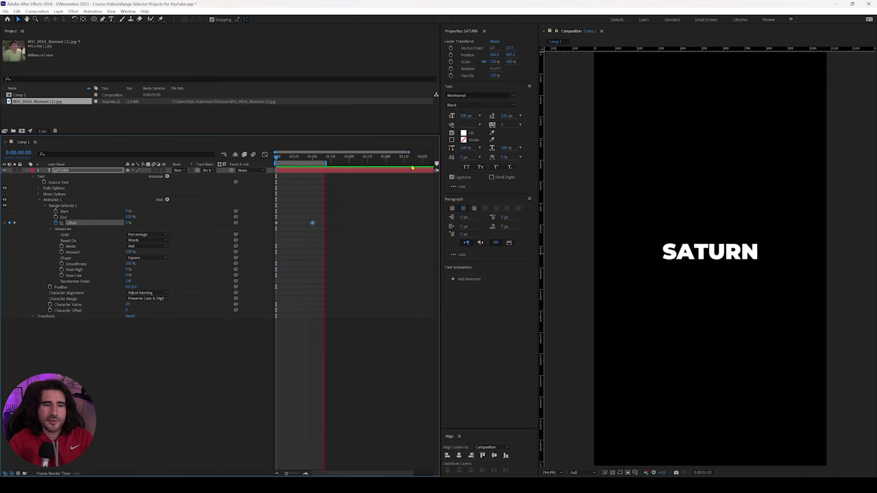
key("space")
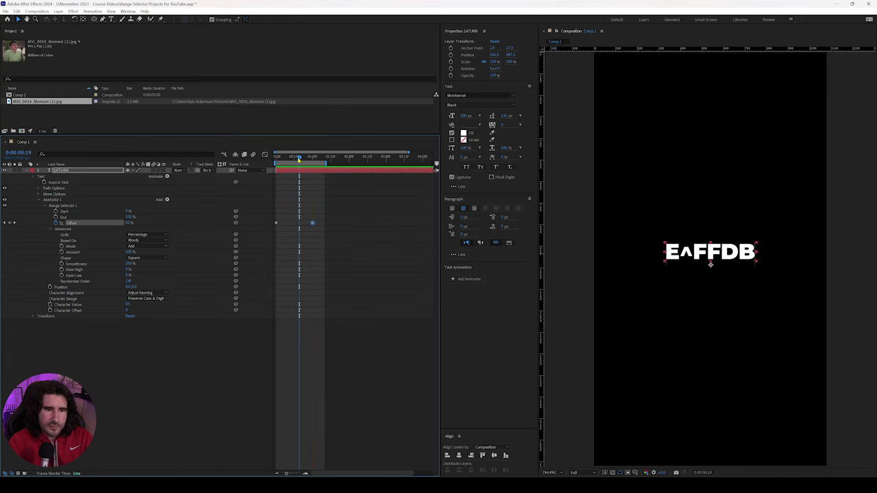
left_click_drag(298, 159, 276, 159)
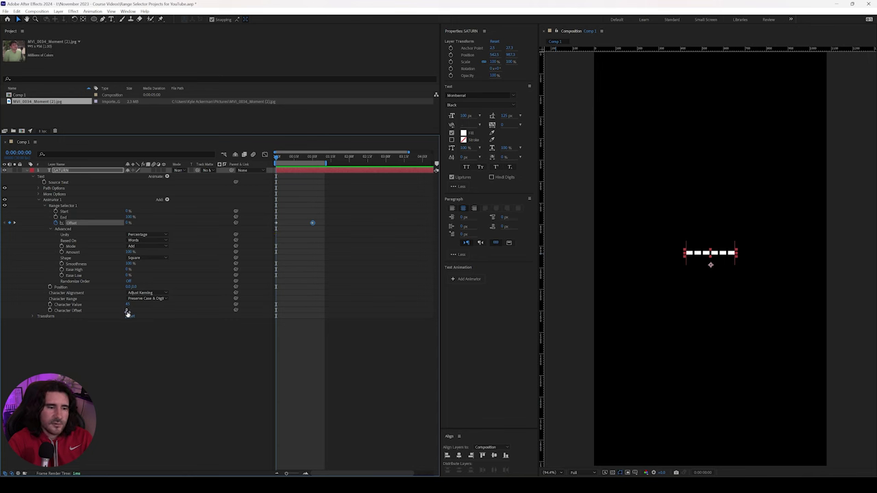
left_click_drag(127, 312, 139, 312)
Retype the text as 'Saturns', adjust Character Value, and preview the scramble
left_click(313, 337)
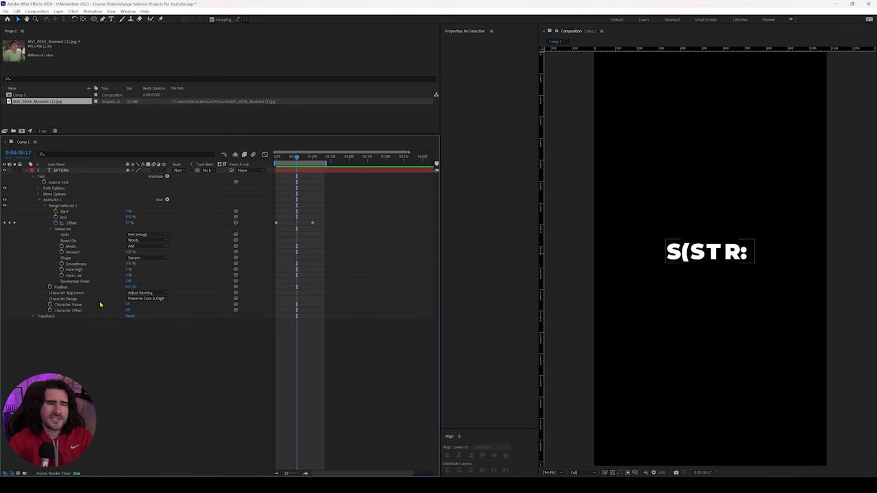
left_click(156, 300)
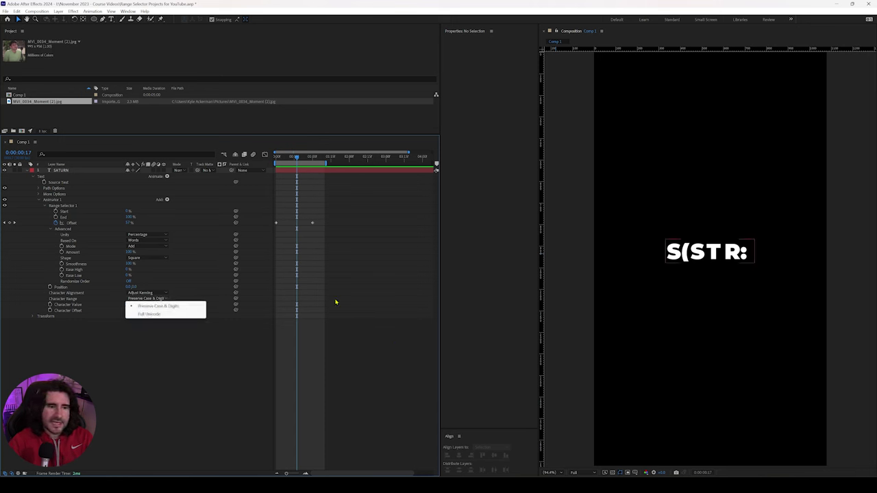
double_click(719, 255)
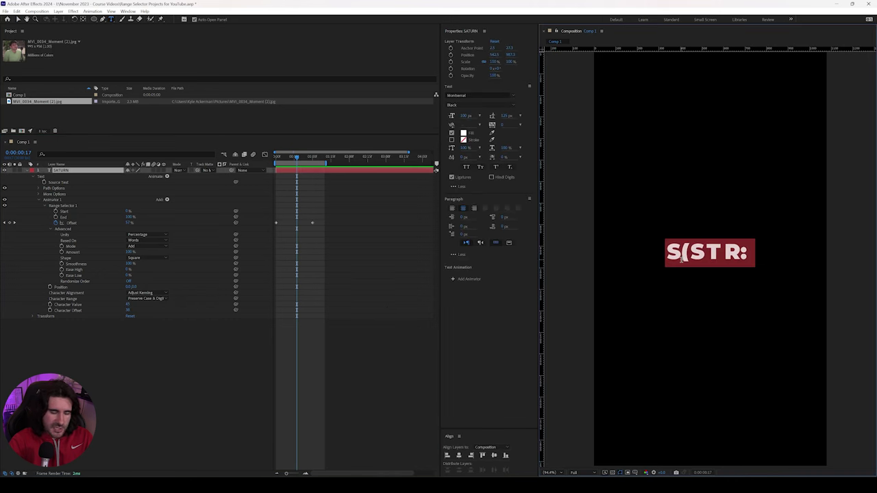
type("S")
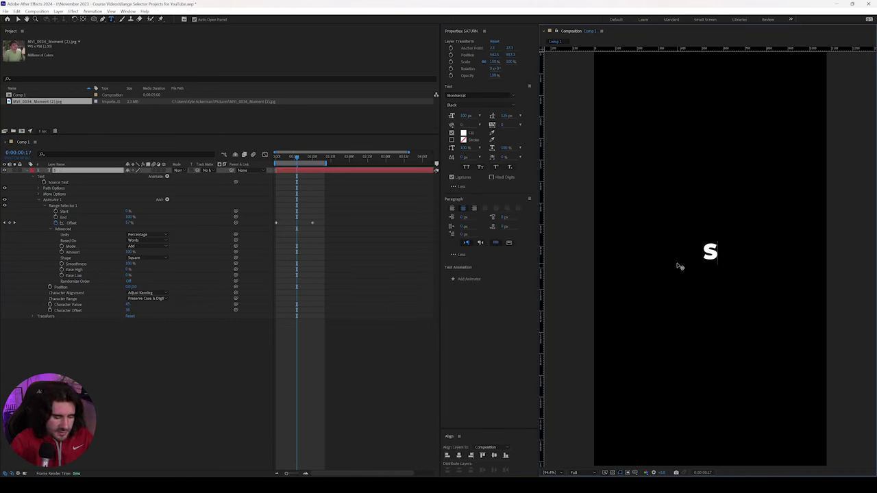
type("aturn")
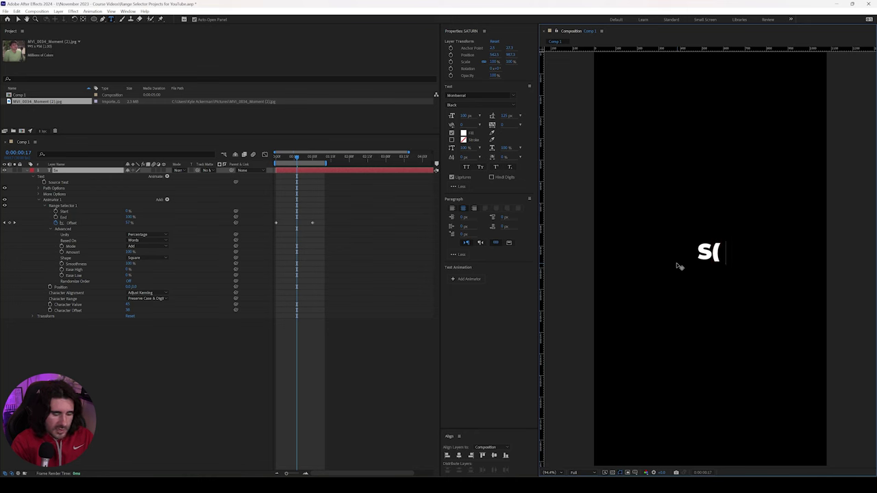
type("st r: s")
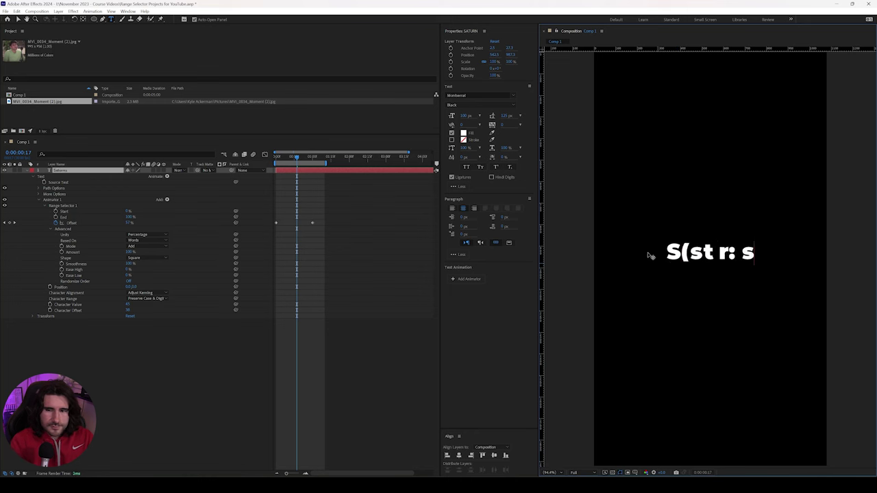
left_click(130, 304)
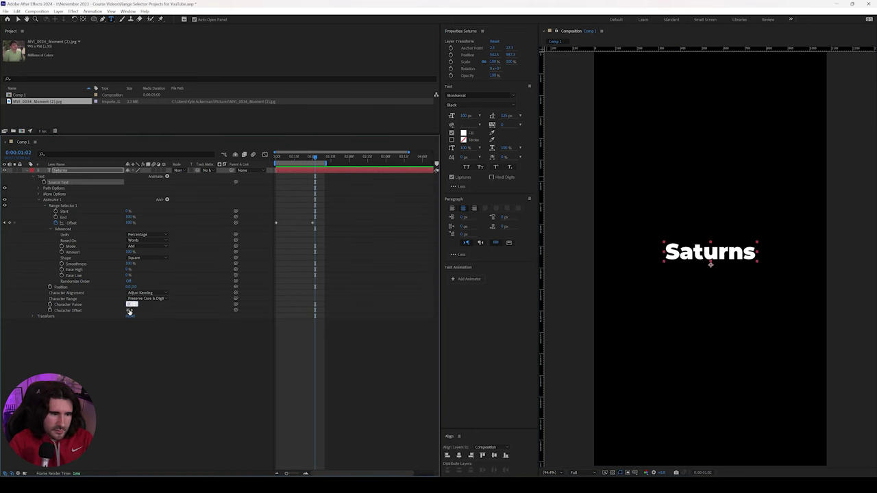
left_click(172, 343)
key("space")
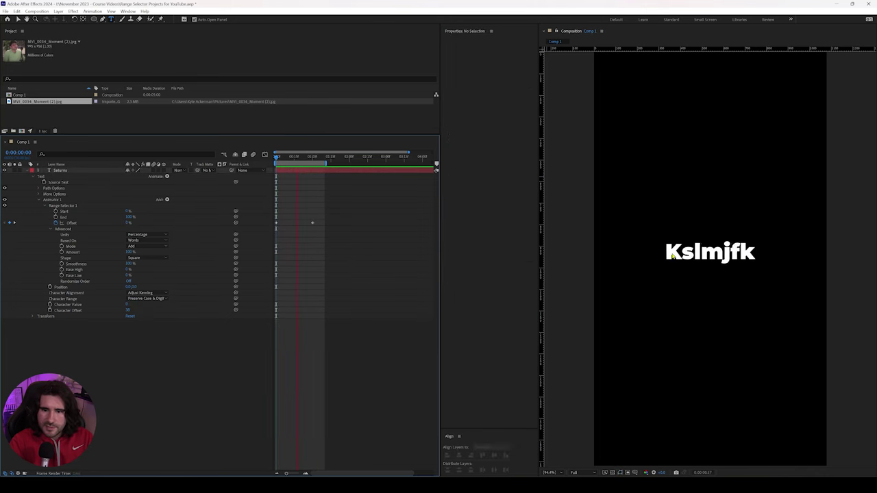
Switch the Character Range to Full Unicode and preview from the start
left_click(157, 299)
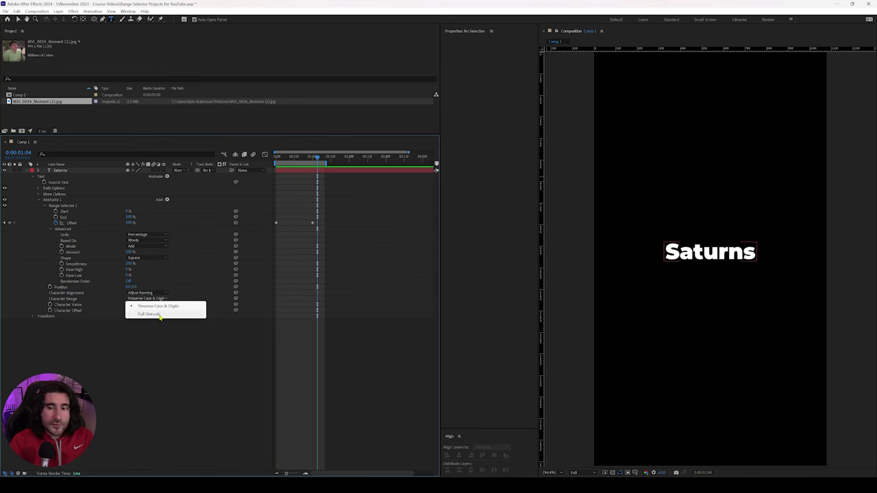
left_click(160, 314)
left_click_drag(325, 161, 255, 172)
key("space")
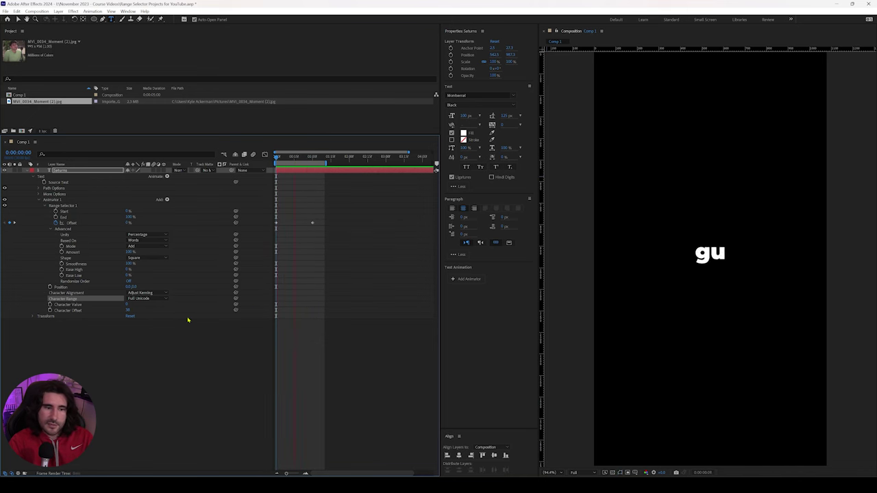
Raise Character Offset through 60 to about 217 and preview the accented glyphs
left_click(129, 312)
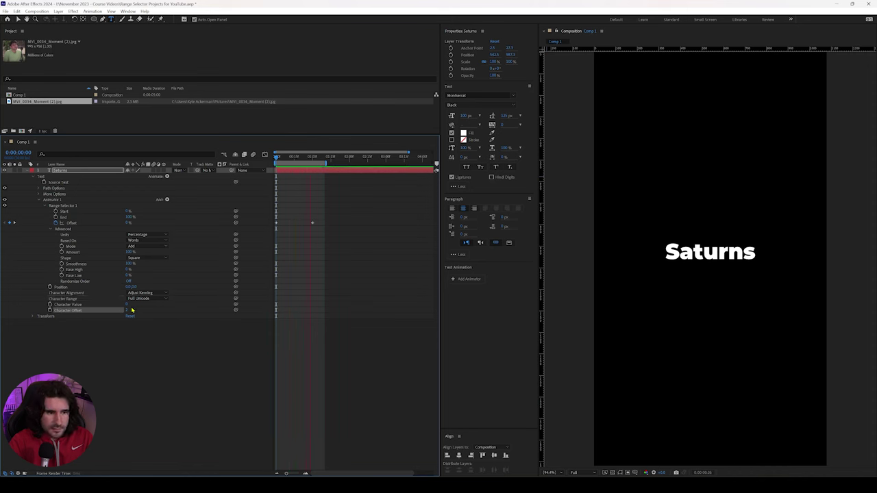
left_click_drag(133, 311, 325, 306)
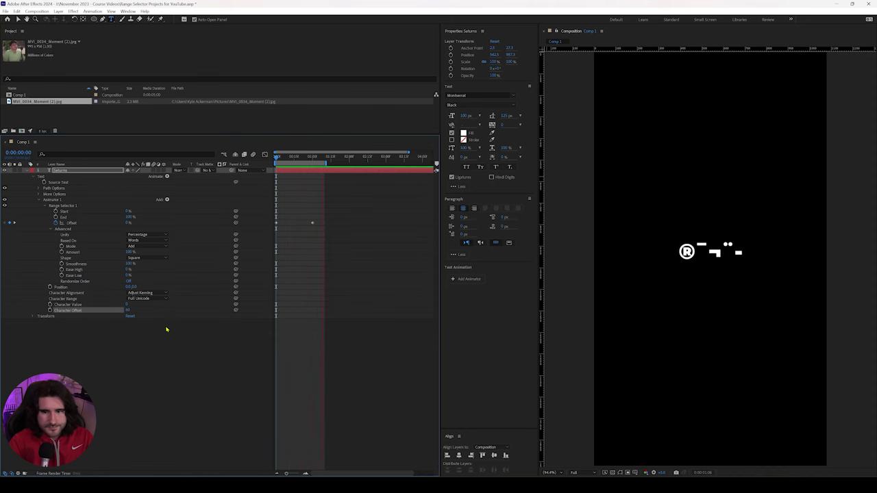
left_click_drag(166, 330, 316, 265)
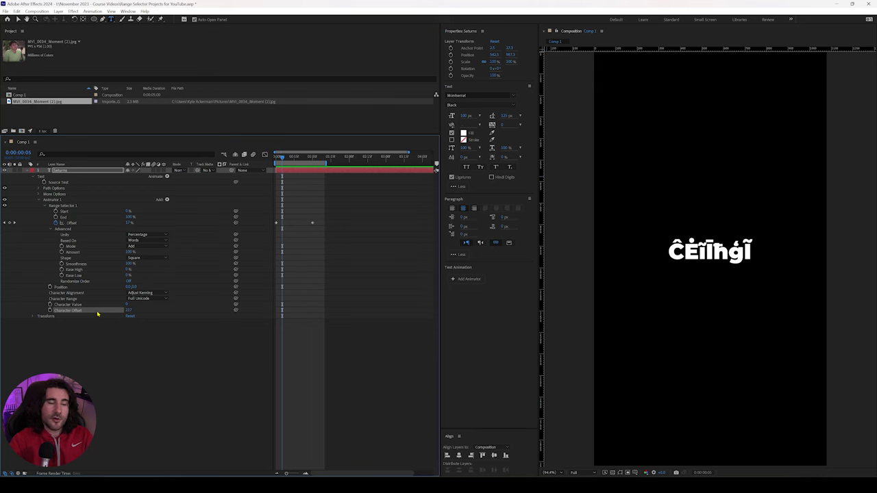
key("space")
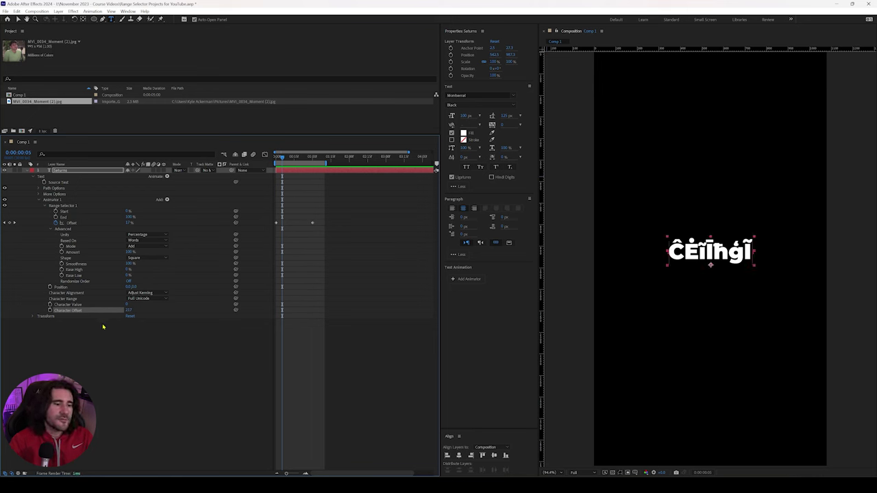
left_click(183, 200)
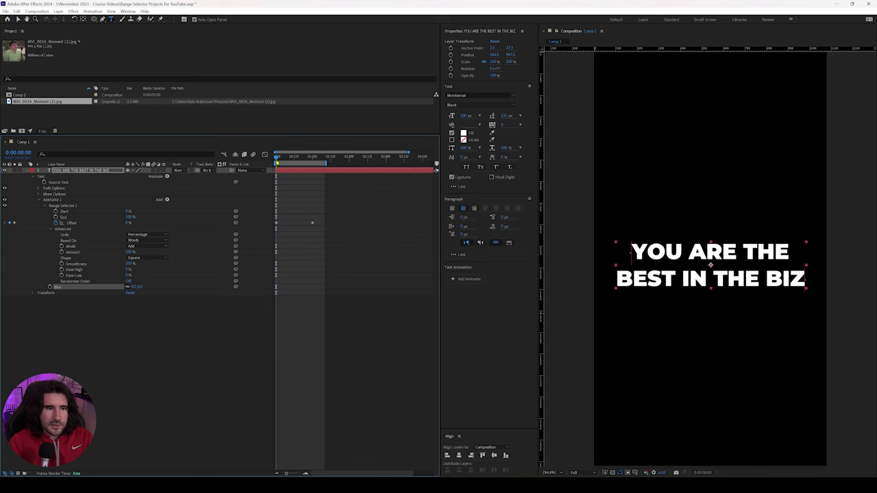
Set the Blur amount to 250 and preview the blurred text
mouse_move(277, 162)
left_mouse_down()
mouse_move(308, 161)
mouse_move(276, 162)
left_mouse_up()
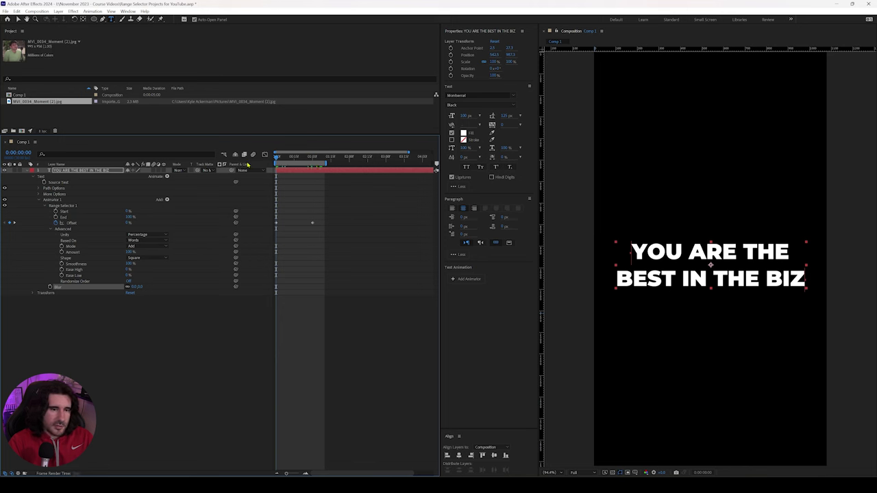
left_click(134, 287)
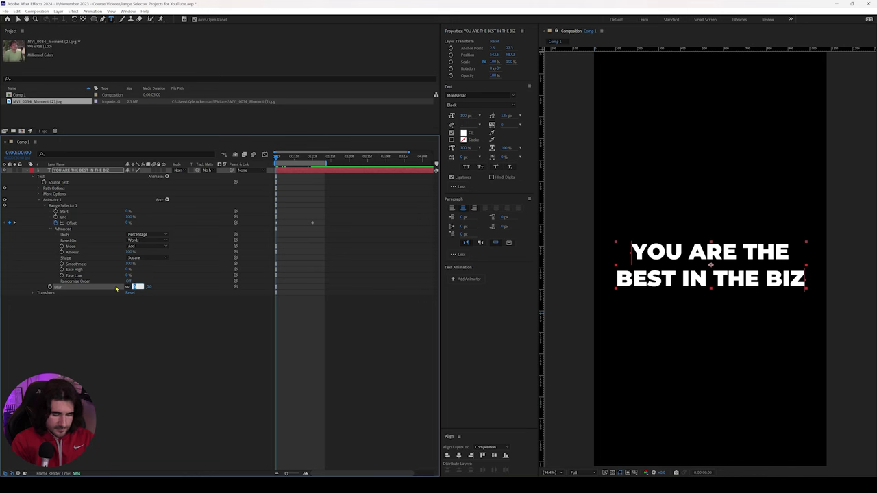
type("250")
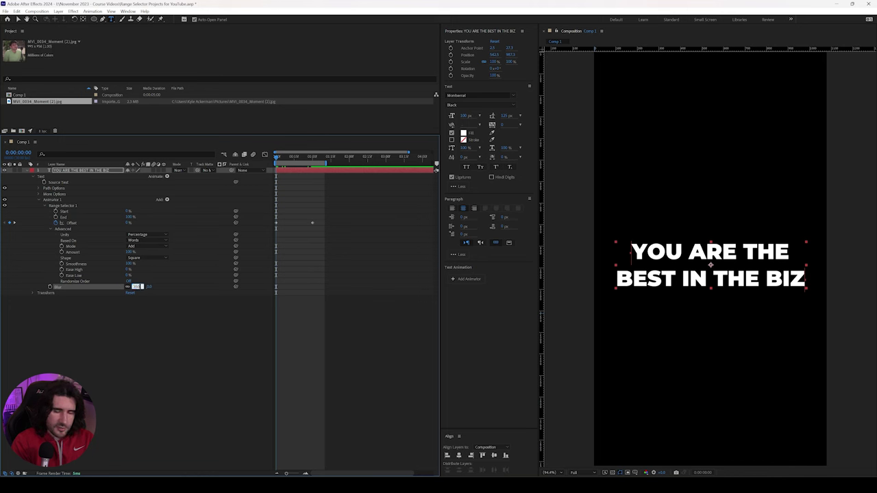
key("Return")
left_click(372, 316)
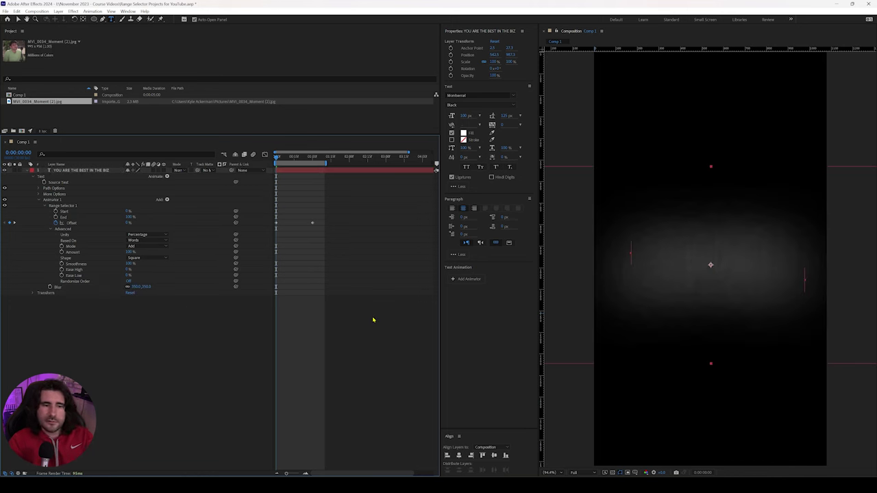
key("space")
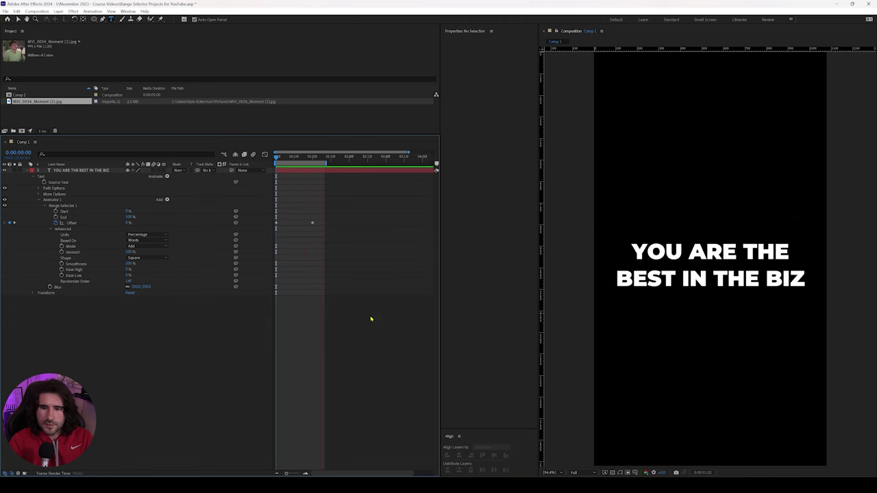
Change Based On from Words to Characters and preview the per-character blur
left_click(148, 242)
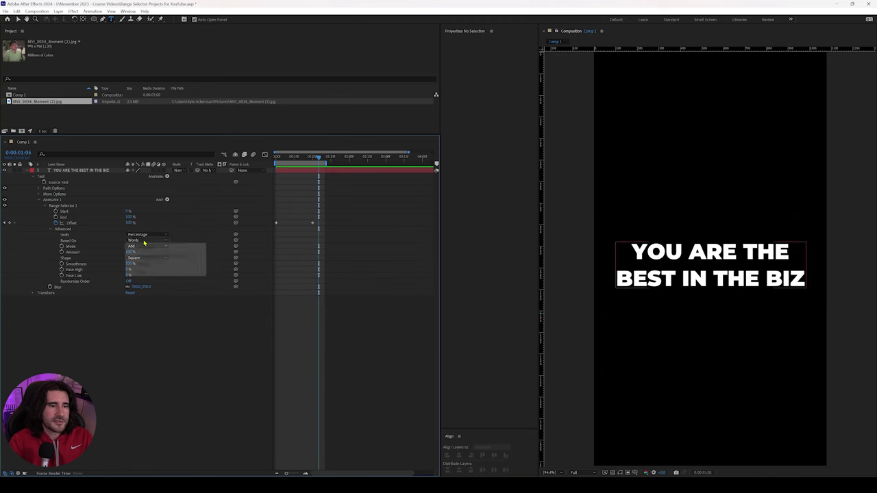
left_click(162, 248)
key("space")
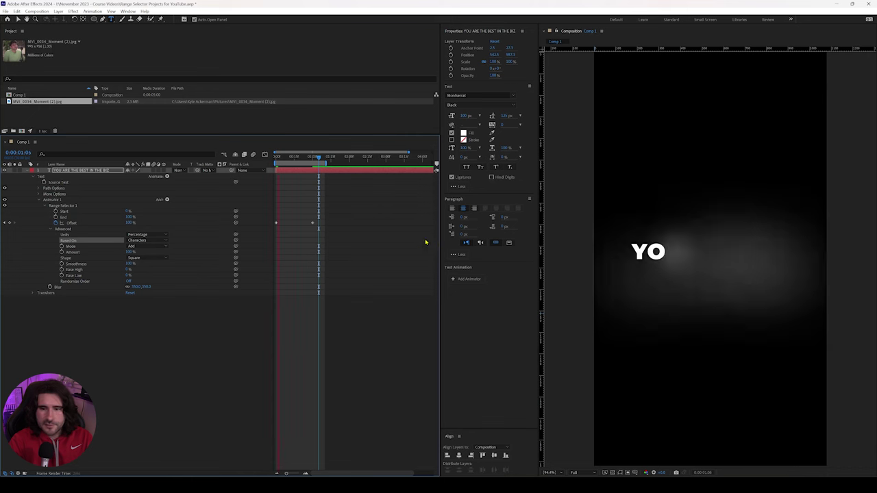
left_click(151, 244)
left_click(152, 241)
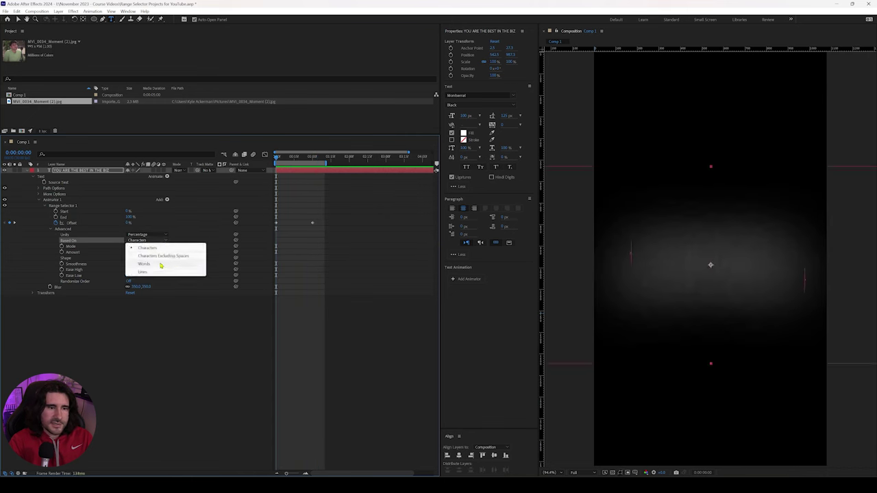
left_click(196, 347)
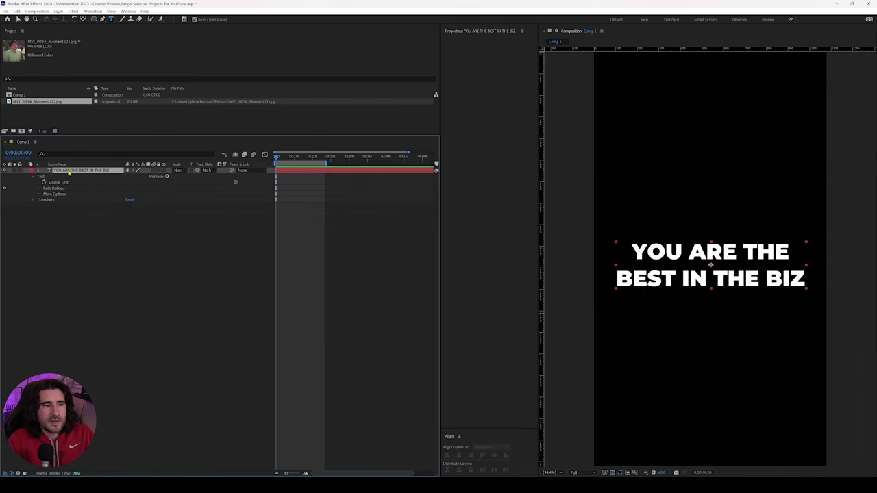
left_click(190, 237)
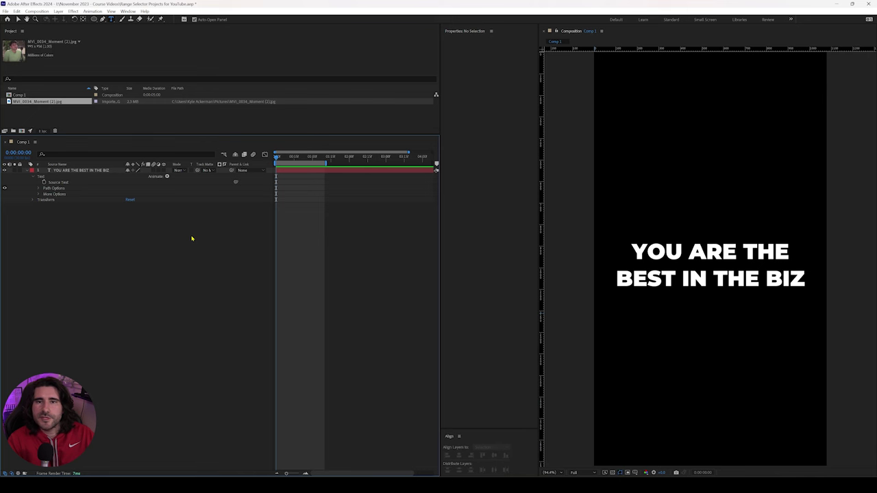
Add a Position animator to the text layer and expand Range Selector 1
left_click(171, 188)
left_click(166, 177)
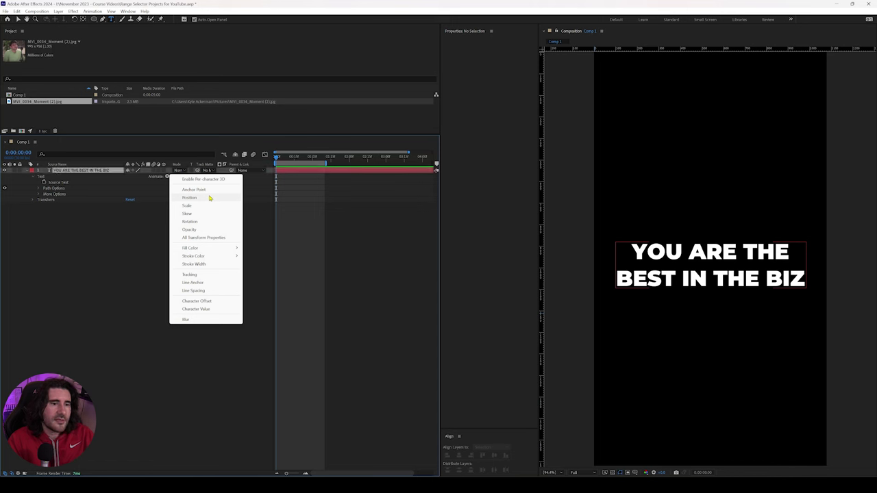
left_click(210, 198)
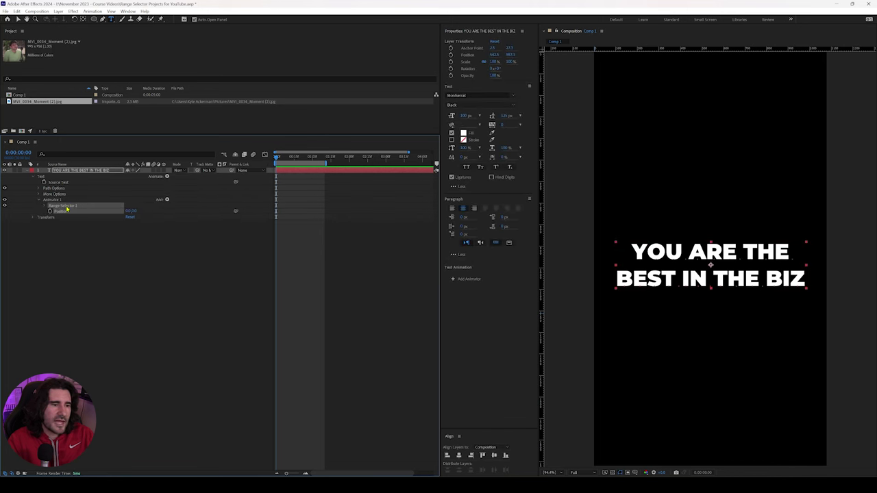
left_click(44, 205)
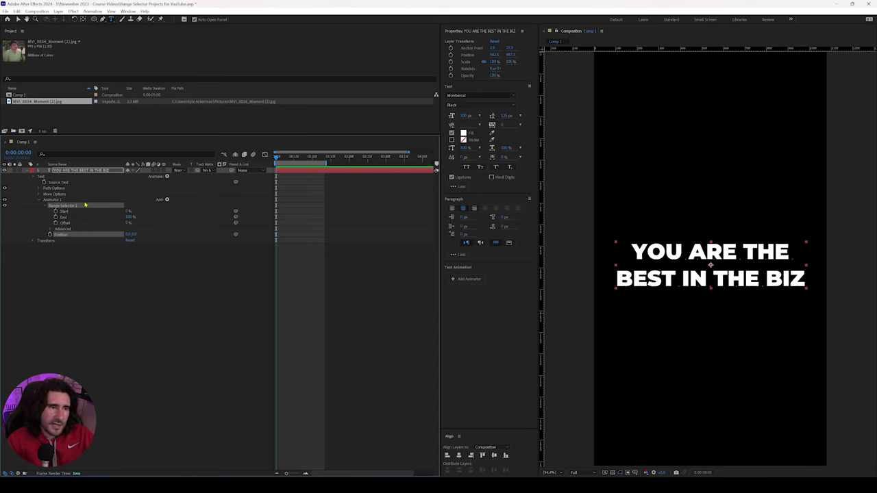
Add a Wiggly Selector to Animator 1
left_click(166, 199)
mouse_move(189, 210)
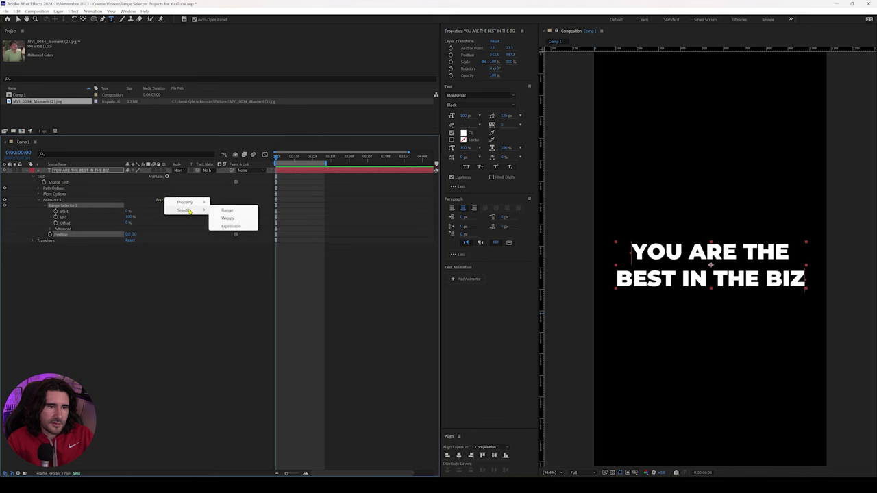
left_click(240, 220)
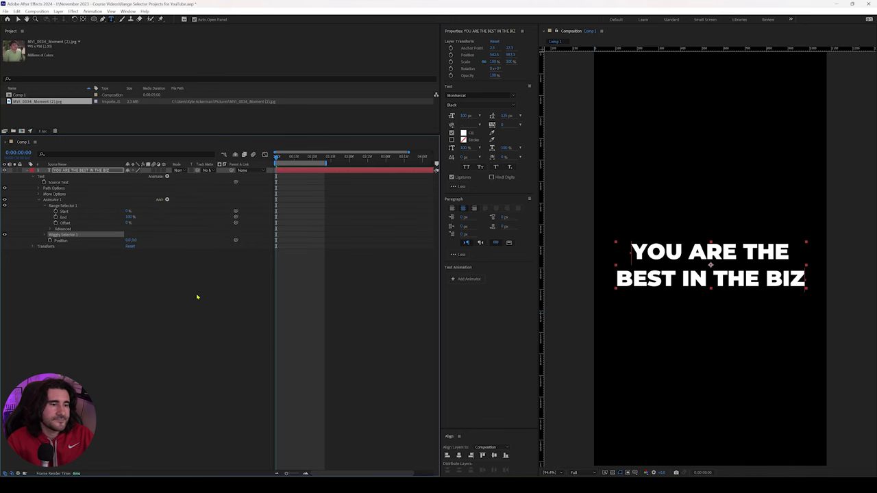
Set the animator's Position offset to 10,5 and preview the wiggling text
left_click(45, 235)
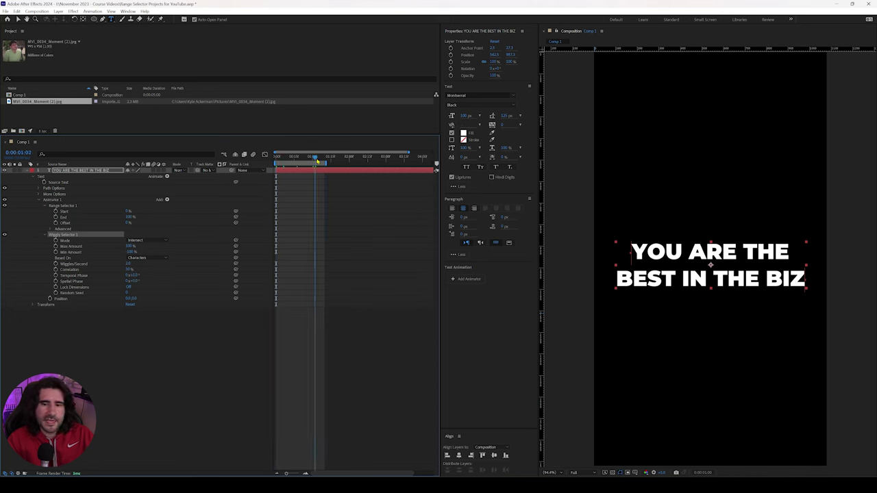
left_click(129, 298)
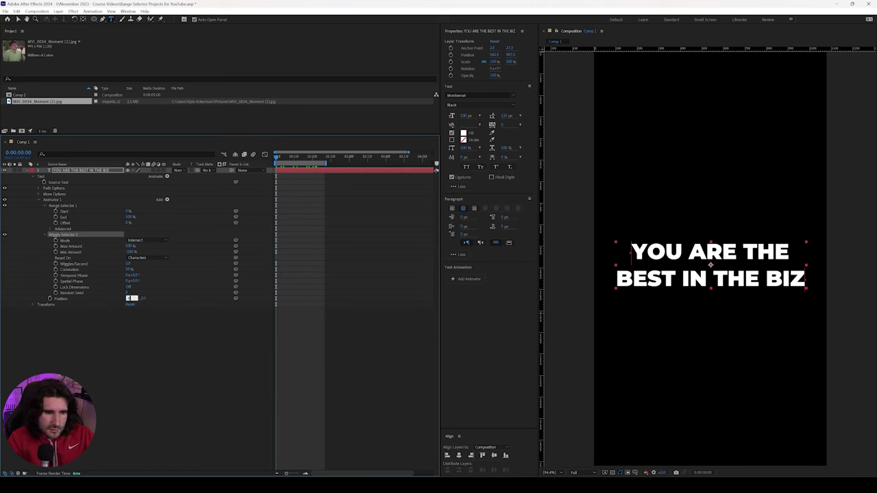
type("10")
left_click(146, 298)
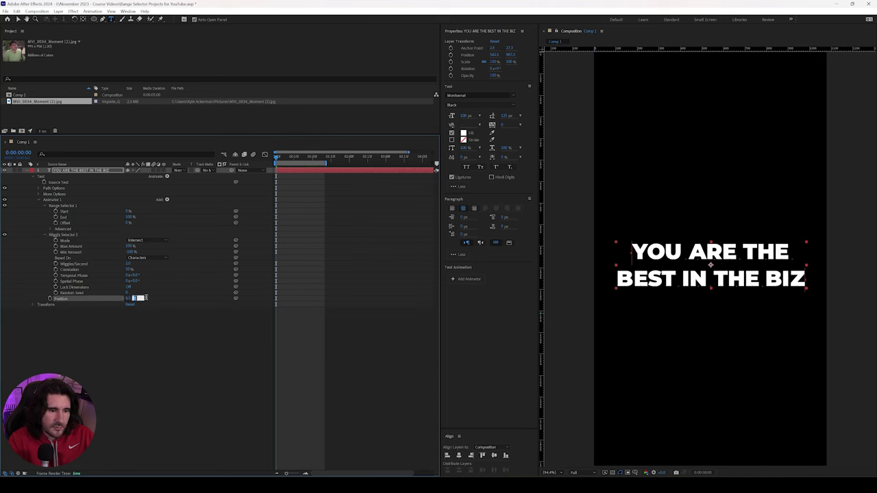
key("Return")
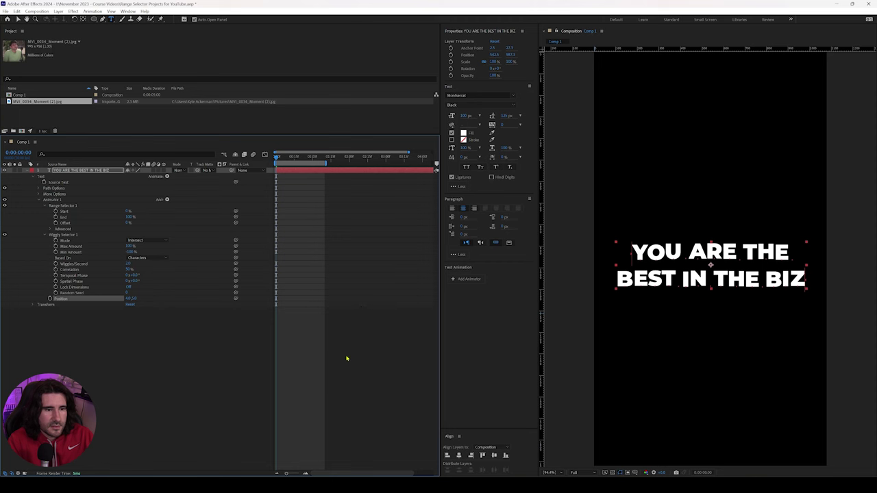
left_click(364, 343)
key("space")
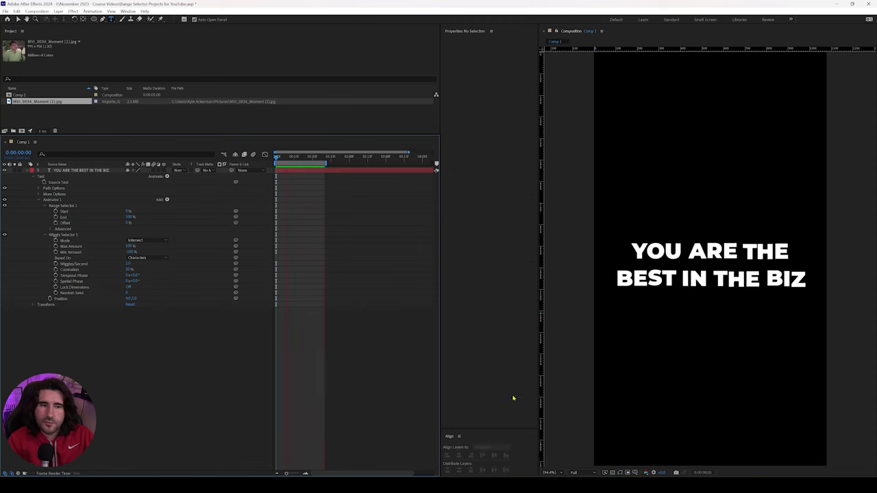
key("space")
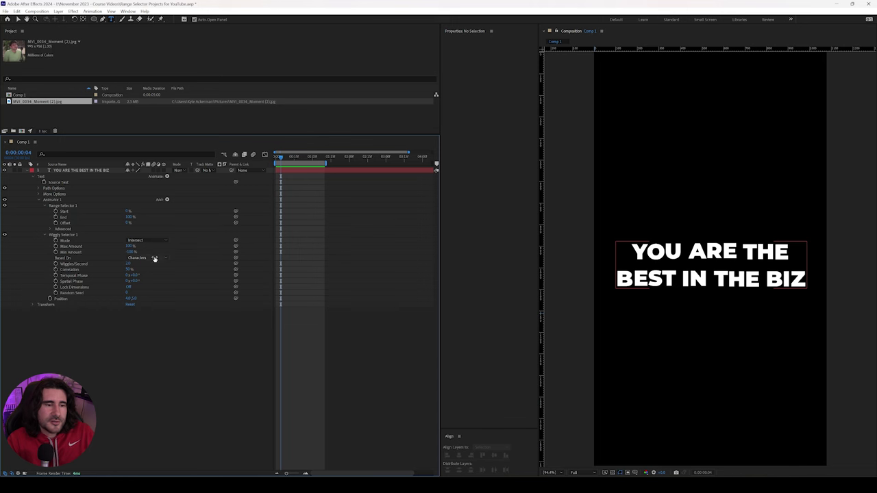
Keep the Wiggly Selector Mode at Intersect and set Min Amount to -100%
left_click(149, 242)
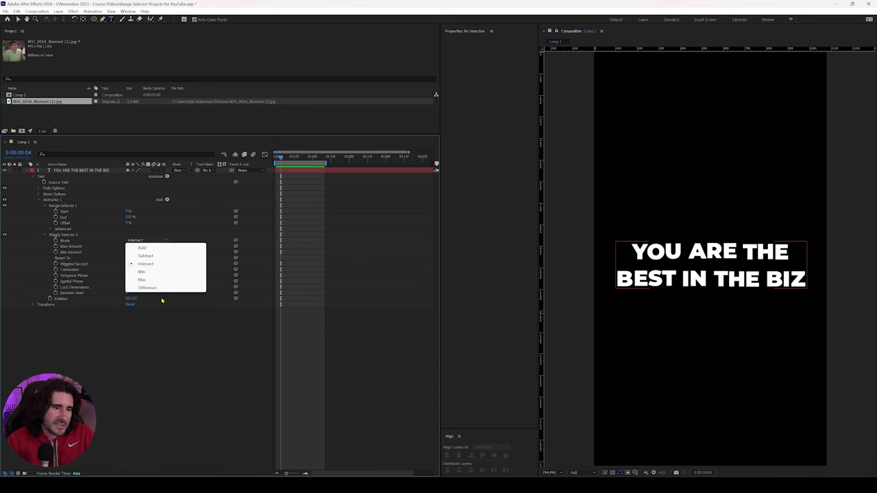
left_click(165, 328)
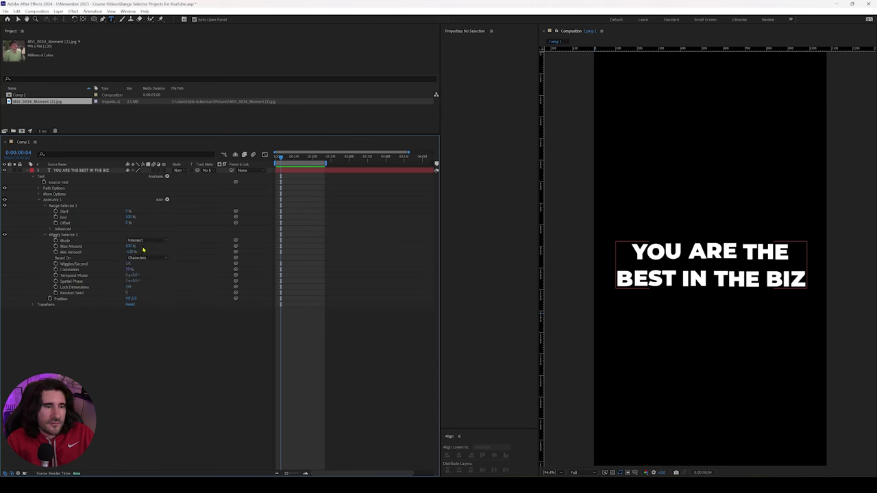
left_click(130, 252)
type("-100")
key("Return")
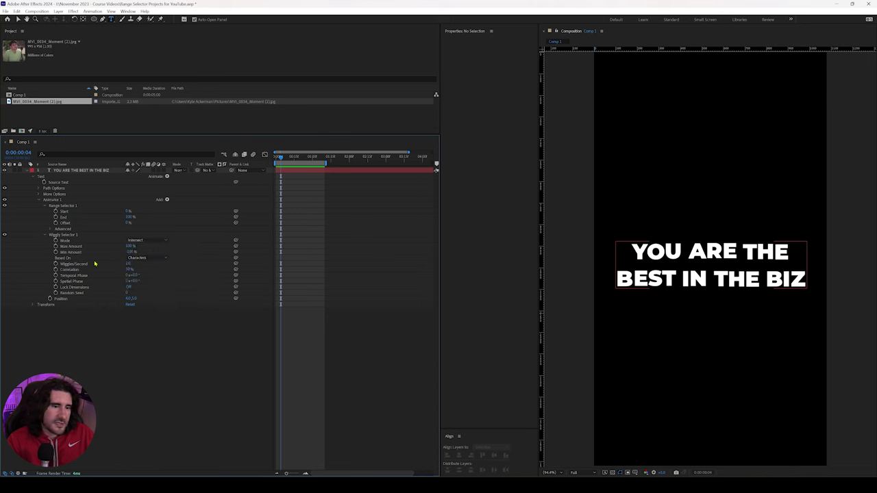
left_click(144, 257)
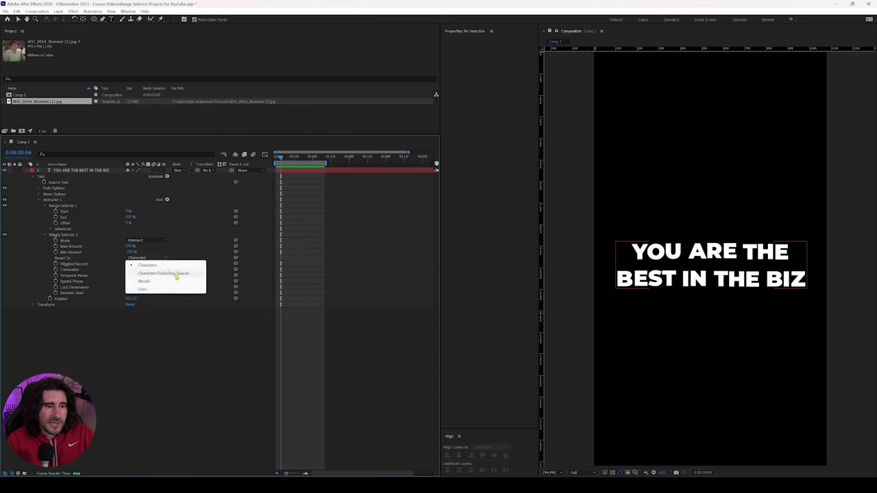
Preview the wiggle based on Words, then Lines, then return Based On to Characters
left_click(144, 281)
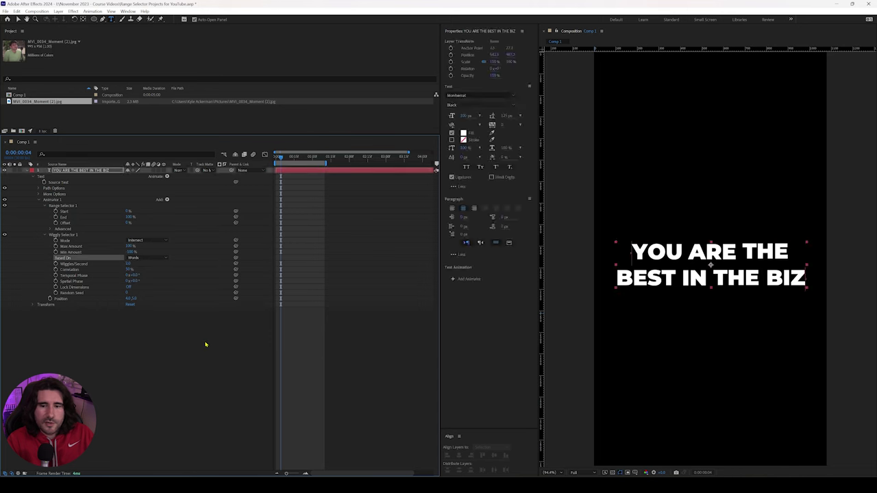
key("space")
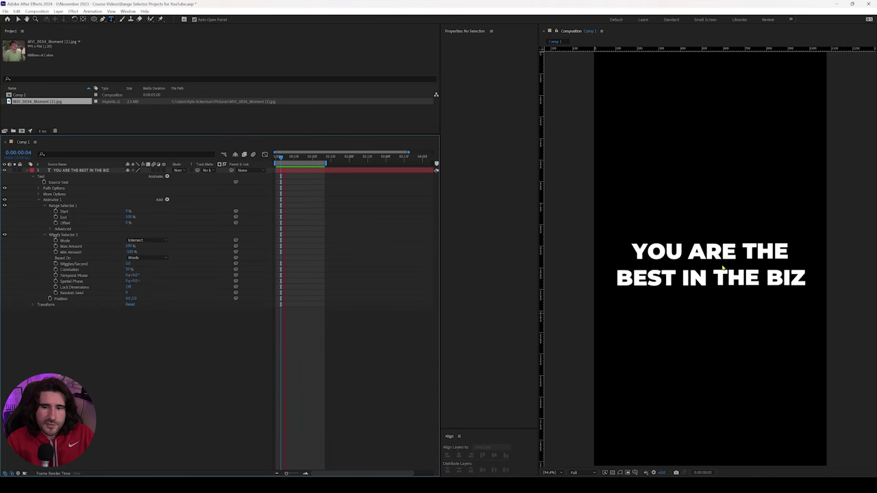
key("space")
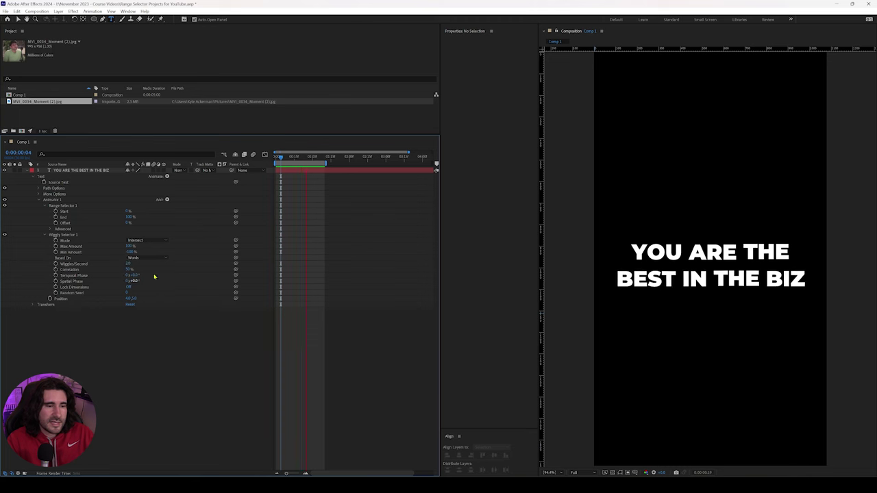
left_click(155, 258)
left_click(143, 290)
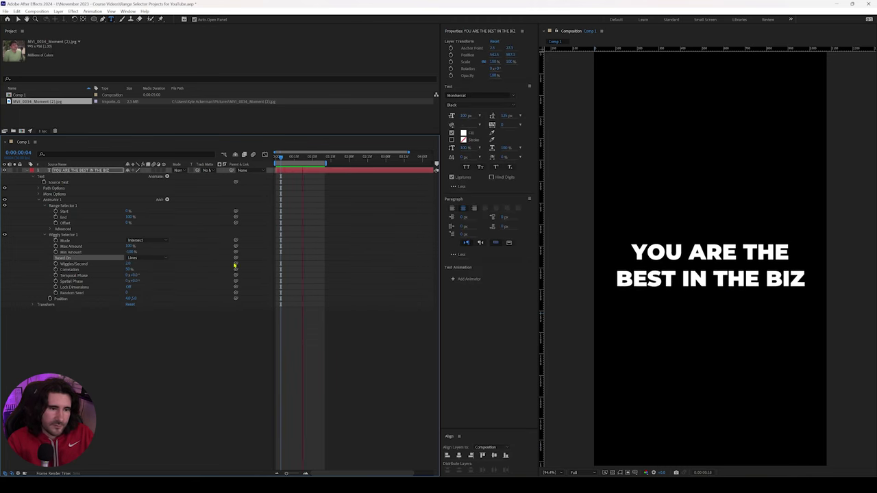
left_click(146, 258)
left_click(143, 265)
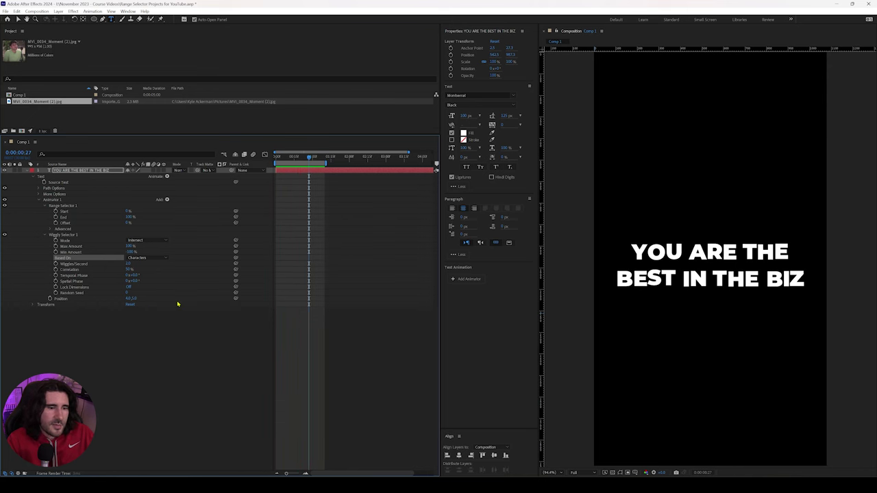
Push the Position offset to a large negative x and preview the scattered letters
left_click_drag(129, 299, 59, 293)
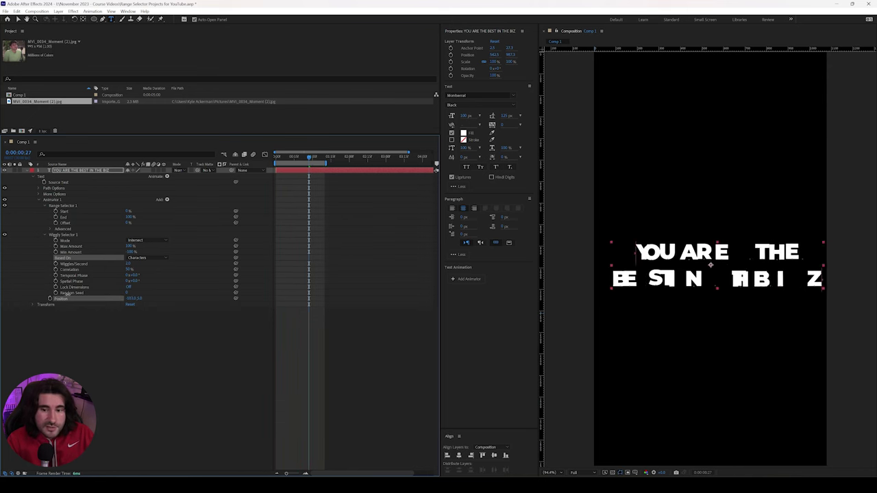
key("space")
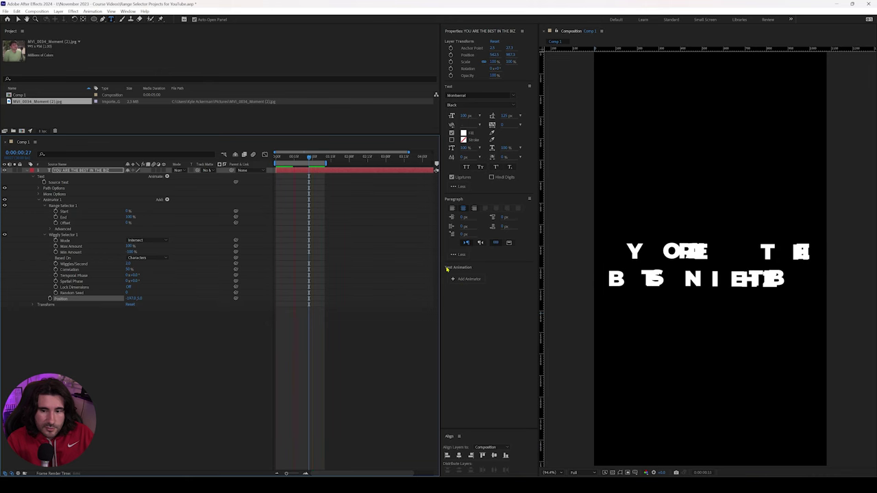
key("space")
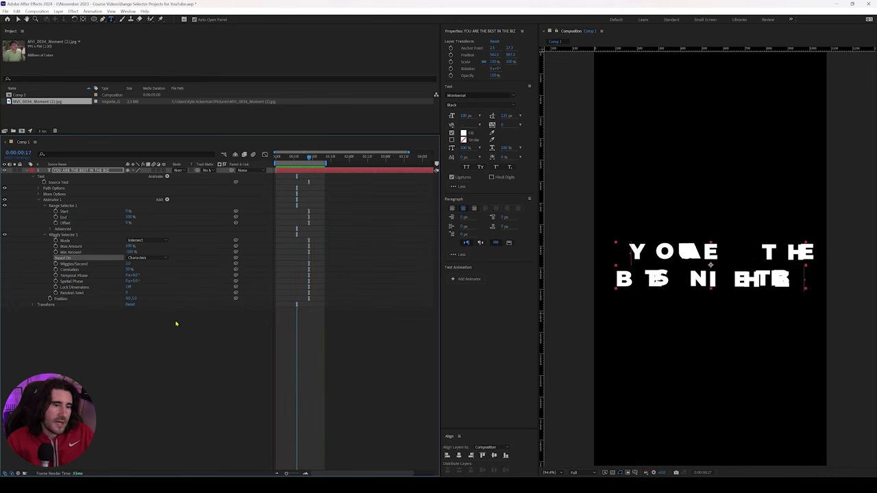
Raise Wiggles/Second to about 7 and preview the faster wiggle
left_click(127, 264)
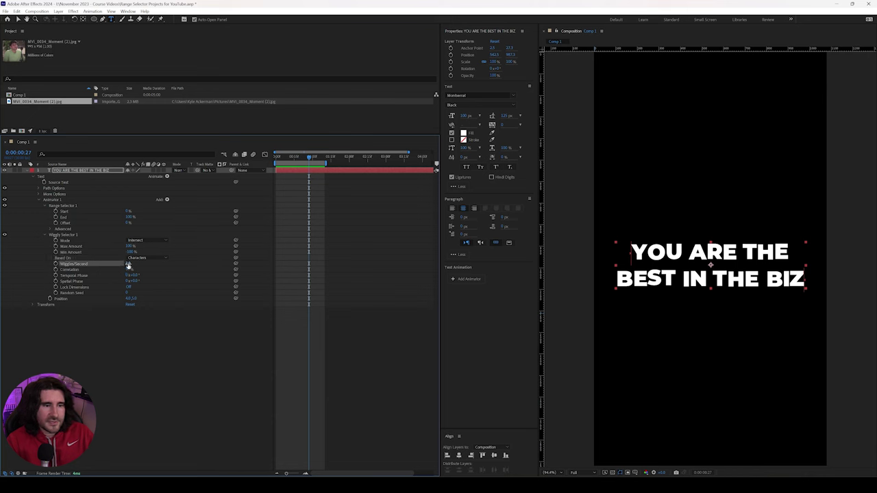
left_click_drag(127, 265, 165, 267)
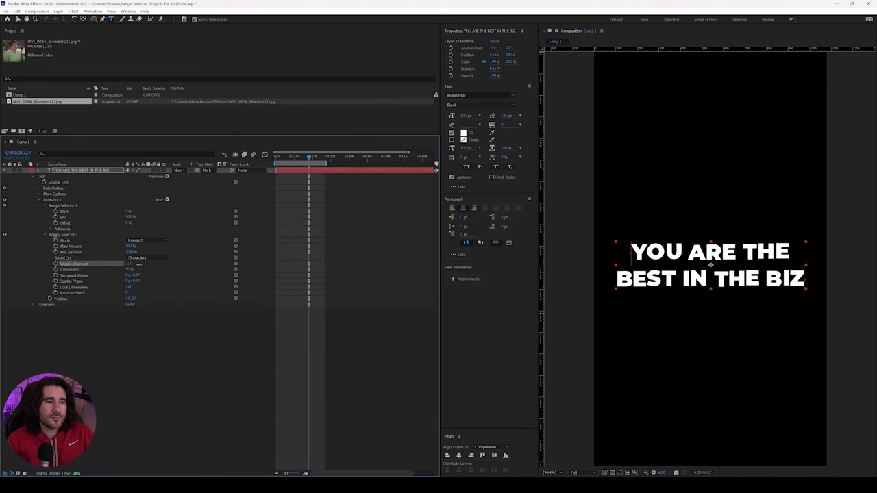
left_click(199, 341)
key("space")
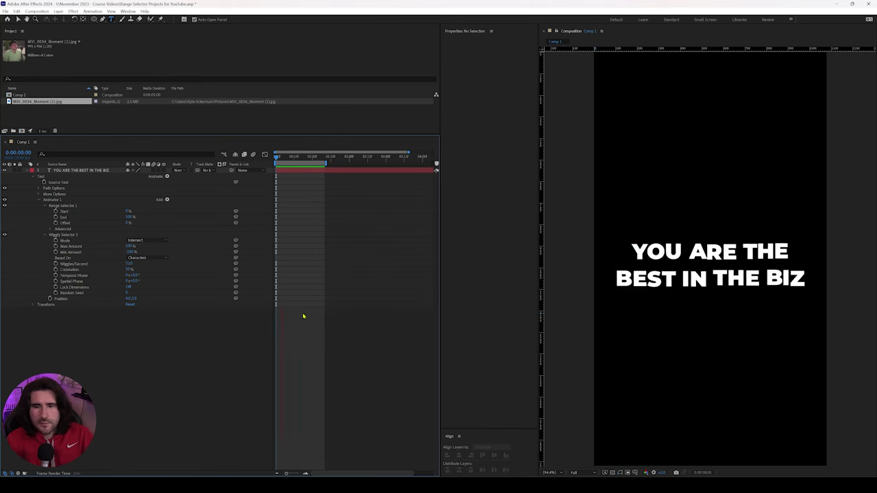
left_click(129, 263)
left_click(129, 264)
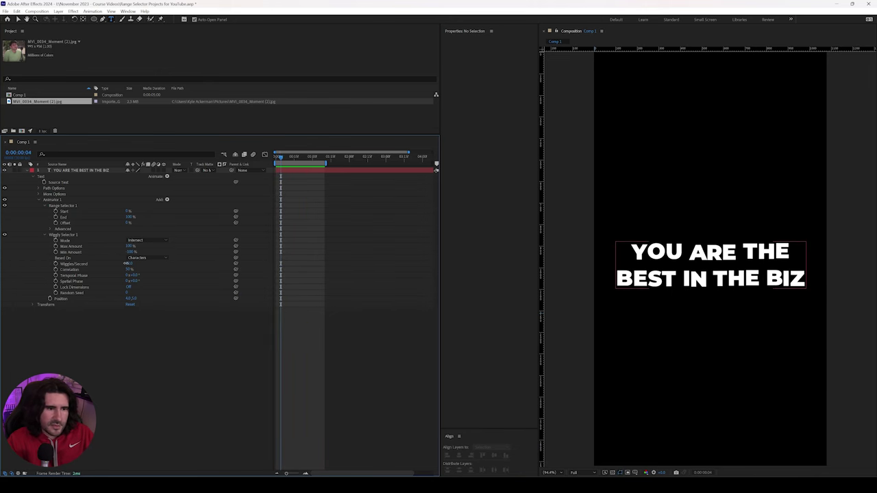
key("Return")
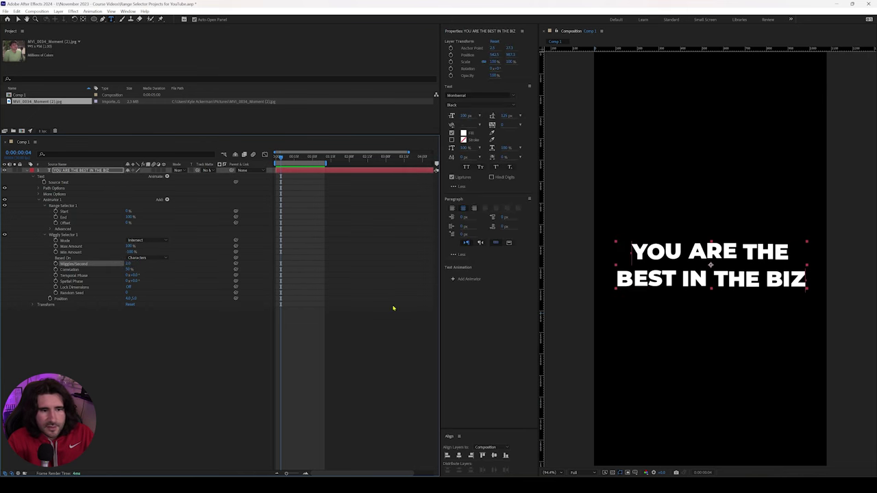
left_click(359, 322)
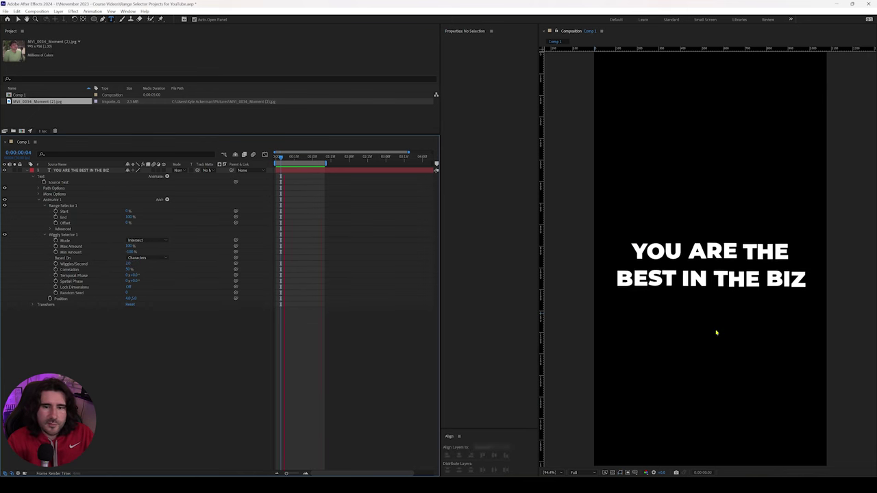
Set Correlation to 0% and preview the uncorrelated character wiggle
left_click(128, 269)
type("0")
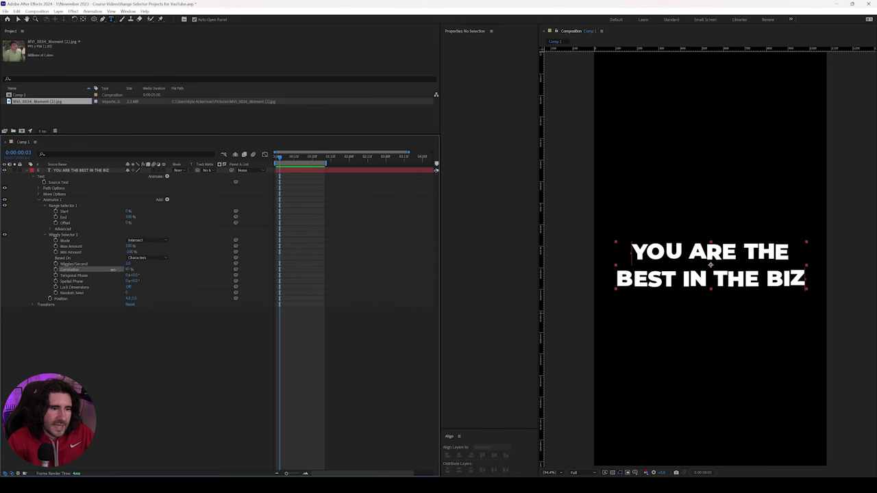
key("Return")
left_click(378, 357)
key("space")
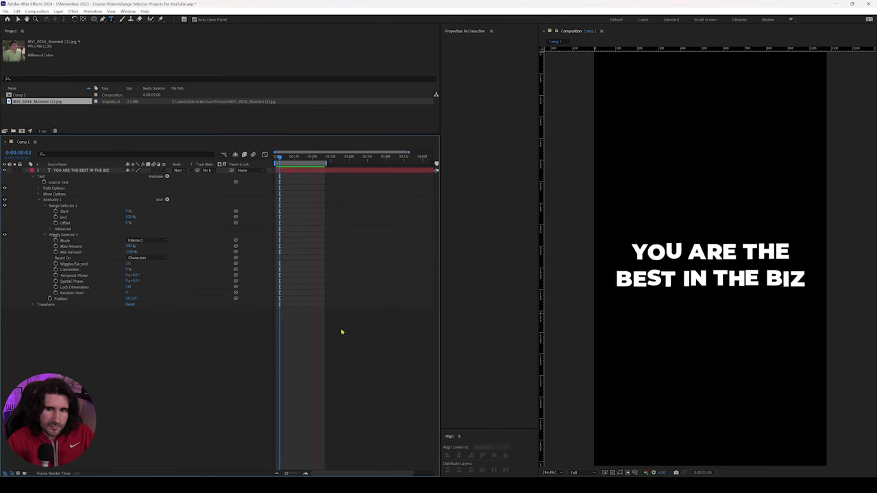
key("space")
Raise Correlation to 100% and preview the fully correlated wiggle
left_click_drag(126, 269, 137, 268)
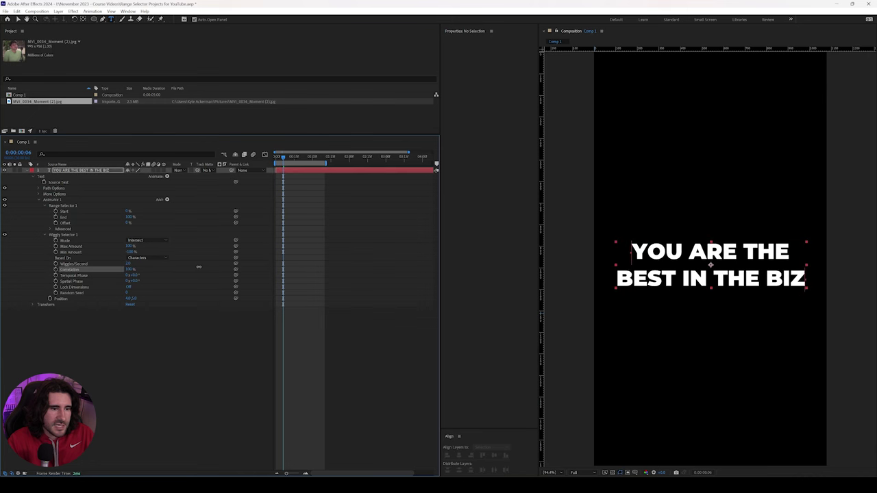
left_click(360, 345)
key("space")
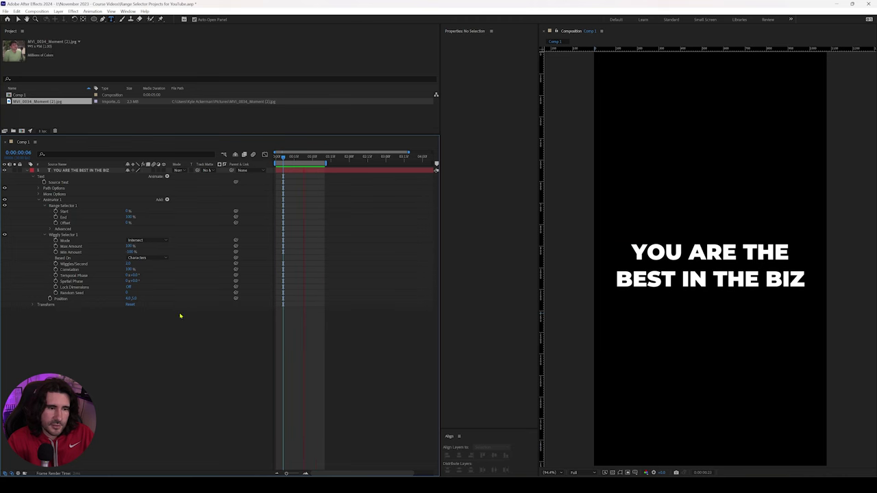
left_click(131, 269)
Settle Correlation at 50%, then check the Temporal Phase and Spatial Phase properties
left_click(130, 269)
type("50")
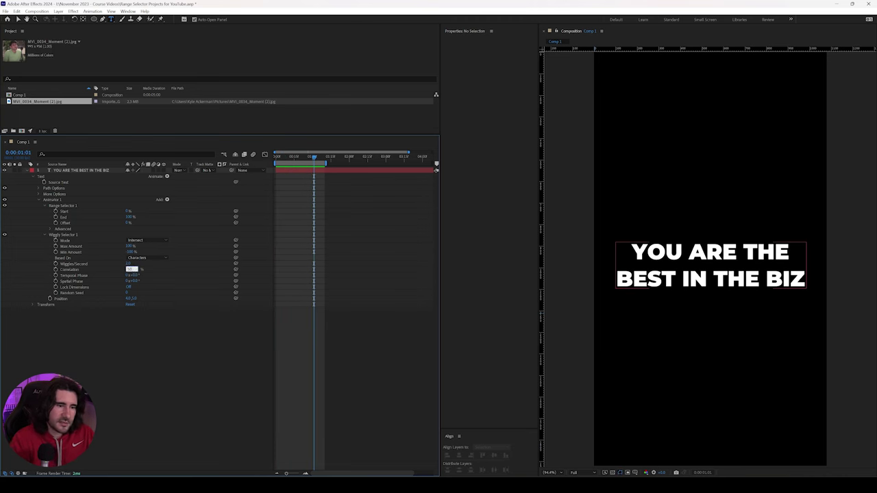
key("Return")
left_click(85, 275)
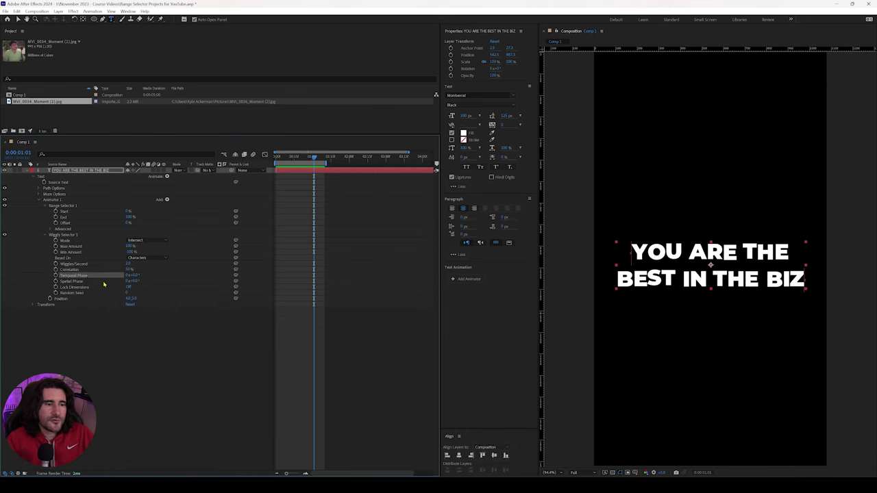
left_click(89, 282)
left_click(105, 346)
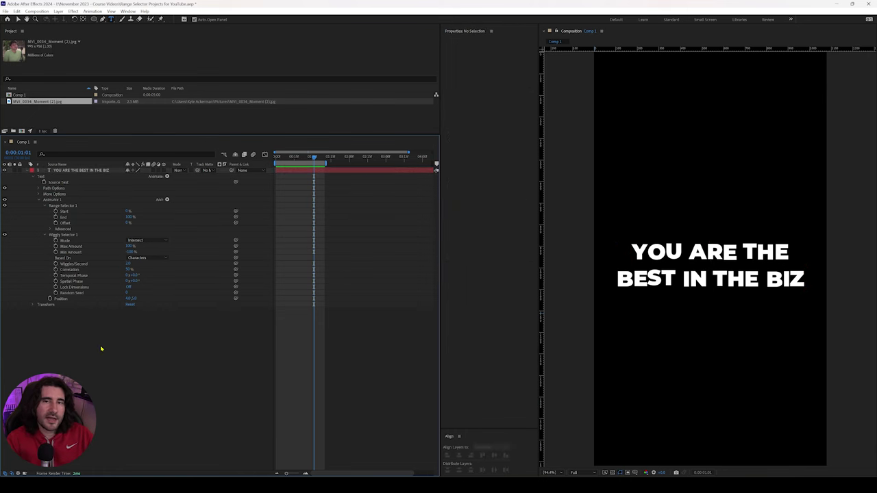
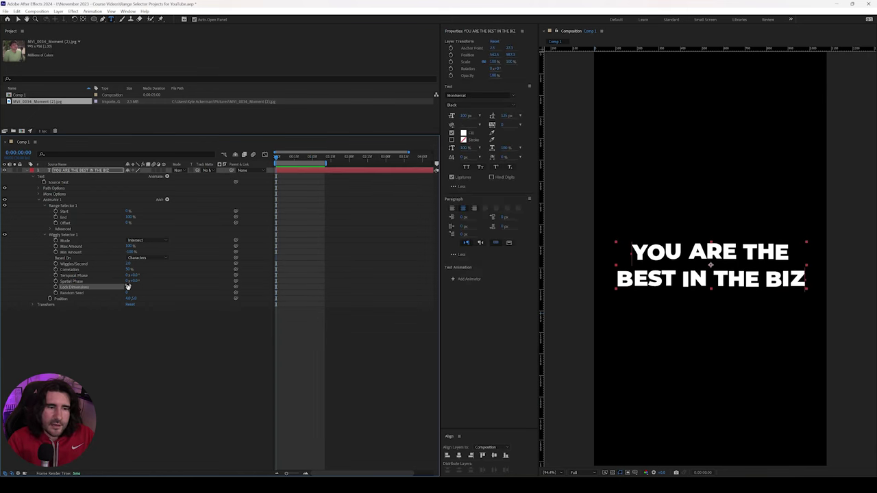
Preview the wiggly text from the first frame, then set the Wiggly Selector's Based On to Words
left_click(386, 246)
key("space")
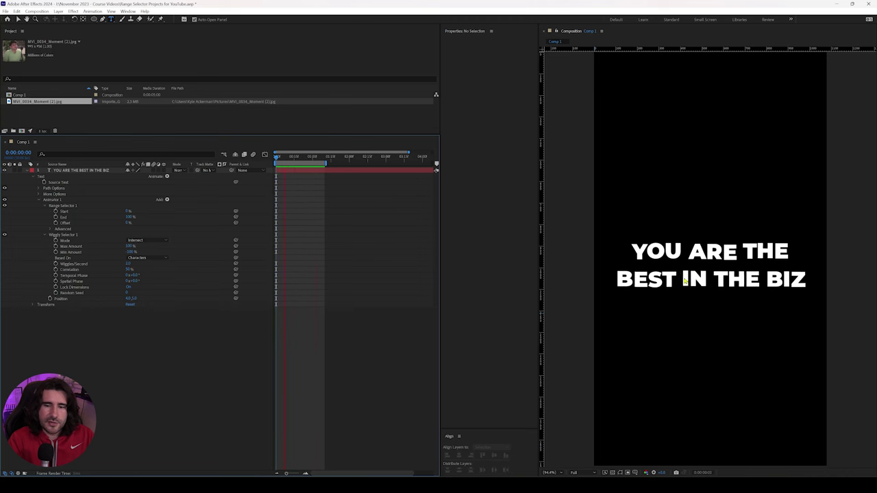
left_click(148, 258)
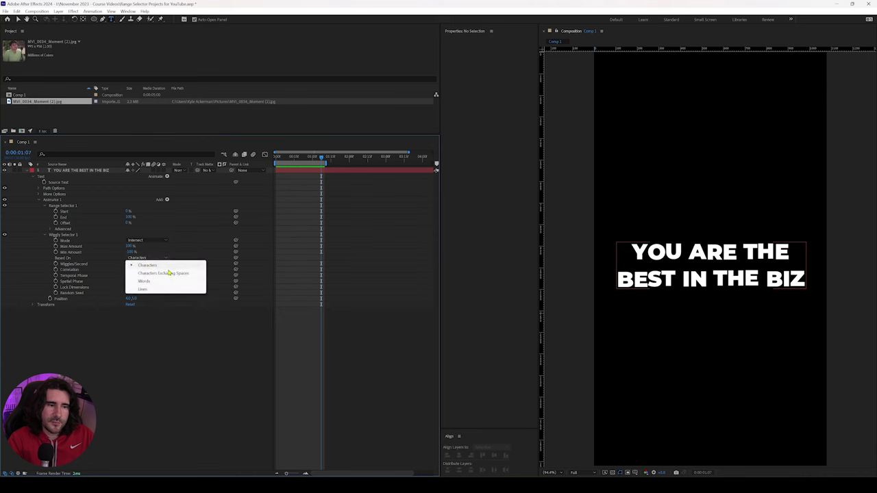
left_click(159, 281)
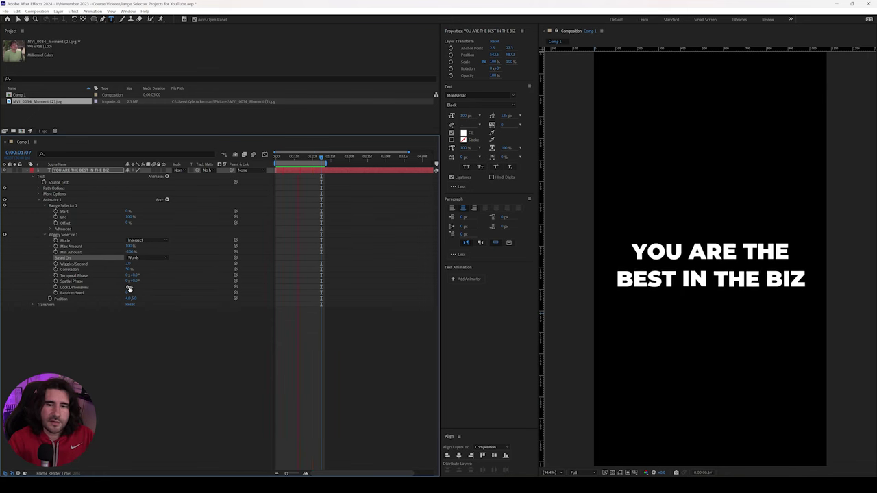
Toggle Lock Dimensions, set Random Seed to 5, and review the wiggle from the start
left_click(129, 288)
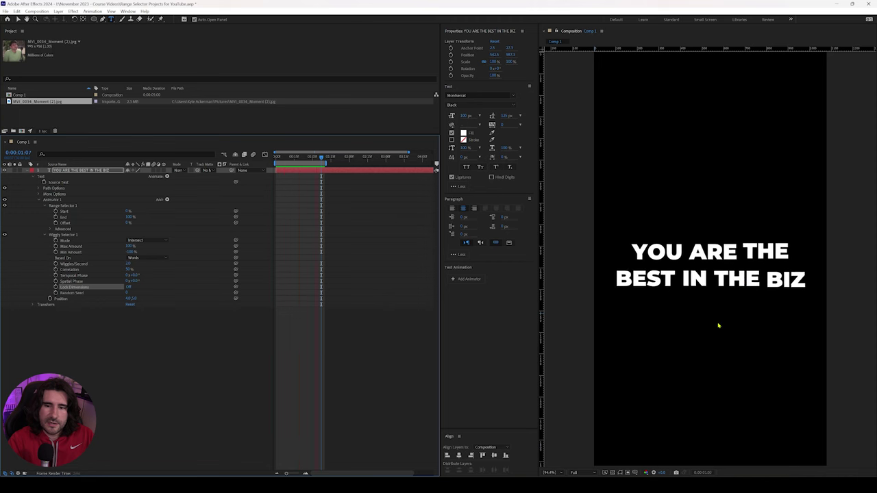
left_click(71, 292)
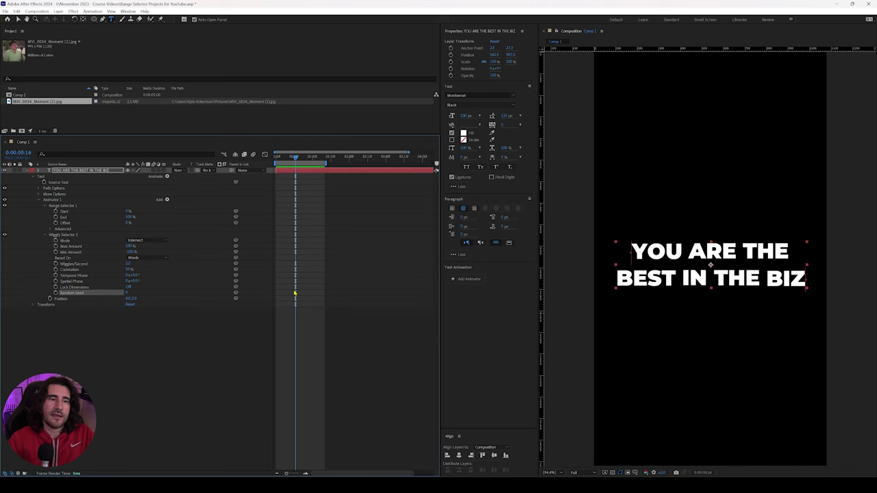
left_click(127, 292)
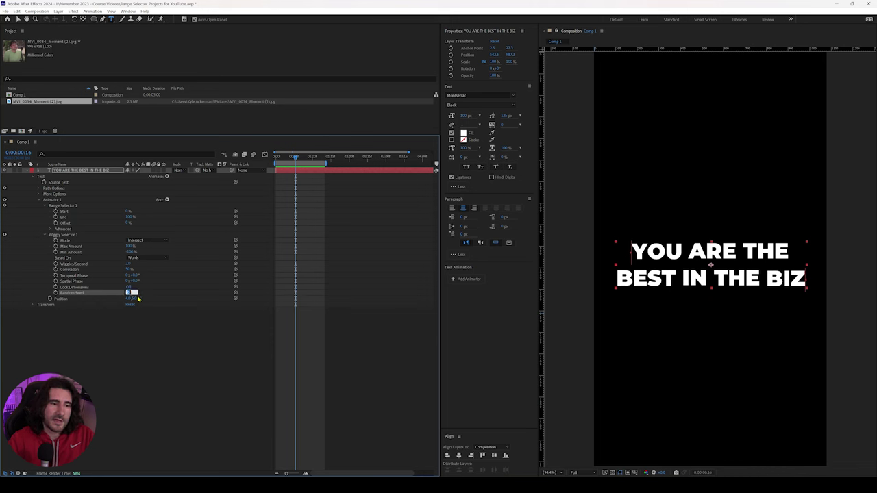
type("5")
key("Return")
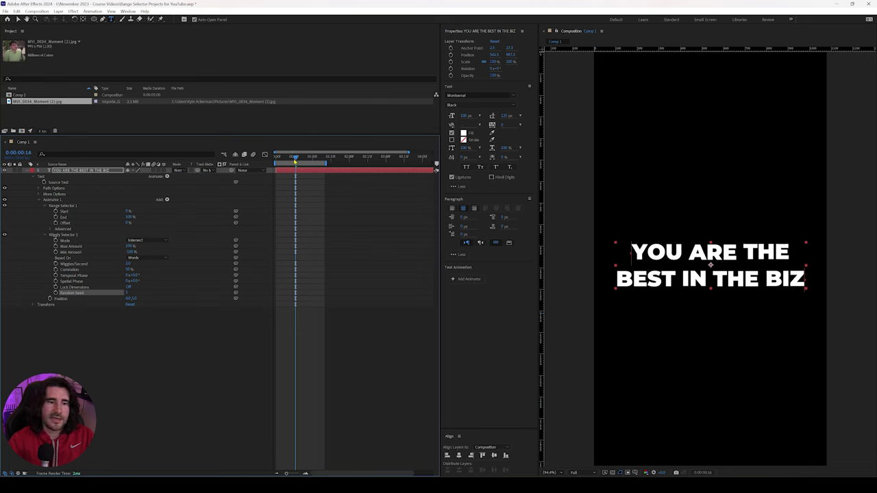
mouse_move(294, 159)
left_mouse_down()
mouse_move(276, 159)
mouse_move(289, 159)
left_mouse_up()
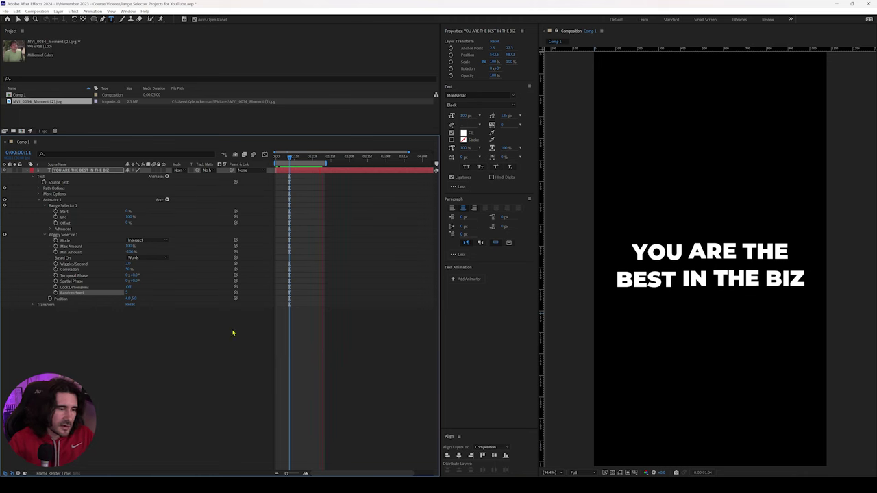
left_click(162, 328)
key("Home")
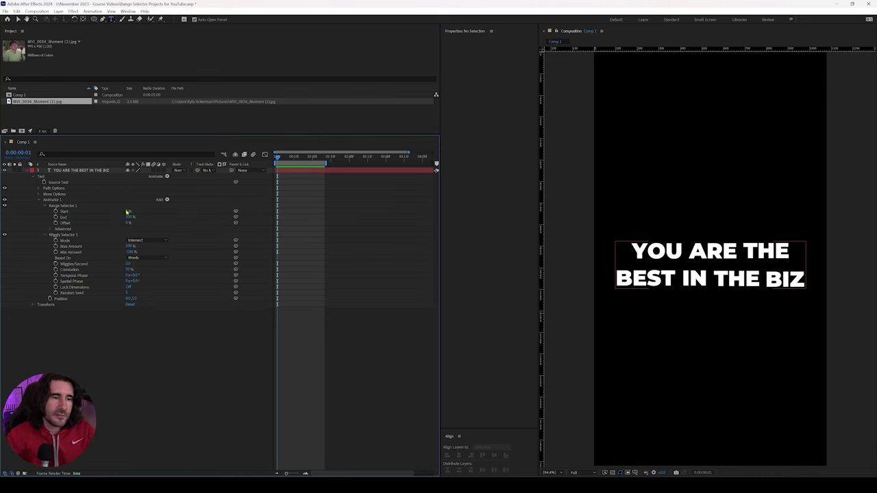
Delete Wiggly Selector 1 from the text animator, leaving its Add menu unused
left_click(75, 235)
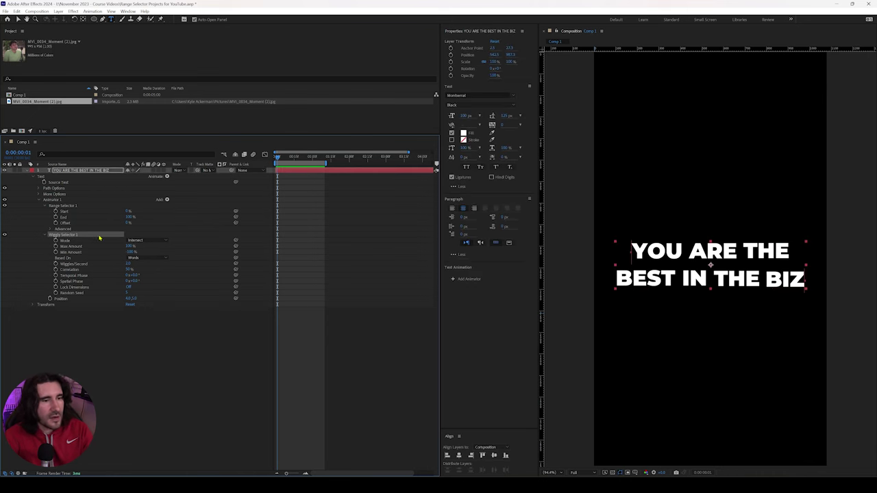
key("Delete")
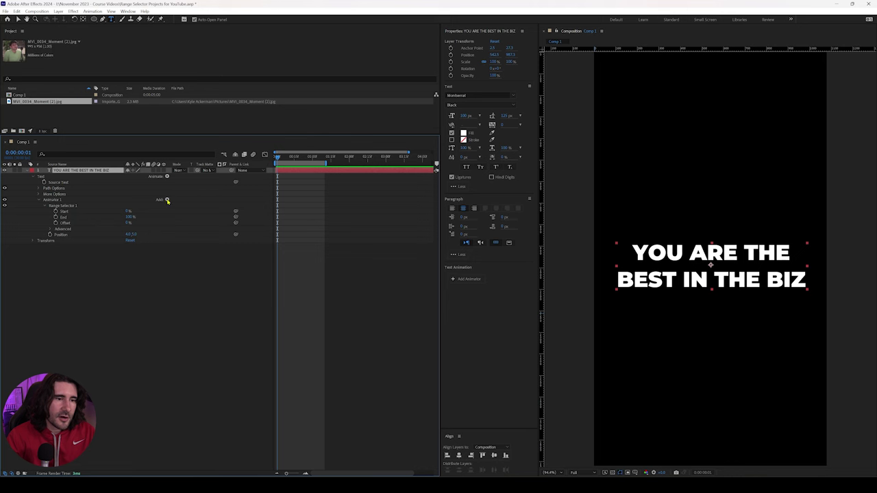
left_click(166, 199)
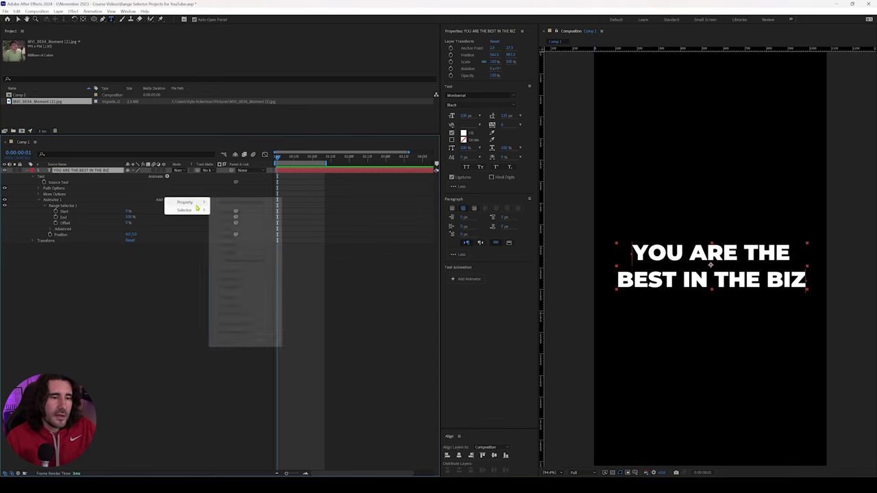
mouse_move(190, 212)
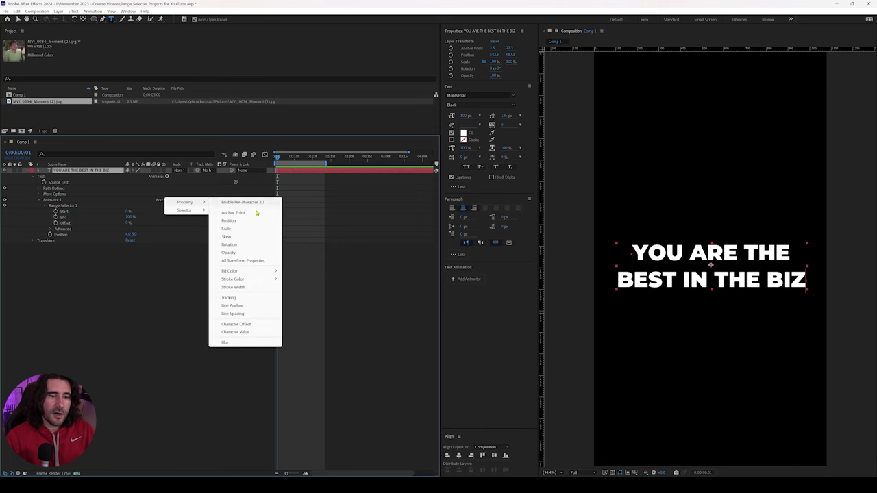
left_click(157, 321)
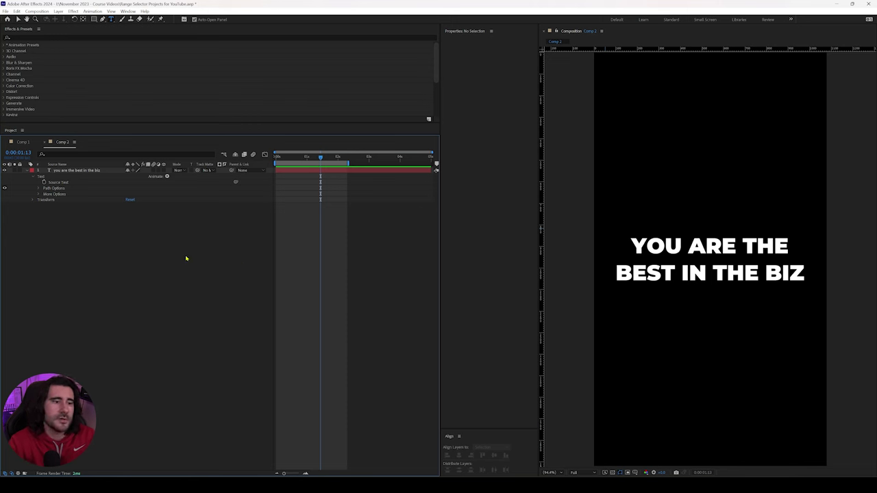
Give the Comp 2 text layer a Position animator with an added Blur property
left_click(710, 259)
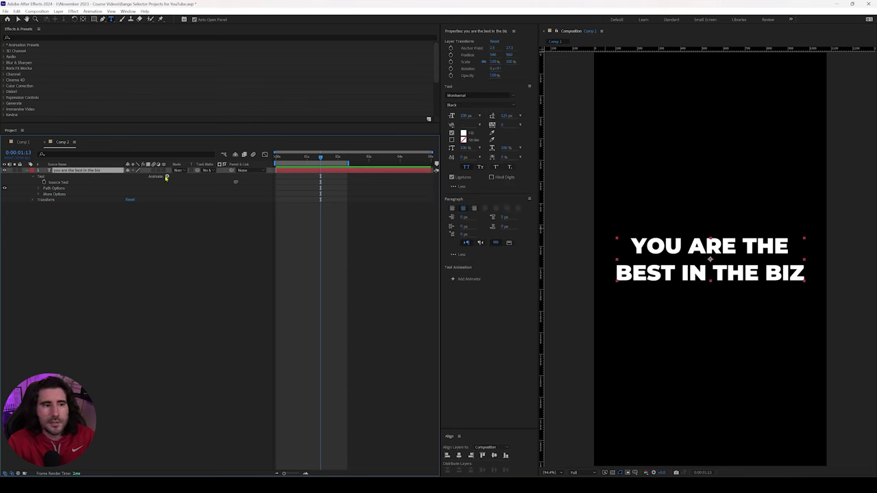
left_click(167, 176)
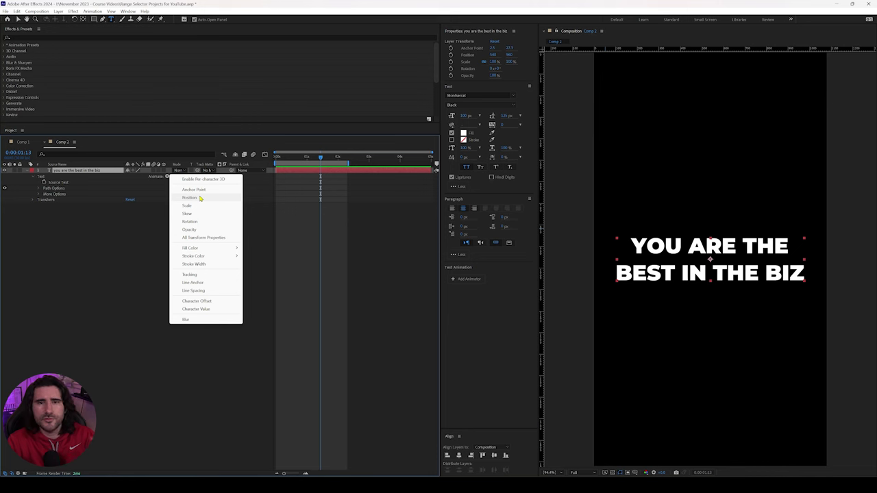
left_click(200, 198)
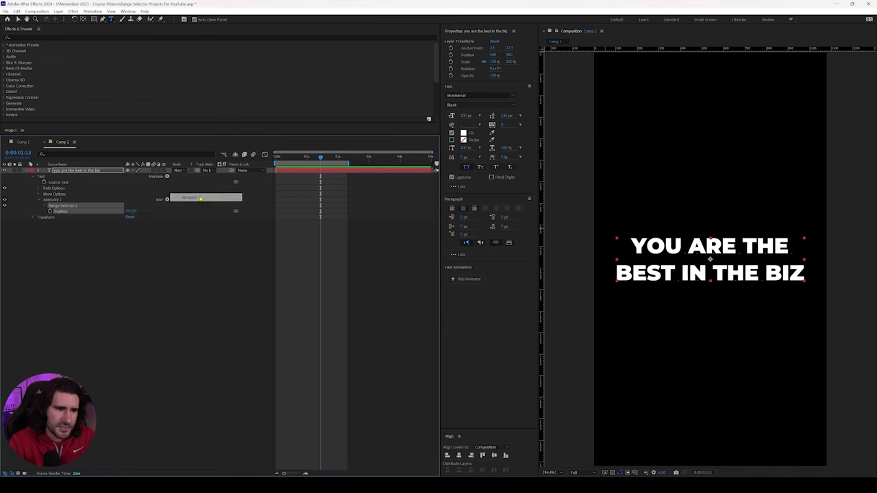
left_click(166, 200)
mouse_move(175, 203)
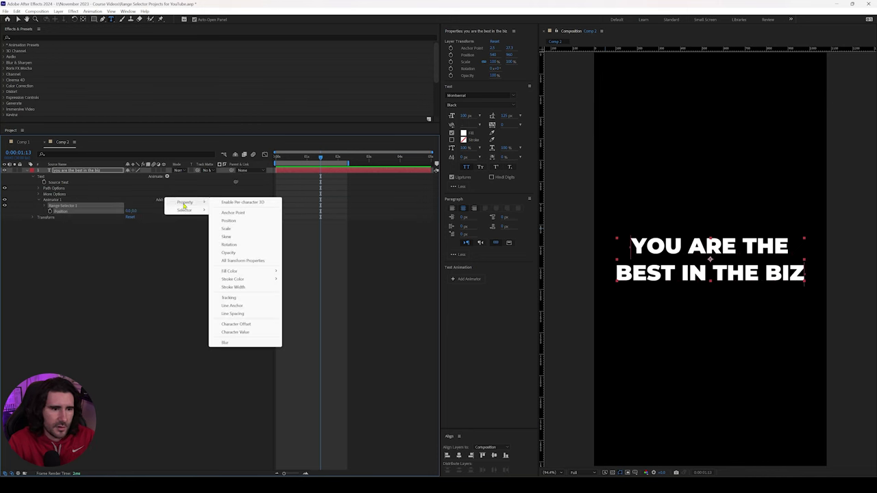
left_click(236, 344)
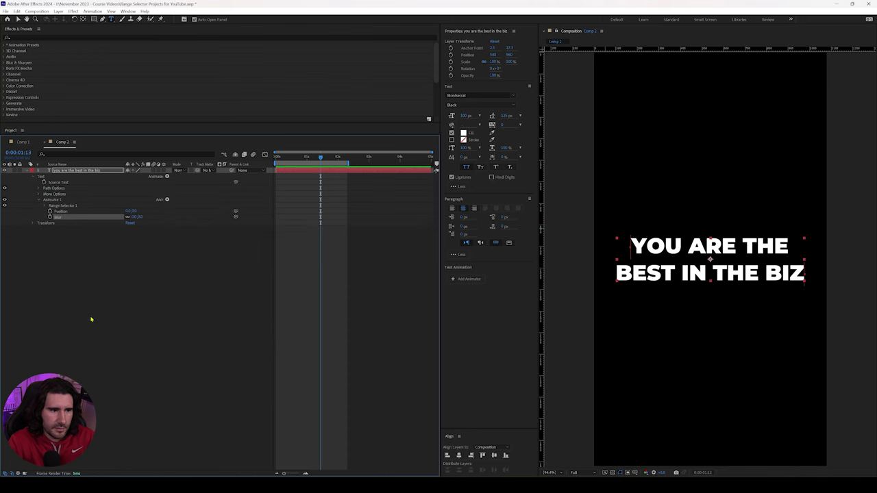
Set the Range Selector's Advanced Based On to Words and preview
left_click(45, 205)
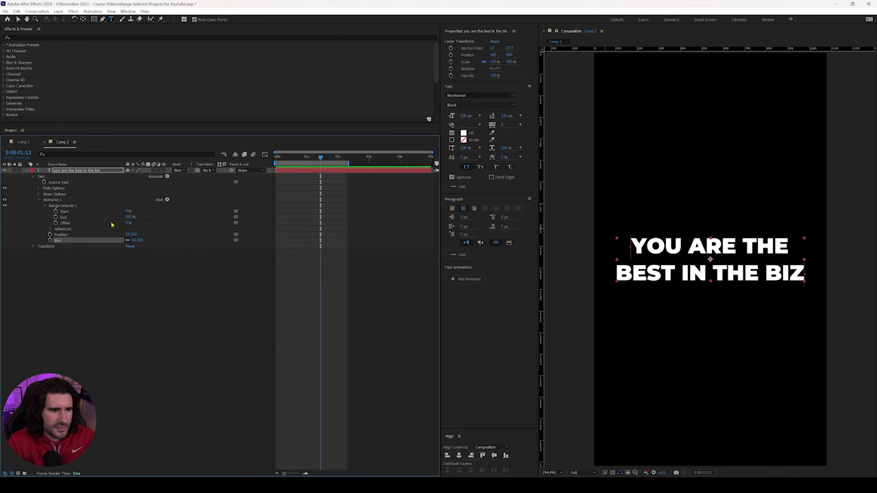
left_click(52, 229)
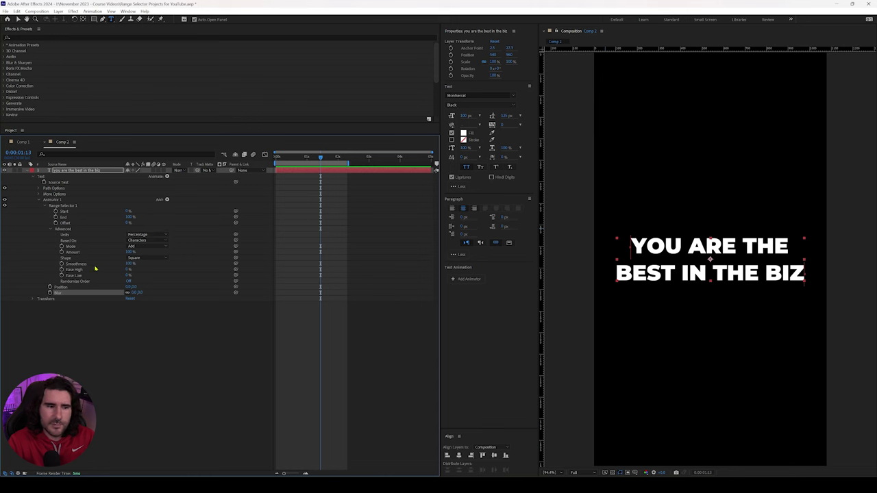
left_click(162, 241)
left_click(163, 264)
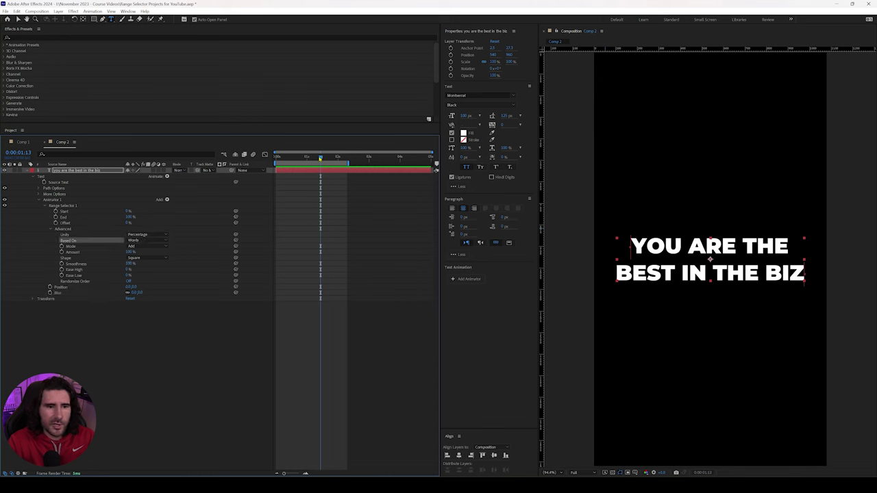
key("space")
key("space")
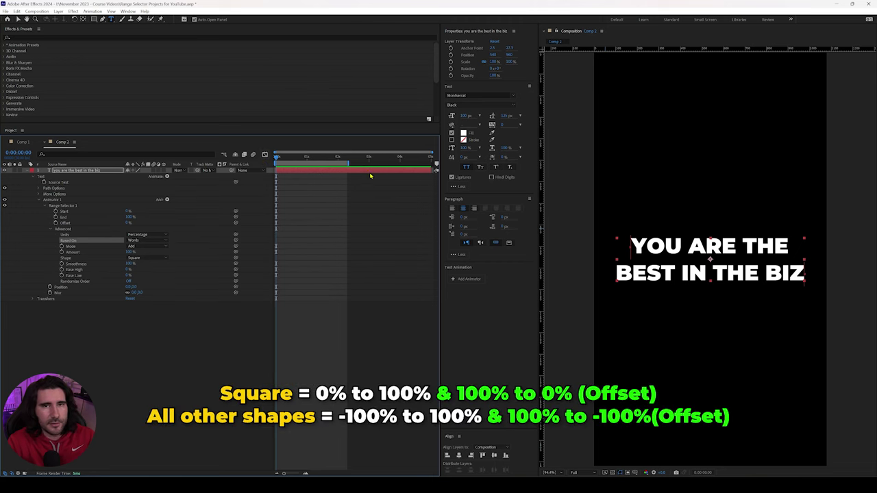
Keyframe Offset at the start and set it to 100% at the one-second mark
left_click(55, 223)
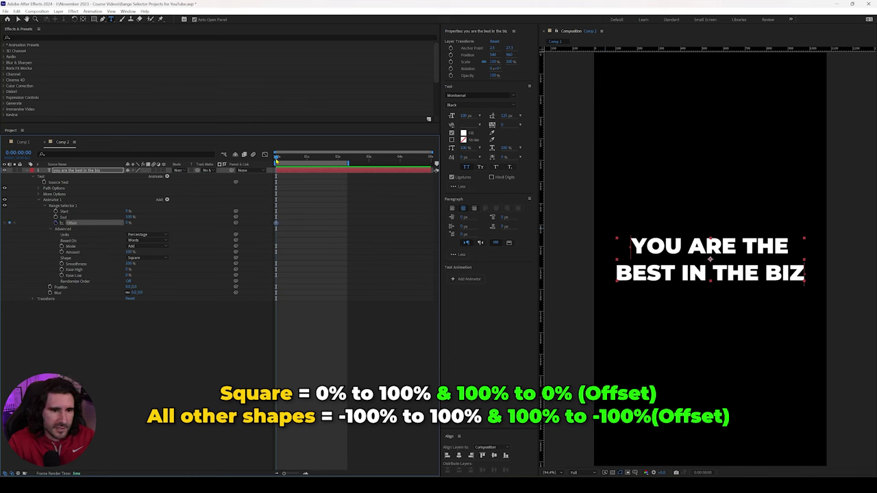
left_click_drag(276, 160, 307, 162)
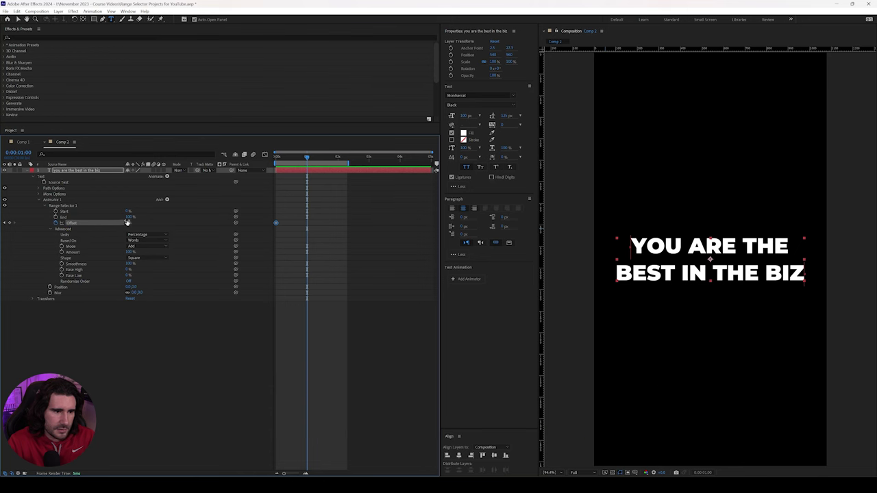
left_click(128, 222)
type("100")
key("Return")
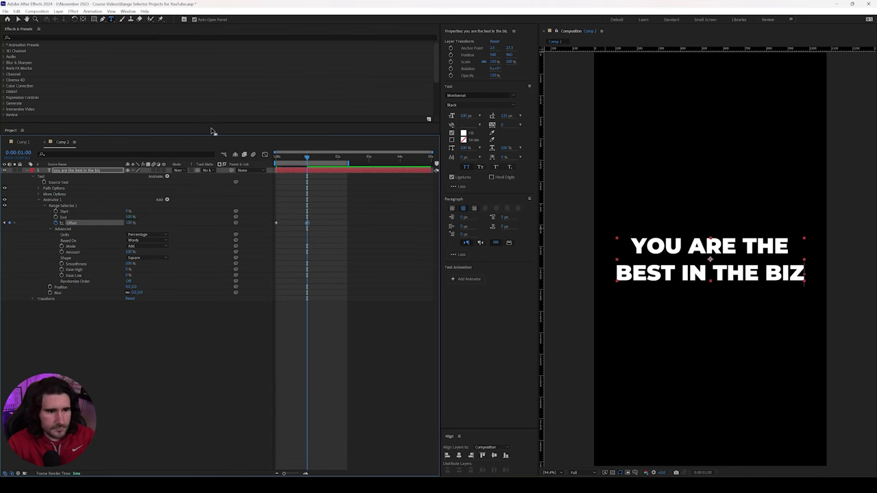
left_click_drag(306, 159, 276, 158)
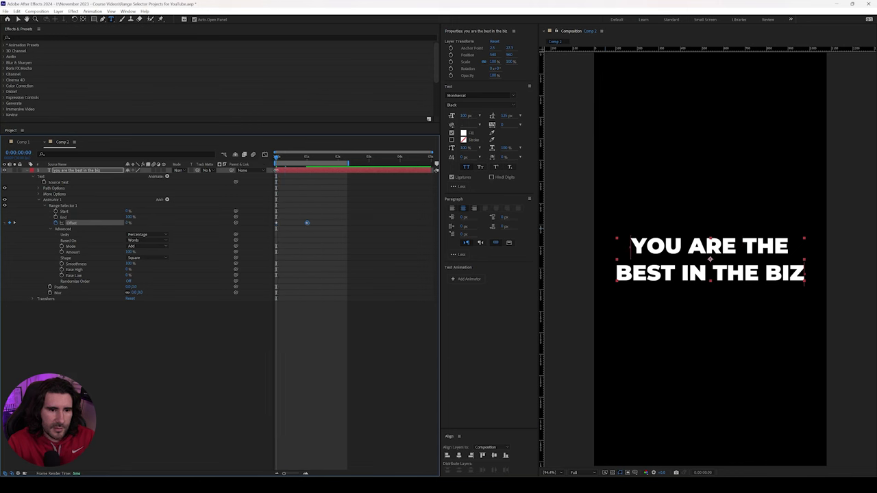
Set Position's vertical value to 250 and preview the word-by-word animation
left_click(134, 287)
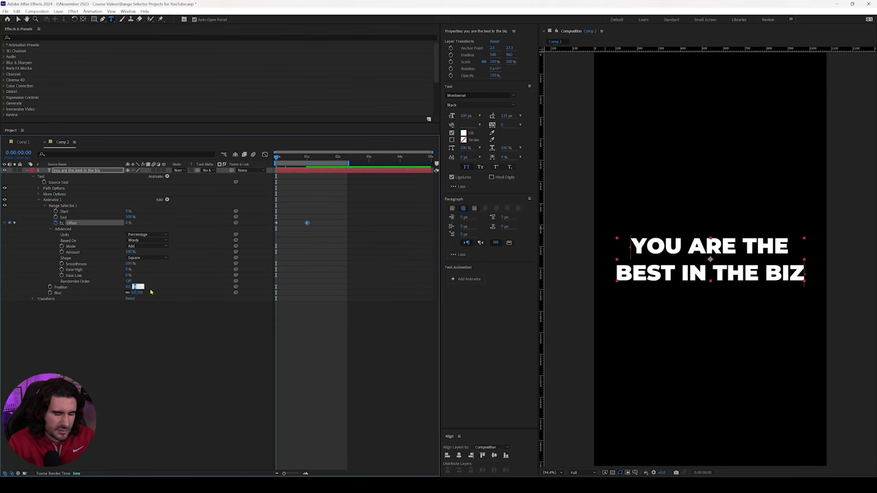
type("250")
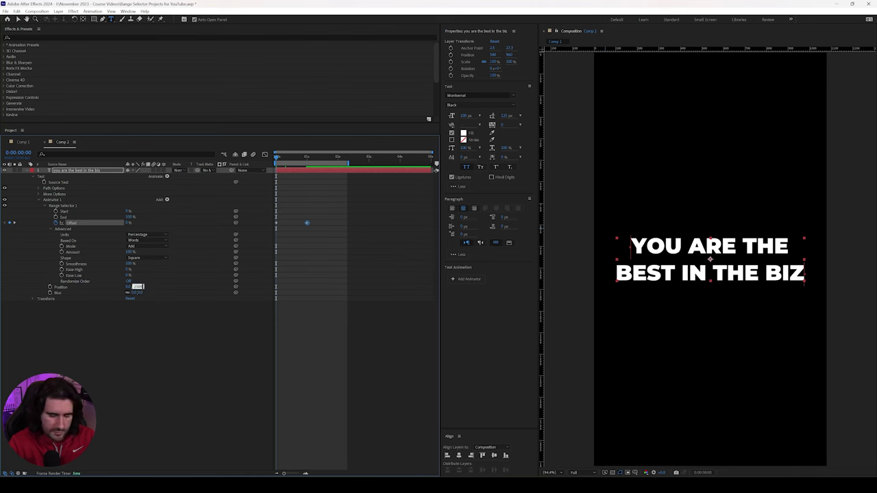
key("Return")
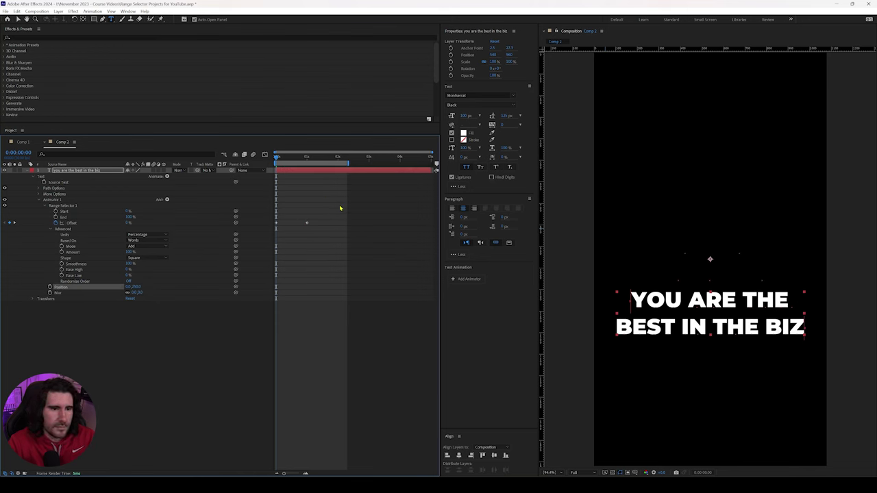
left_click(288, 193)
key("space")
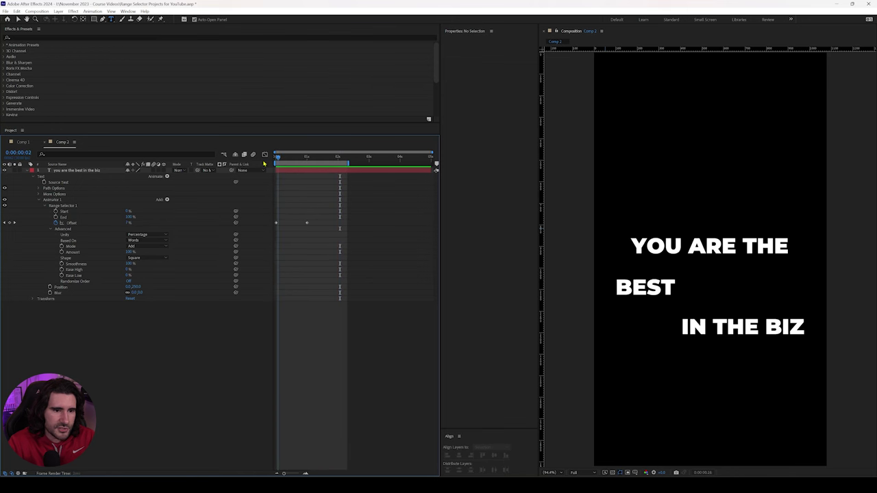
Set the animator's Blur amount to 200 and preview the blur-in
left_click(141, 293)
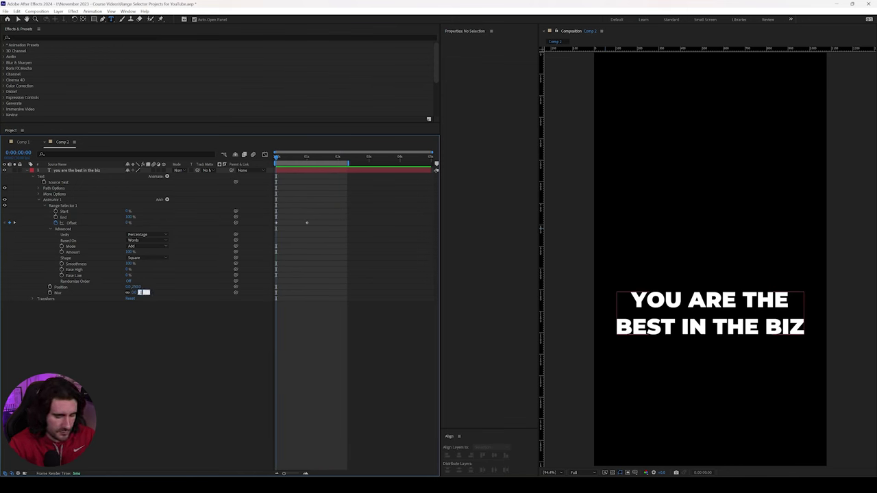
type("200")
key("Return")
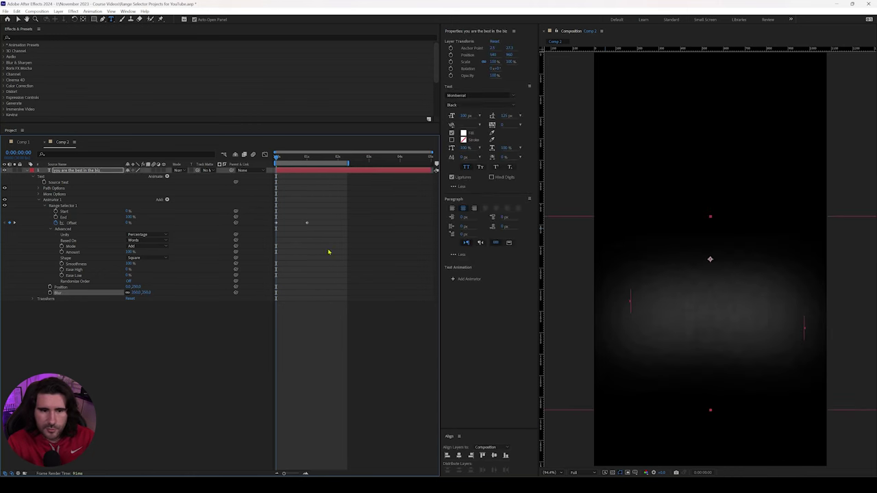
left_click(347, 352)
key("space")
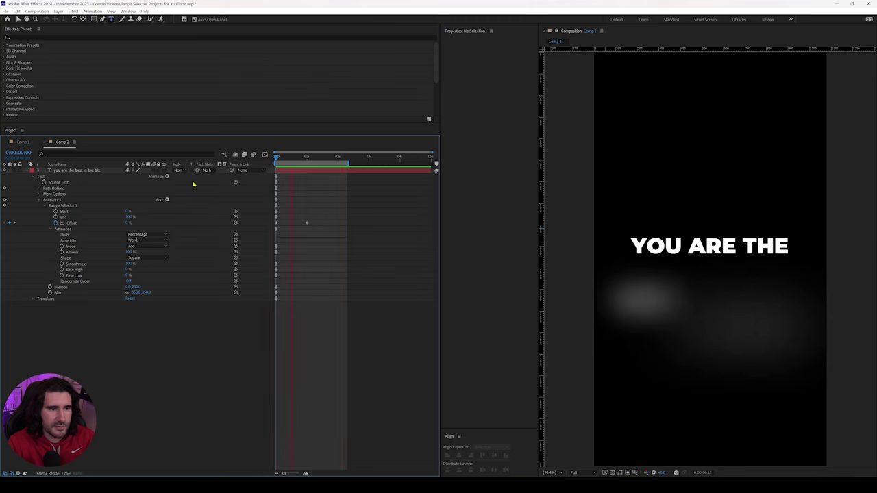
Replay the blur-in from the start and select both Offset keyframes
key("space")
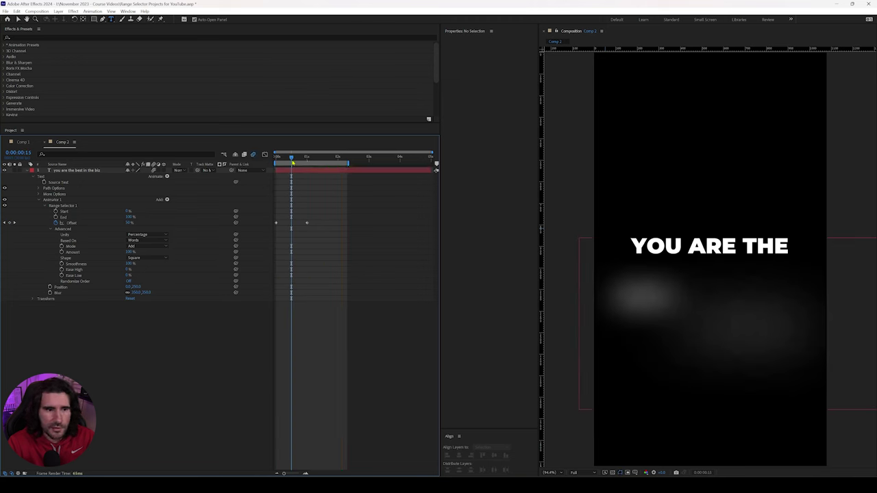
left_click_drag(290, 157, 276, 157)
key("space")
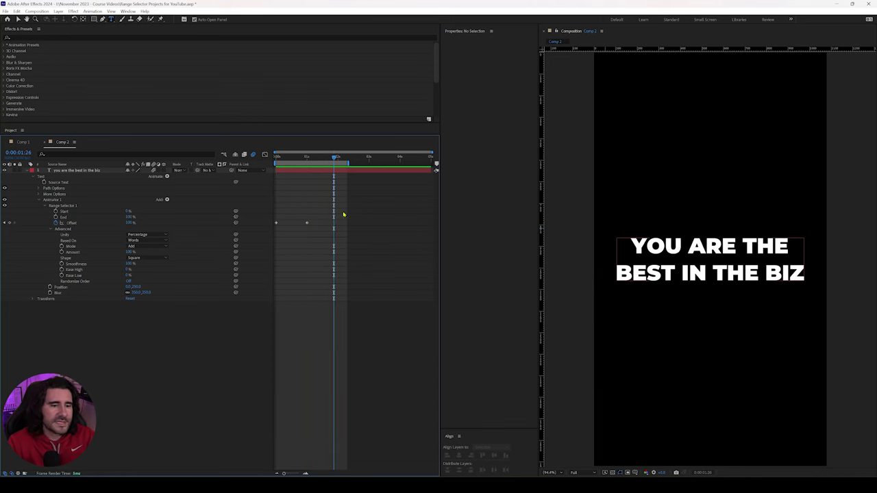
left_click_drag(322, 215, 273, 236)
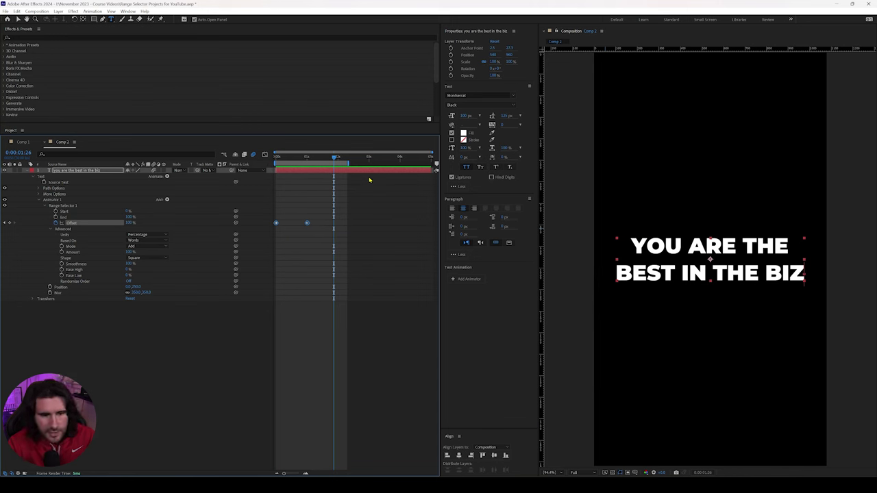
Paste the Offset keyframes later and time-reverse them, previewing the in-and-out animation
key("ctrl+v")
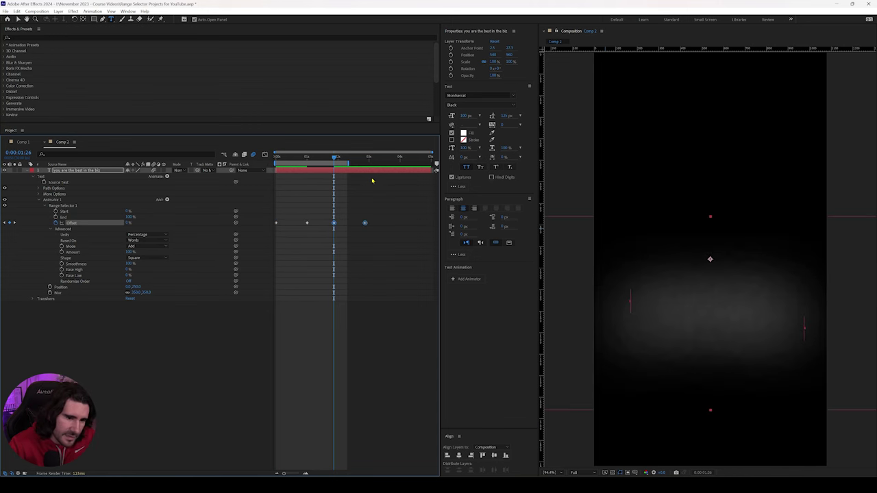
right_click(365, 225)
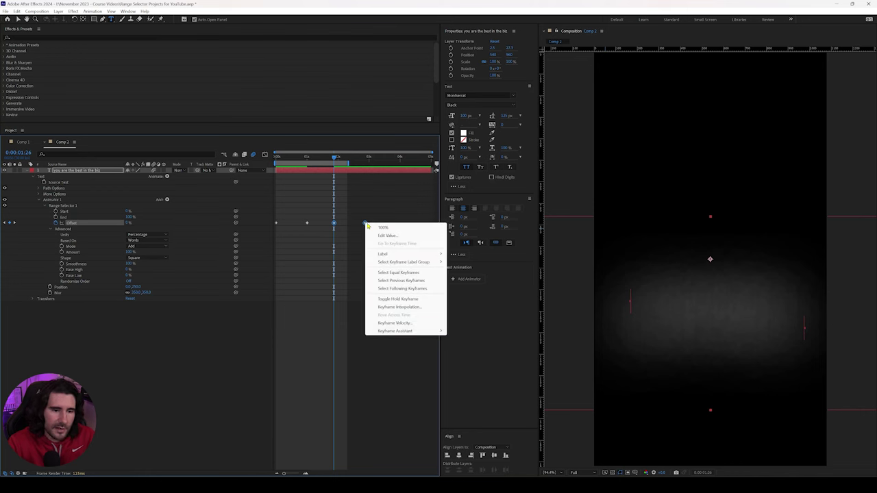
mouse_move(406, 332)
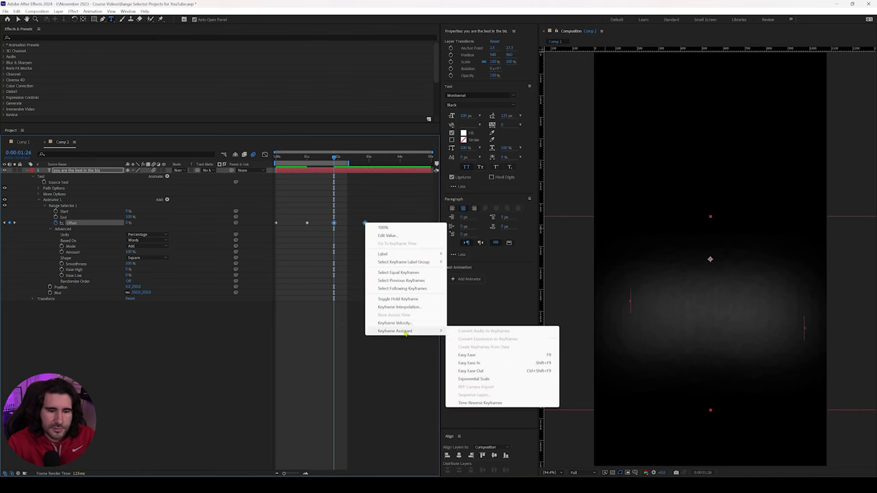
left_click(480, 403)
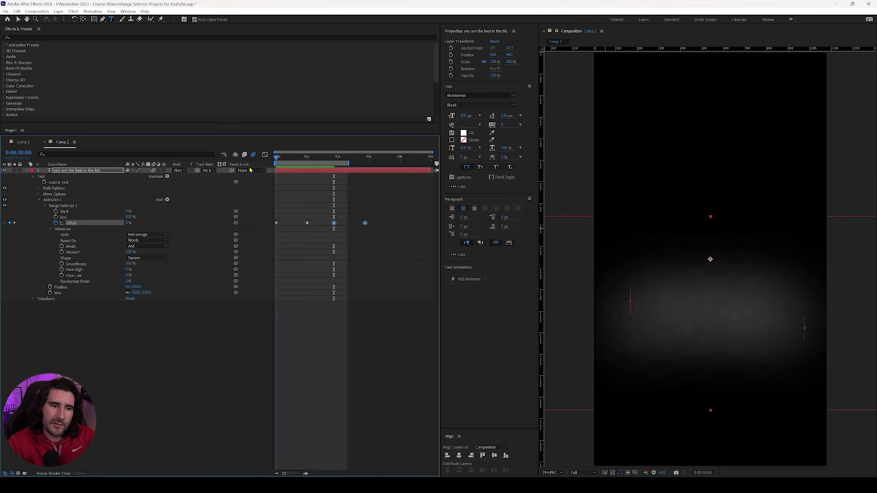
left_click_drag(335, 159, 275, 159)
key("space")
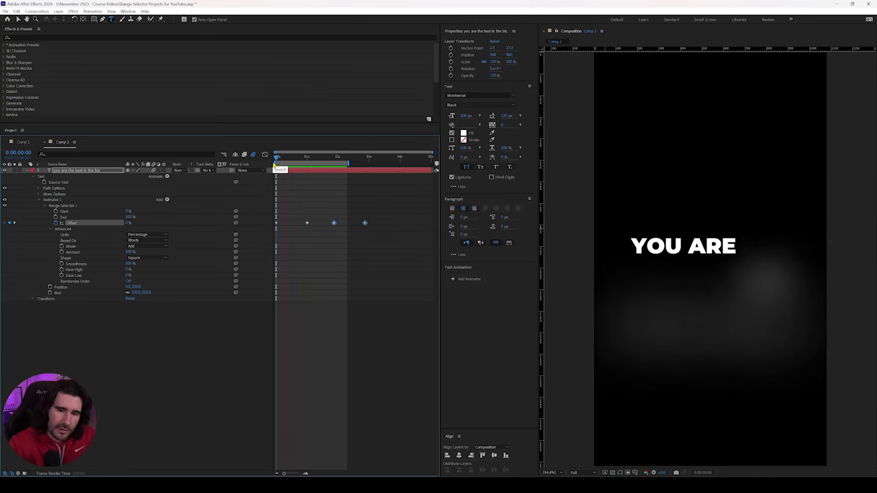
key("space")
Extend the work area to about three seconds, preview, and delete the reversed Offset keyframes
left_click_drag(349, 163, 374, 163)
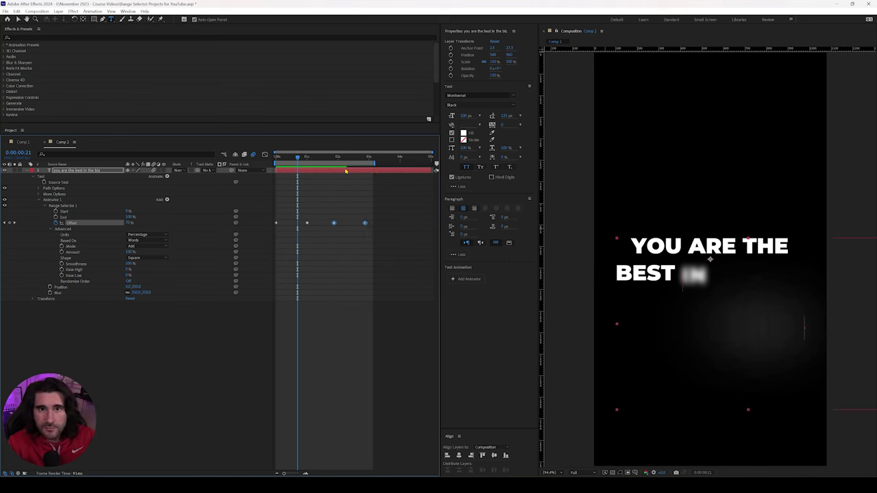
key("space")
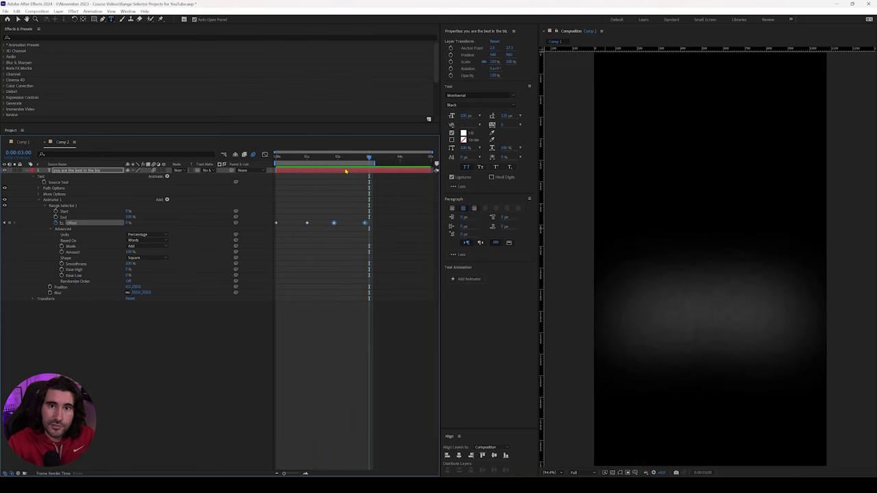
key("space")
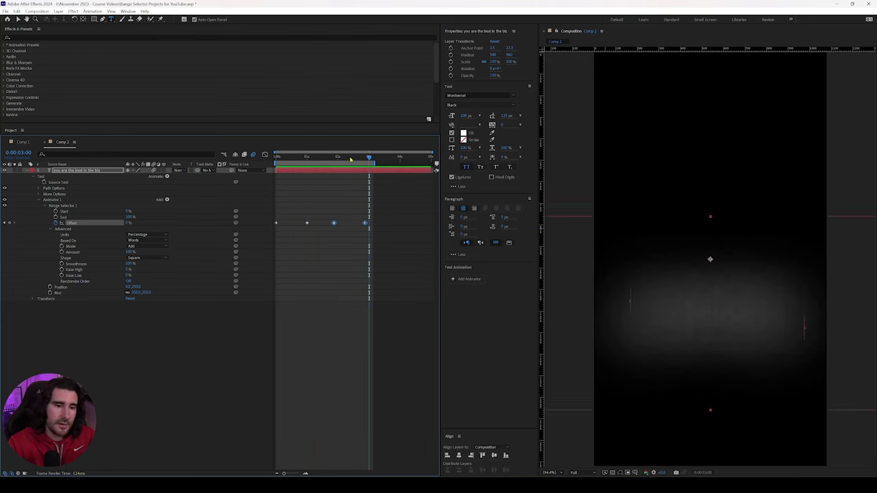
left_click_drag(386, 204, 329, 242)
key("Delete")
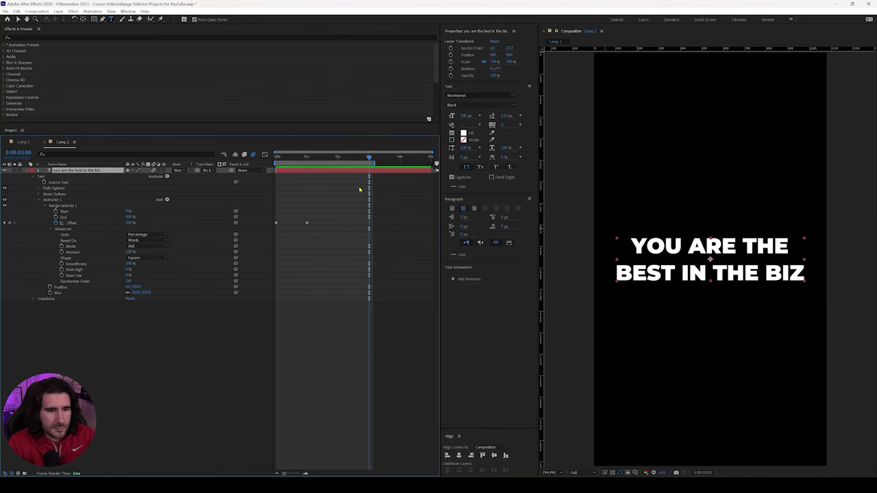
left_click_drag(371, 158, 324, 157)
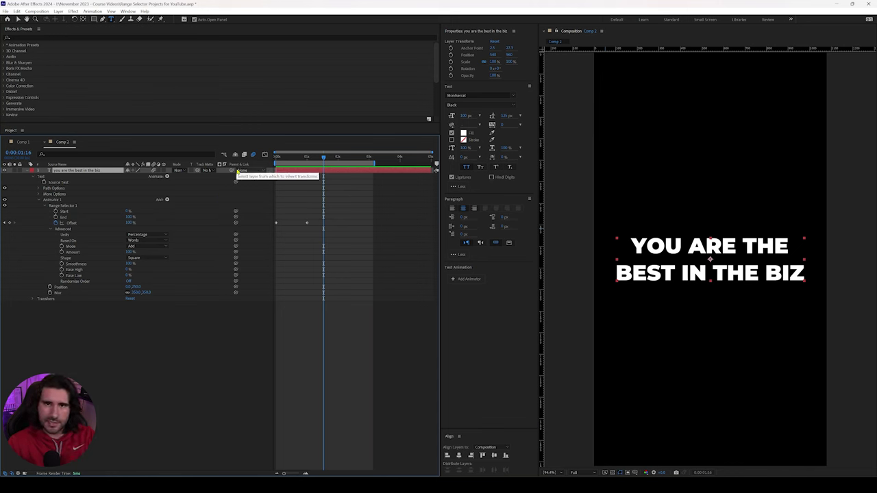
Add a second Range selector to Animator 1
left_click(167, 200)
mouse_move(178, 212)
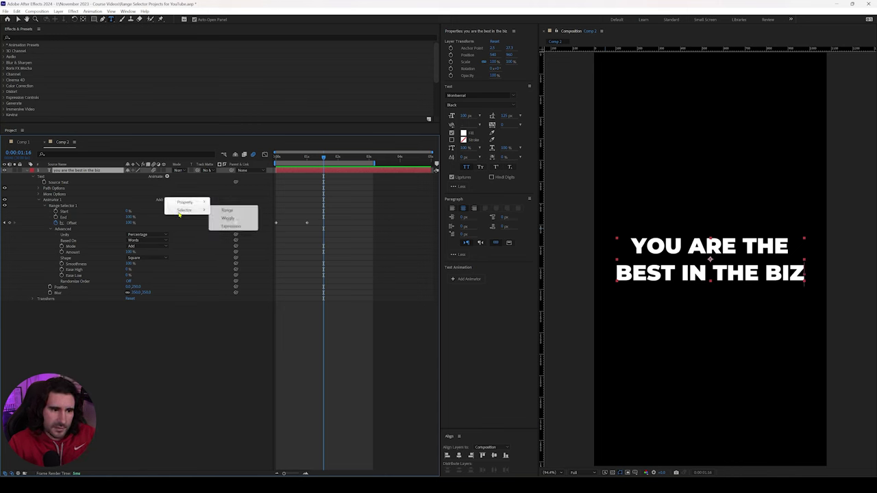
left_click(228, 210)
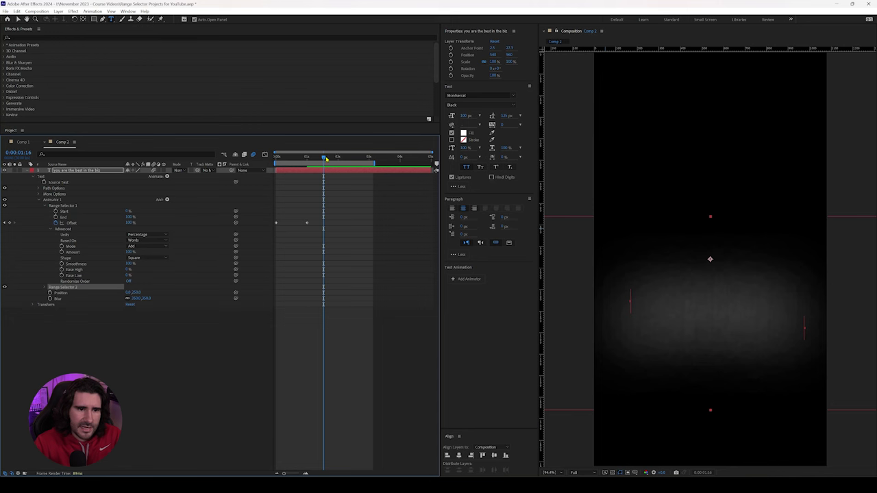
mouse_move(325, 159)
left_mouse_down()
mouse_move(281, 165)
mouse_move(323, 173)
left_mouse_up()
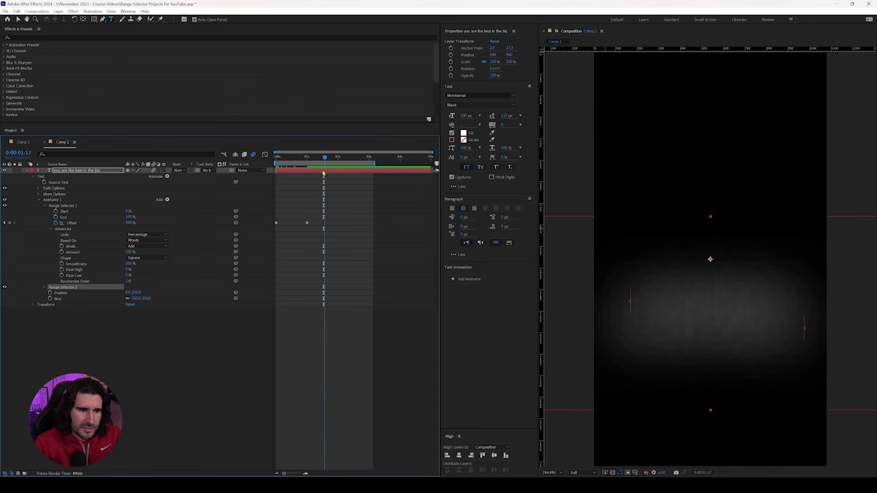
Expand Range Selector 2 and its Advanced group, then move to about 0:00:01:11
left_click(45, 288)
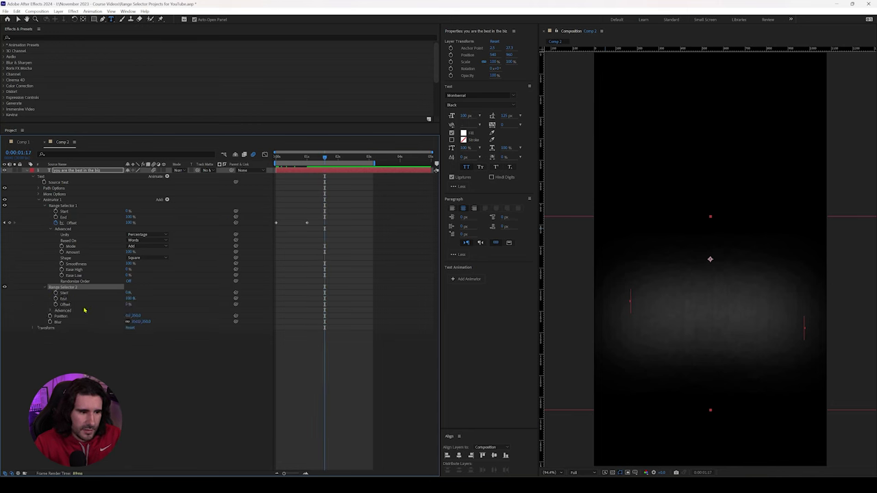
left_click(49, 311)
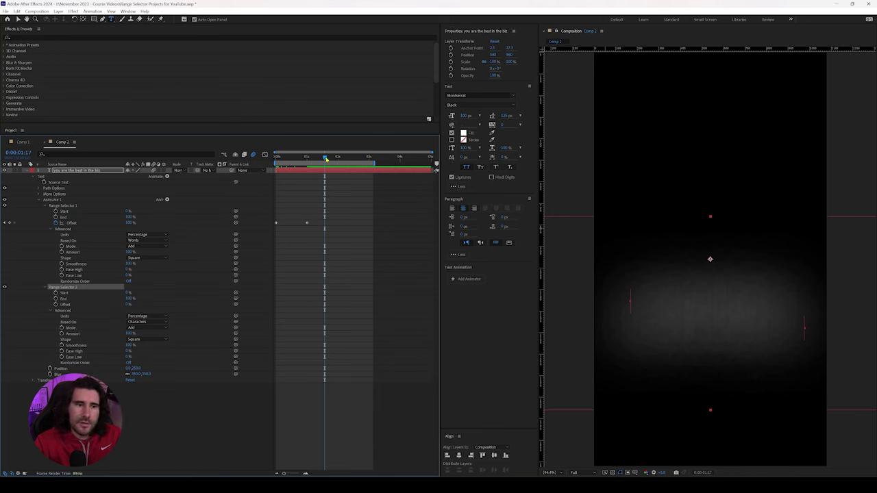
key("Home")
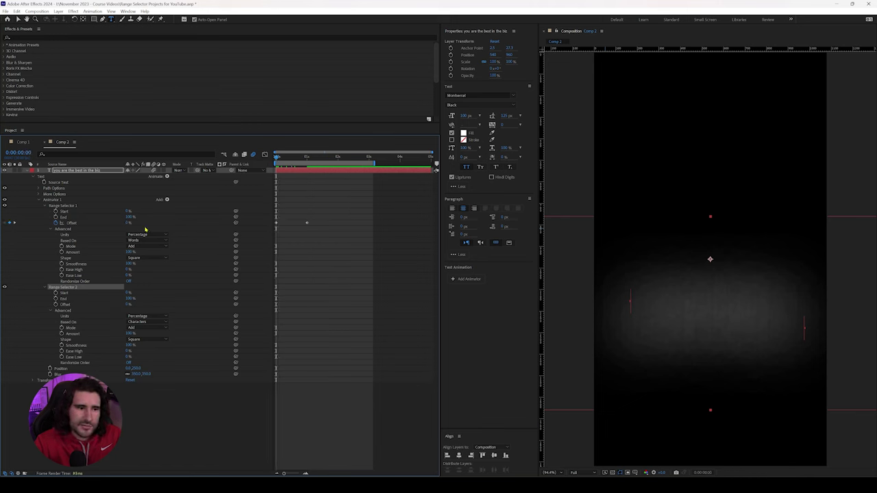
left_click_drag(276, 159, 307, 174)
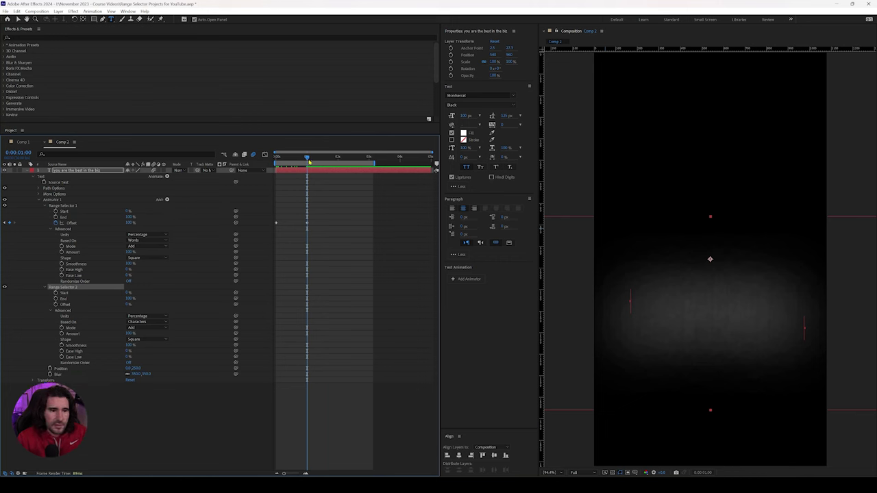
left_click_drag(308, 158, 322, 162)
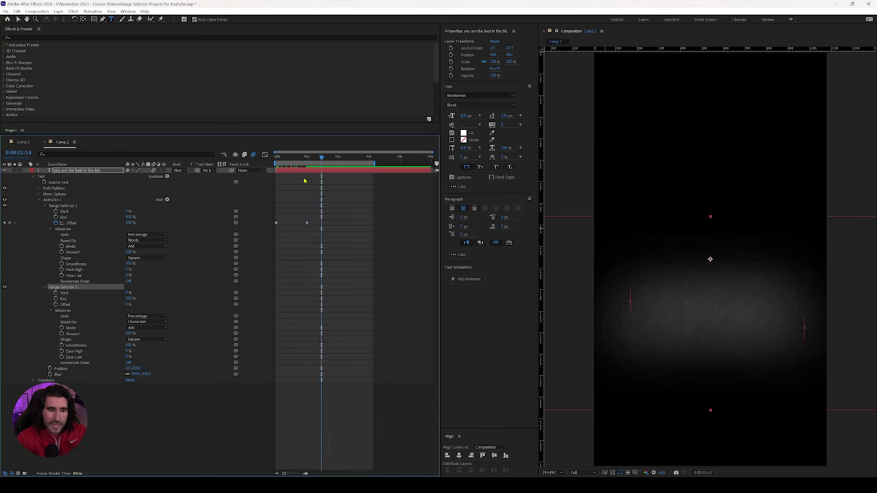
Keyframe Range Selector 2's Offset near 0:00:01:11, preview, then move to about 0:00:02:13
left_click(58, 304)
left_click(129, 304)
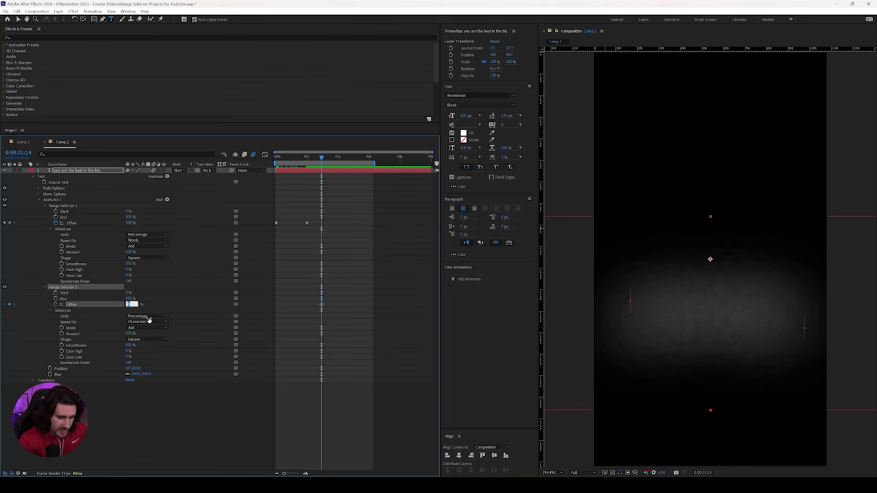
type("-")
key("Return")
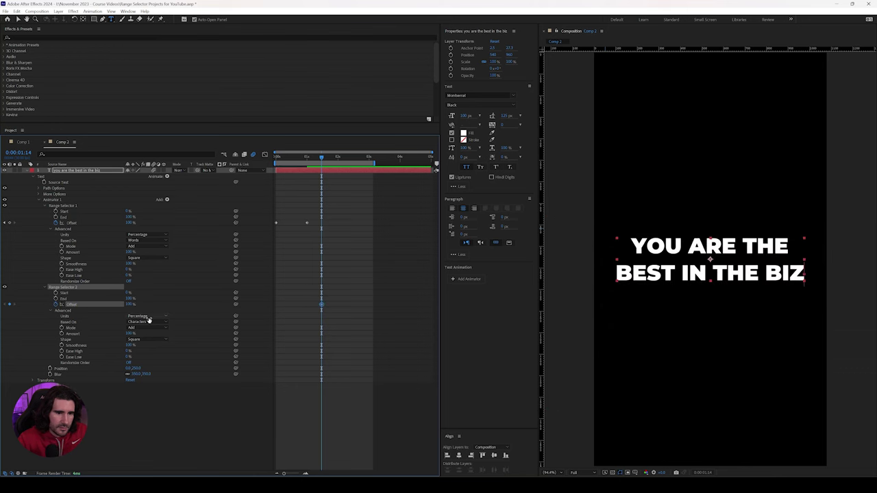
key("space")
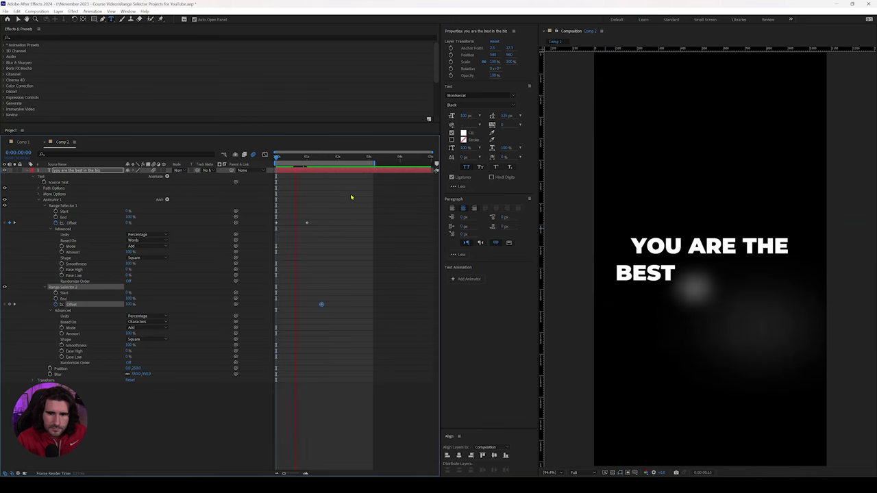
key("space")
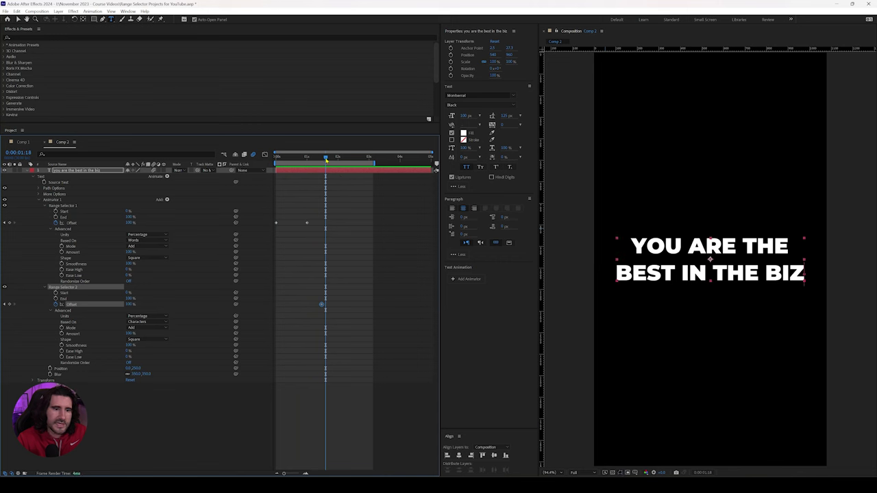
left_click_drag(325, 159, 351, 163)
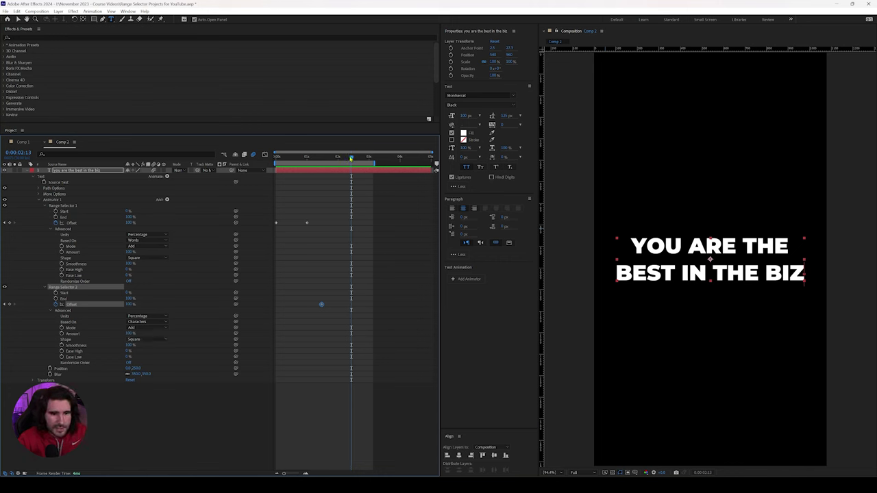
Set Range Selector 2's shape to Ramp Up with Ease High and Ease Low at 50%
left_click_drag(351, 158, 353, 158)
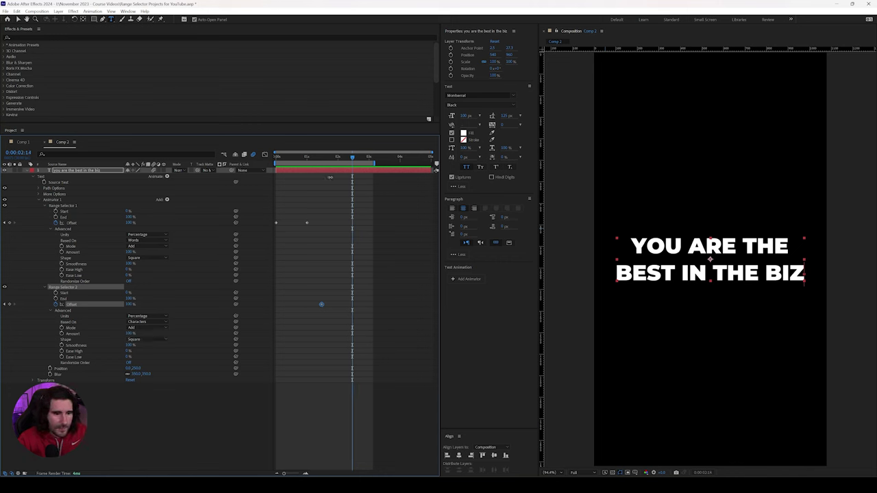
left_click(146, 339)
left_click(158, 356)
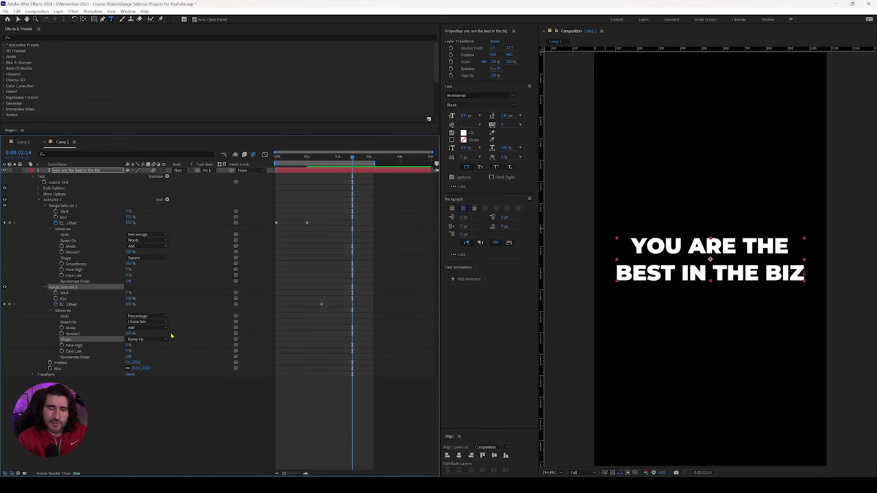
left_click(128, 345)
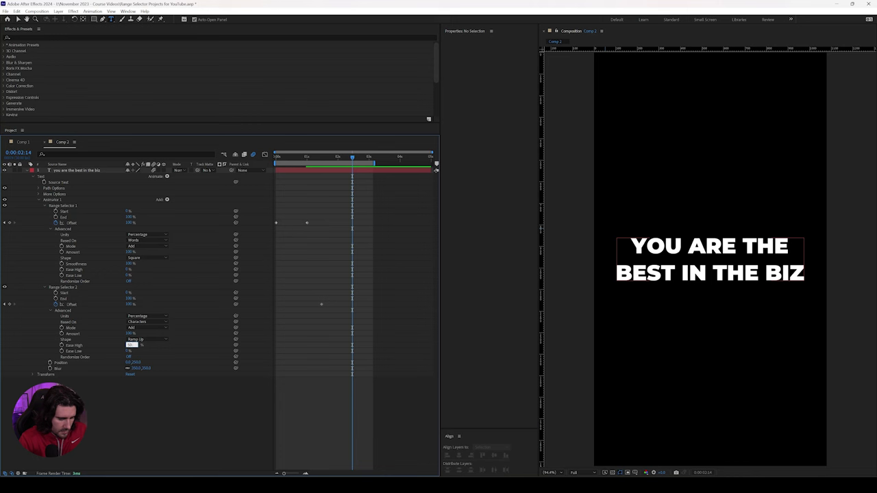
type("50")
key("Tab")
key("Return")
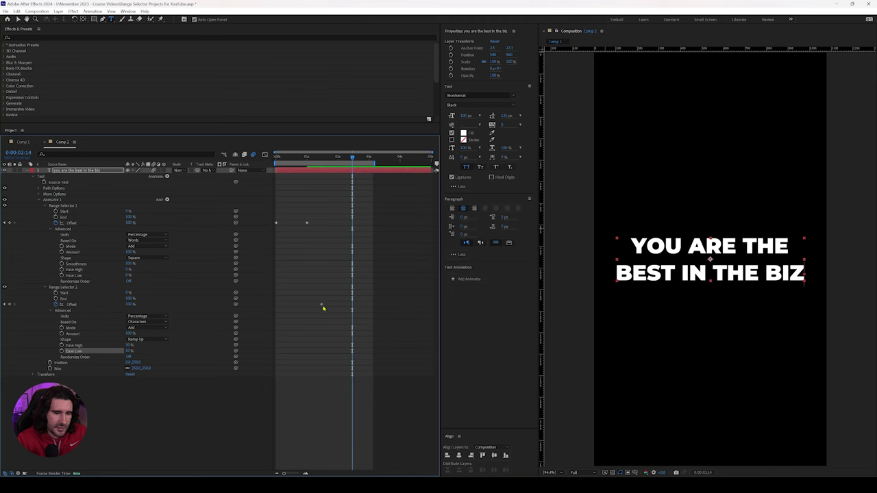
Key Range Selector 2's Offset at -100% and preview from the start
left_click(130, 304)
type("-100")
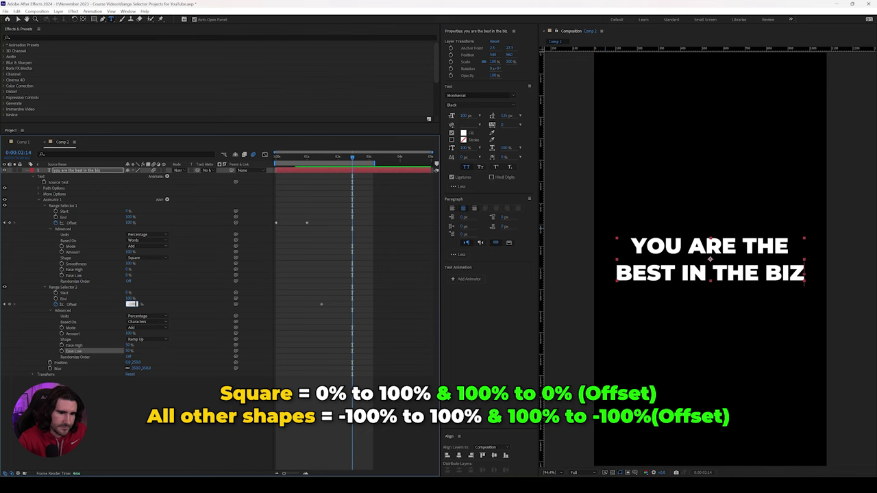
key("Return")
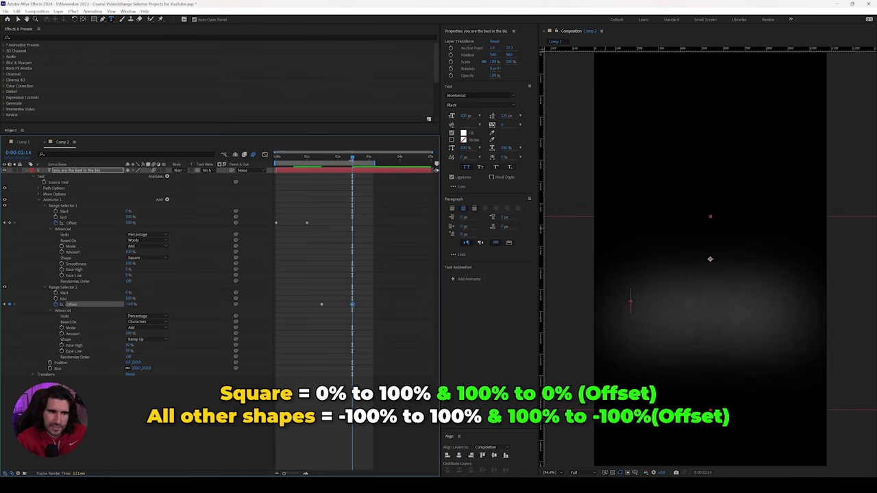
key("Home")
key("space")
Play the blur-out animation from the beginning and stop the looping preview
key("space")
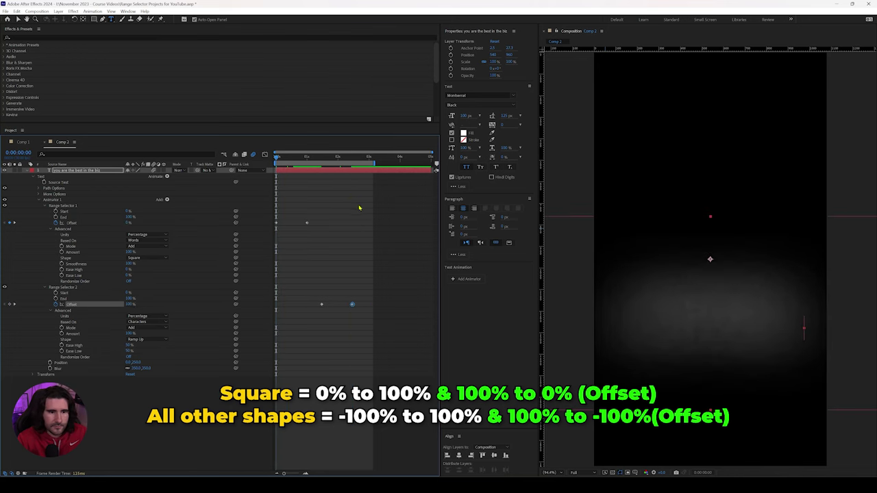
key("space")
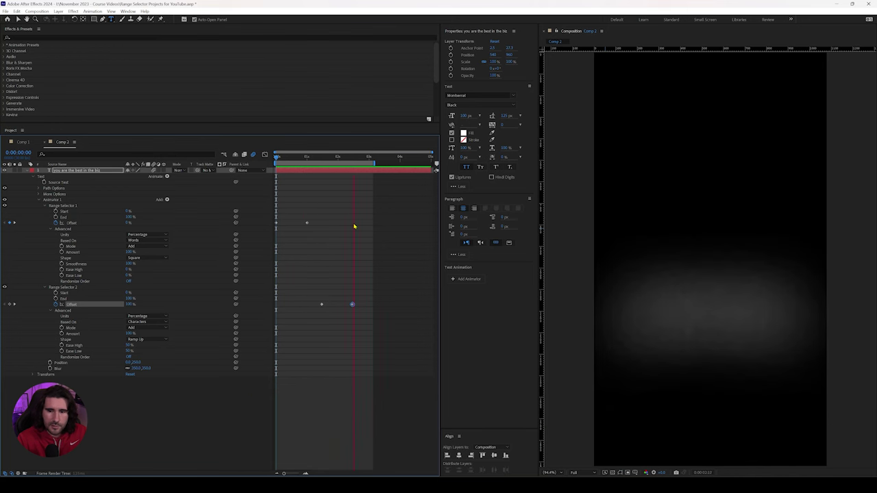
key("space")
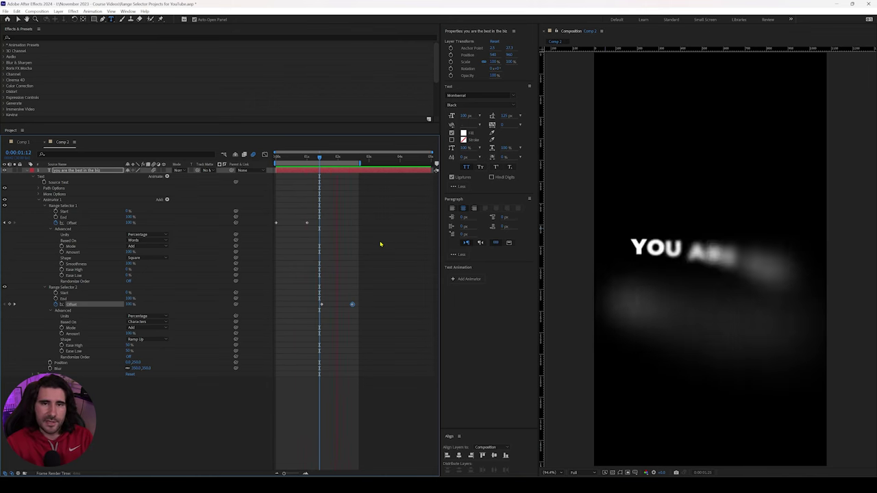
key("space")
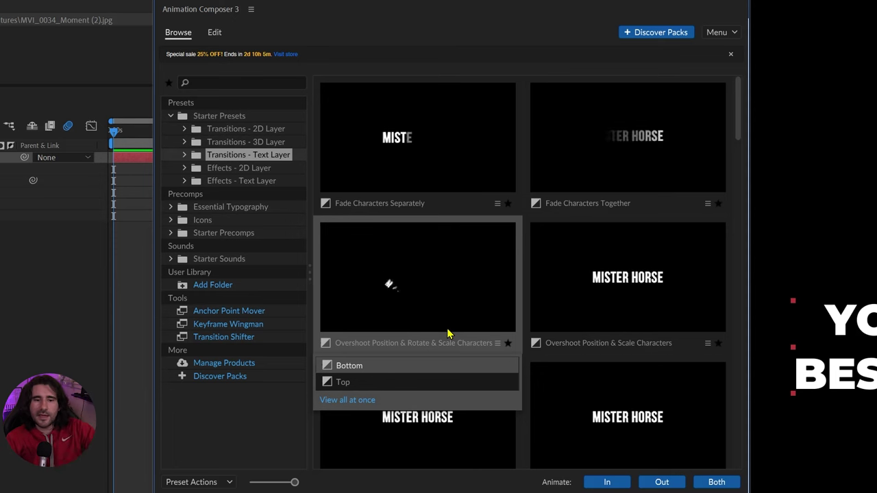
Dismiss the Animation Composer 3 preset variants to get back to Comp 1's uppercase text
left_click(443, 294)
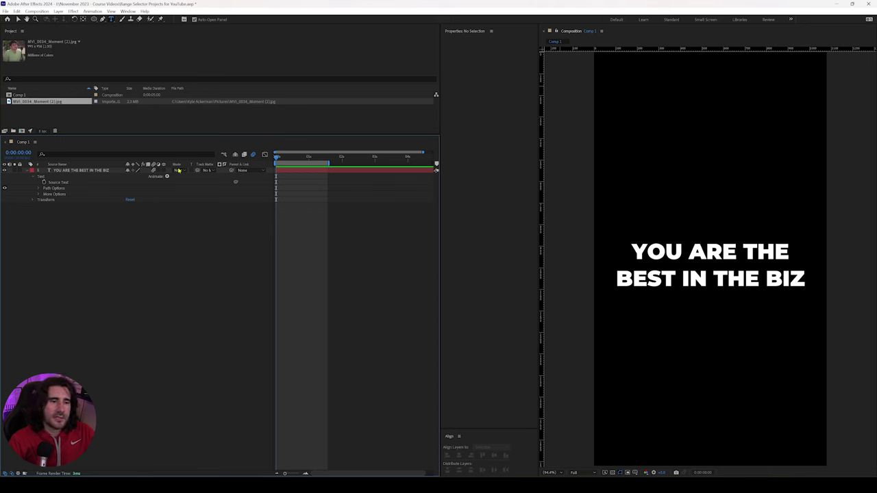
Open the Animate property menu on the YOU ARE THE BEST IN THE BIZ layer
left_click(167, 176)
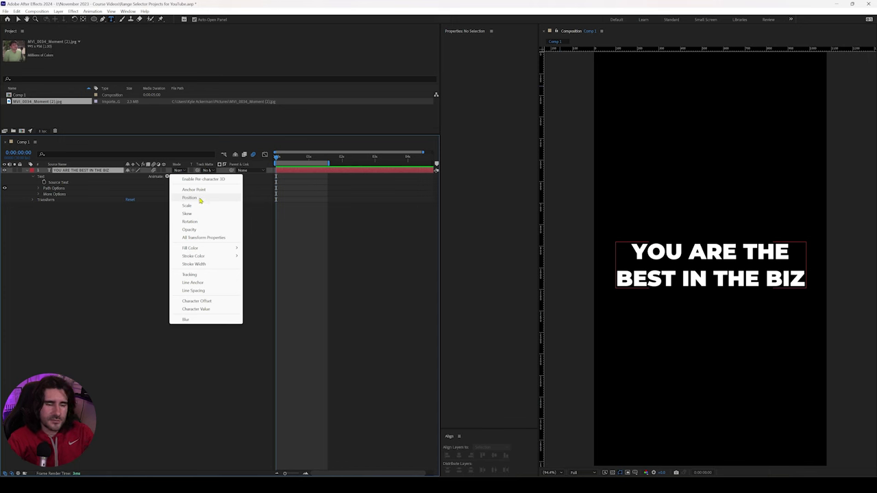
Add a Position animator and keyframe Range Selector 1 Offset from -100% at 0s to 100% at 1s
left_click(201, 200)
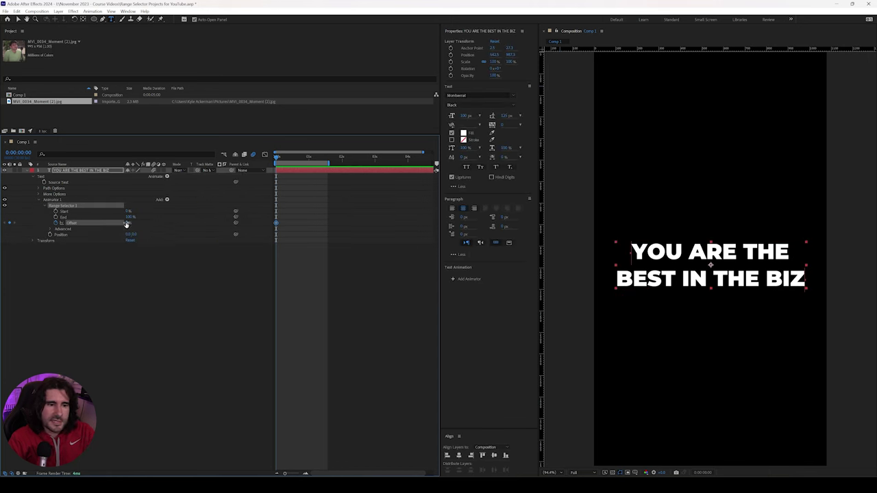
left_click(127, 224)
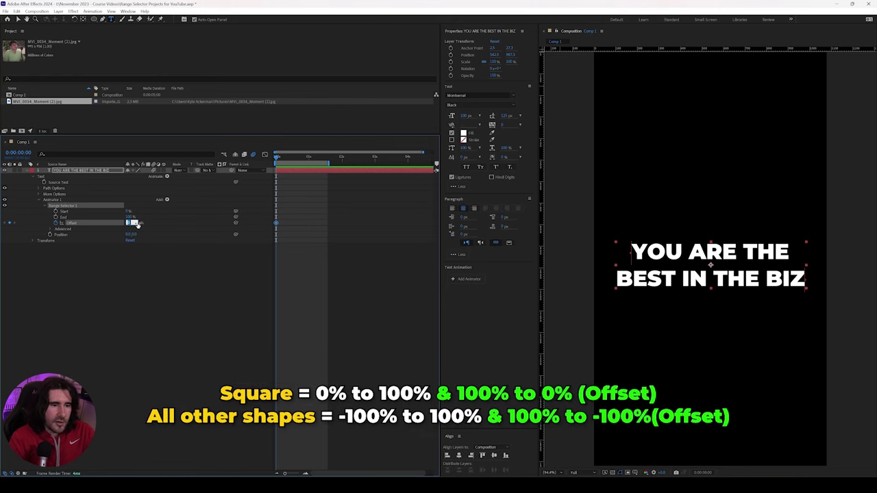
key("Return")
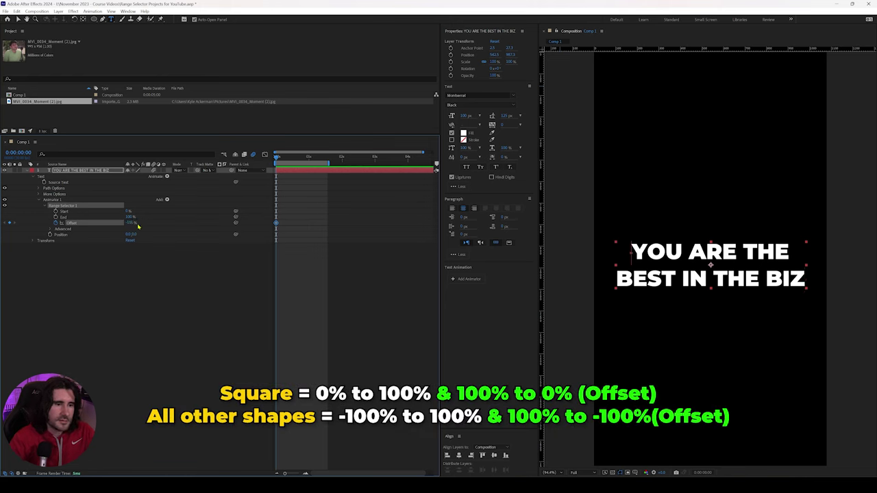
left_click(309, 158)
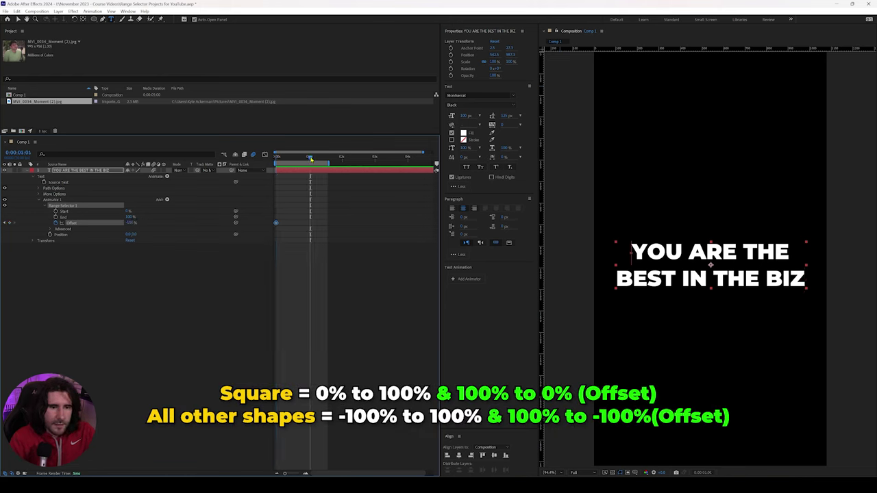
left_click(134, 224)
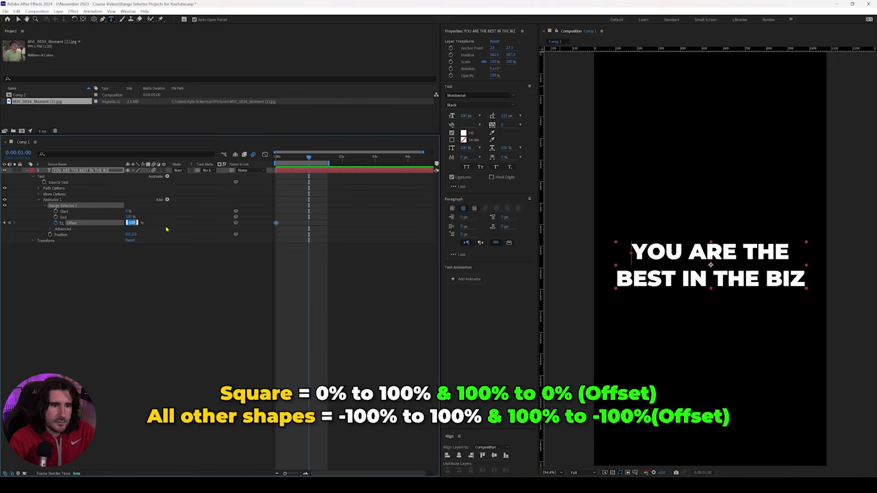
type("100")
key("Return")
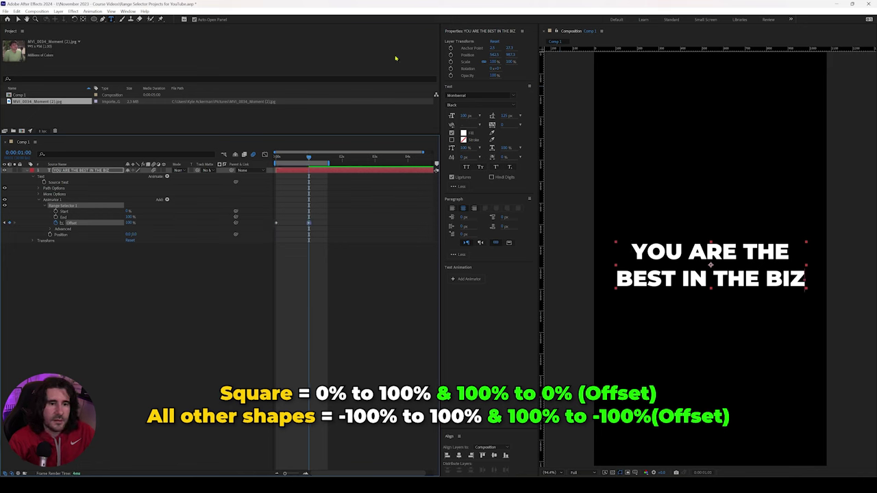
left_click(51, 229)
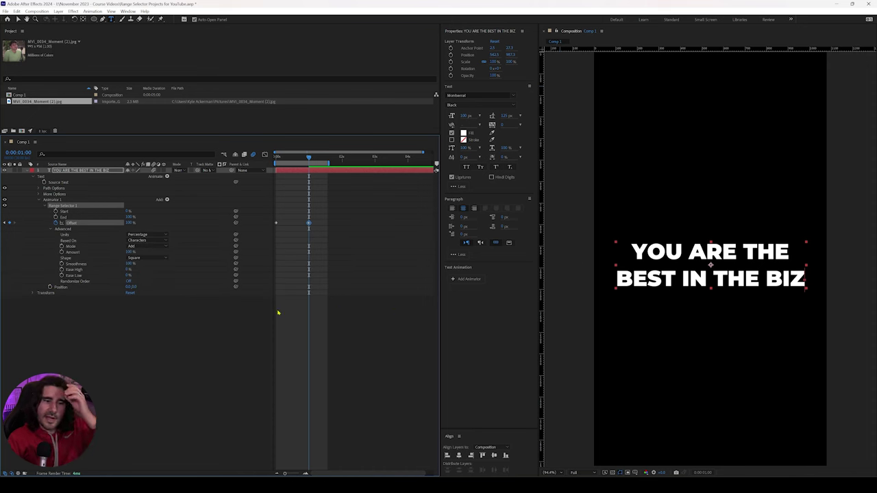
Set the range selector Shape to Ramp Up with Ease High and Ease Low at 50%
left_click(150, 259)
left_click(164, 273)
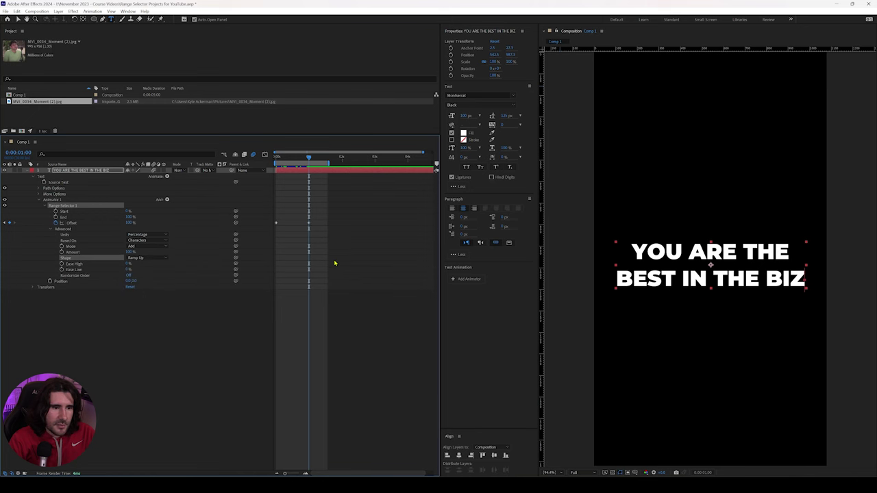
left_click(128, 263)
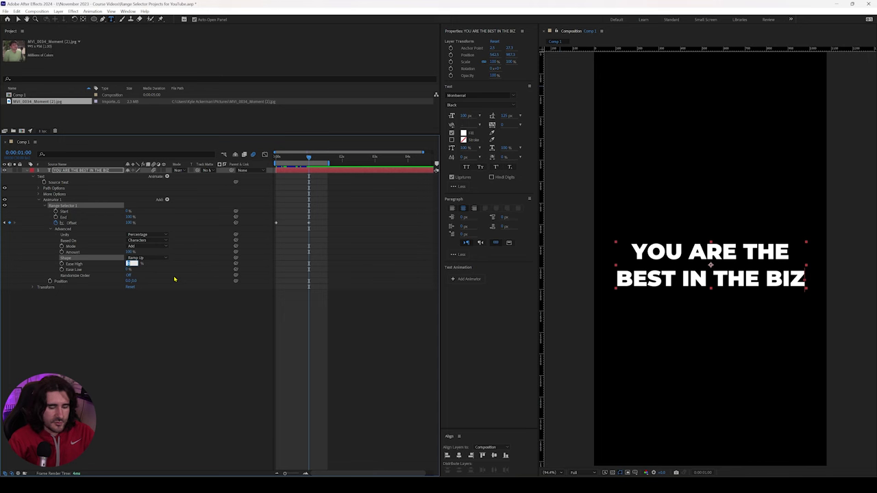
type("50")
key("Tab")
type("50")
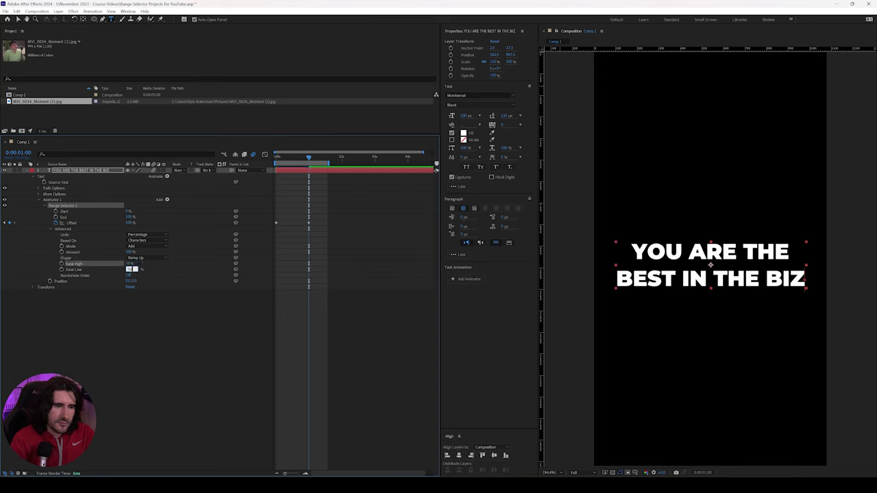
key("Return")
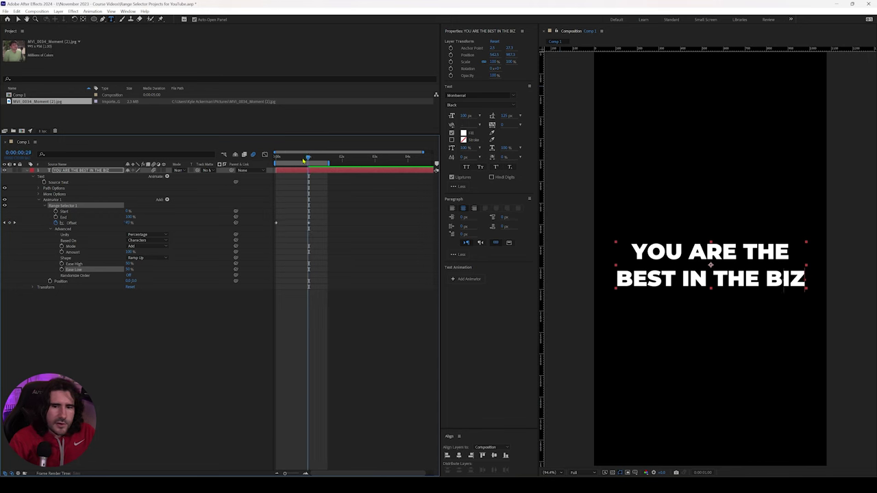
Set the animator Position to 0,200 so characters start 200 px lower, then preview
left_click_drag(309, 162, 274, 163)
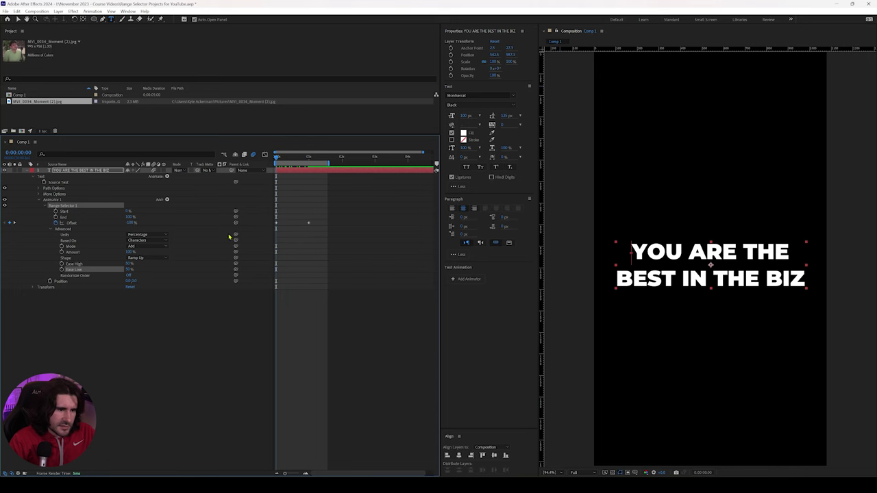
left_click(135, 281)
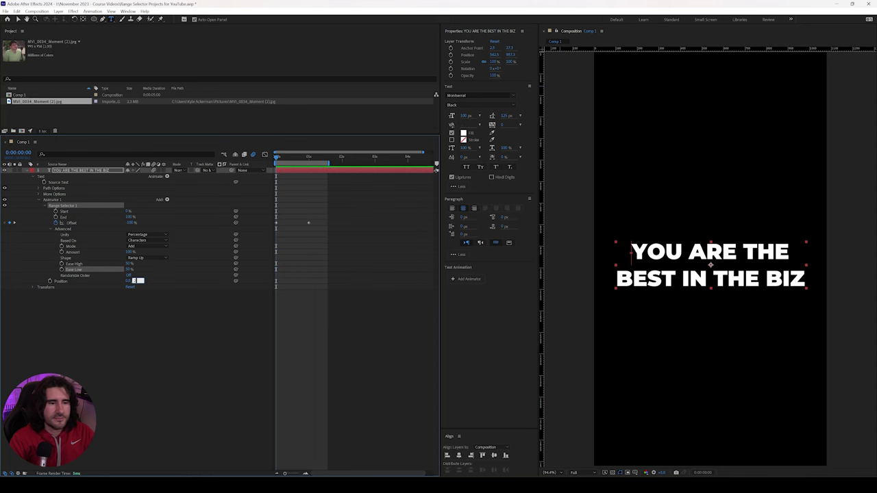
type("200")
key("Return")
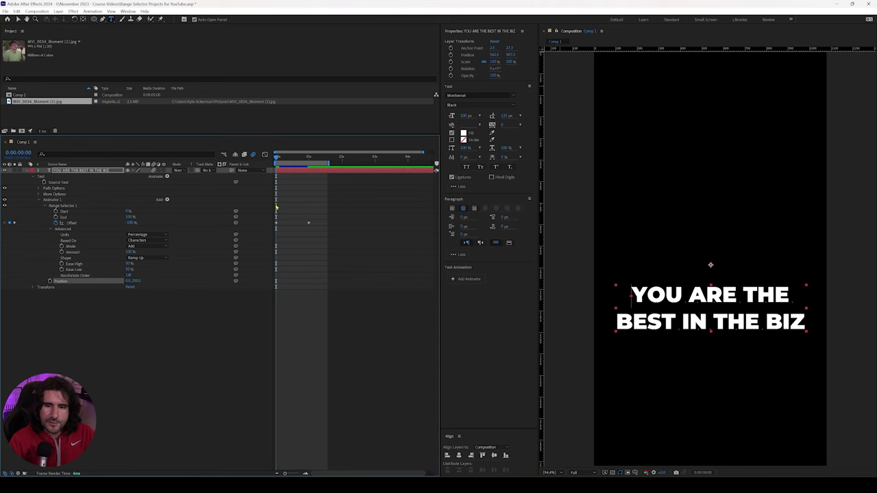
left_click(382, 318)
key("space")
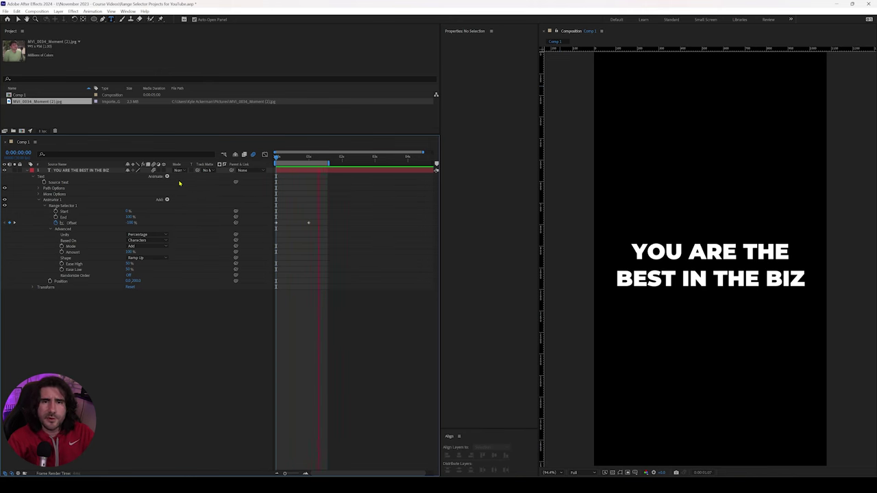
key("space")
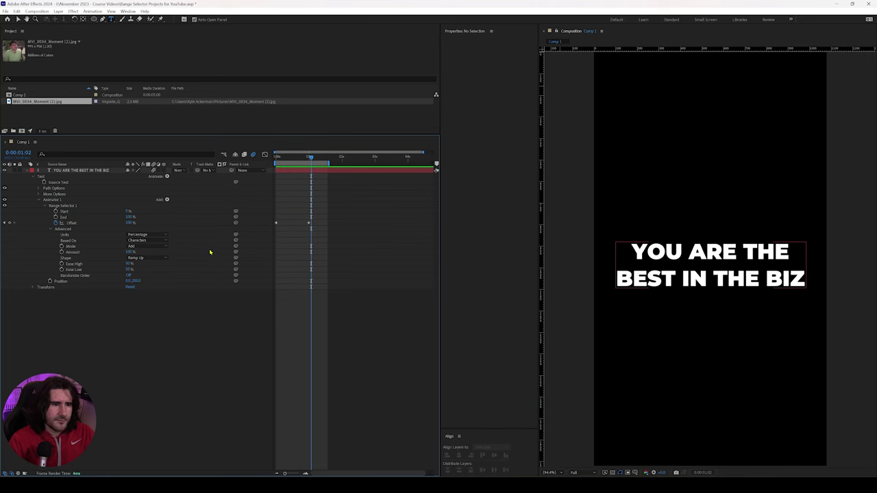
Add a Rotation property to Animator 1 and return to the timeline start
left_click(167, 200)
mouse_move(185, 202)
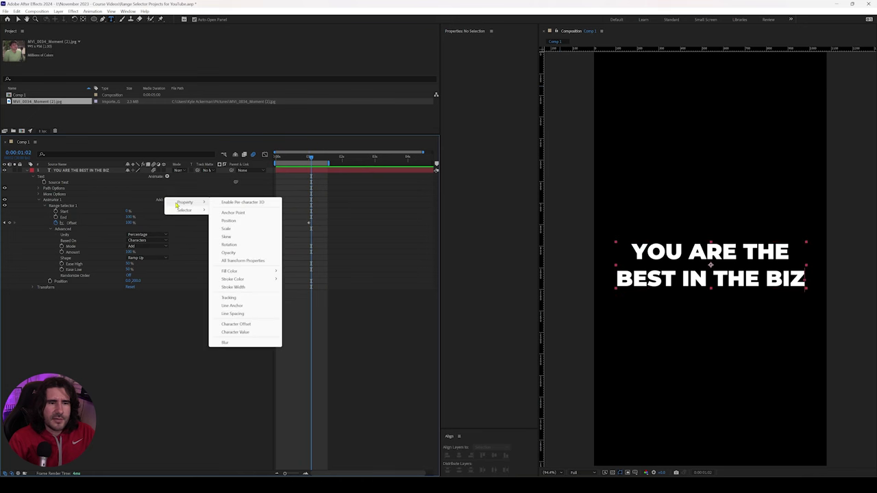
left_click(246, 245)
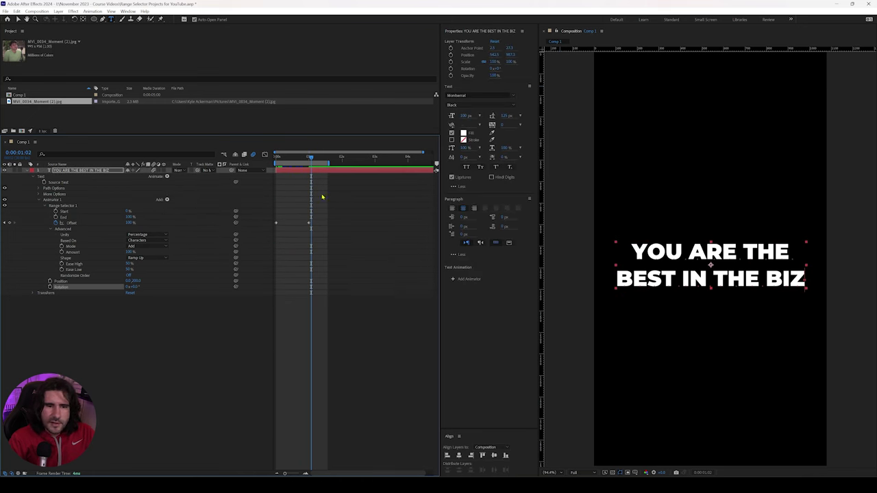
left_click_drag(311, 160, 245, 176)
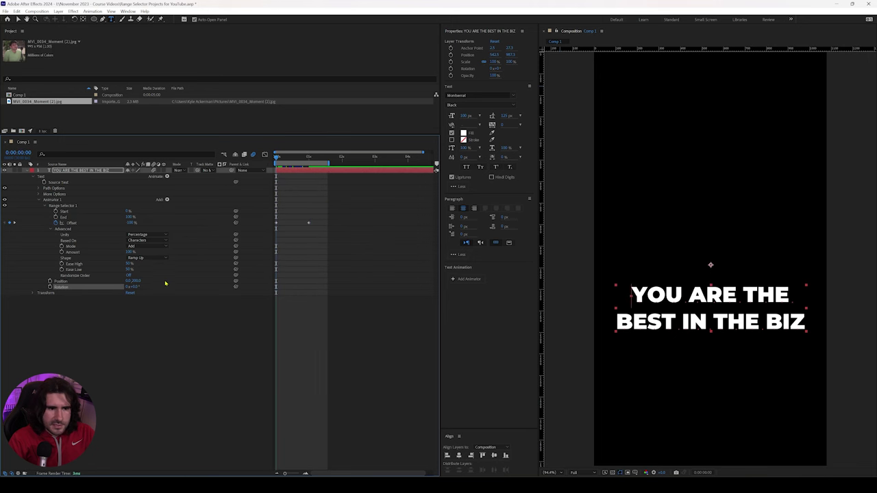
Set the character Rotation to 90 degrees and preview the spinning letters
left_click(134, 287)
type("-60")
left_click_drag(134, 287, 145, 287)
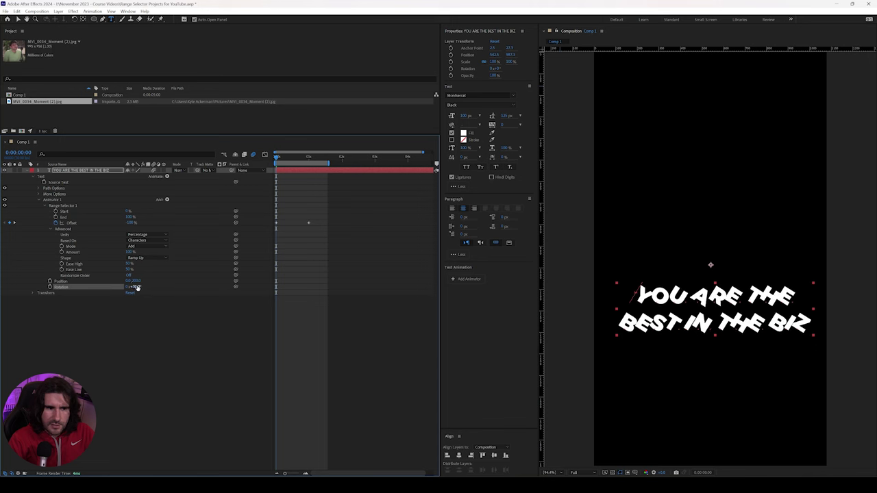
left_click(136, 287)
type("90")
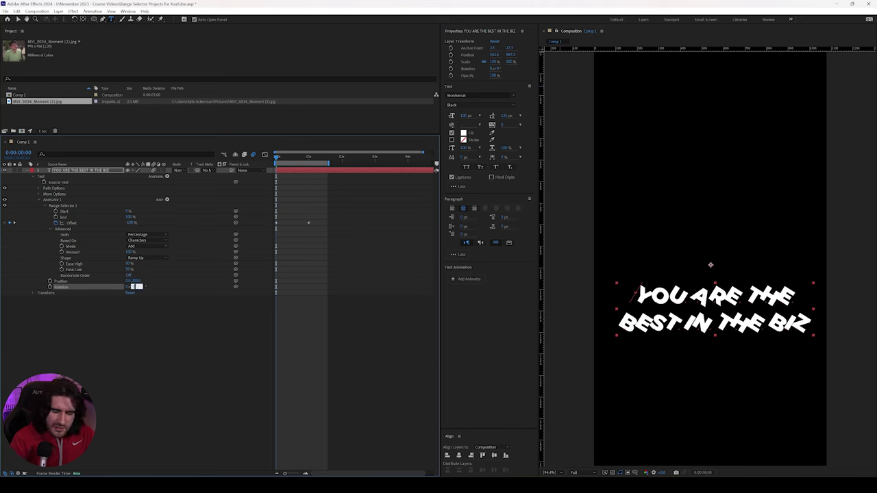
key("Return")
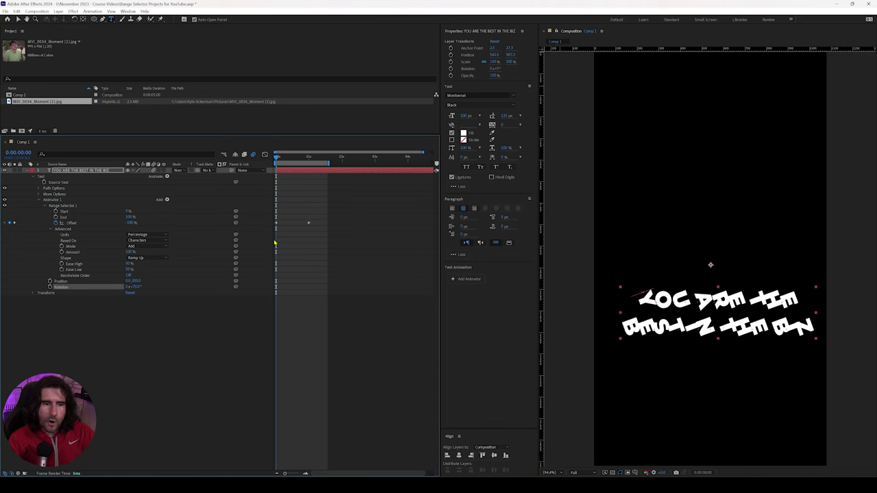
left_click(308, 326)
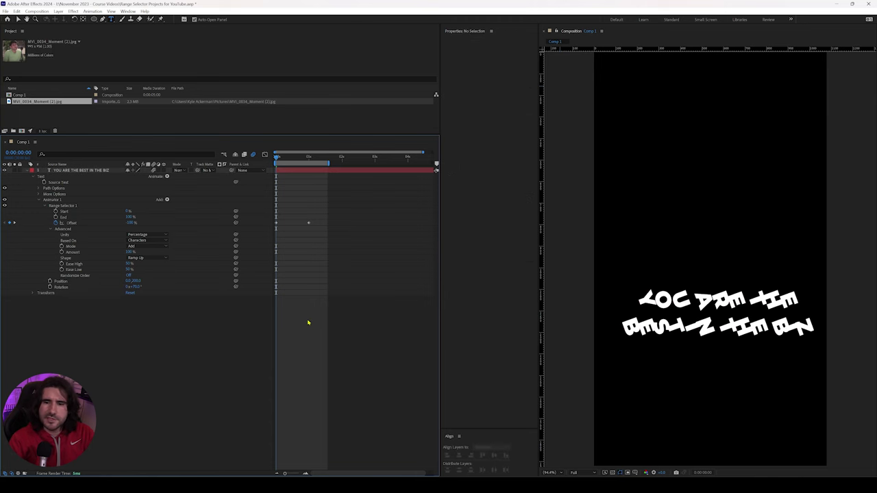
key("space")
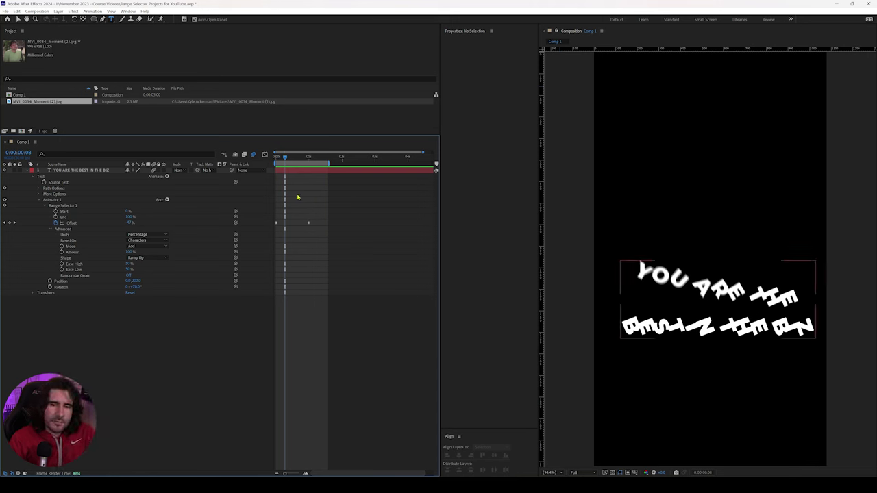
Add Scale at 0% to Animator 1 and preview the letters growing in
left_click(168, 199)
mouse_move(182, 203)
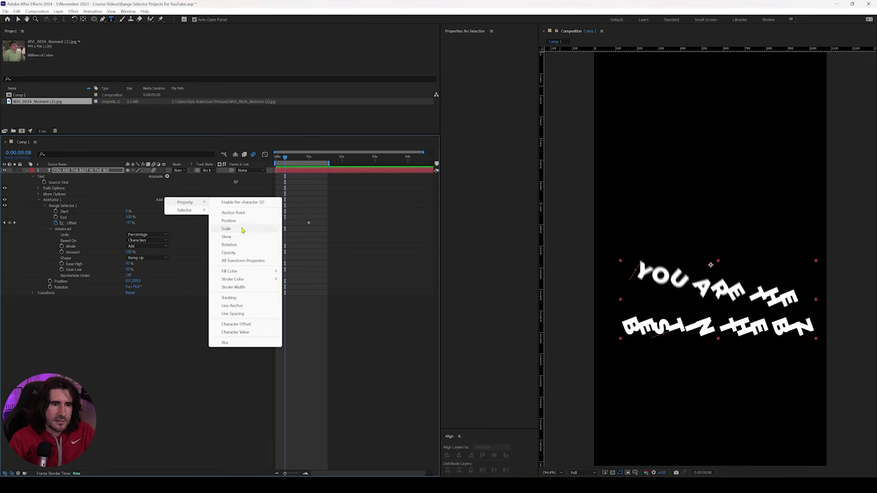
left_click(242, 228)
type("0")
key("Return")
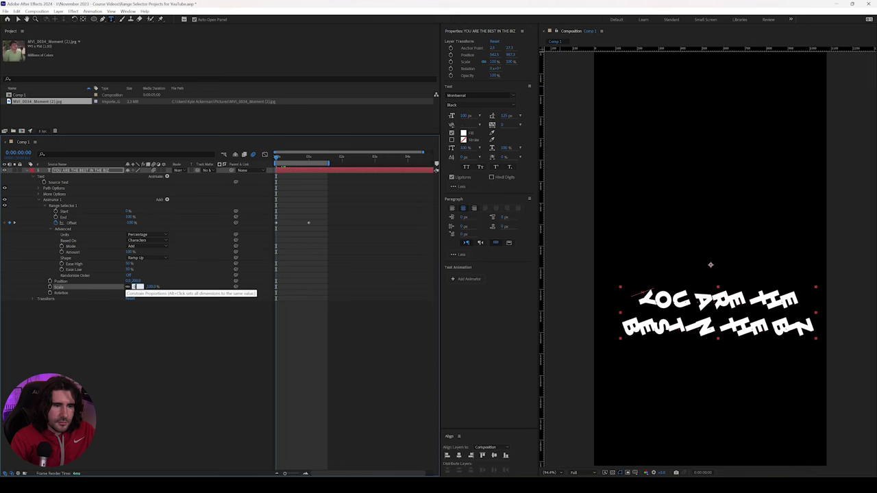
left_click(316, 335)
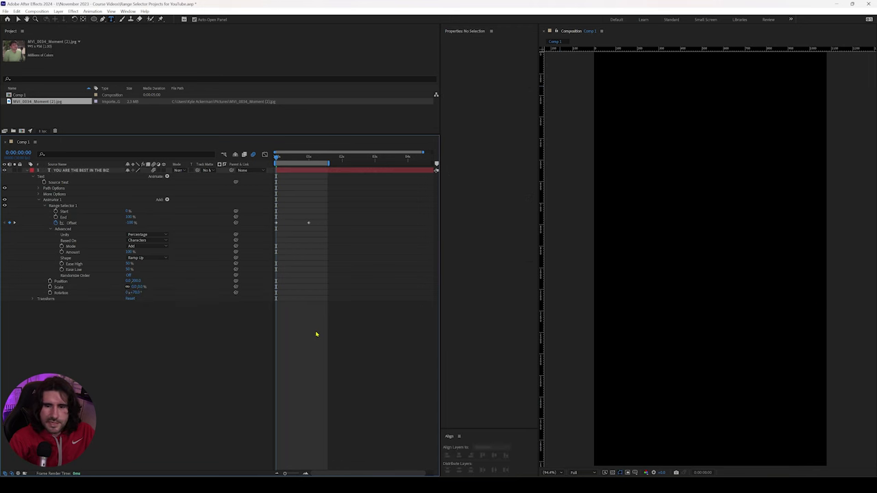
key("space")
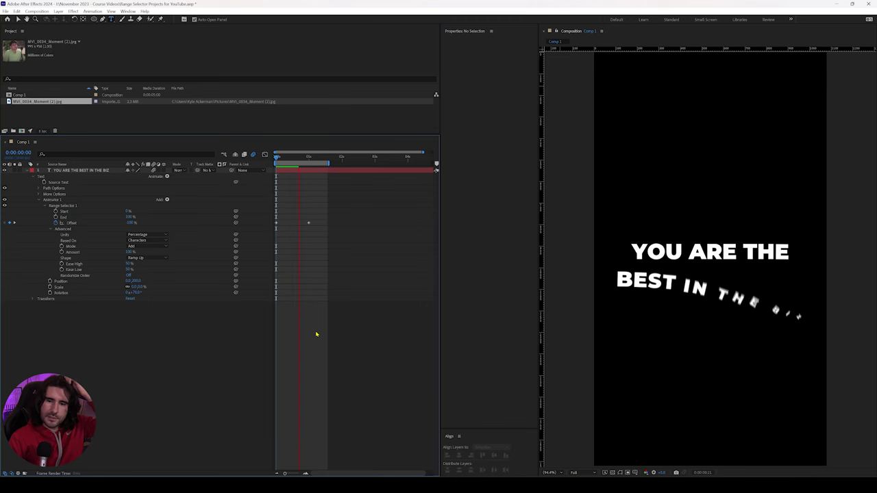
key("space")
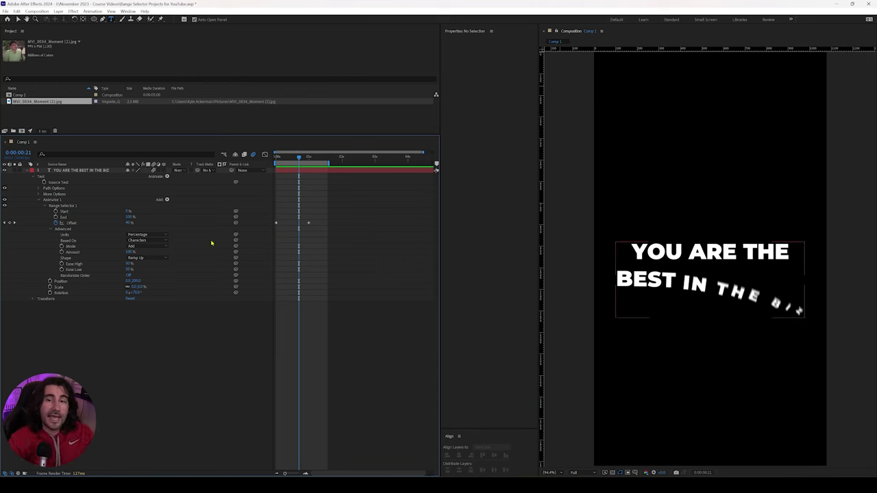
left_click(52, 199)
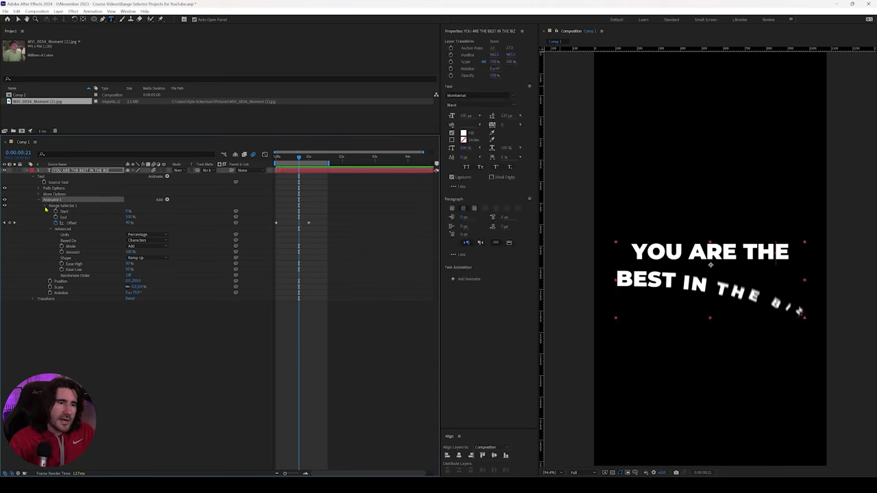
Duplicate Animator 1 with Ctrl+D into Animator 2 and expand its properties
left_click(100, 181)
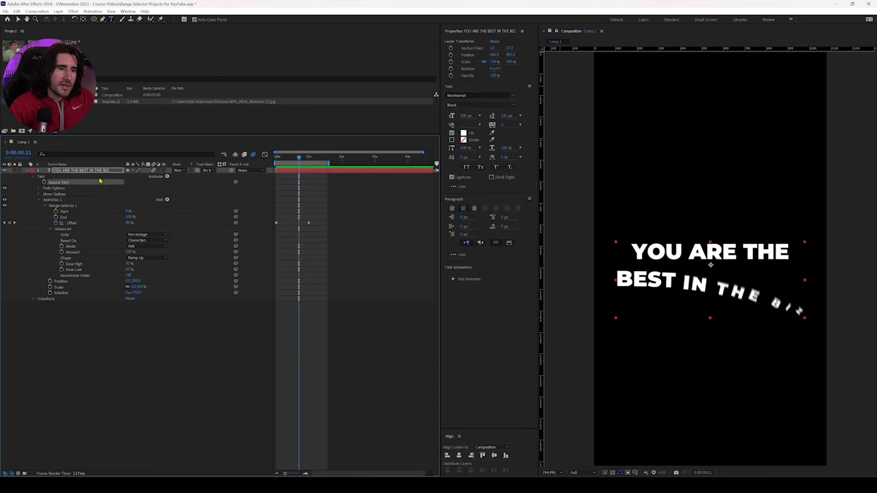
left_click(95, 171)
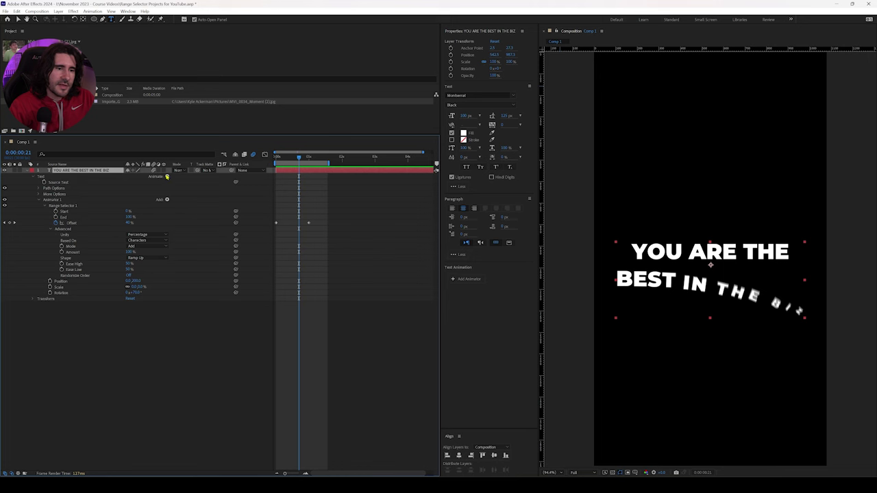
left_click(167, 176)
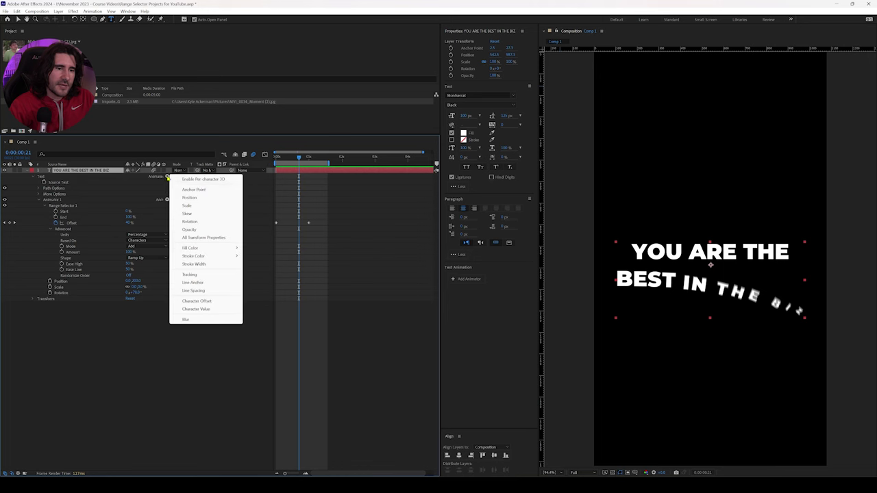
left_click(99, 194)
left_click(59, 200)
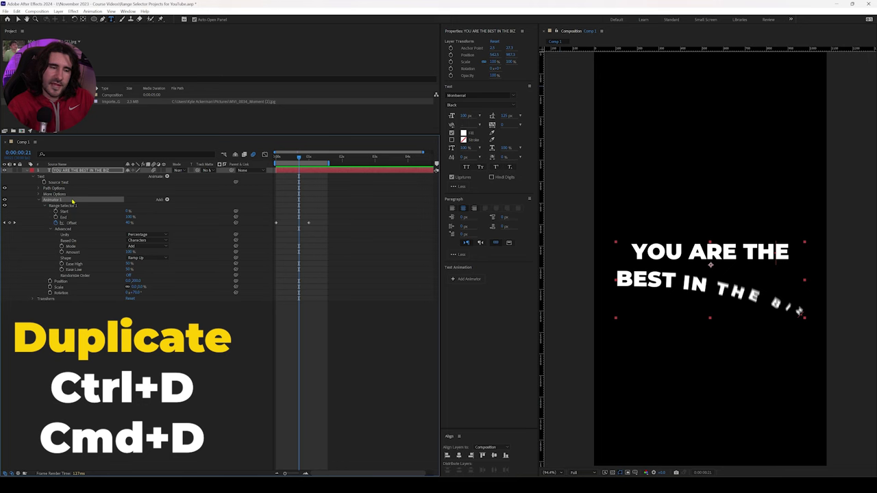
key("ctrl+d")
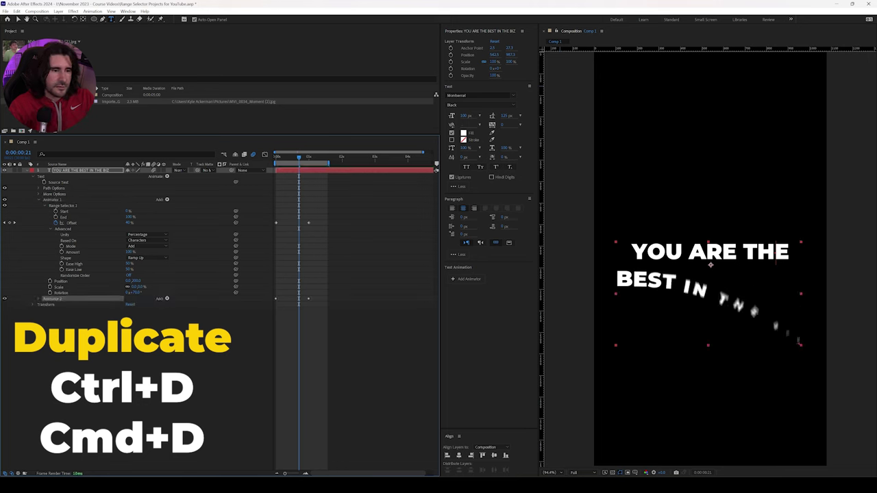
left_click(40, 300)
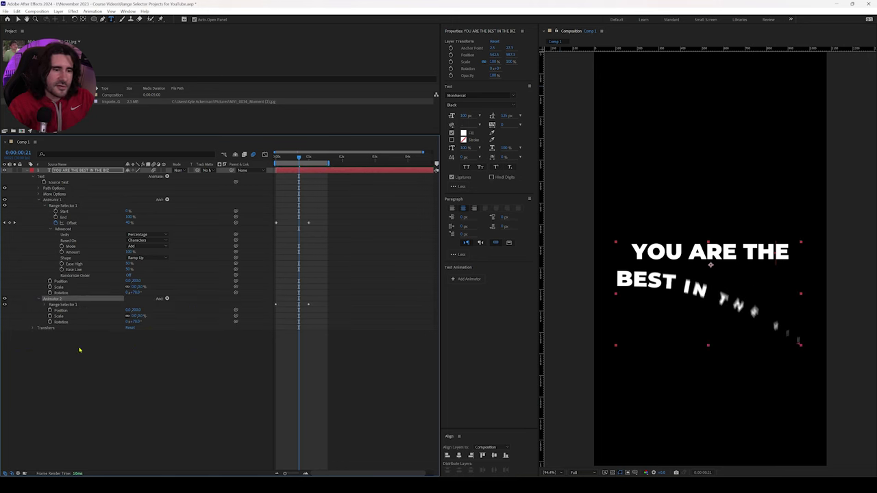
Set Animator 2's Position to 0,0 and Rotation to 0°, then scrub to check
left_click(46, 304)
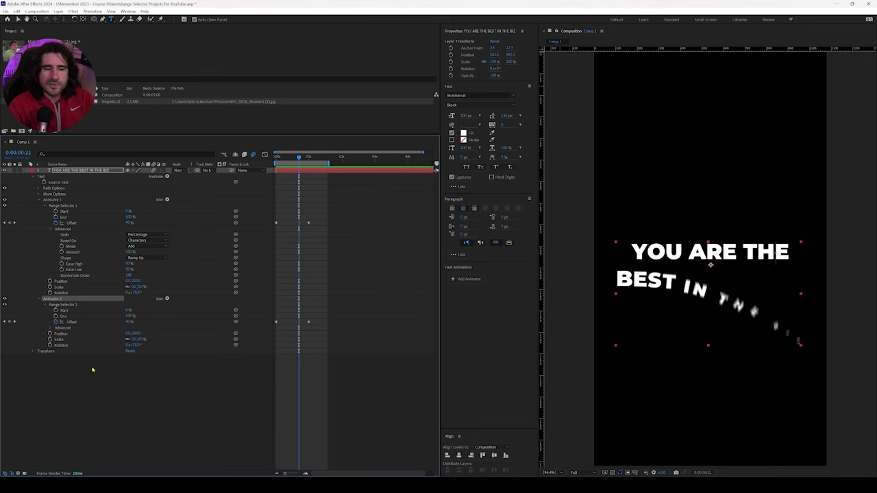
left_click(128, 333)
key("Tab")
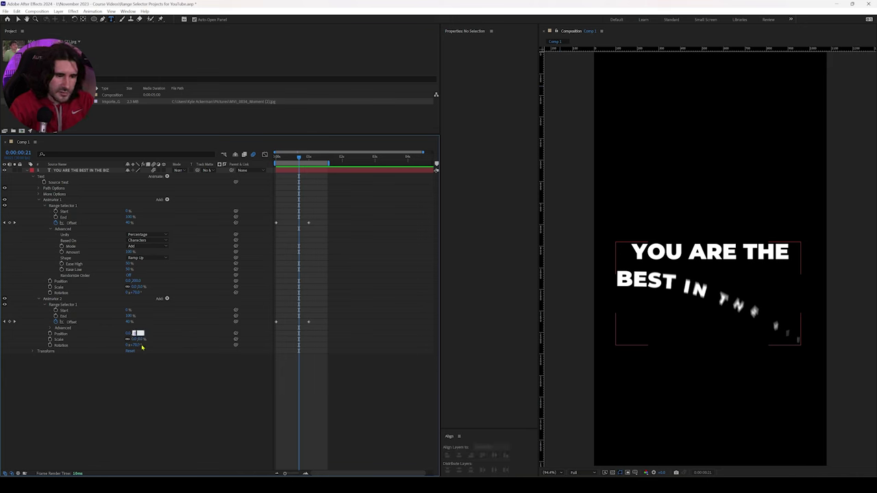
key("Tab")
key("Tab")
key("Tab")
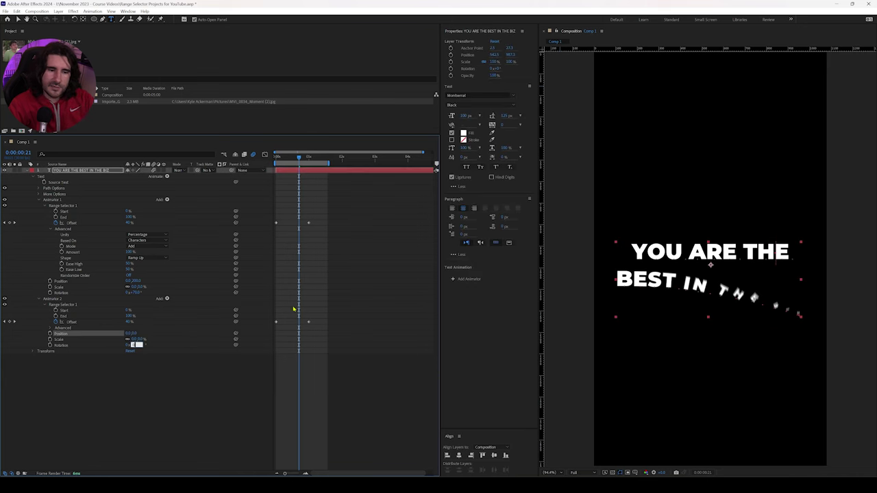
left_click(166, 389)
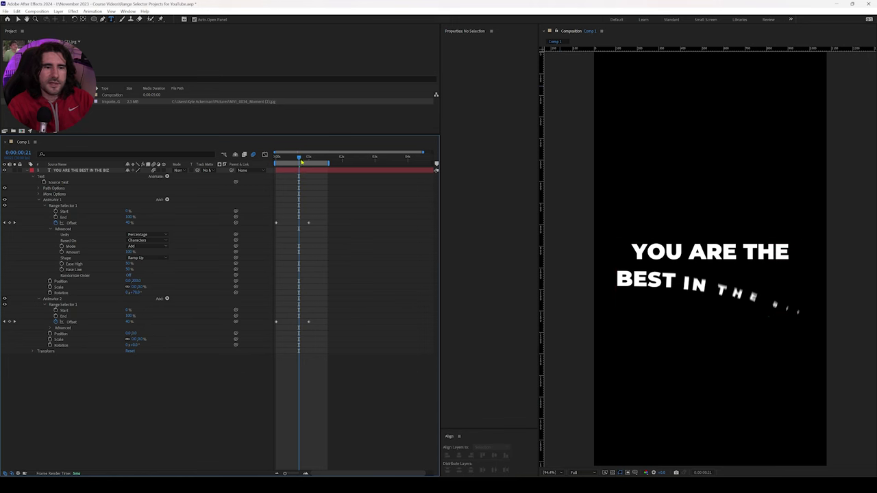
left_click_drag(298, 158, 286, 177)
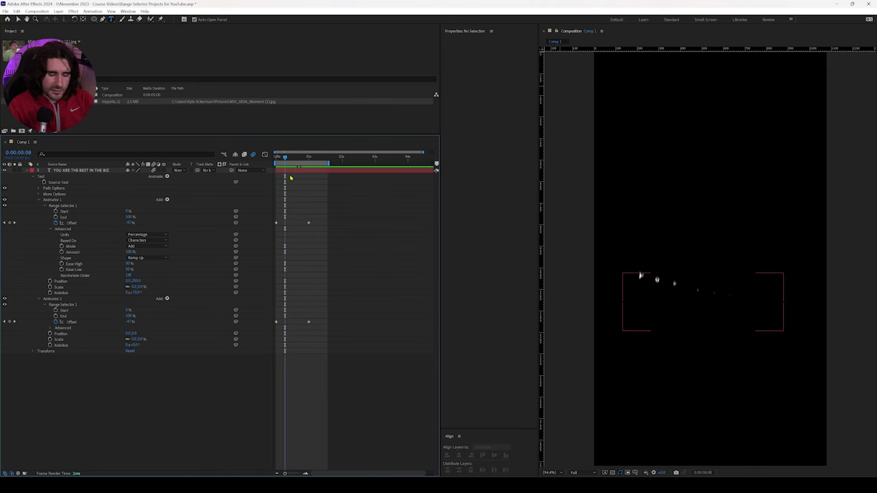
Drag Animator 2's two Offset keyframes later to the playhead, one frame ahead
key("space")
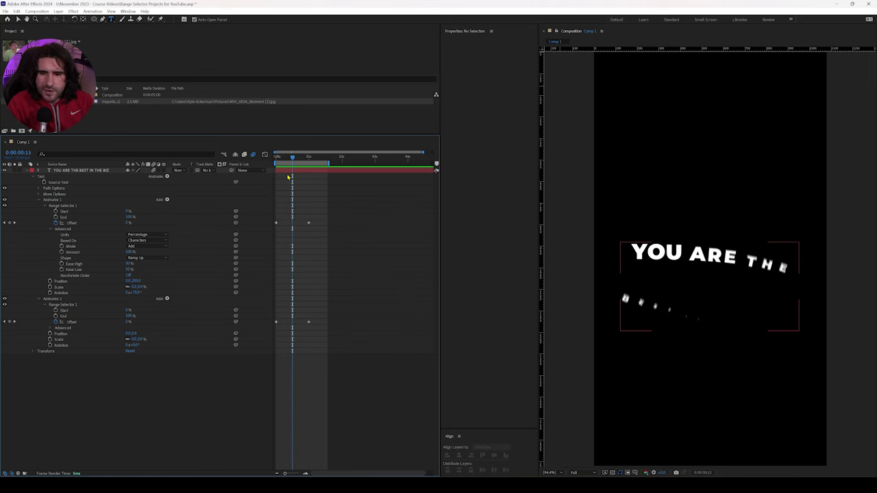
key("Page_Down")
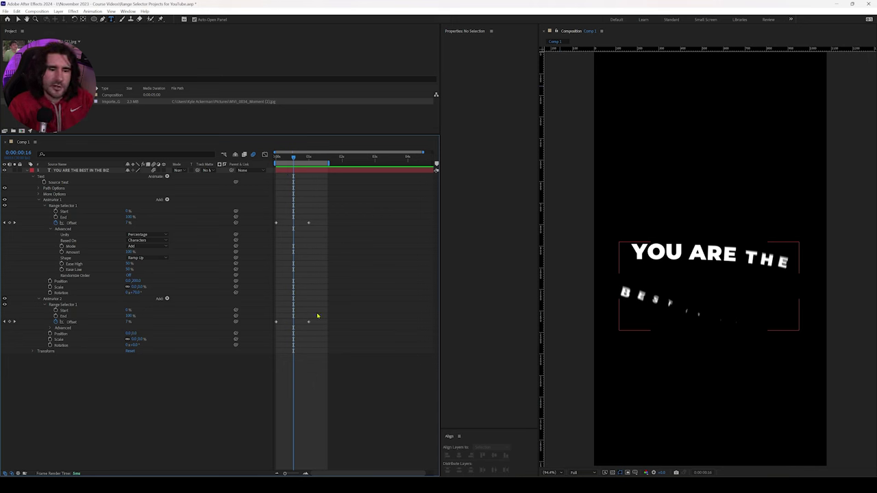
left_click_drag(317, 314, 287, 326)
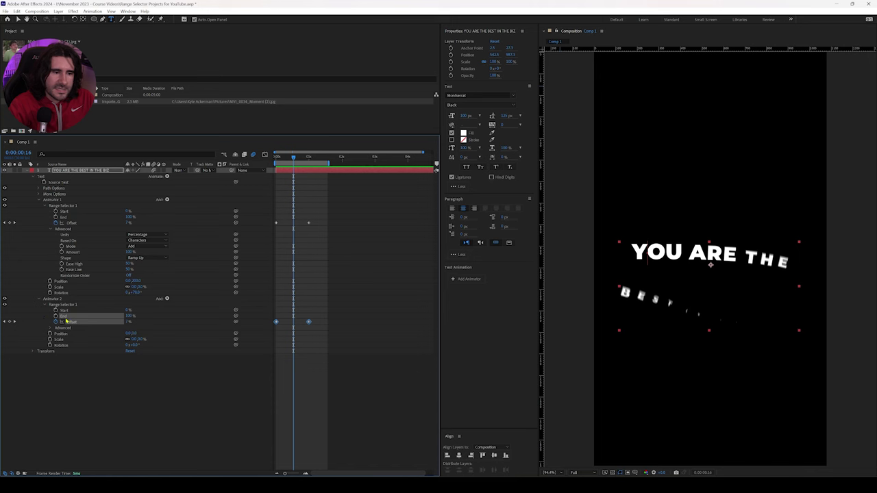
left_click(275, 323)
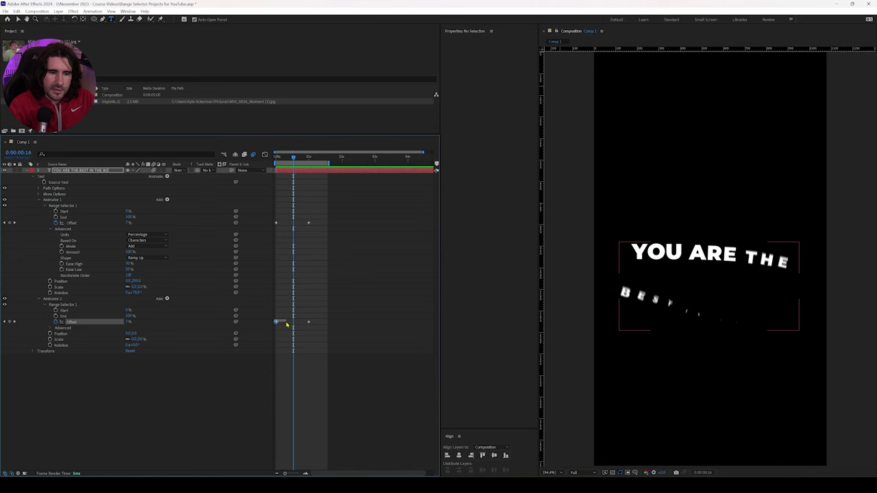
left_click(276, 324)
left_click_drag(276, 324, 293, 327)
left_click(313, 280)
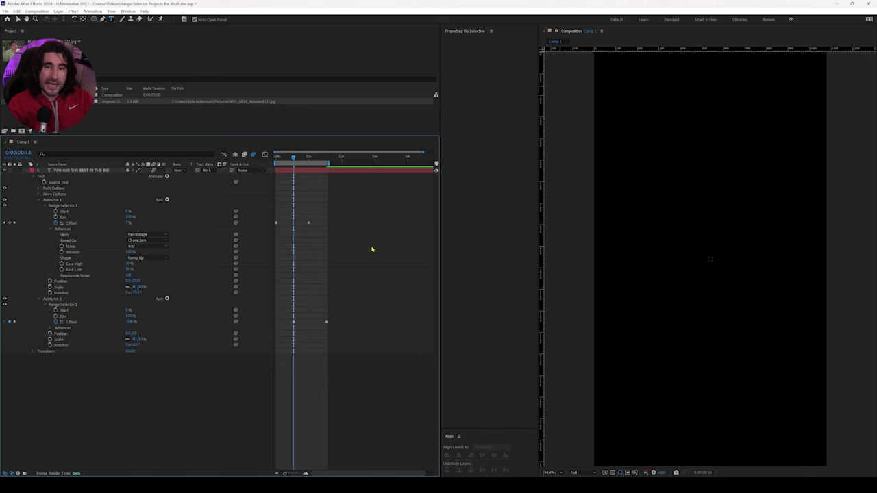
scroll(358, 210, "up", 3)
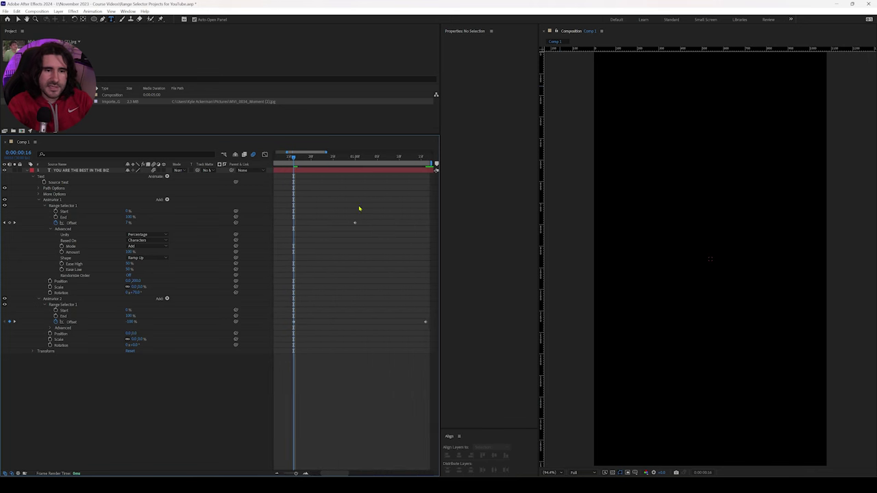
Pull Animator 2's last Offset keyframe earlier after previewing from the one-second mark
left_click(355, 159)
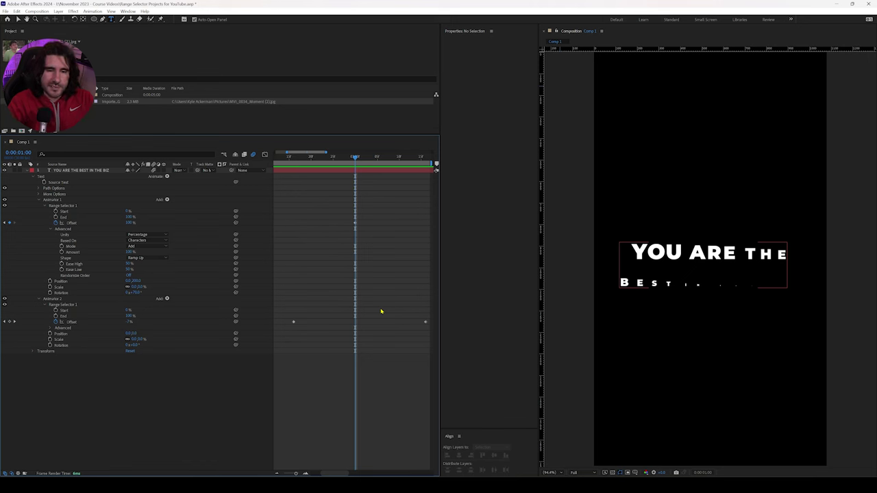
key("space")
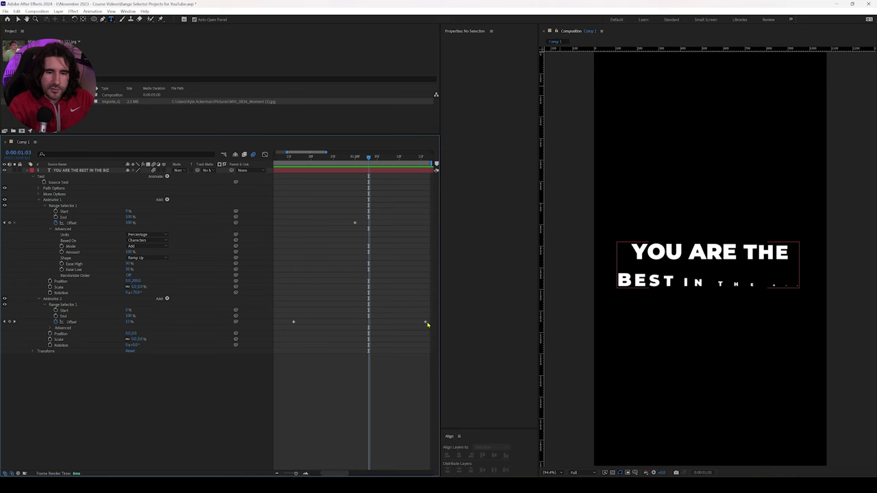
left_click_drag(425, 322, 370, 325)
left_click(405, 284)
Re-enable Animator 2 and preview the full composition from the start
key("semicolon")
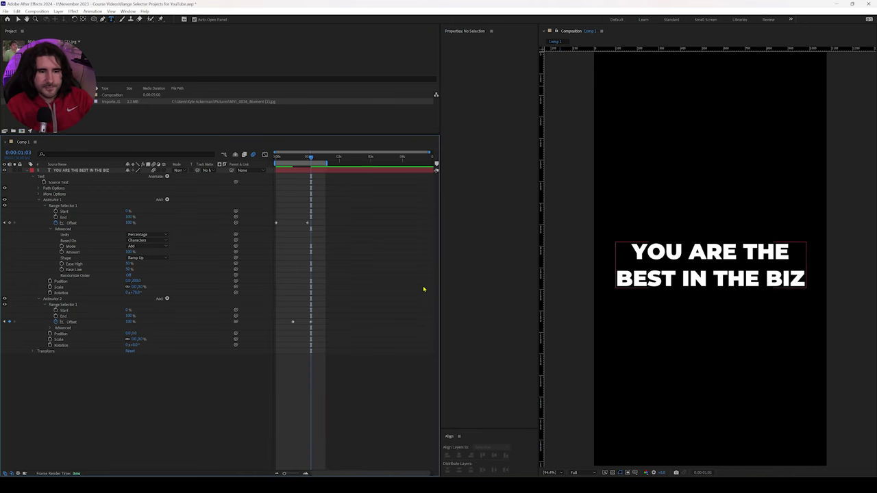
mouse_move(312, 158)
left_mouse_down()
mouse_move(276, 158)
mouse_move(311, 159)
left_mouse_up()
key("Home")
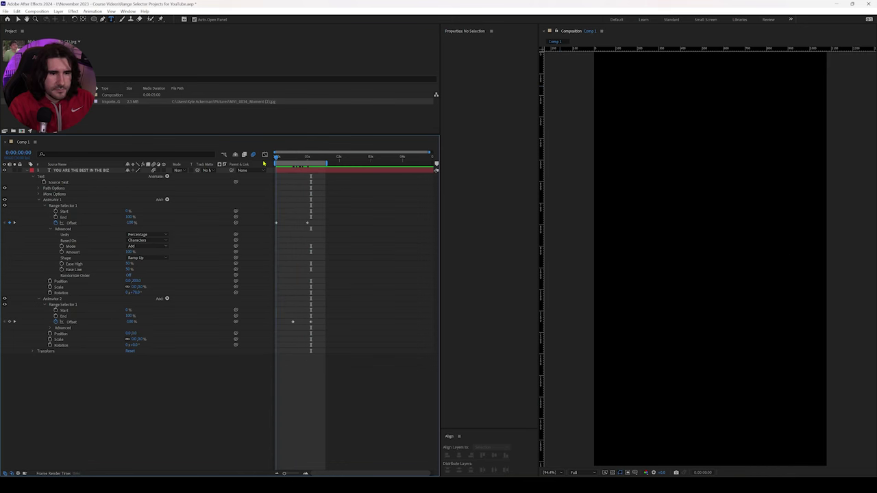
key("space")
key("space")
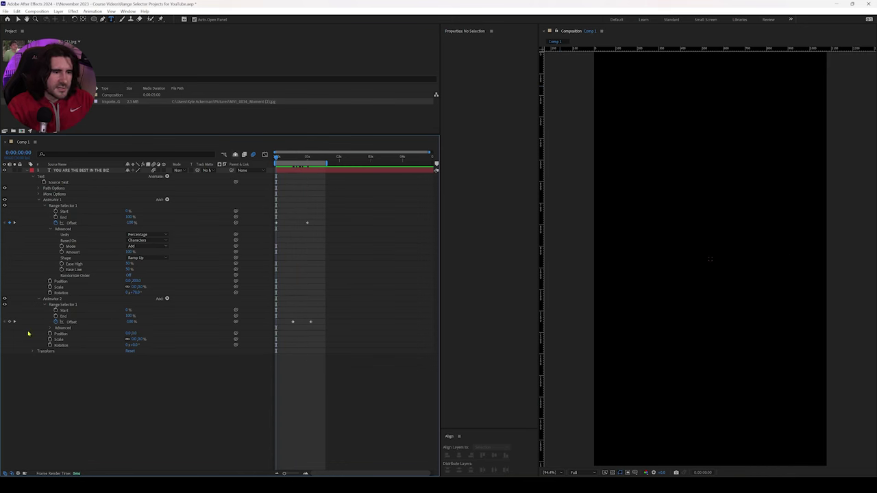
left_click(5, 301)
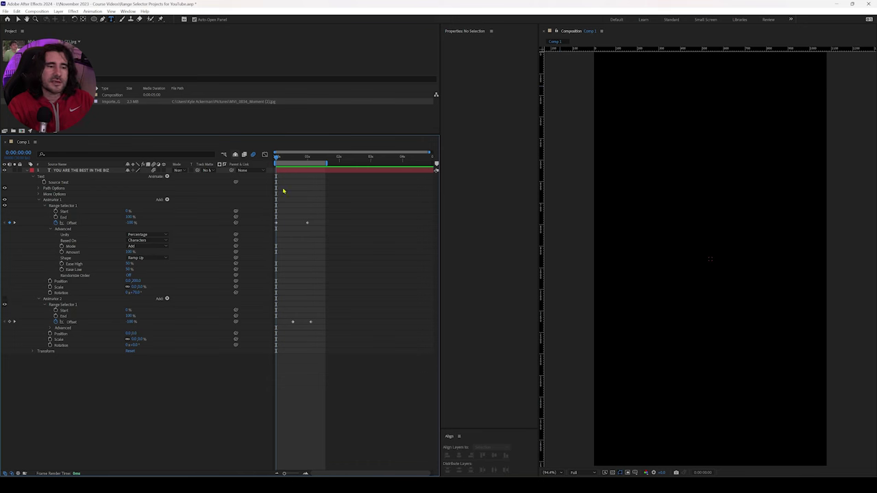
key("space")
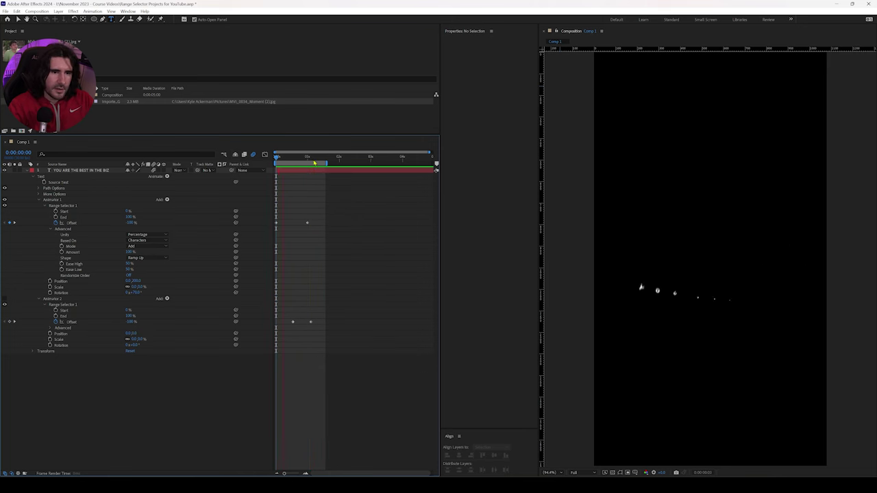
Set Animator 2's vertical Position offset, trying 200 before settling on 0
left_click(285, 159)
left_click_drag(285, 159, 293, 159)
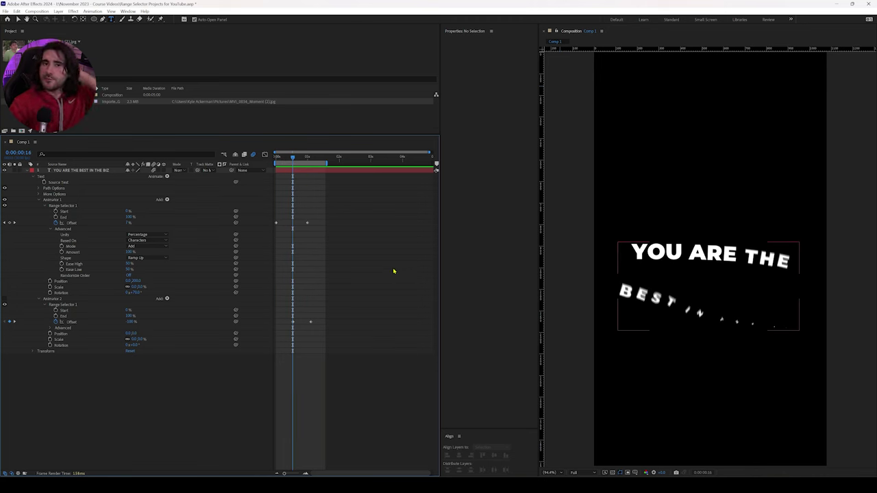
left_click(137, 334)
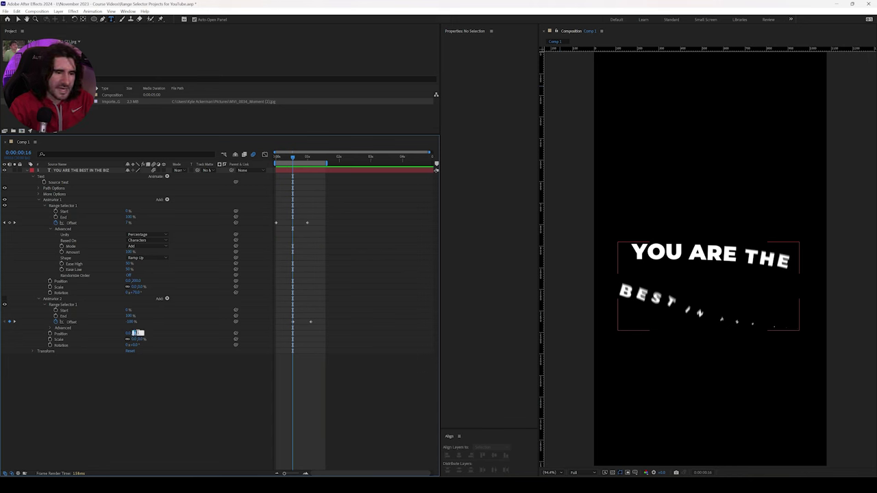
type("200")
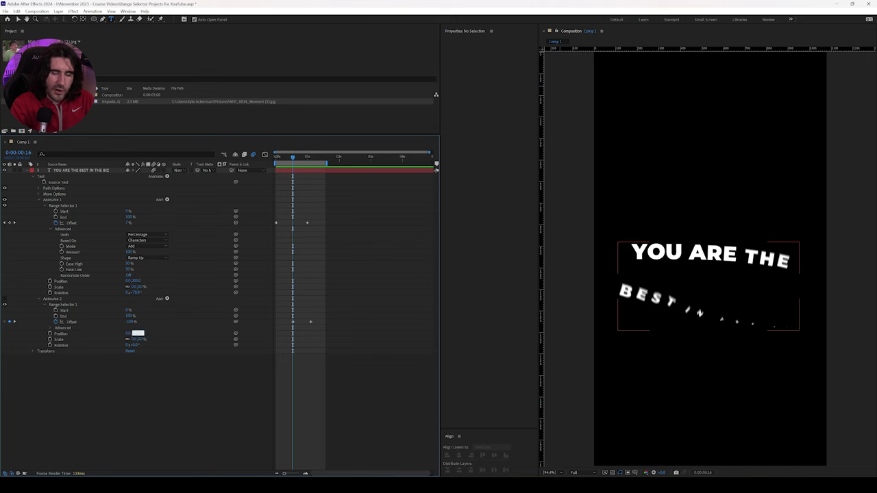
key("Return")
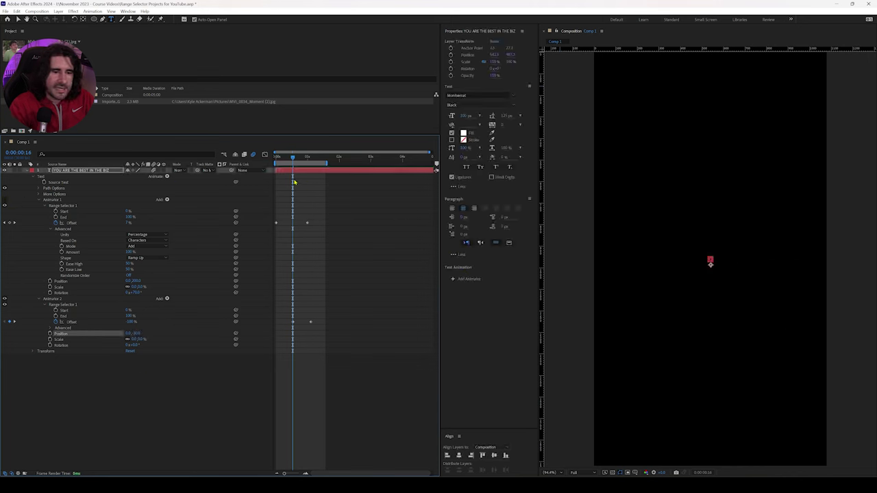
left_click_drag(293, 157, 276, 157)
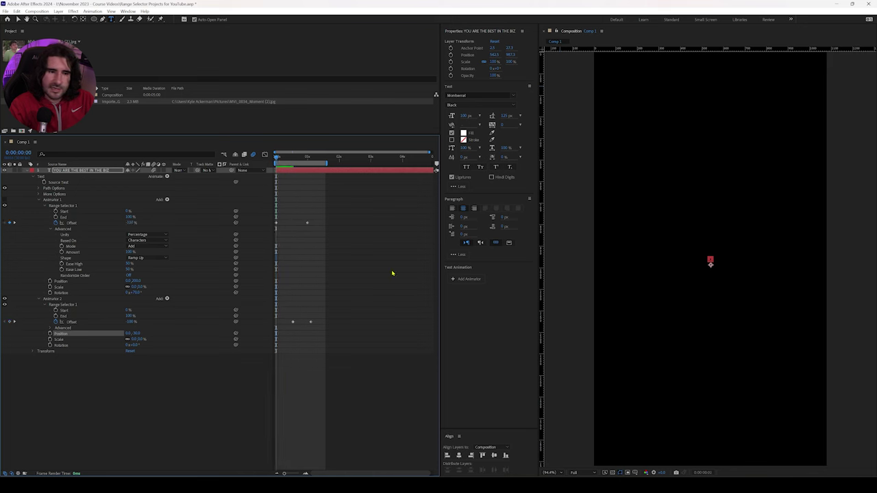
left_click(137, 333)
type("00")
key("Tab")
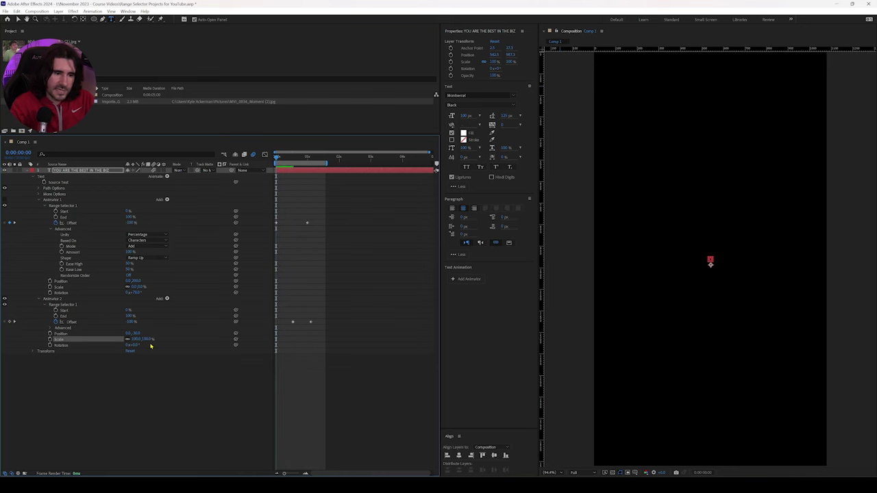
Preview the text animation from the first frame, then scrub back to early in it
left_click(409, 390)
key("space")
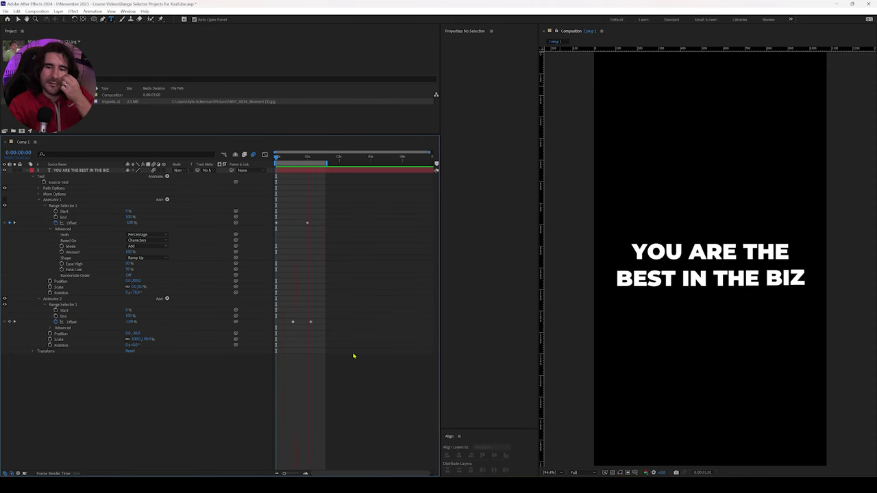
key("space")
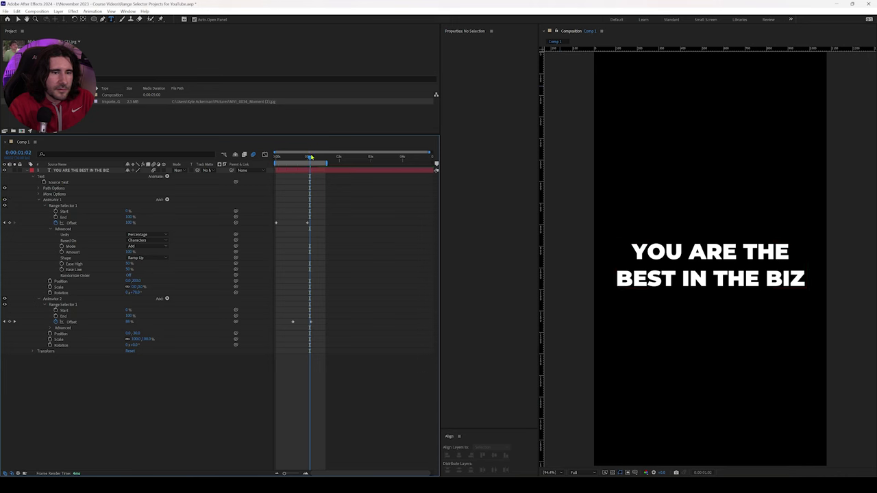
key("Home")
key("space")
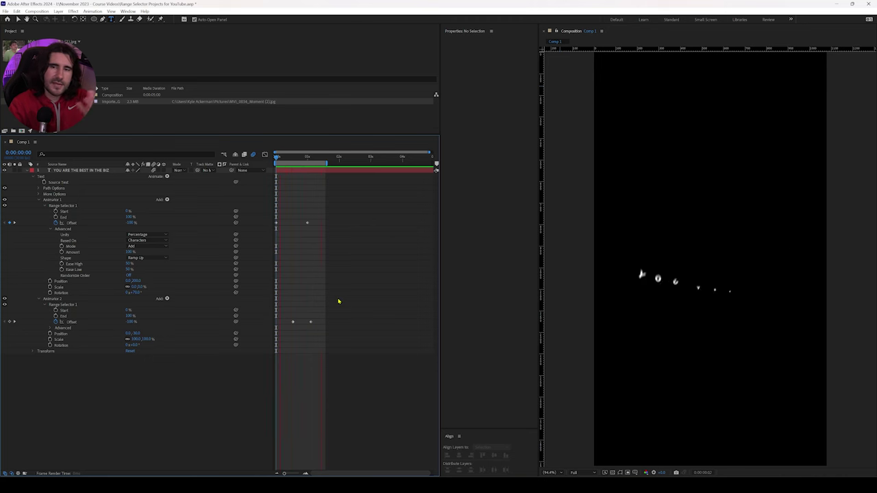
key("space")
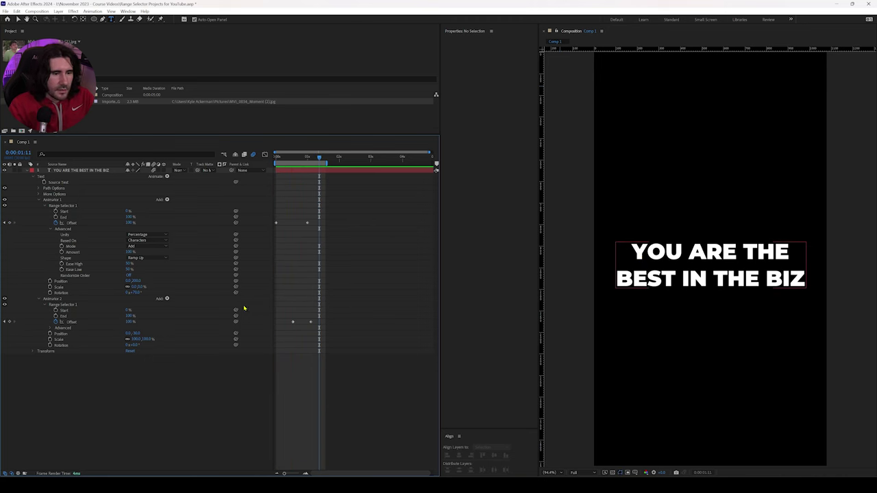
left_click_drag(279, 160, 309, 175)
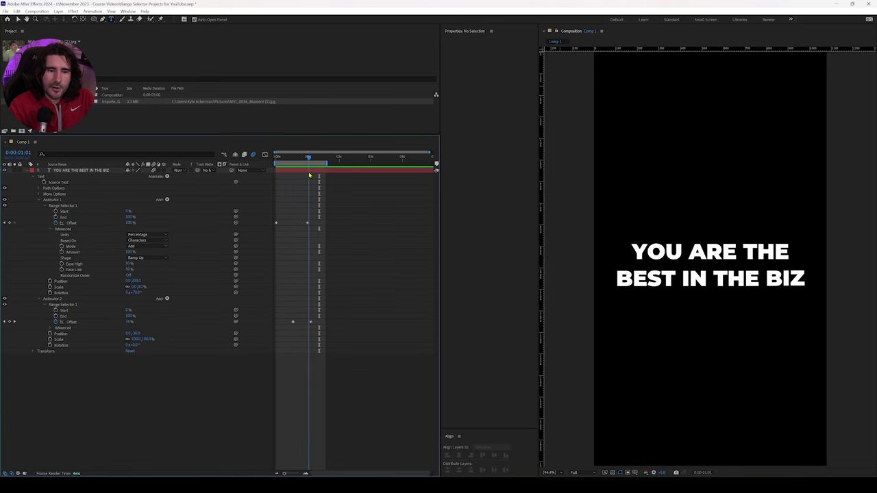
Set Animator 2's Scale to 120% and preview the animation from the start
left_click(136, 340)
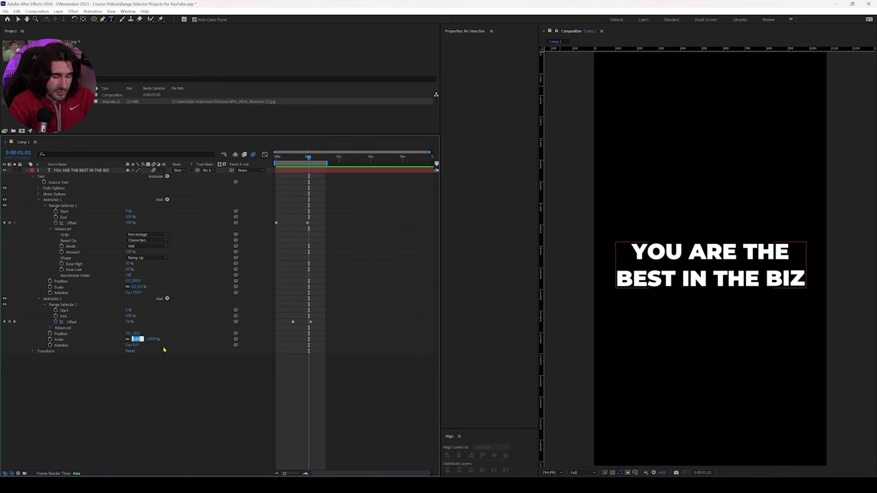
type("120")
key("Return")
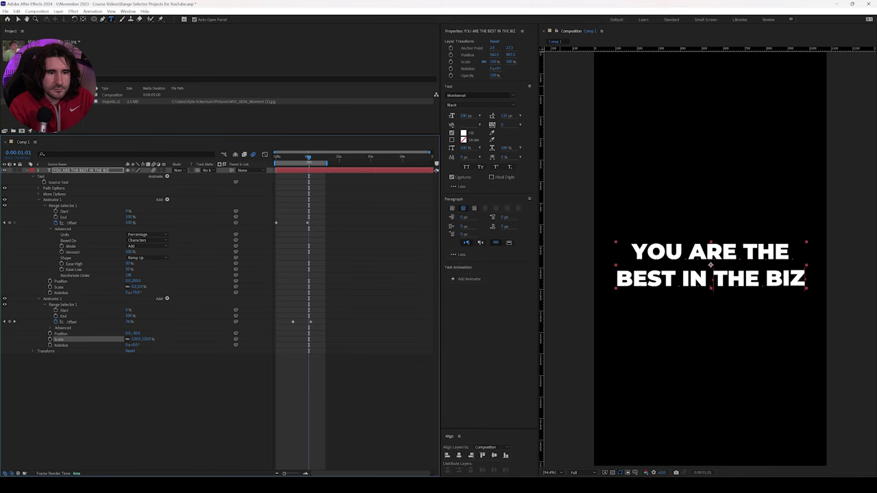
left_click_drag(309, 157, 277, 157)
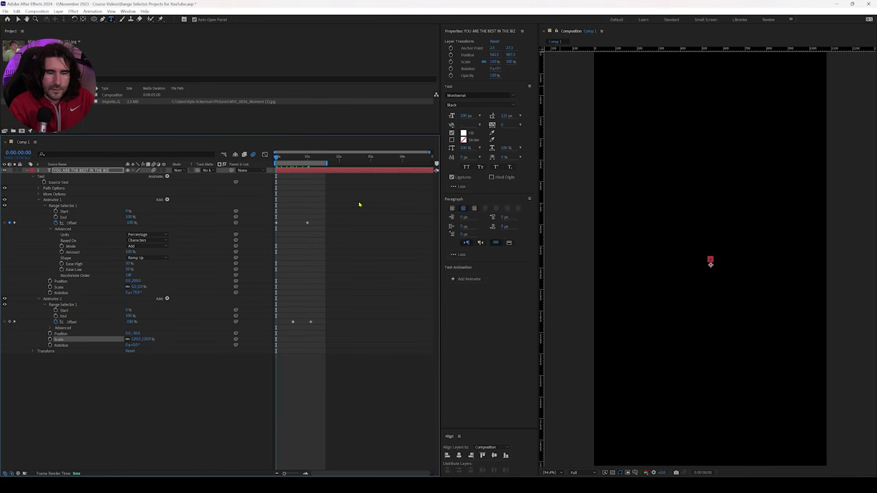
key("space")
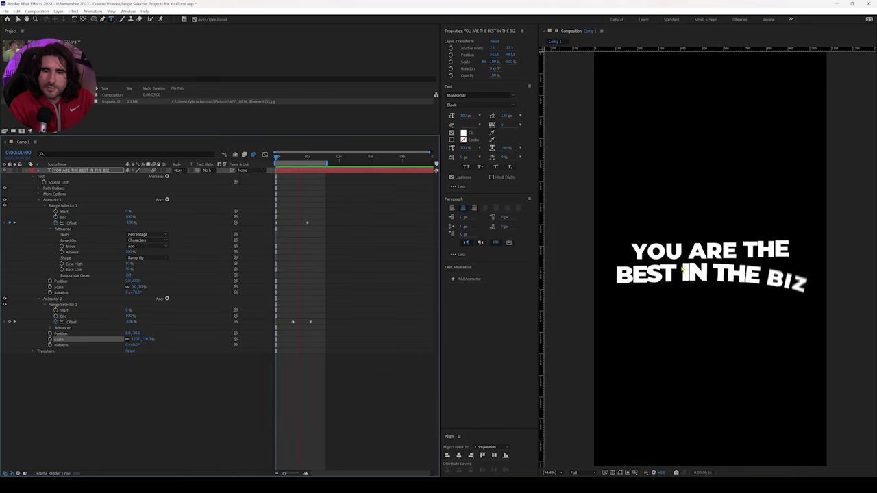
key("space")
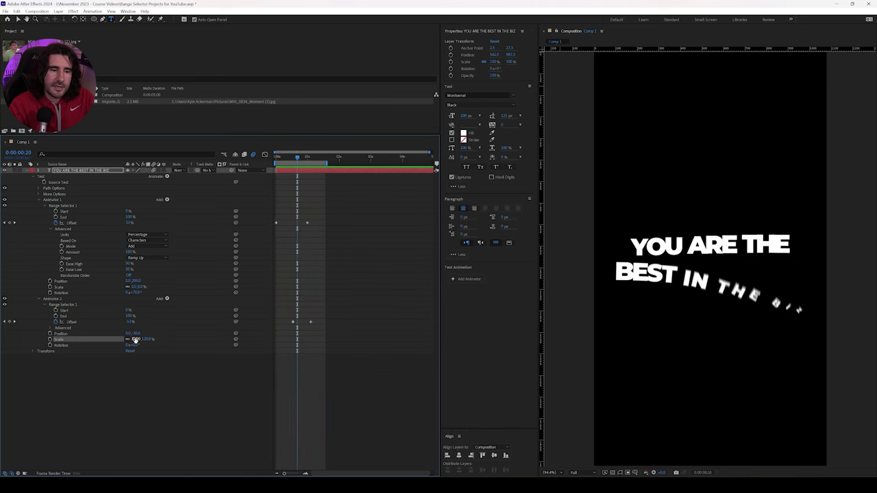
Try Animator 2's Scale at 150% in a preview, then revert it to 120%
left_click(136, 340)
type("150")
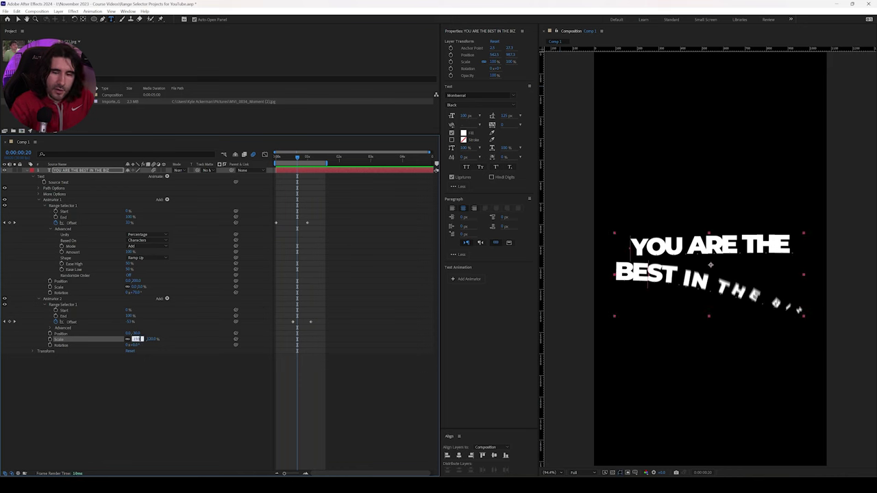
key("Return")
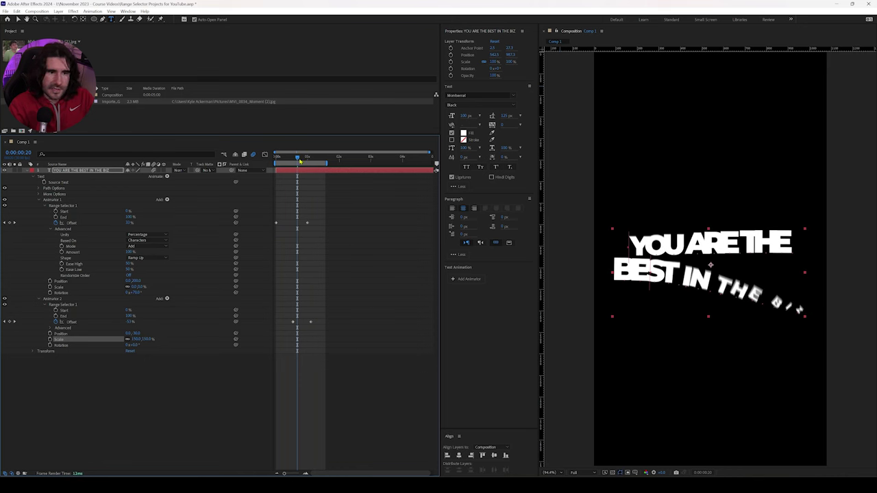
left_click_drag(299, 160, 276, 161)
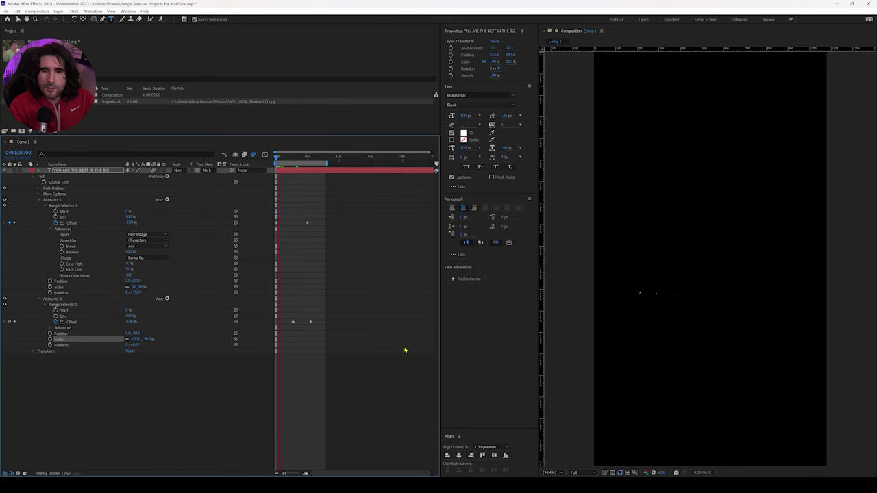
key("space")
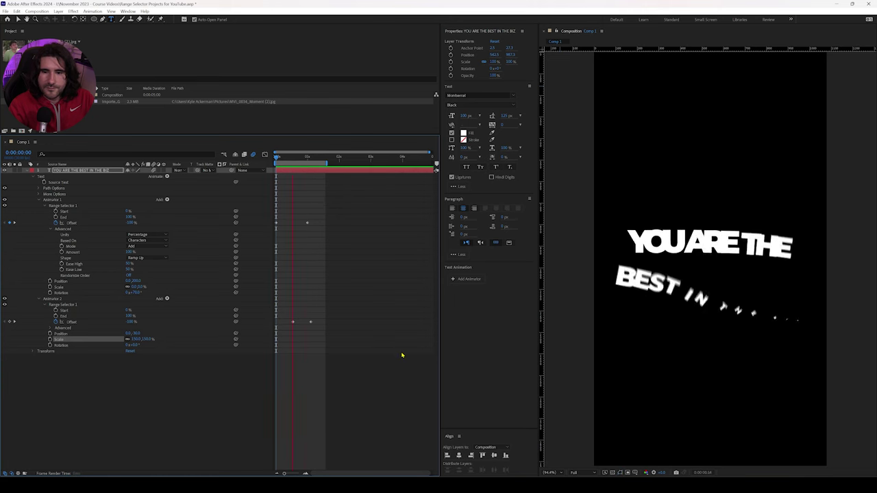
key("space")
left_click(136, 338)
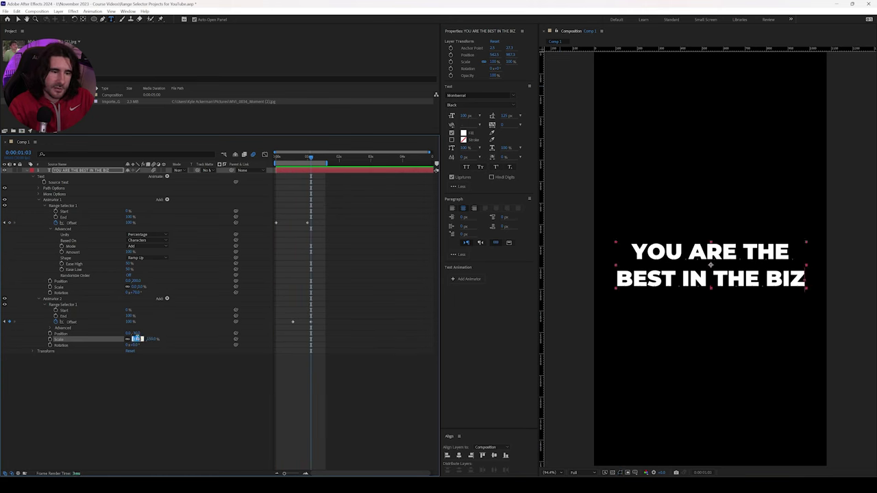
type("120")
left_click(269, 352)
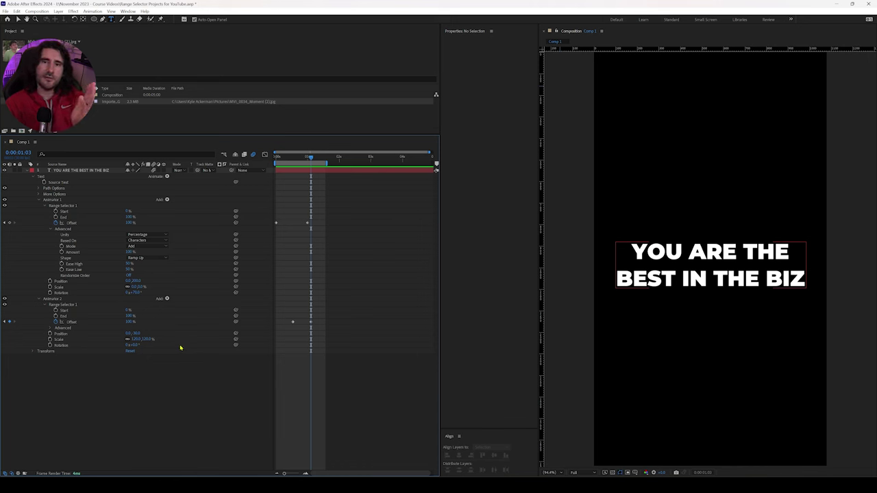
Give Animator 2 a negative Rotation angle and preview the twisting characters from frame 18
left_click(131, 345)
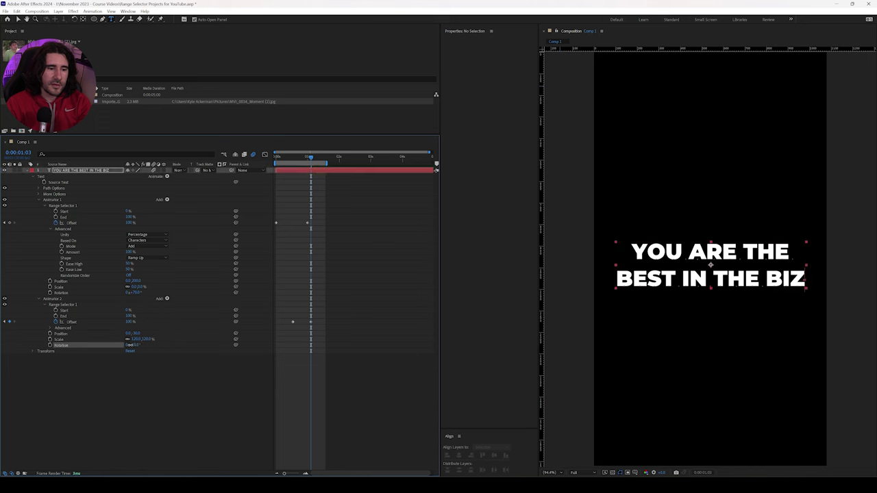
left_click_drag(131, 346, 137, 346)
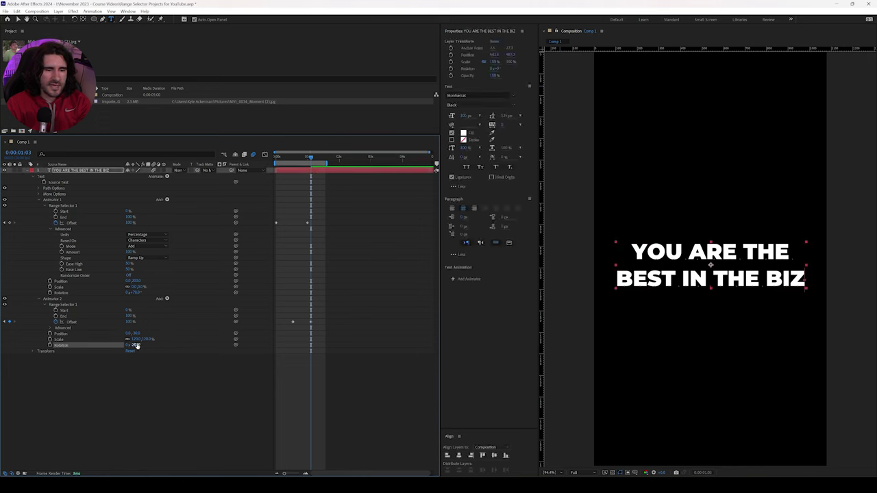
left_click_drag(300, 159, 295, 165)
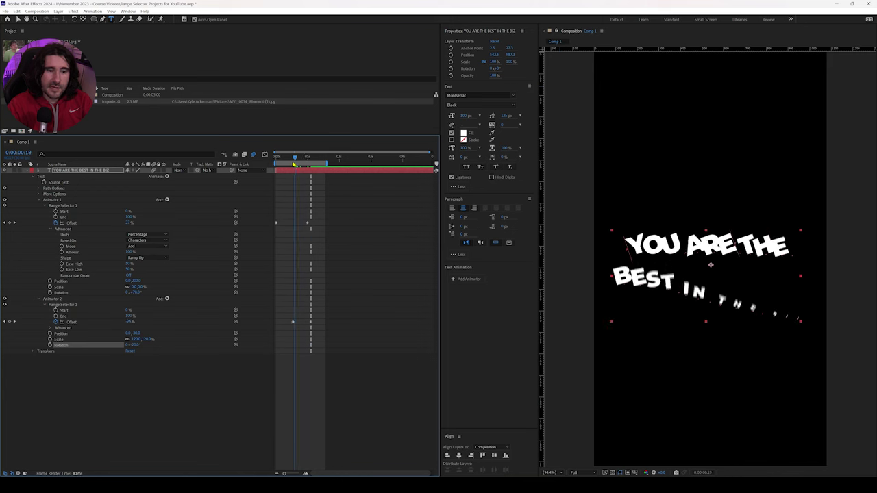
key("space")
left_click(181, 316)
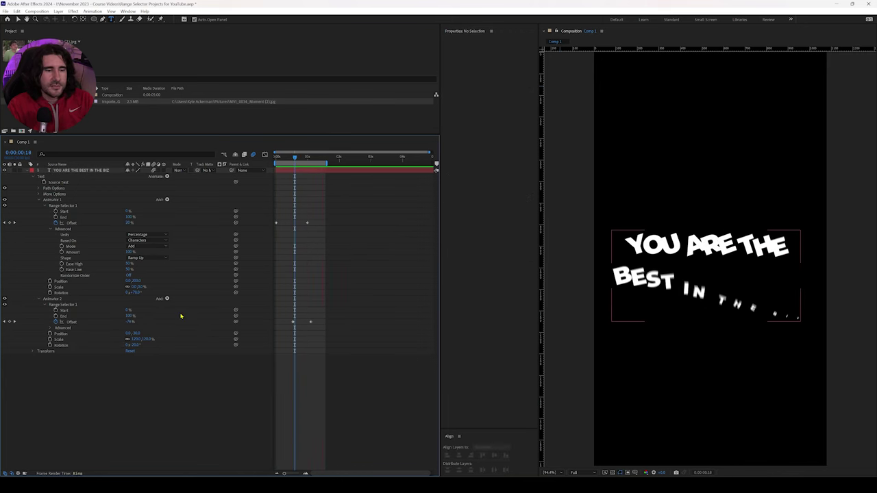
key("space")
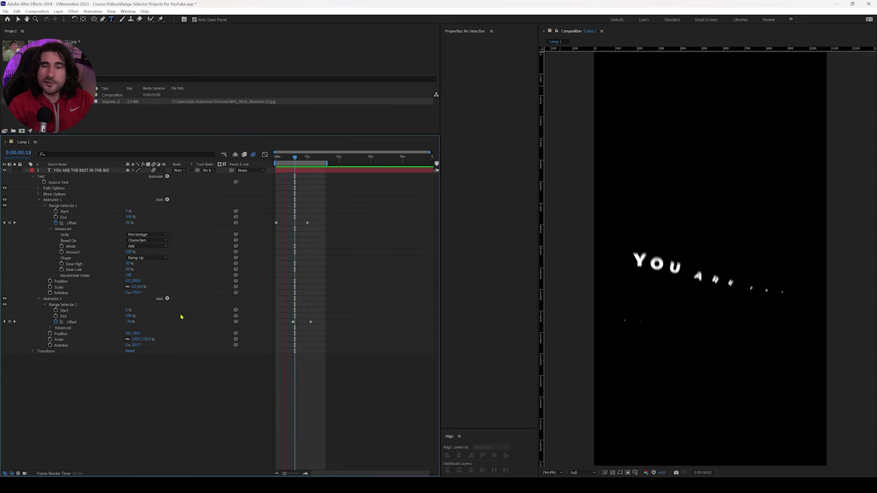
key("space")
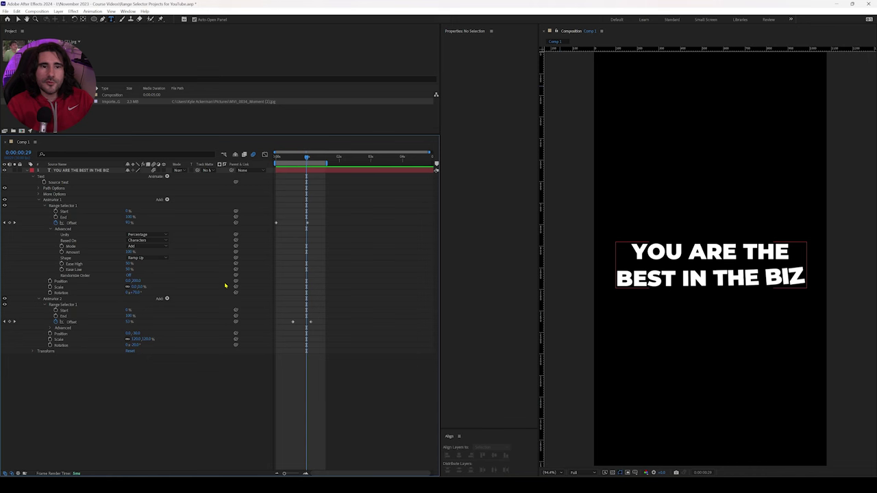
Add a red RGB Fill Color property to Animator 2 and preview from the start
left_click(166, 300)
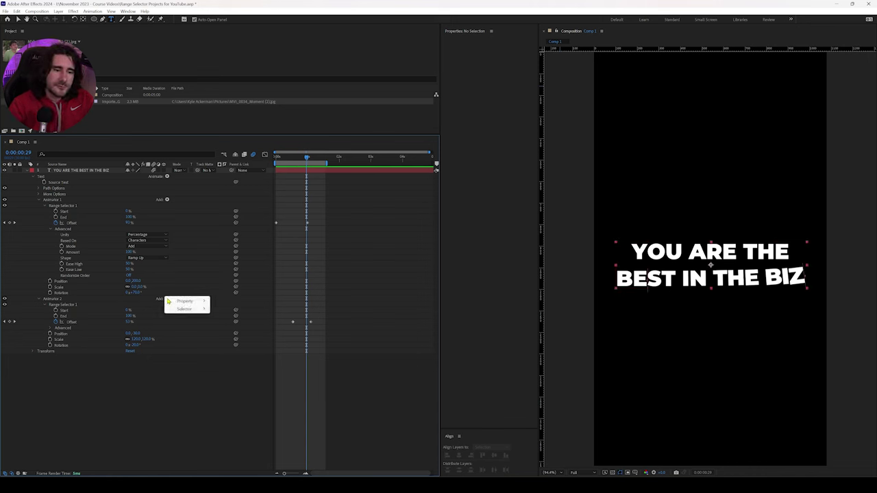
mouse_move(185, 303)
mouse_move(253, 374)
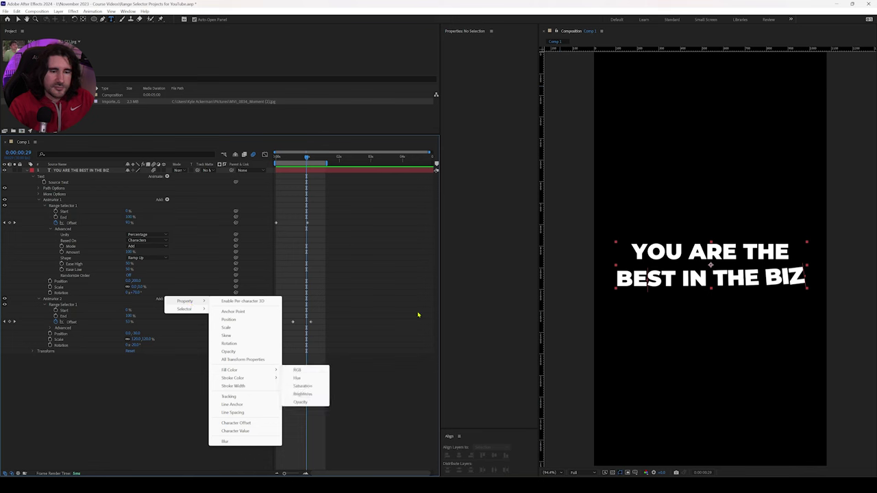
left_click(299, 370)
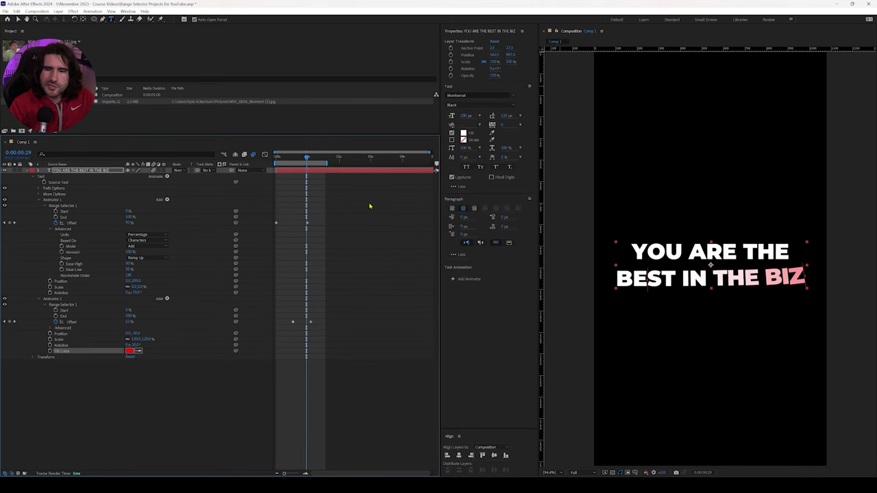
left_click_drag(308, 159, 277, 159)
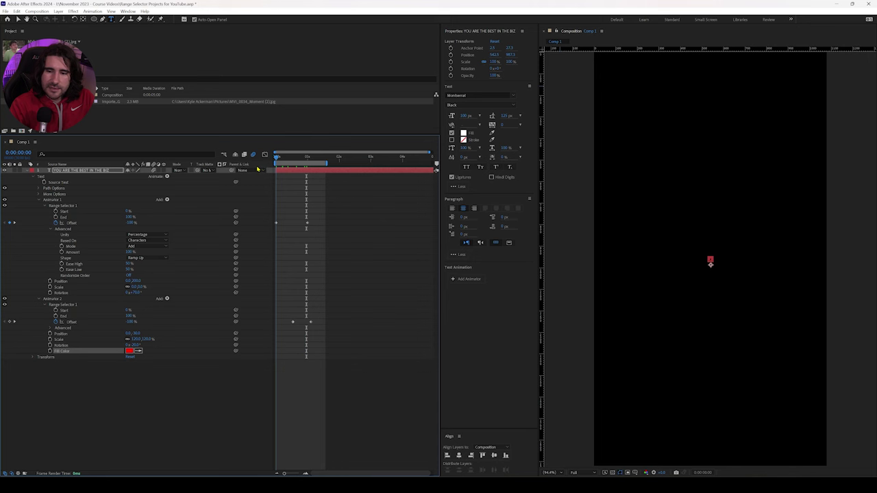
key("space")
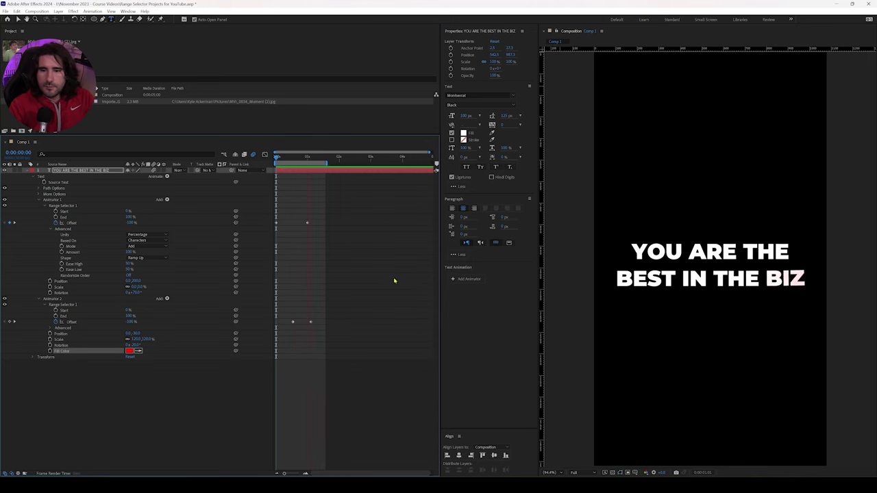
key("space")
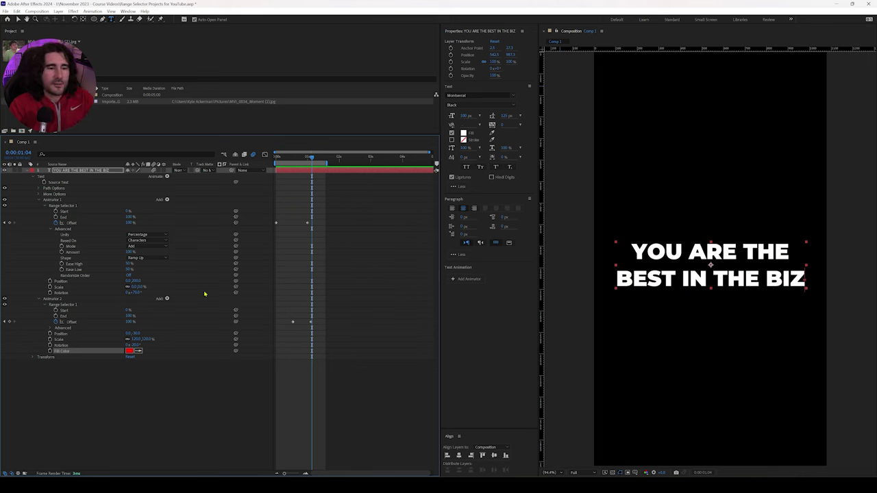
left_click(166, 299)
mouse_move(188, 309)
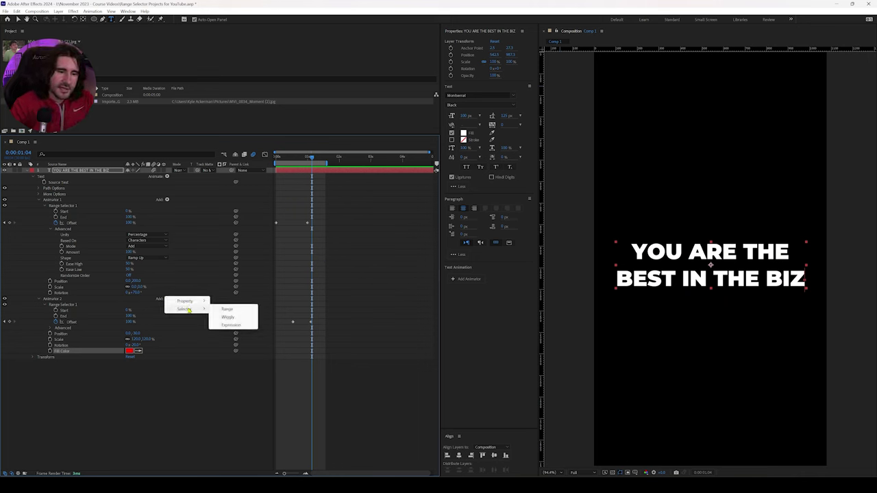
left_click(244, 318)
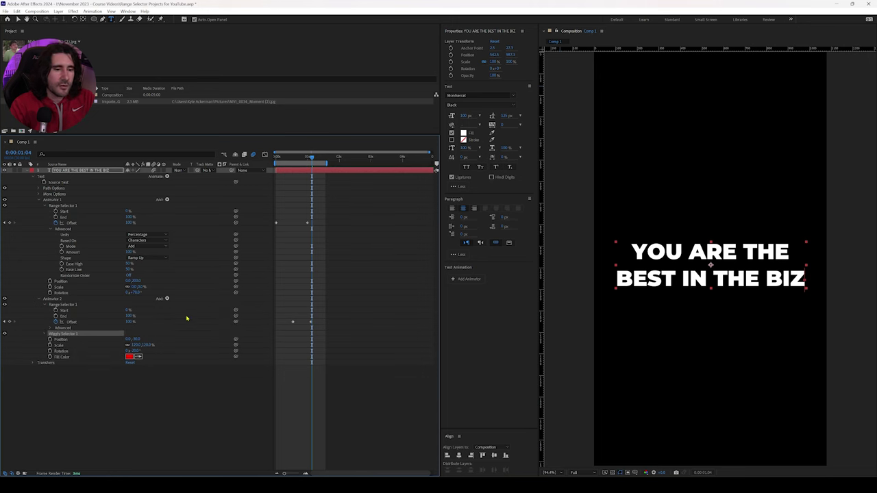
left_click(45, 335)
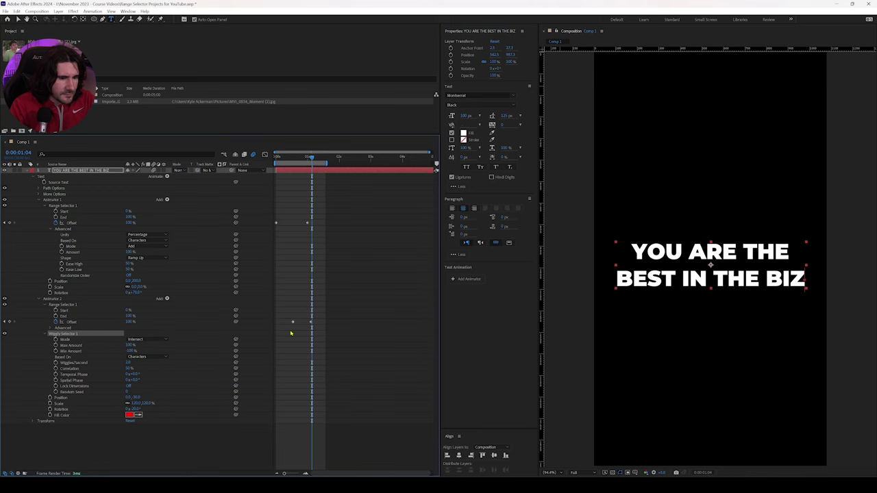
left_click_drag(312, 158, 277, 159)
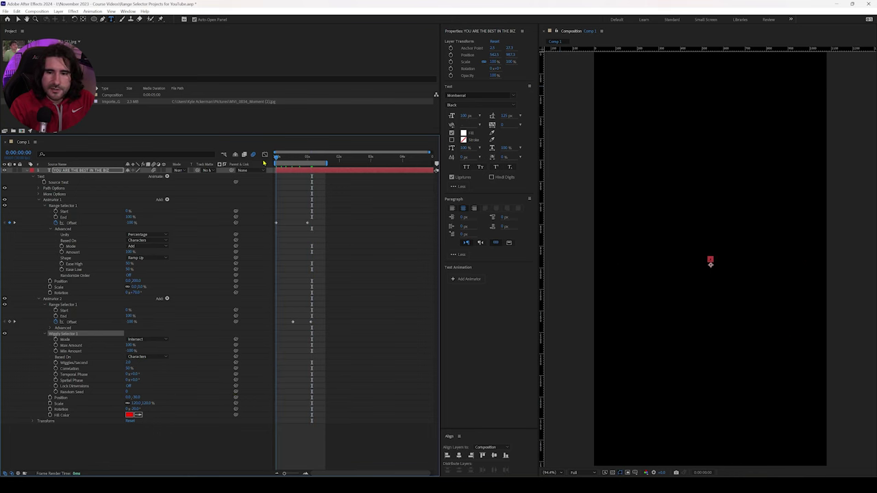
key("space")
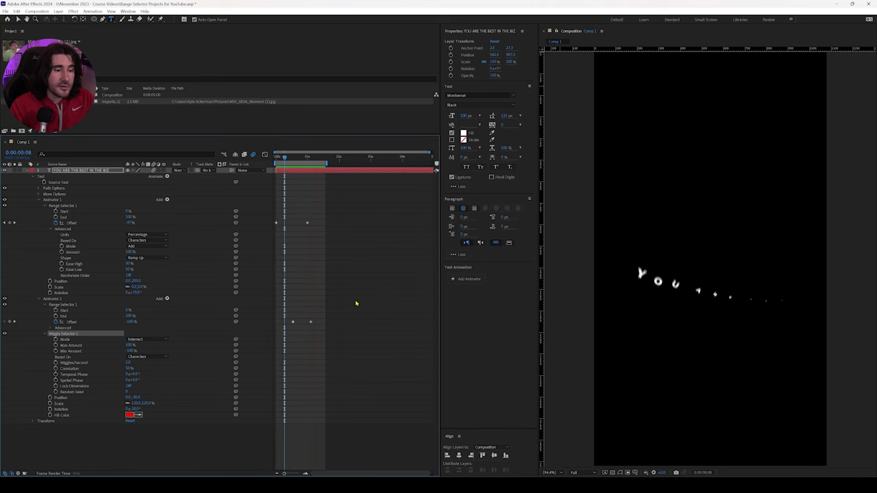
key("space")
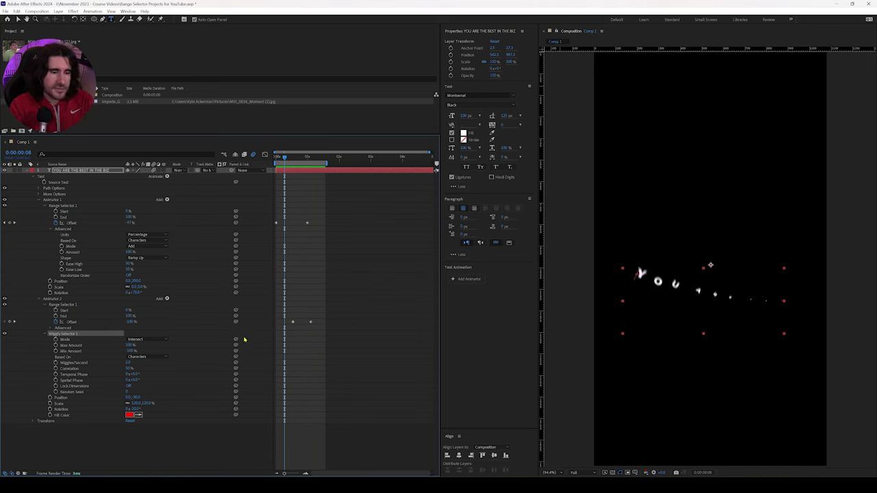
key("Delete")
left_click(150, 371)
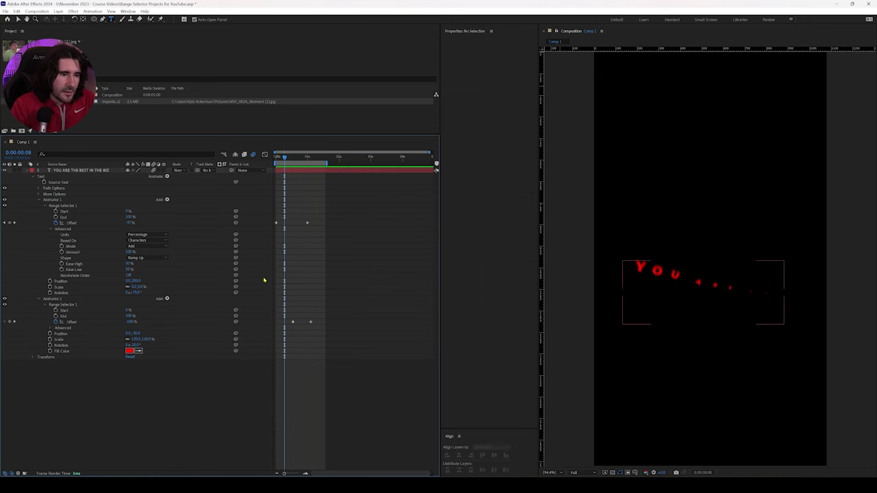
Collapse the first two animators and rename the first one to Position 1
left_click(39, 199)
left_click(38, 205)
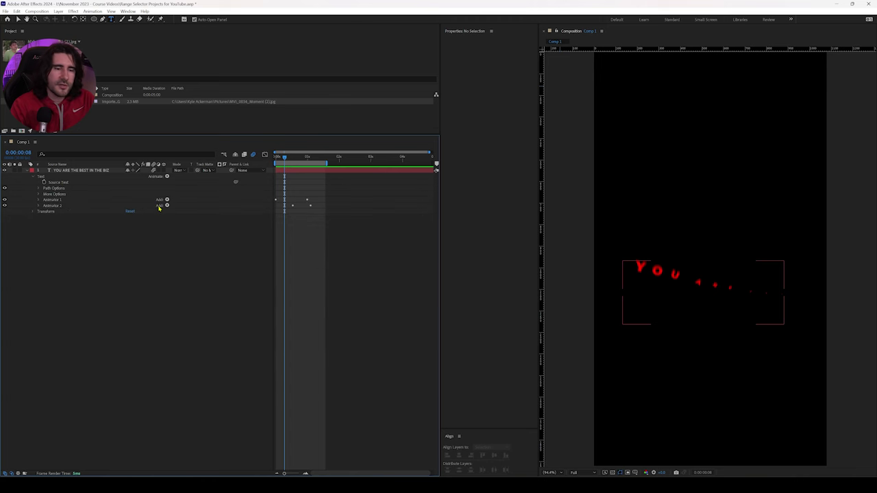
left_click(54, 199)
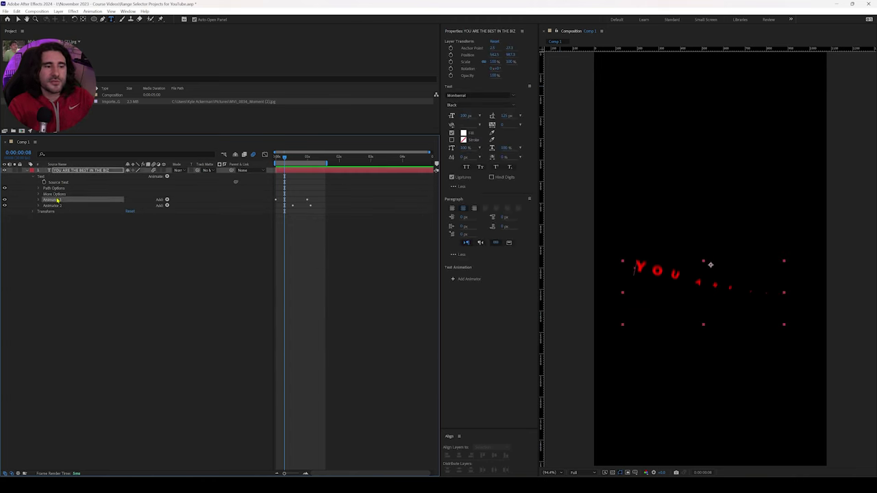
right_click(60, 201)
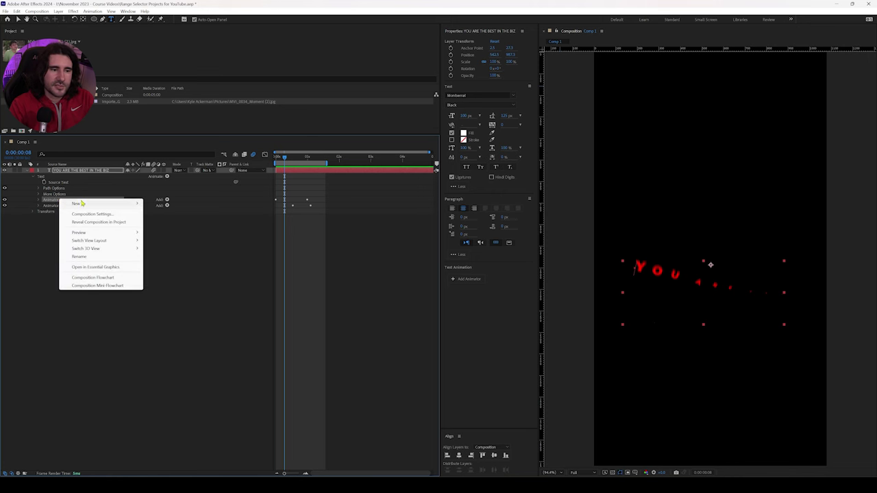
left_click(109, 257)
key("BackSpace")
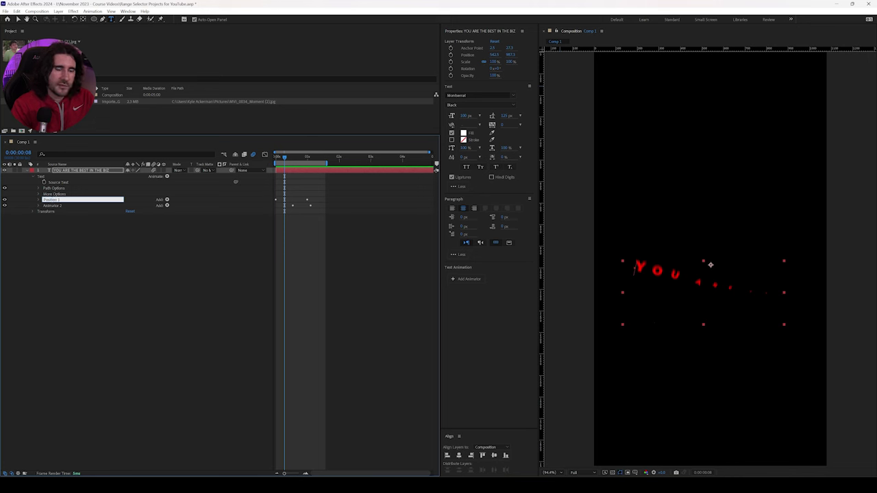
key("Return")
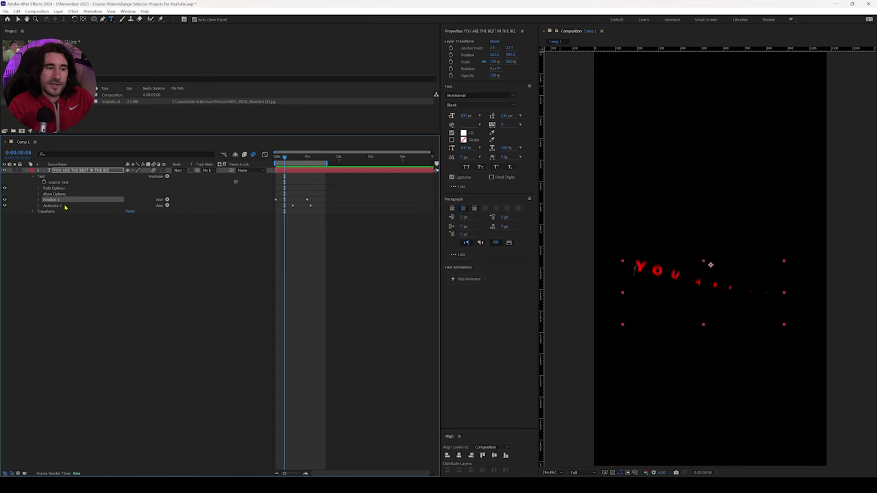
left_click(106, 237)
Add Animator 3 animating Position, with a Wiggly Selector
left_click(166, 176)
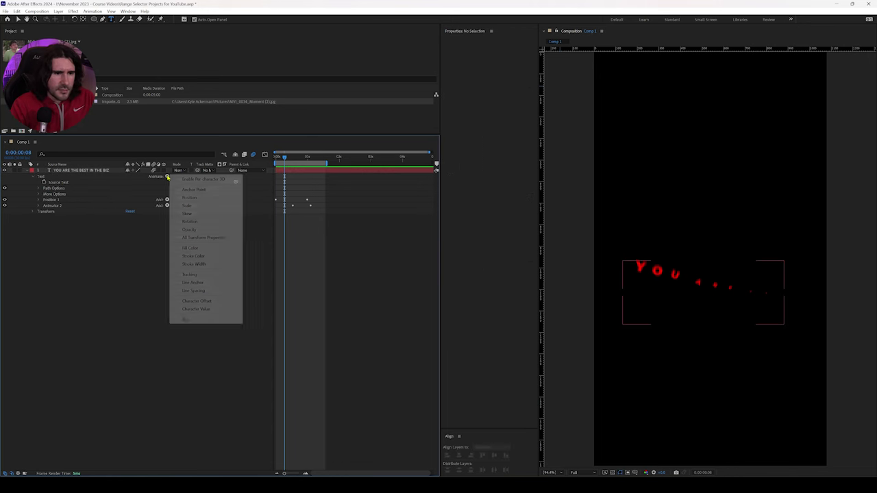
left_click(206, 200)
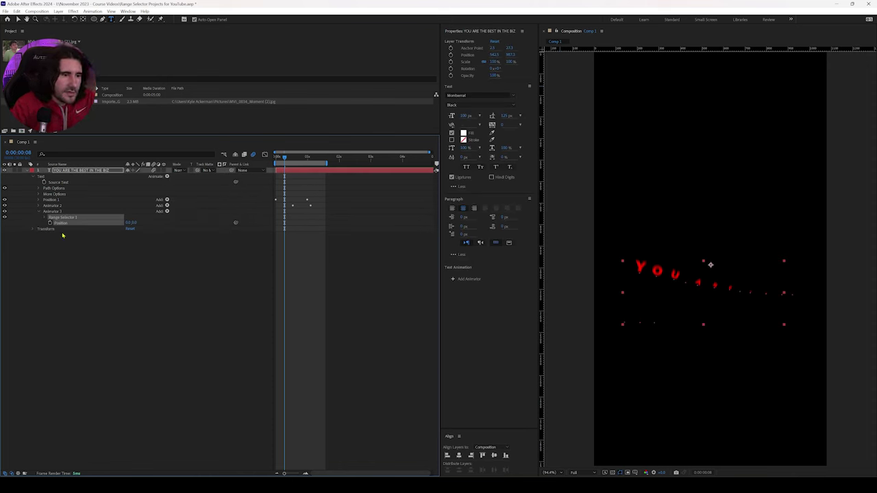
left_click(167, 211)
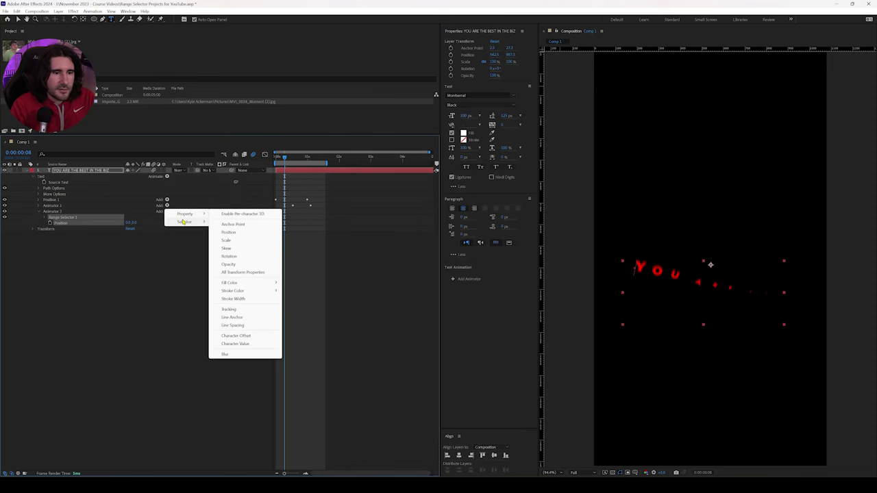
mouse_move(185, 222)
left_click(244, 231)
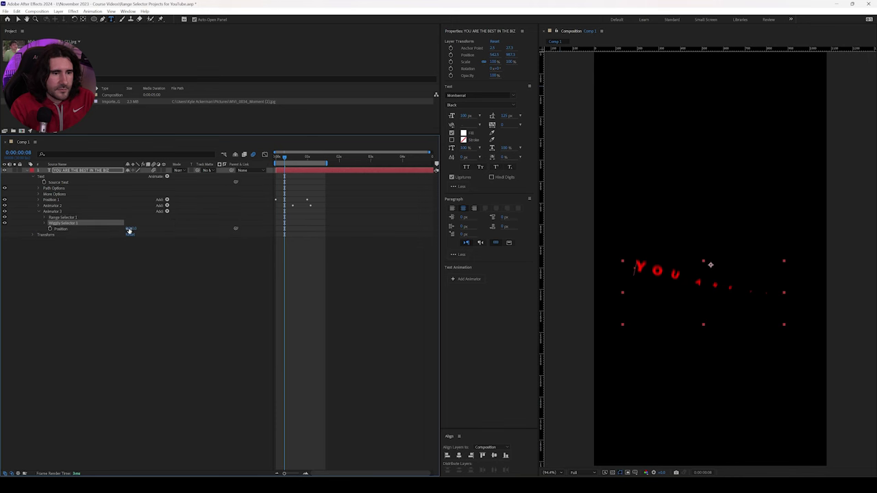
Give Animator 3's Position a horizontal offset of 5
left_click(130, 229)
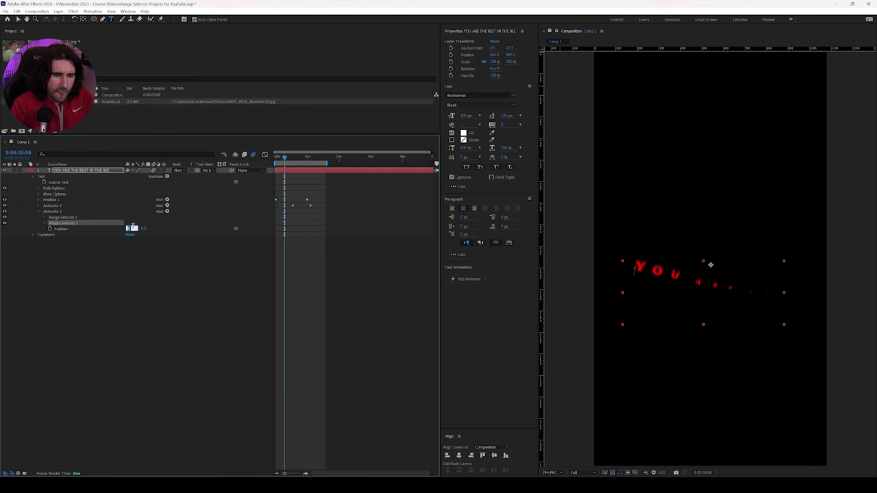
type("5")
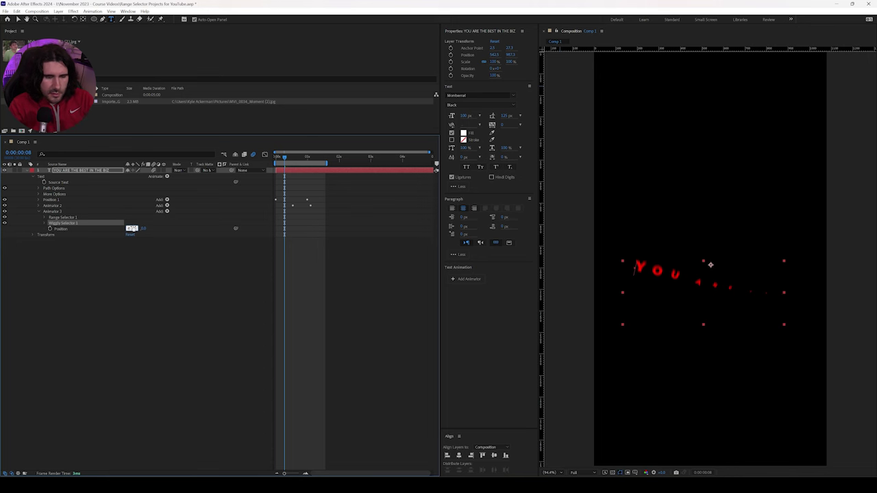
left_click(89, 232)
left_click(141, 229)
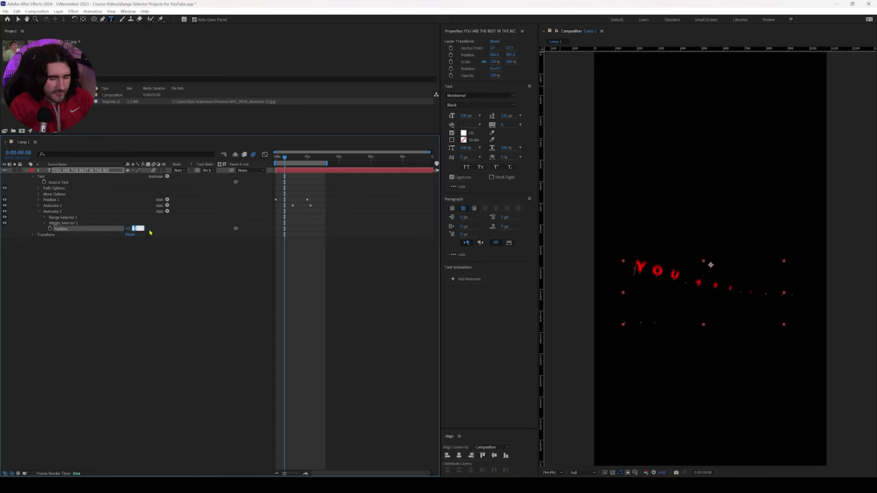
key("Return")
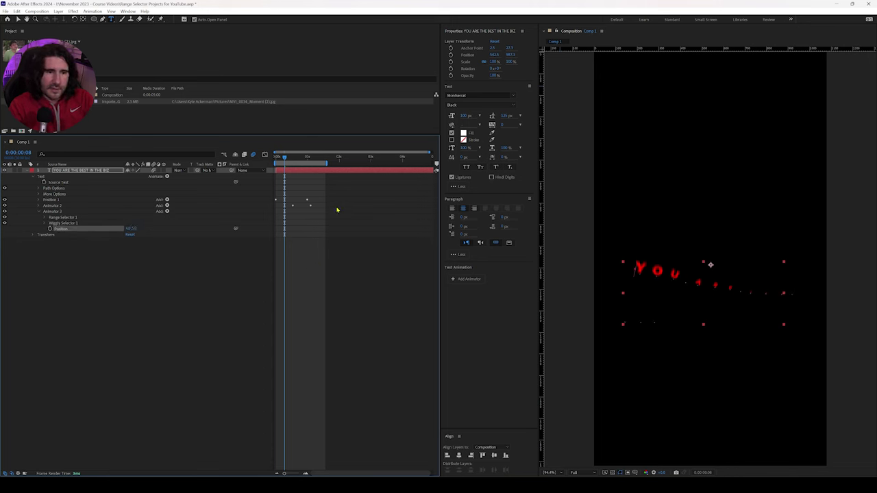
Preview the wiggling text and reveal the Wiggly Selector's settings
left_click(391, 287)
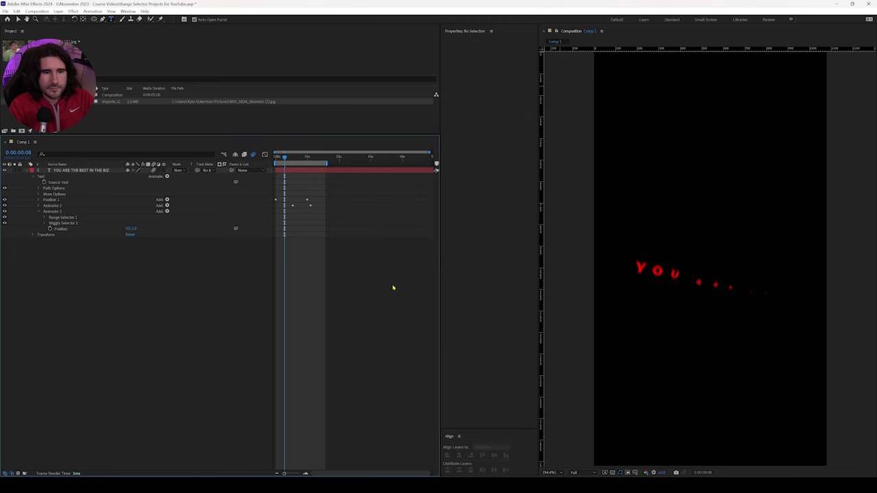
key("space")
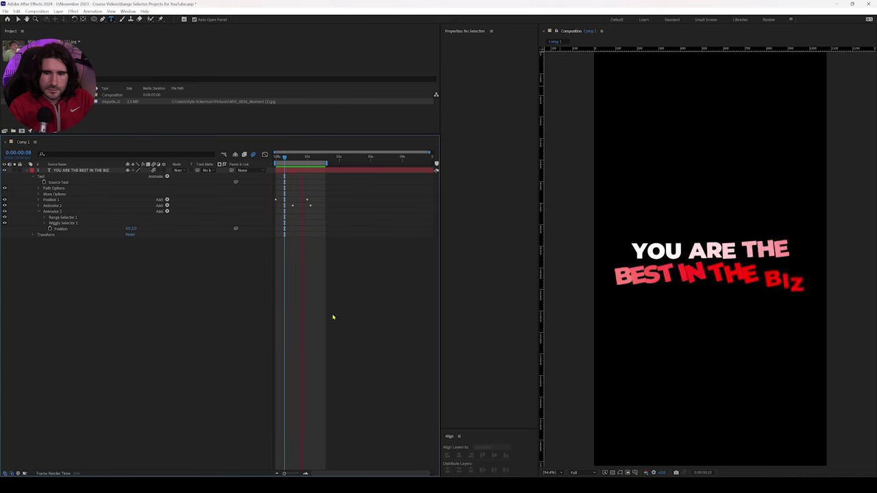
left_click(43, 224)
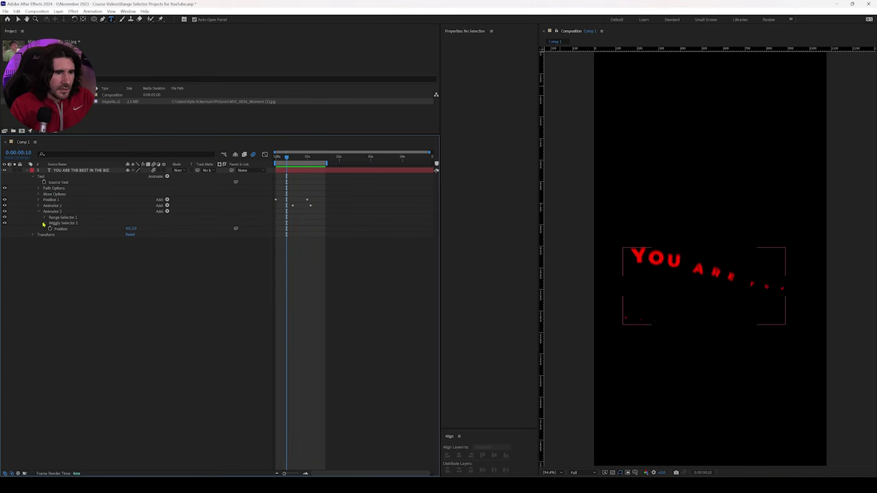
left_click(43, 225)
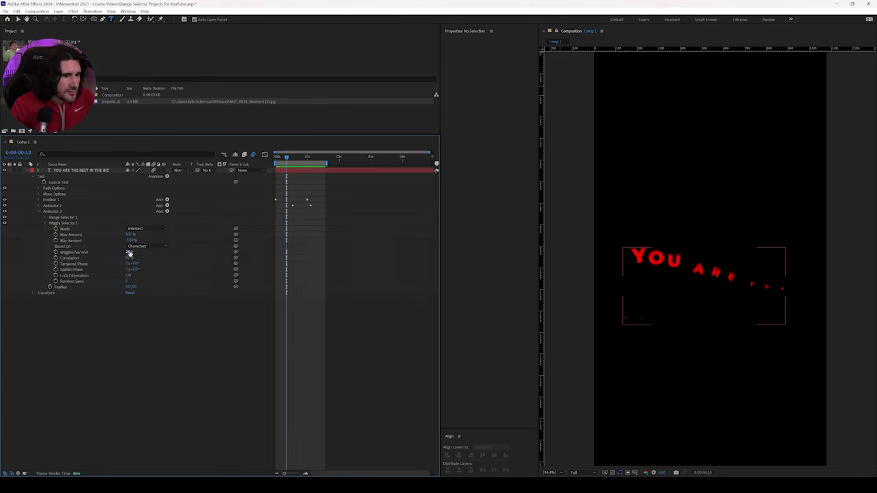
left_click(389, 327)
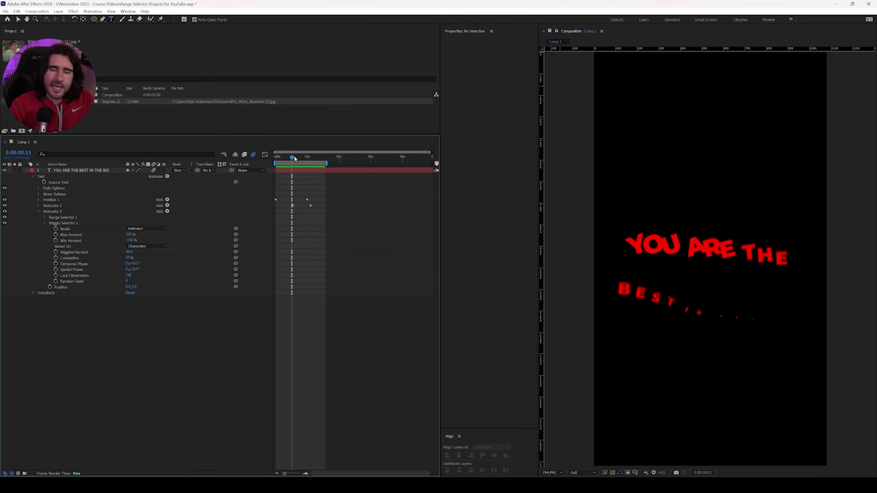
left_click_drag(294, 158, 311, 159)
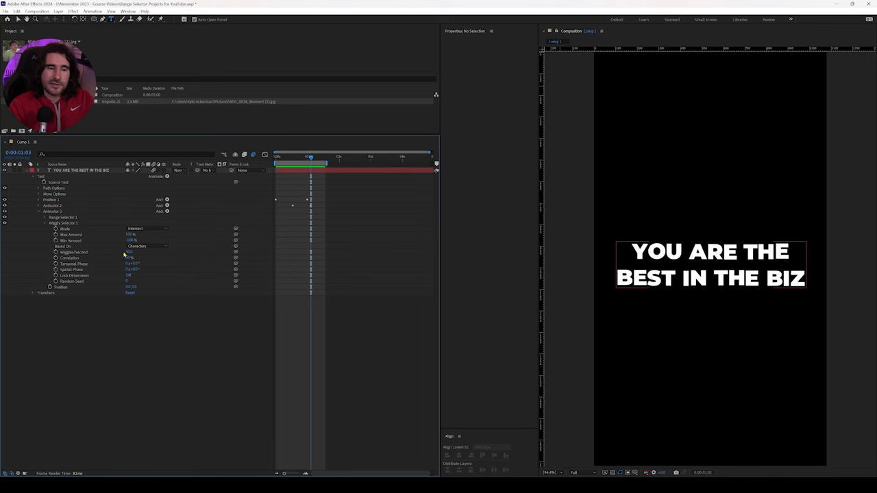
Add an RGB Fill Color property to Animator 3 and preview the animation
left_click(167, 212)
mouse_move(191, 214)
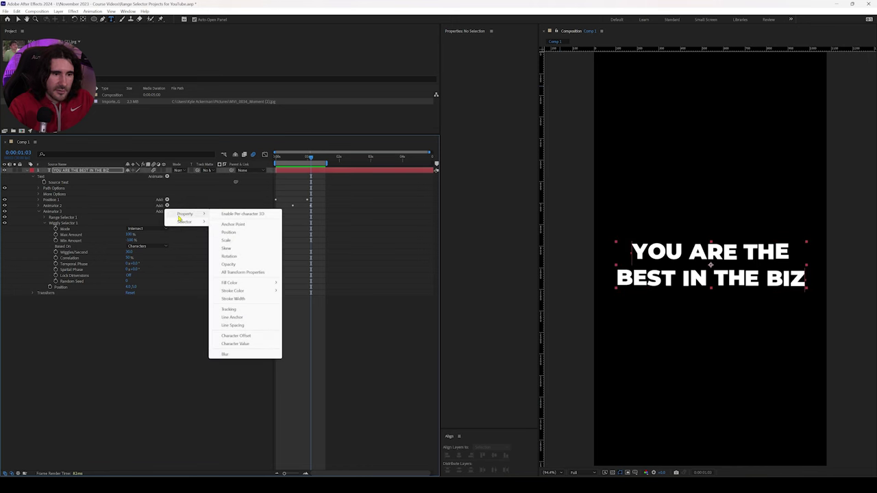
mouse_move(253, 283)
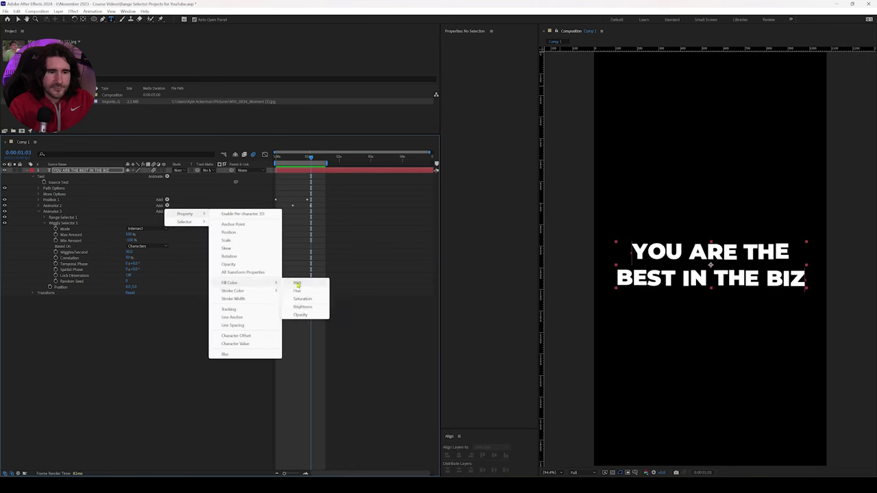
left_click(295, 285)
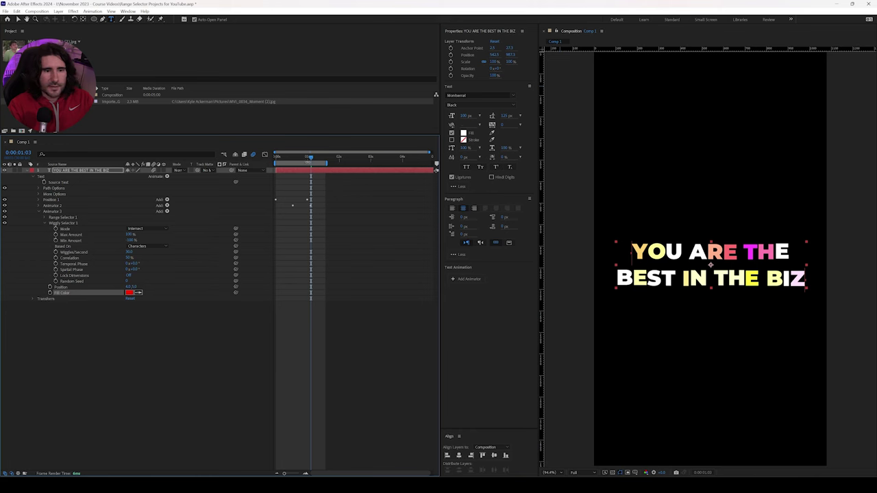
key("space")
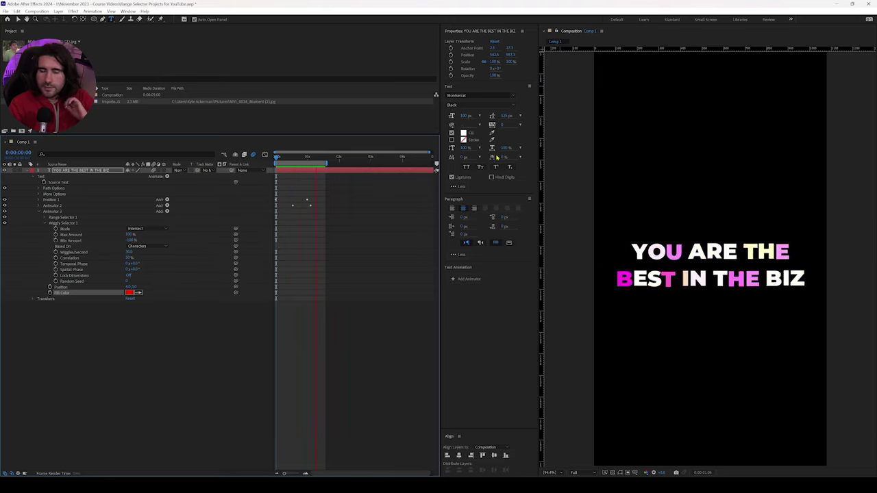
left_click(347, 360)
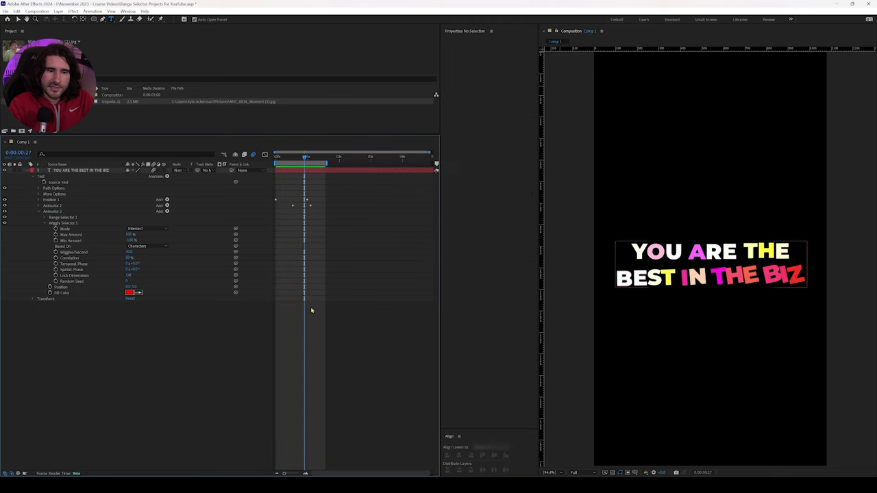
Change the text layer's base fill colour to cyan 00DEFF and preview it
left_click(81, 294)
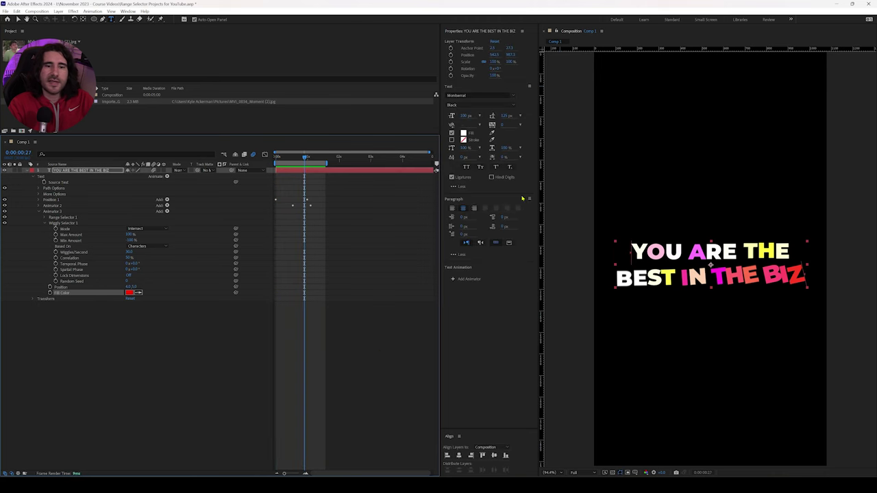
left_click(464, 134)
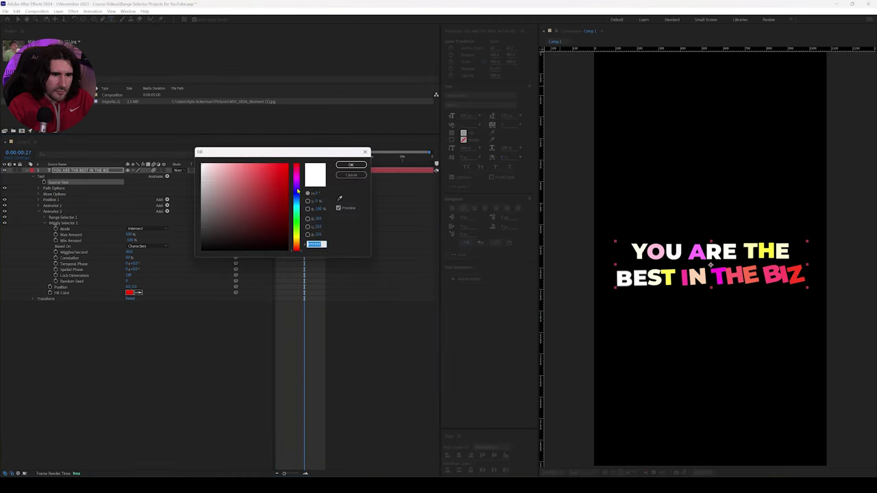
left_click_drag(298, 200, 298, 206)
mouse_move(285, 167)
left_mouse_down()
mouse_move(316, 155)
mouse_move(276, 159)
left_mouse_up()
left_click(351, 166)
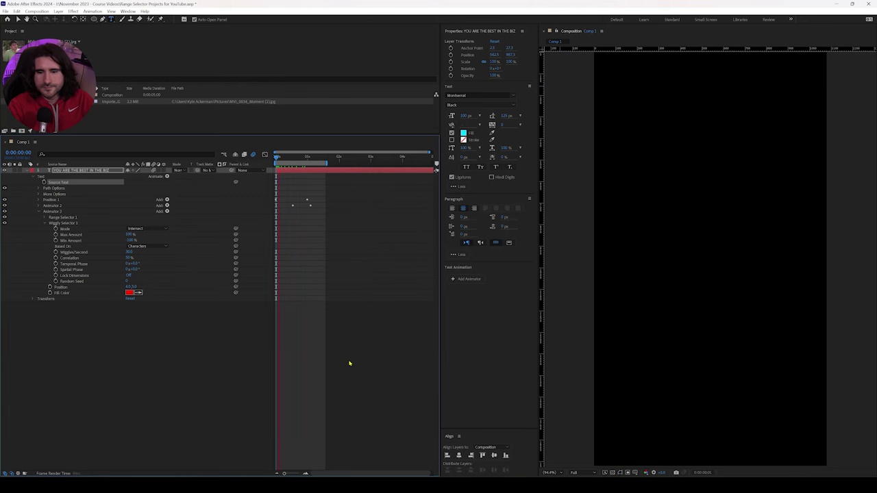
key("space")
left_click(93, 254)
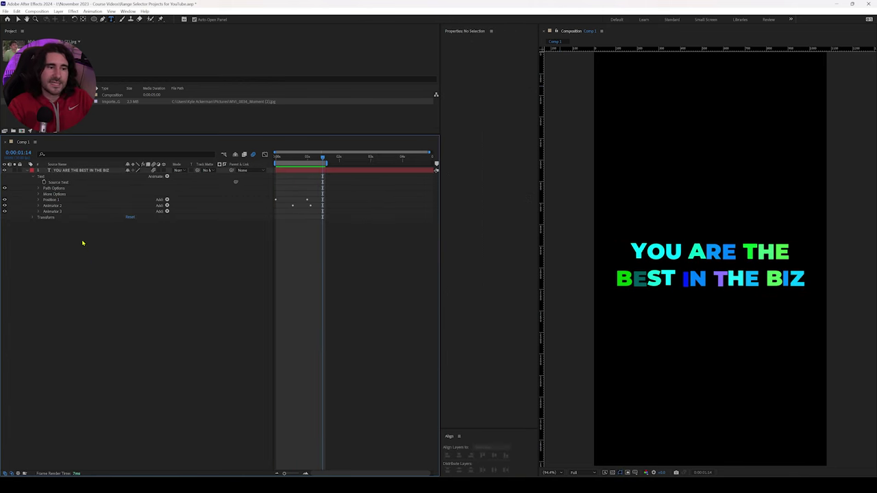
Select Position 1, Animator 2 and Animator 3 and save them as 'Walkthrough tutorial animation preset'
left_click(49, 218)
left_click(53, 199, "ctrl")
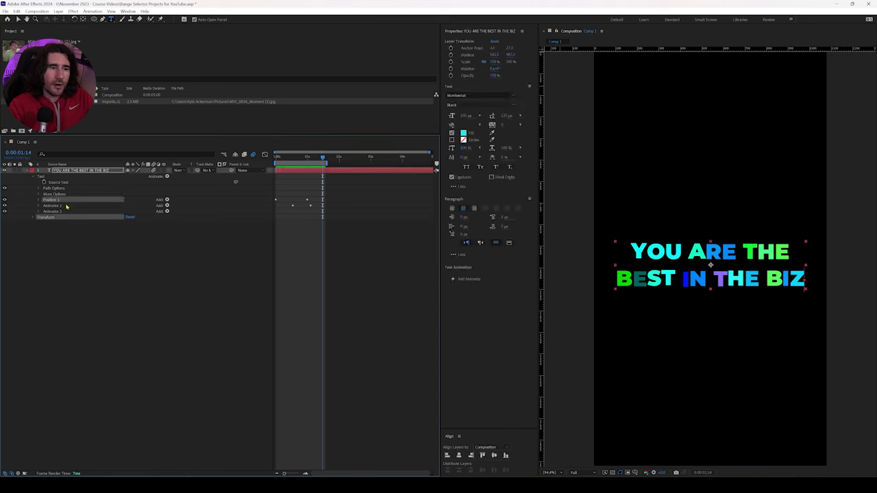
left_click(53, 206, "ctrl")
left_click(56, 211, "ctrl")
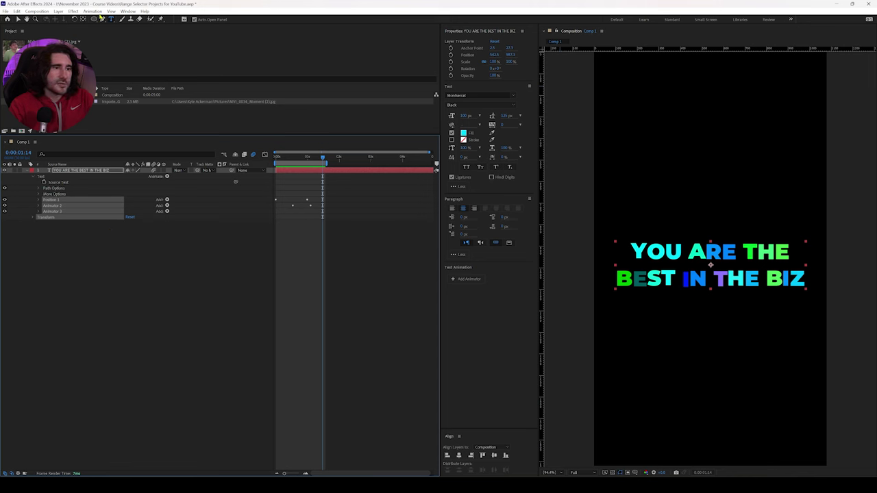
left_click(94, 12)
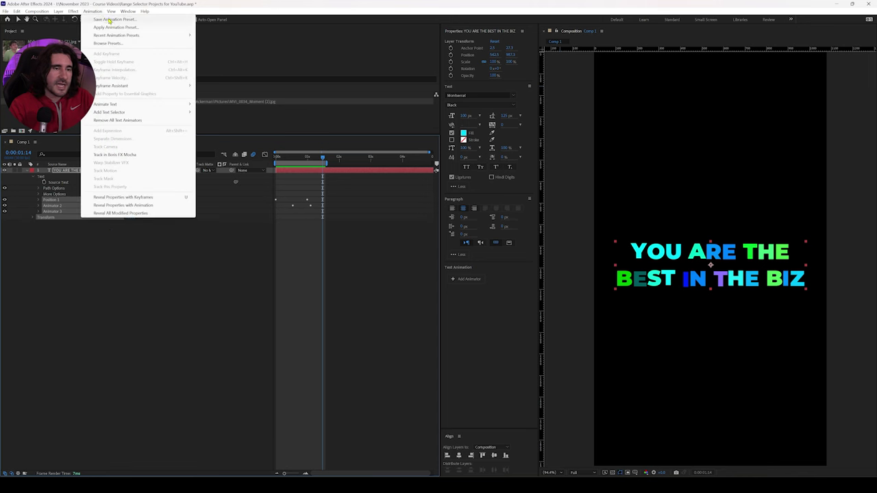
left_click(109, 20)
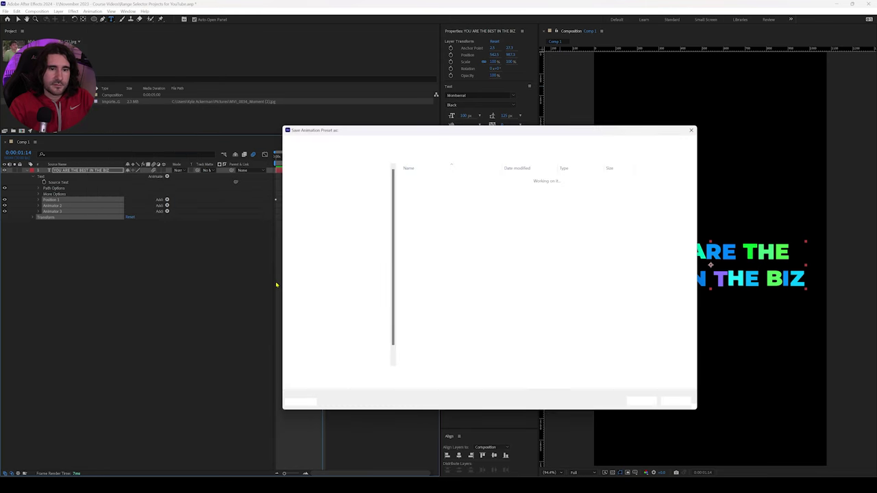
type("Walkthrough")
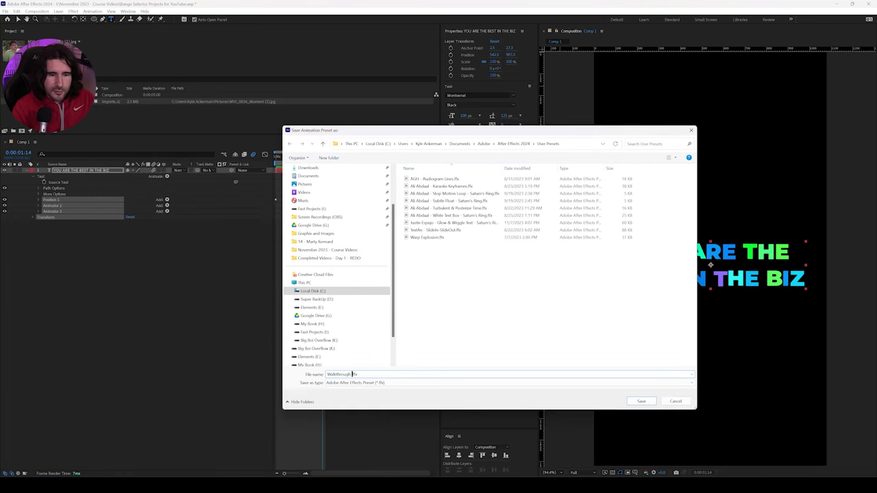
type(" tutorial animation preset")
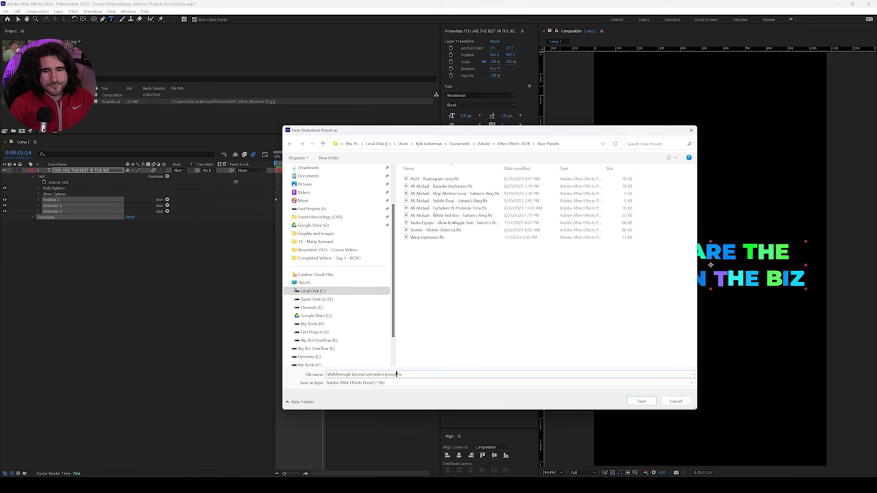
key("Return")
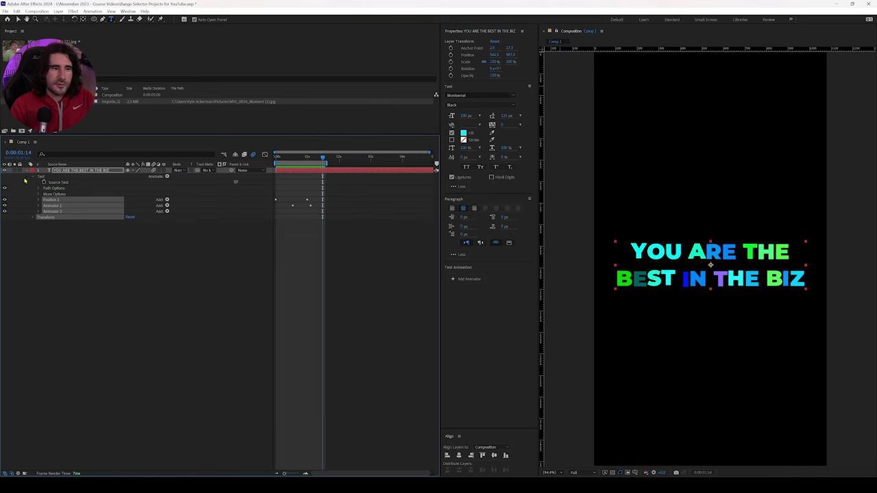
Hide the original title and create a centred two-line text layer reading 'something new'
left_click(4, 170)
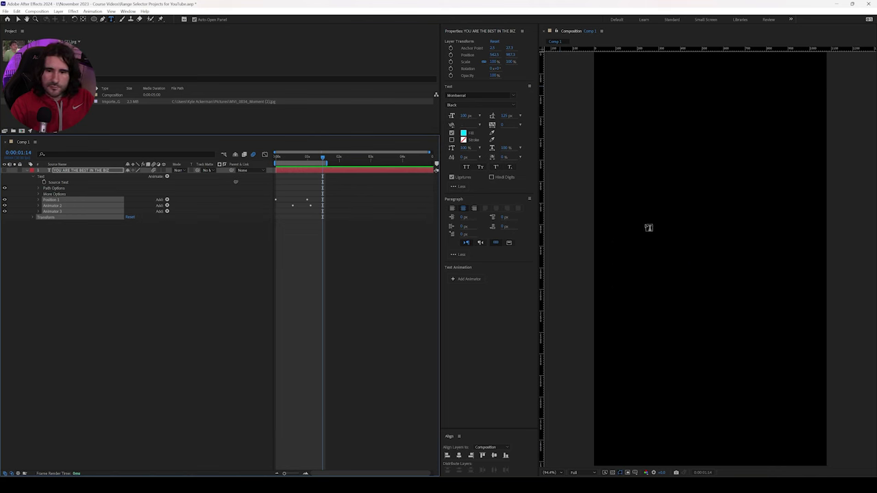
left_click(728, 236)
type("something")
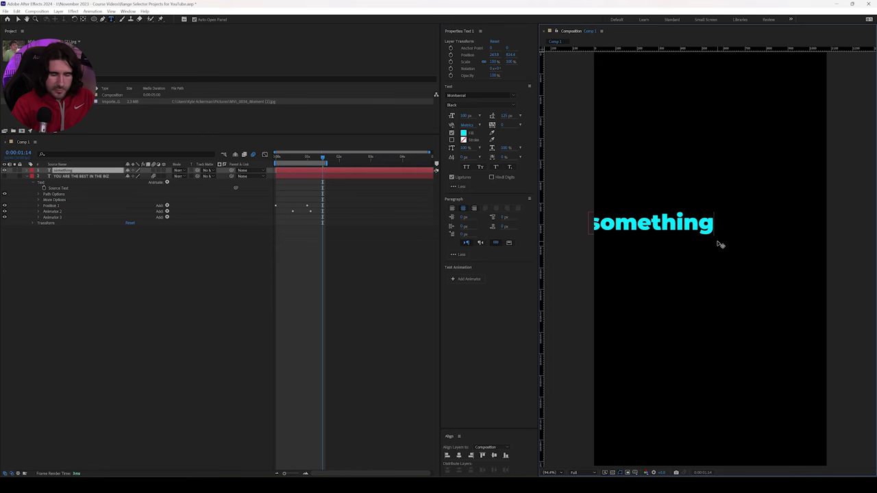
key("Return")
type("new")
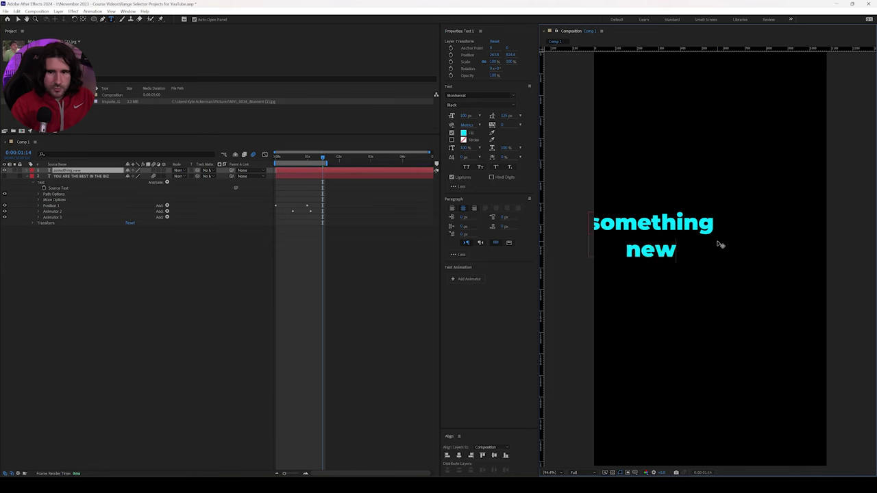
left_click(459, 455)
left_click(494, 455)
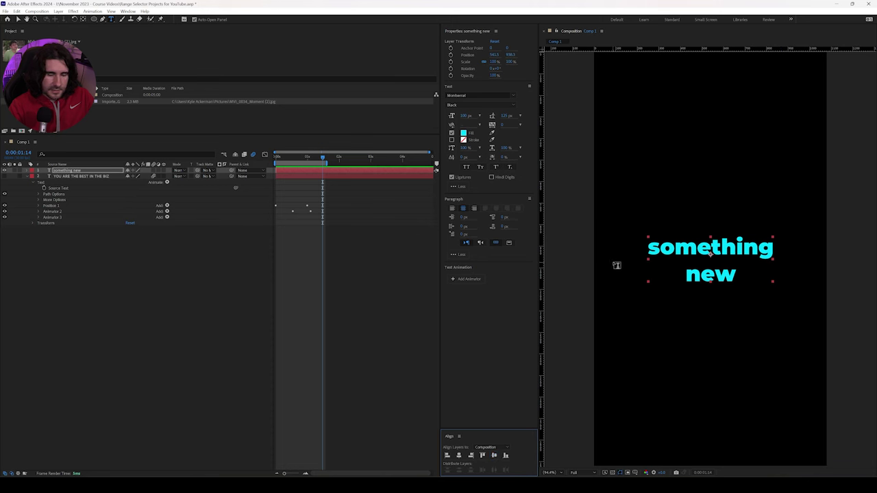
key("ctrl+alt+Home")
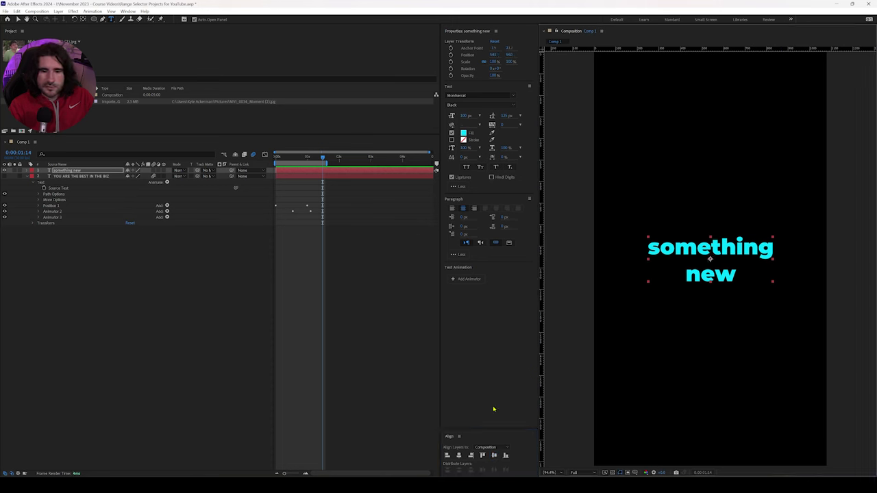
left_click(494, 455)
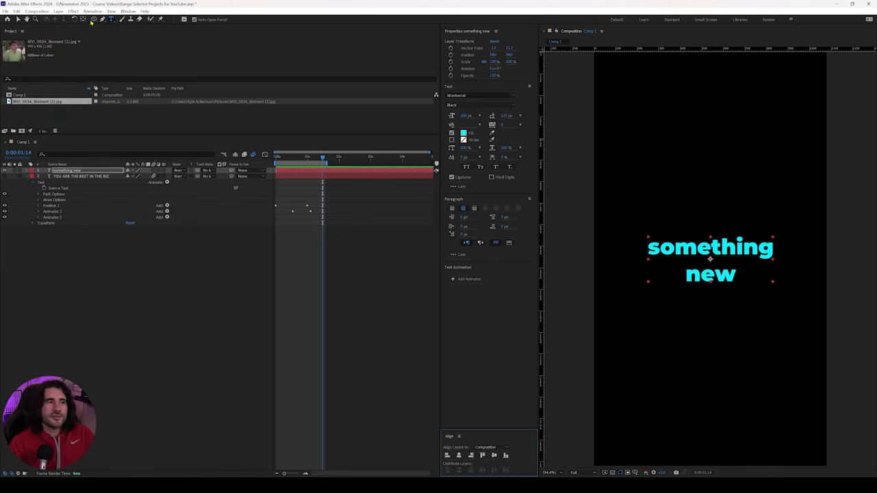
Apply the Walkthrough tutorial animation preset from User Presets to the new text
left_click(127, 11)
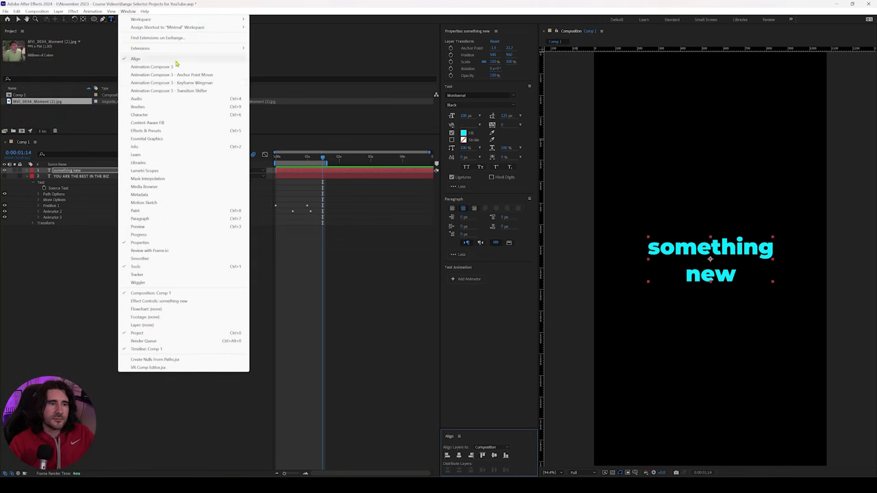
left_click(177, 131)
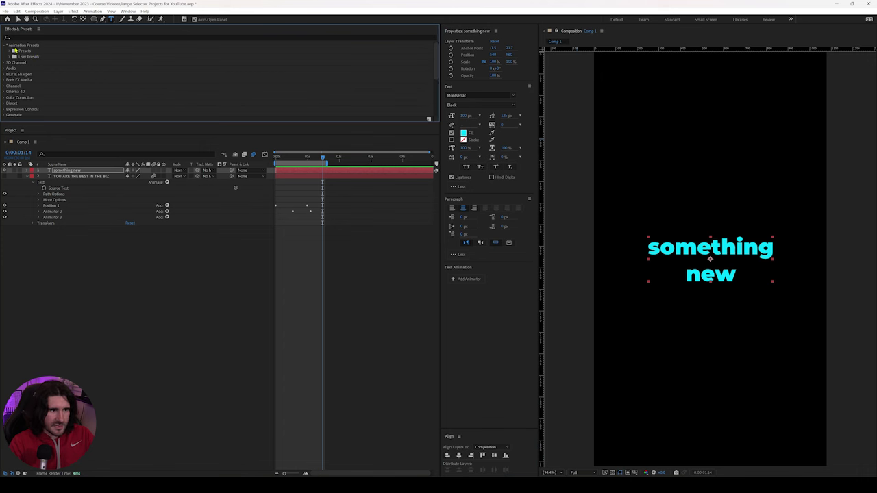
left_click(11, 59)
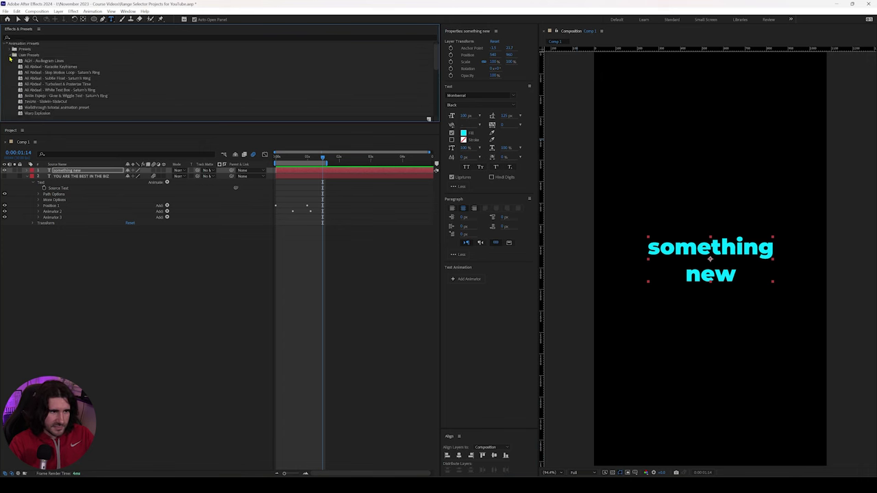
scroll(41, 76, "down", 1)
left_click(54, 92)
double_click(53, 93)
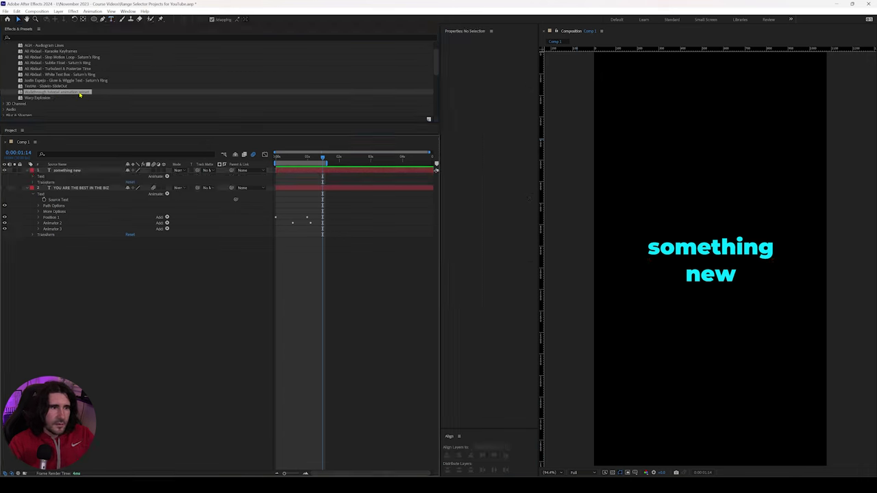
left_click_drag(323, 159, 275, 159)
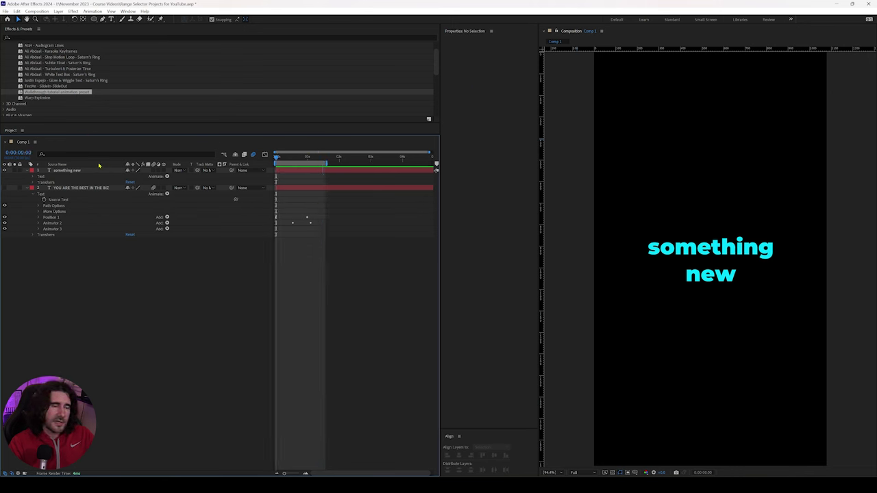
double_click(64, 92)
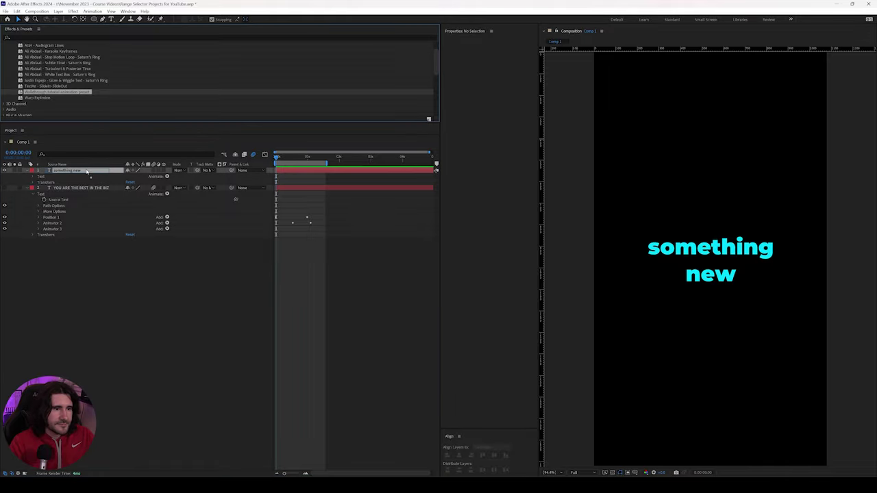
left_click(364, 291)
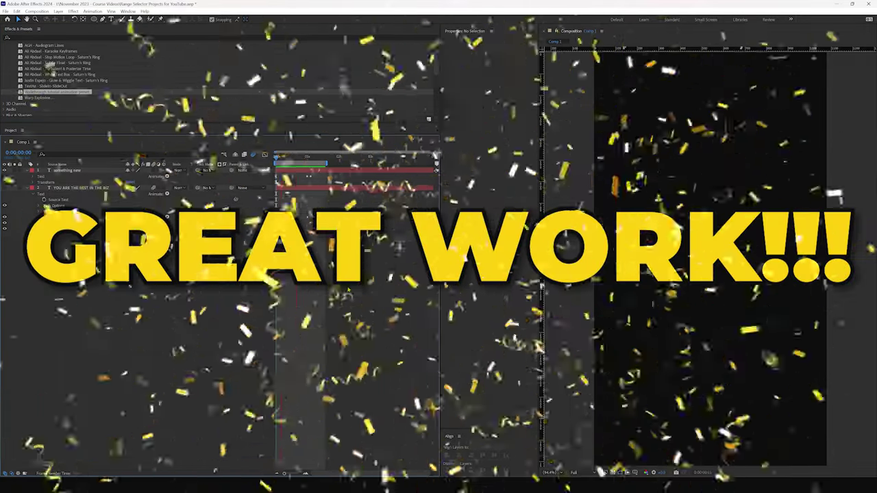